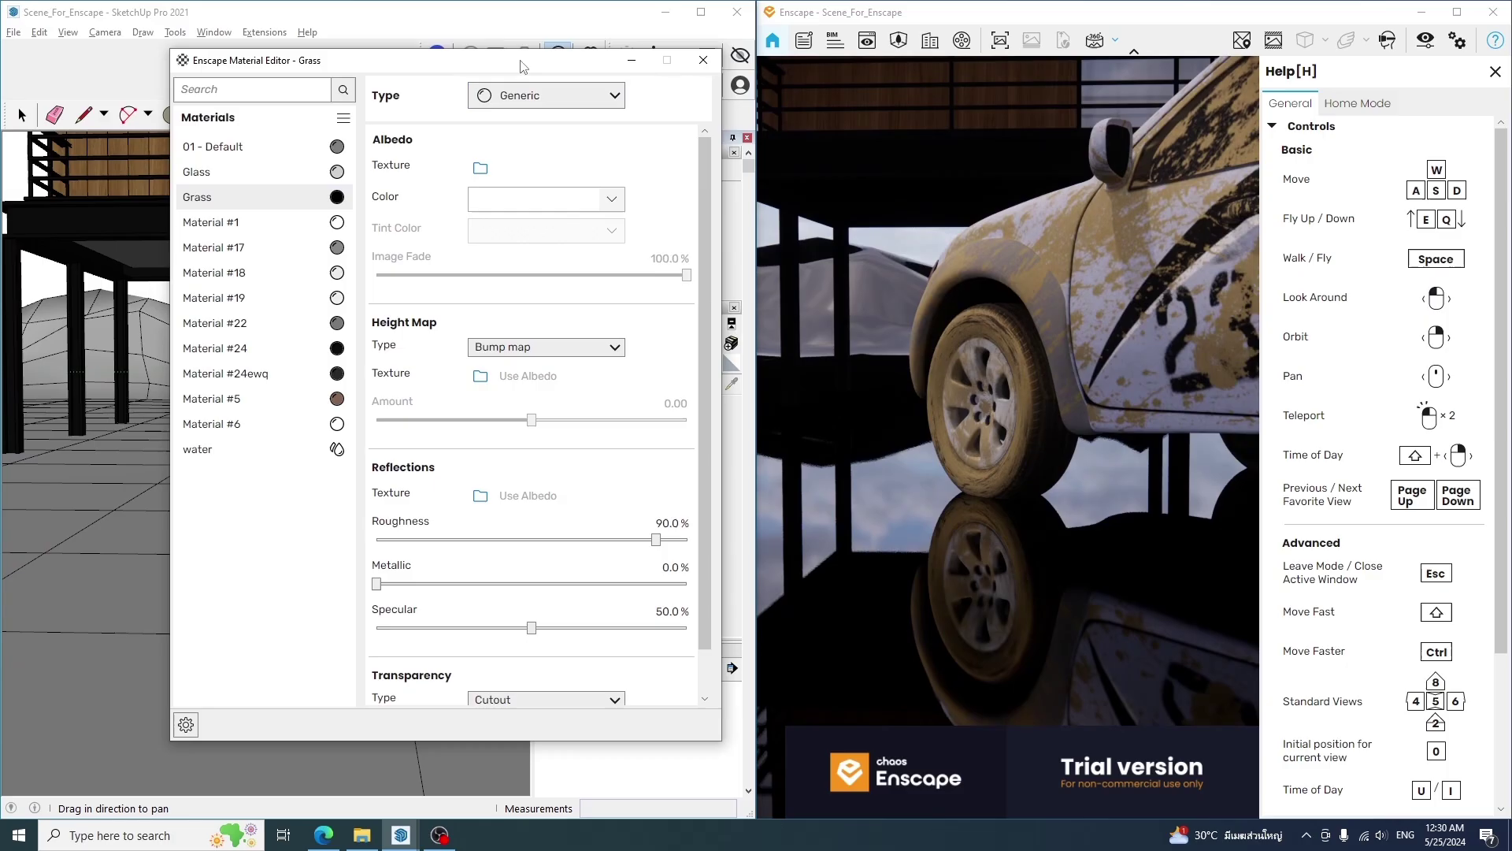
Change the Grass material's type to Grass and load golf_fairway.jpg as its albedo texture
click(564, 99)
click(534, 238)
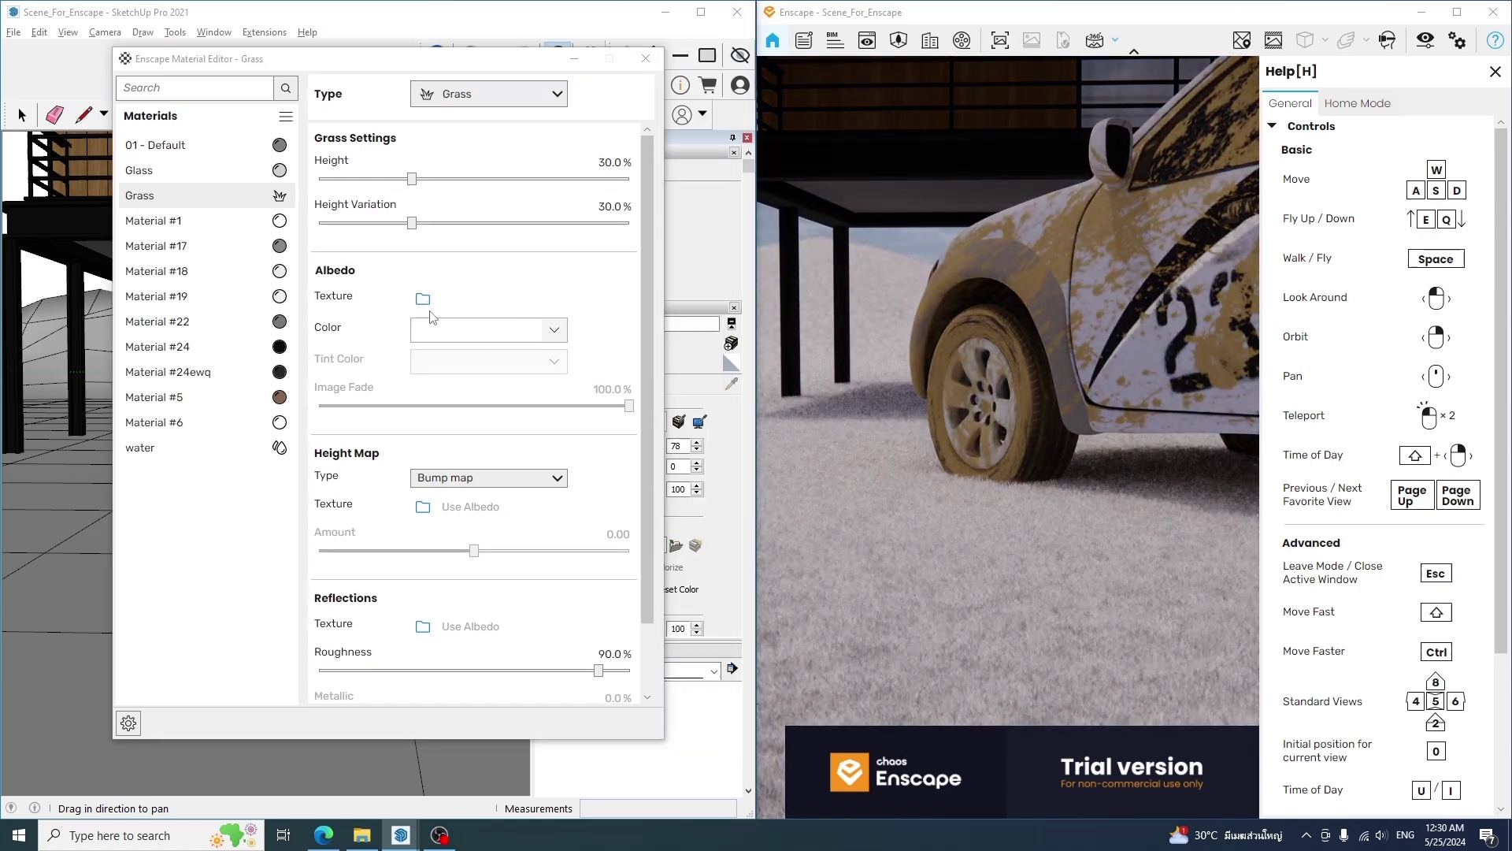
click(422, 299)
click(671, 304)
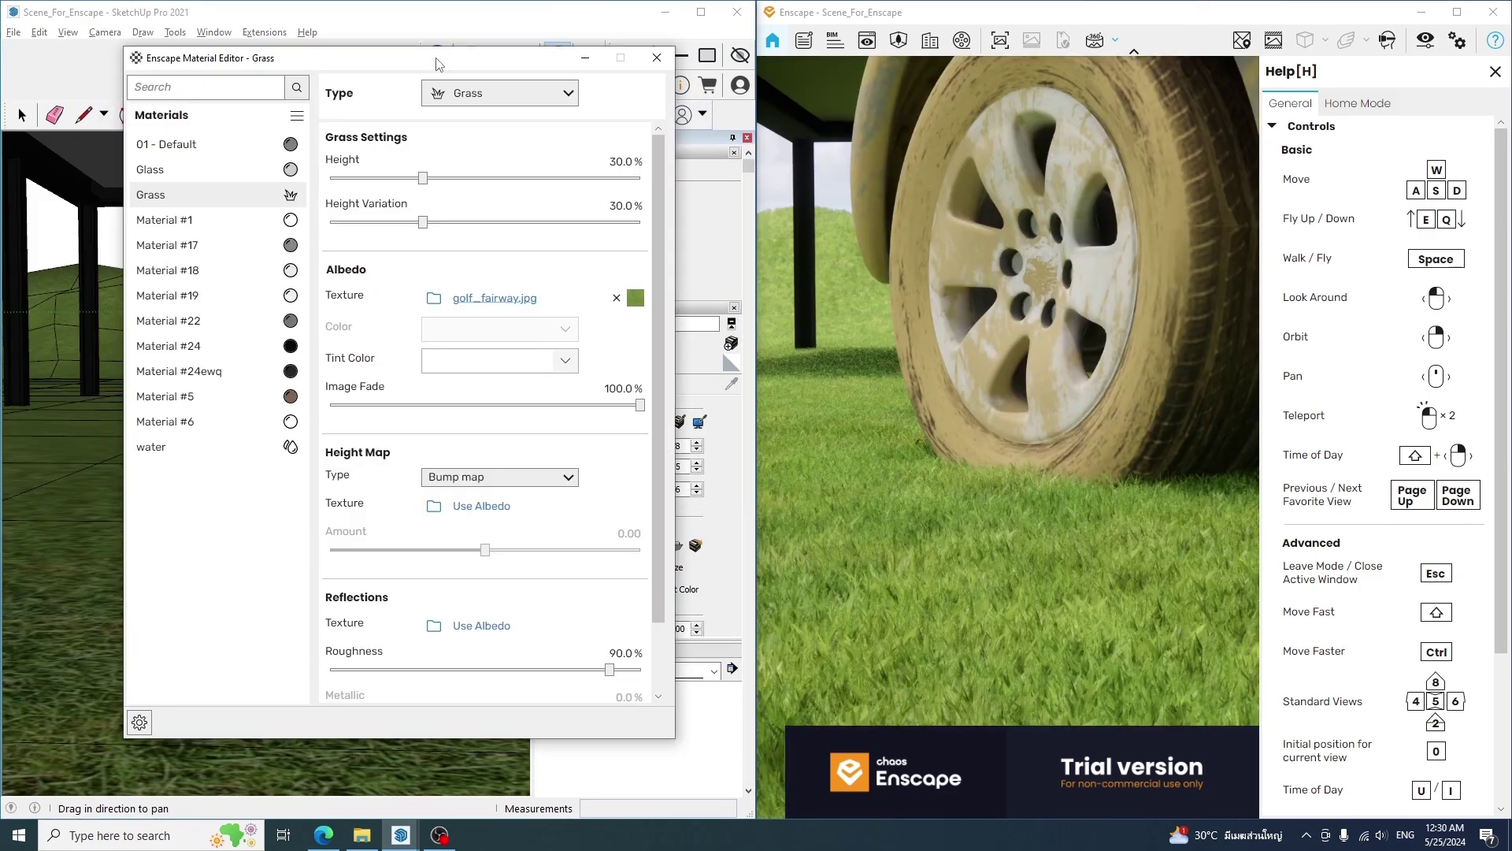
Set the Grass material's height to 95.2% and raise its height variation, checking the blades around the truck's wheel
drag(487, 179, 627, 180)
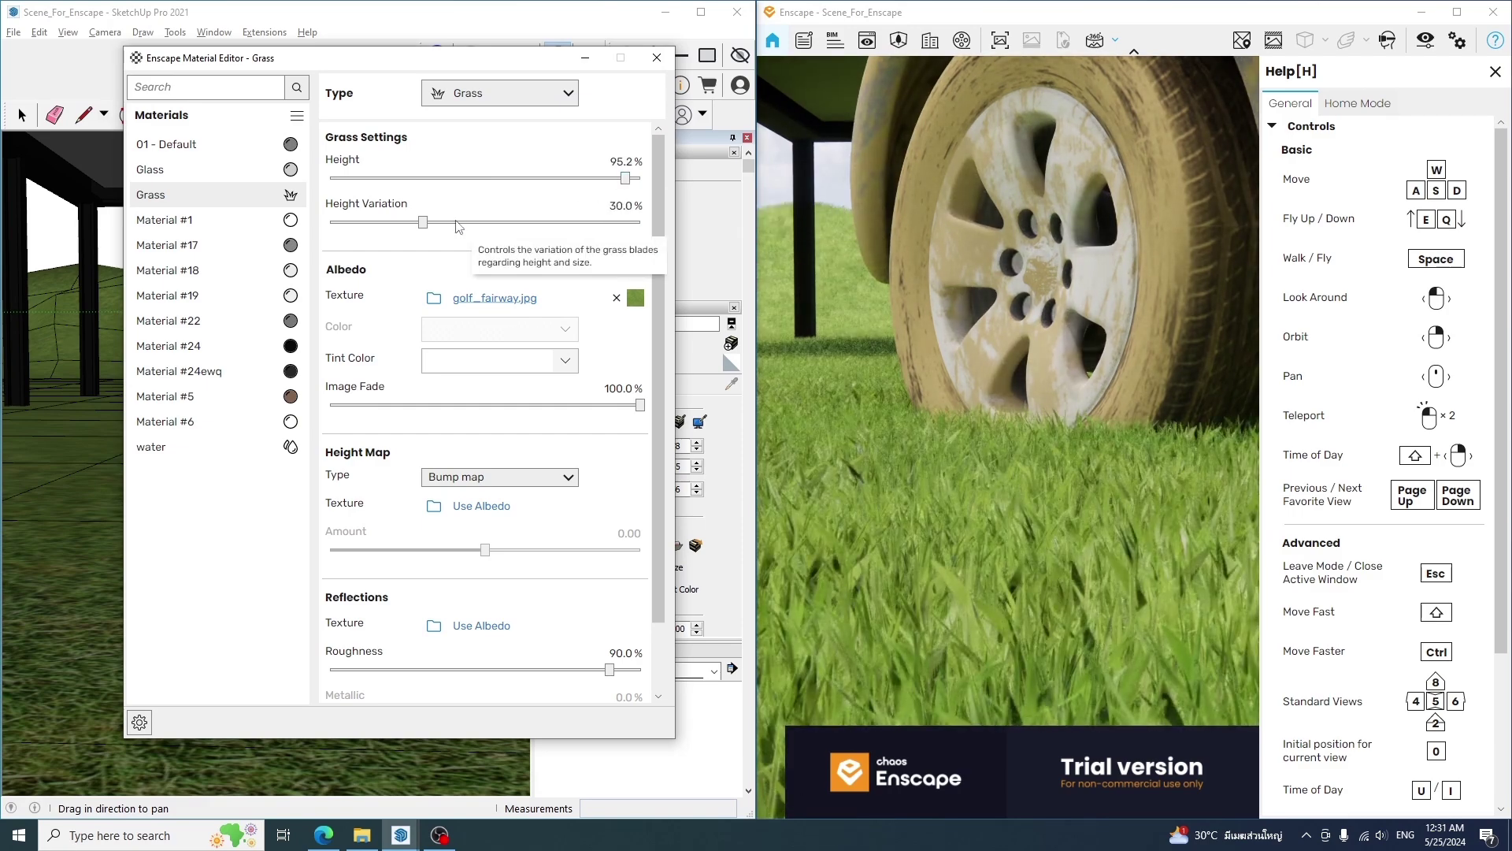
drag(502, 221, 508, 222)
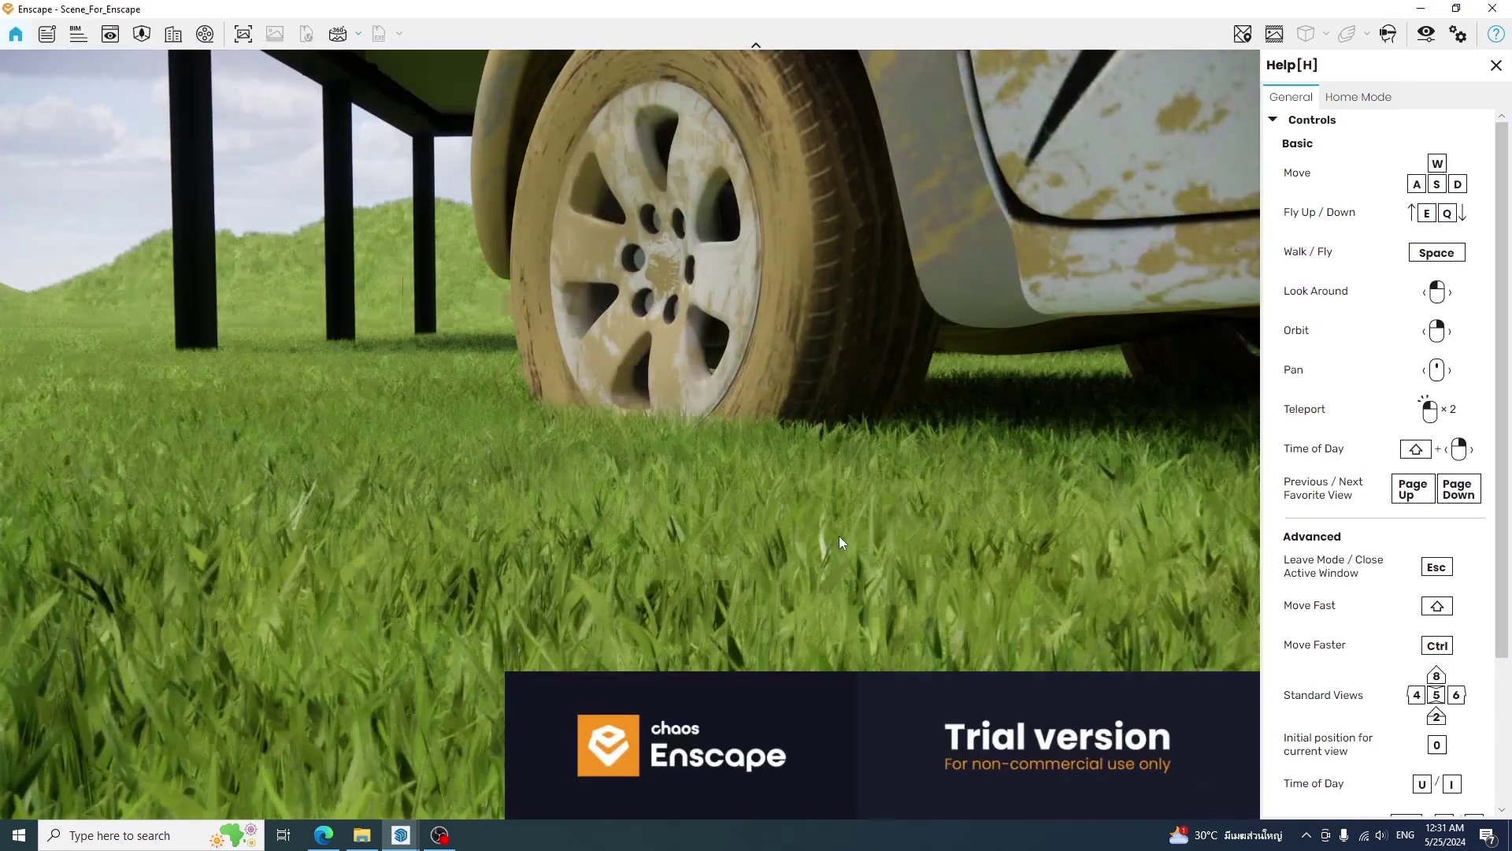
scroll(839, 536, up, 2)
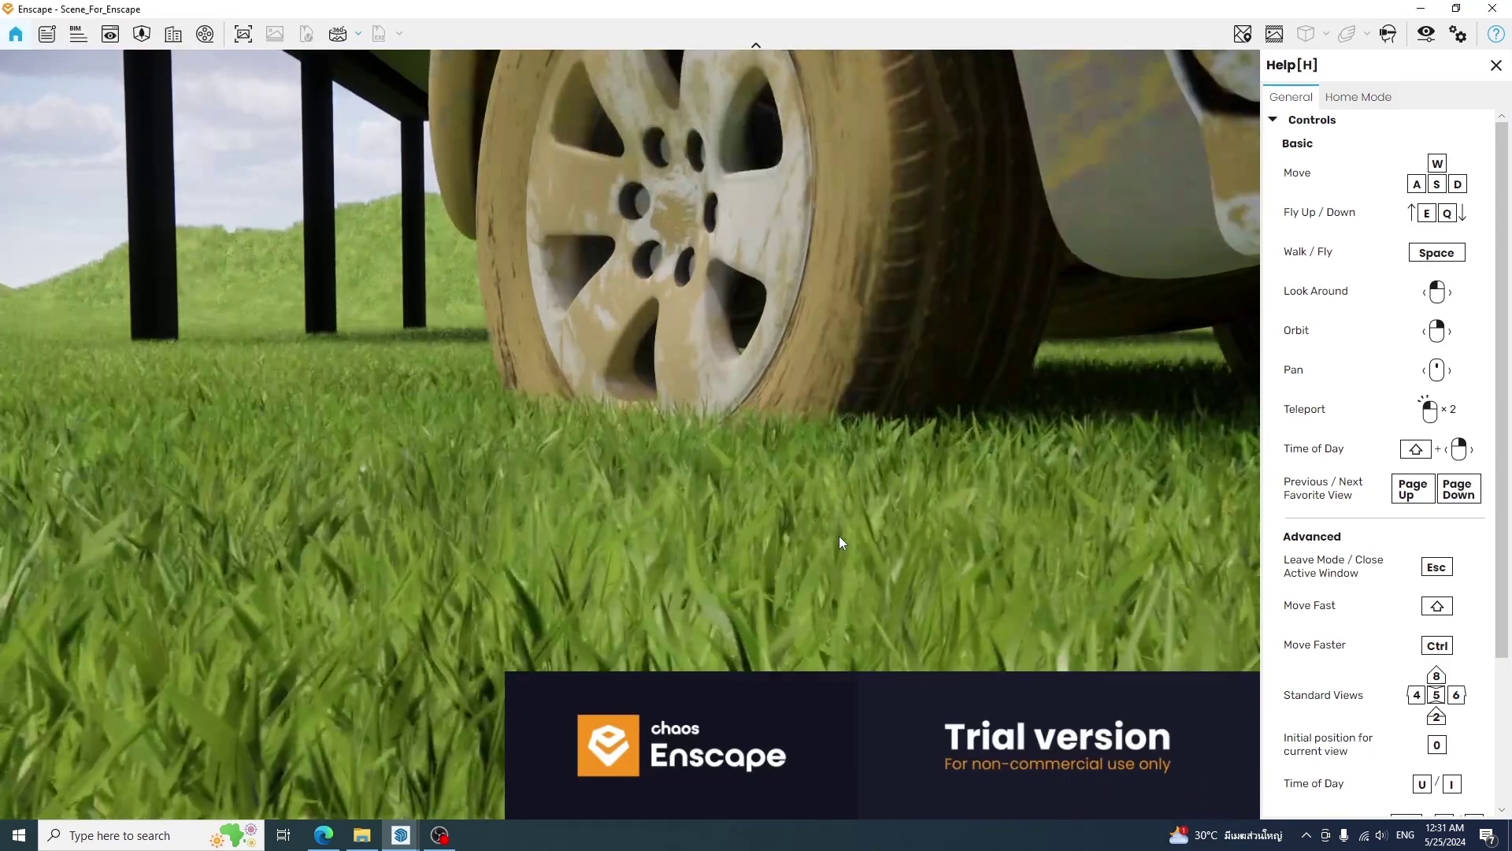
scroll(839, 537, down, 2)
scroll(839, 540, up, 3)
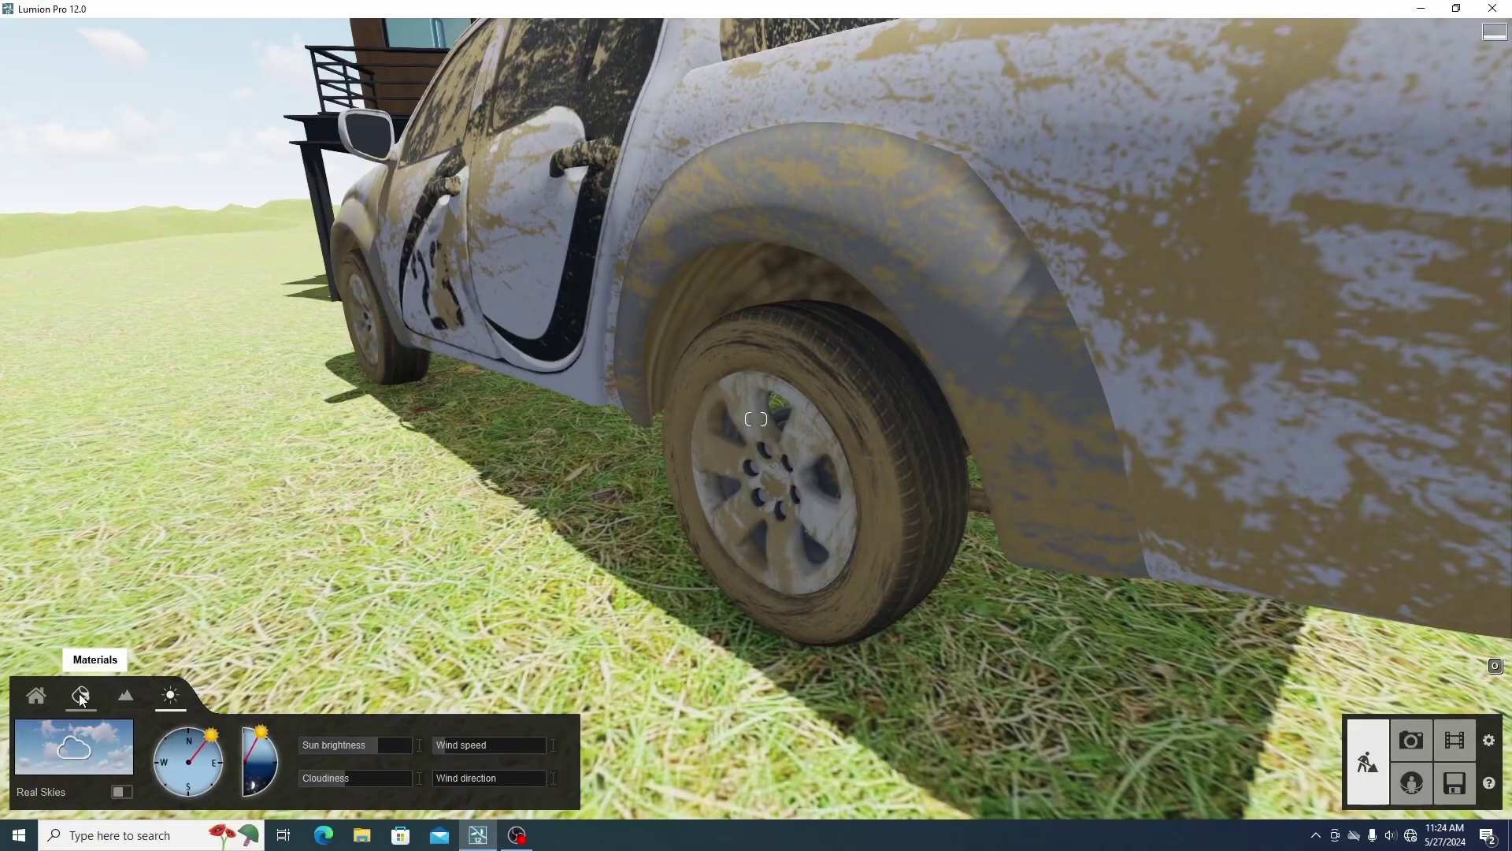
Switch to Lumion and assign the Landscape material to the imported ground surface around the truck
click(81, 696)
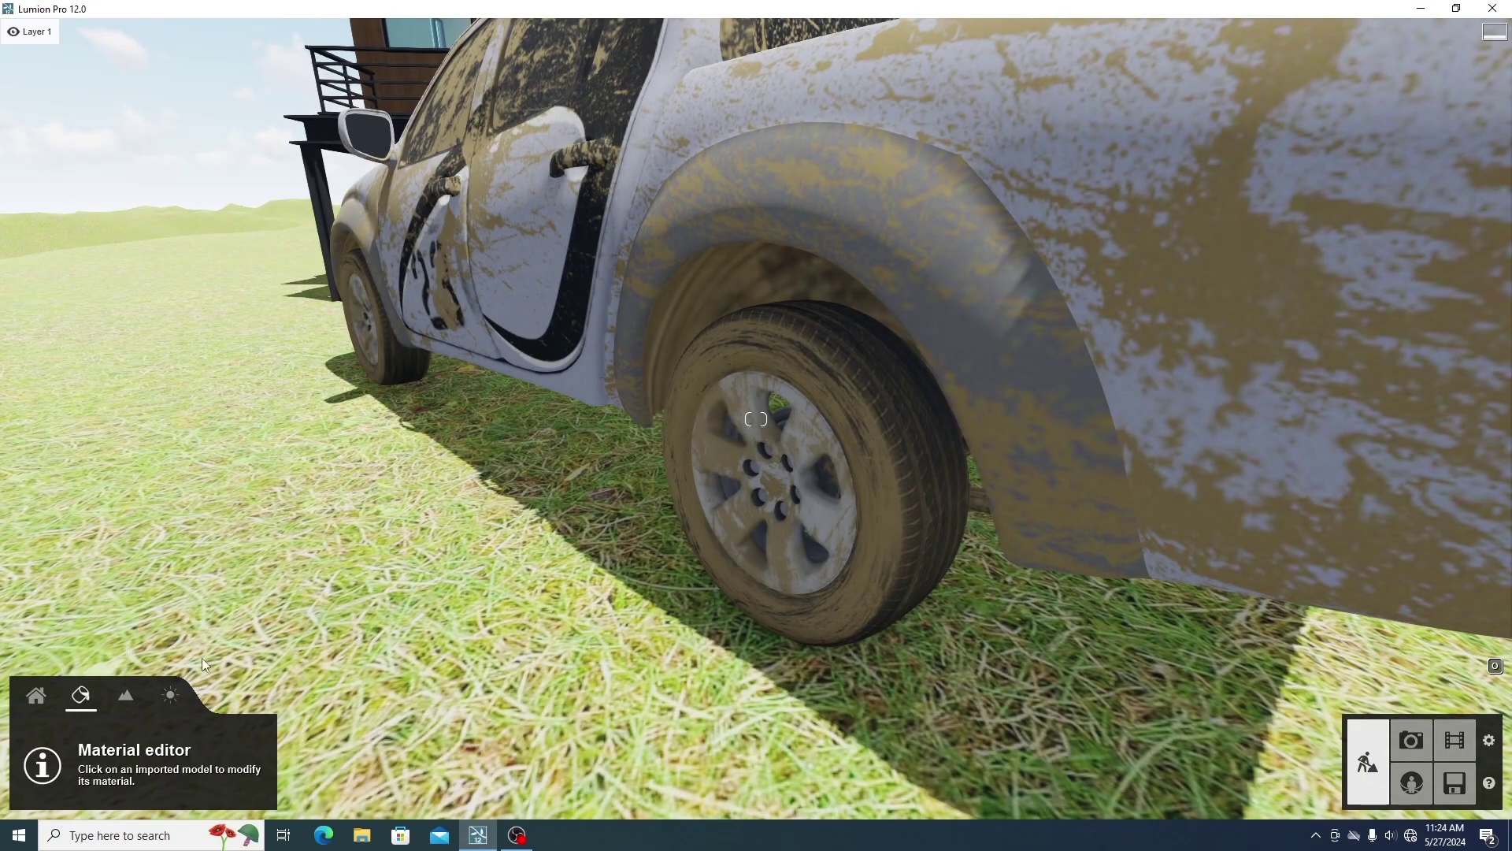
click(536, 616)
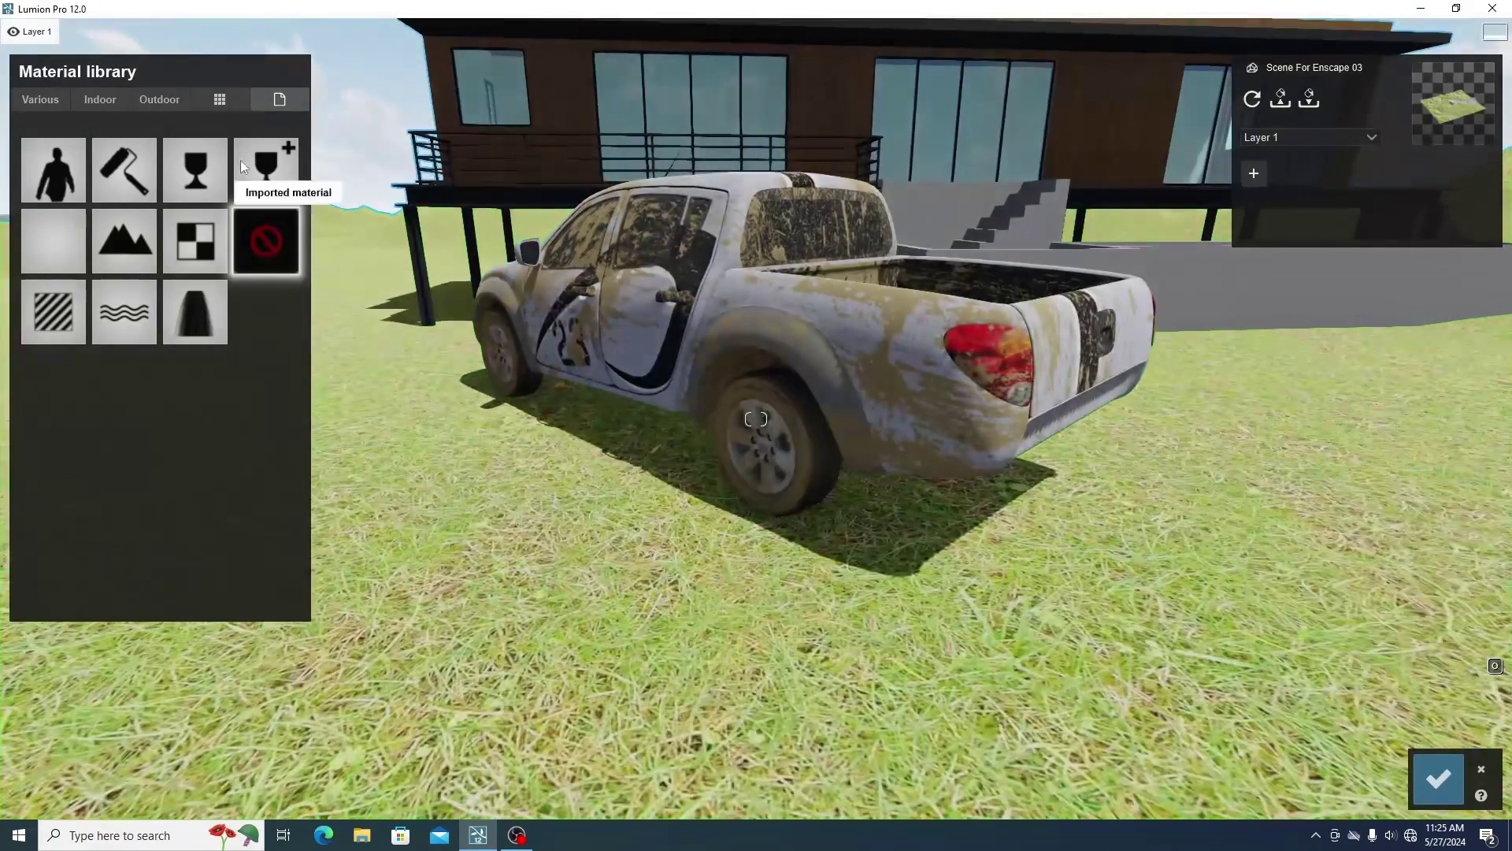
click(119, 253)
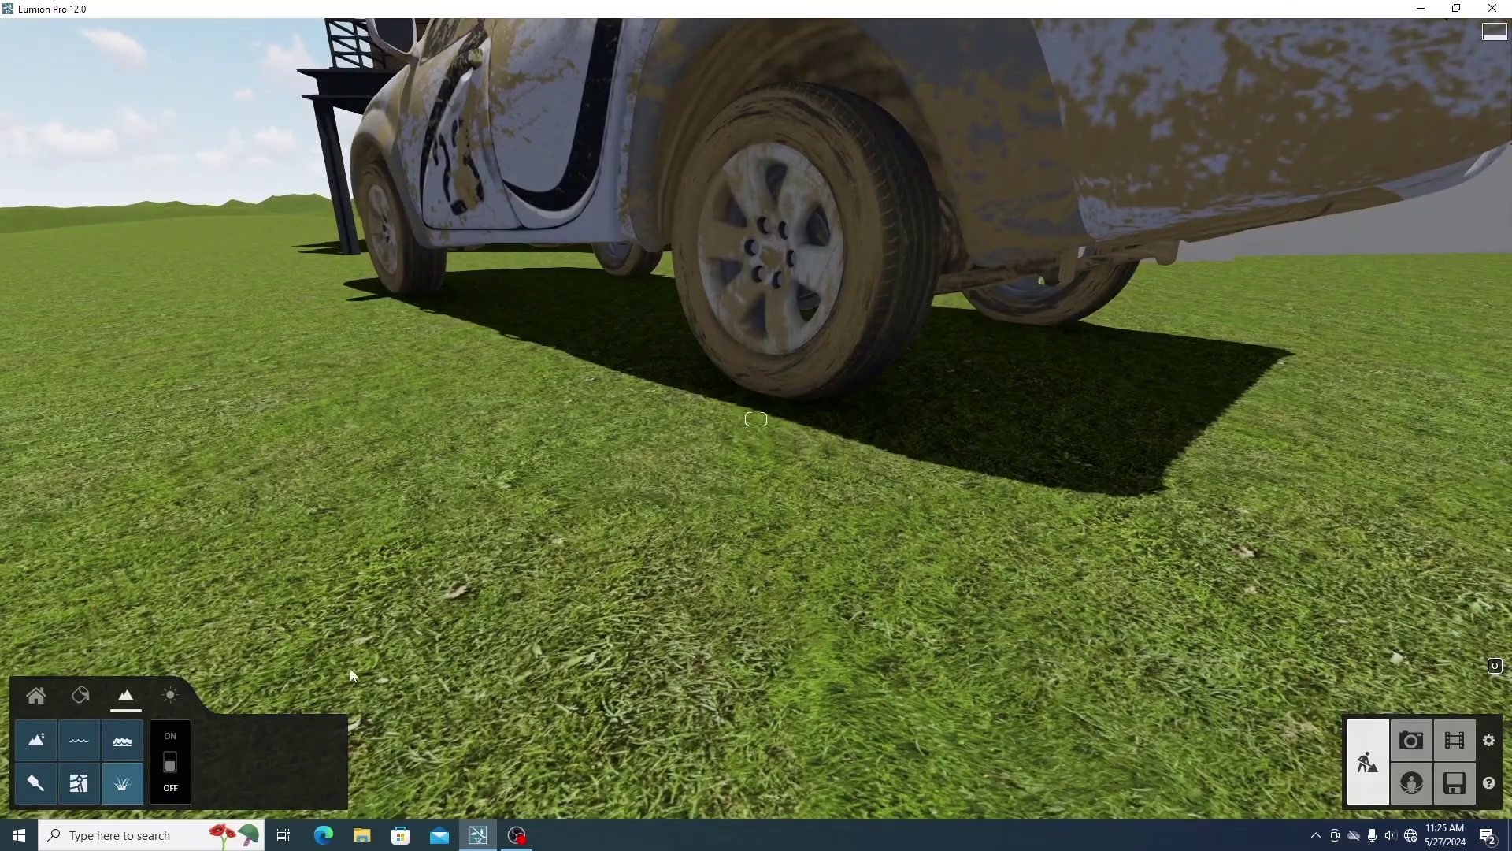
Turn on landscape grass and inspect it up close at the truck's wheel
click(170, 761)
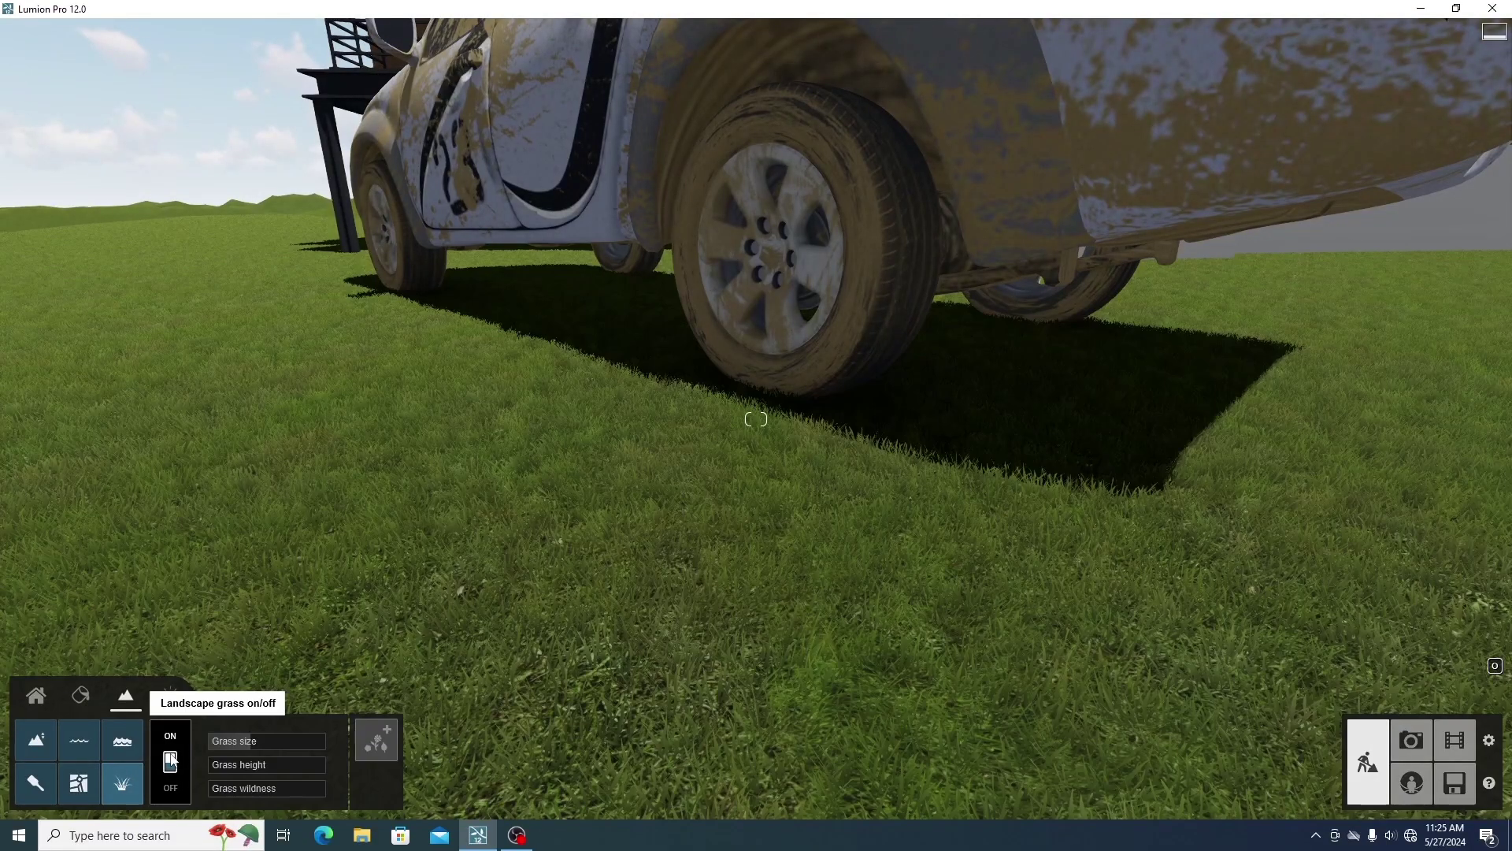
key(w)
mouse_move(695, 423)
right_down()
mouse_move(670, 423)
mouse_move(685, 413)
right_up()
key(q)
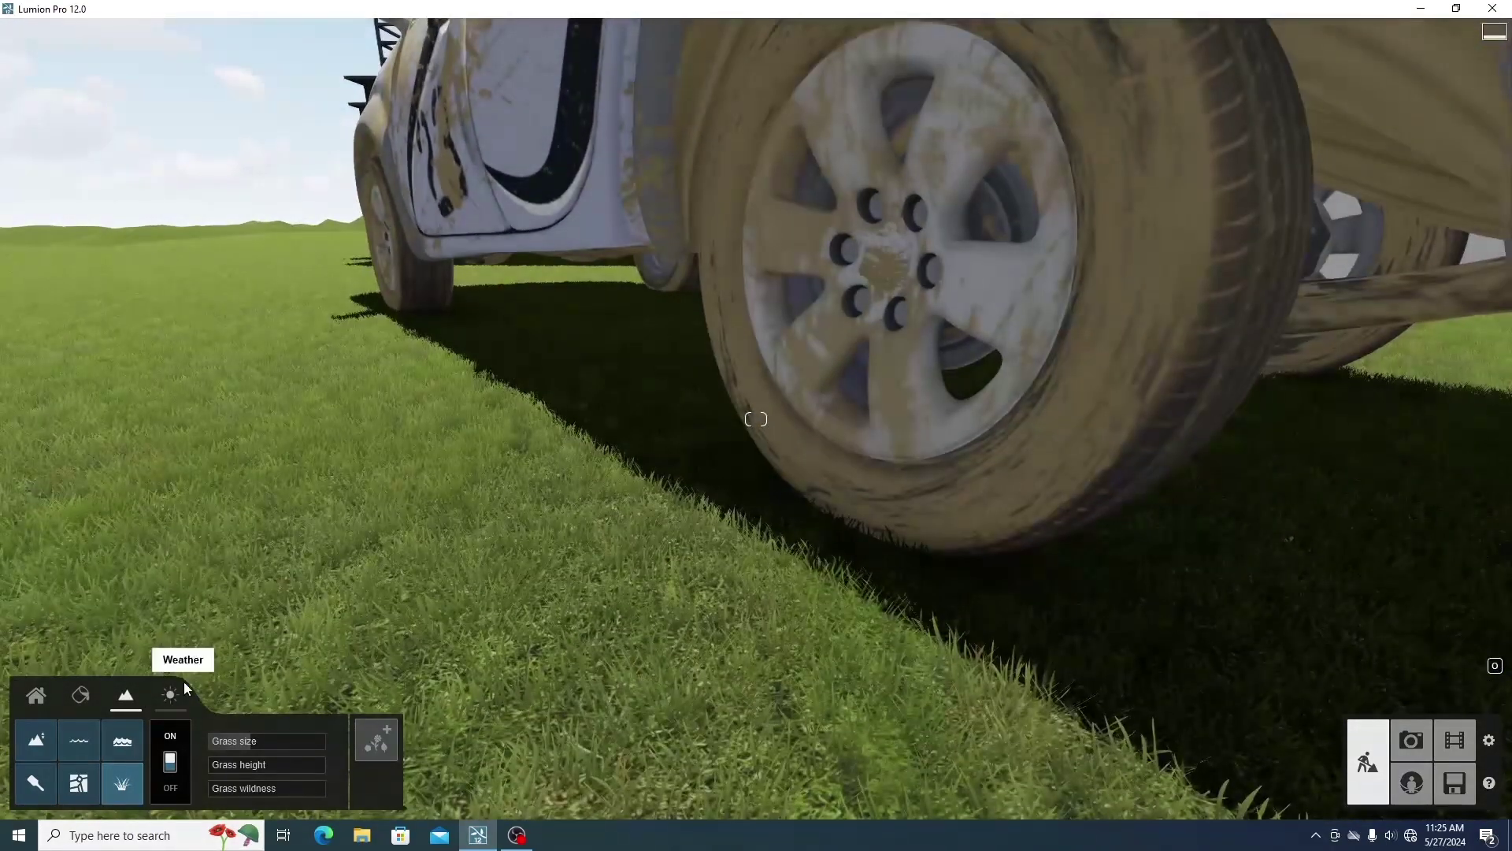
Raise the landscape grass height to its maximum, set the grass size to about half, and increase the wildness slightly
drag(265, 768, 421, 765)
drag(291, 743, 270, 745)
drag(209, 789, 240, 791)
key(s)
key(q)
right_drag(595, 463, 607, 485)
key(s)
key(w)
Add a large grey stone and a green clover as scatter objects in the landscape grass
click(383, 729)
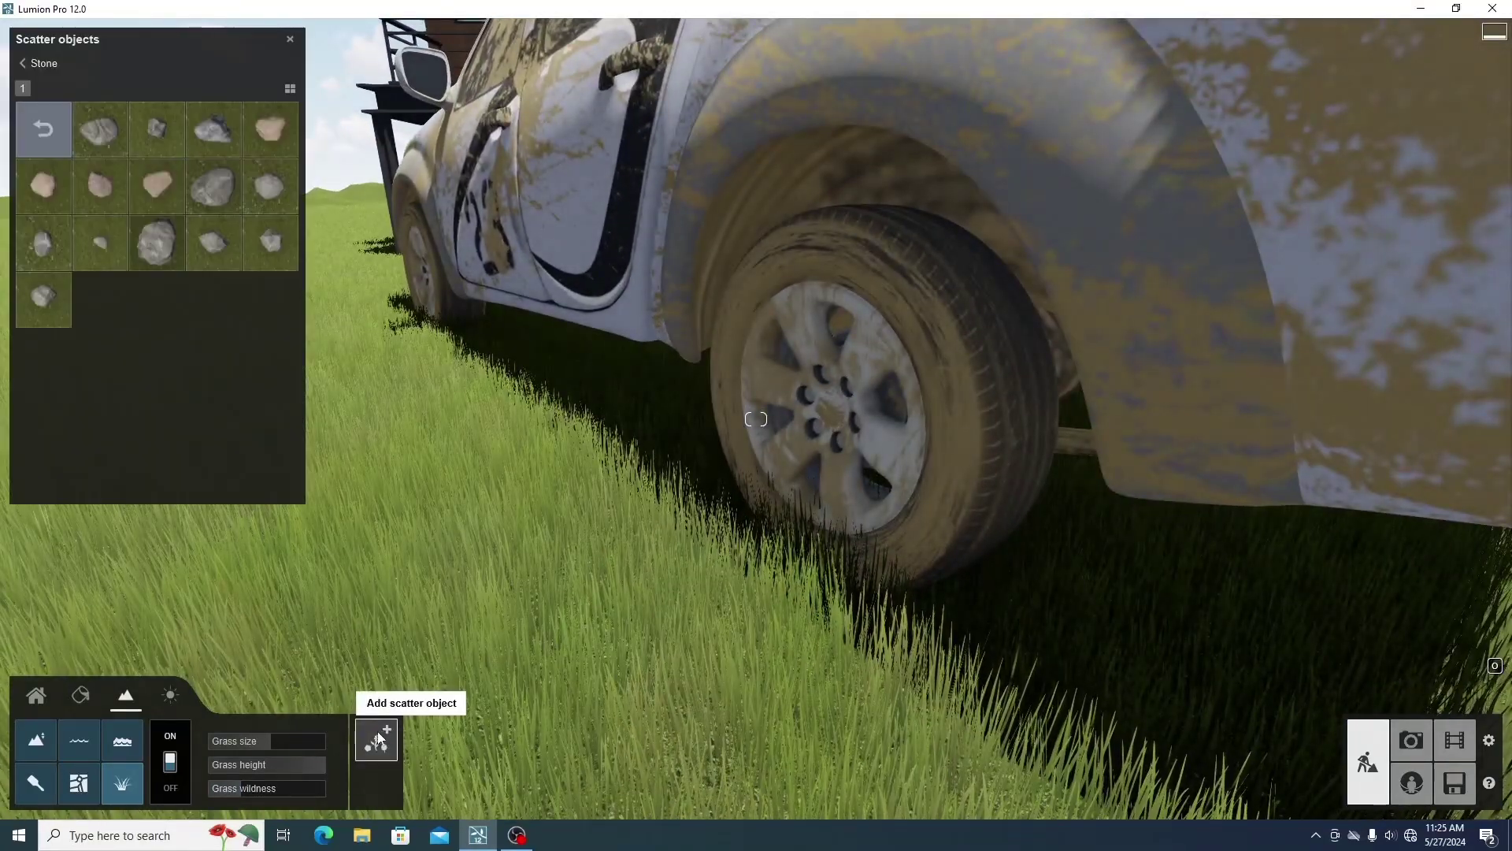
click(165, 262)
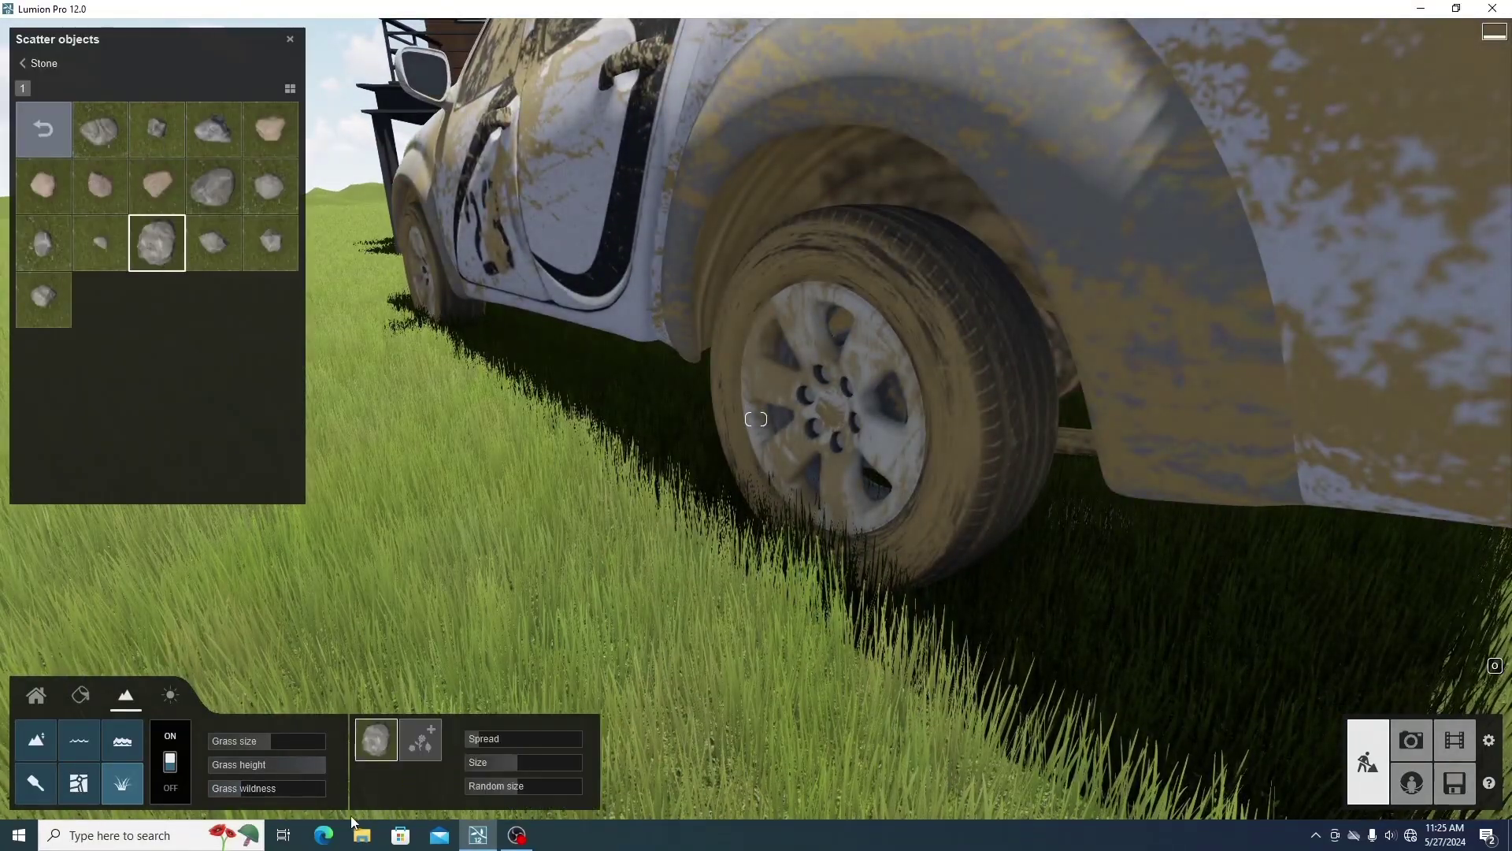
click(408, 748)
click(44, 128)
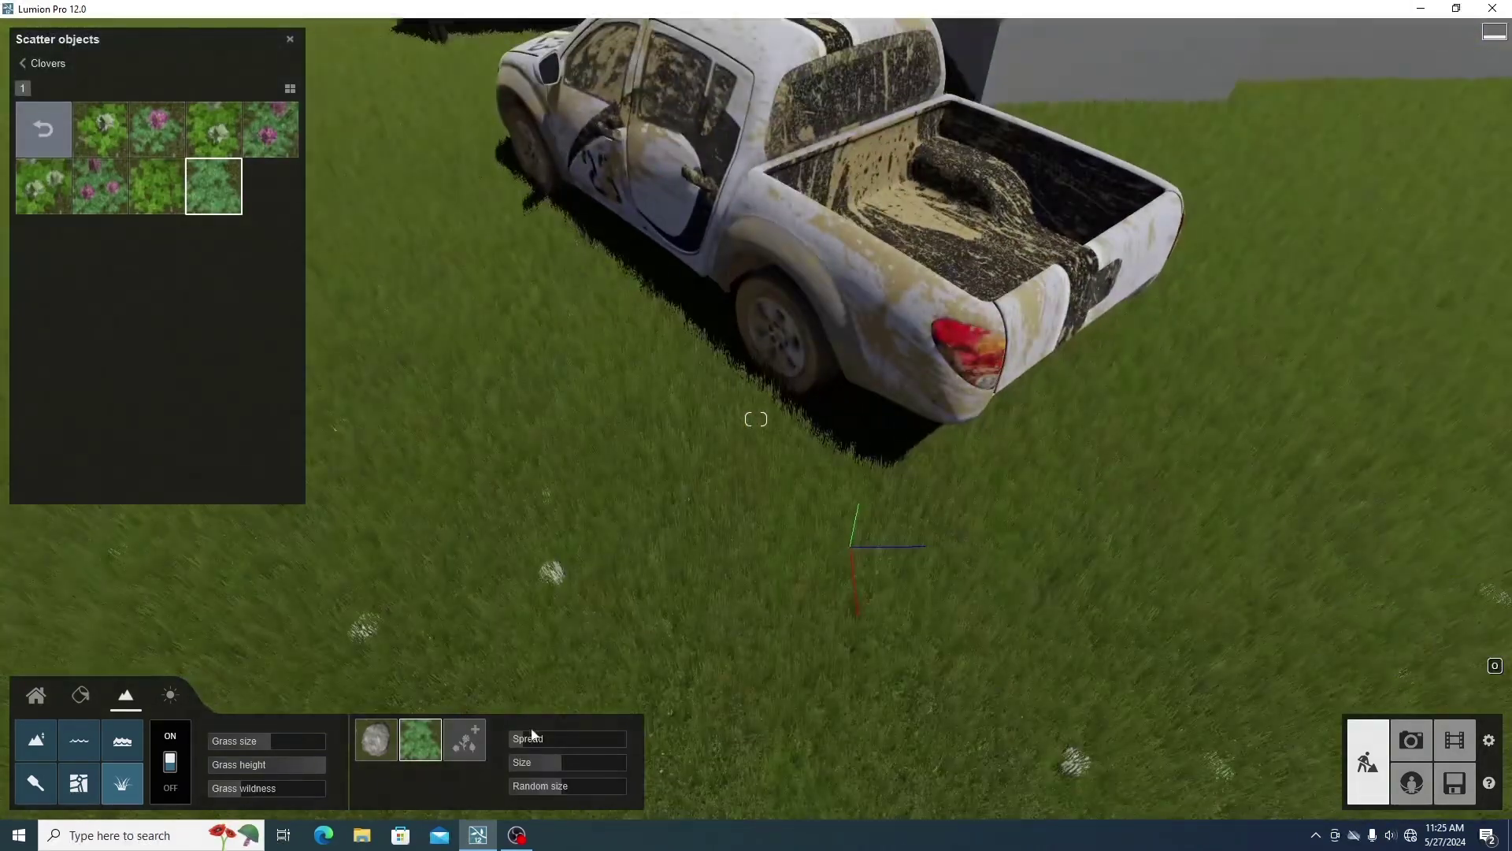
Set the stone scatter's spread to 4.2 and raise the clover scatter's size to its maximum
click(376, 739)
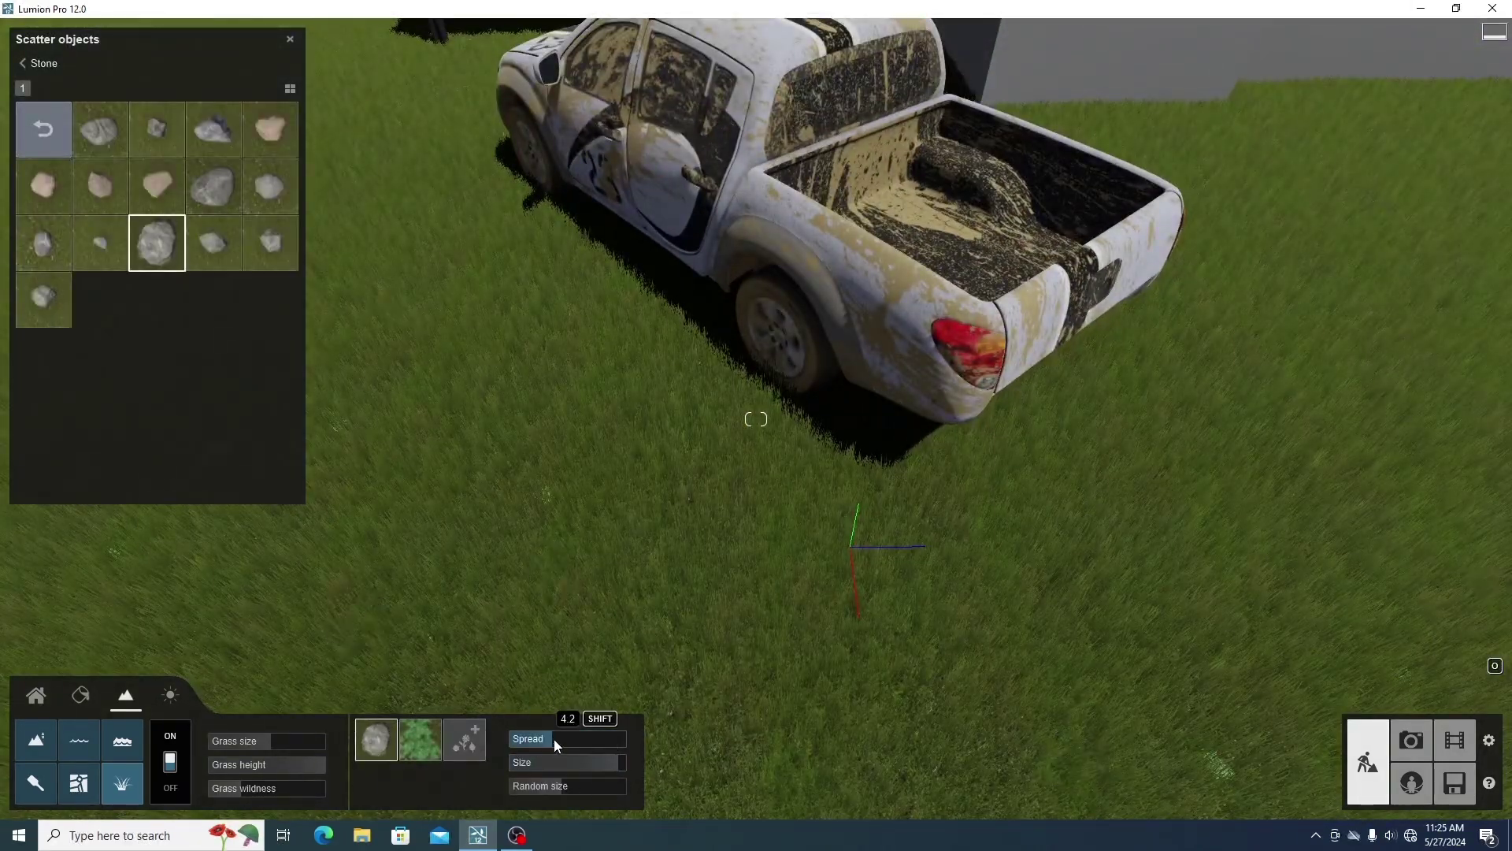
click(438, 740)
click(621, 764)
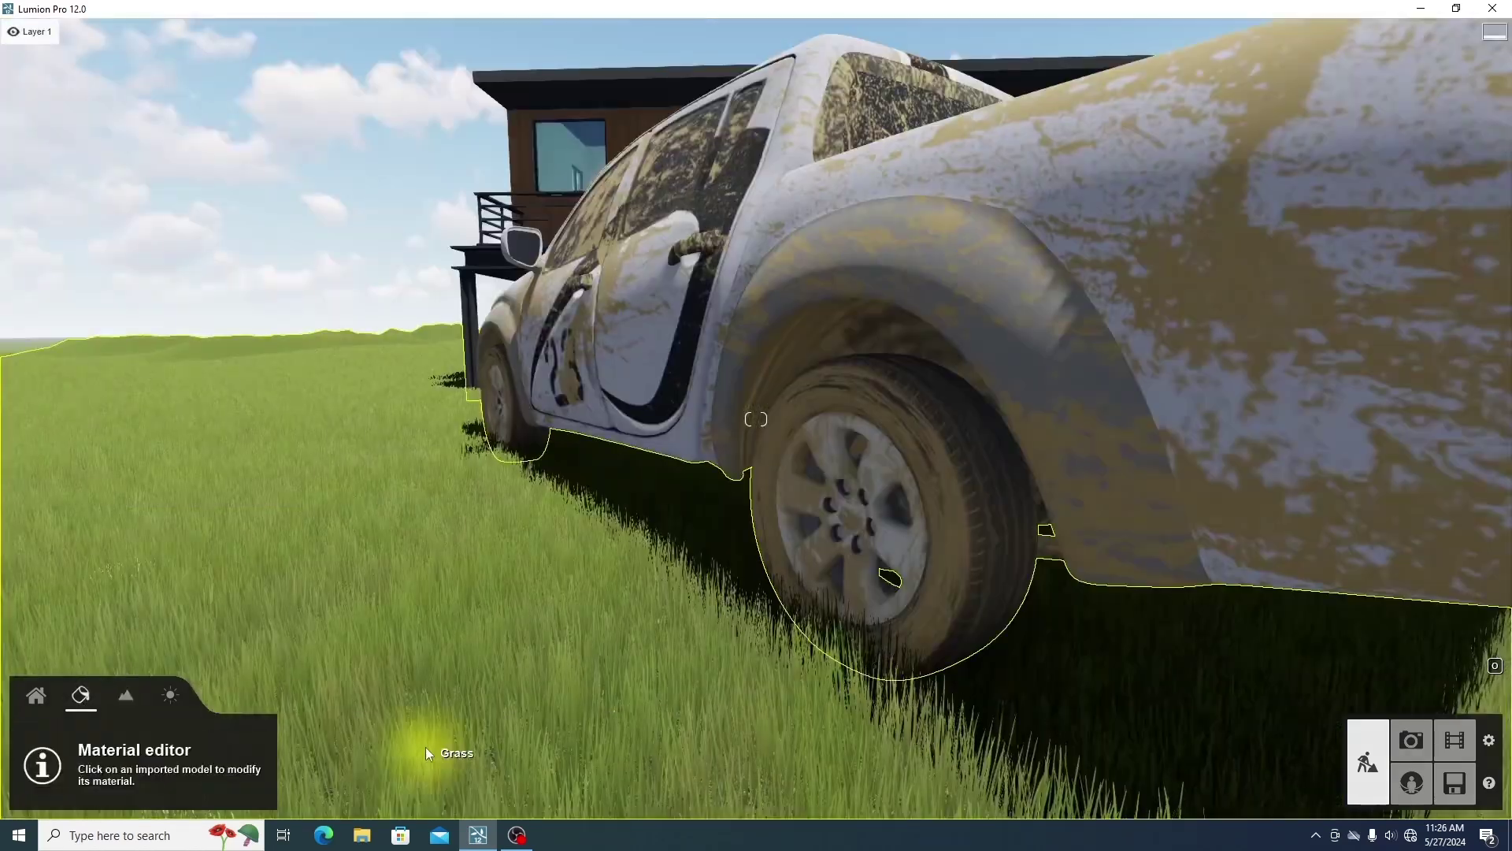
Paint the brown dirt landscape texture over the ground beside and behind the truck
click(126, 694)
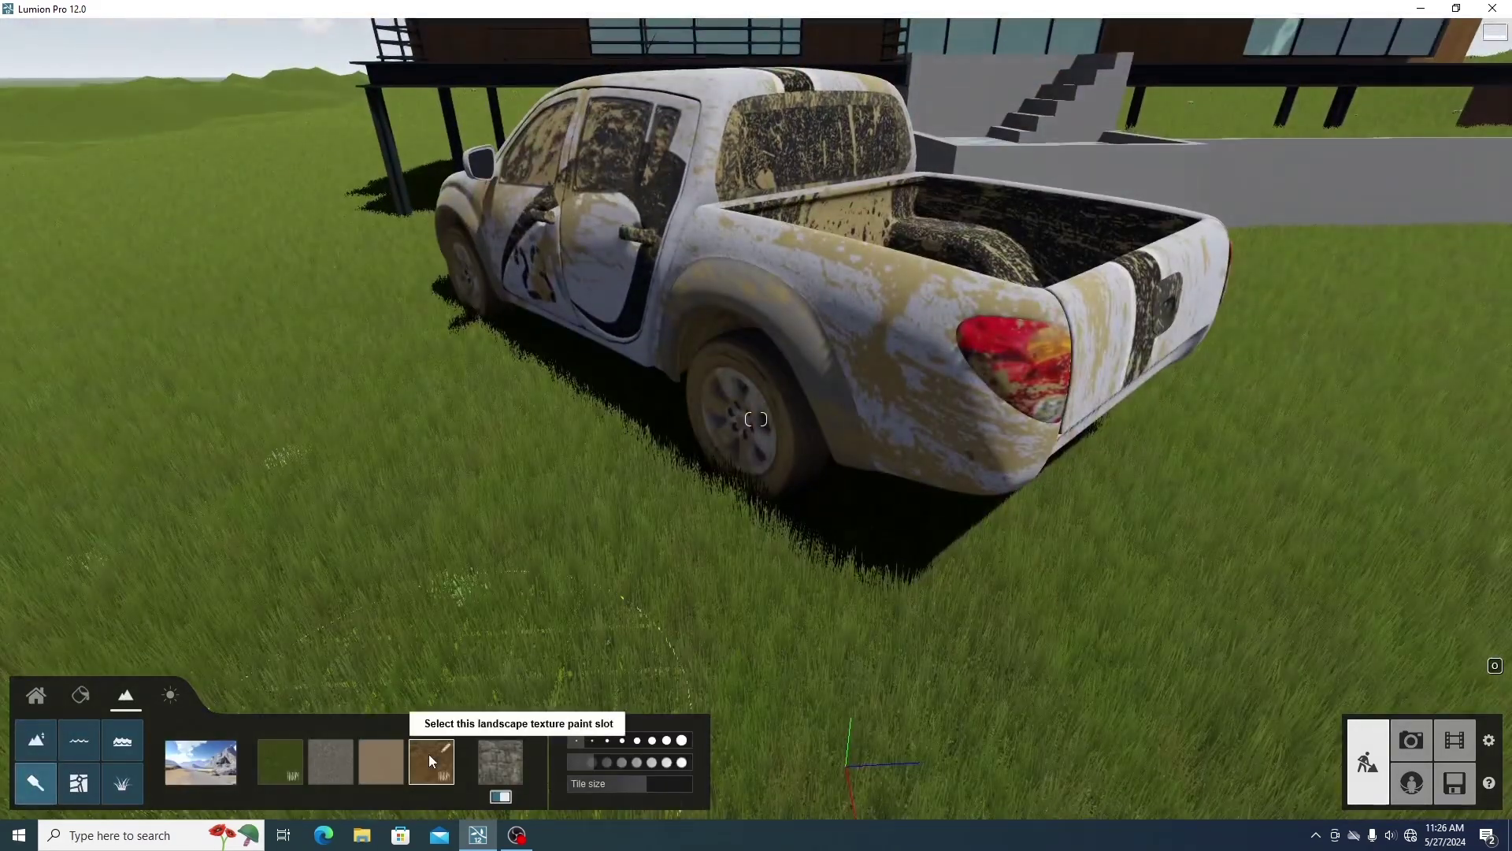
mouse_move(604, 760)
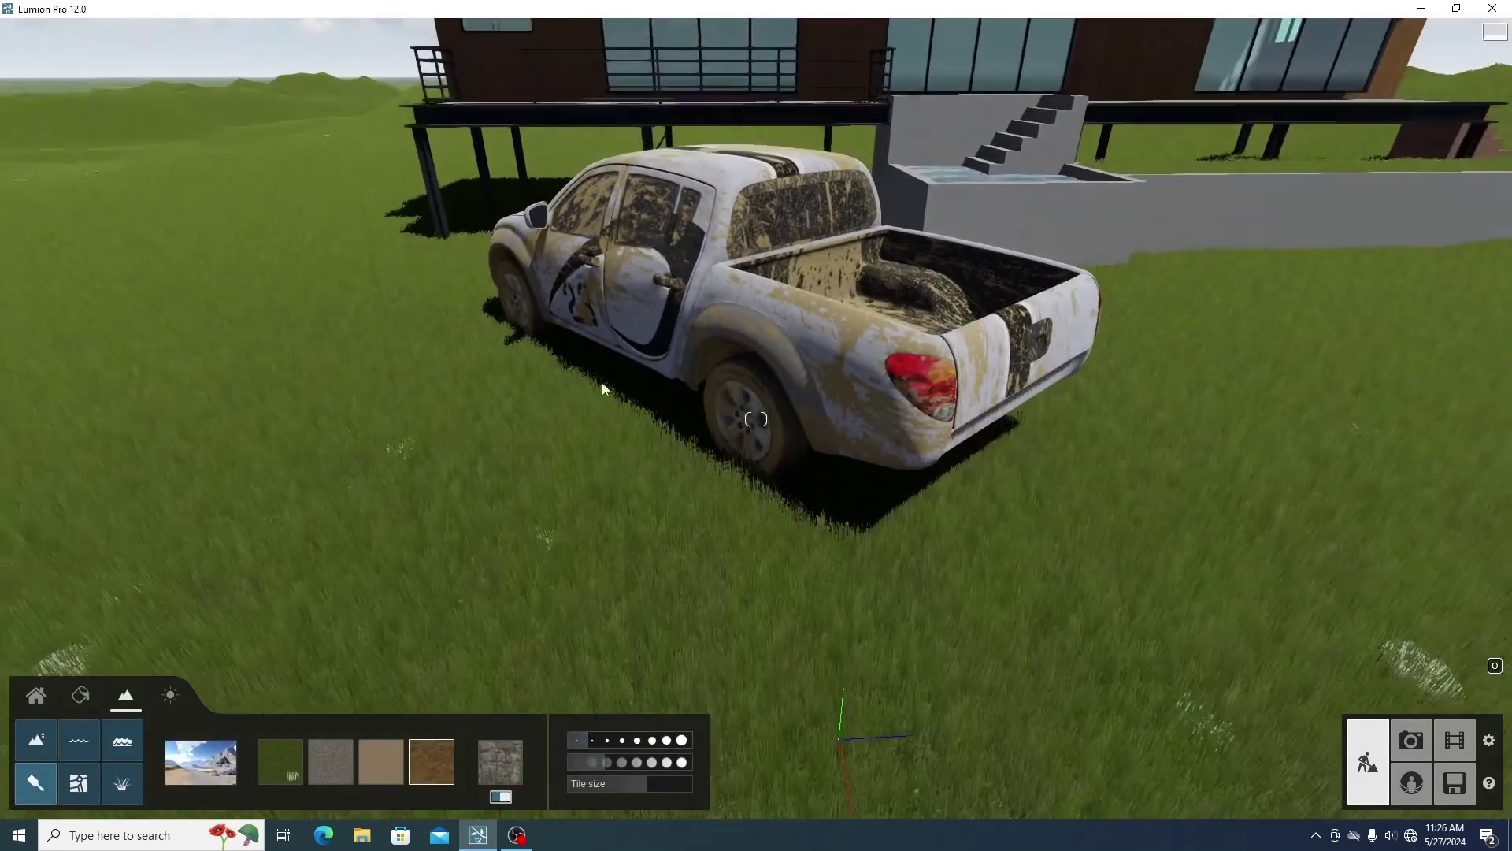
mouse_move(602, 382)
mouse_down()
mouse_move(578, 376)
mouse_move(607, 469)
mouse_move(719, 466)
mouse_move(788, 484)
mouse_move(1131, 472)
mouse_up()
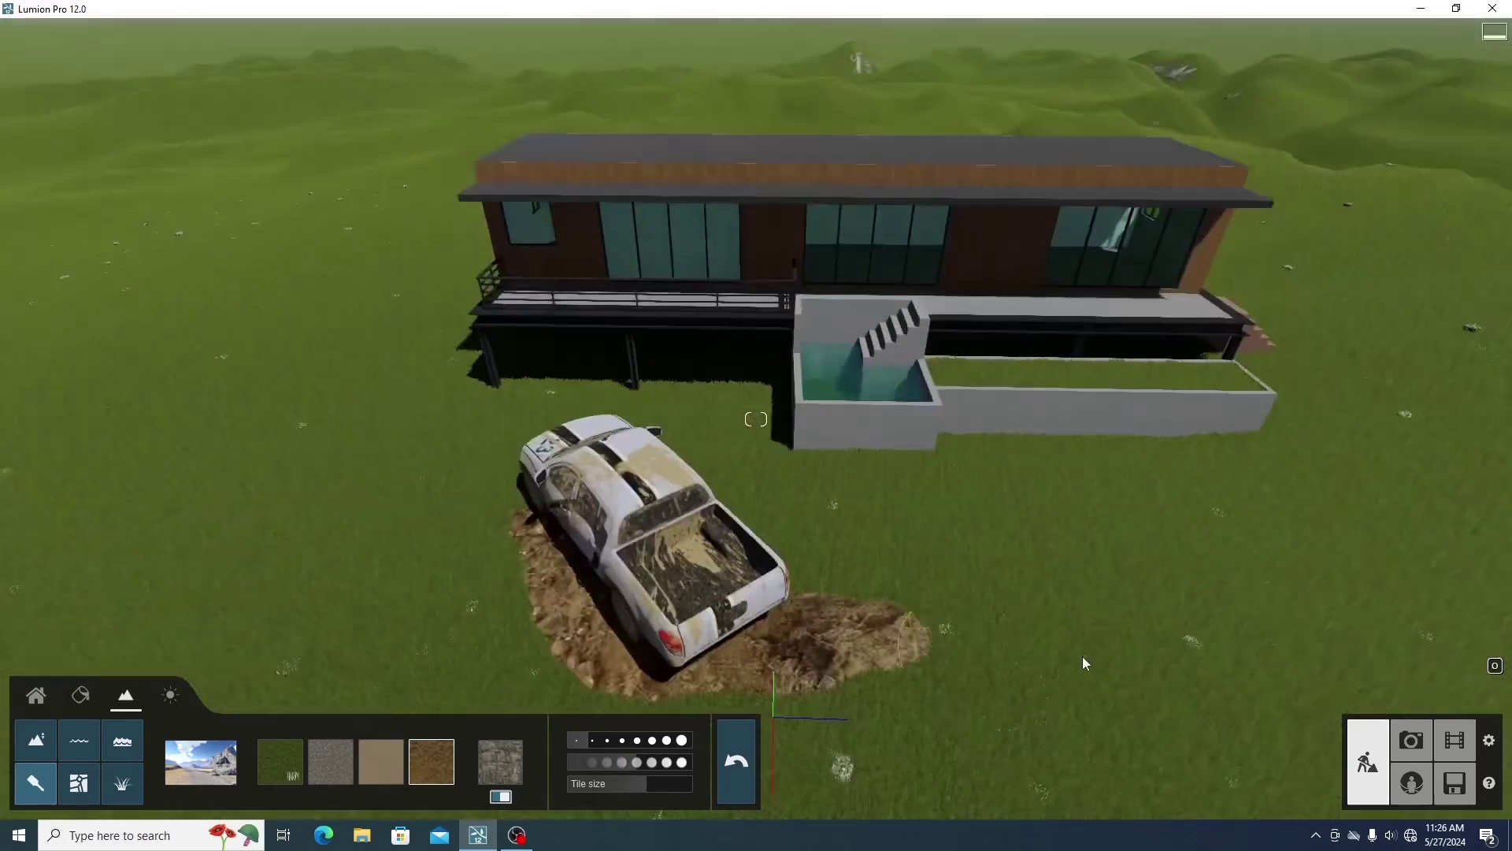
drag(835, 638, 1386, 526)
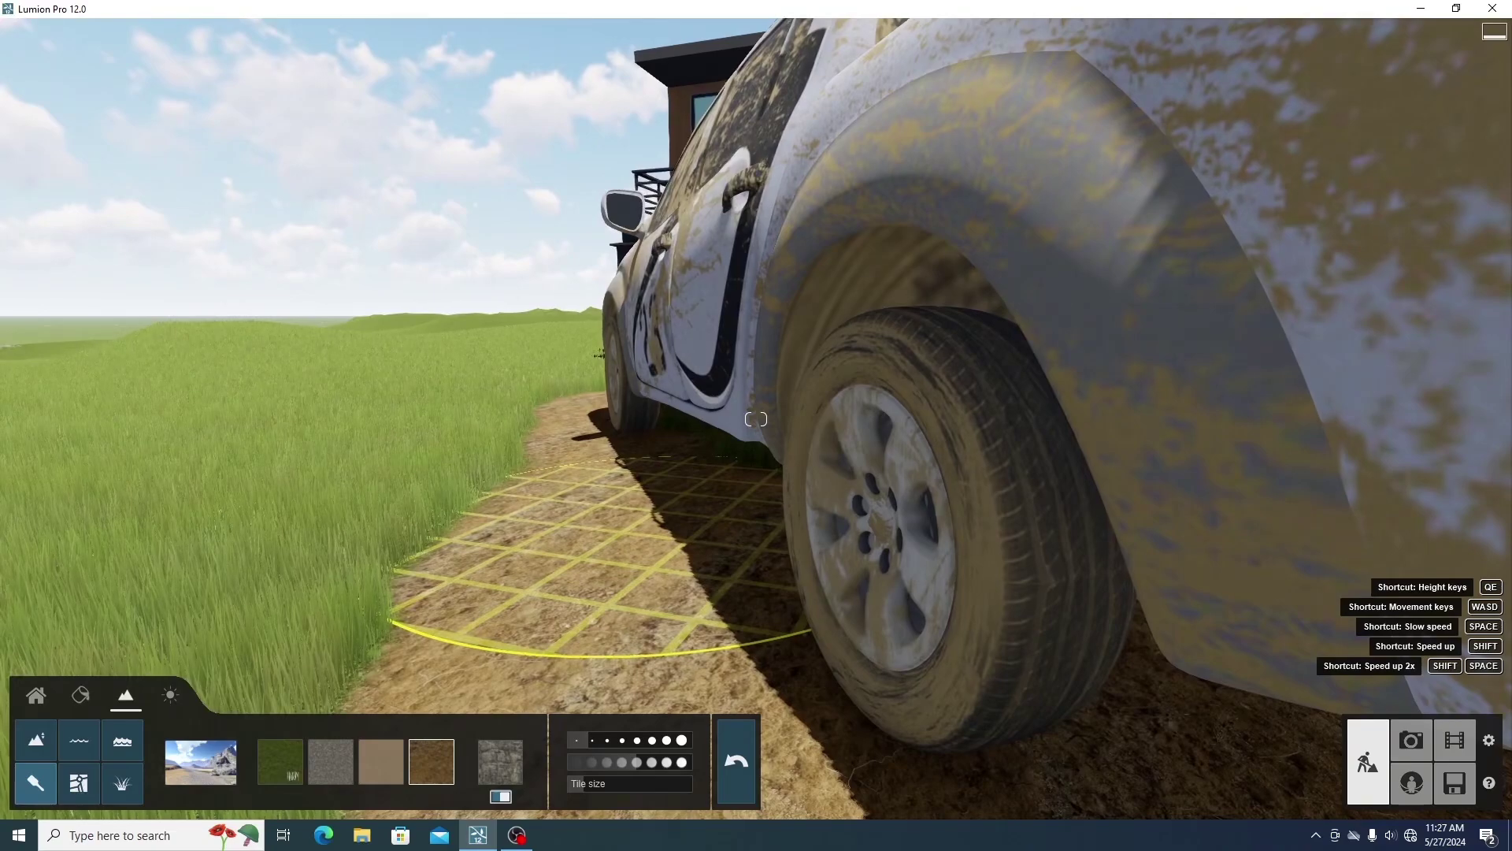
click(36, 695)
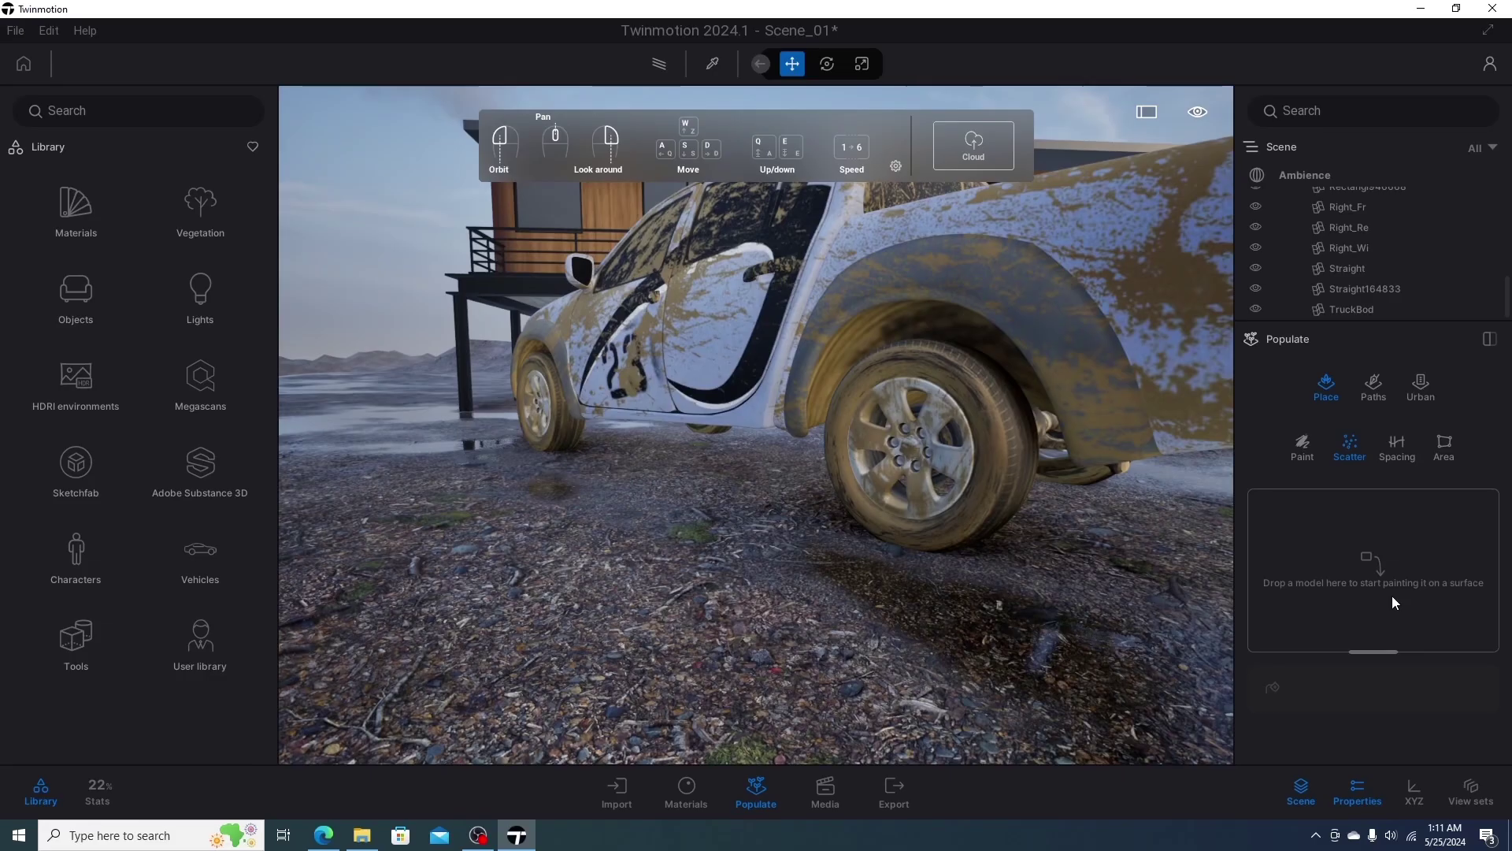
In Twinmotion, choose vegetation painting and add Lawn 01, Long grass 02, Long grass 04 and Wild grass 01 to the paint set
click(1301, 455)
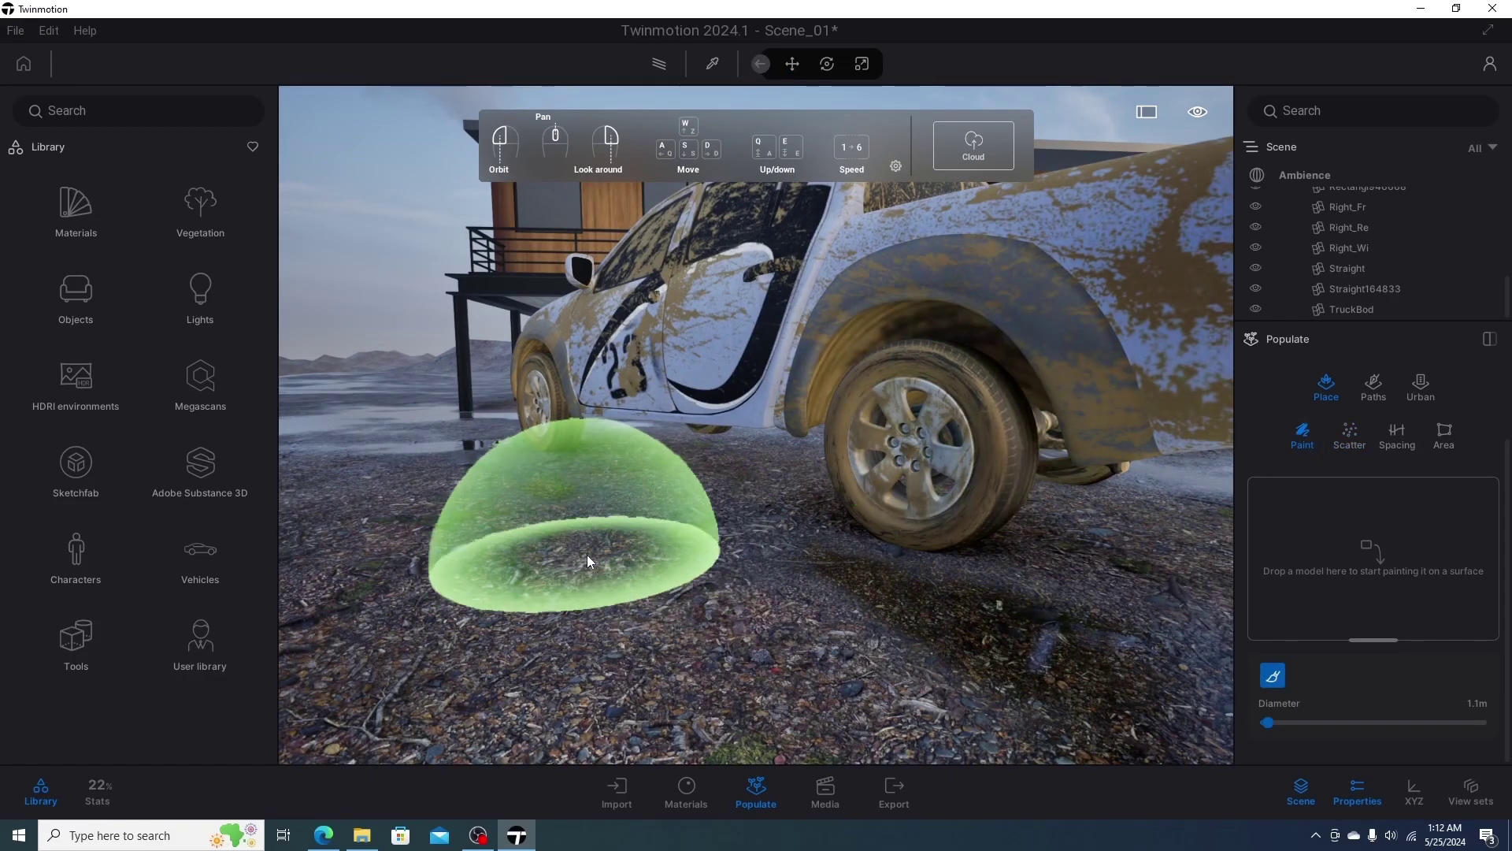
click(201, 209)
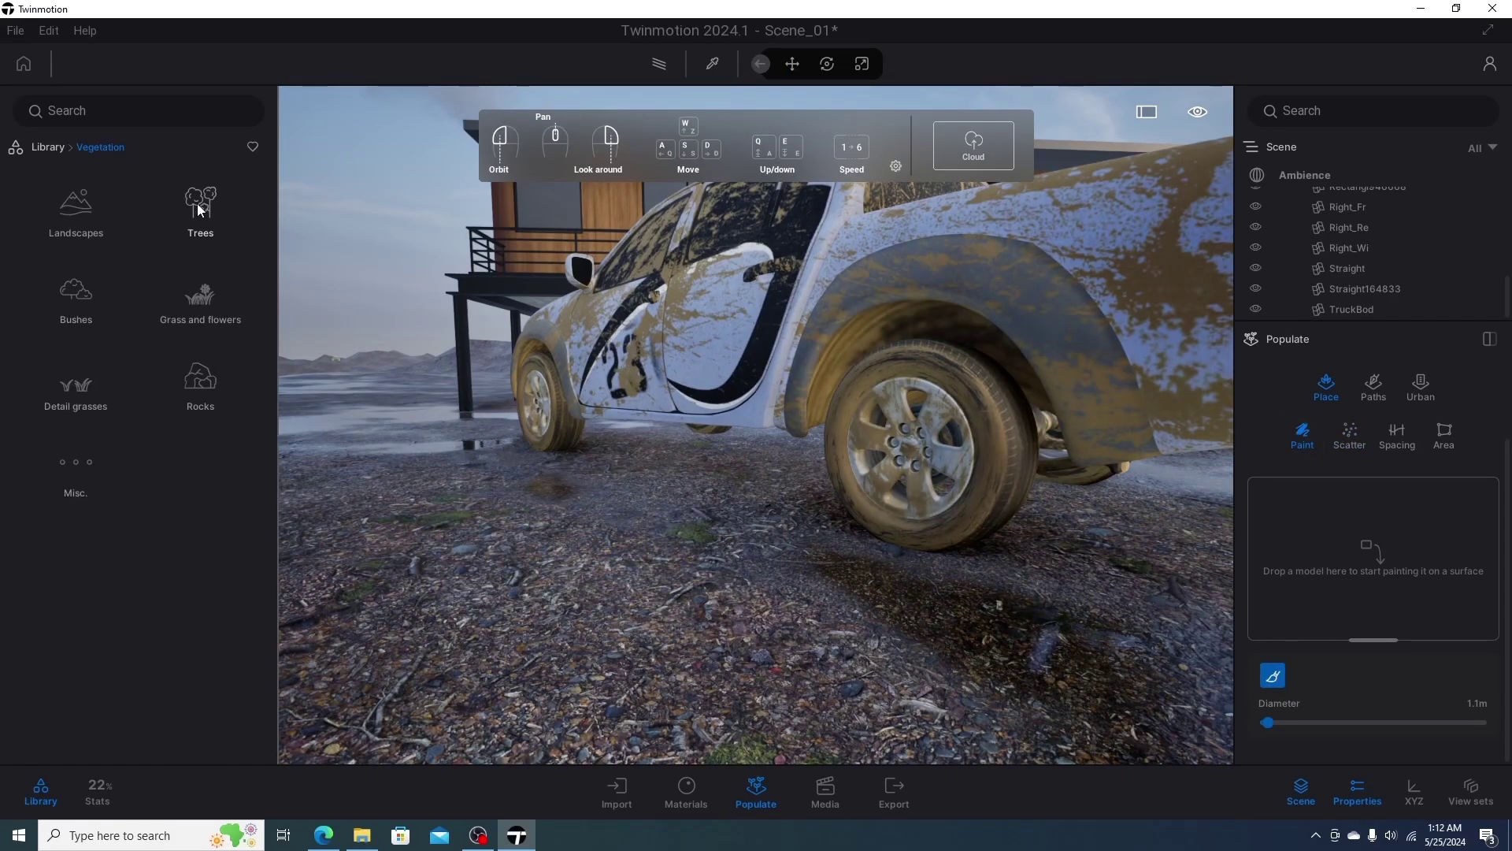
click(201, 299)
drag(108, 211, 1325, 578)
drag(38, 281, 1387, 574)
drag(103, 370, 1372, 592)
mouse_move(76, 455)
mouse_down()
mouse_move(1397, 569)
mouse_move(1339, 567)
mouse_up()
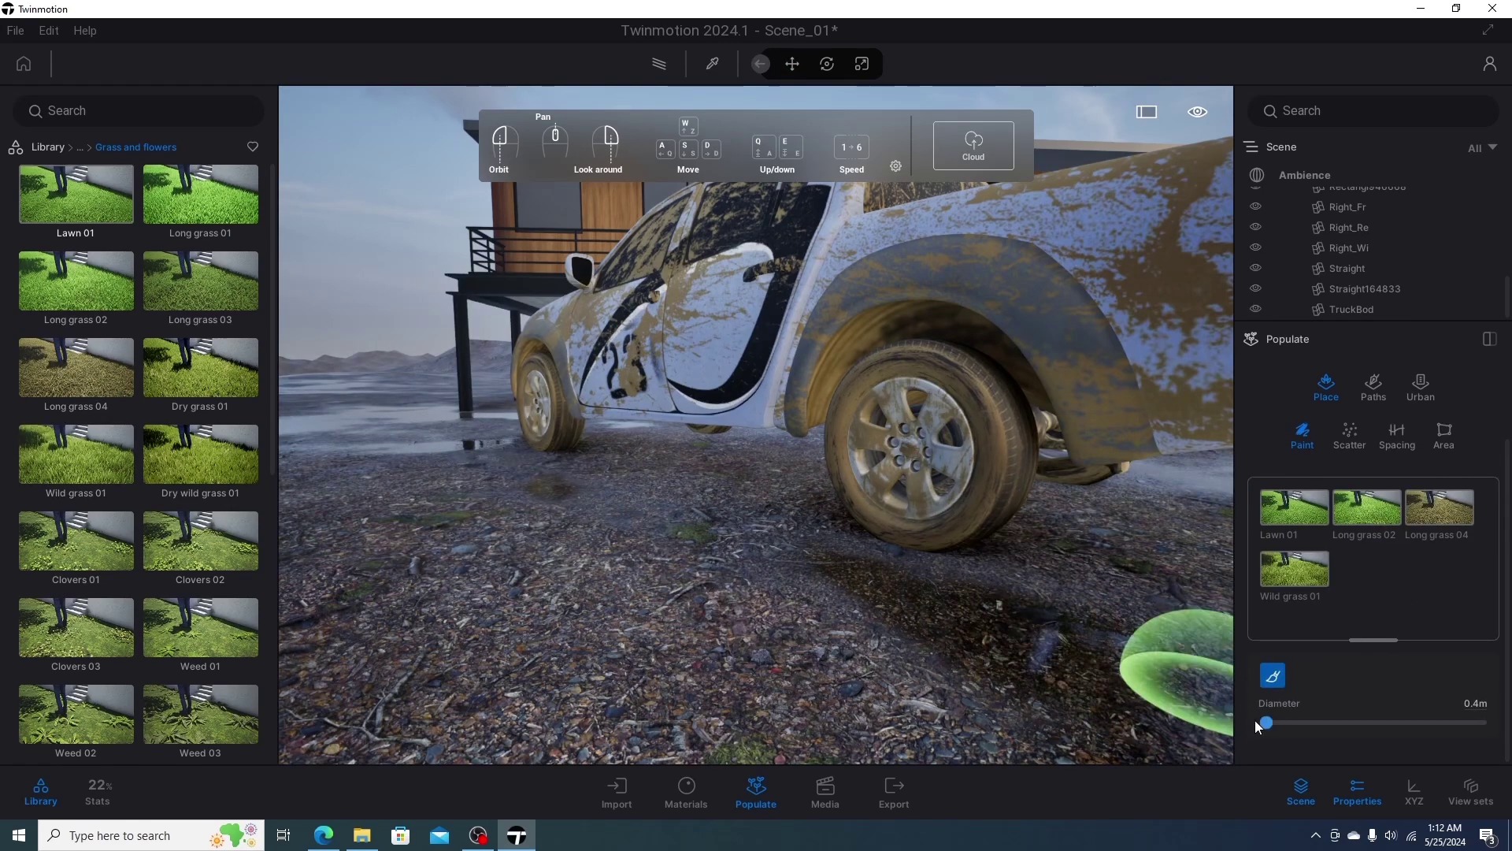
Set the brush diameter to 1.1 m and paint the grass mix over the ground in front of the truck
drag(1267, 723, 1268, 723)
mouse_move(437, 492)
mouse_down()
mouse_move(429, 469)
mouse_move(453, 551)
mouse_move(910, 645)
mouse_move(1091, 760)
mouse_up()
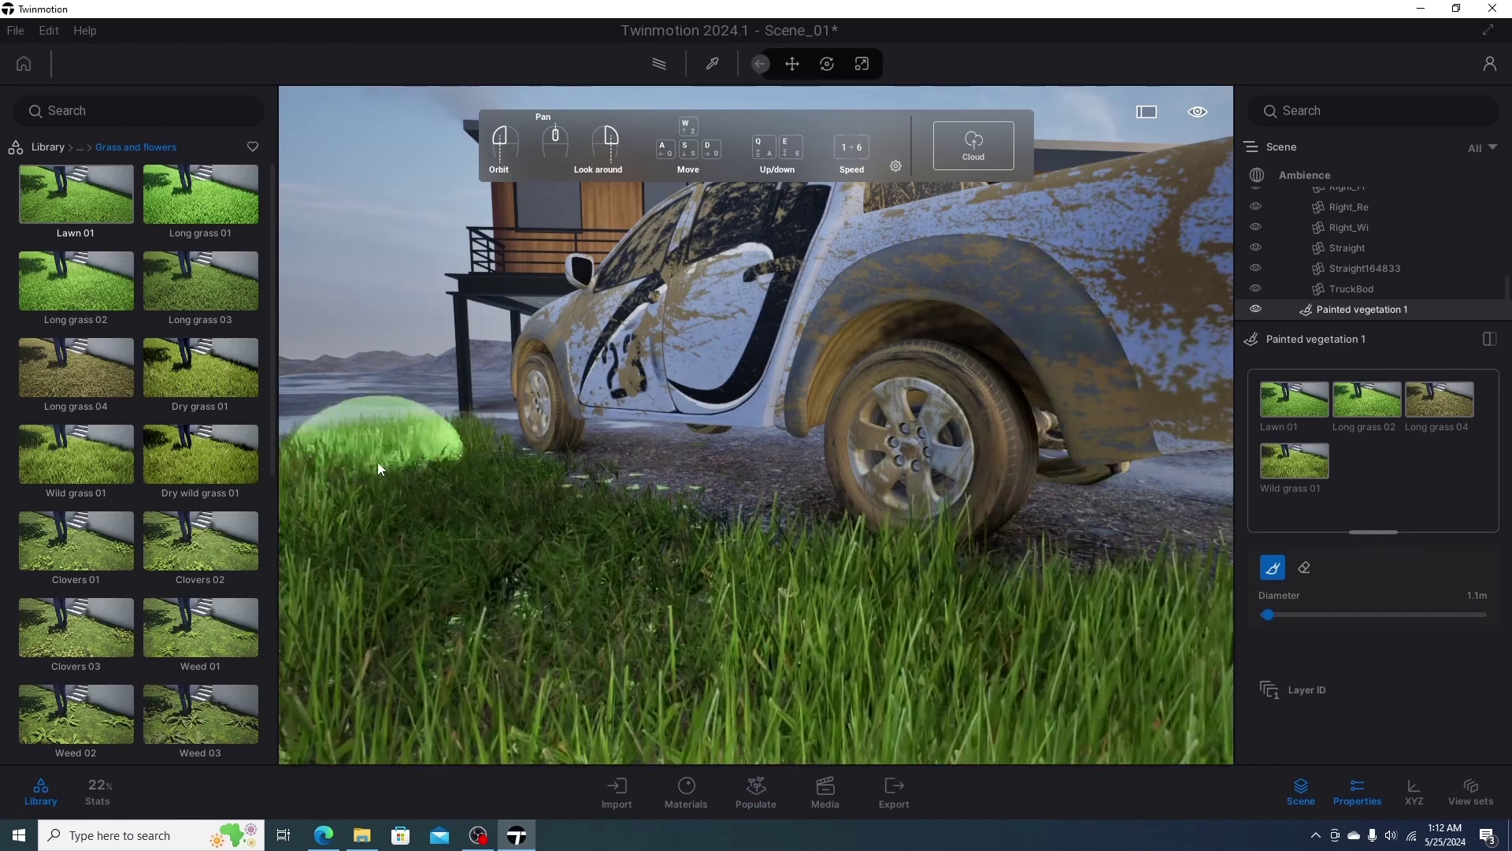
scroll(756, 473, down, 5)
scroll(141, 472, down, 3)
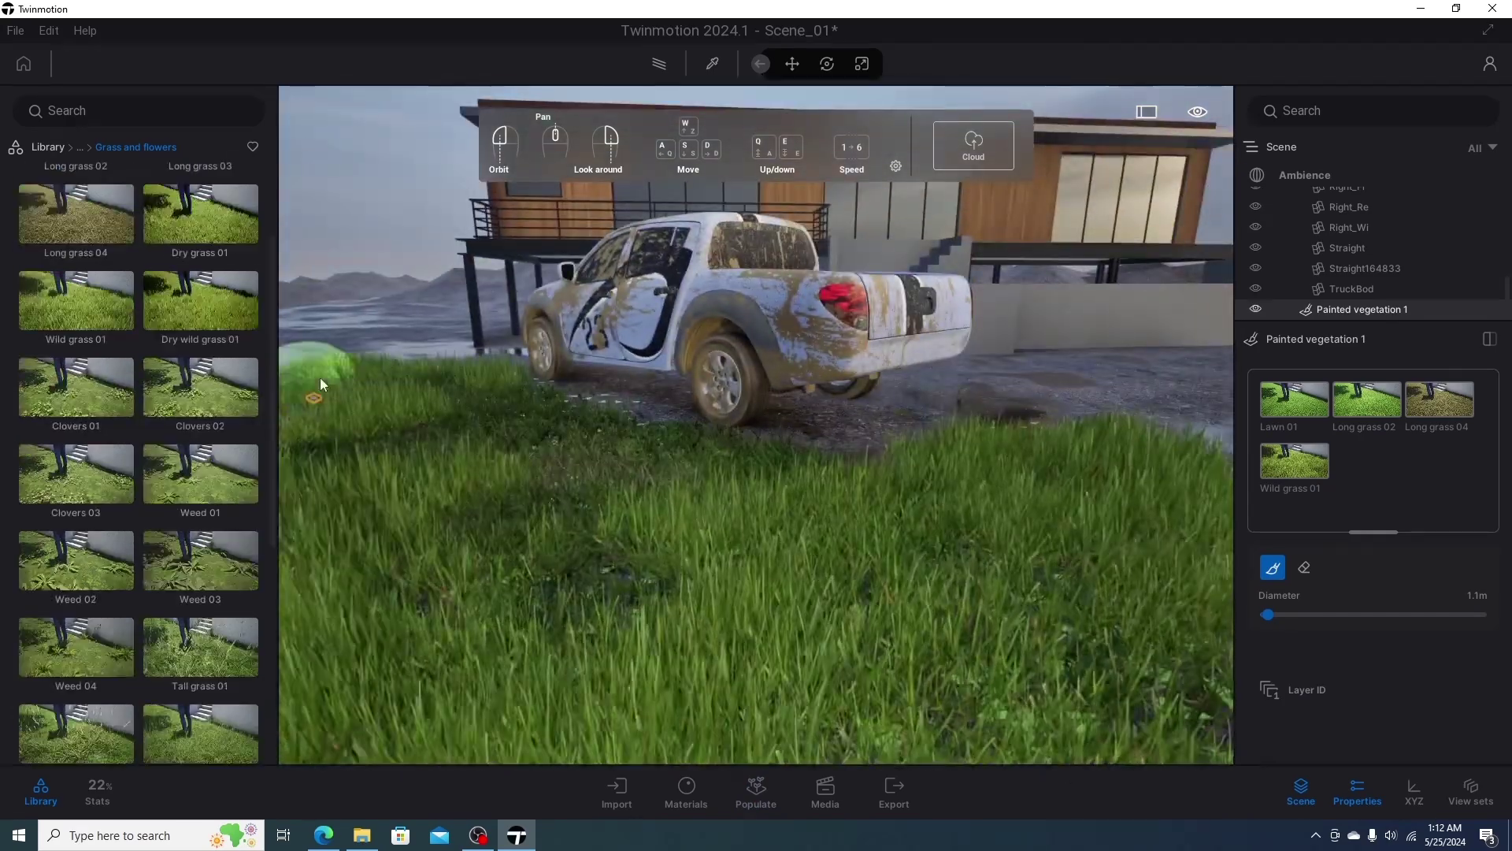
Erase part of the painted grass near the truck
click(1305, 567)
scroll(757, 441, up, 5)
mouse_move(613, 365)
mouse_down()
mouse_move(810, 479)
mouse_move(423, 414)
mouse_move(405, 356)
mouse_move(731, 528)
mouse_move(660, 579)
mouse_move(498, 418)
mouse_move(507, 395)
mouse_move(775, 387)
mouse_move(623, 355)
mouse_up()
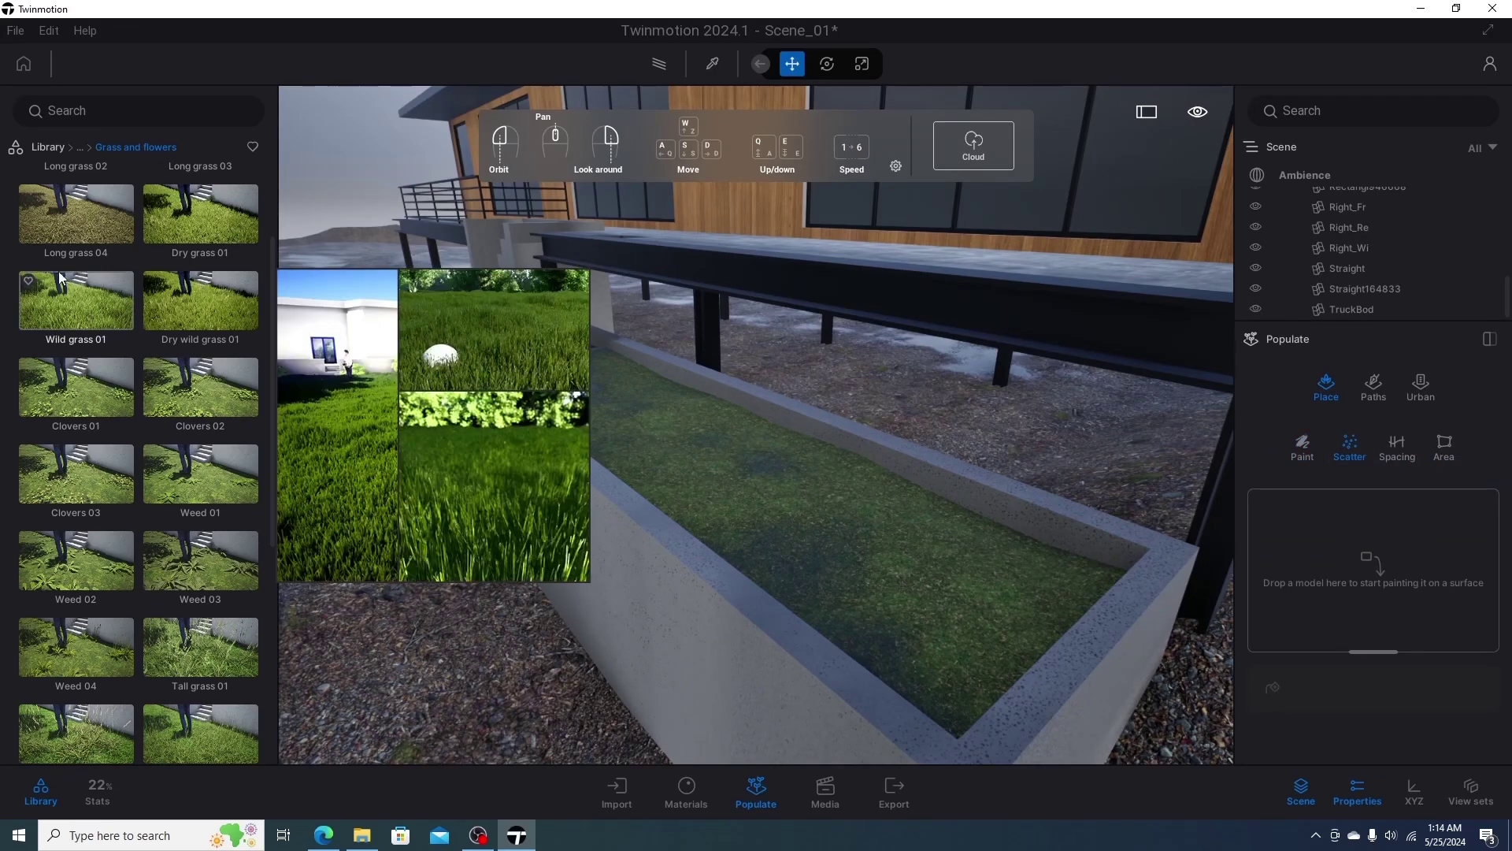
Add Long grass 04, Lawn 01, Long grass 02, Wild grass 01 and Dry wild grass 01 to the scatter set
scroll(92, 377, up, 2)
drag(93, 376, 1293, 518)
drag(75, 193, 1367, 520)
drag(75, 280, 1440, 520)
drag(76, 457, 1339, 587)
drag(200, 456, 1355, 589)
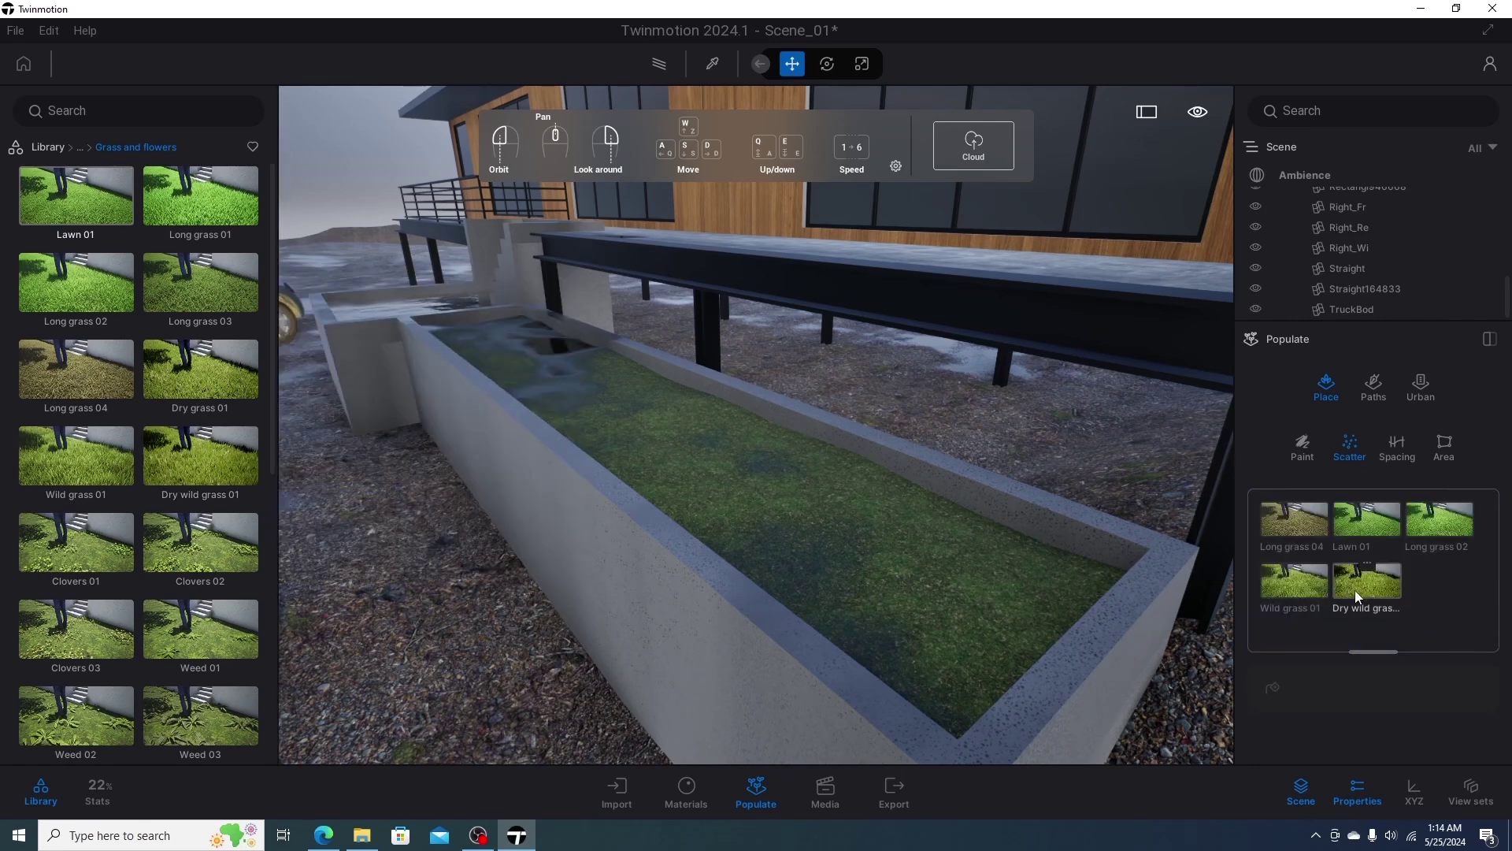
Scatter all five selected grasses across the green surface inside the concrete planter and inspect the planter's edges
click(1298, 528)
shift+click(1377, 555)
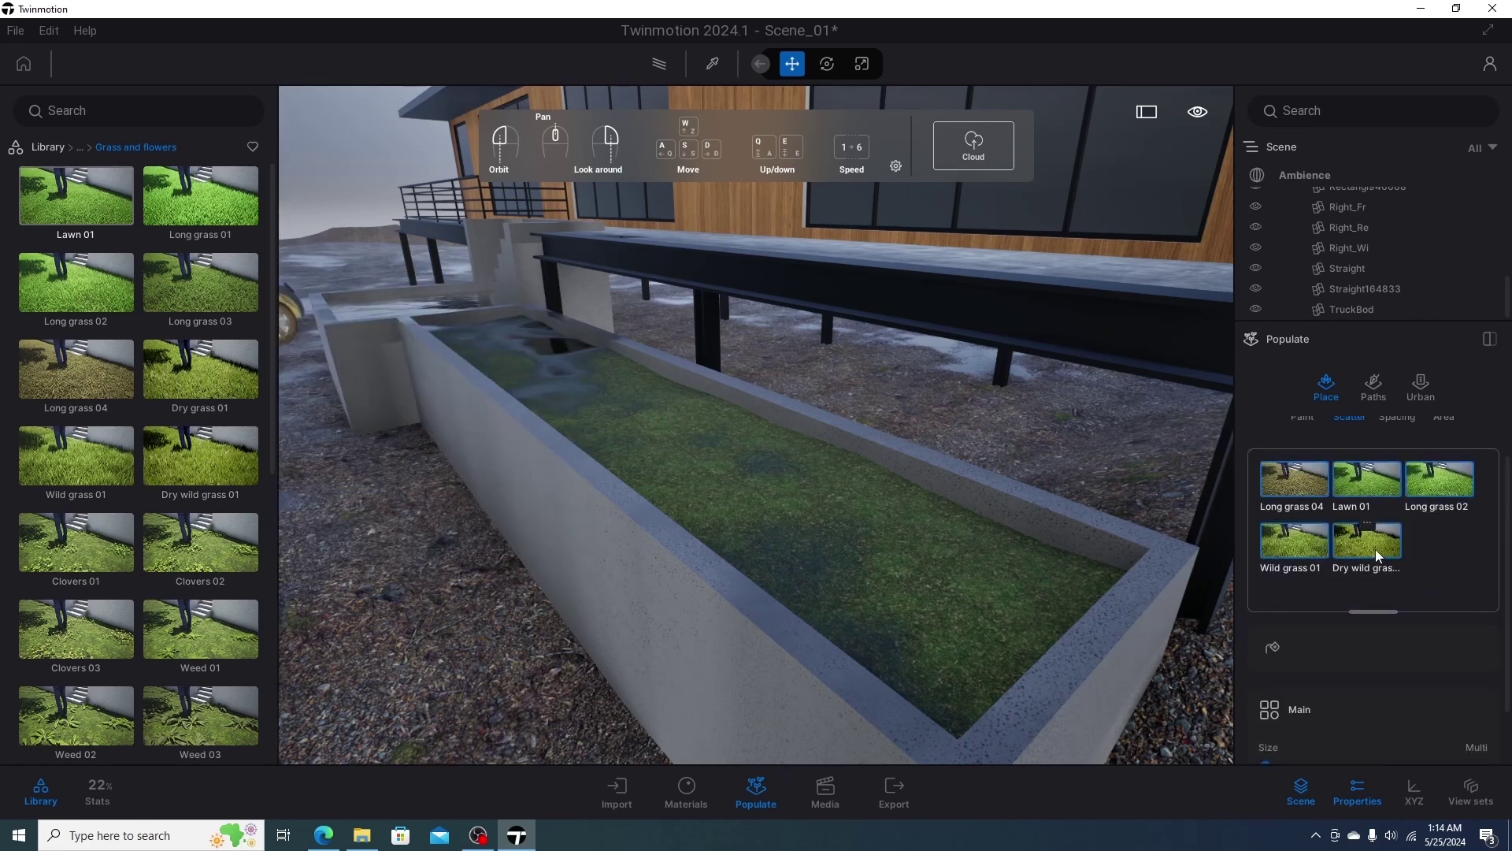
click(1272, 648)
click(876, 526)
scroll(992, 648, up, 3)
middle_drag(993, 648, 1153, 593)
scroll(1103, 567, down, 3)
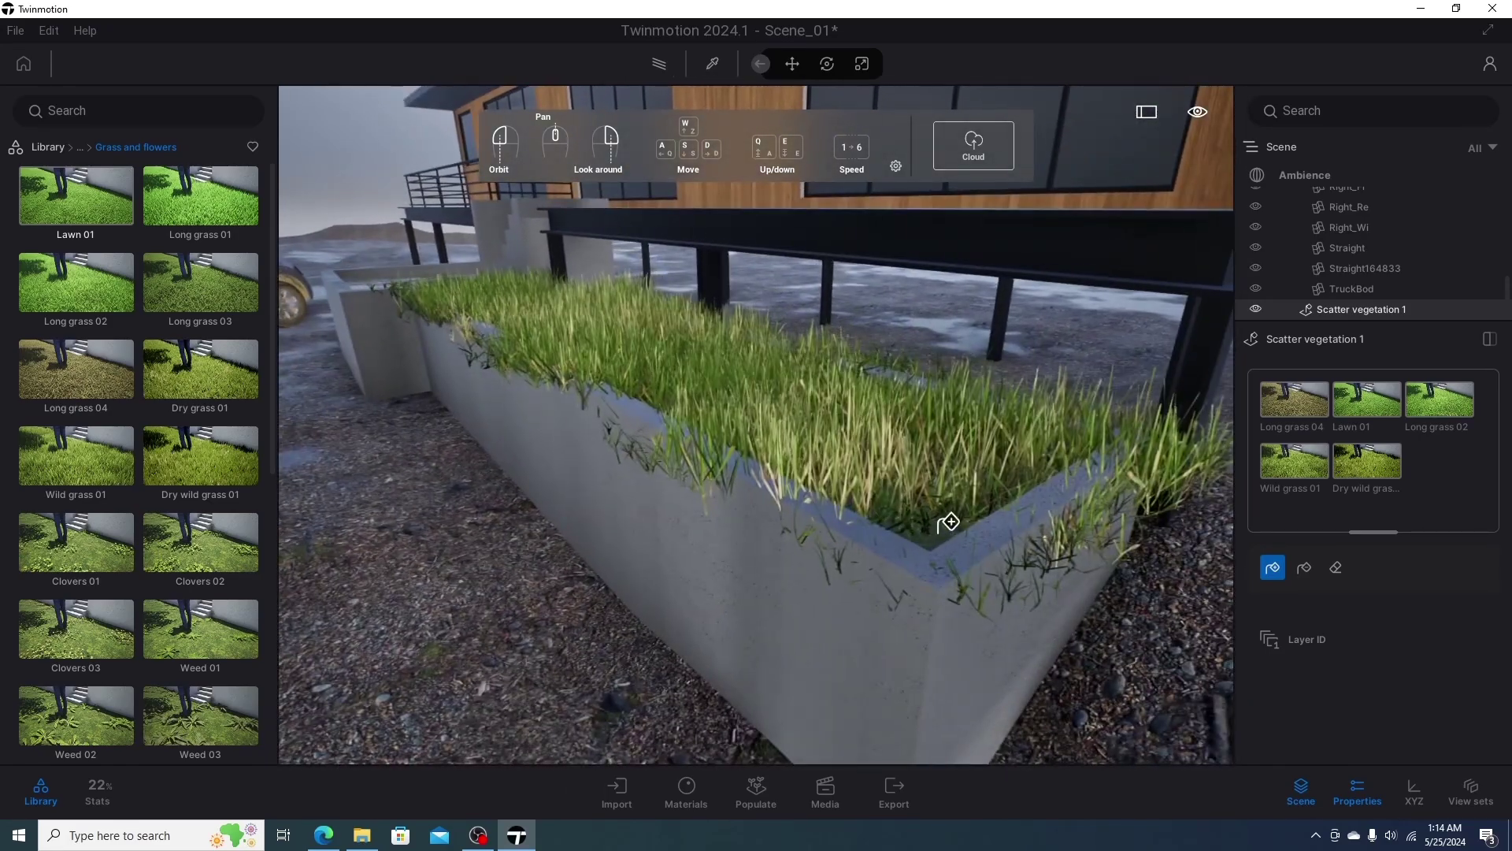
drag(1099, 516, 718, 367)
scroll(718, 367, up, 5)
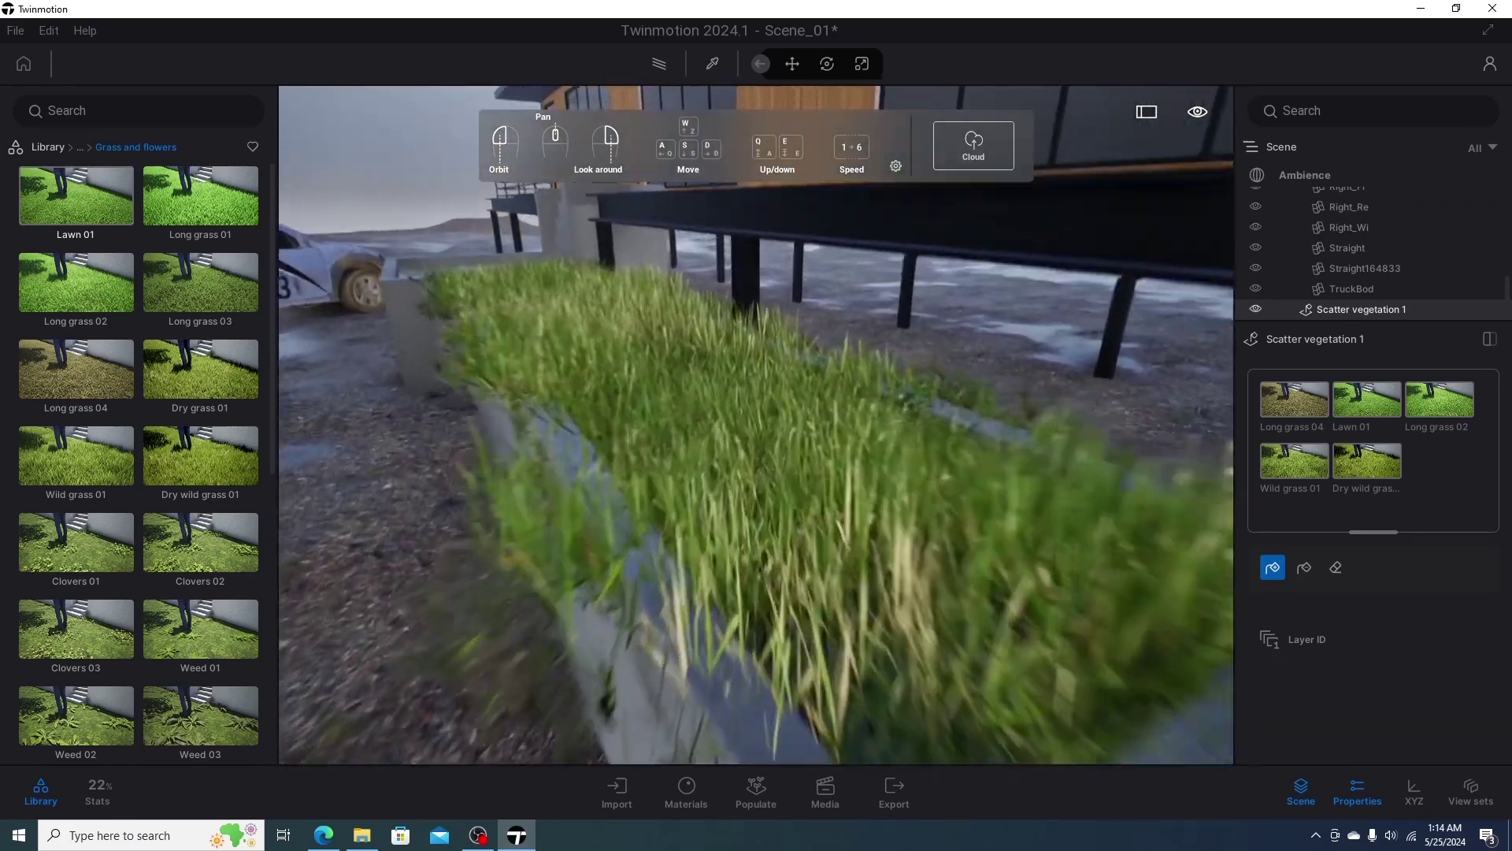
scroll(719, 366, down, 5)
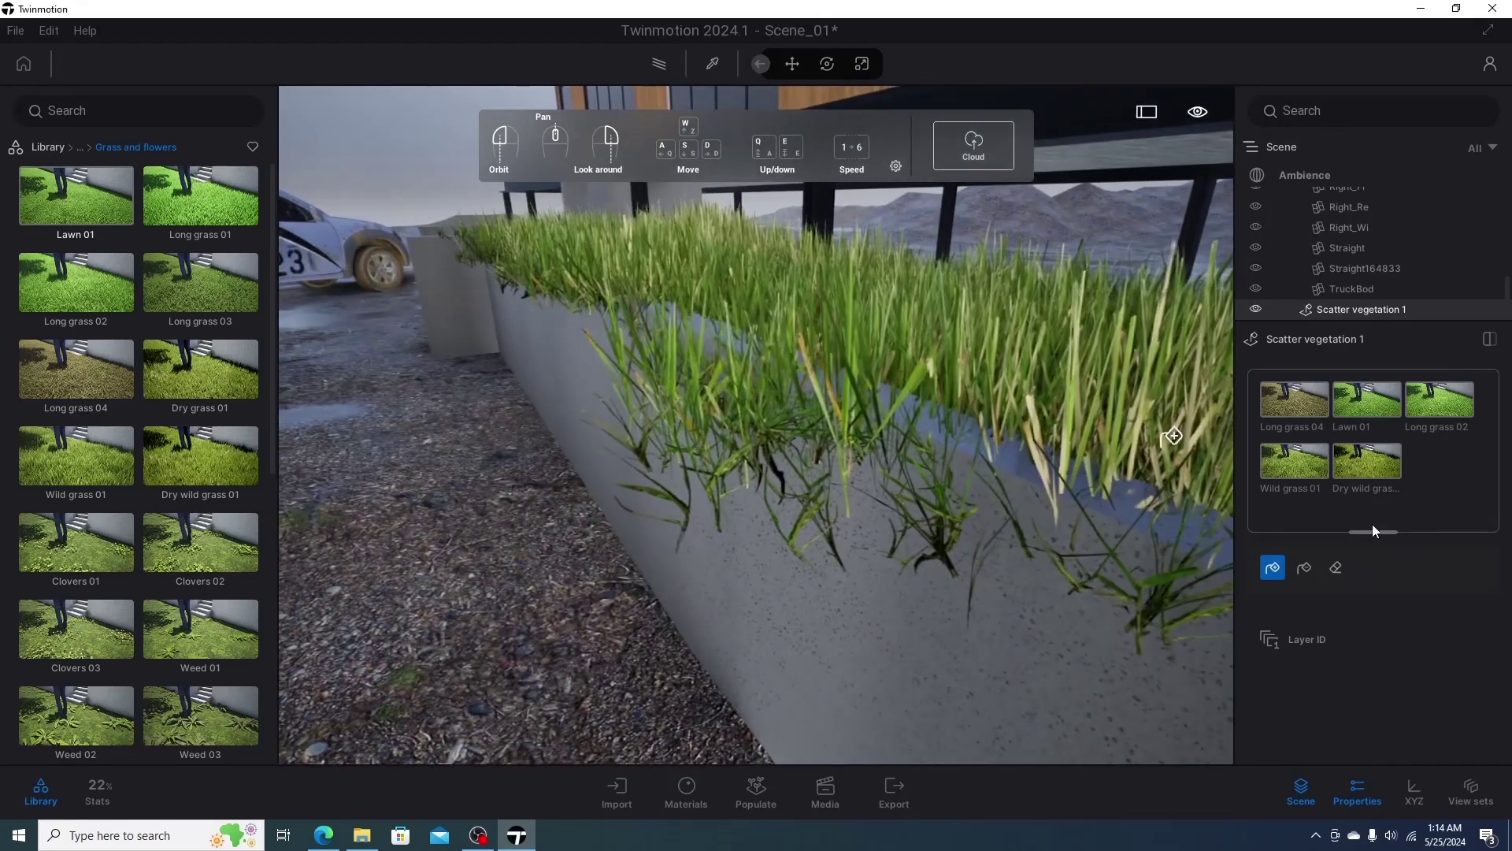
Erase the grass sticking out along the planter's outer concrete wall with a 1.1 m eraser
click(1337, 568)
scroll(797, 507, down, 5)
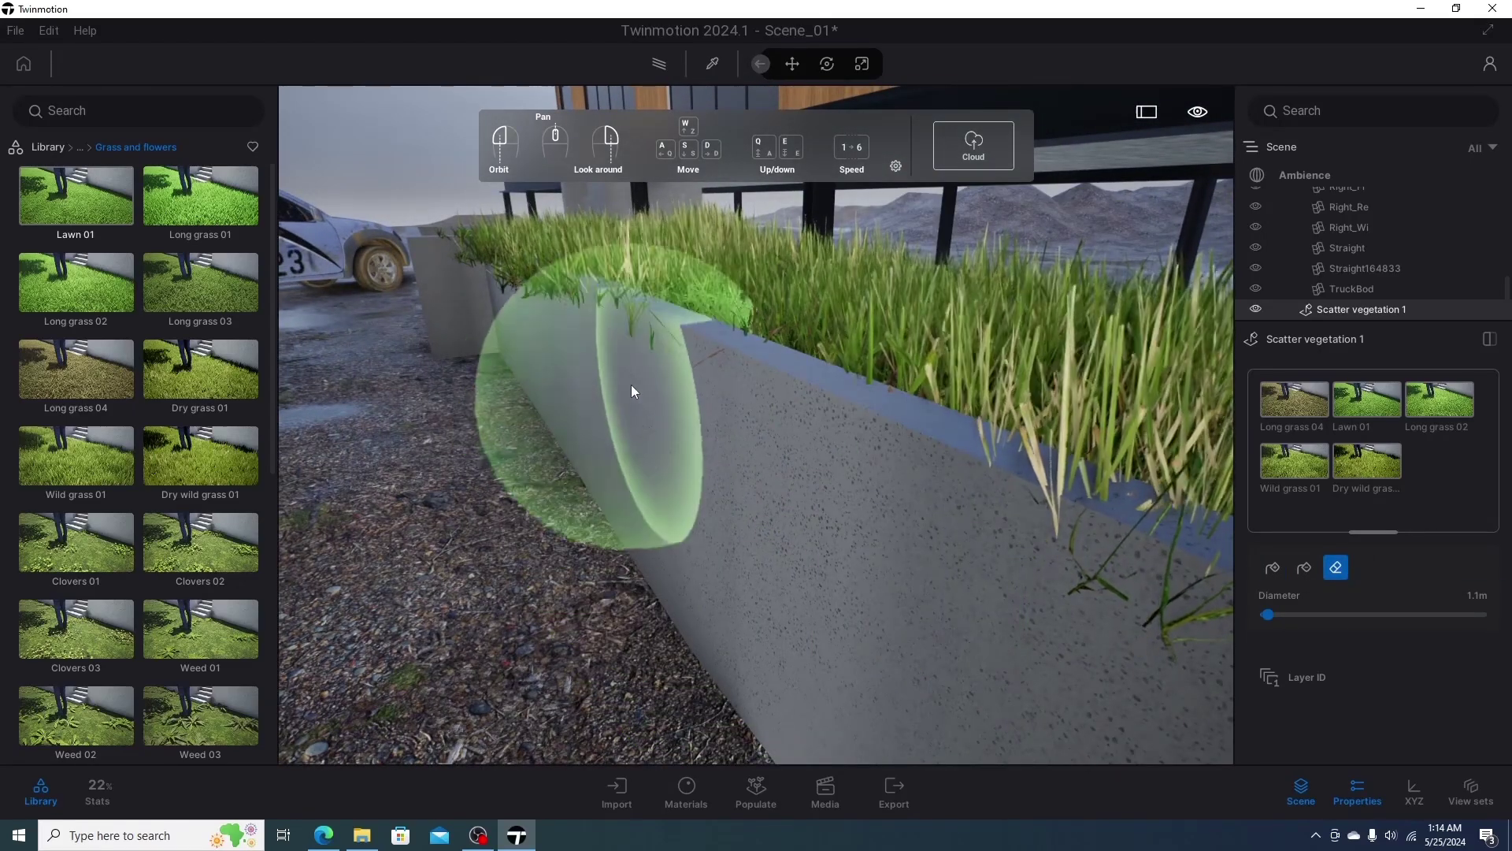
scroll(945, 520, down, 5)
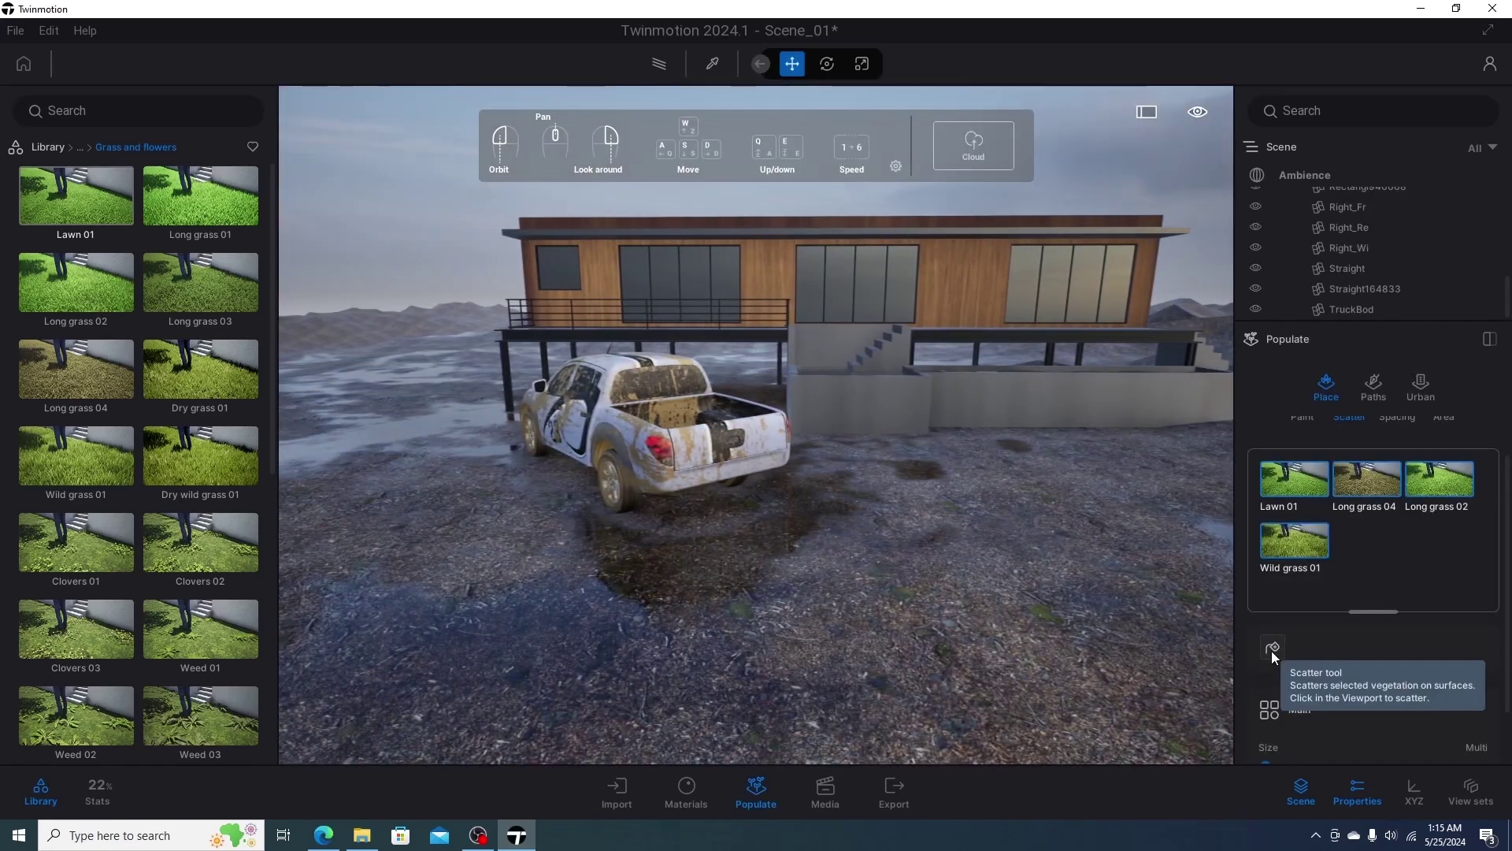
Scatter Lawn 01, Long grass 04, Long grass 02 and Wild grass 01 over the ground around the truck and house
click(1272, 649)
click(833, 564)
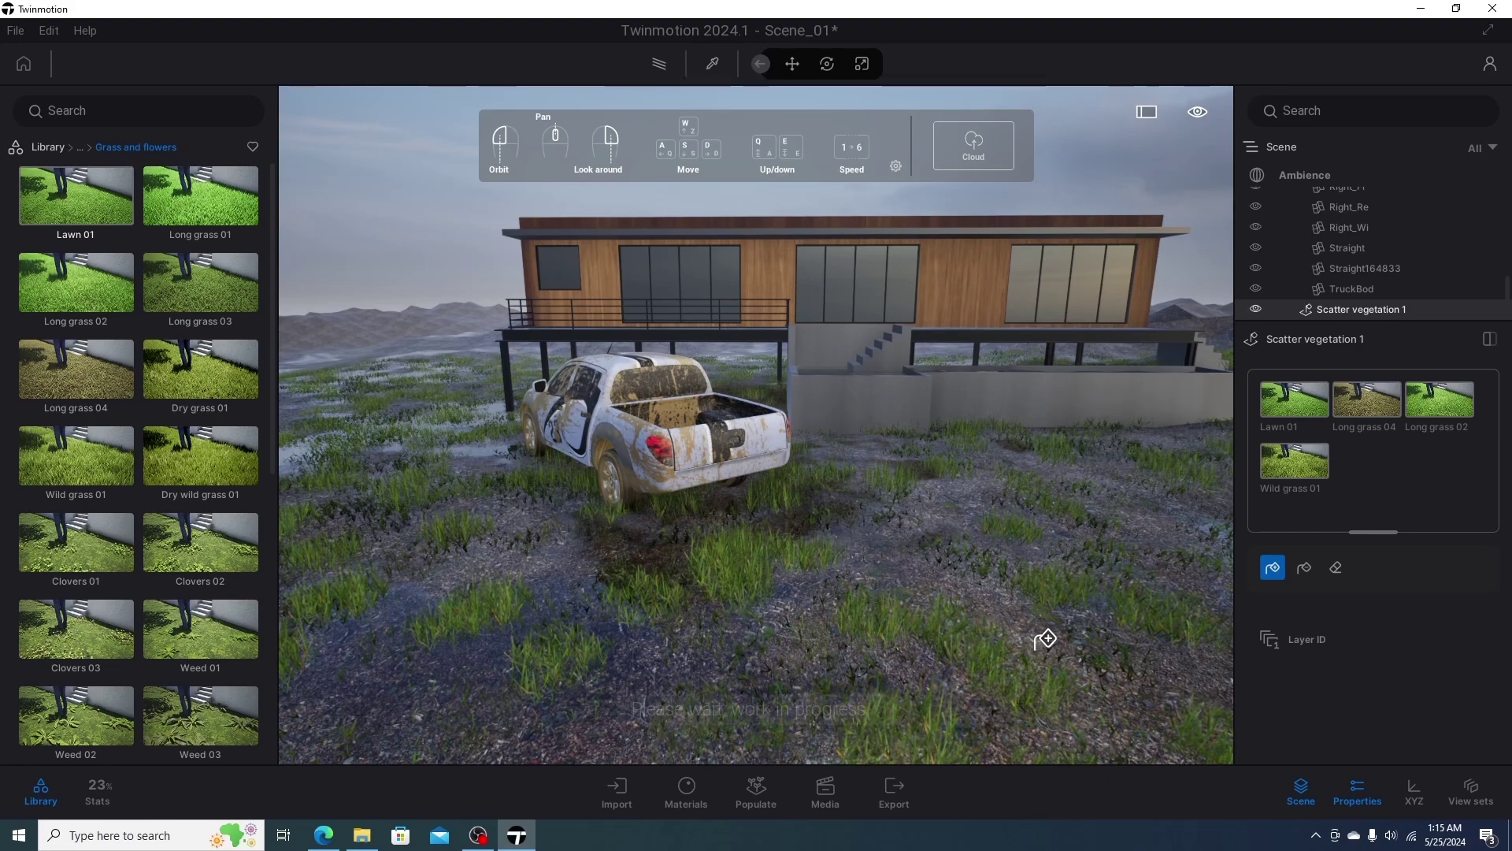
Inspect the scattered grass up close around the rear of the truck
key(w)
key(w)
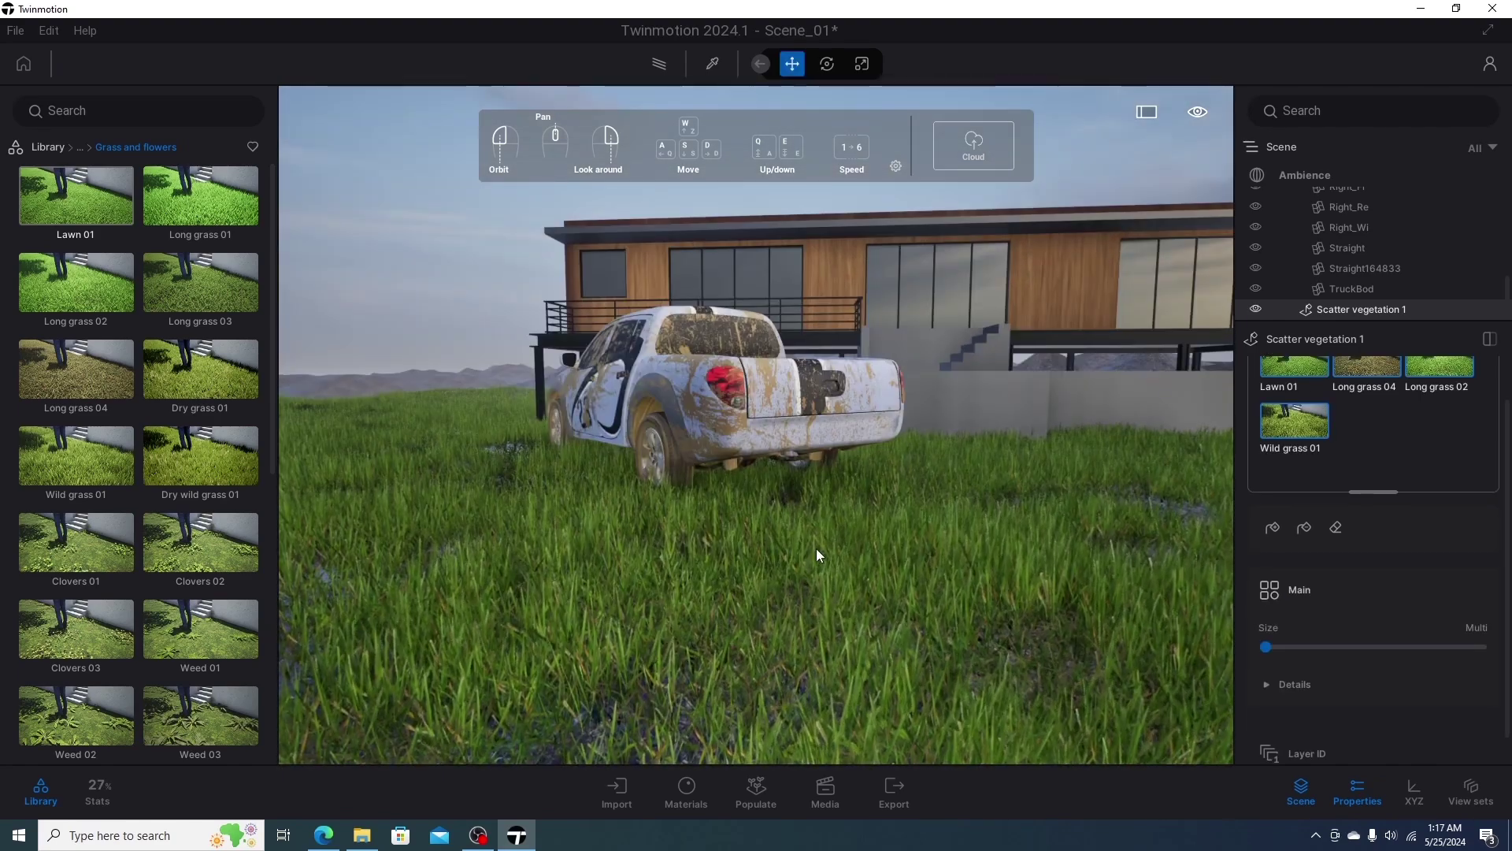
drag(819, 556, 835, 526)
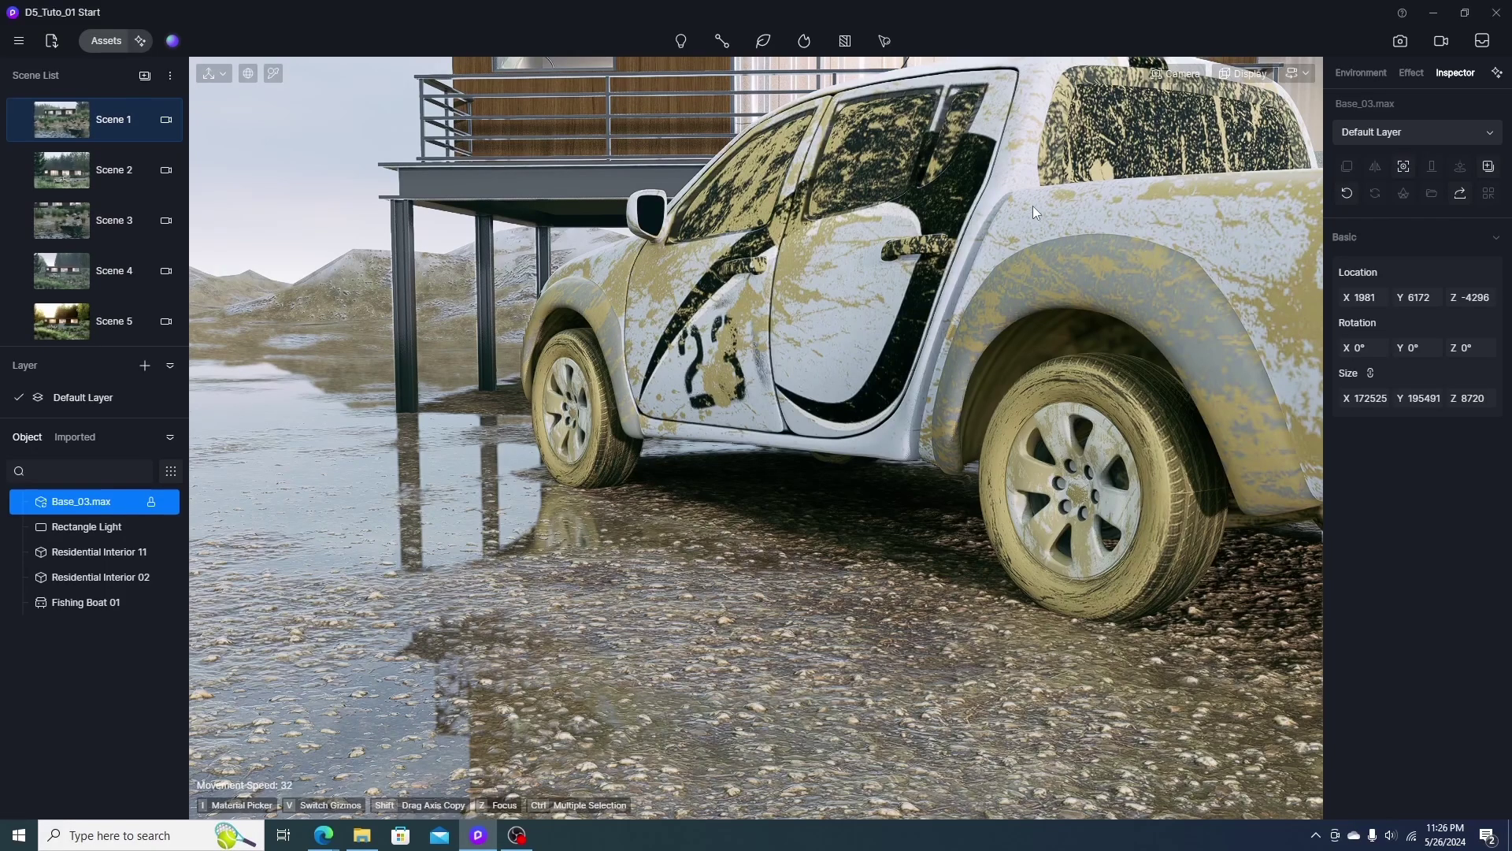
Switch to D5 Render and set the gravel ground's material template to Grass
click(607, 677)
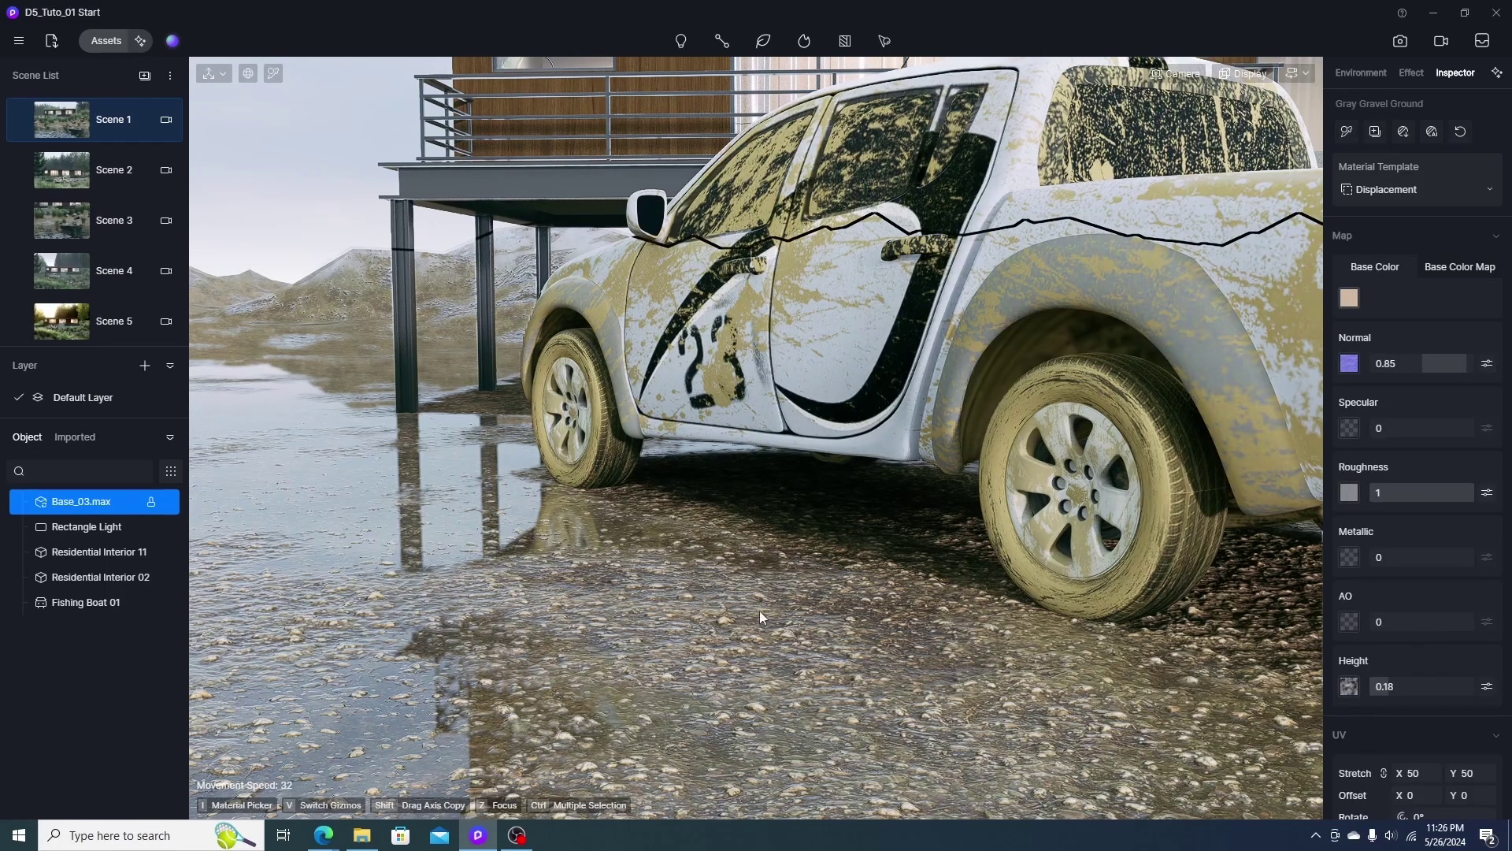
click(1460, 193)
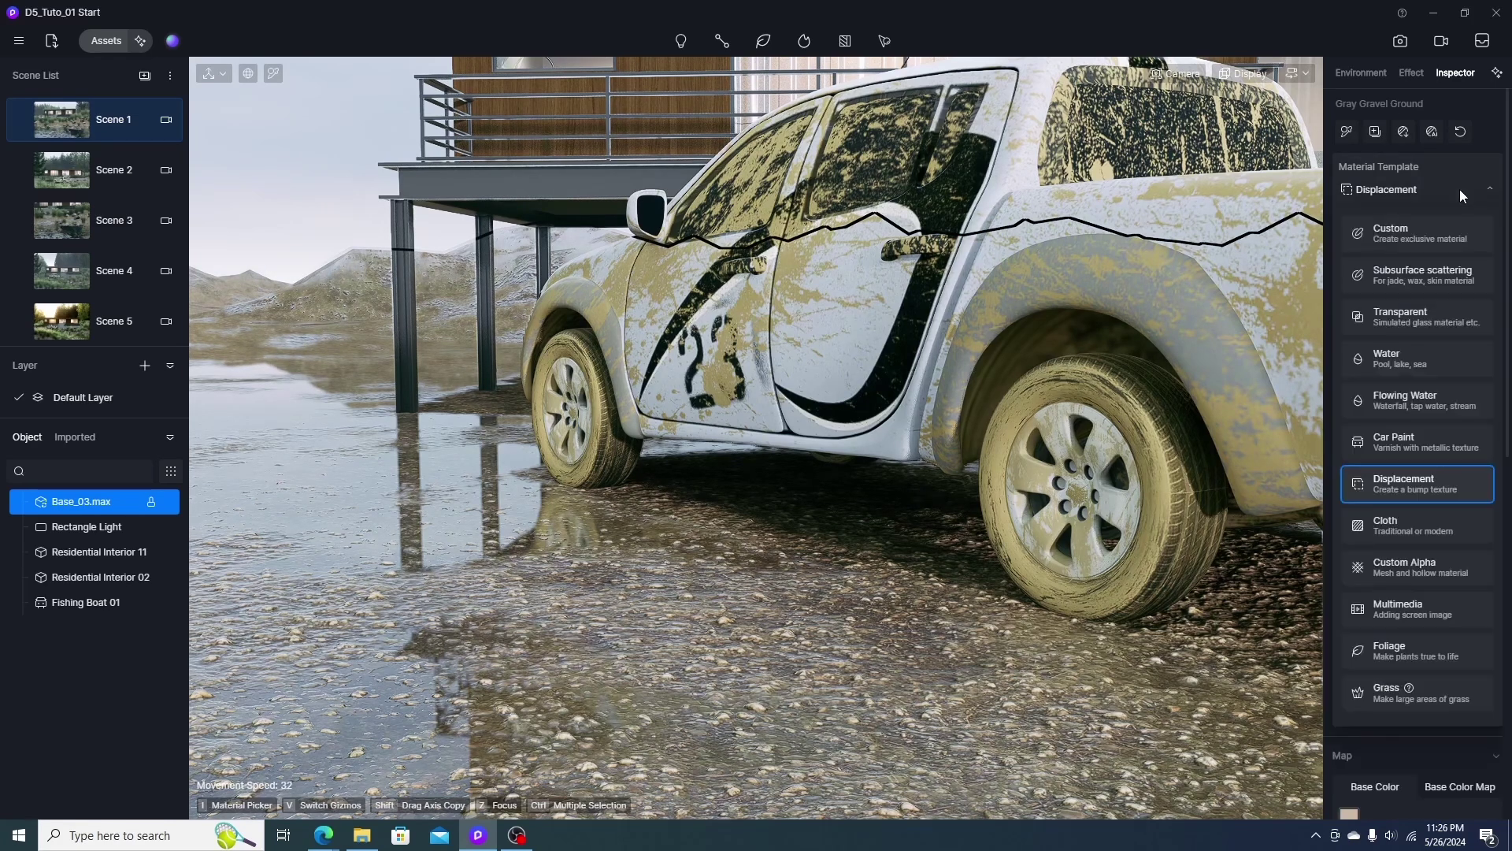
click(1430, 701)
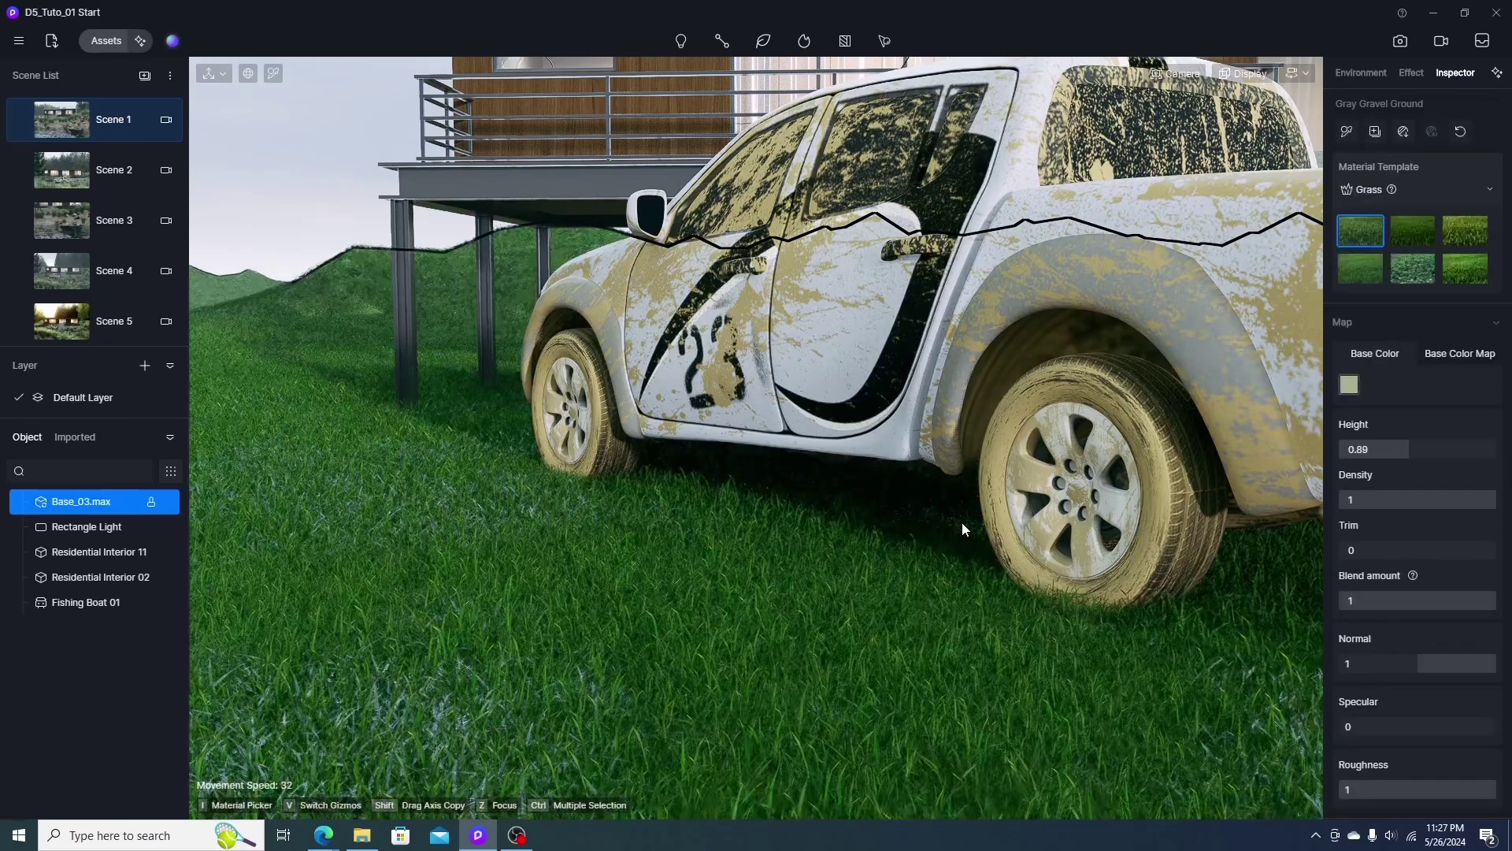
Examine the grass ground close to the truck's wheels and from a high viewpoint over the whole house site
right_drag(816, 525, 731, 518)
click(863, 424)
scroll(864, 423, up, 3)
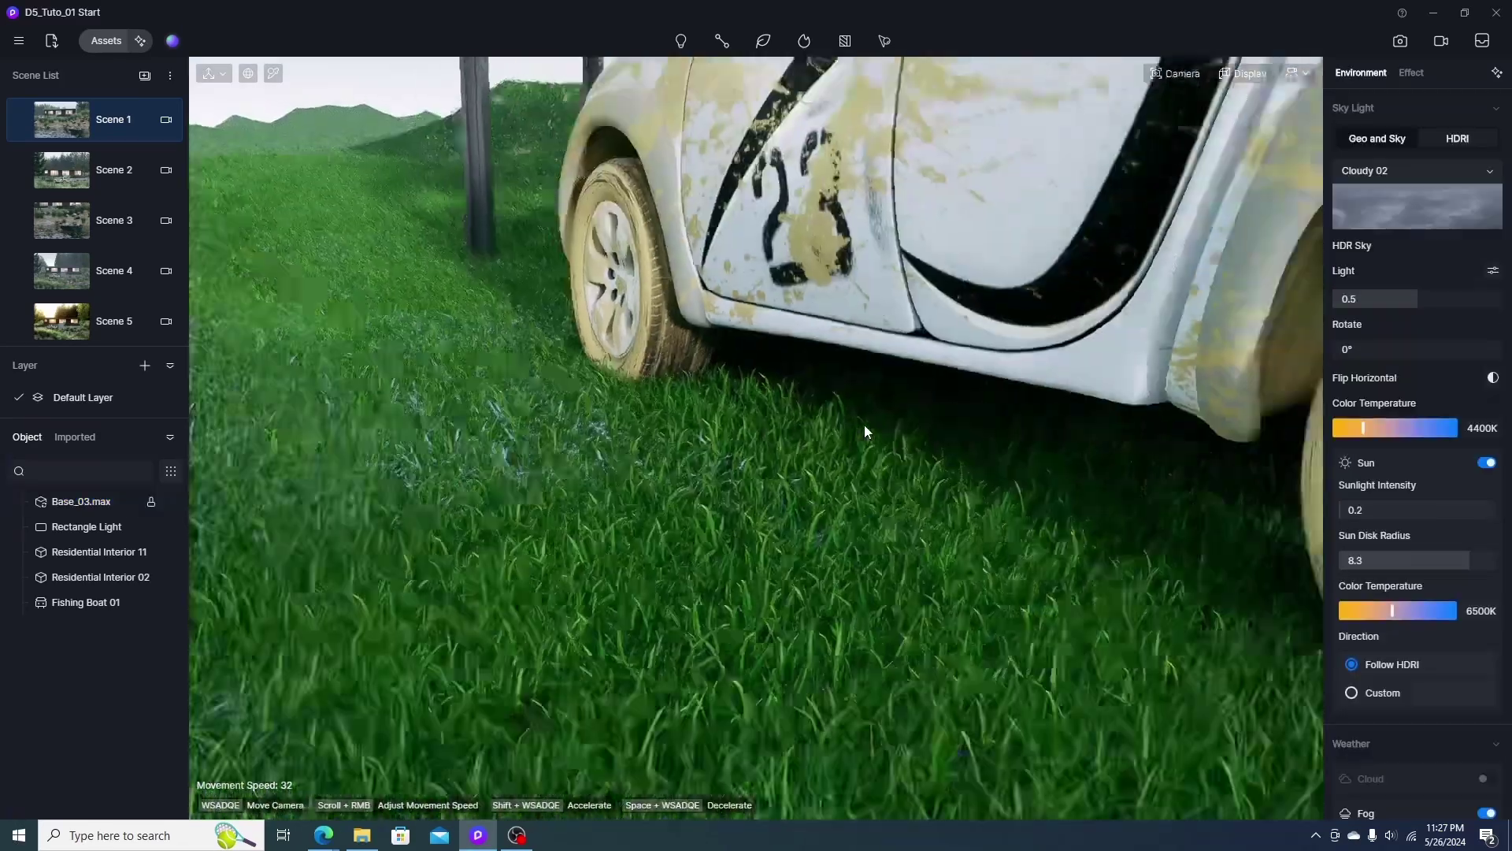
scroll(858, 438, down, 5)
right_drag(856, 443, 962, 635)
scroll(962, 636, down, 5)
scroll(866, 619, down, 2)
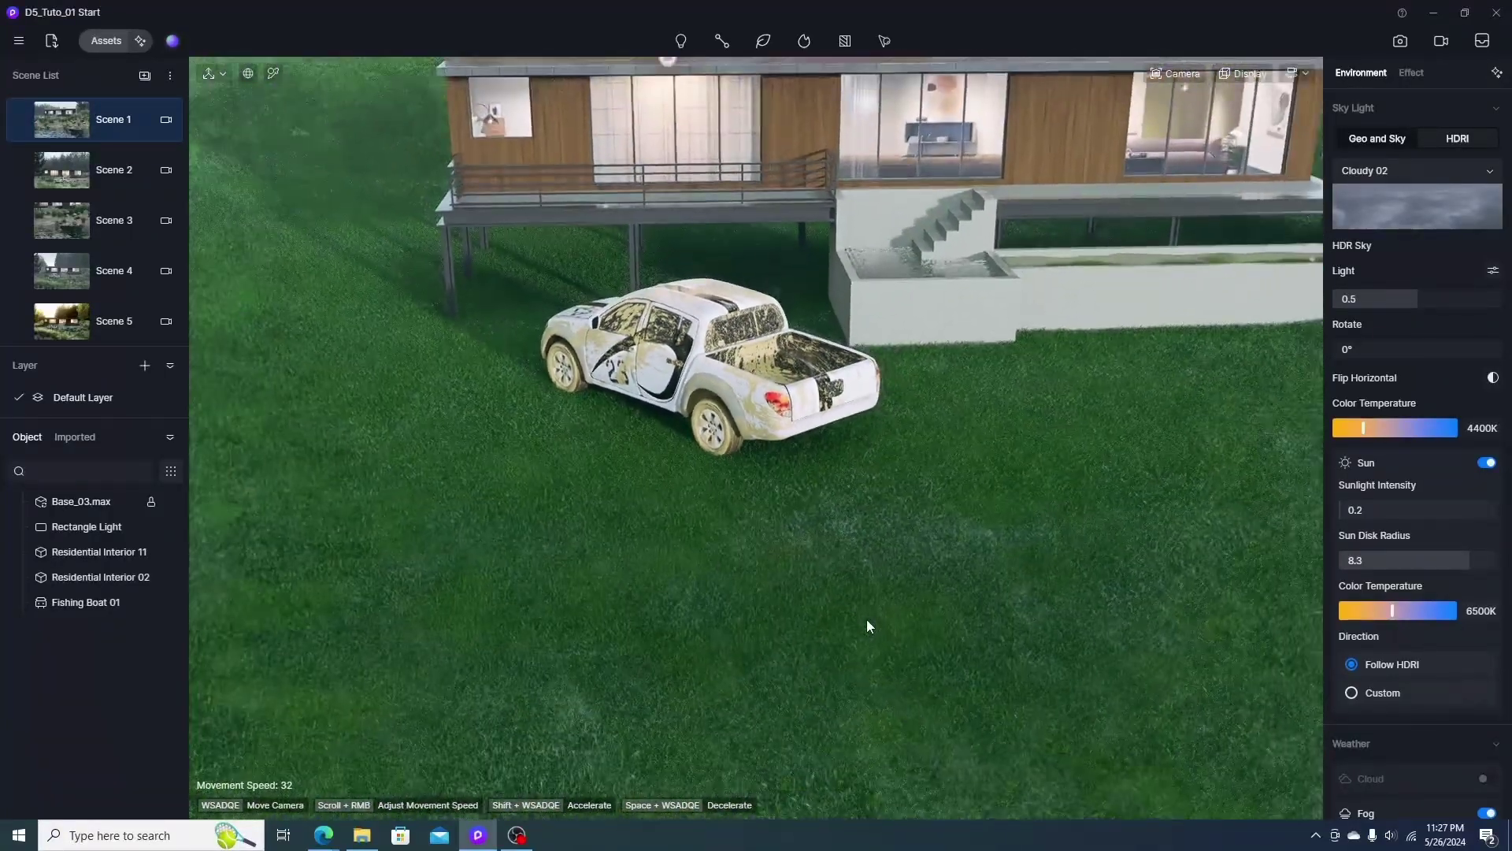
scroll(867, 626, down, 5)
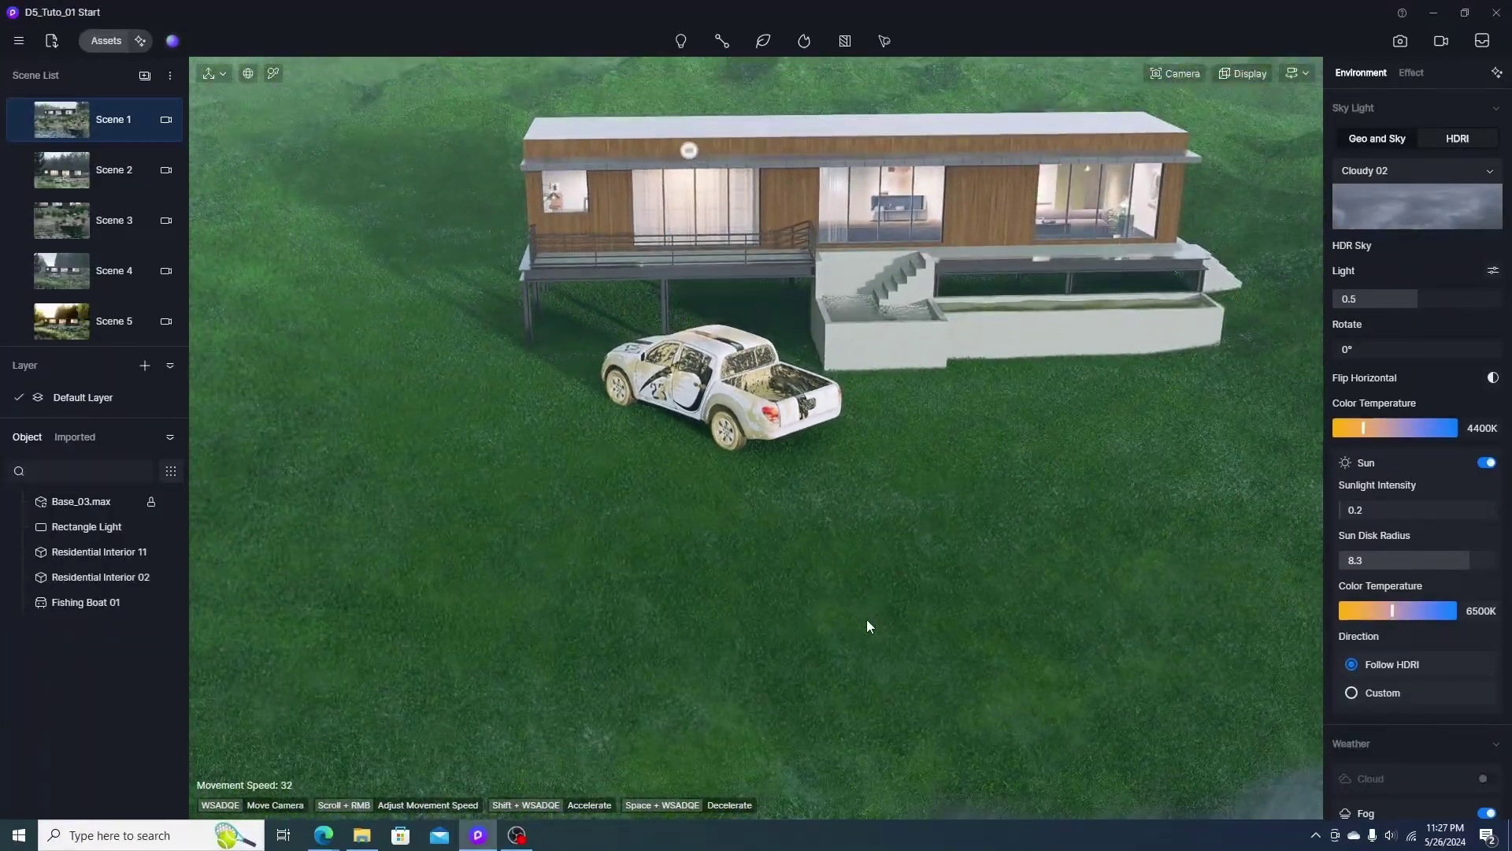
scroll(725, 455, up, 8)
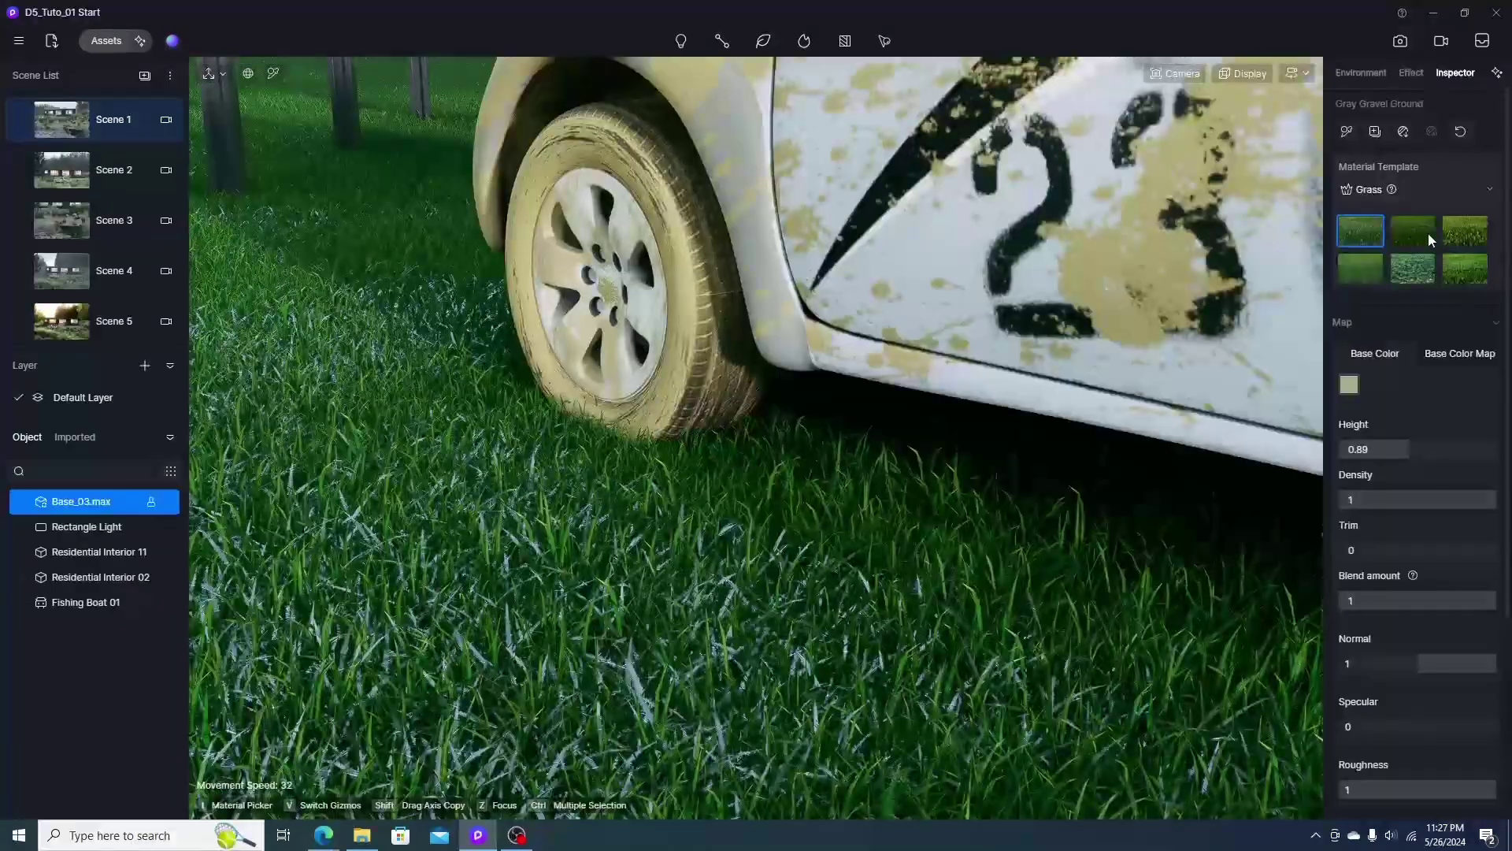
Try the second, third and fourth grass presets on the ground material and apply the sixth one
click(1429, 233)
click(1462, 234)
click(1365, 272)
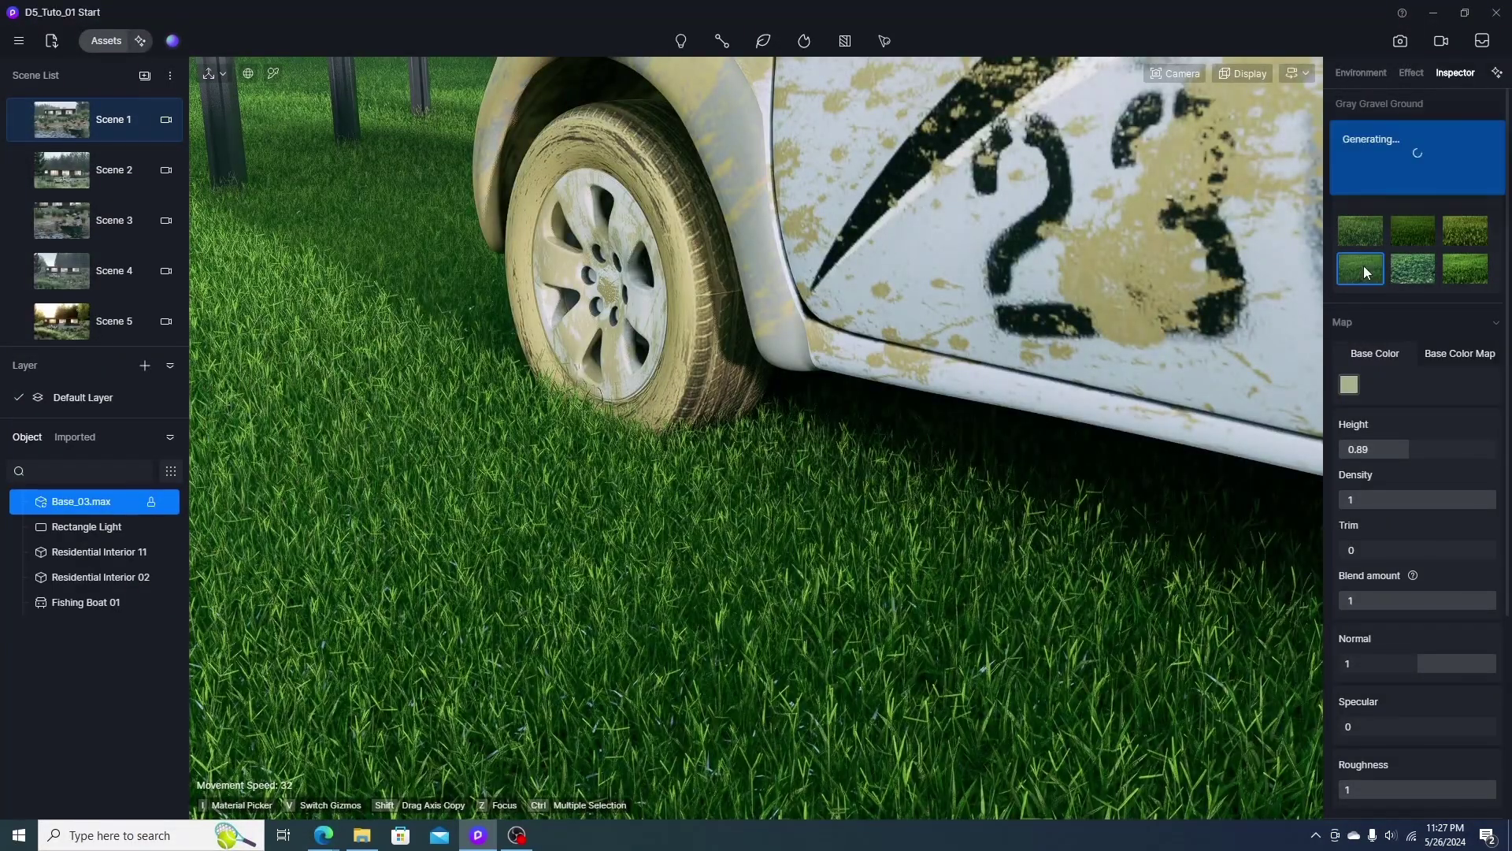
click(1465, 268)
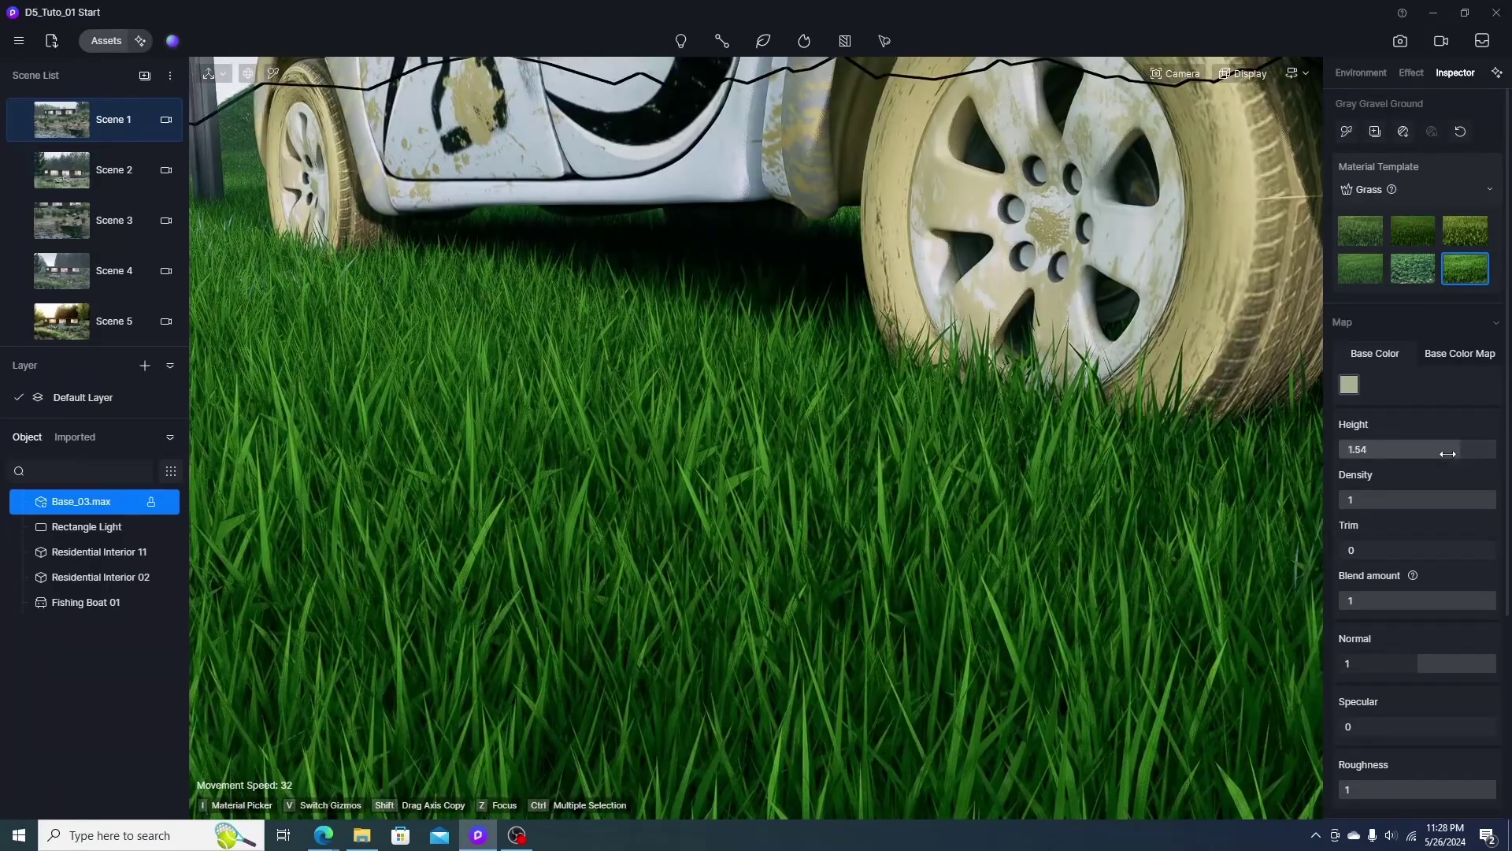
Set the ground grass's height to 2 and density to 1, and raise its trim
drag(1448, 453, 1330, 466)
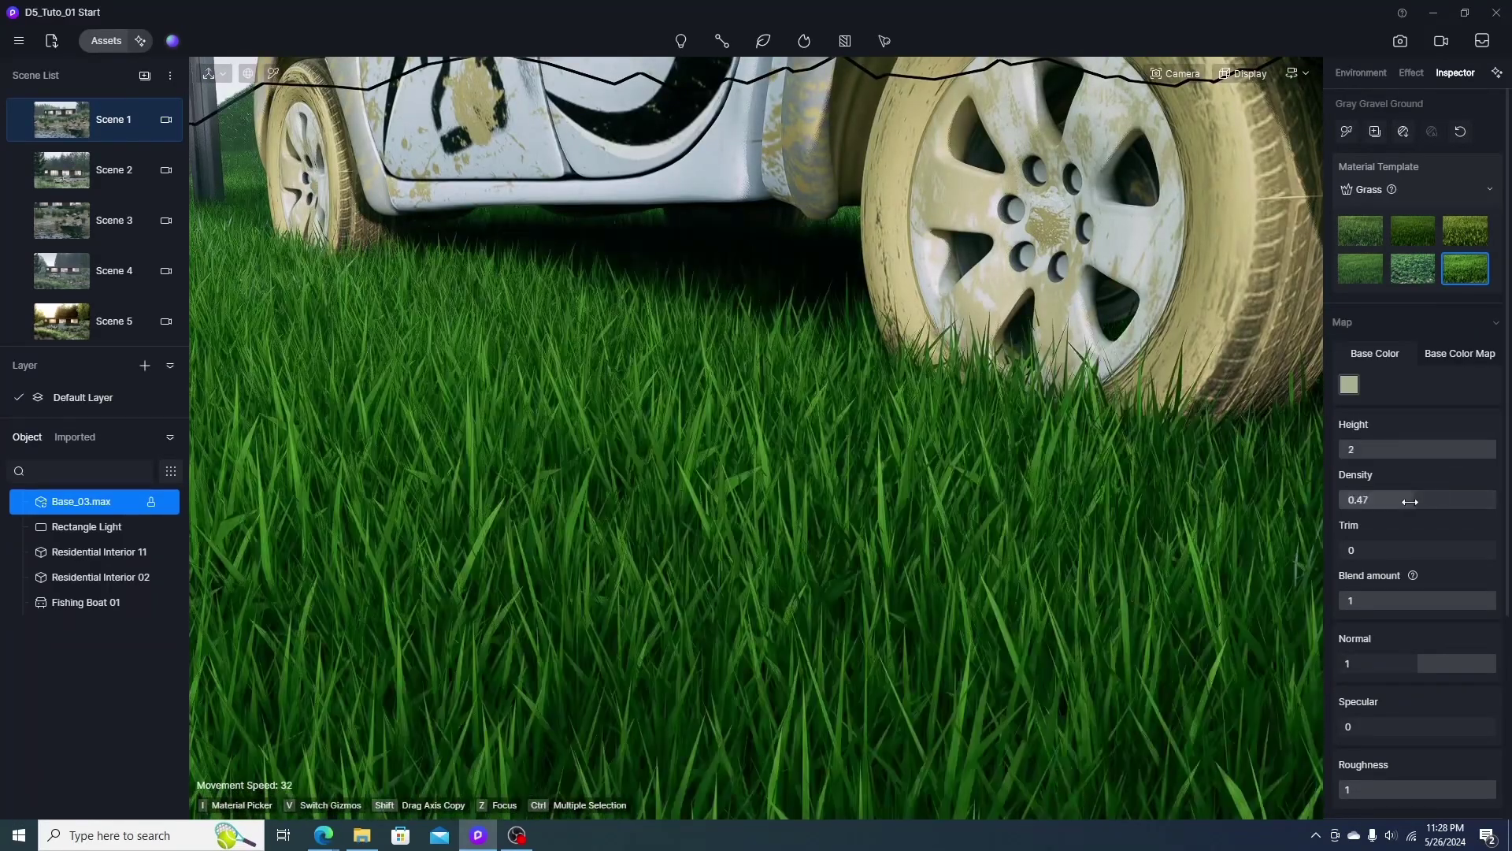
drag(1407, 500, 1378, 499)
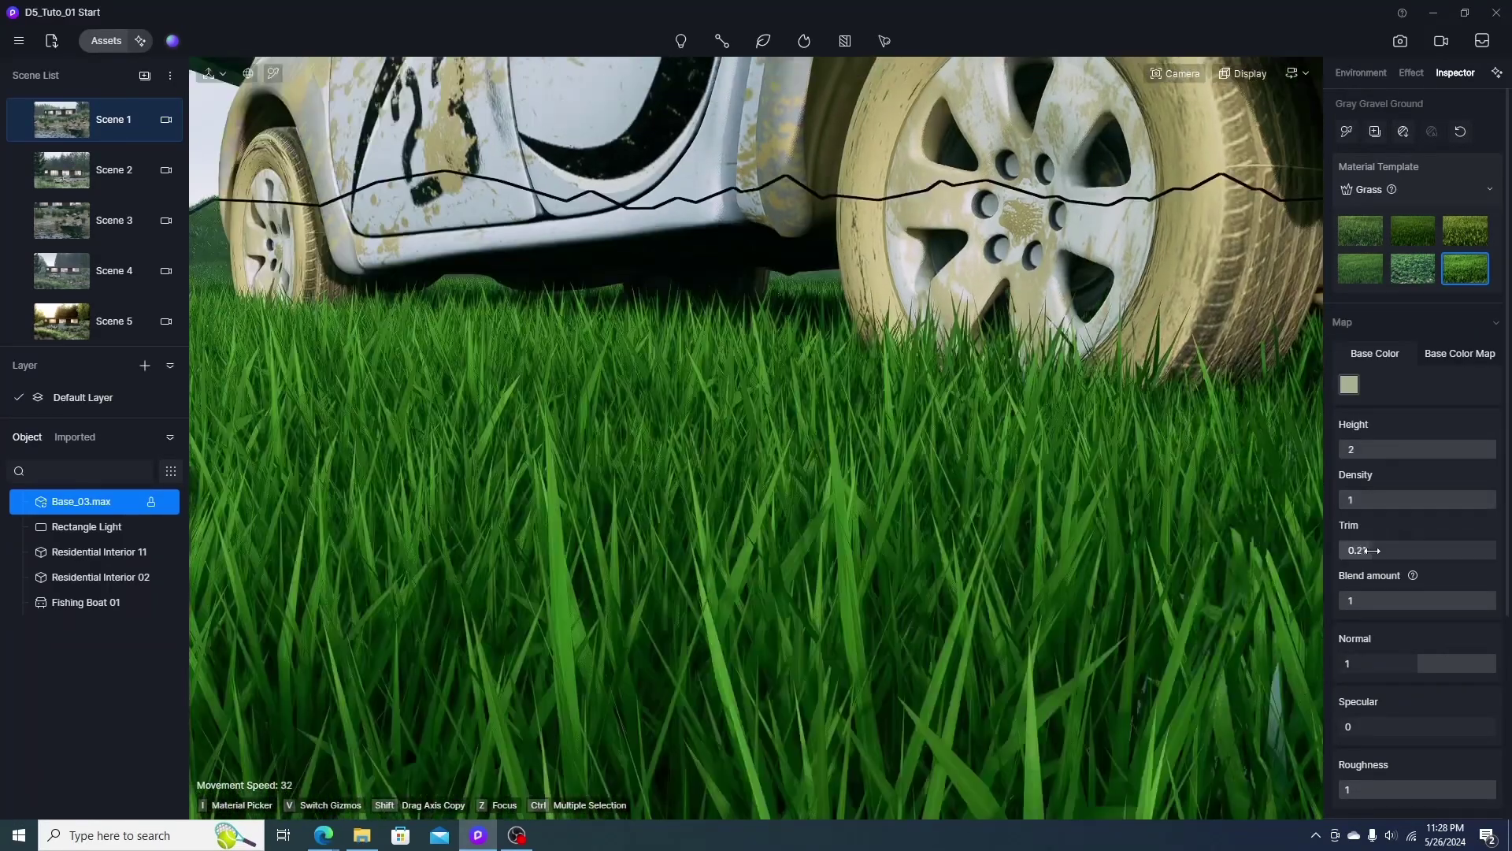
drag(1371, 550, 1394, 550)
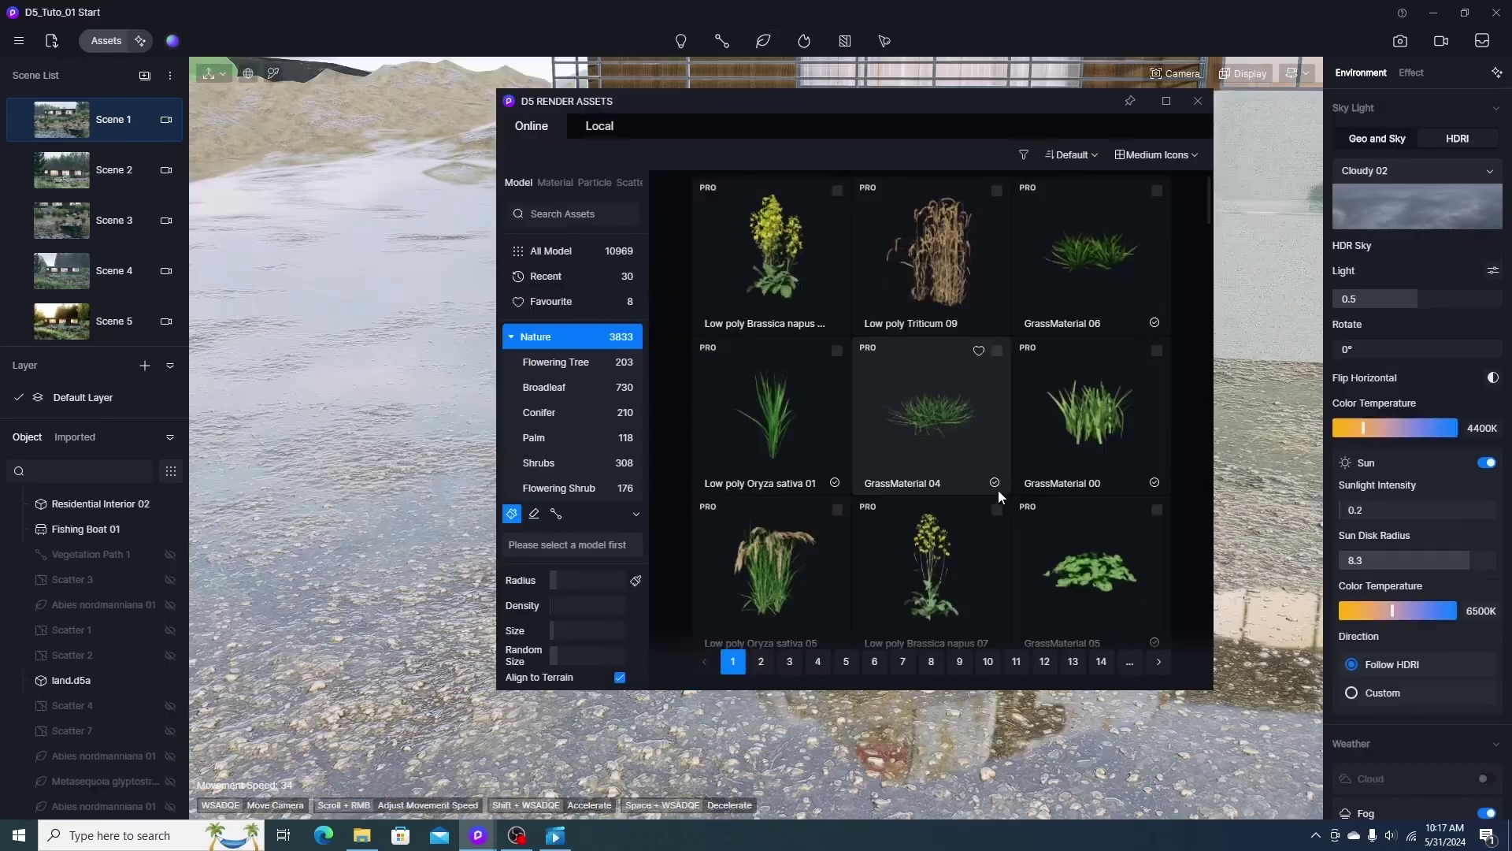
Choose GrassMaterial 06, 04, 00, 05 and one more grass model for the vegetation brush and uncover the truck scene
click(1088, 274)
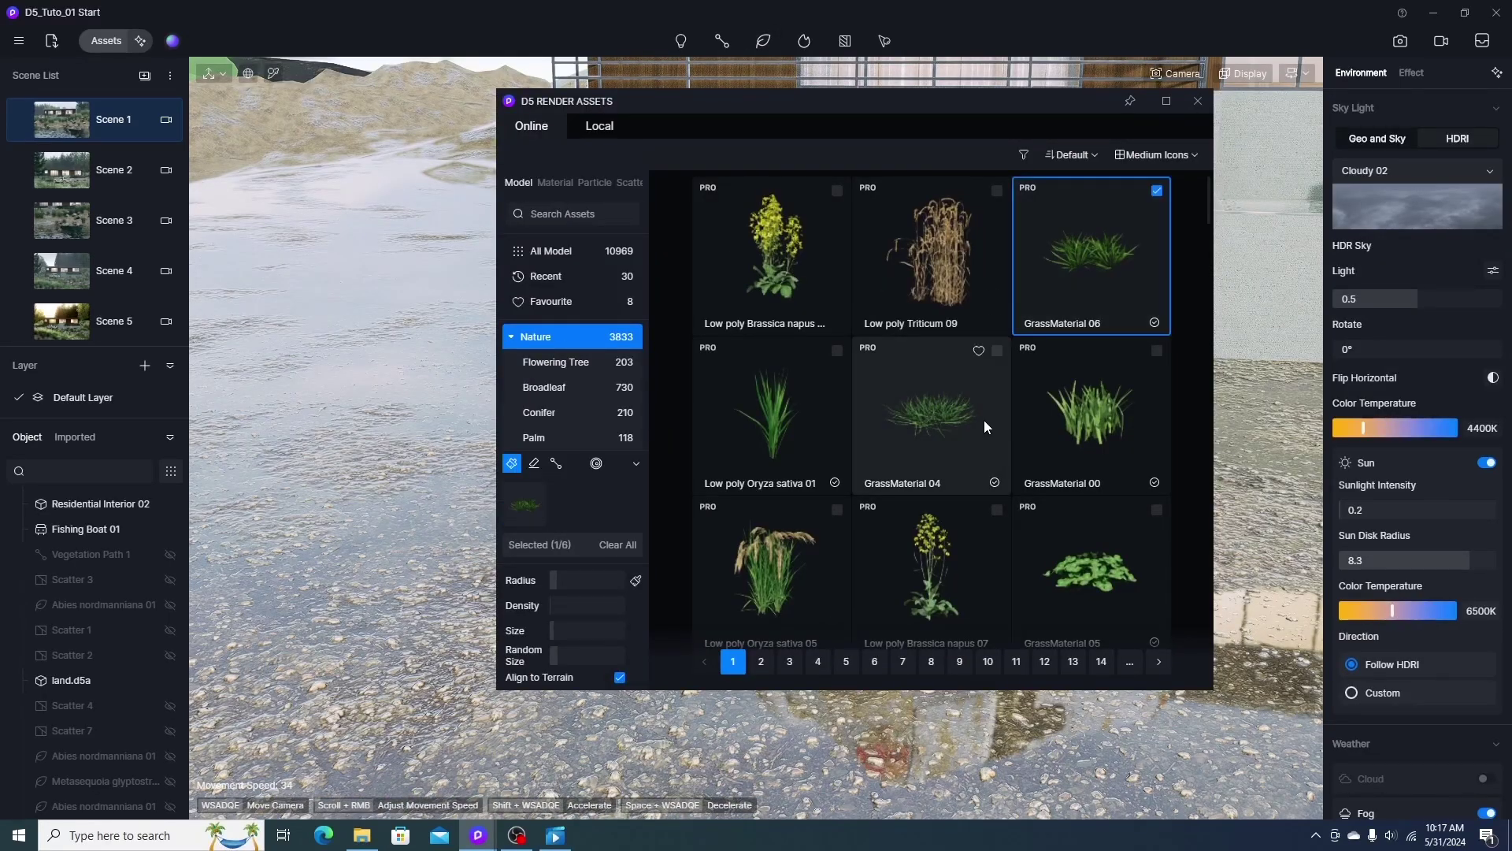
click(985, 419)
click(1060, 490)
scroll(1076, 517, down, 1)
click(1076, 517)
scroll(1076, 517, down, 4)
click(971, 513)
drag(881, 110, 1504, 128)
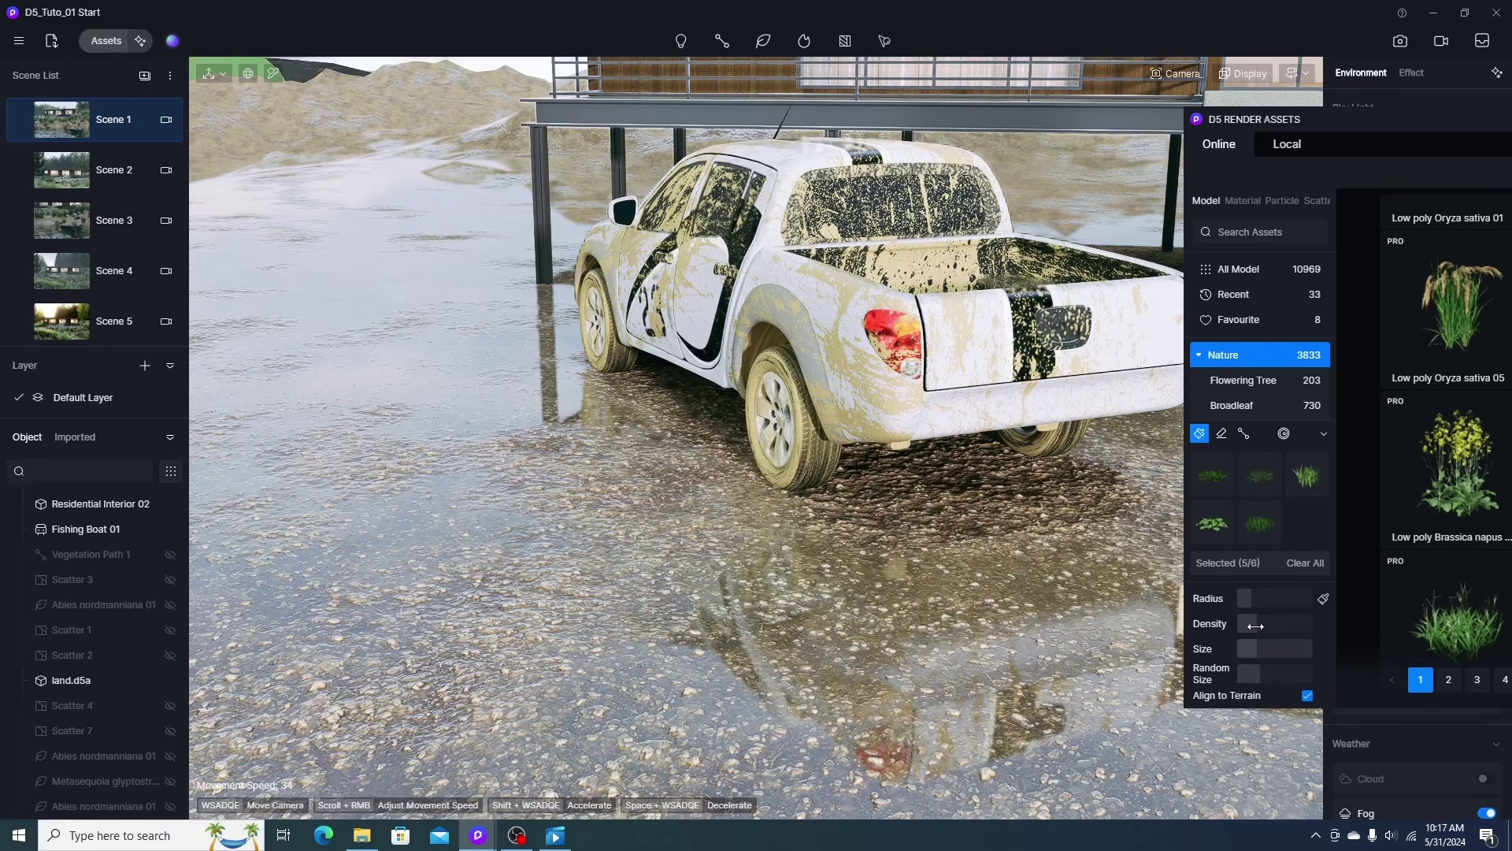
Paint the five selected plants over the gravel beside and behind the truck with a larger brush radius and higher density
mouse_move(563, 533)
mouse_down()
mouse_move(879, 668)
mouse_move(419, 424)
mouse_move(584, 494)
mouse_move(365, 510)
mouse_move(616, 628)
mouse_move(1048, 676)
mouse_move(701, 739)
mouse_move(623, 556)
mouse_move(217, 649)
mouse_move(316, 518)
mouse_move(588, 429)
mouse_move(637, 381)
mouse_move(583, 480)
mouse_move(615, 457)
mouse_up()
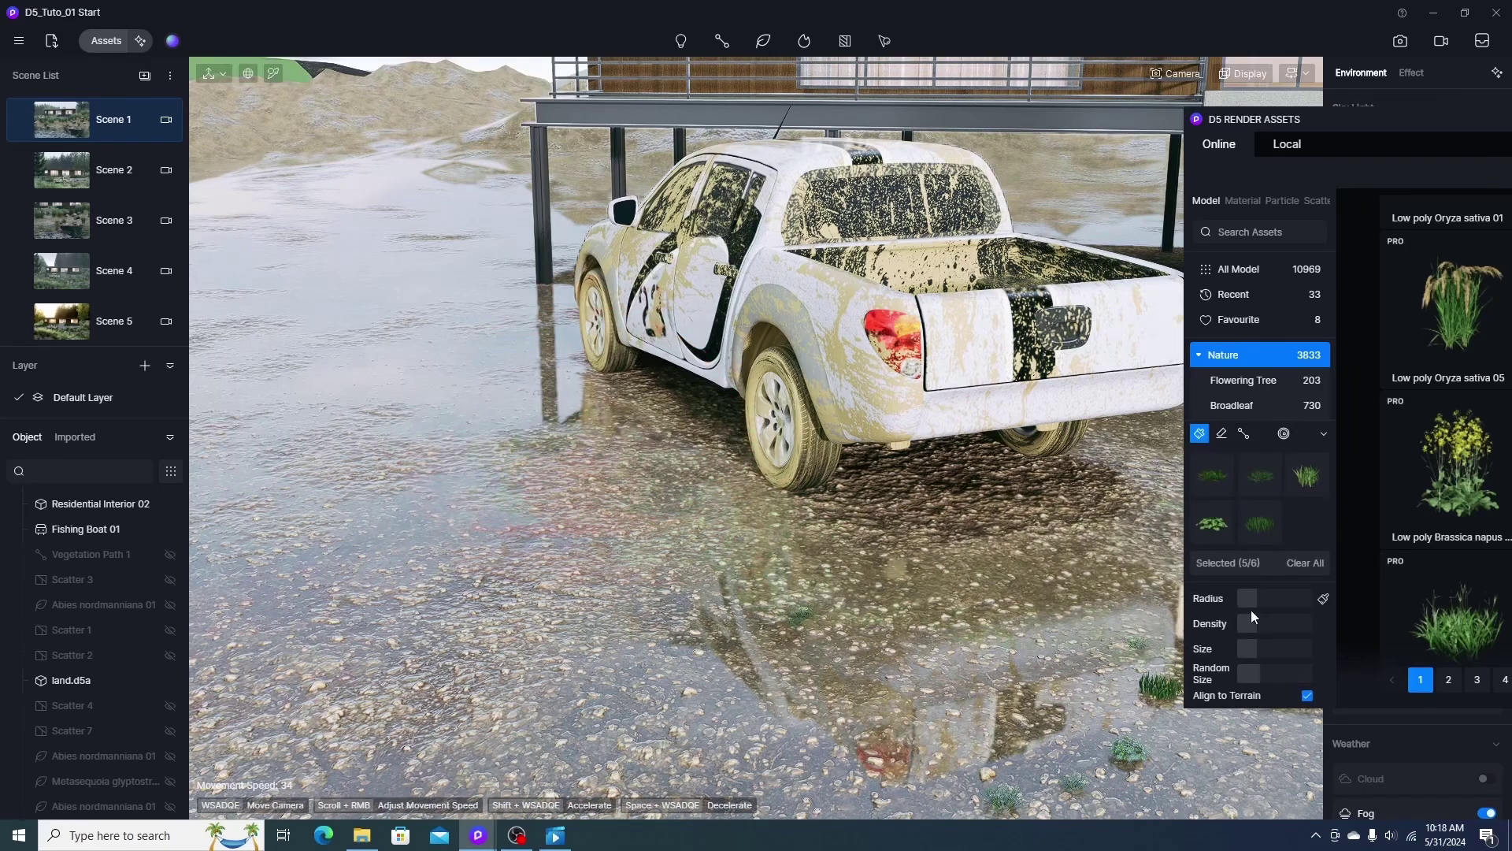
scroll(544, 482, up, 3)
scroll(528, 477, down, 1)
mouse_move(366, 422)
mouse_down()
mouse_move(500, 441)
mouse_move(270, 438)
mouse_move(1084, 671)
mouse_move(561, 693)
mouse_move(492, 408)
mouse_move(1062, 617)
mouse_up()
scroll(770, 640, down, 3)
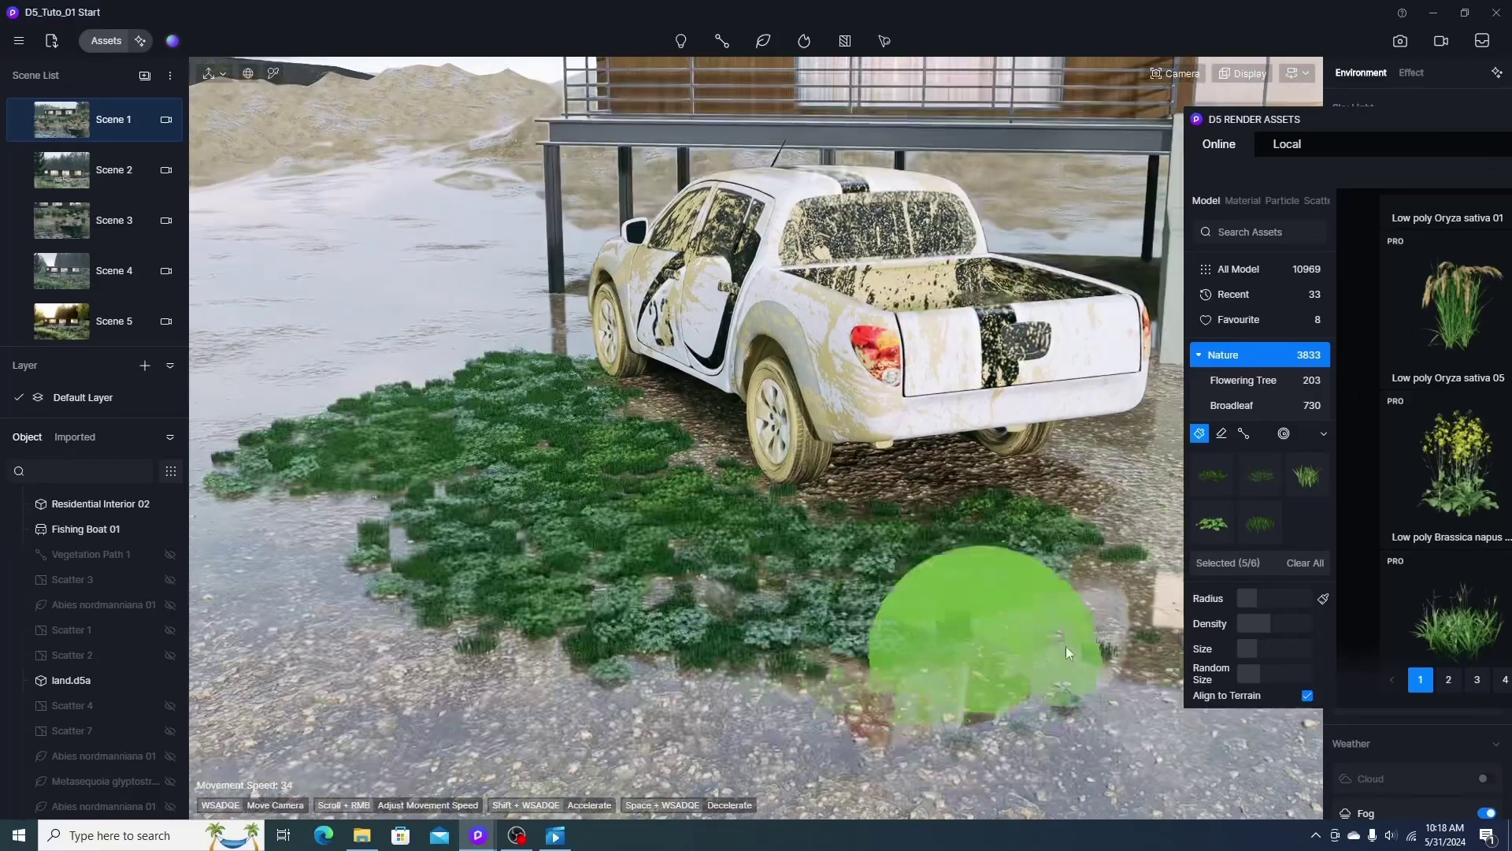
scroll(693, 630, up, 3)
scroll(693, 630, up, 3)
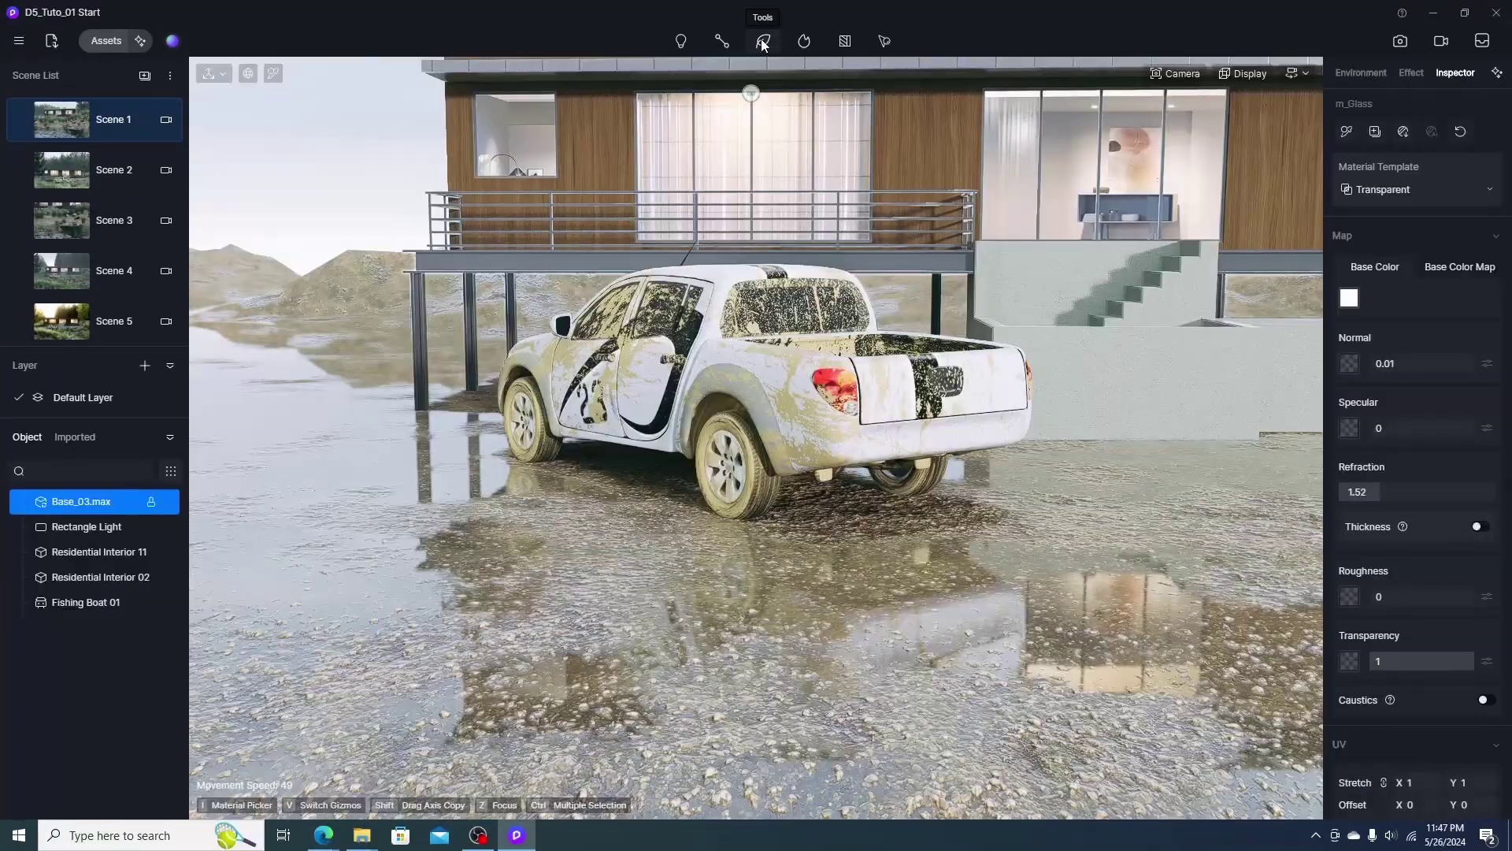
Start the vegetation Scatter tool and select GrassMaterial 06, GrassMaterial 04, GrassMaterial 05 and GrassMaterial 00 as its models
click(763, 45)
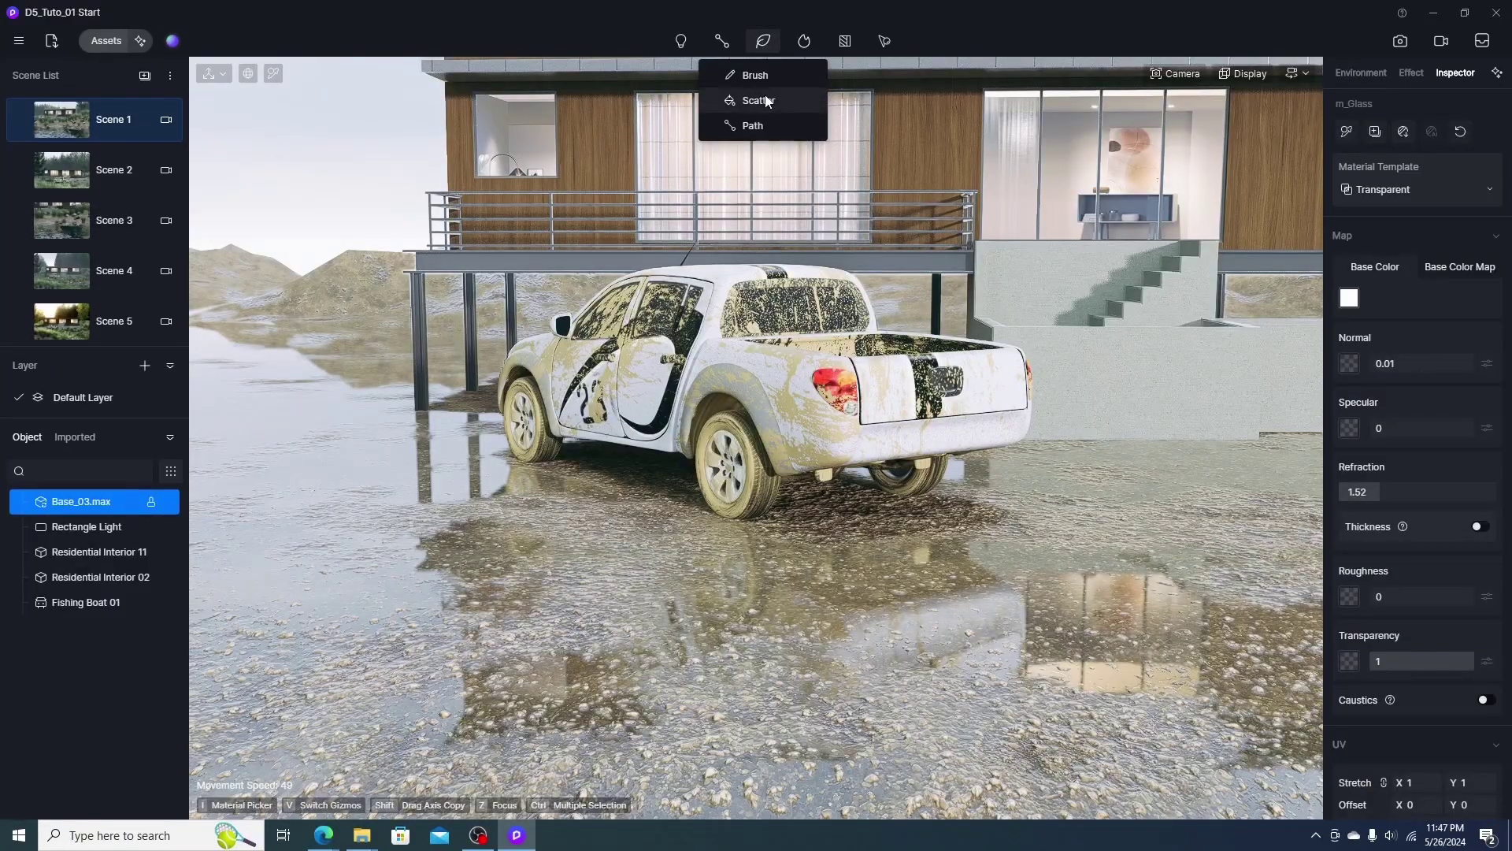
click(764, 96)
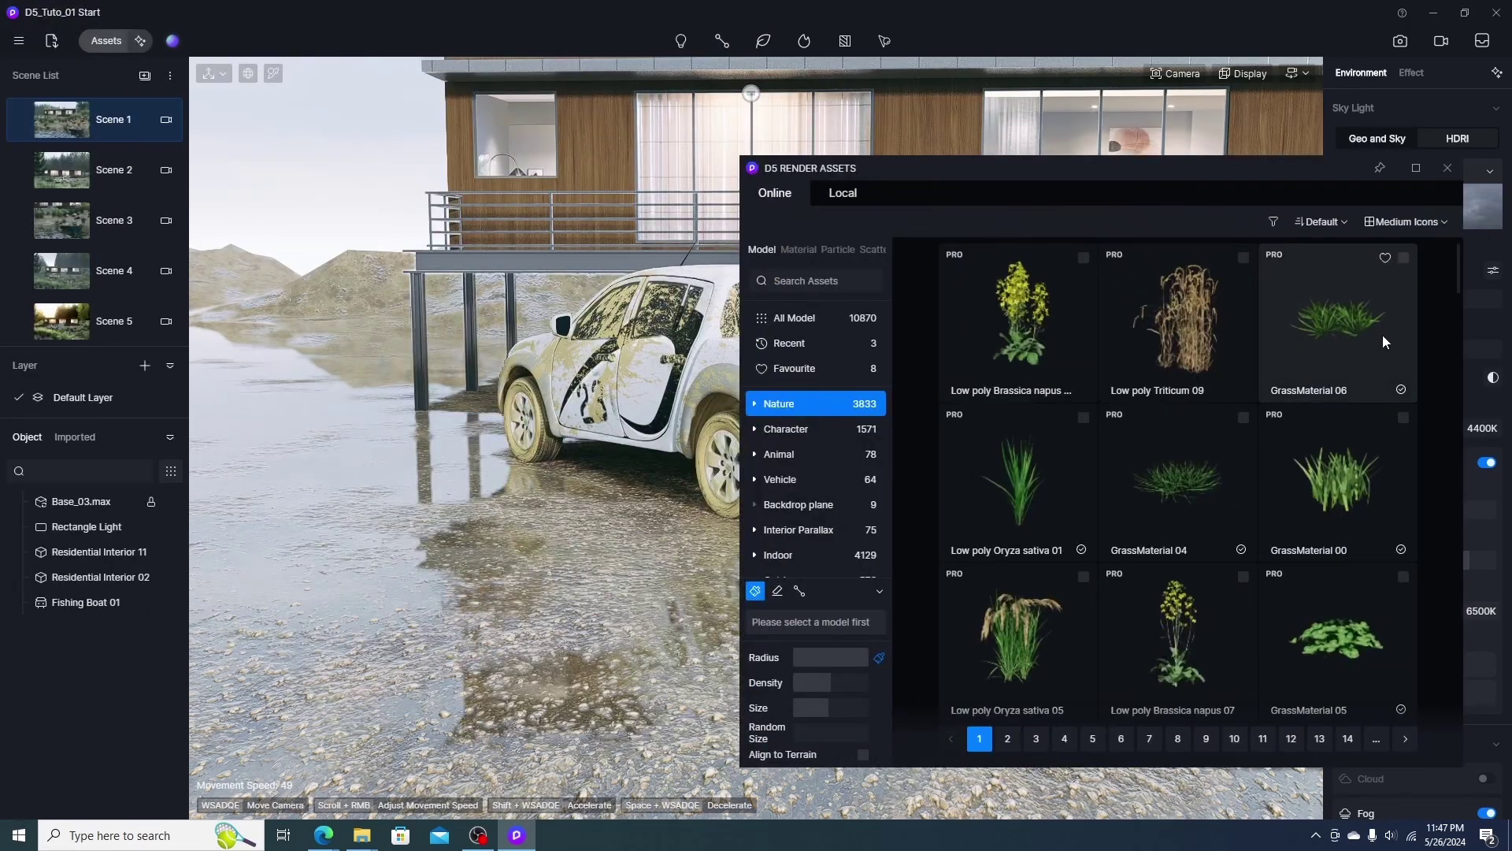
click(1383, 334)
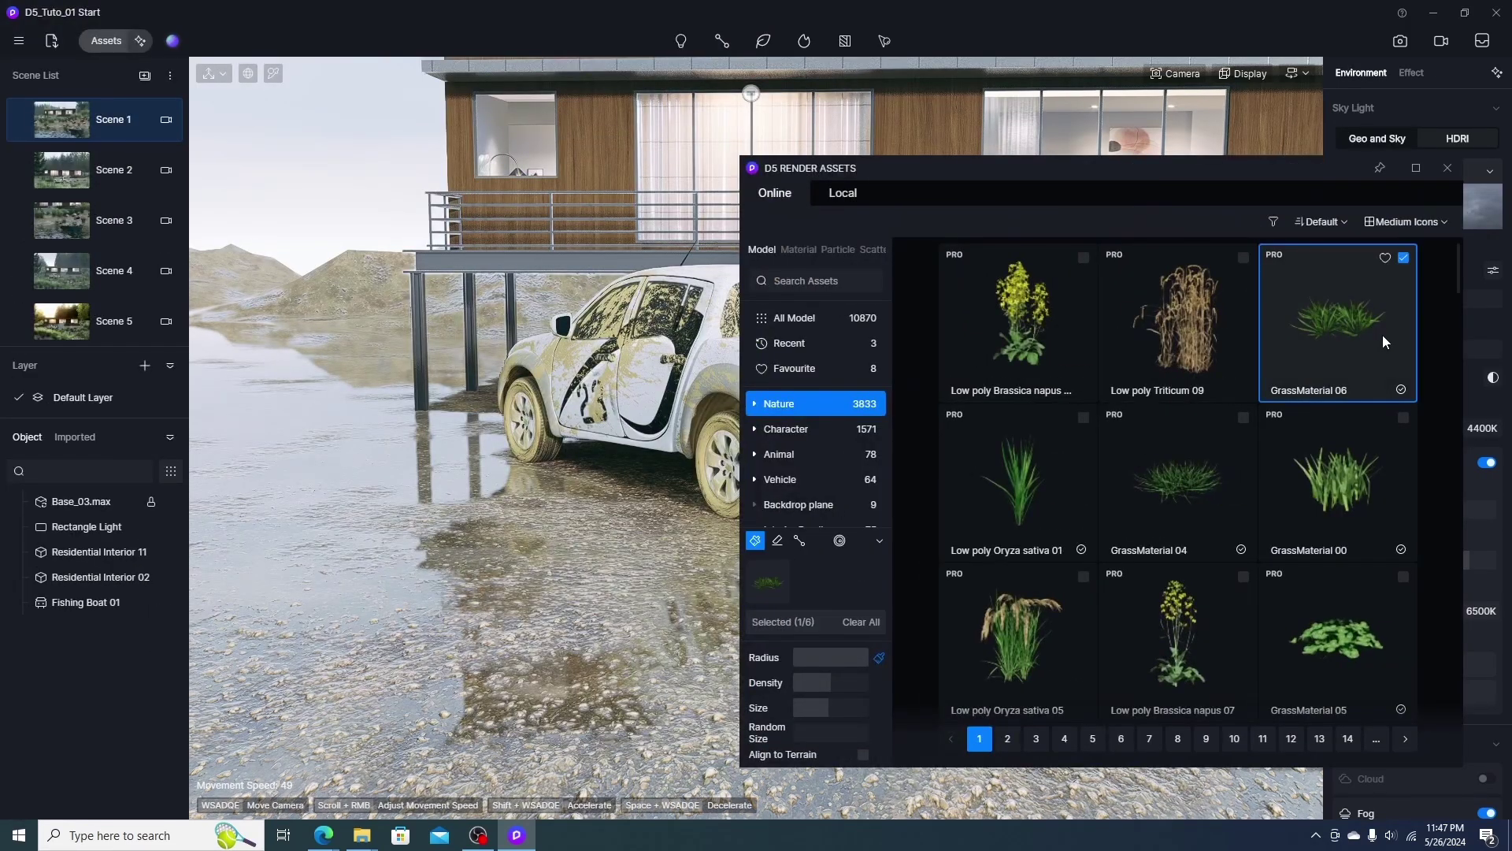
click(1161, 485)
click(1355, 670)
click(1358, 518)
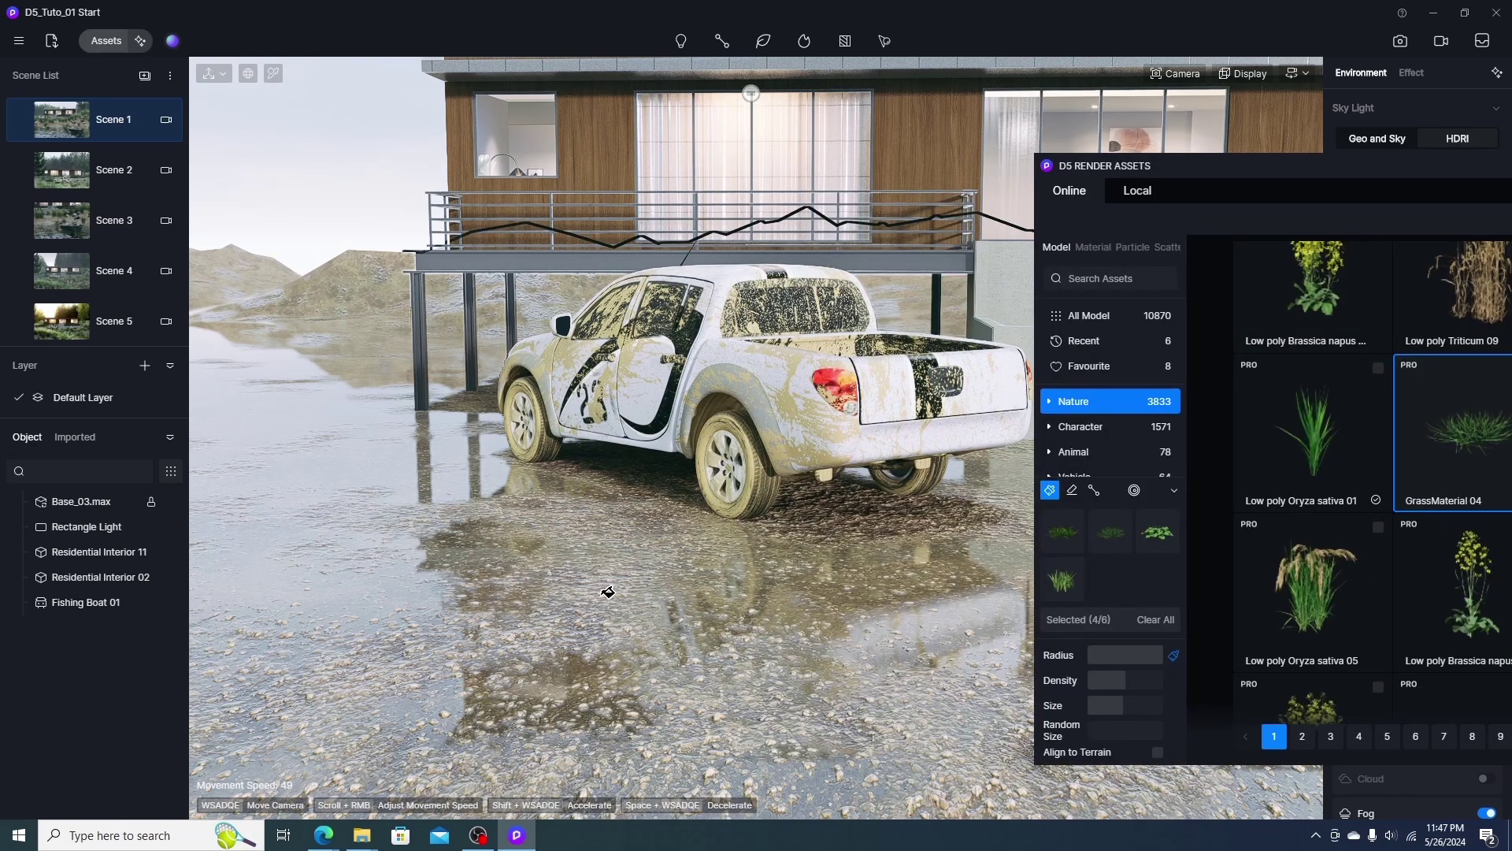
Fill the whole gravel ground with the four selected grass models and close the asset library
click(608, 593)
drag(1331, 174, 720, 178)
click(1129, 174)
Examine the scattered grass around the truck's wheels, under the house and across the surrounding terrain
scroll(670, 536, up, 5)
key(w)
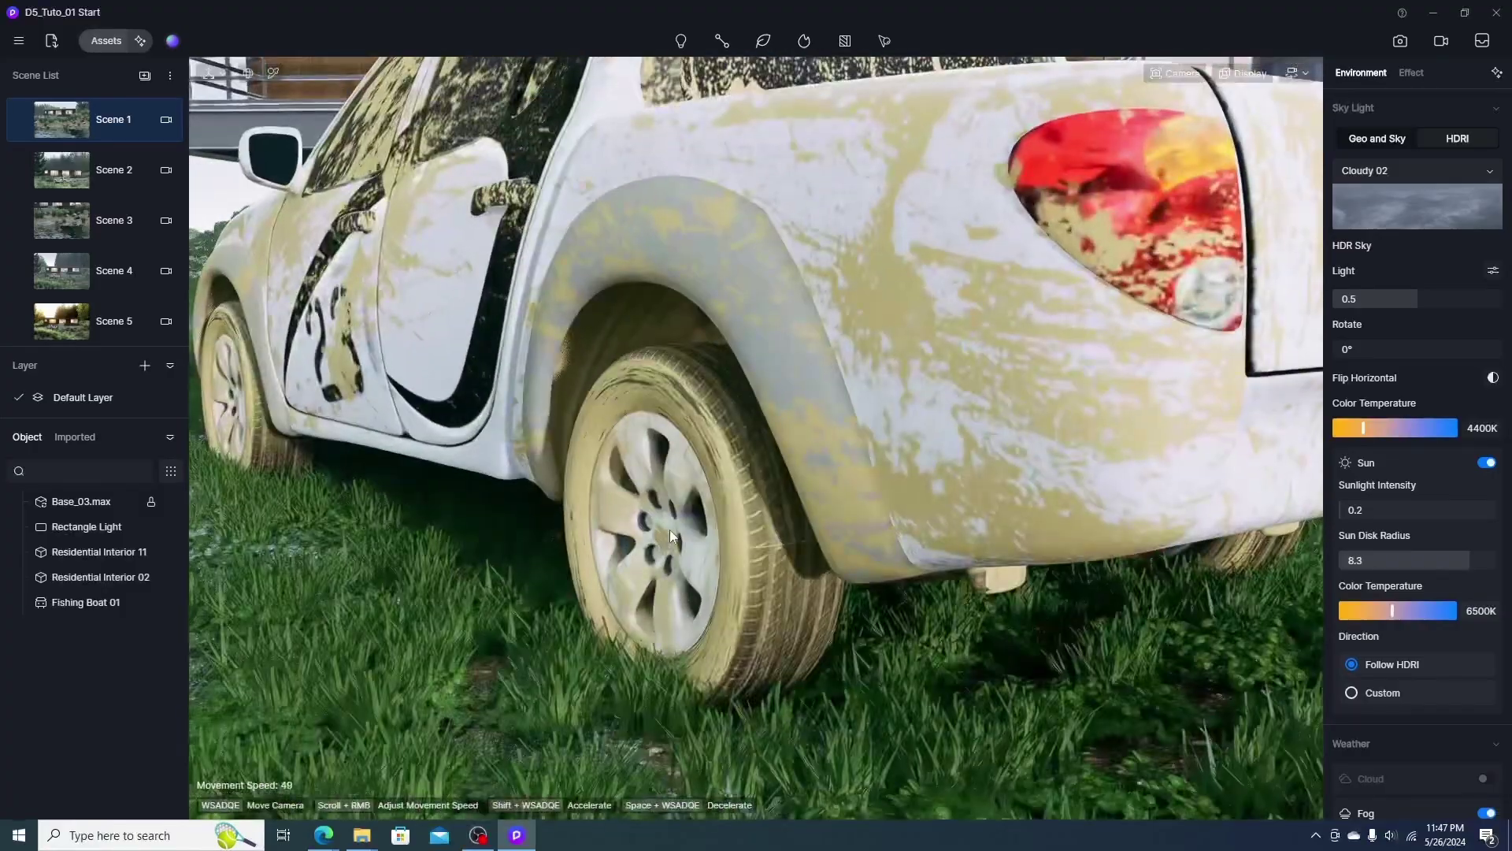
key(a)
key(w)
scroll(622, 527, down, 3)
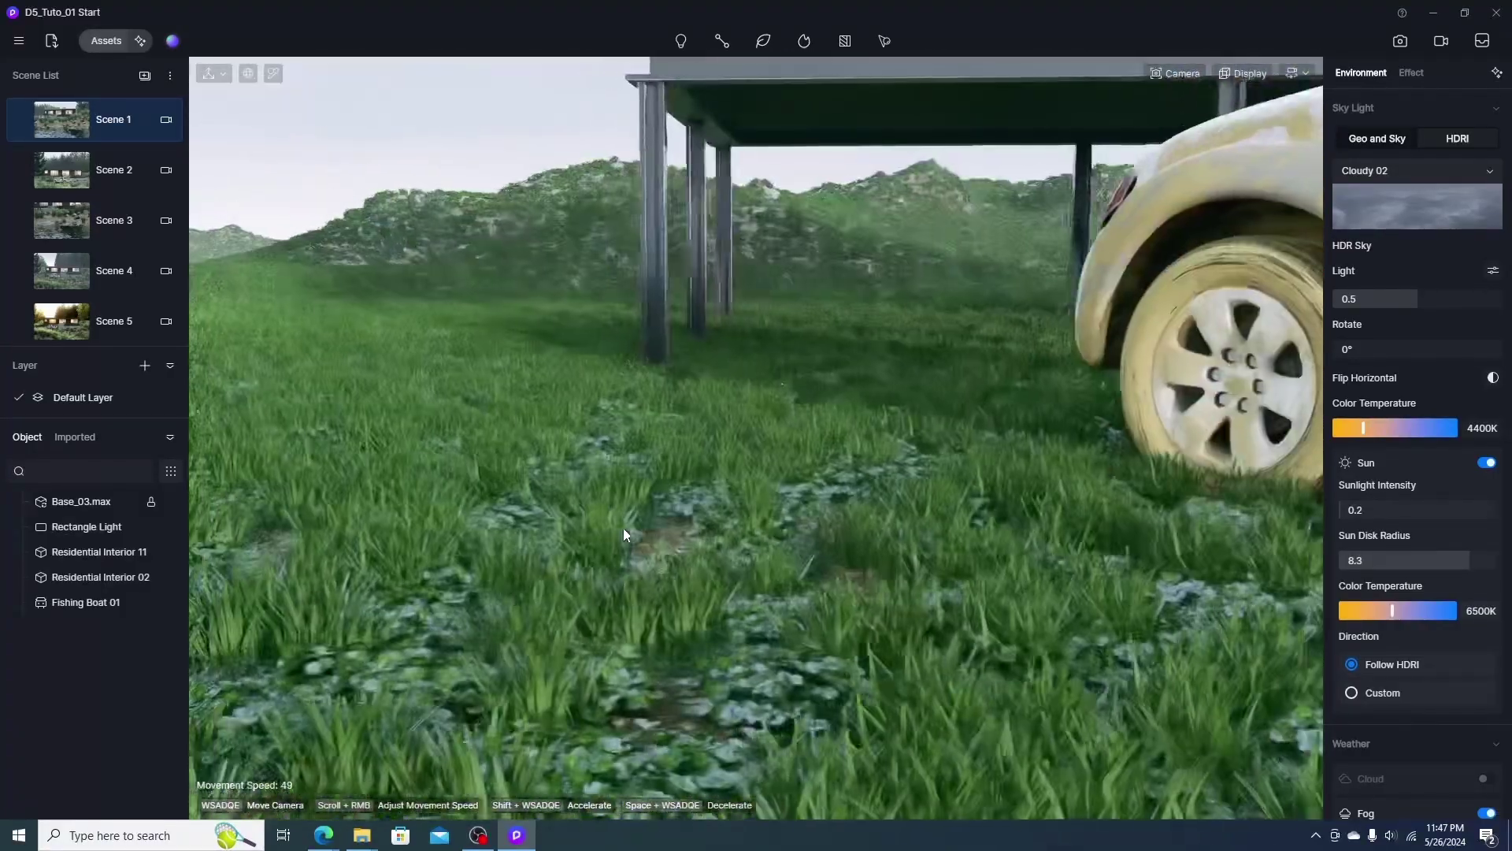
scroll(876, 528, up, 3)
scroll(876, 528, down, 4)
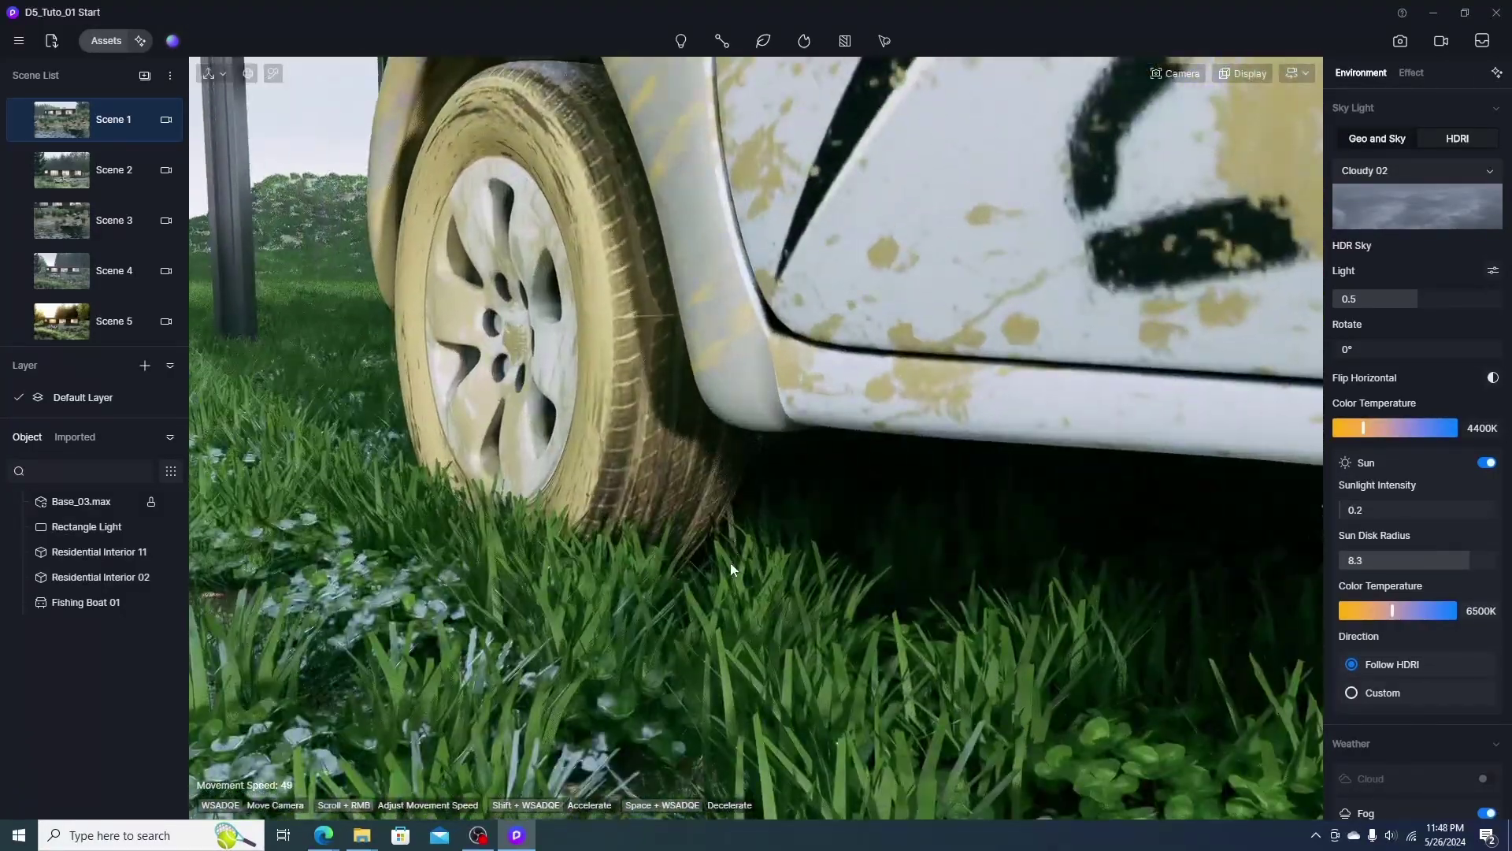
scroll(682, 495, up, 2)
scroll(680, 492, down, 4)
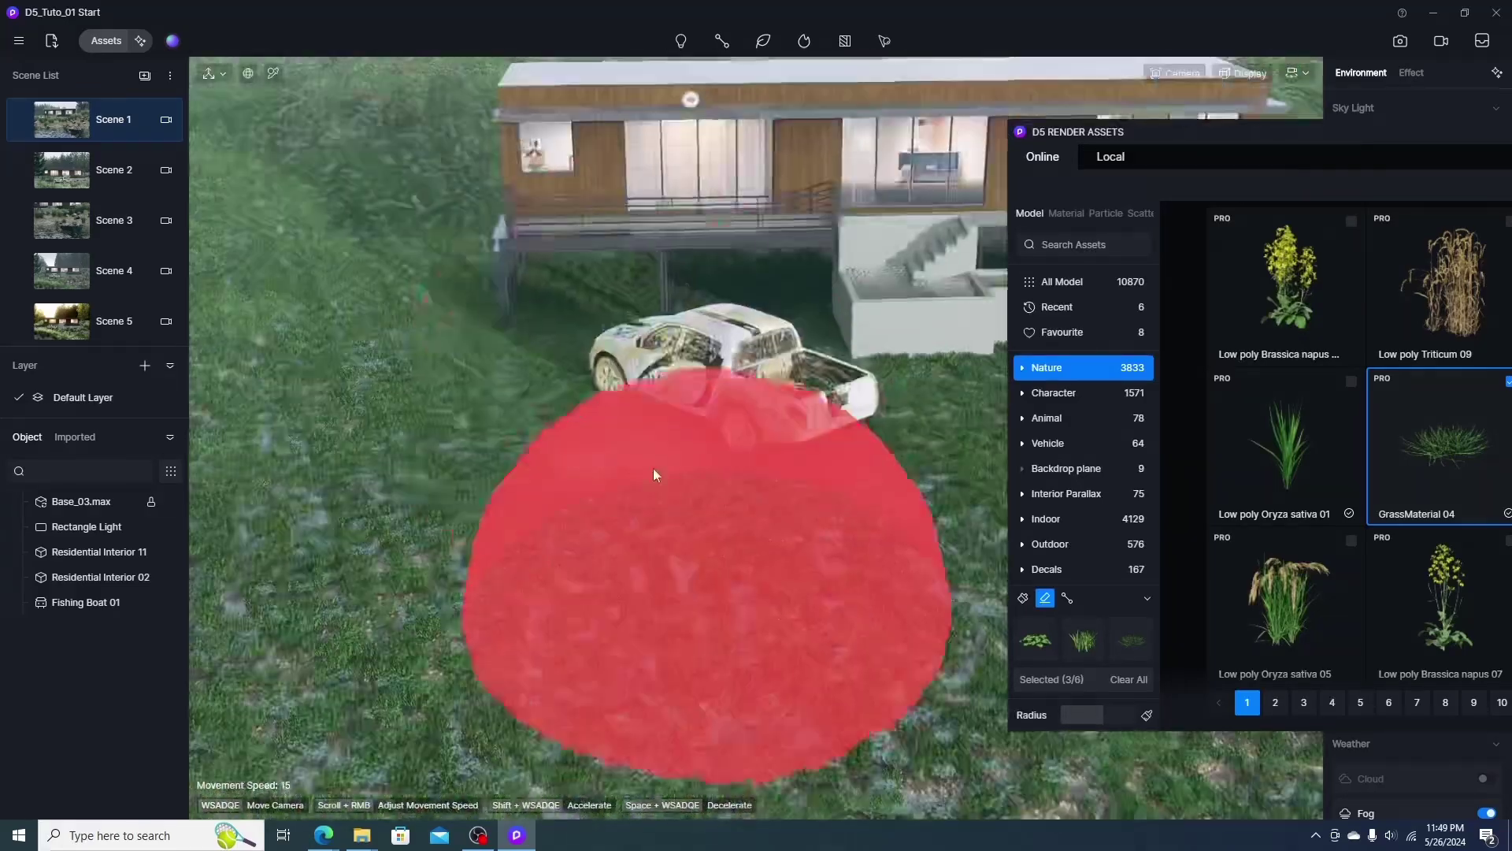
Erase the scattered grass around the truck with a large eraser, close the asset library and check the cleared gravel
scroll(655, 472, up, 1)
click(606, 452)
key(Escape)
scroll(677, 492, up, 3)
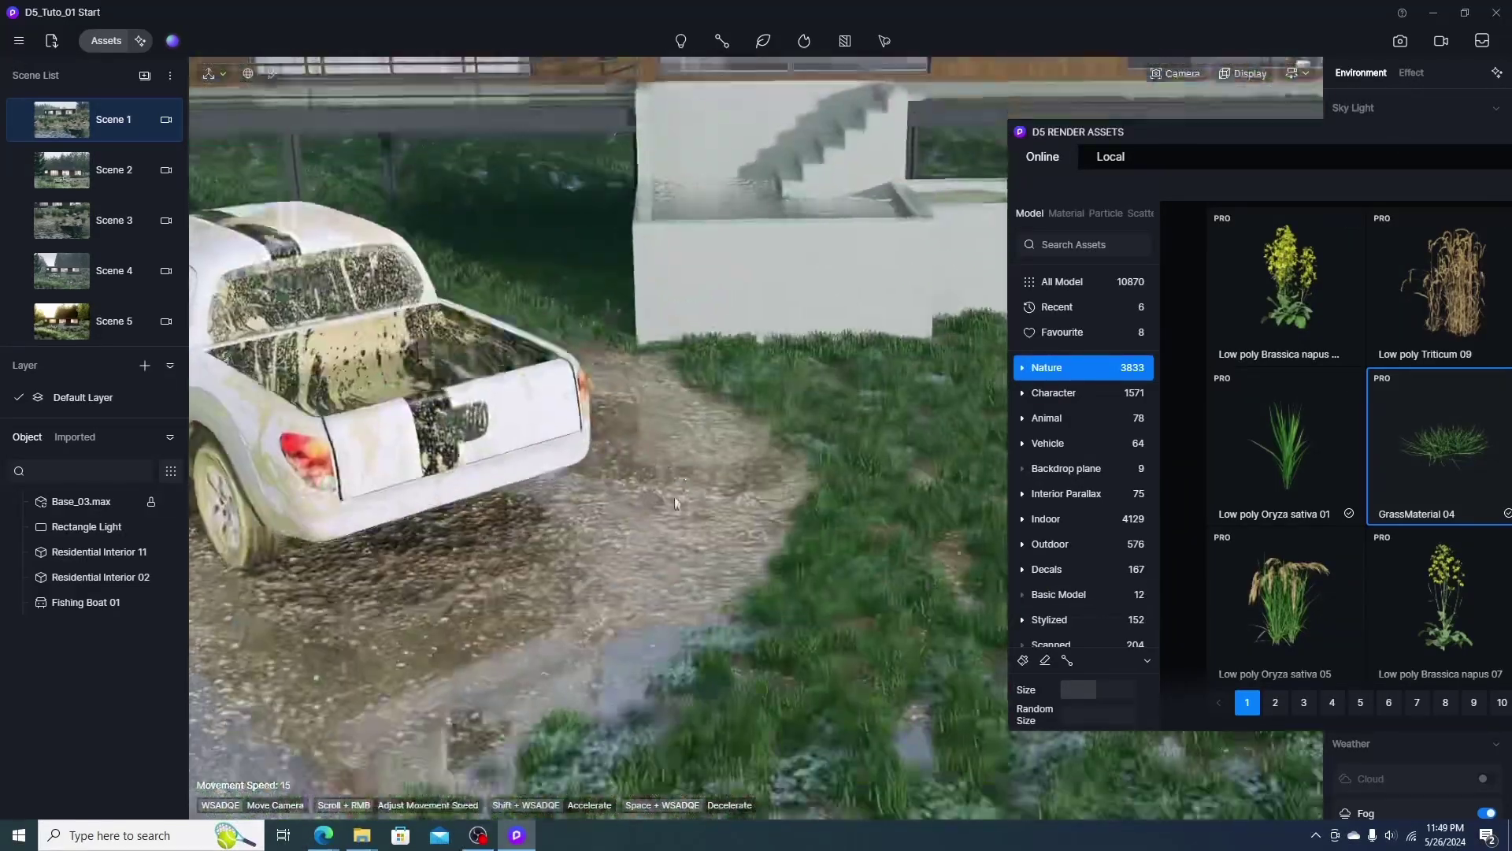
middle_drag(567, 488, 929, 473)
click(1046, 659)
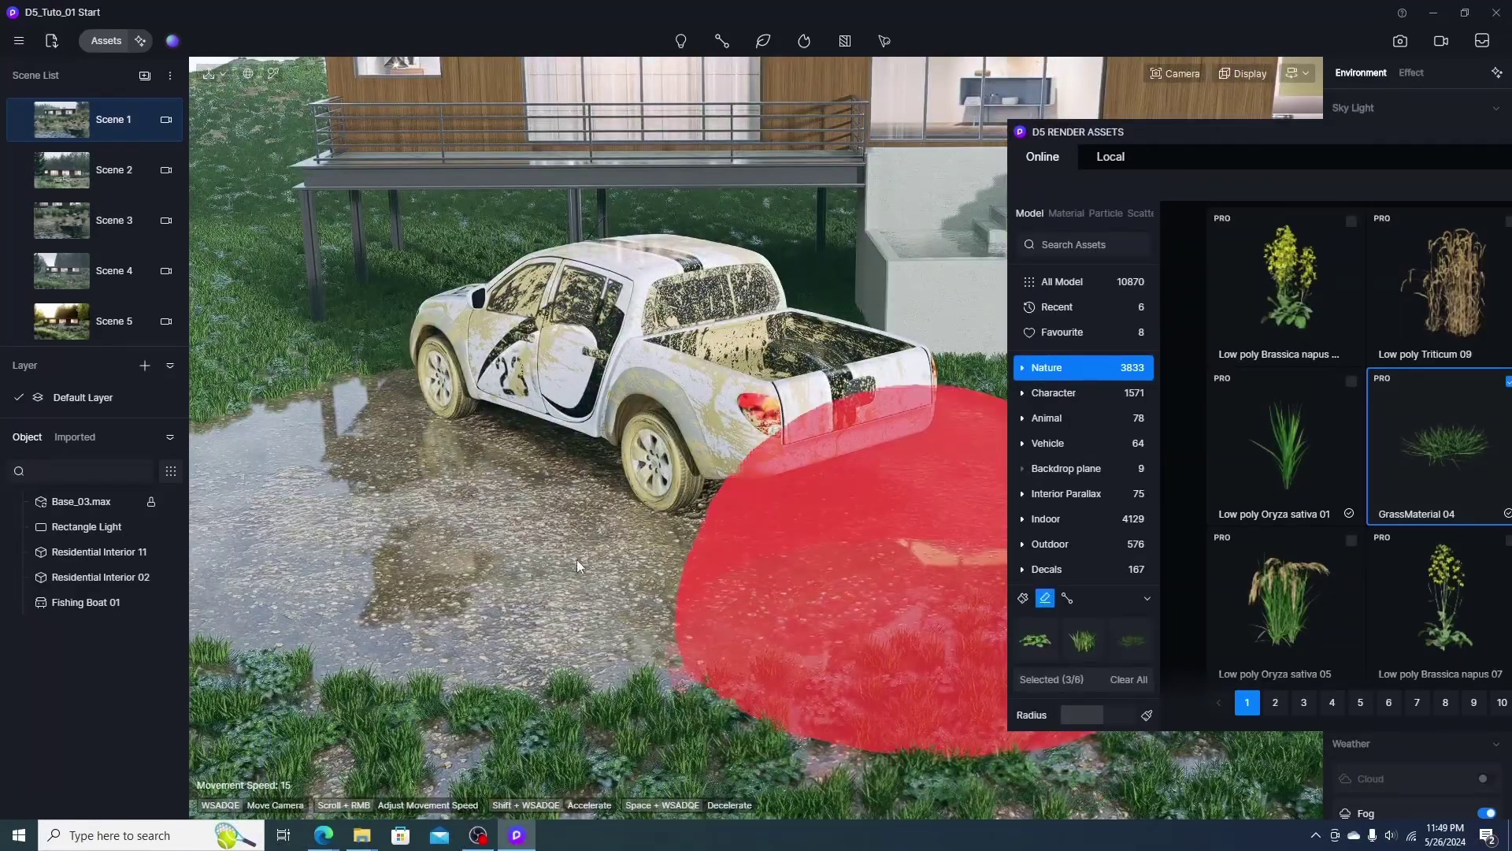
drag(1421, 136, 1132, 150)
click(1428, 147)
scroll(542, 466, up, 2)
middle_drag(542, 466, 647, 457)
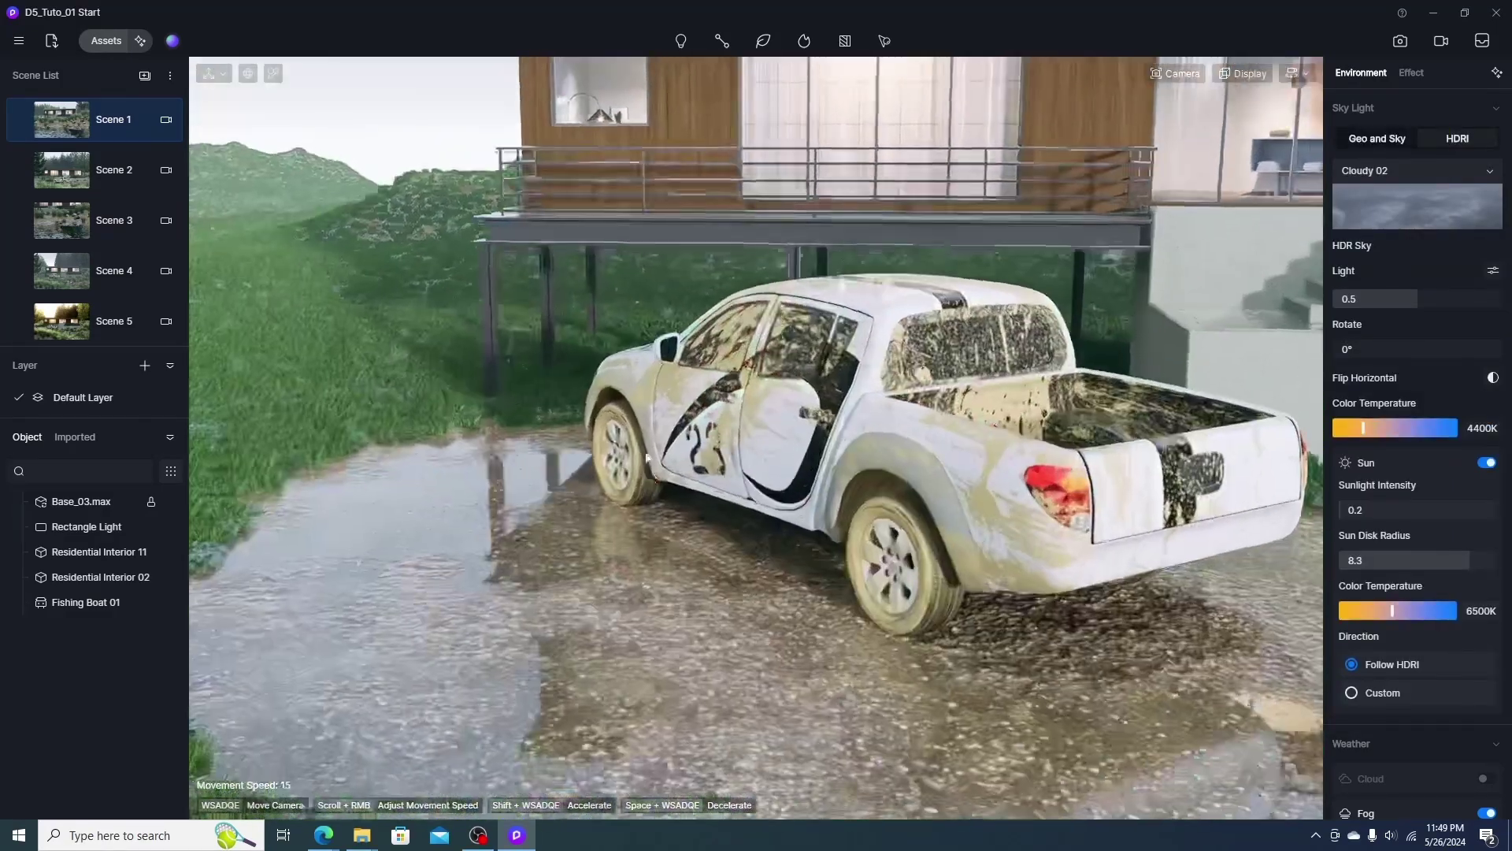
scroll(647, 458, down, 3)
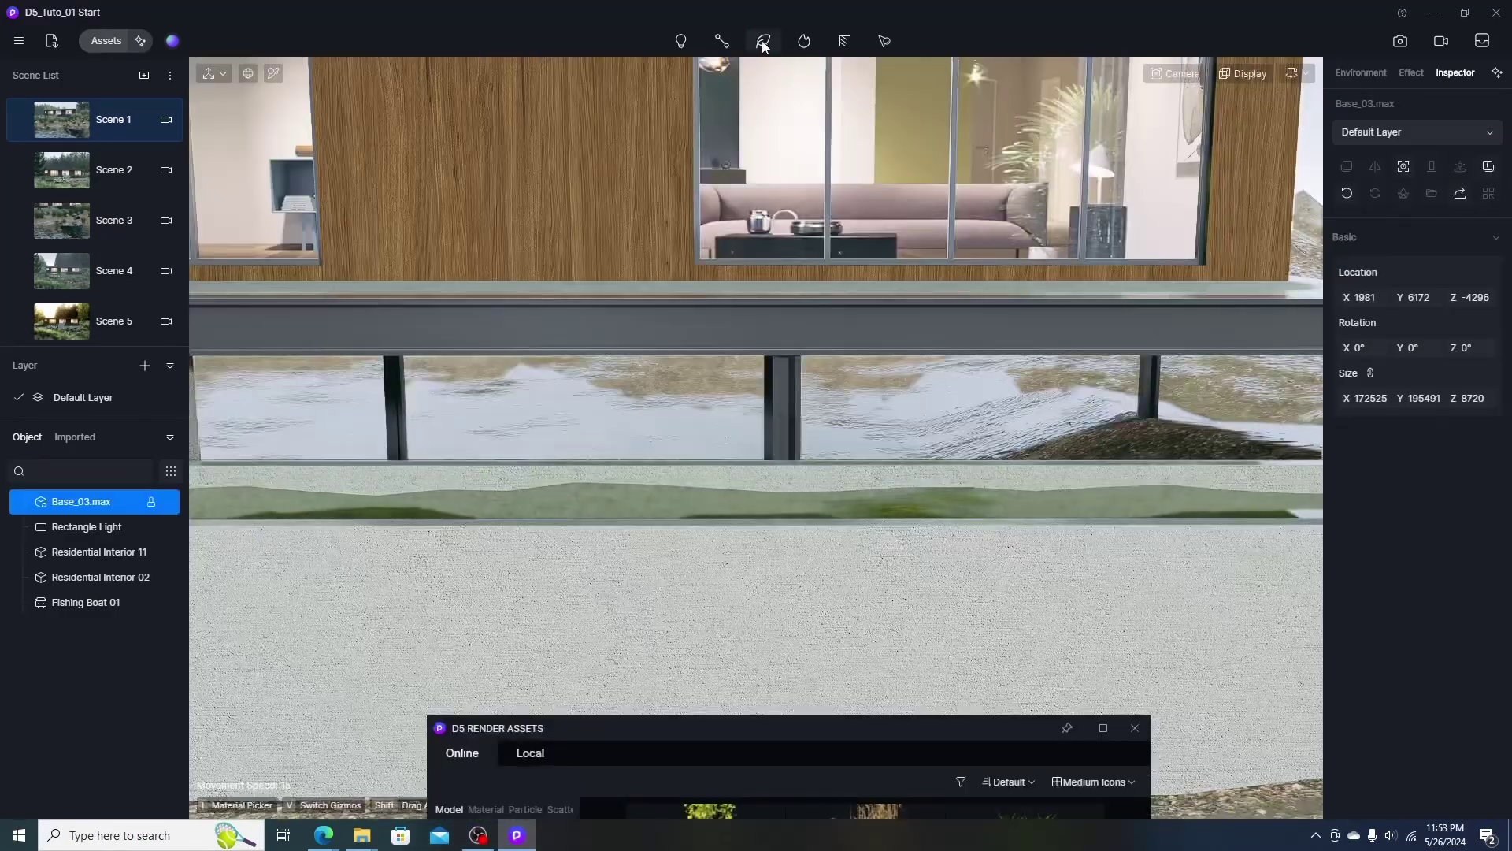
Fill the green surface inside the concrete planter with the selected grass using the Scatter tool
click(763, 41)
click(770, 115)
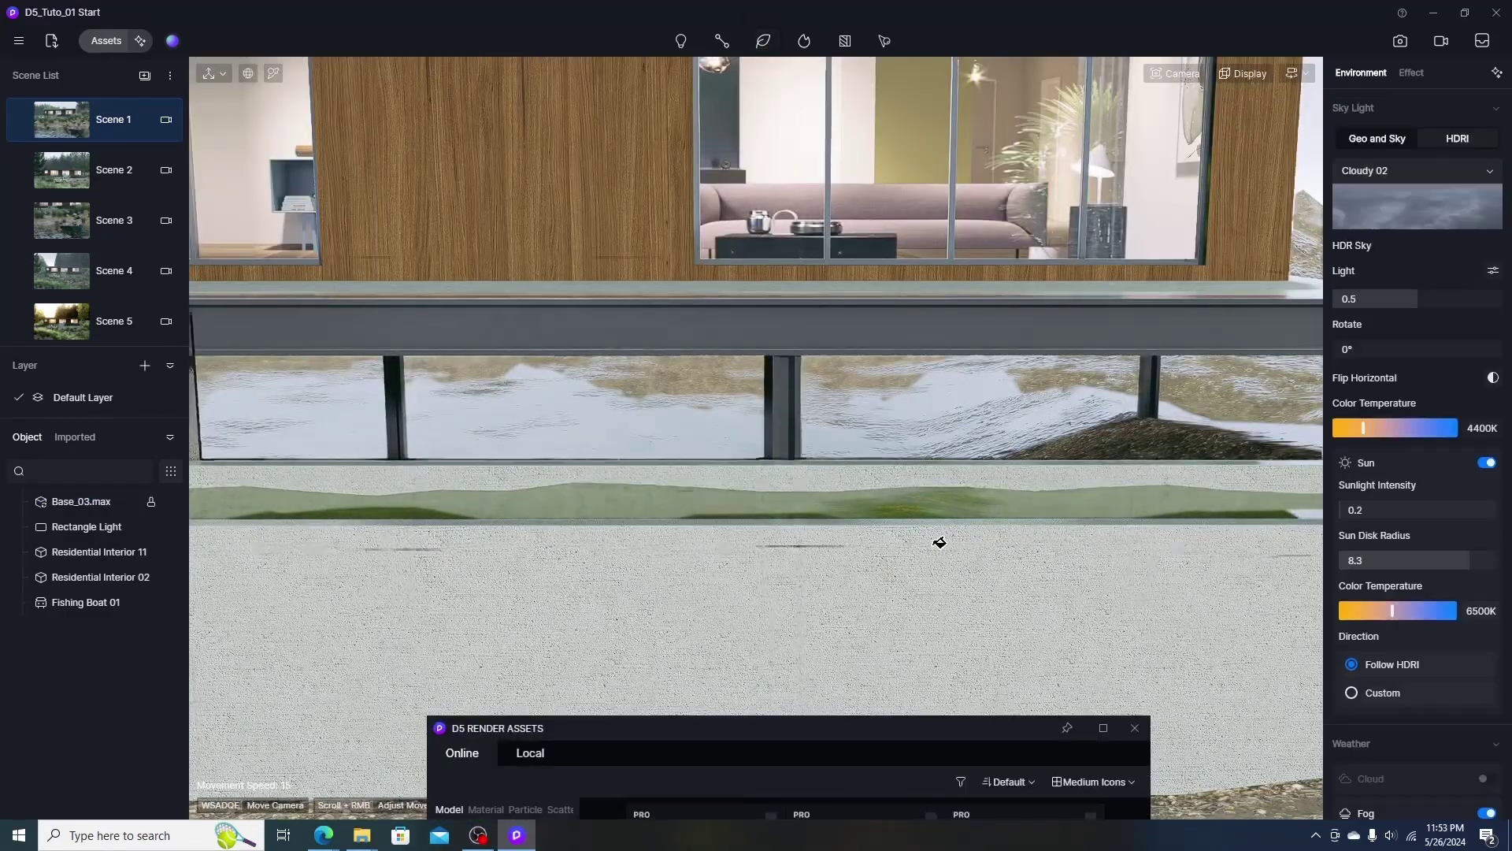
click(935, 502)
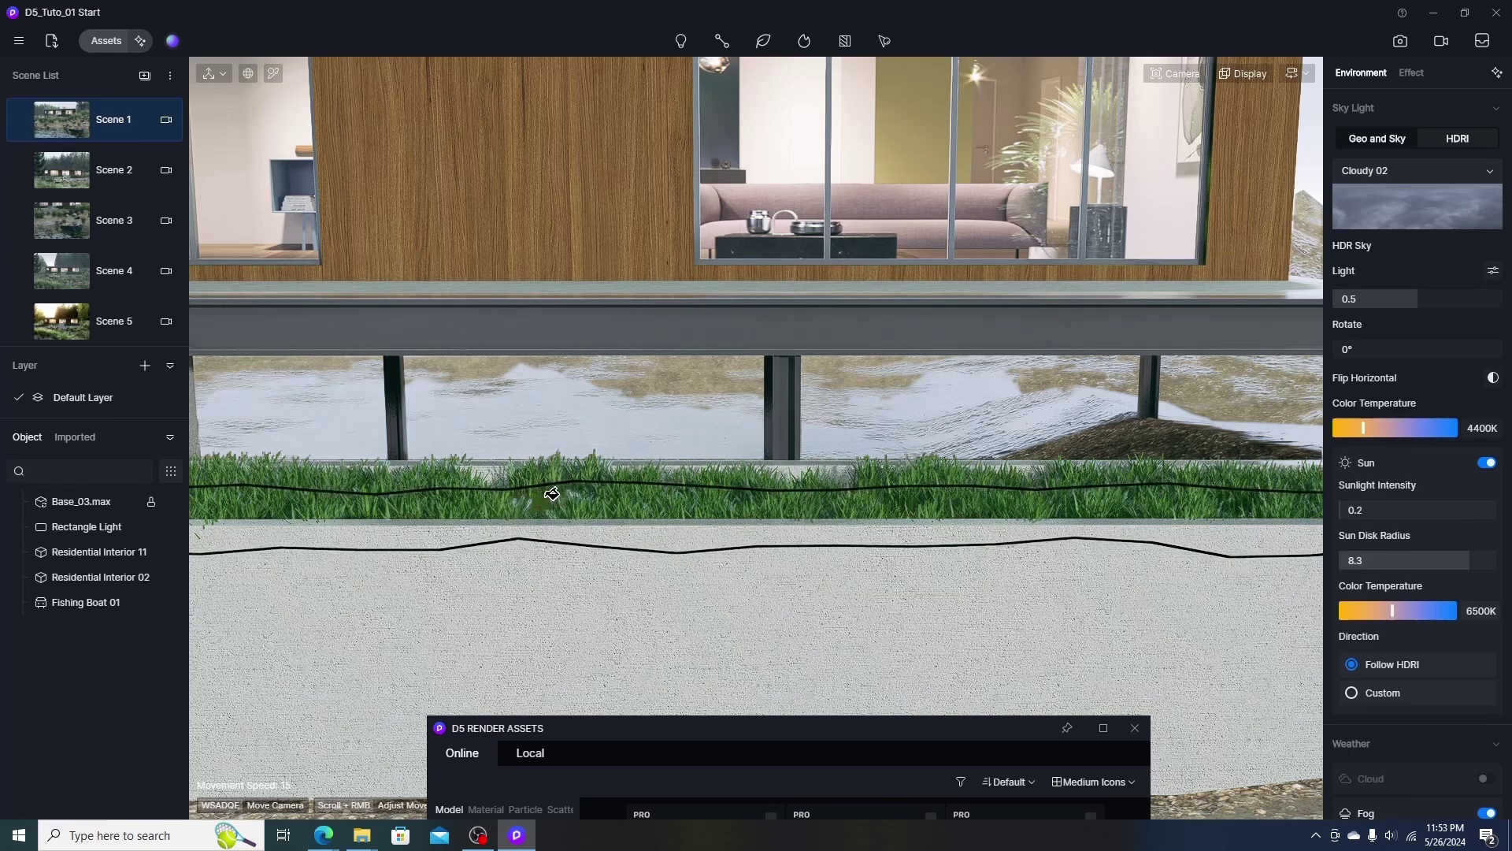
key(Escape)
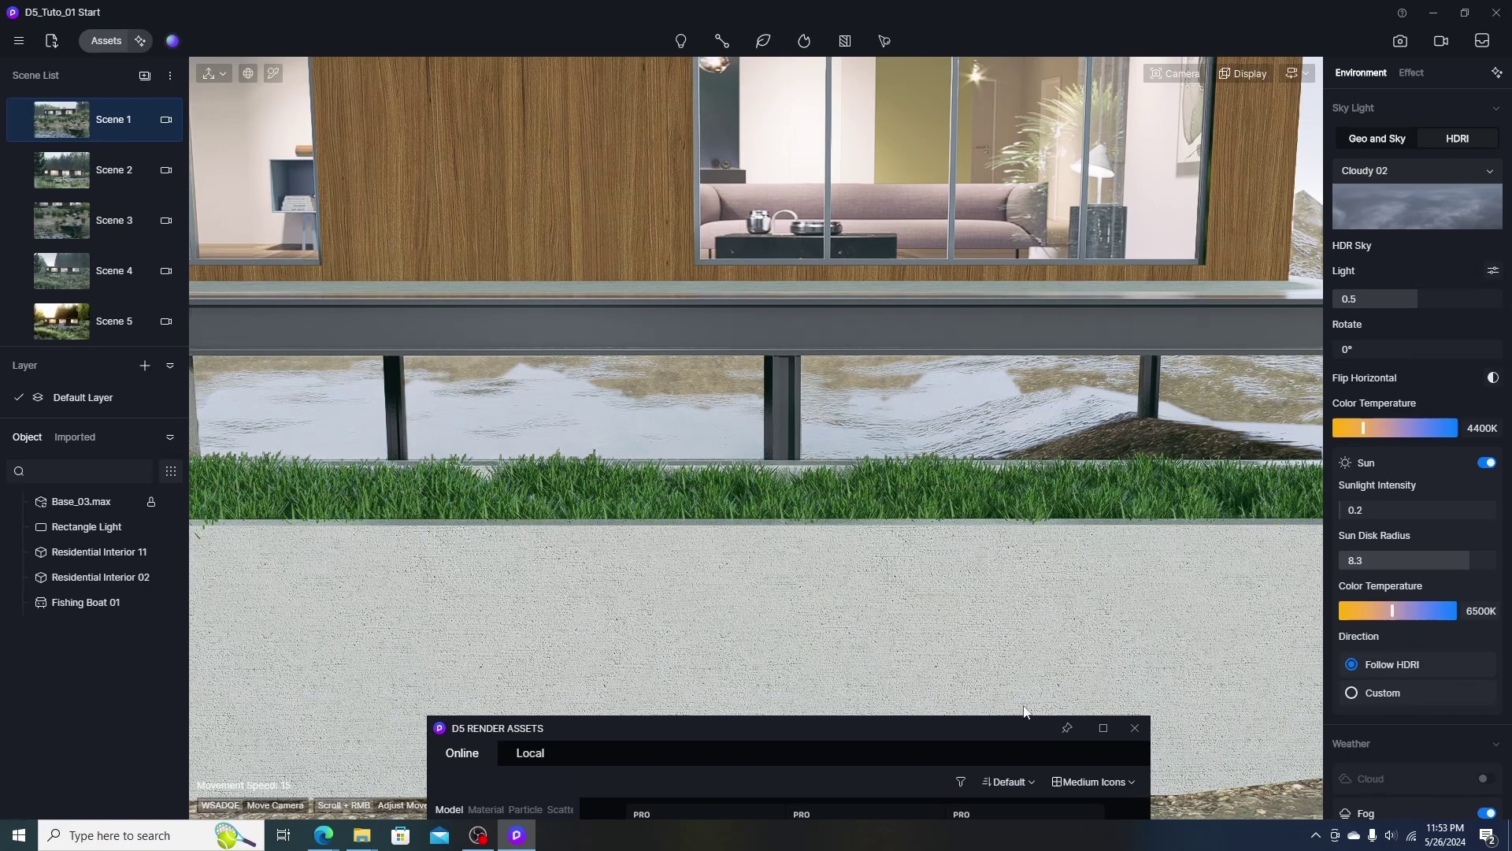
drag(923, 740, 918, 692)
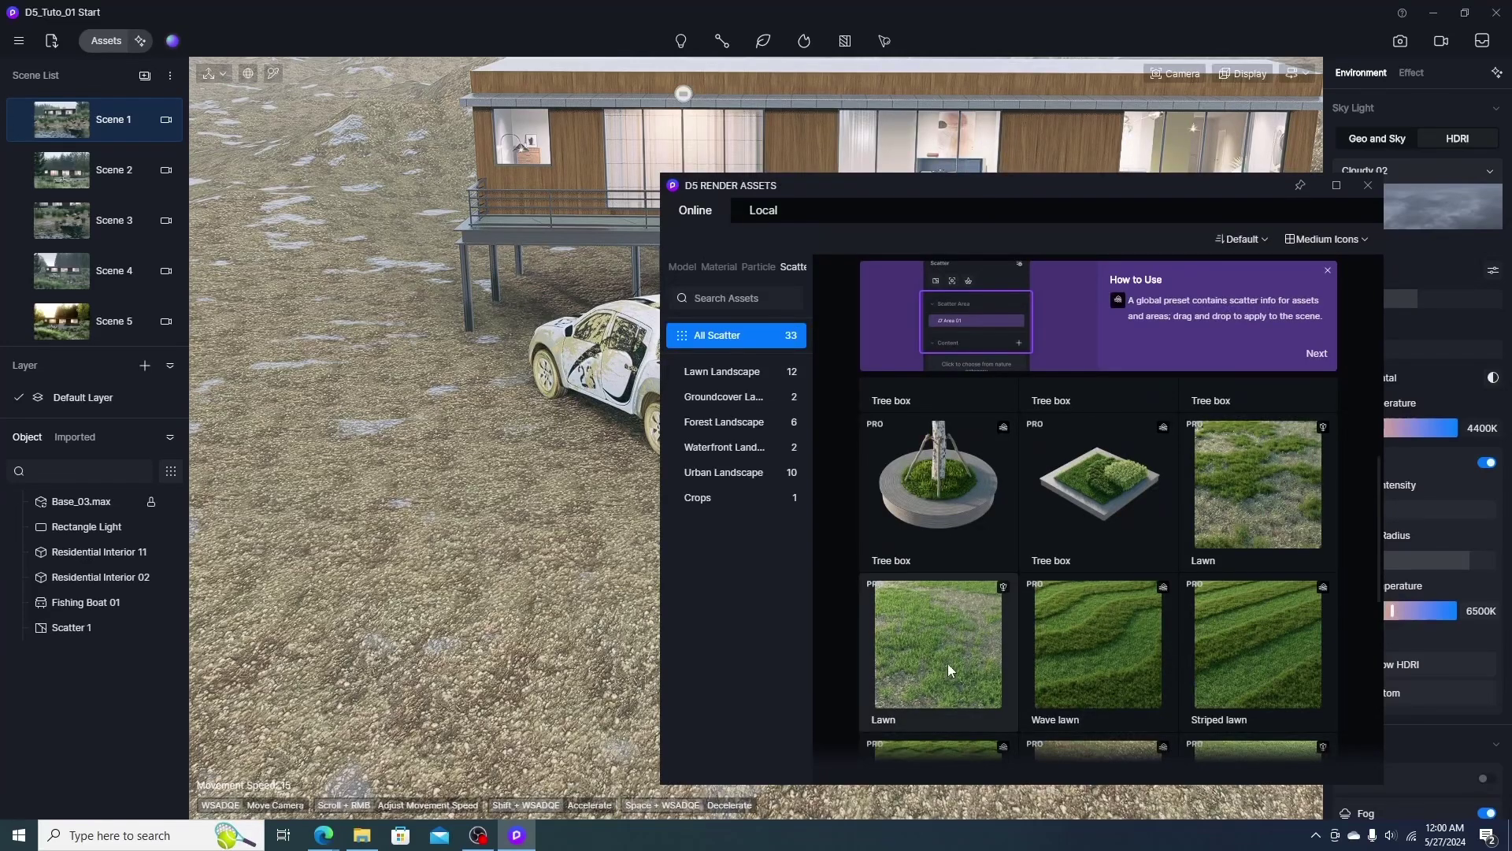
Scatter the Wave lawn preset over the gravel ground and inspect the grass around the truck and the house
scroll(1127, 665, down, 1)
scroll(1296, 659, down, 1)
scroll(1212, 660, down, 1)
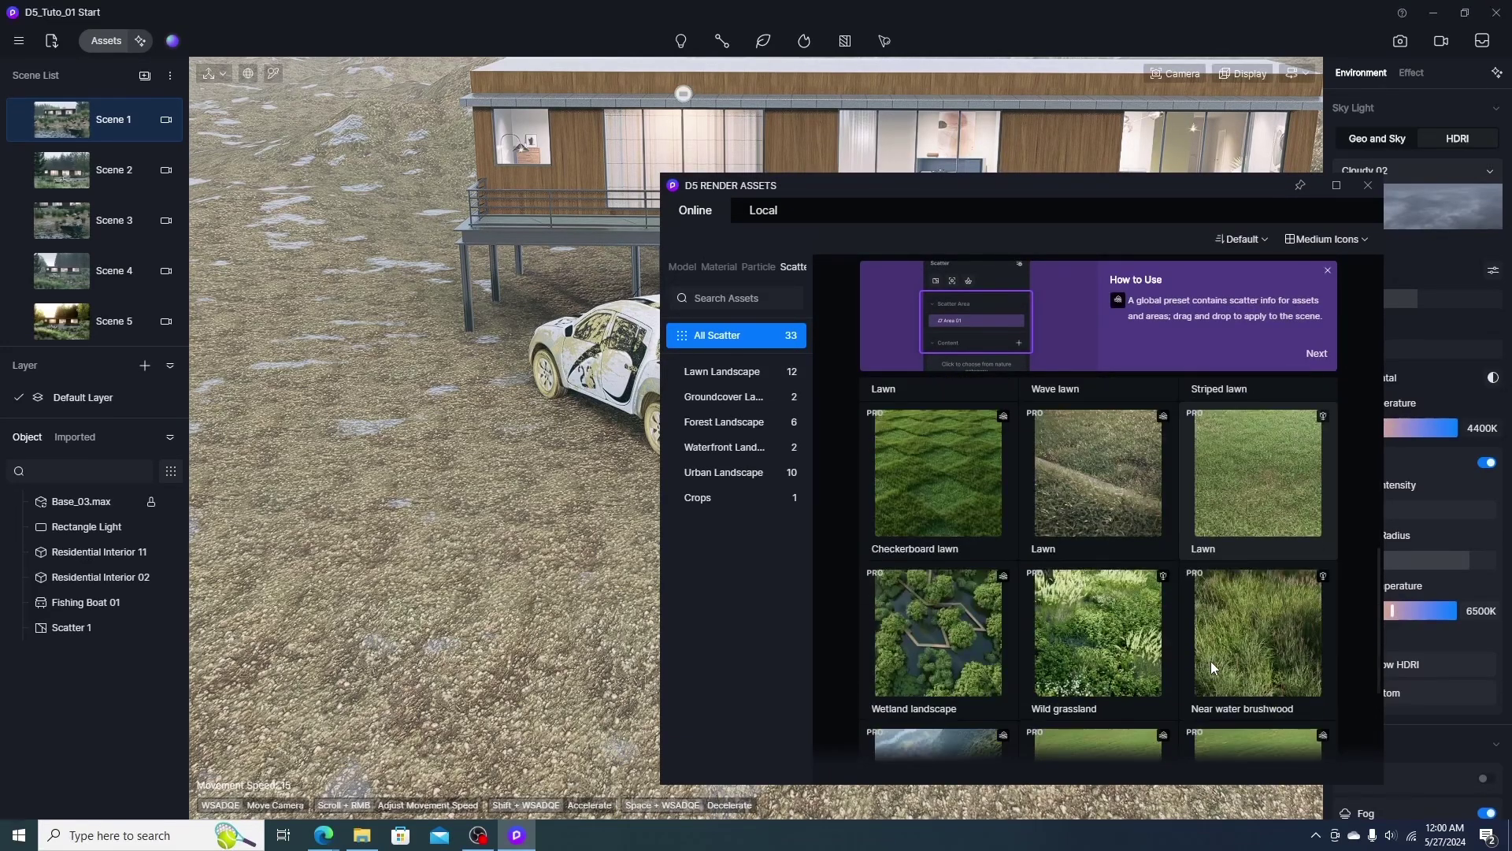
scroll(1212, 660, up, 2)
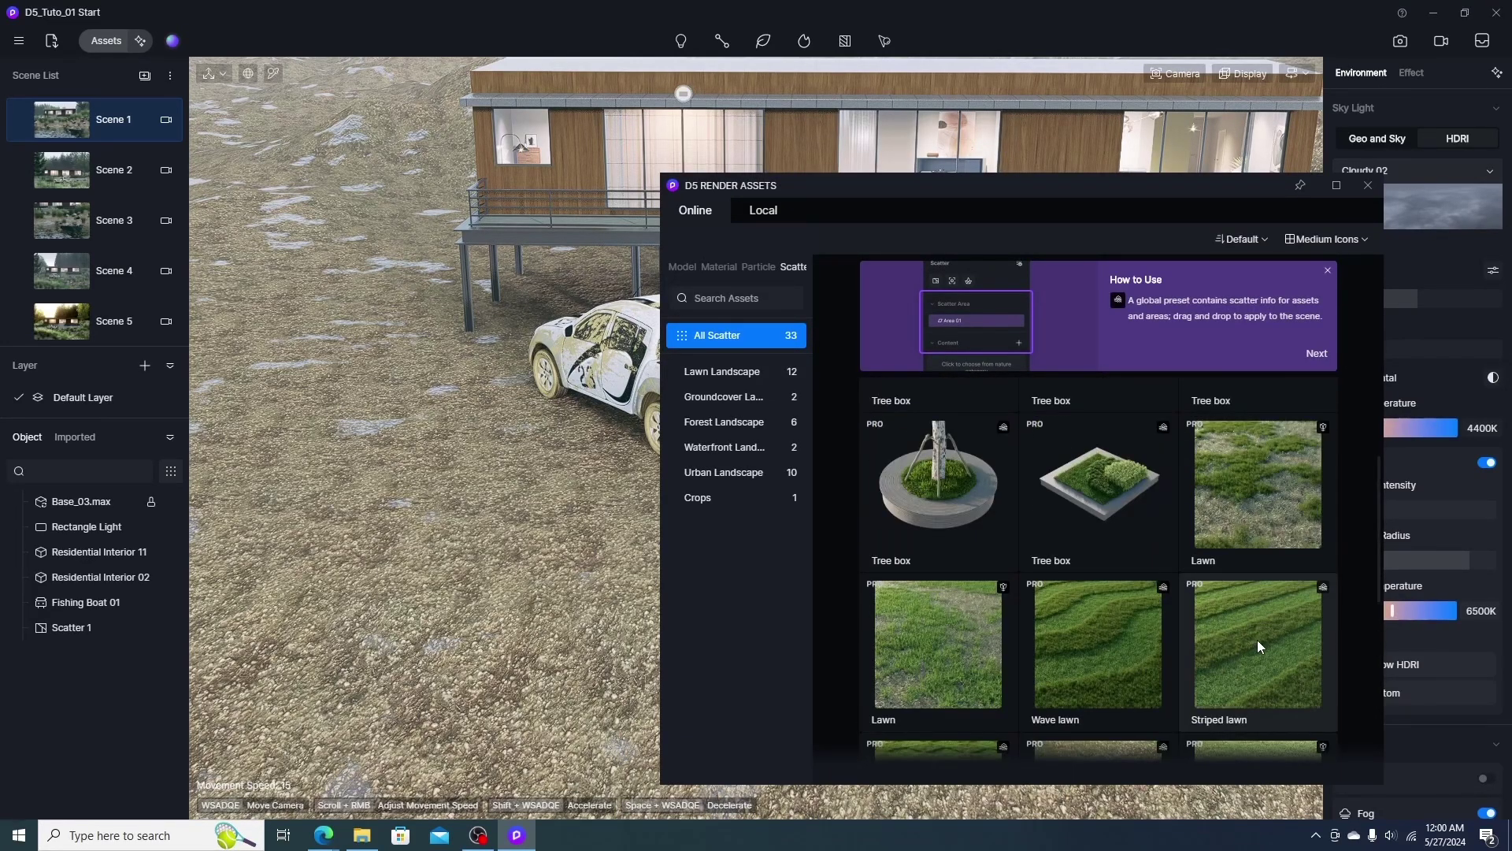
click(1084, 648)
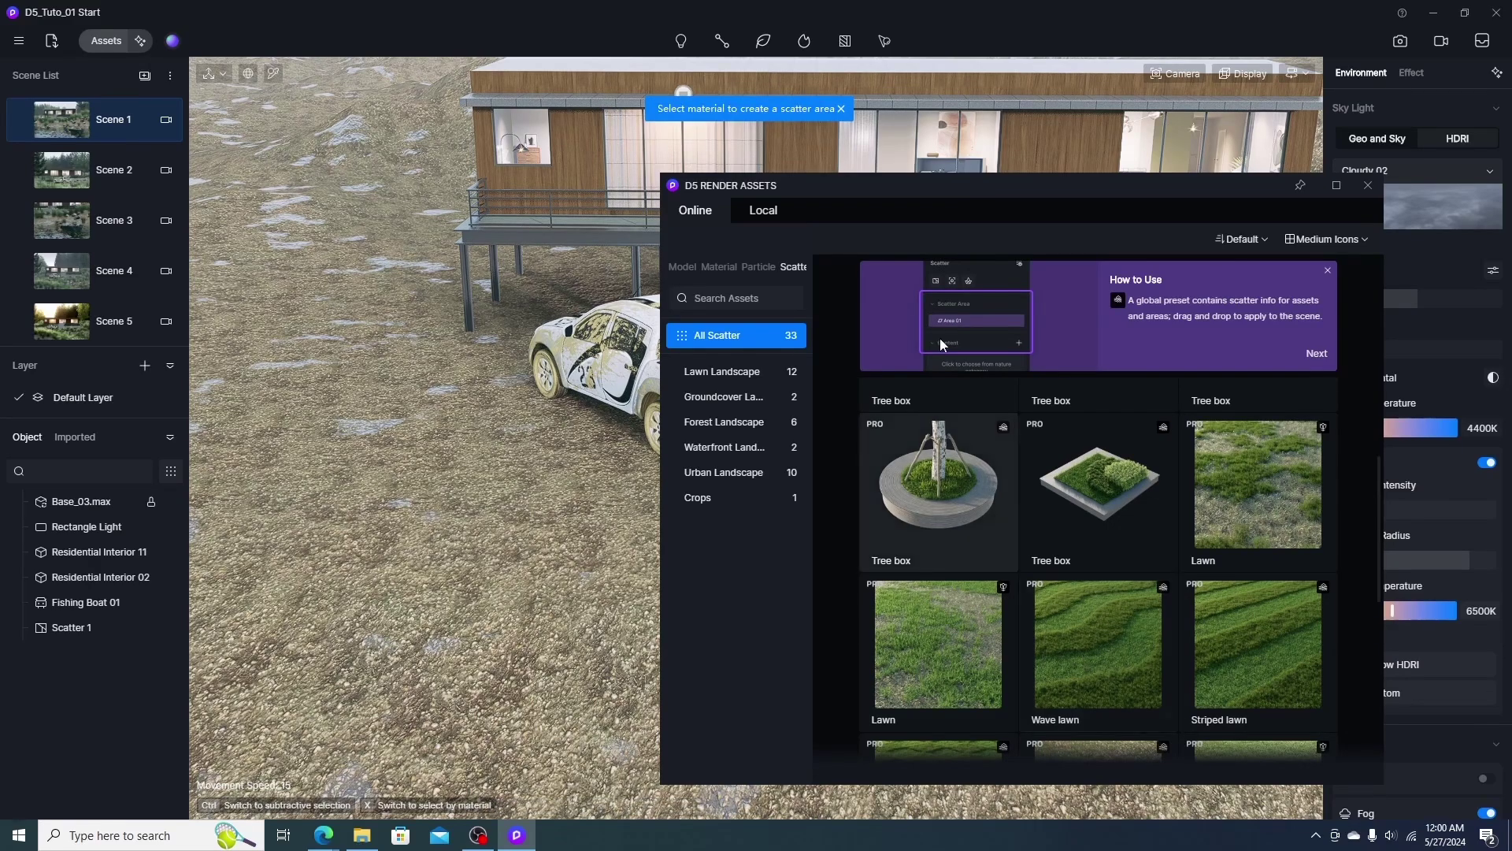
click(362, 544)
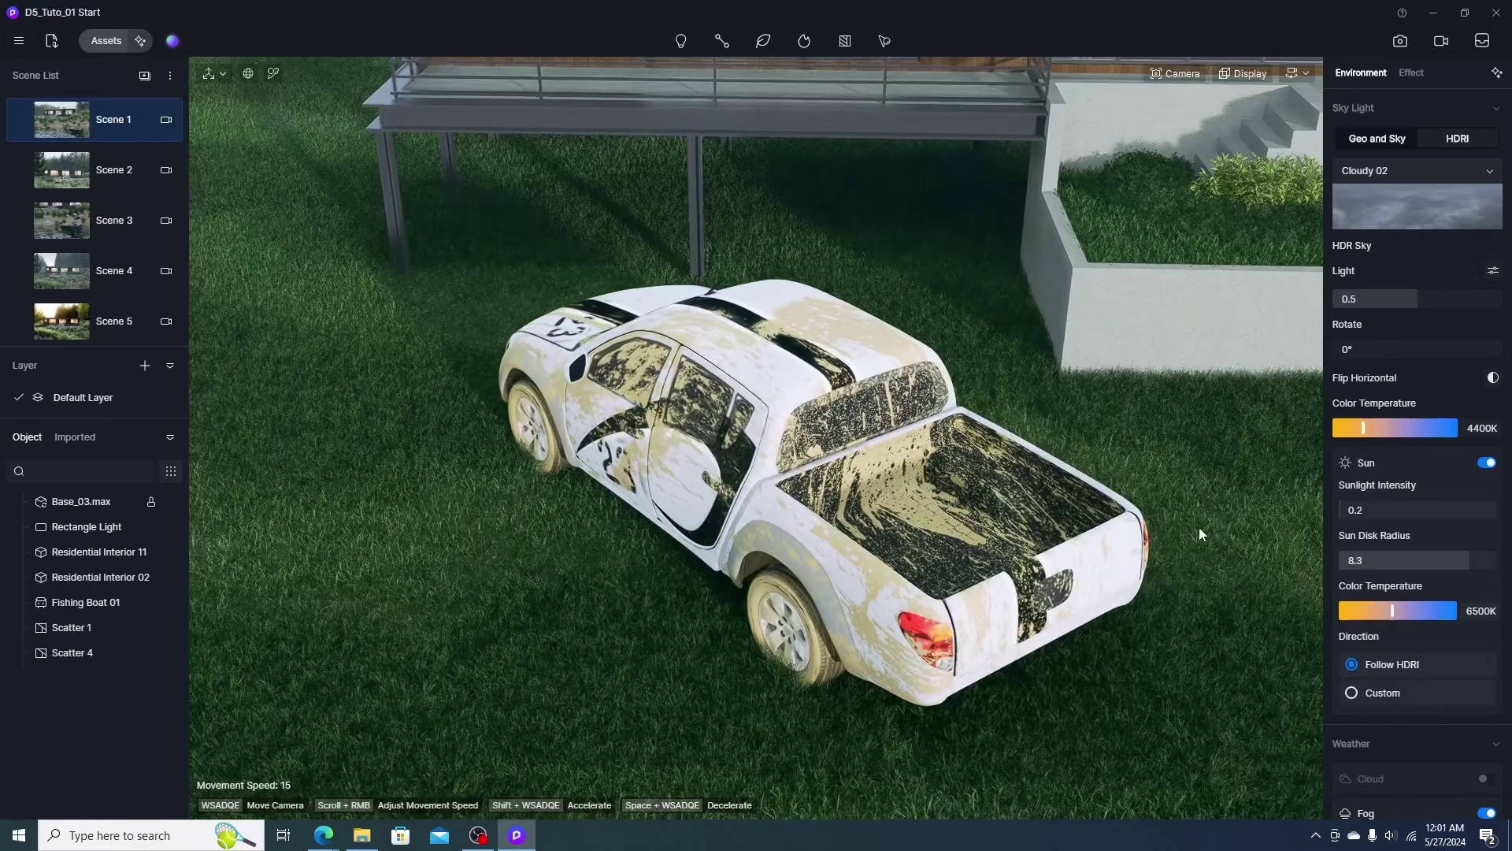
key(w)
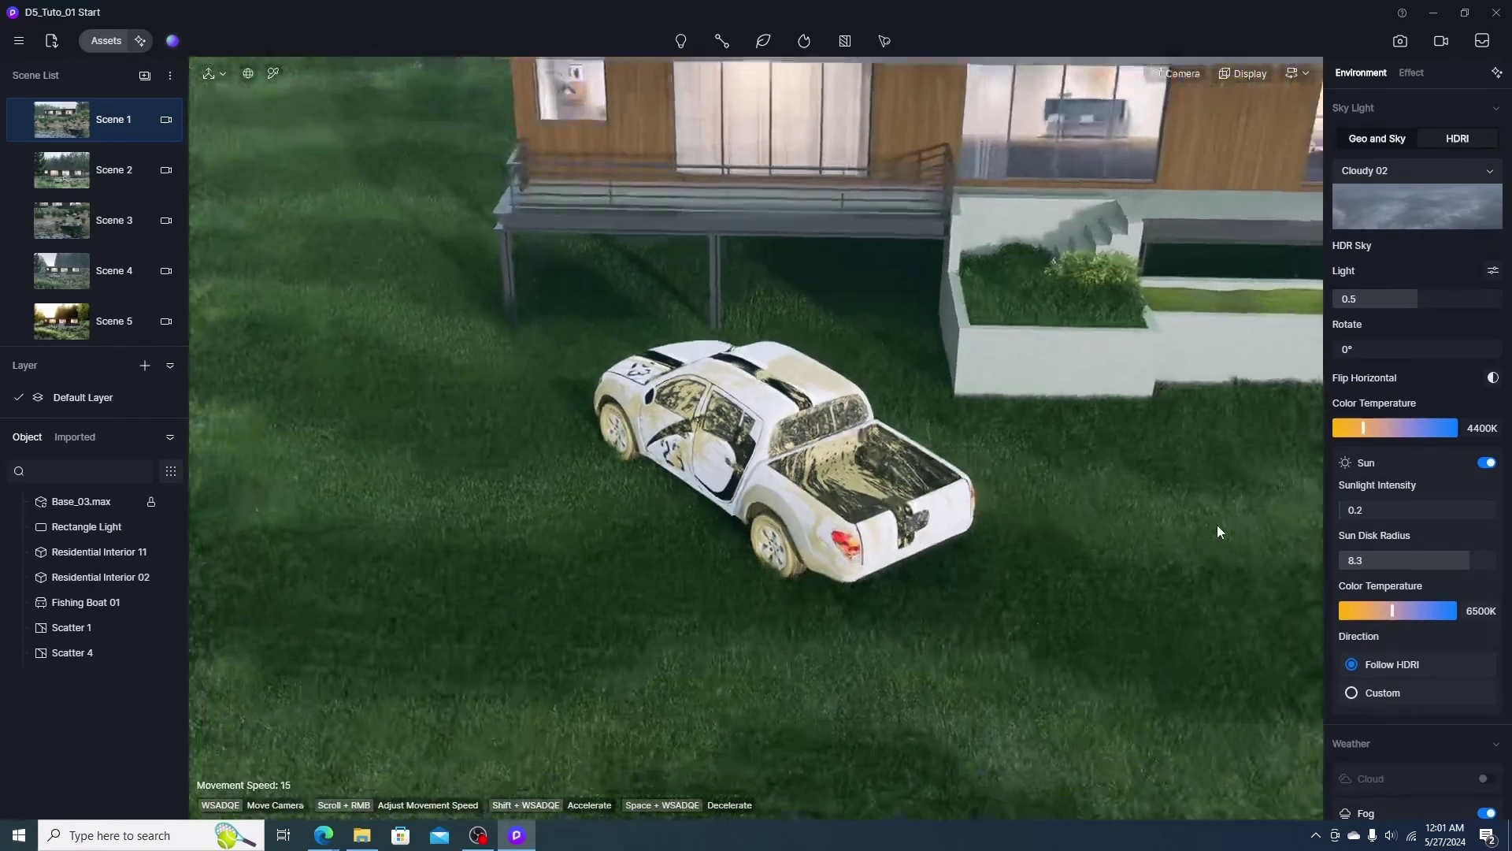
key(s)
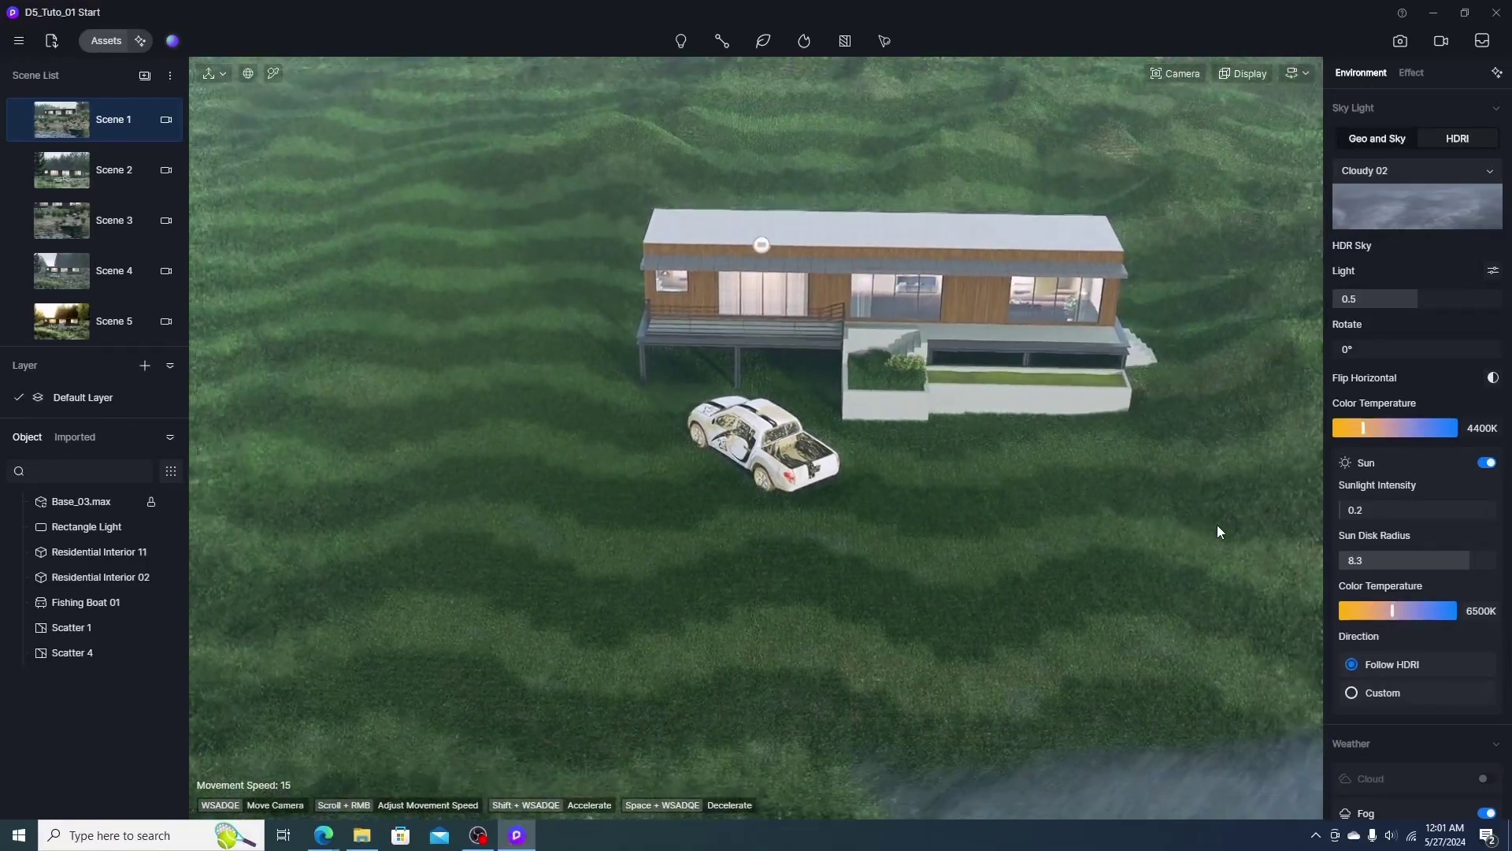
key(s)
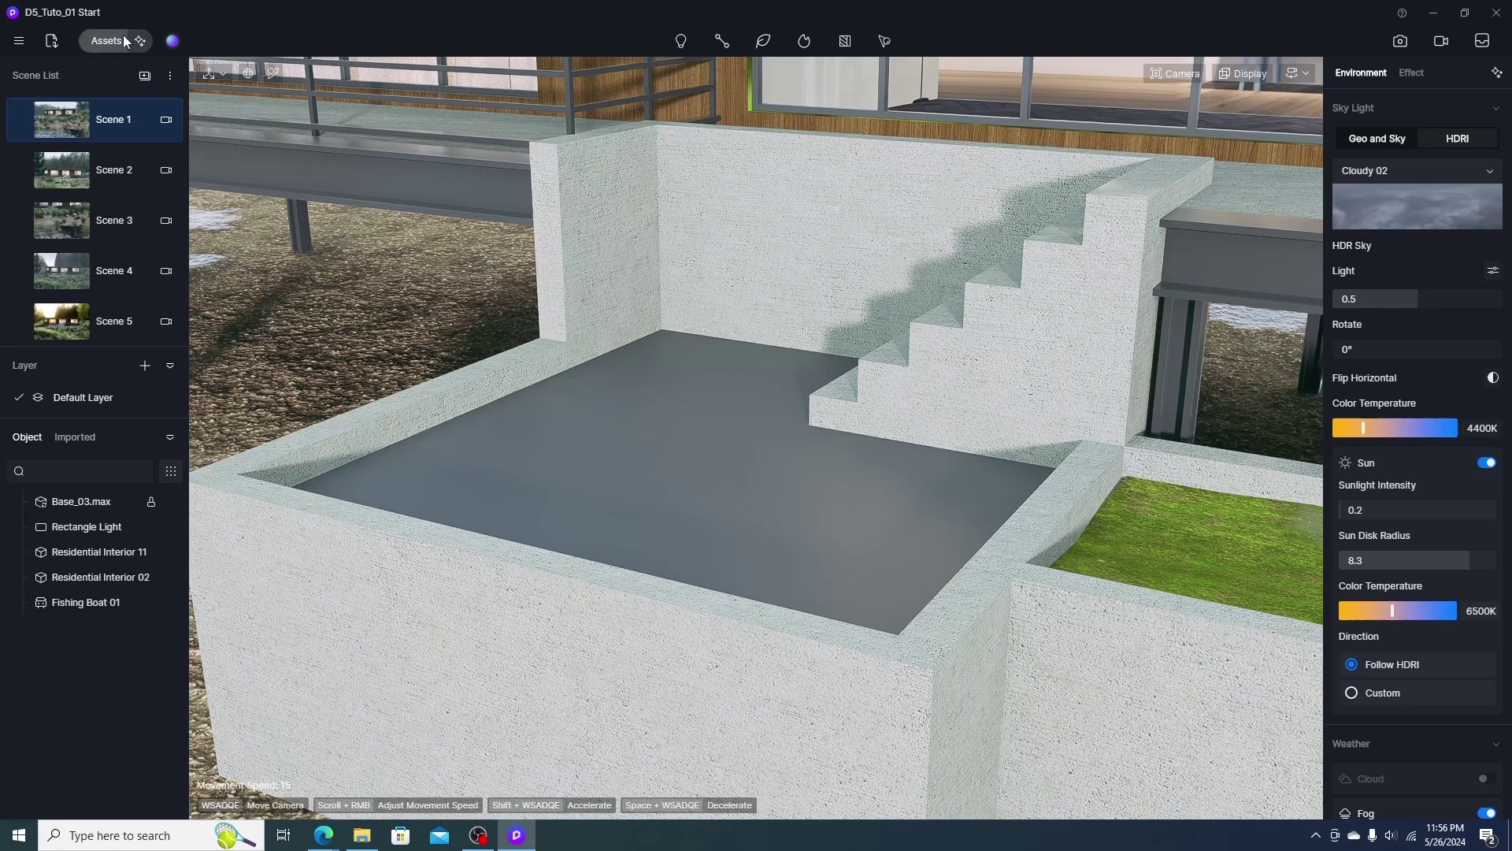
Fill the grey surface inside the concrete planter with the square Tree box scatter preset and close the asset library
click(125, 41)
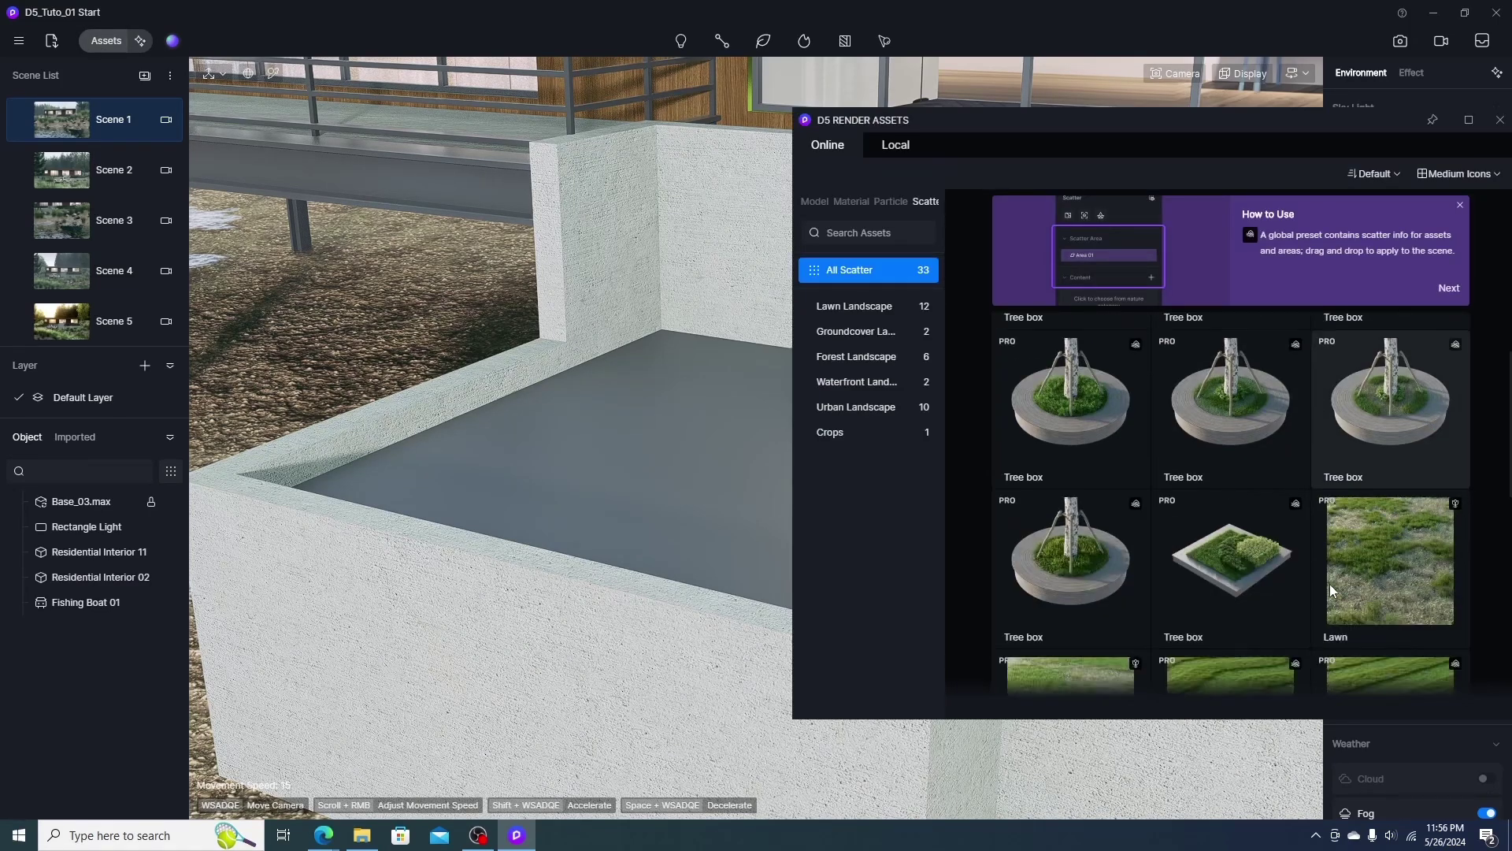
click(1240, 585)
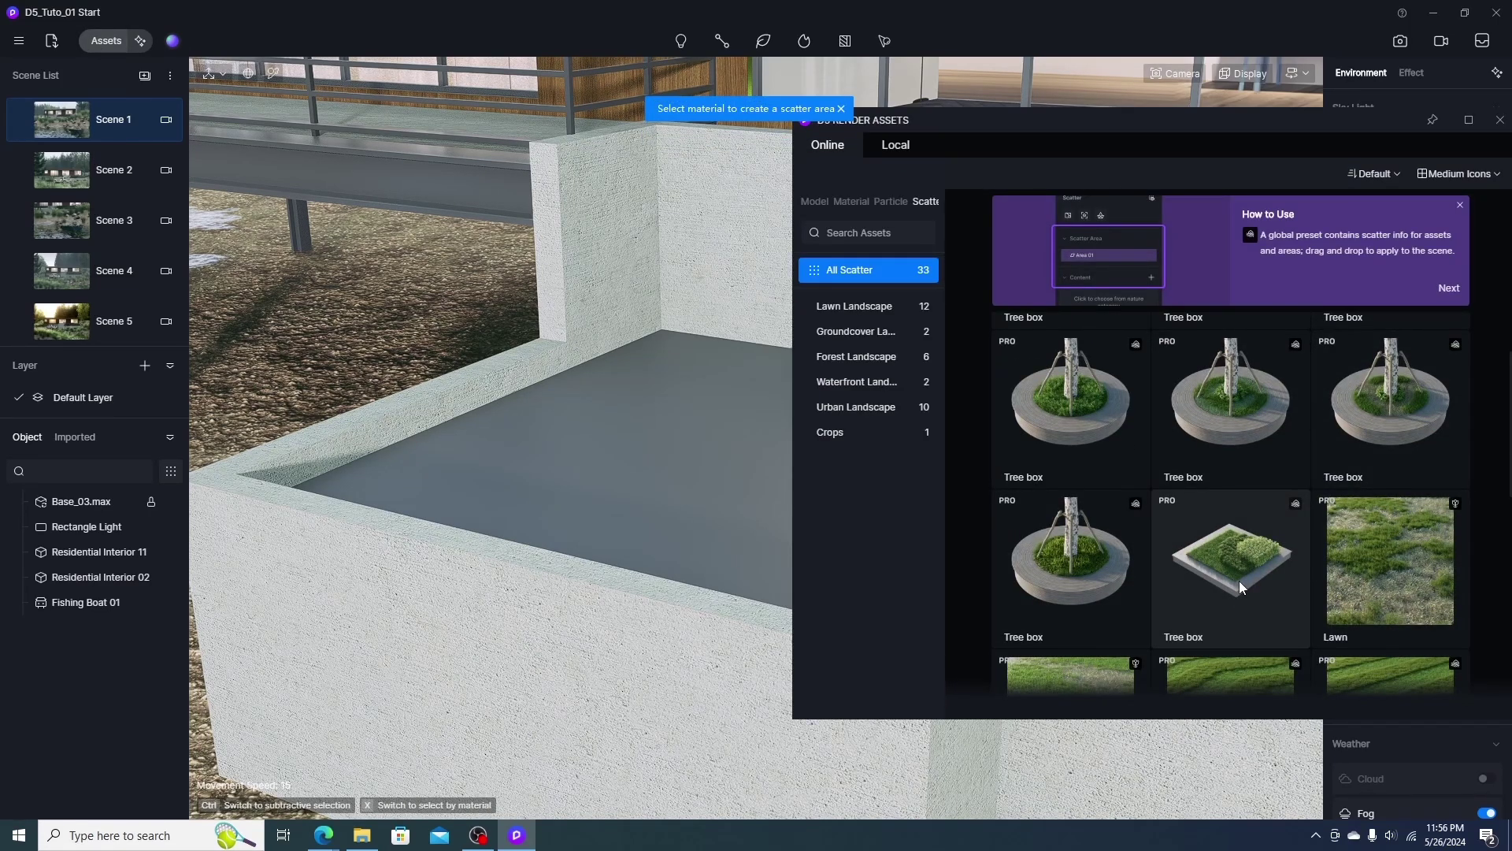
click(618, 426)
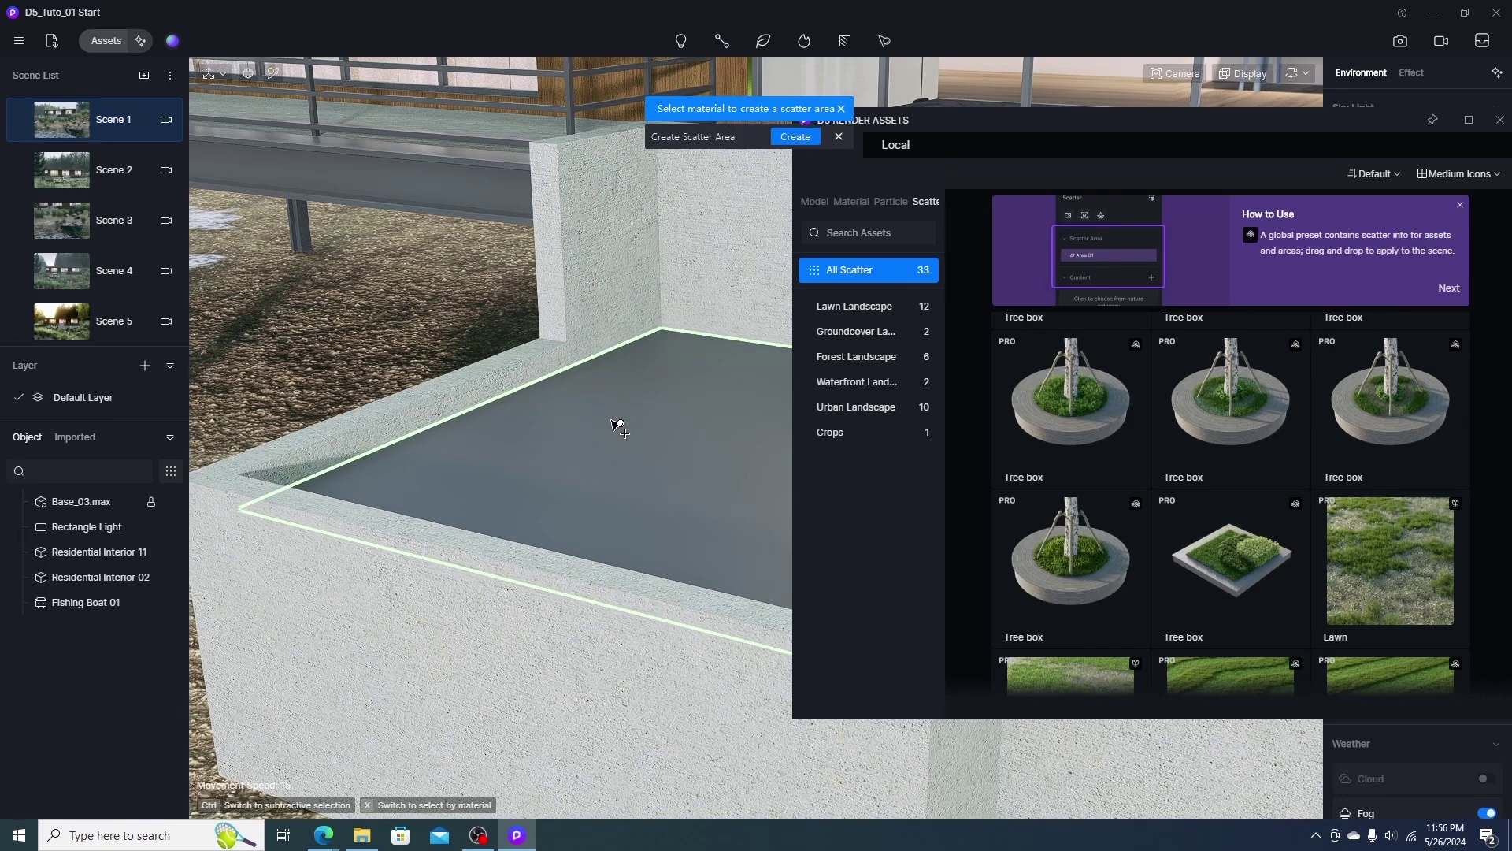
click(795, 137)
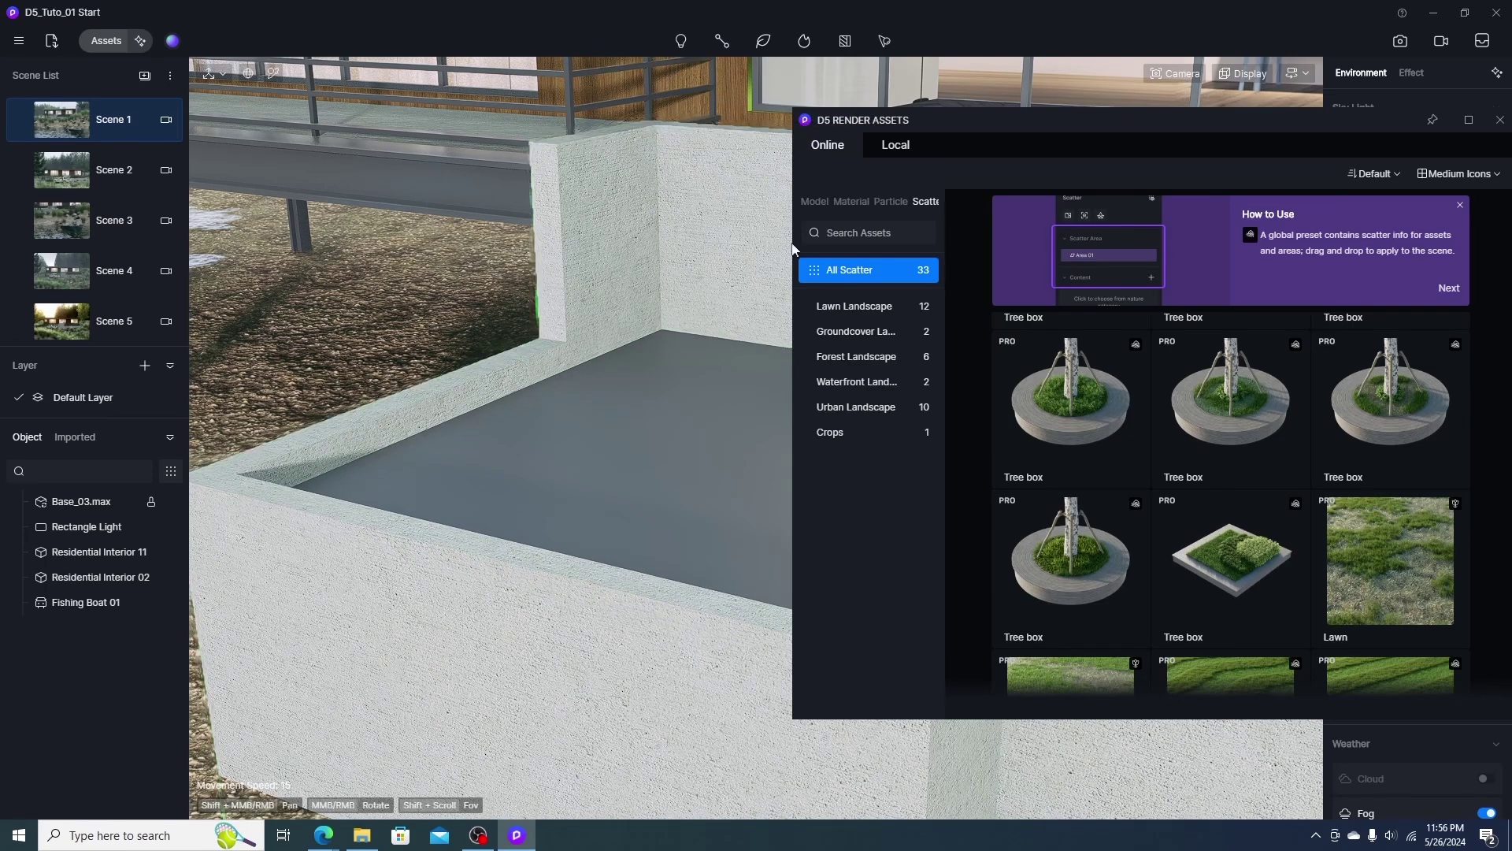
click(1498, 125)
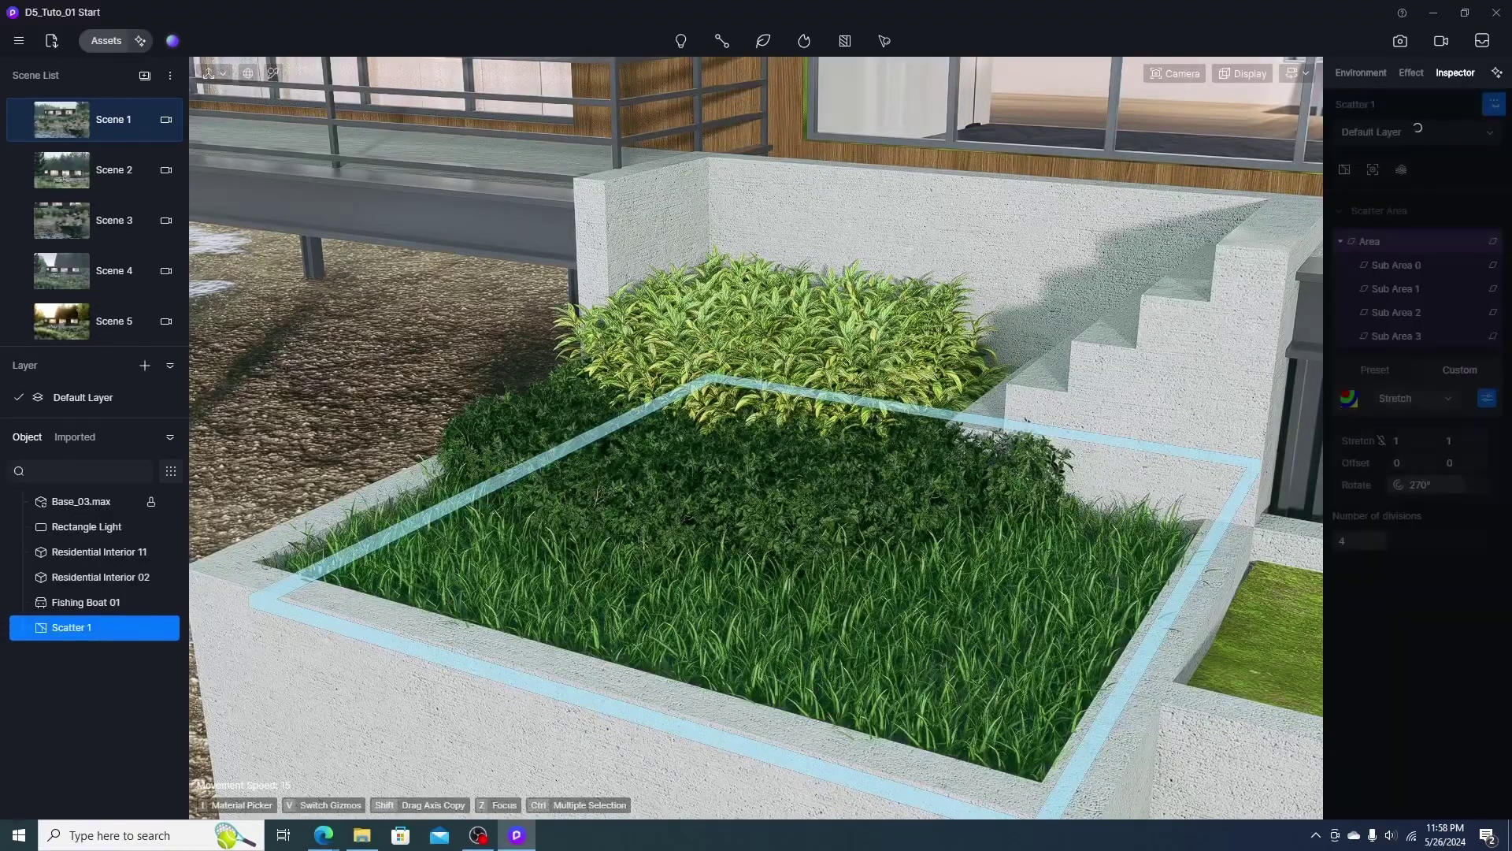
click(1001, 621)
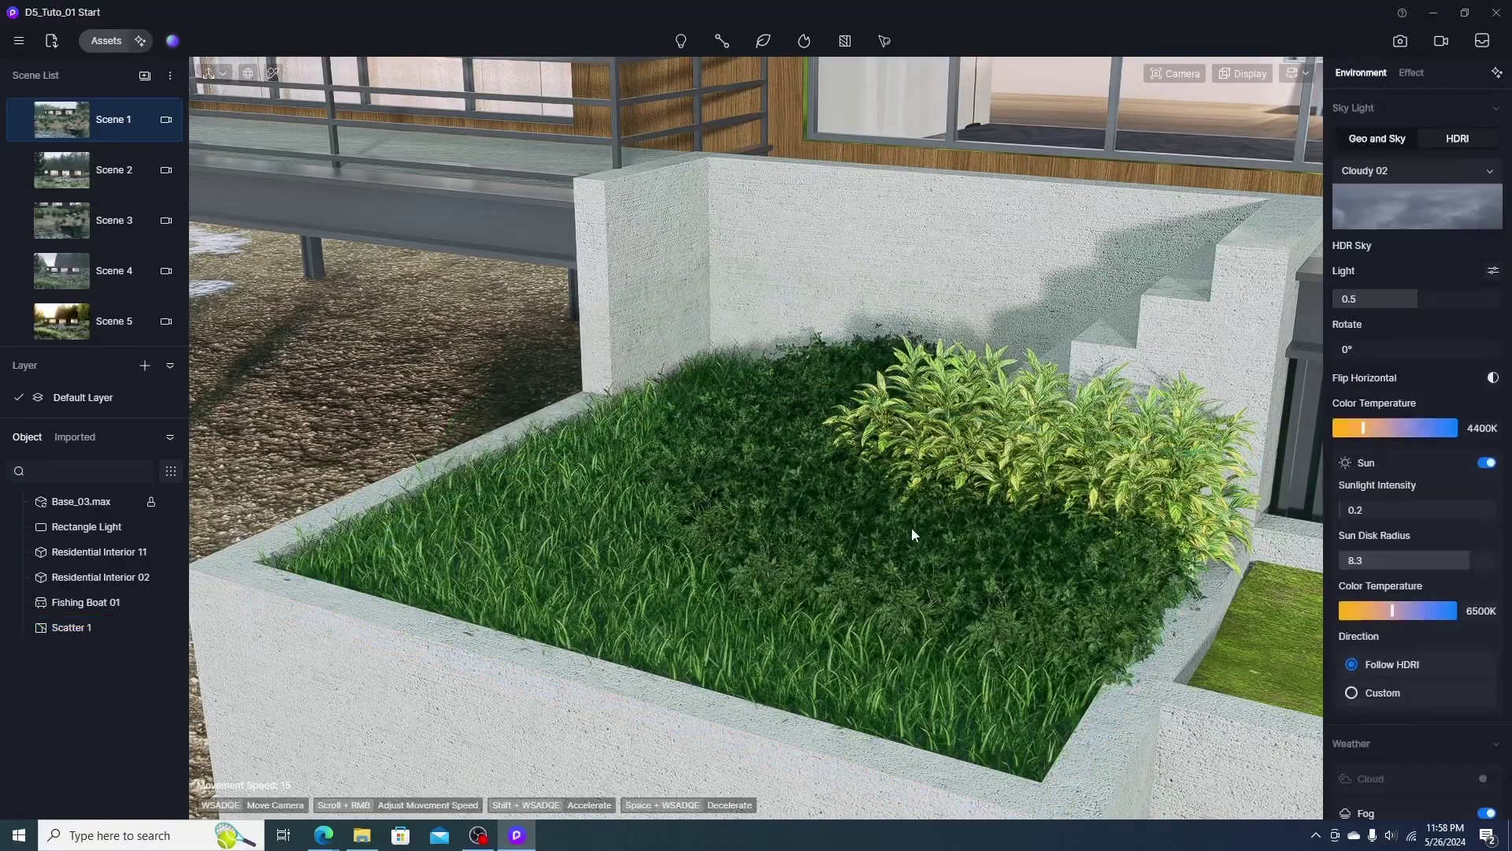
scroll(913, 544, down, 3)
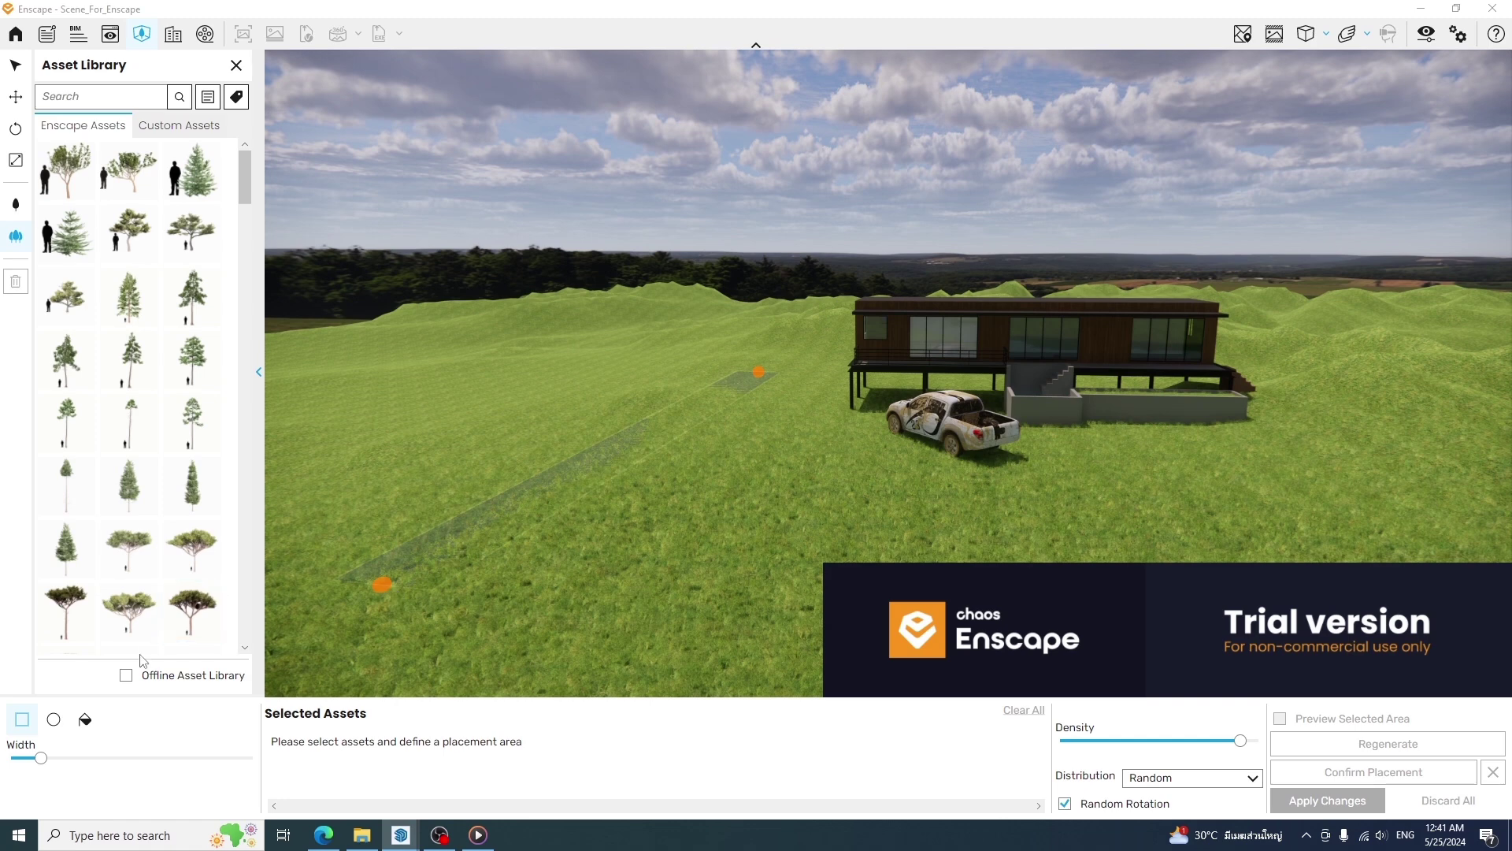
In Enscape, widen the rectangular placement strip and select Coniferous Tree 008: Pine, Coniferous Tree 010: Pine and a third conifer for it
drag(66, 762, 131, 748)
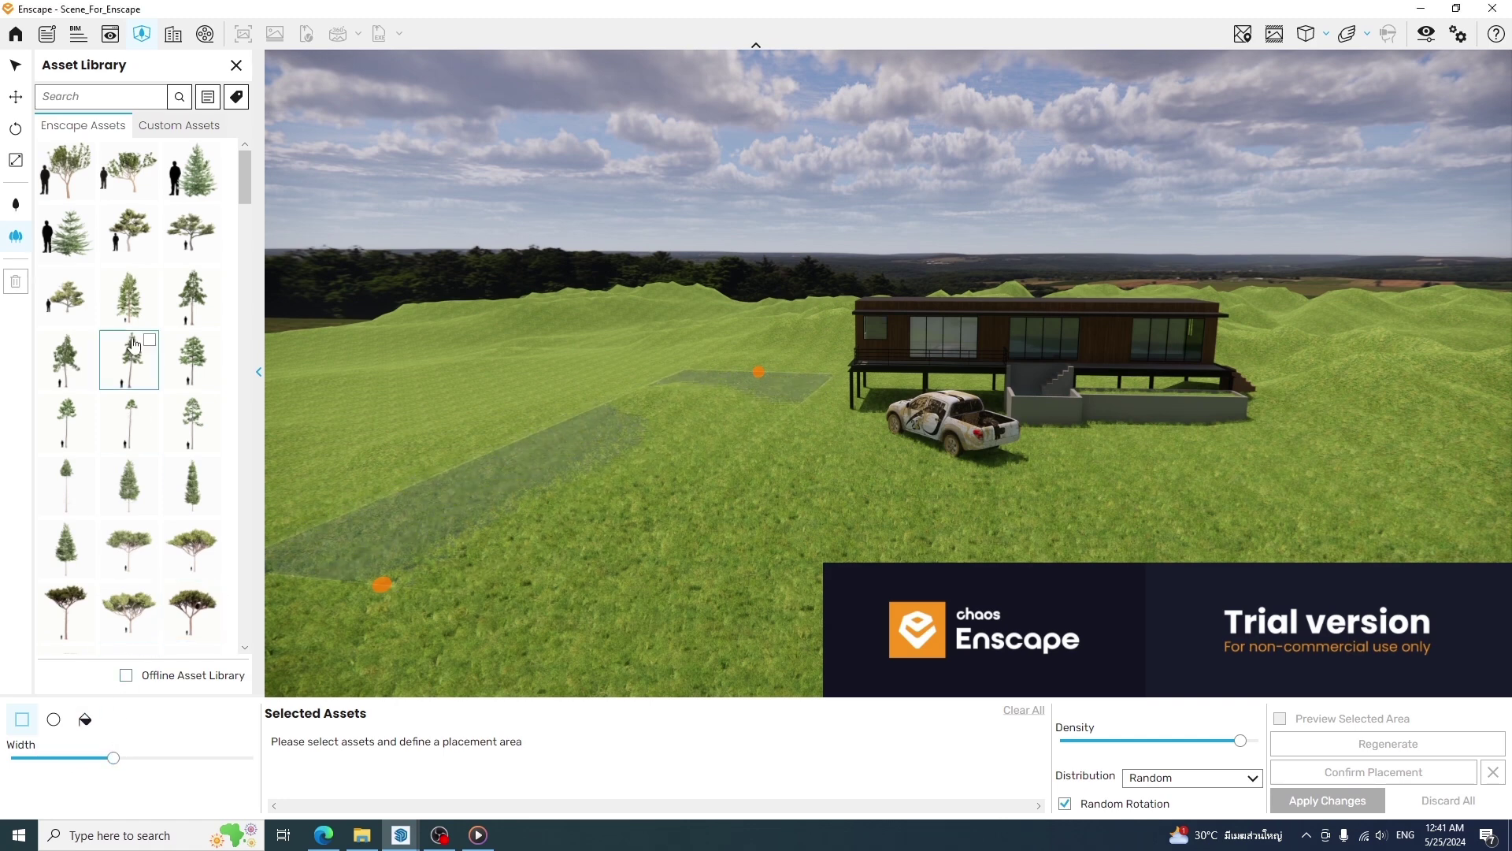
click(63, 381)
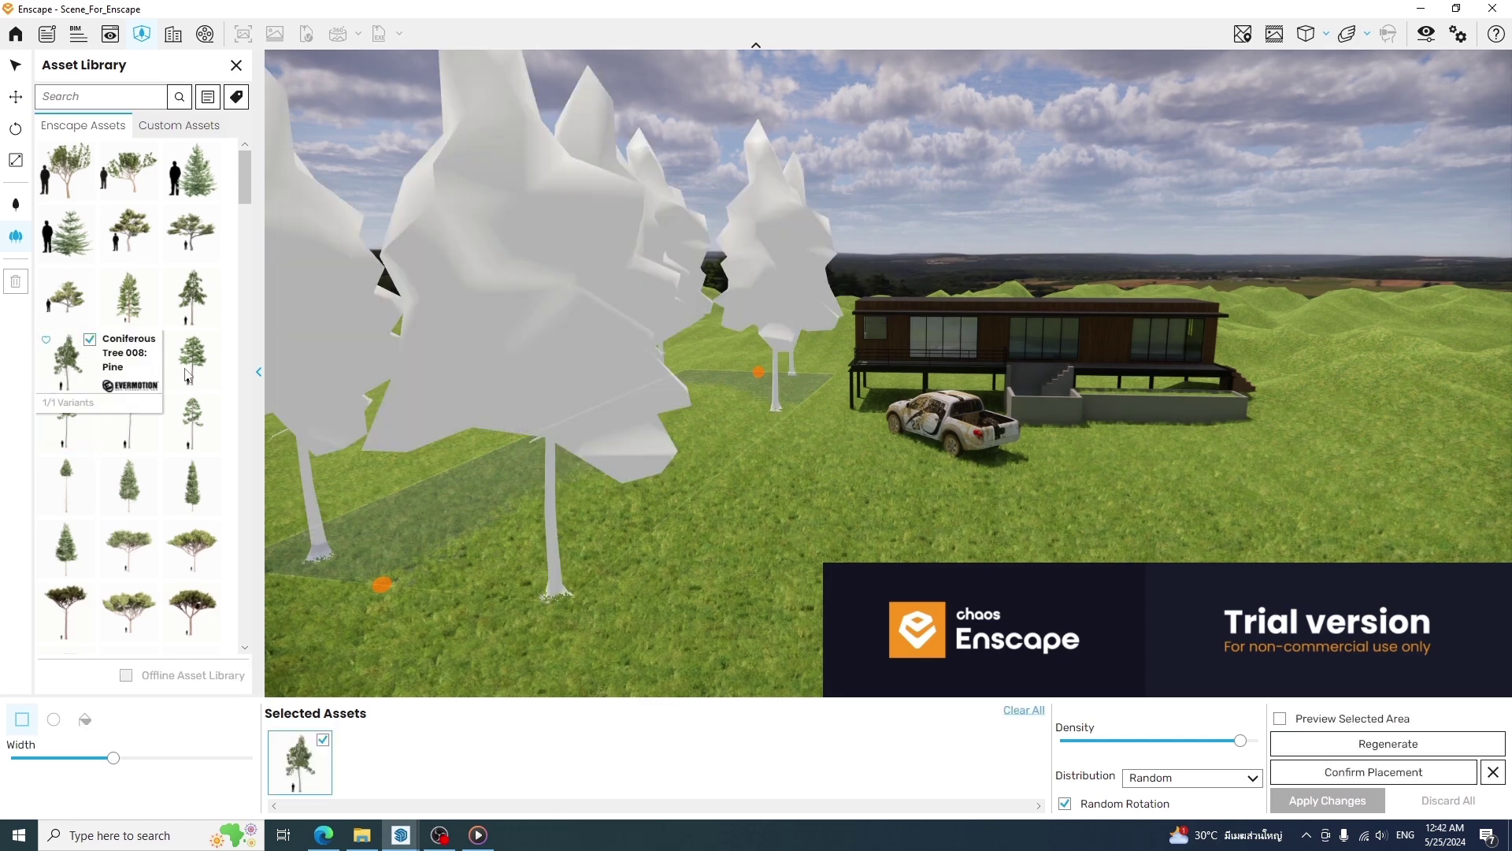
click(189, 363)
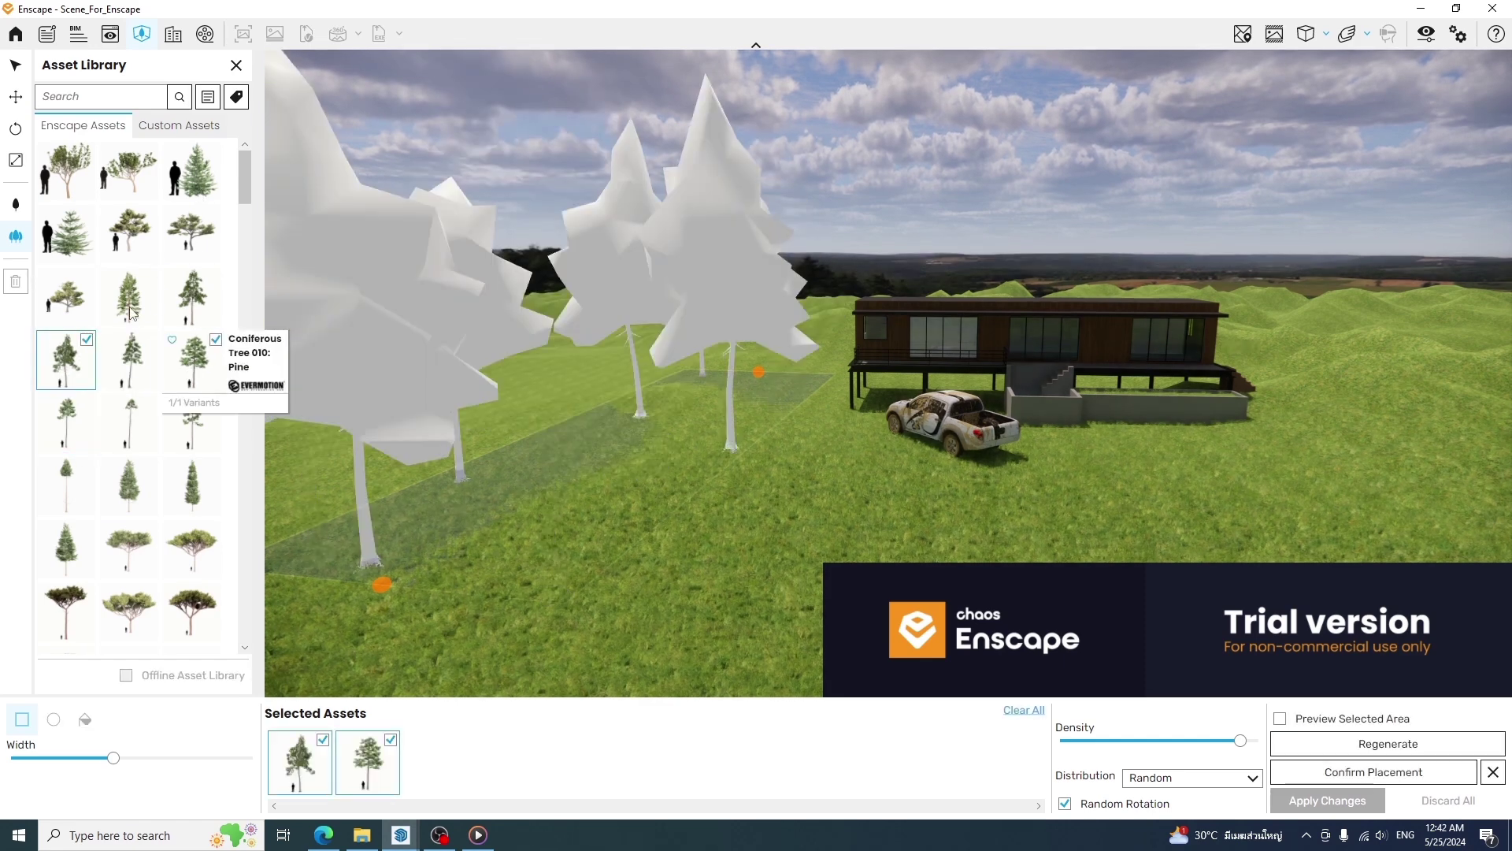
click(131, 309)
click(131, 309)
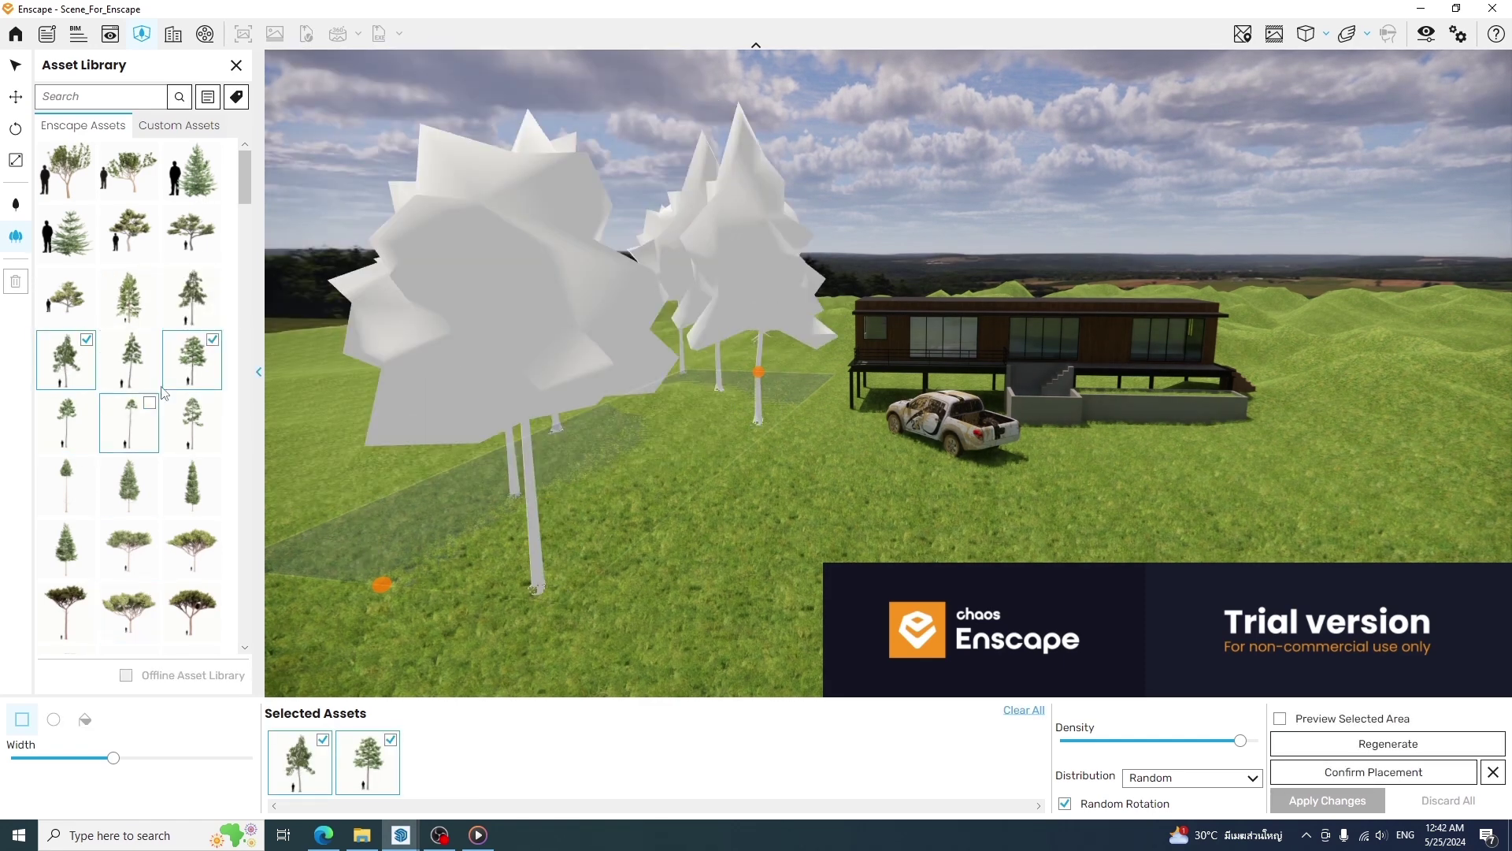
Raise the tree density to its maximum and regenerate the random arrangement in the strip several times
drag(1113, 741, 1232, 742)
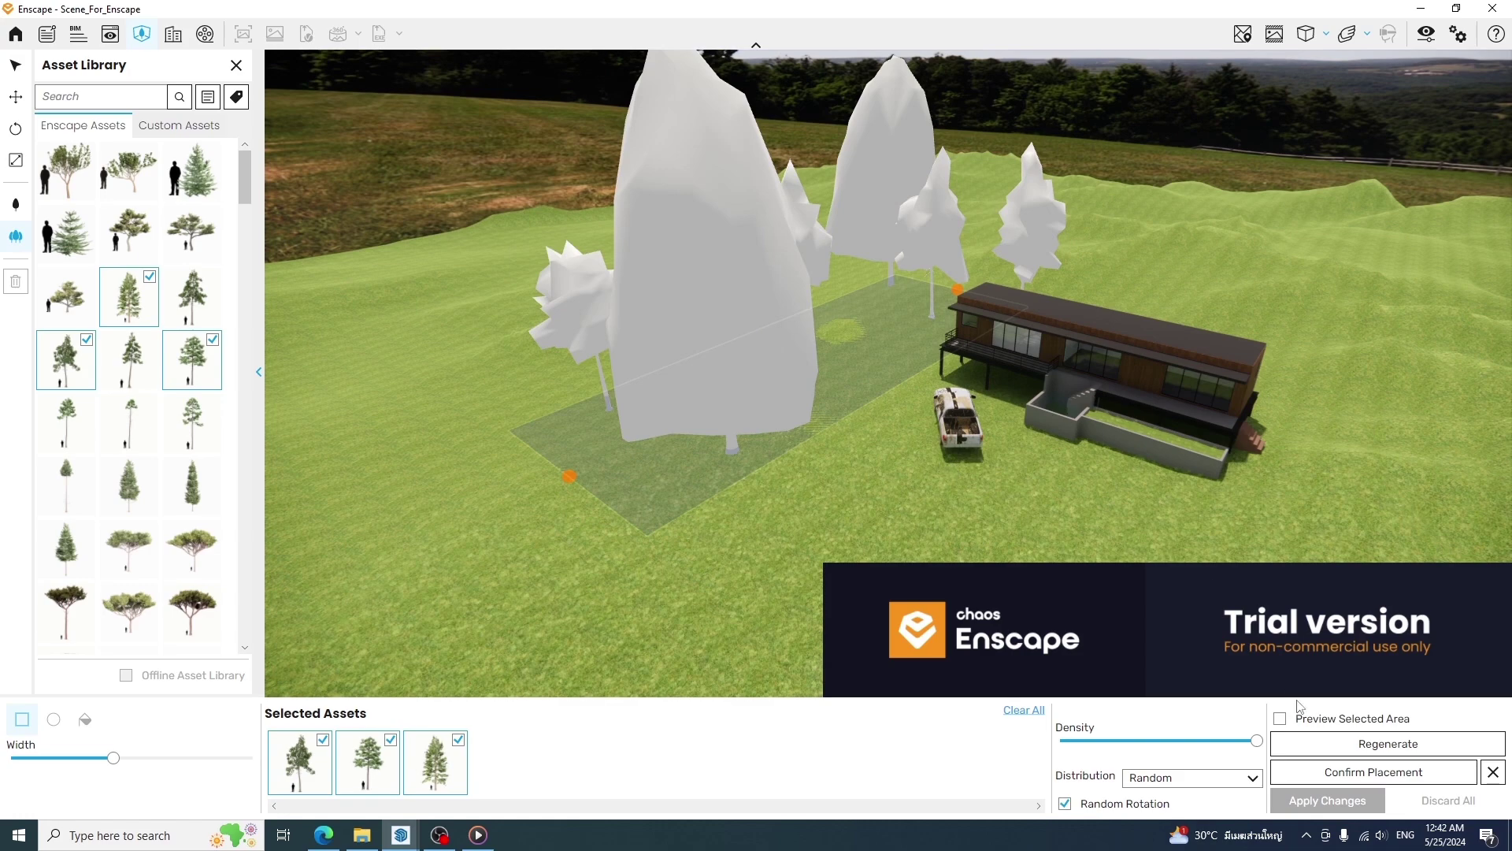
click(1384, 745)
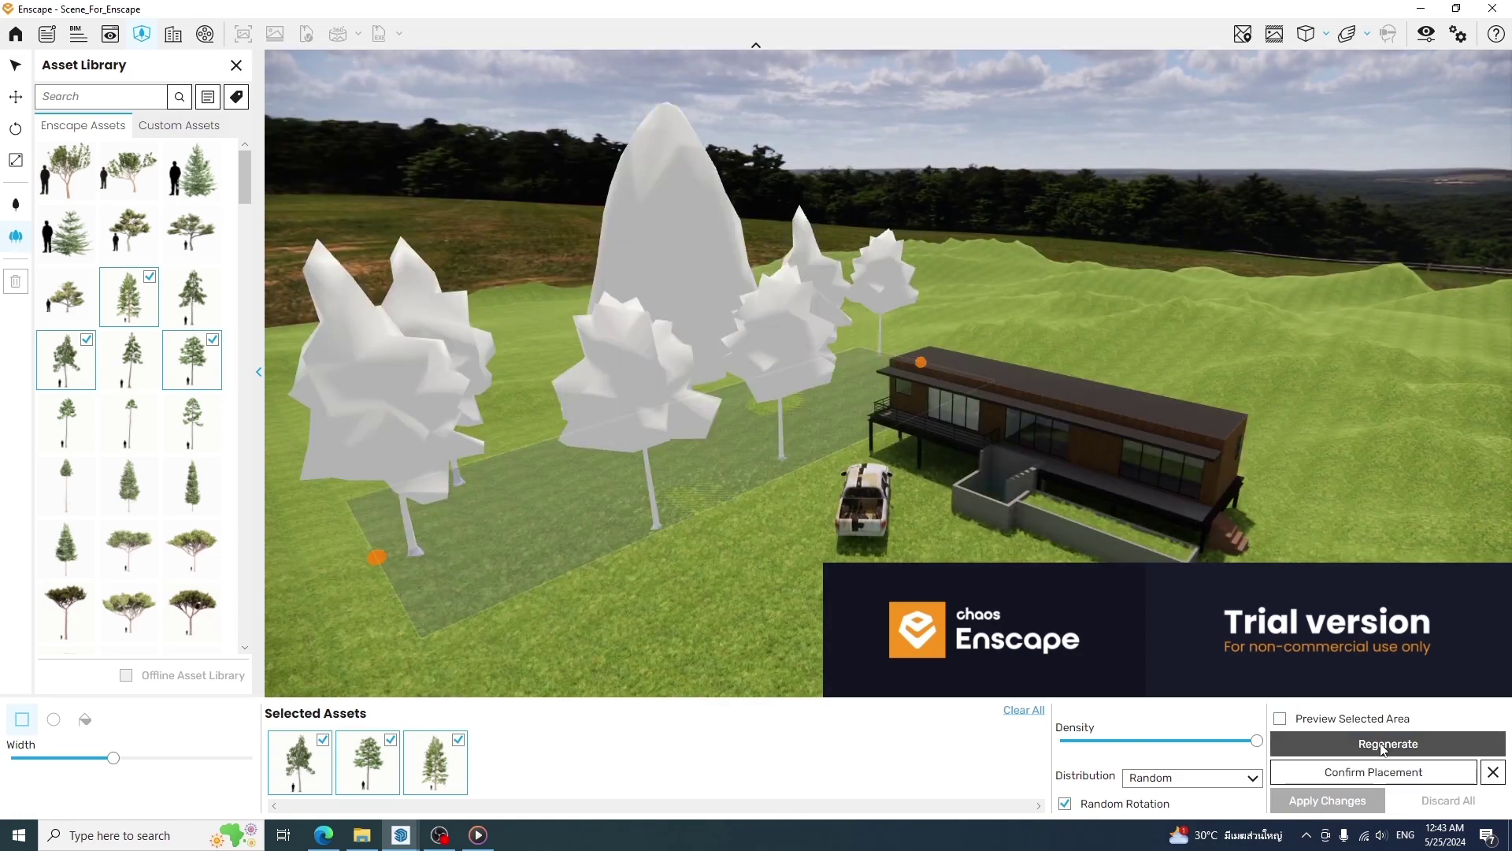
click(1384, 745)
click(1384, 745)
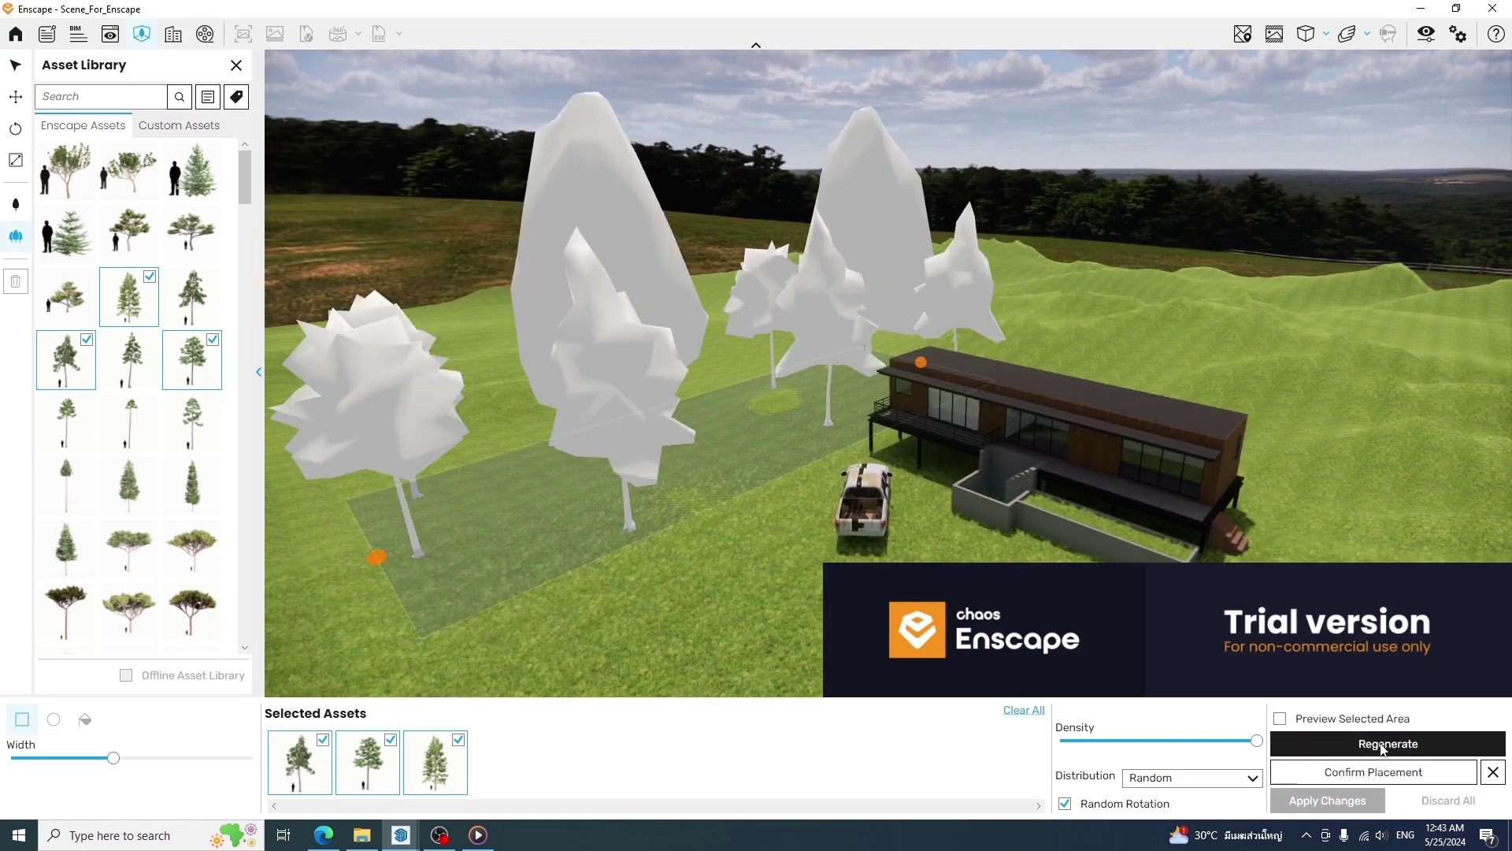
click(1384, 745)
click(1384, 745)
drag(842, 502, 923, 478)
click(1365, 742)
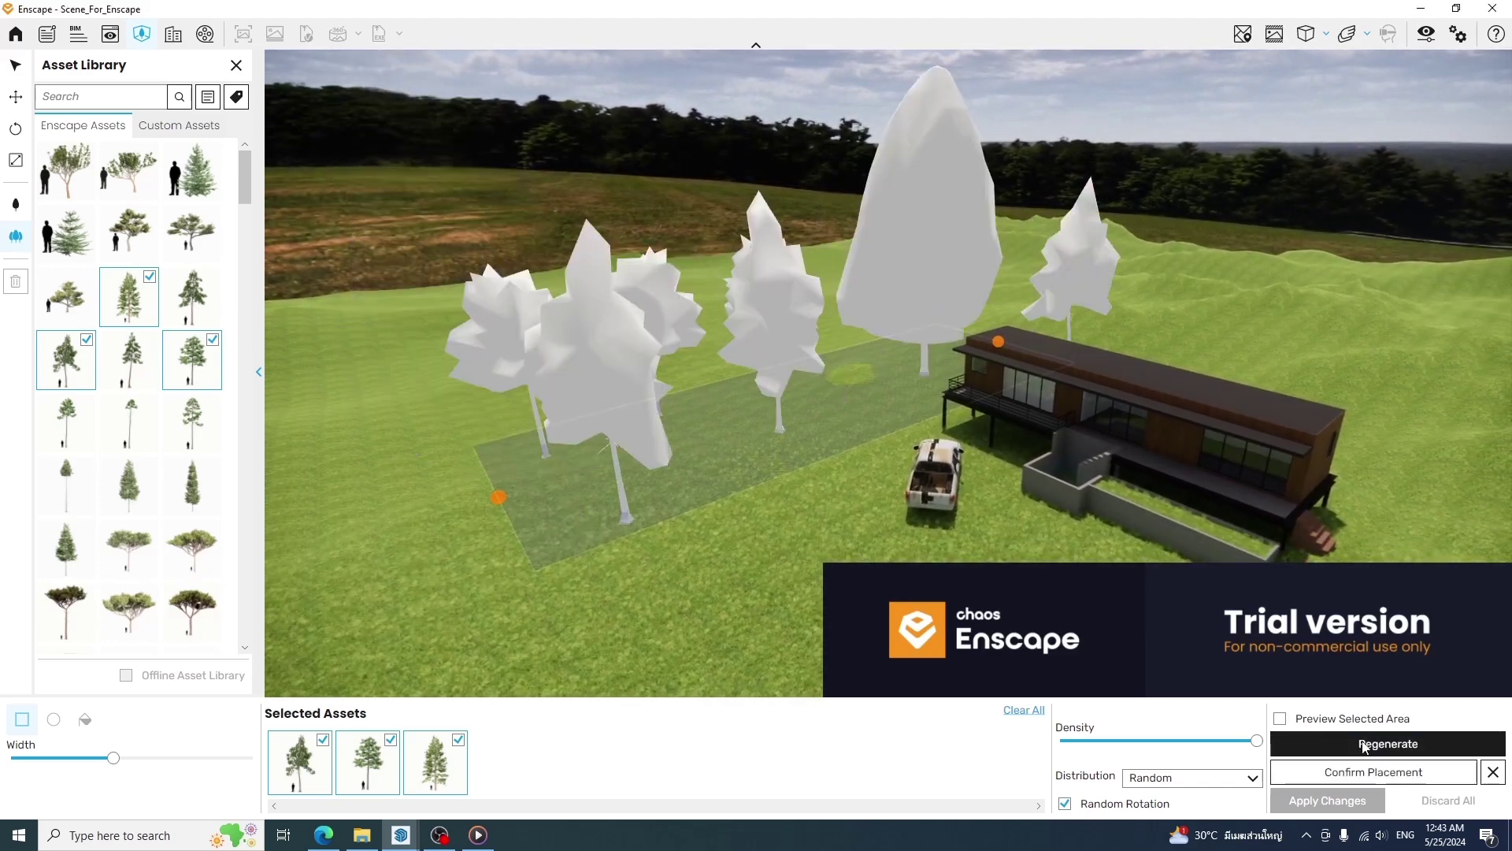
Preview the real trees in the selected area, confirm their placement and apply the changes
click(1279, 719)
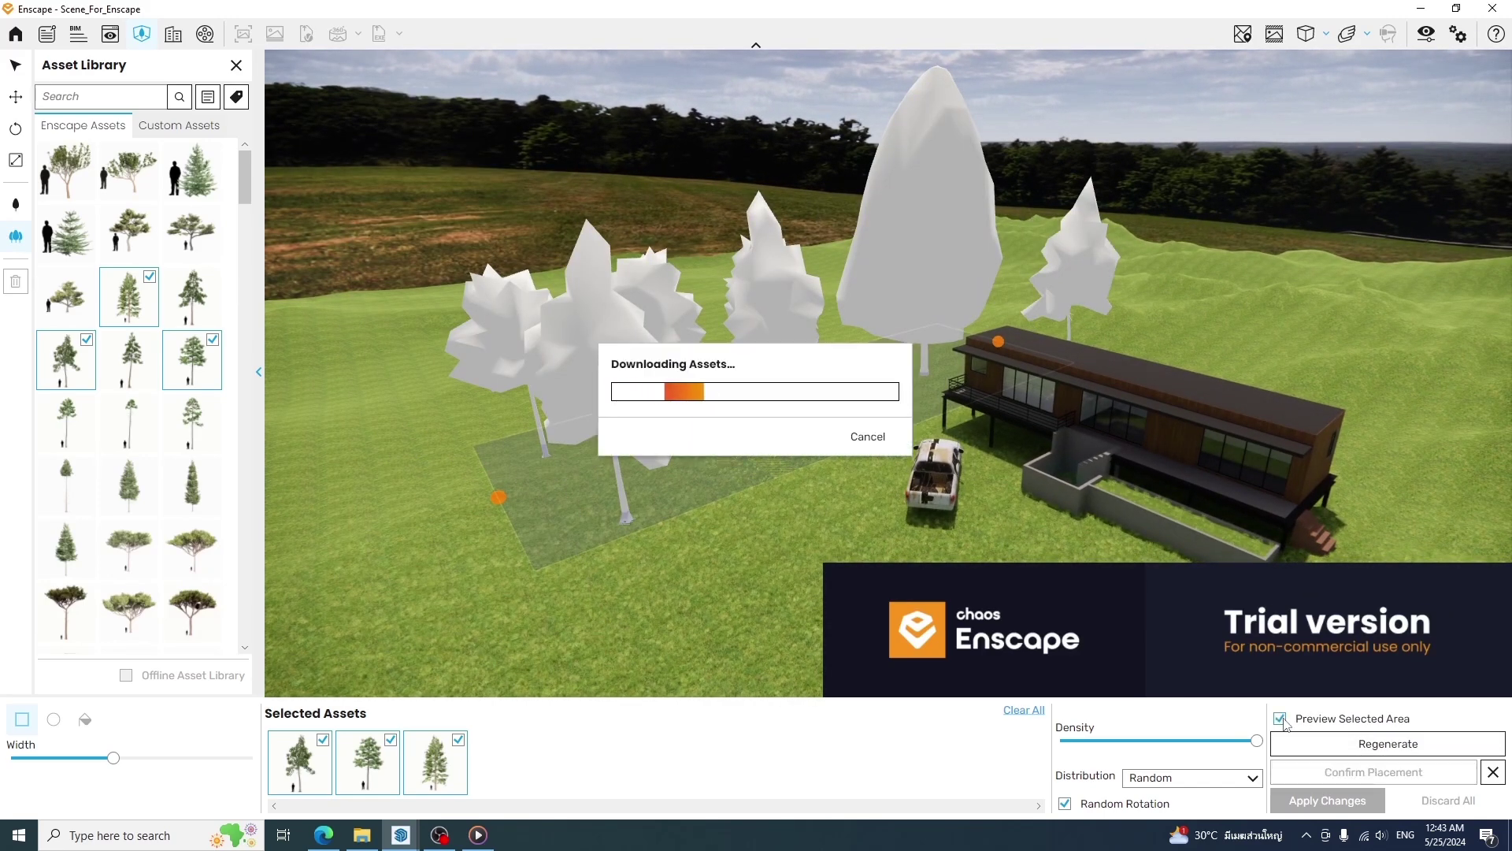
right_drag(773, 486, 801, 475)
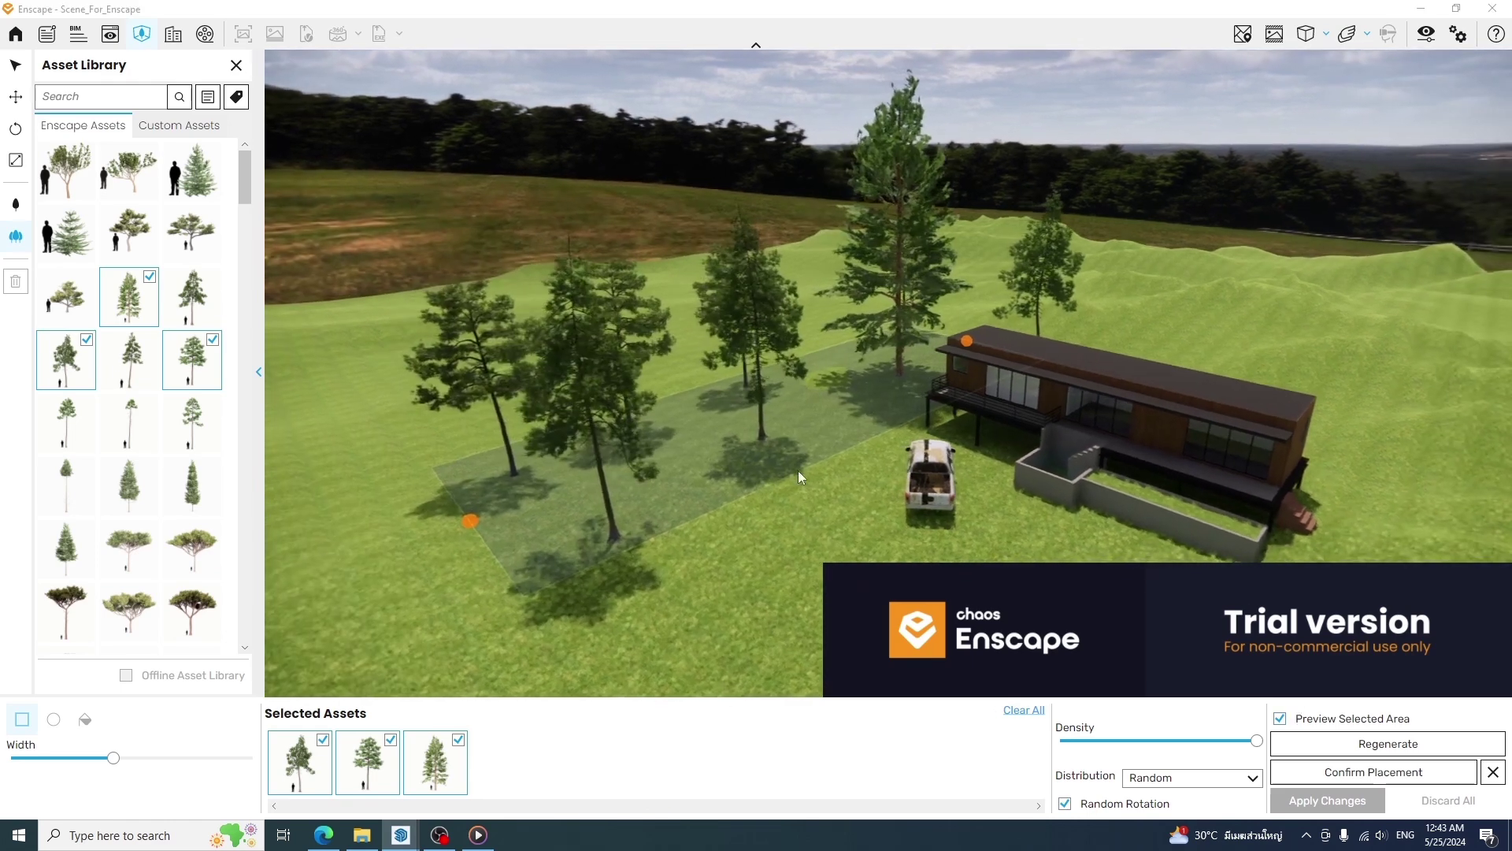
click(1364, 775)
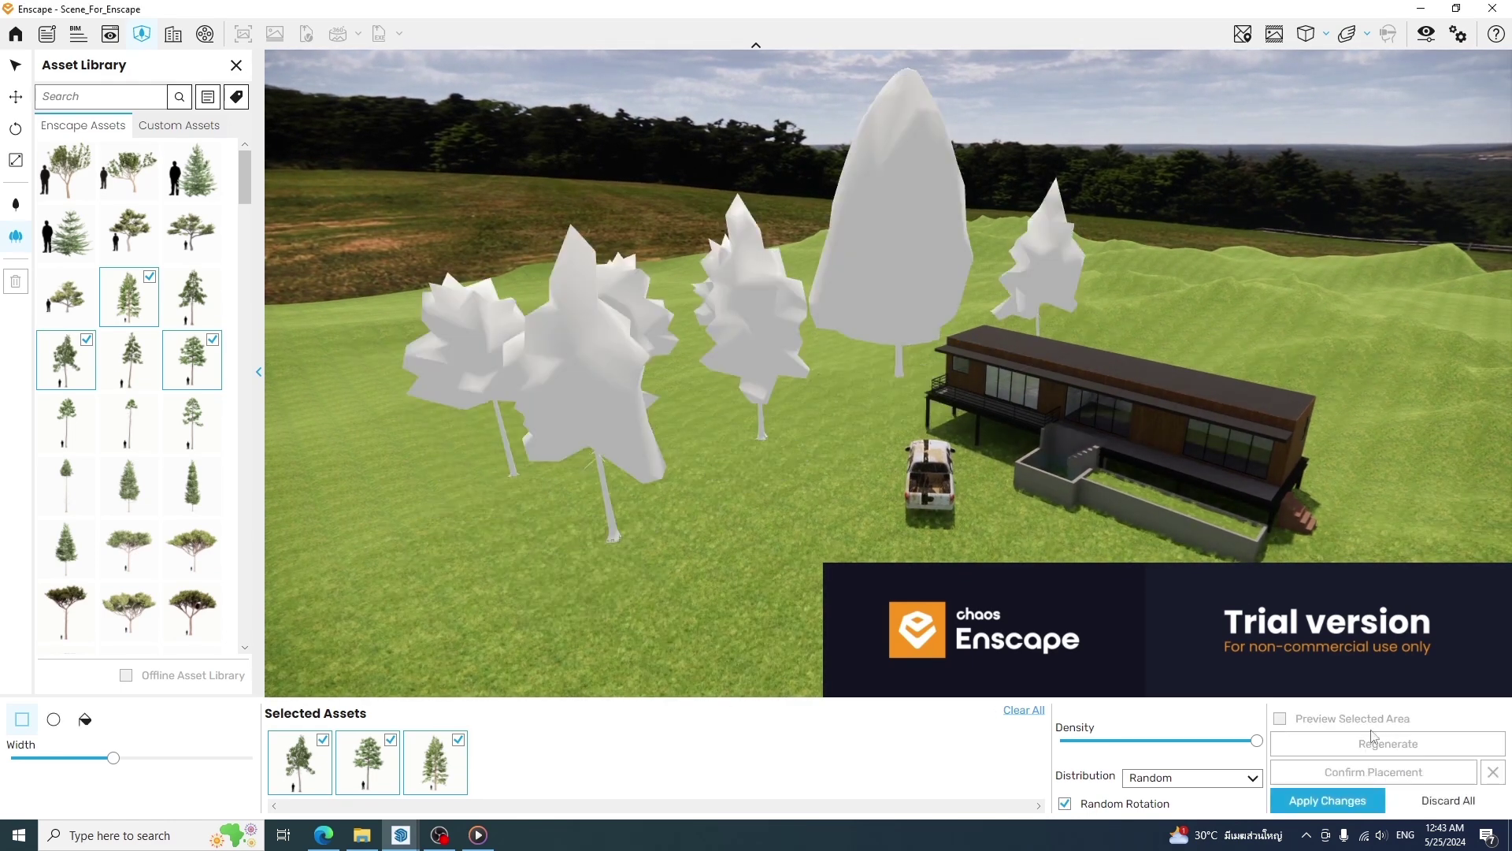
click(1329, 800)
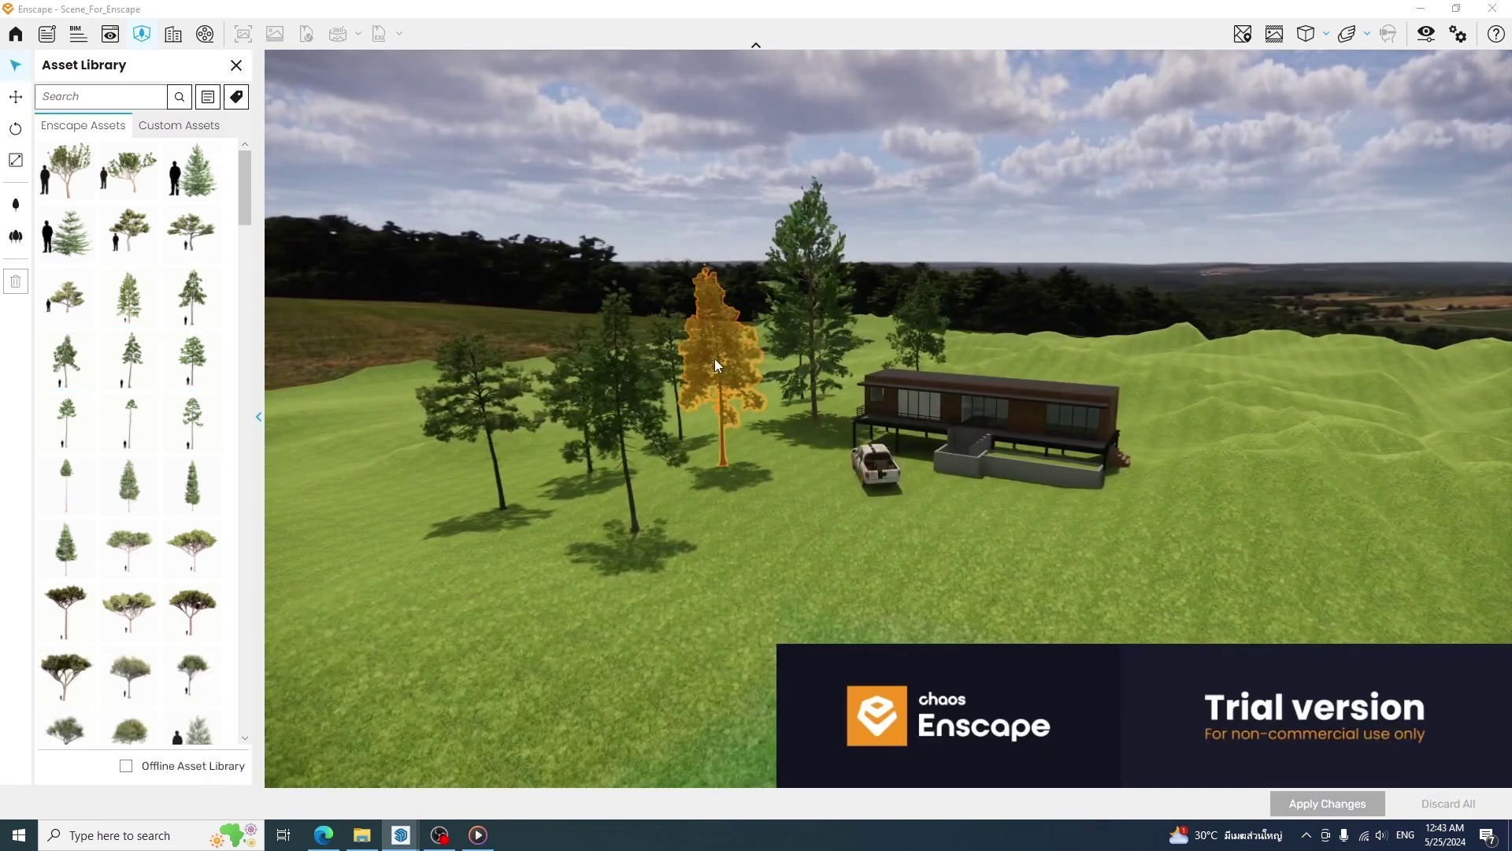
Delete the front tree, the tallest tree near the house and the small tree at the back of the group
click(715, 358)
click(618, 381)
key(Delete)
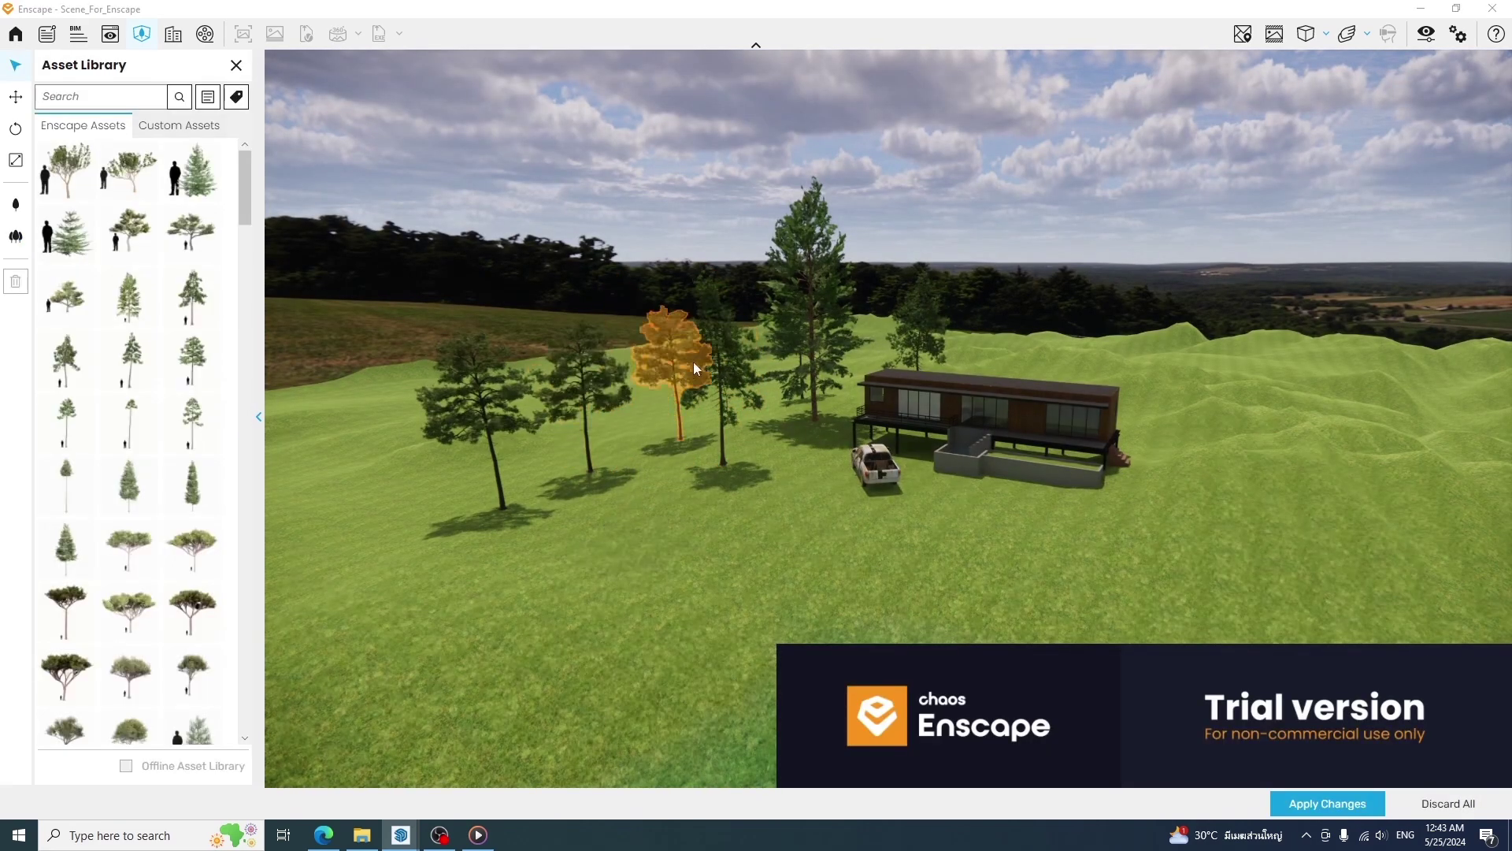
click(807, 307)
key(Delete)
click(718, 338)
click(673, 343)
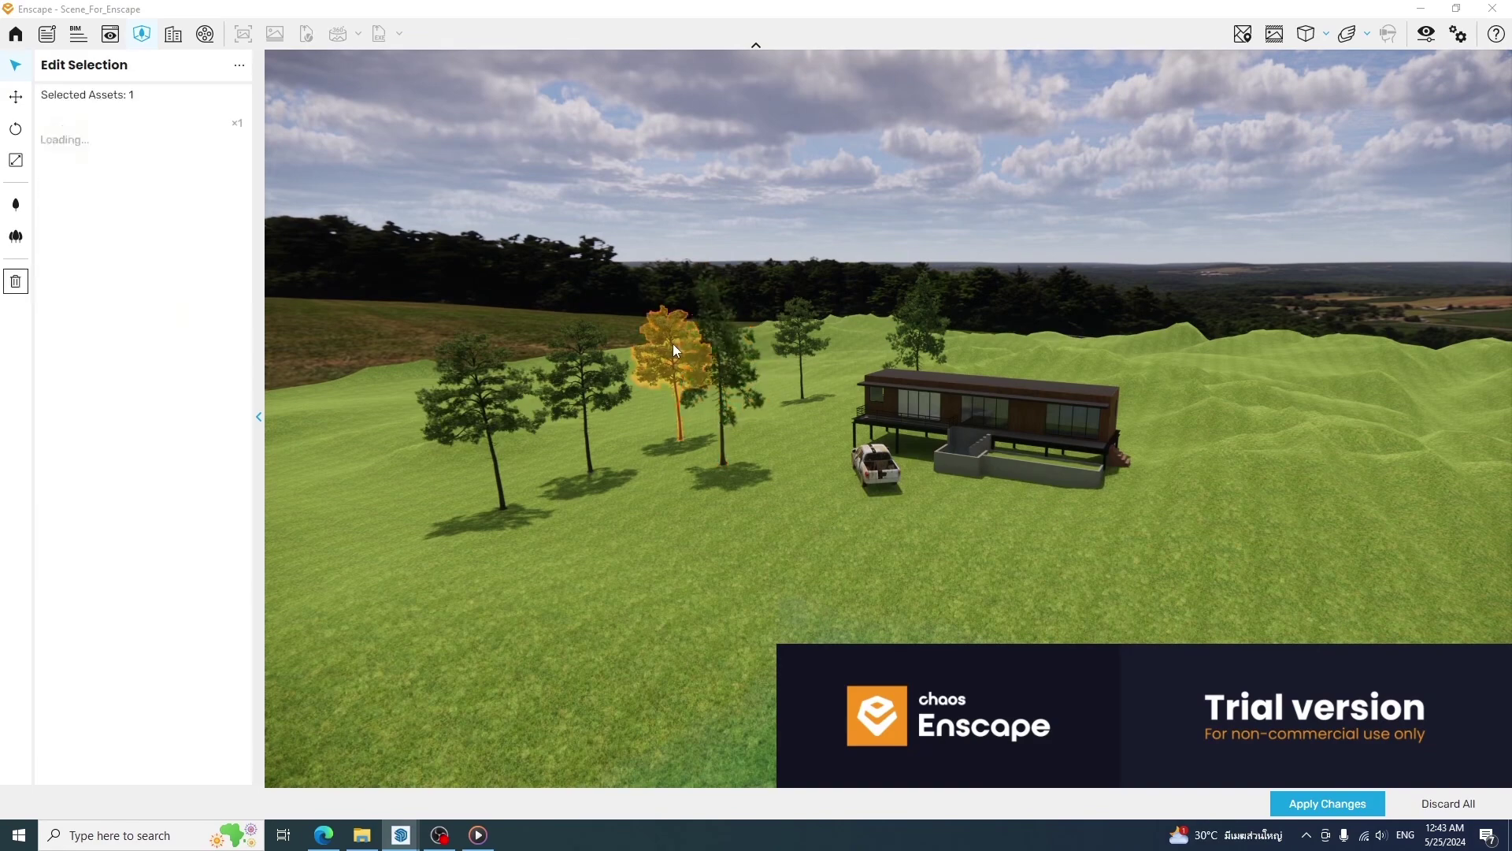
key(Delete)
Move the middle tree to a new spot on the lawn beside the truck and apply the changes
click(710, 361)
drag(711, 360, 801, 362)
scroll(809, 471, up, 5)
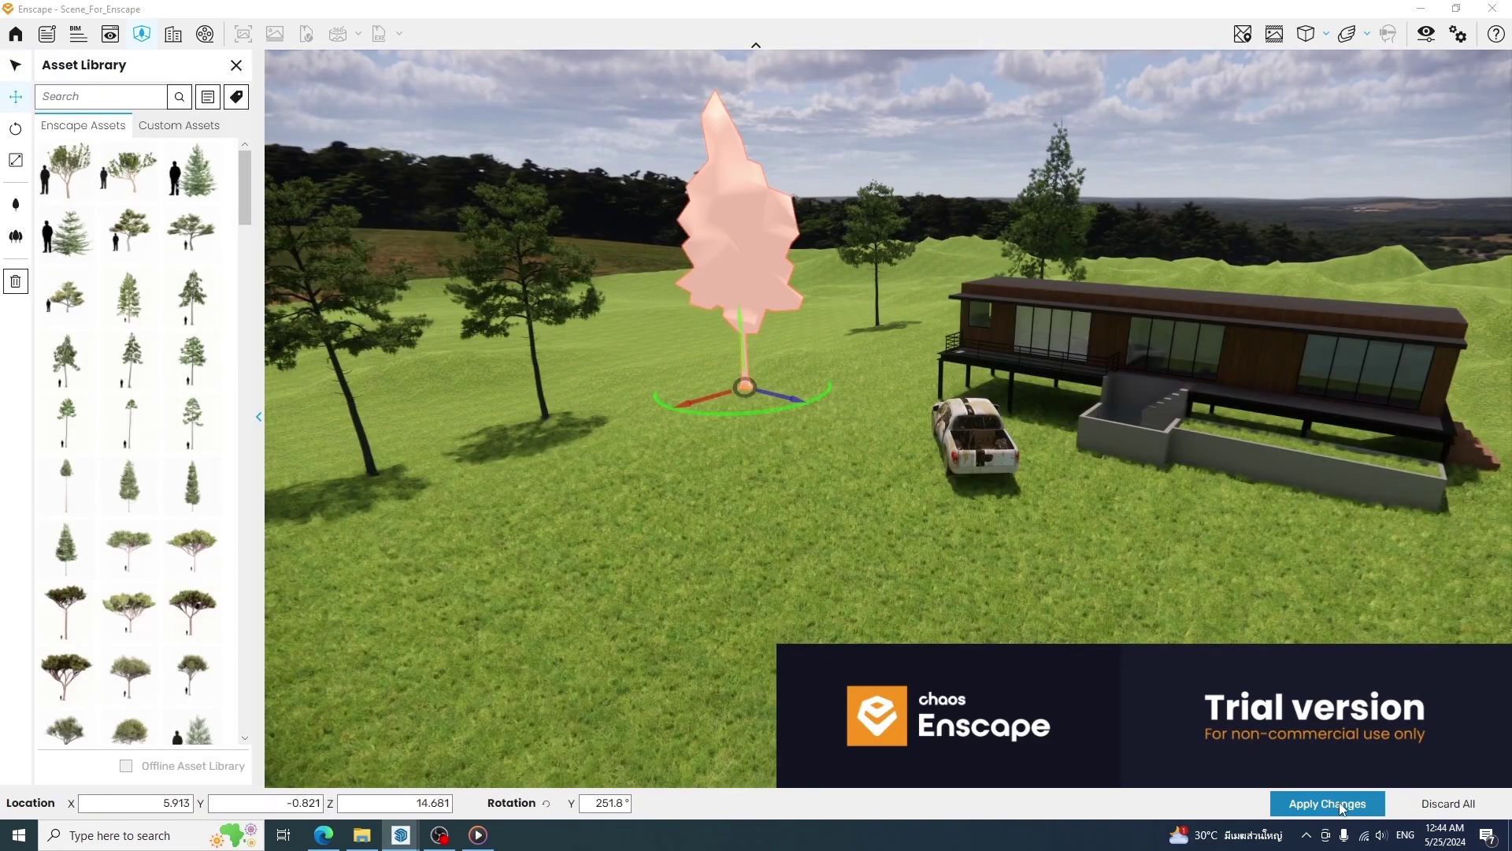
click(1327, 803)
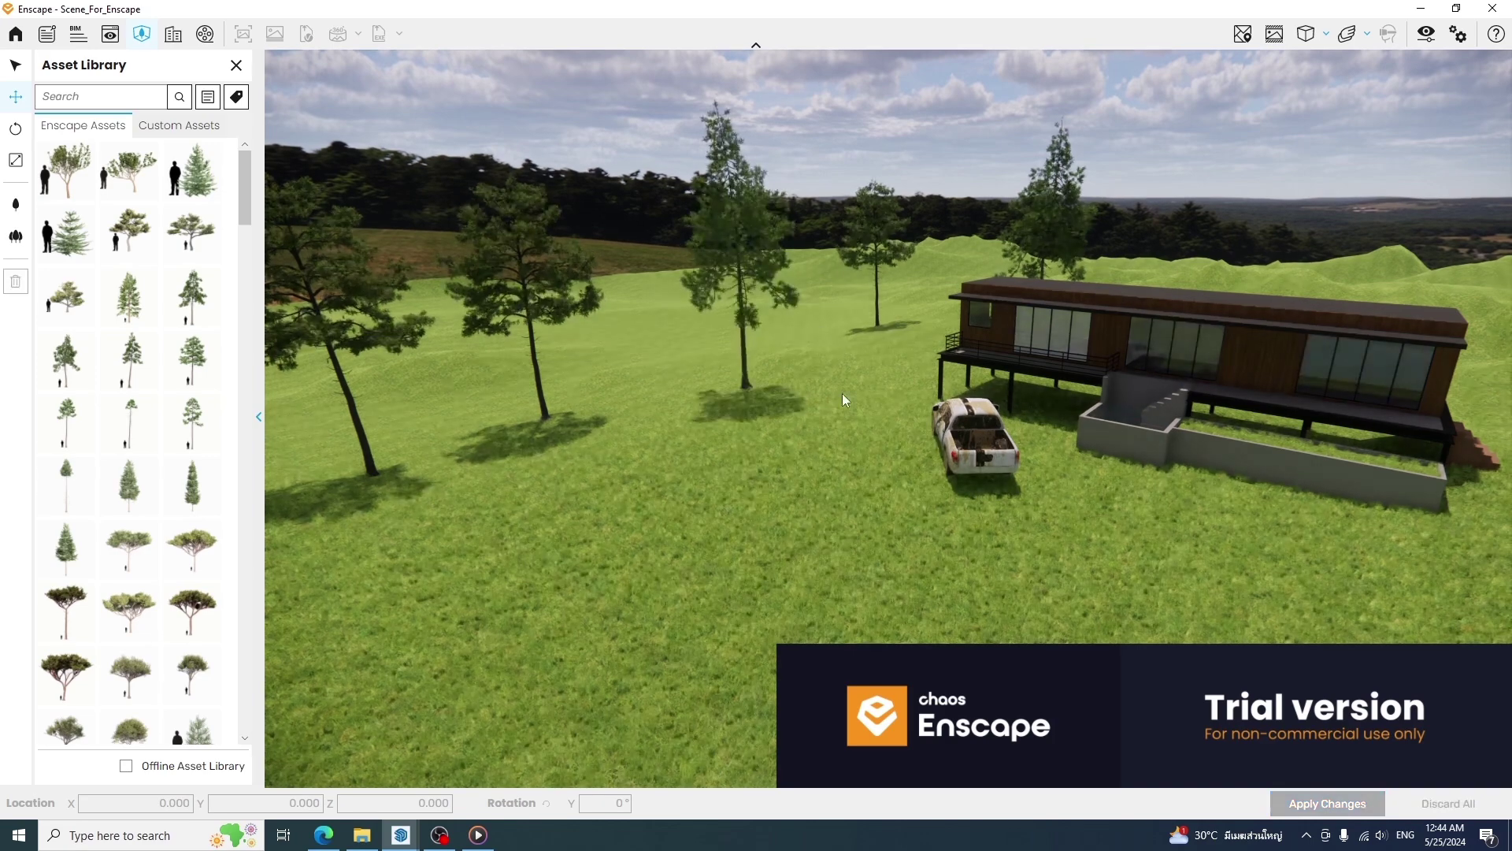
Place the three selected conifers in a circular area on the lawn beside the truck, preview them and apply the changes
key(w)
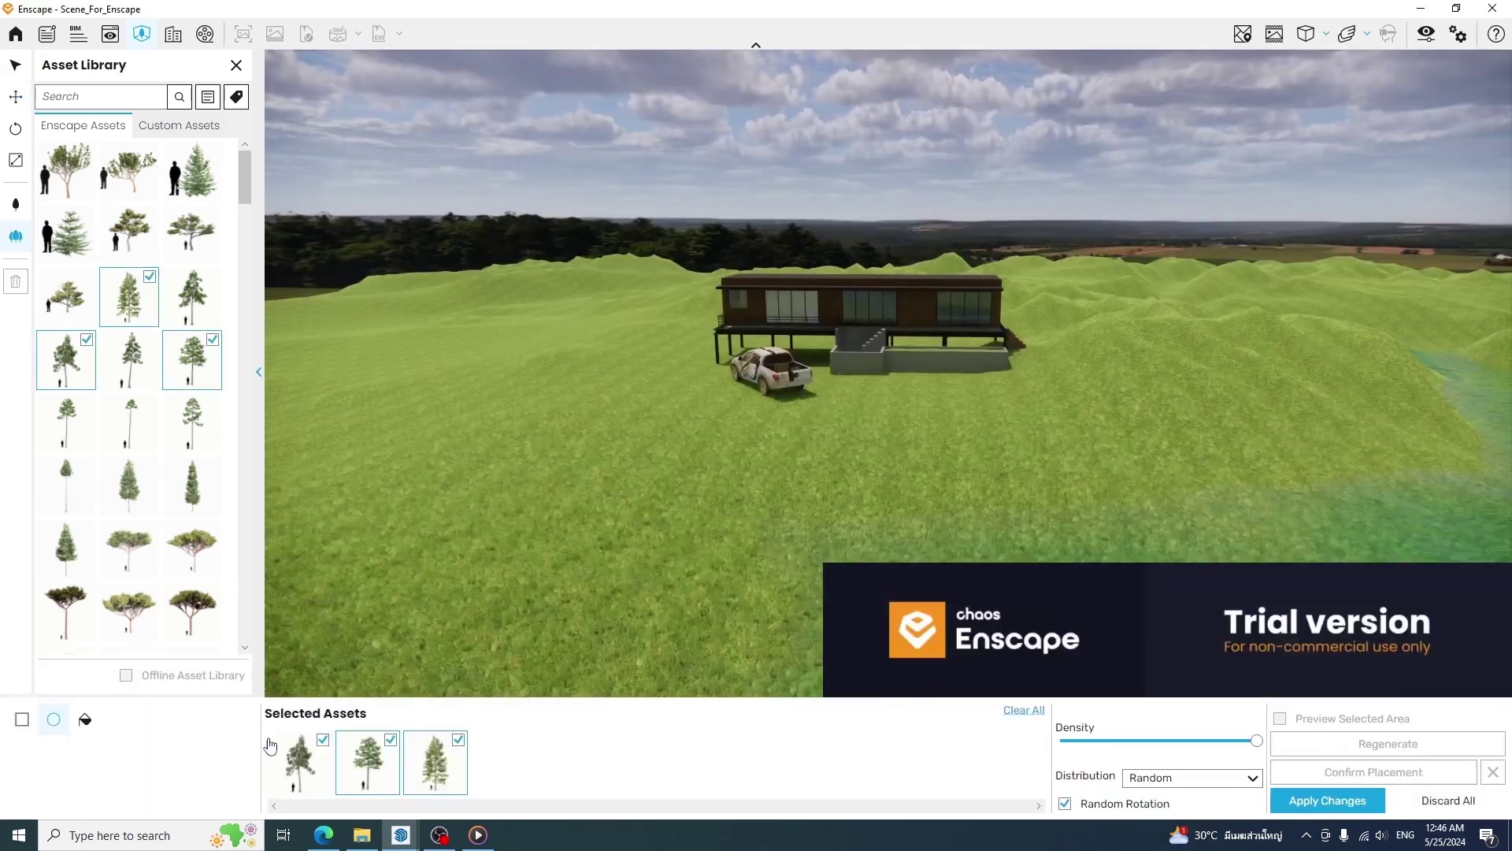
click(55, 721)
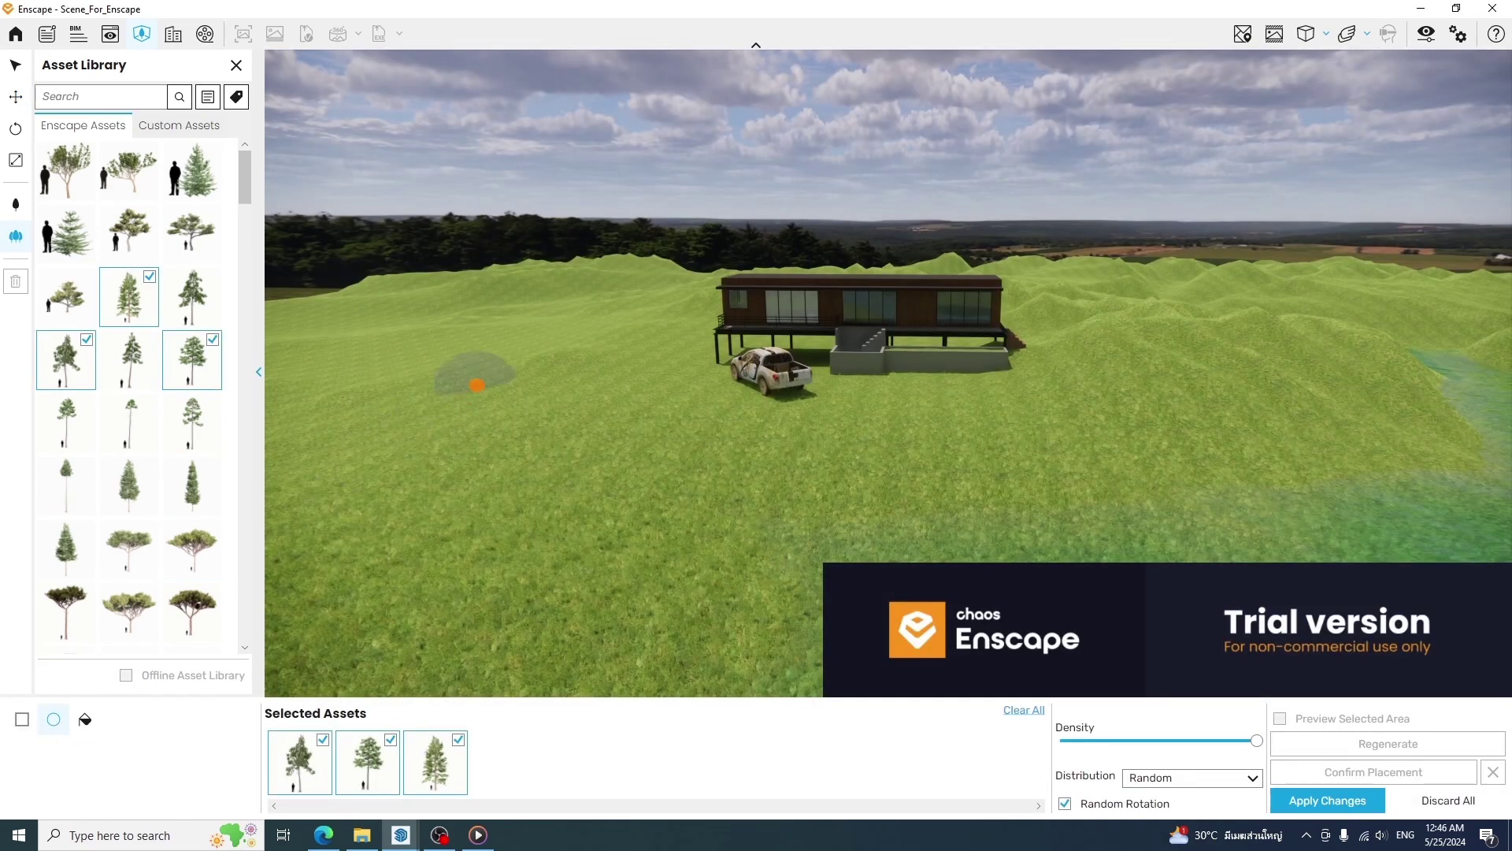
drag(532, 367, 540, 439)
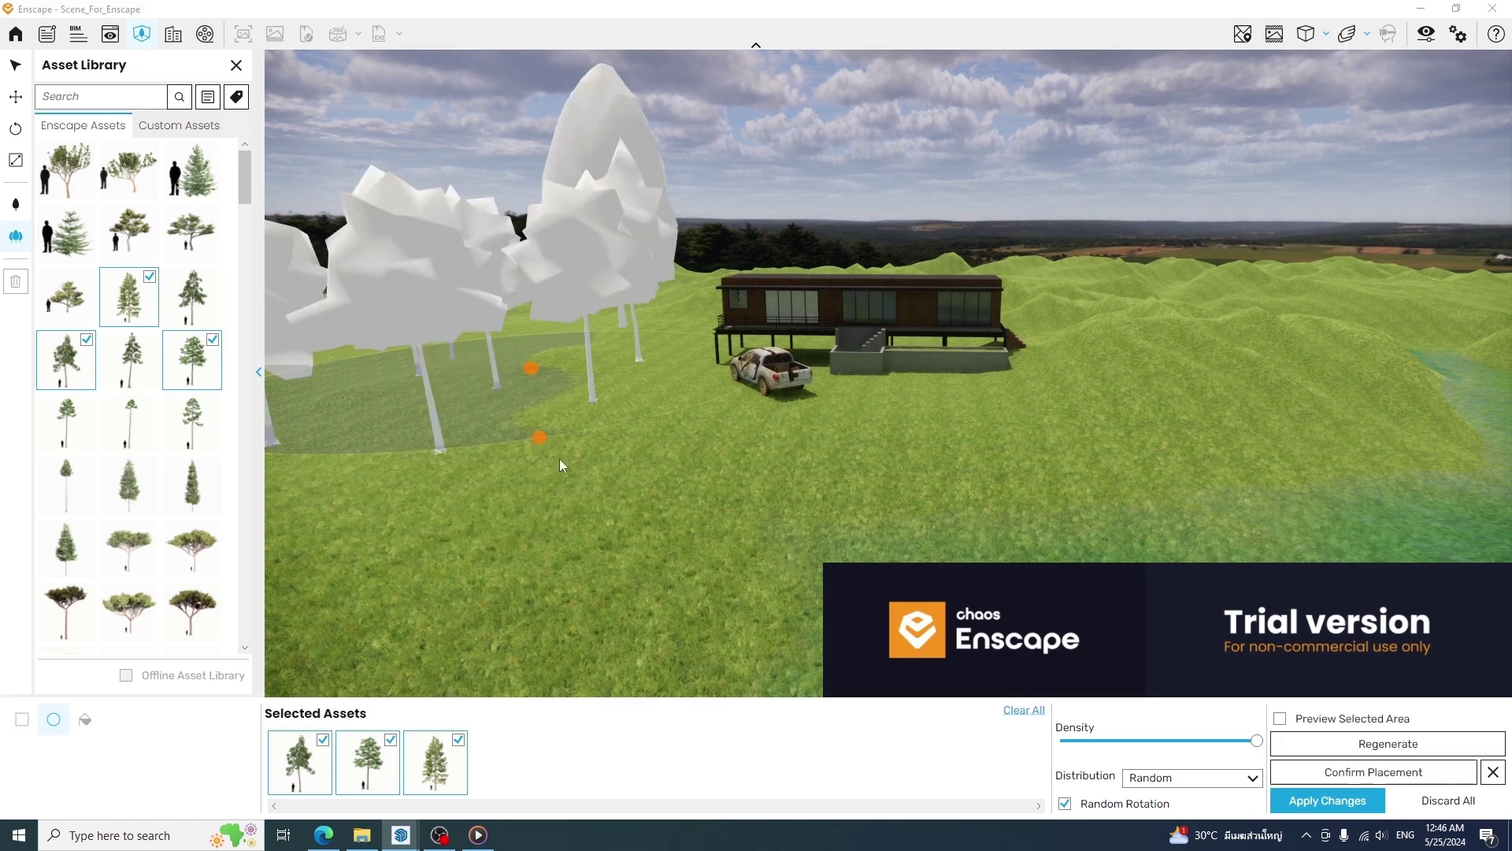
click(1279, 719)
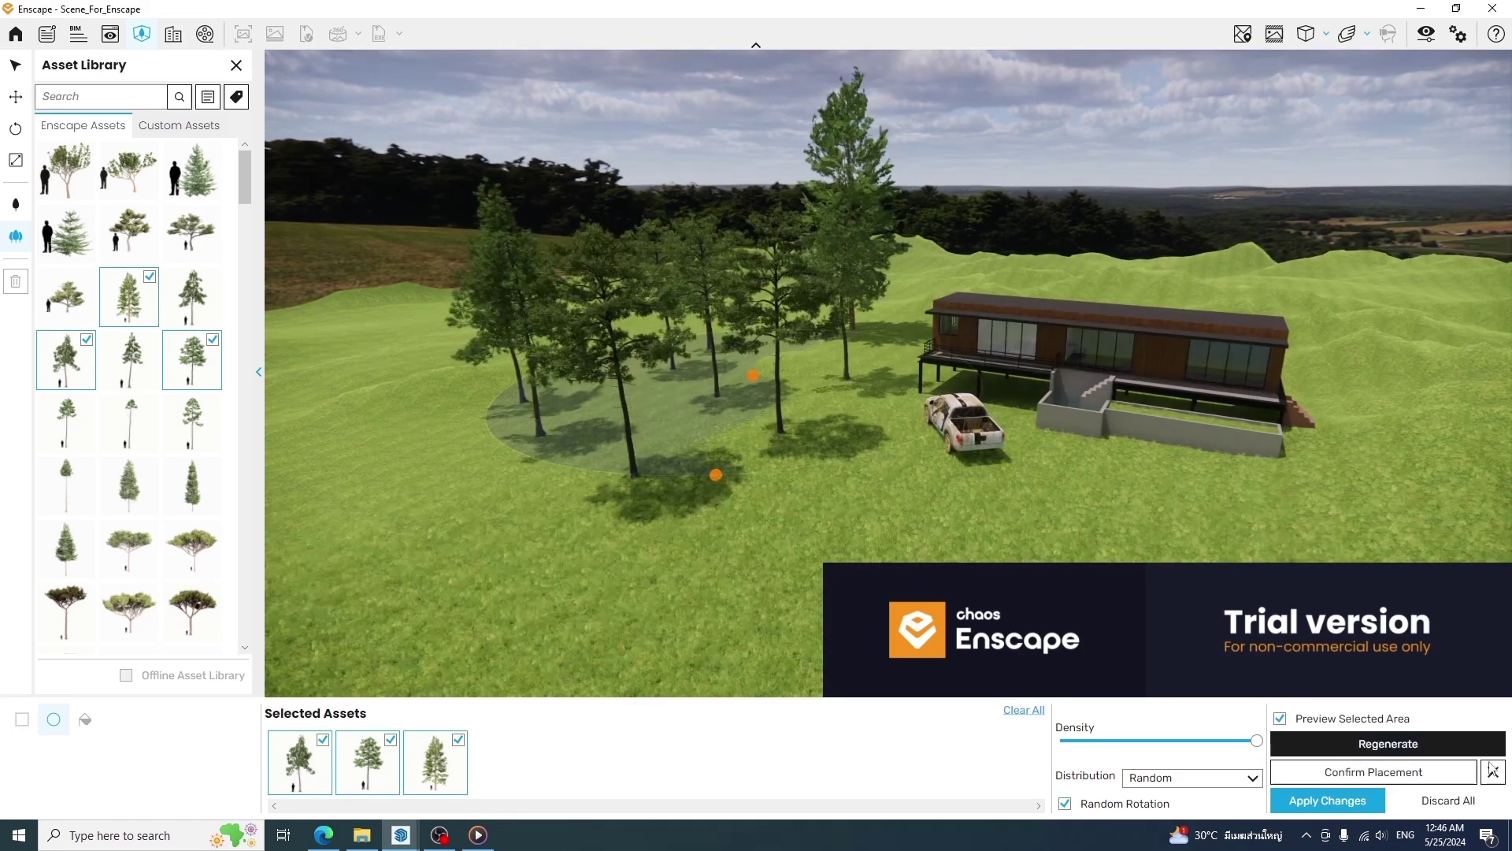
click(1312, 809)
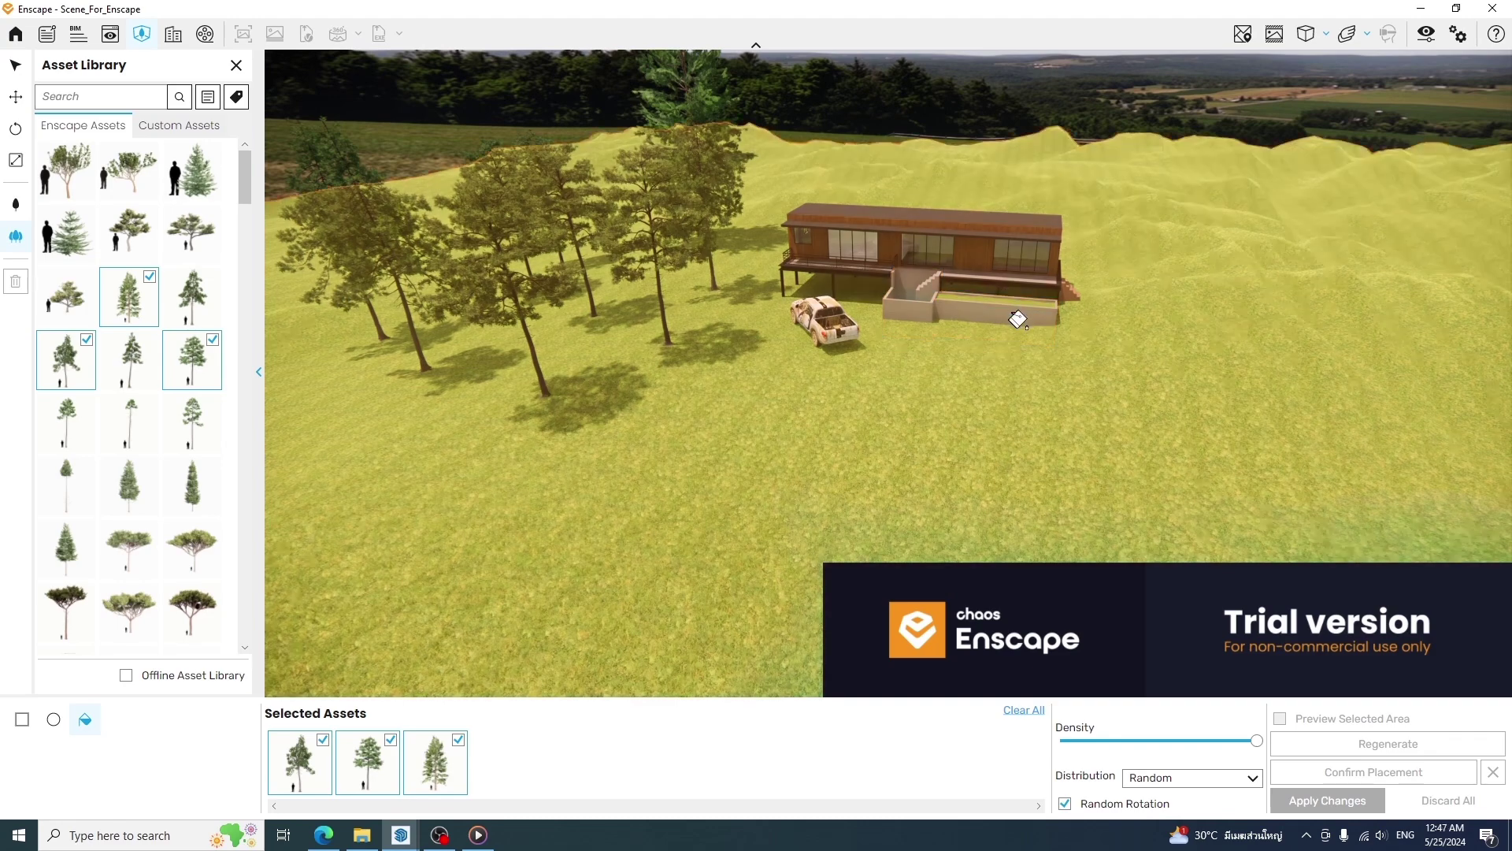
Fill the whole terrain with the three selected conifers using Jitter distribution at maximum density, preview them, confirm the placement and apply the changes
click(667, 527)
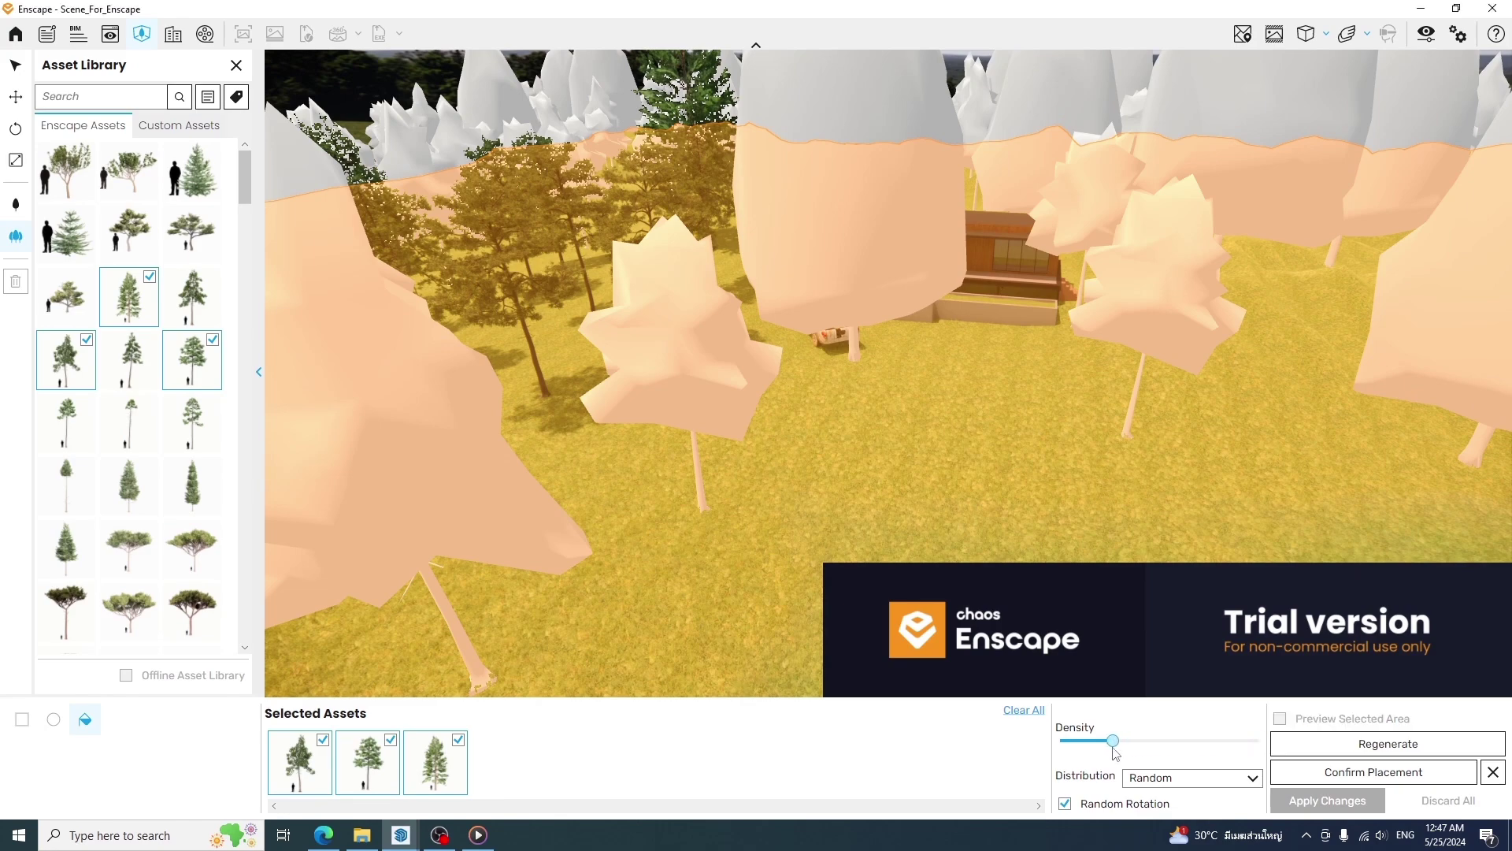
click(1252, 778)
click(1150, 736)
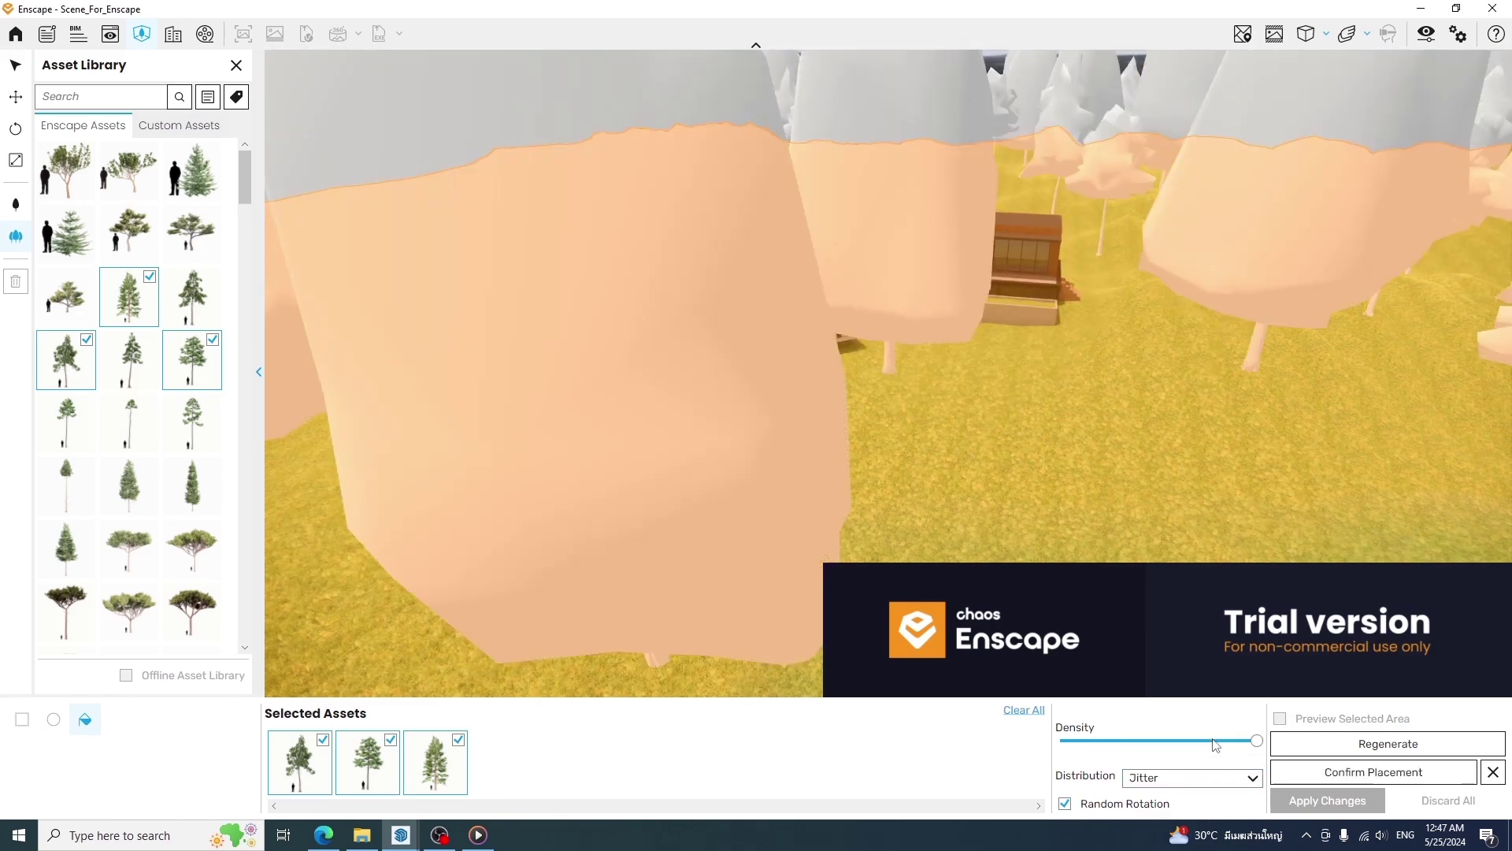
click(1303, 719)
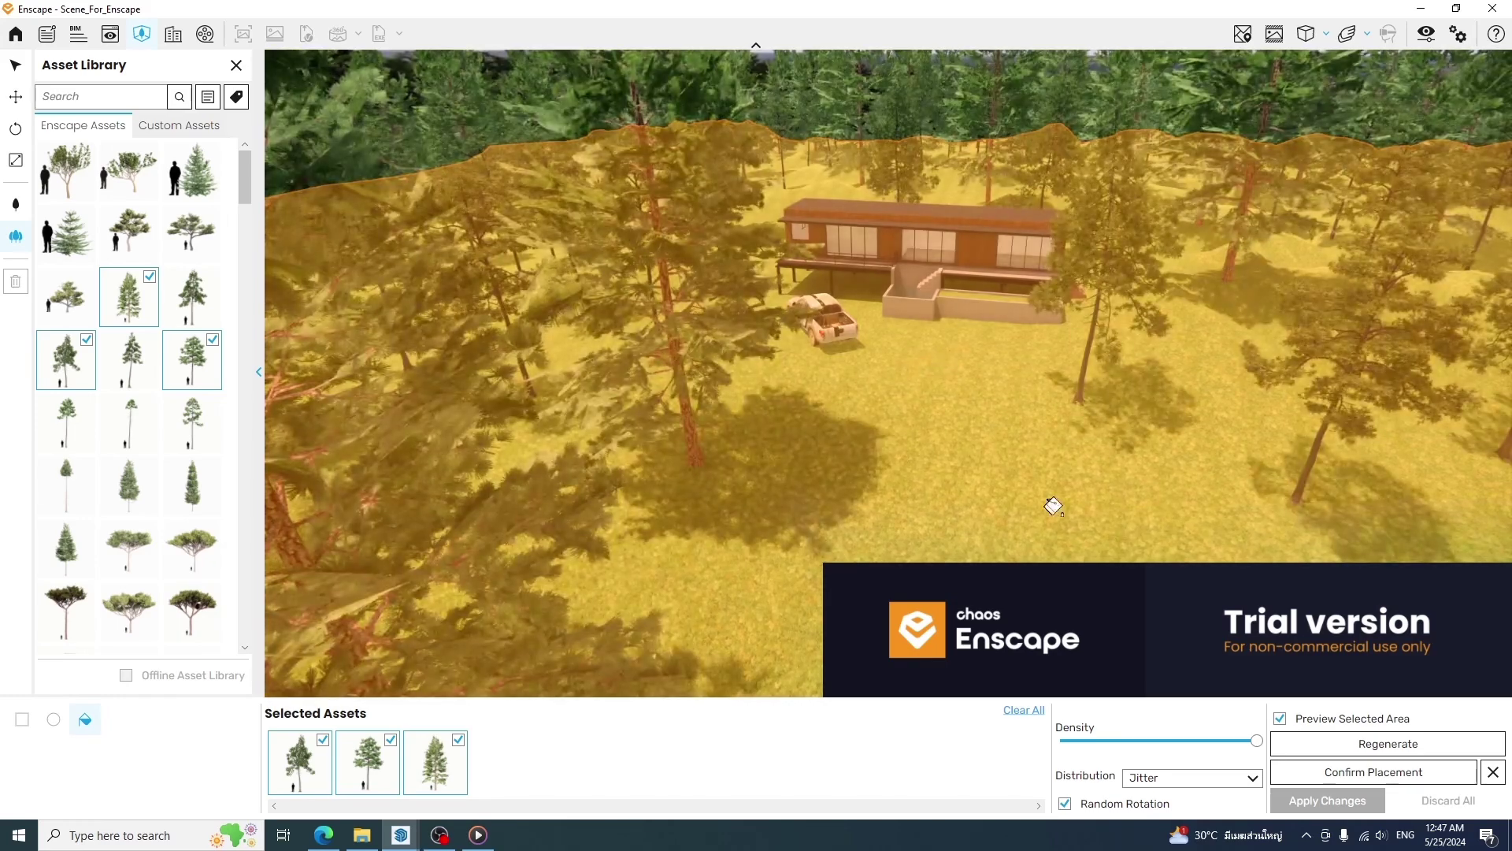
click(1383, 778)
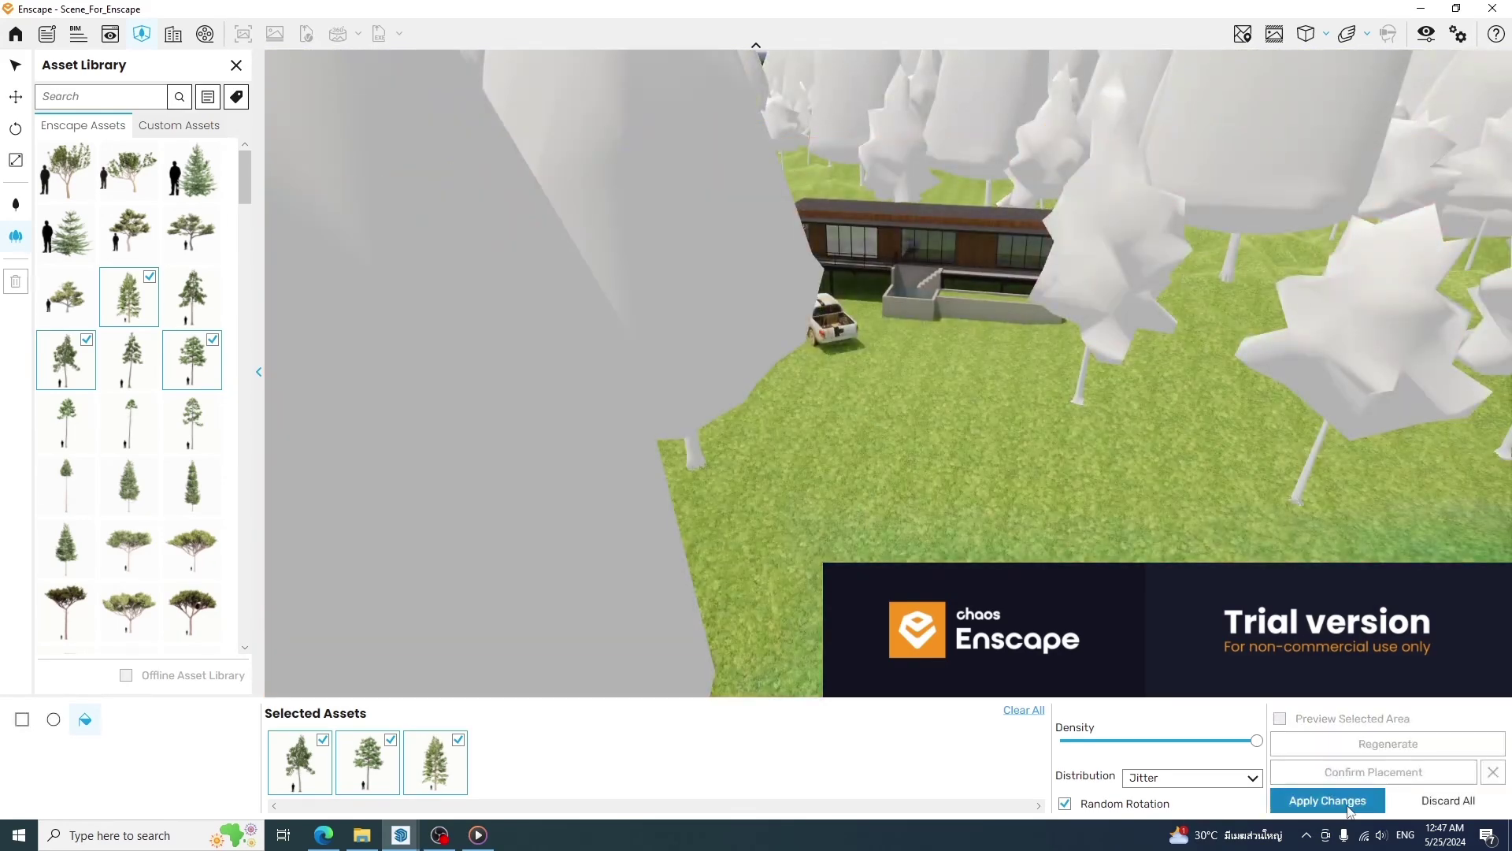
click(1347, 805)
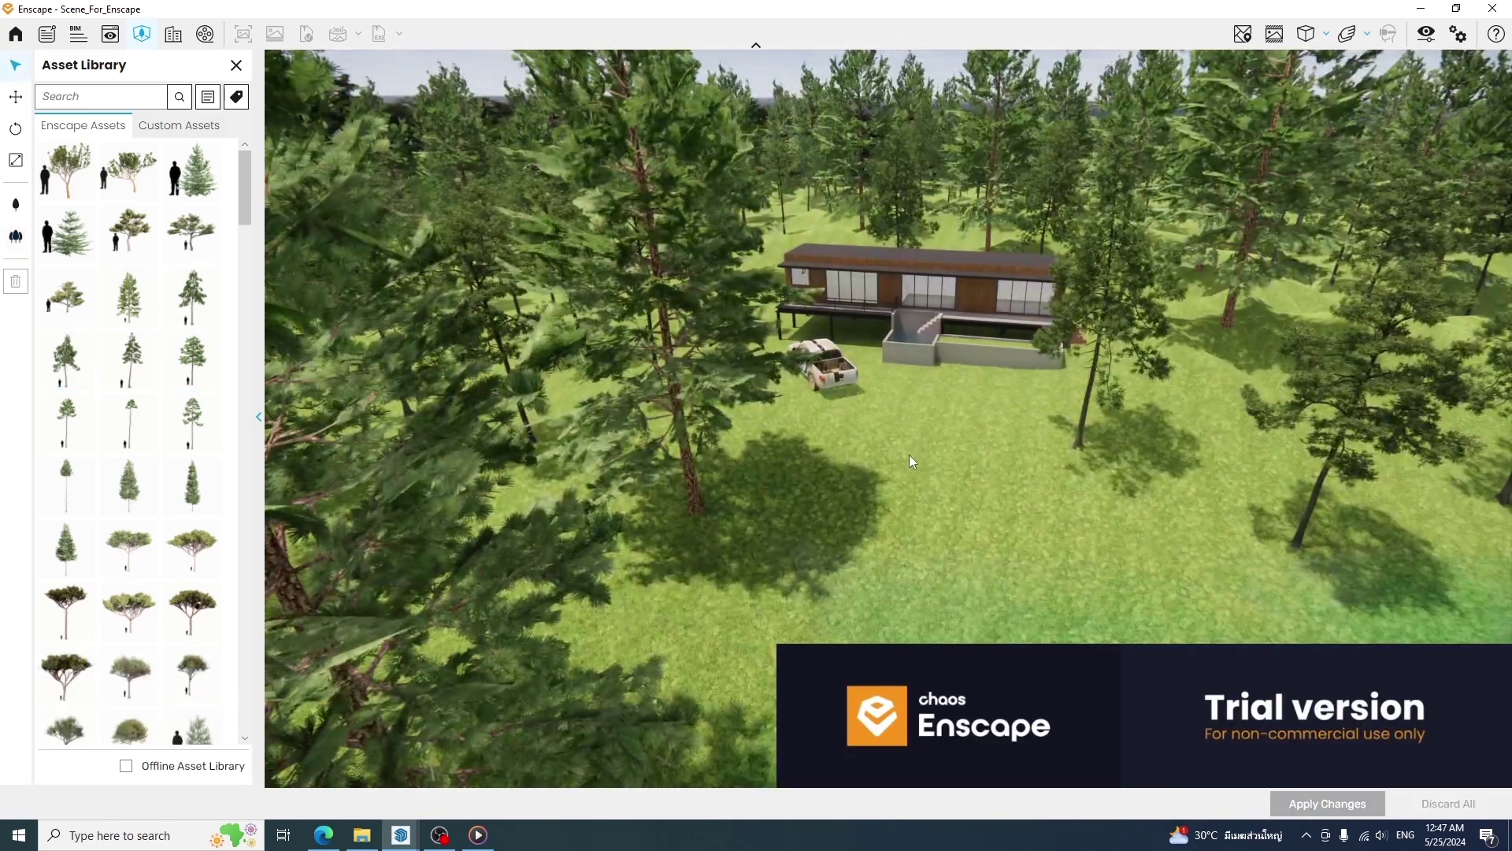
Fill the raised grass planter in front of the house with the four selected shrubs
drag(909, 462, 911, 498)
key(w)
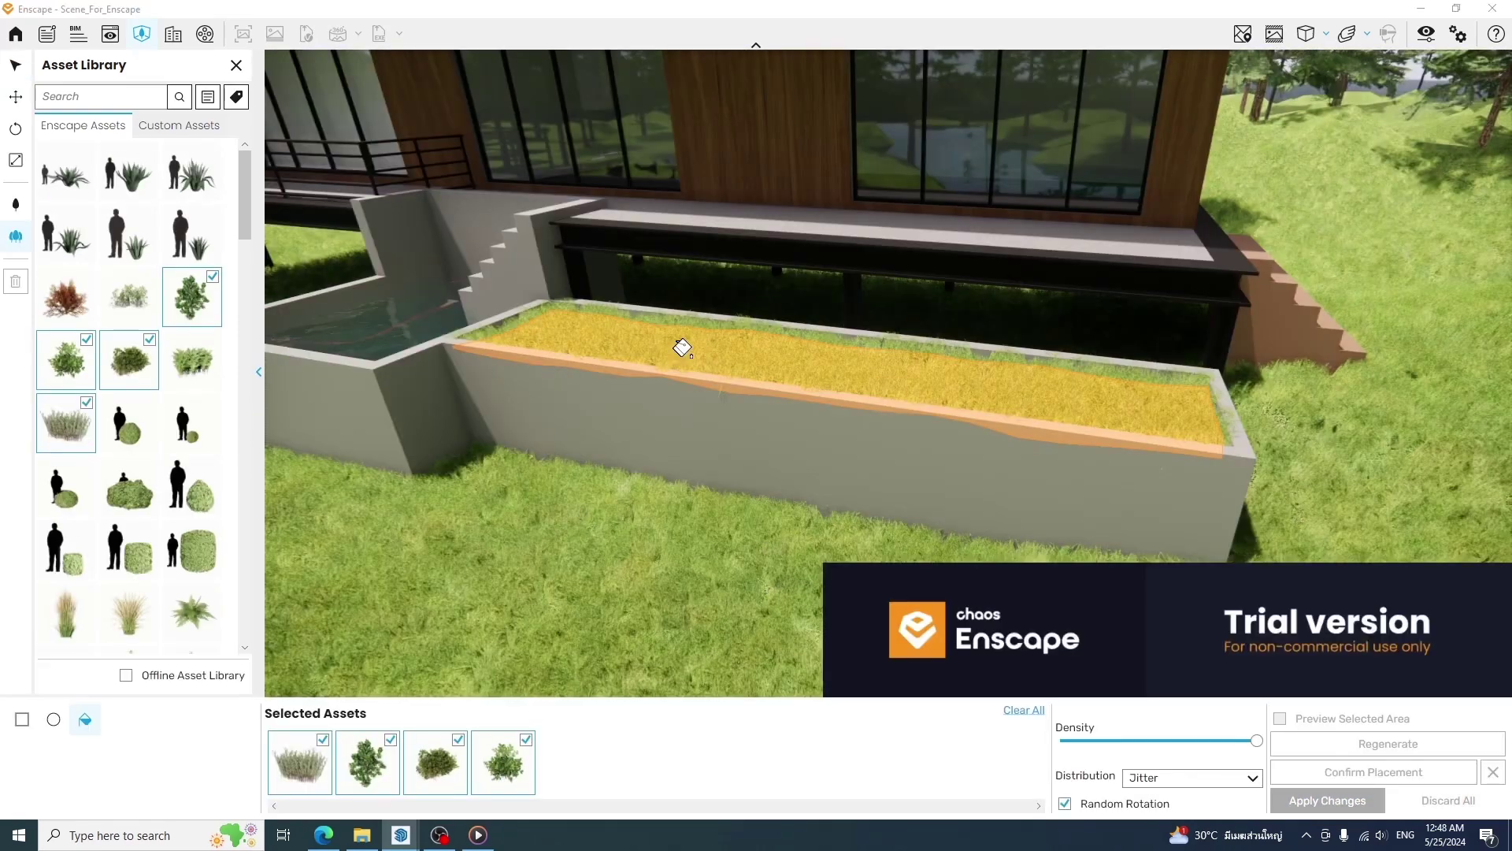
click(682, 347)
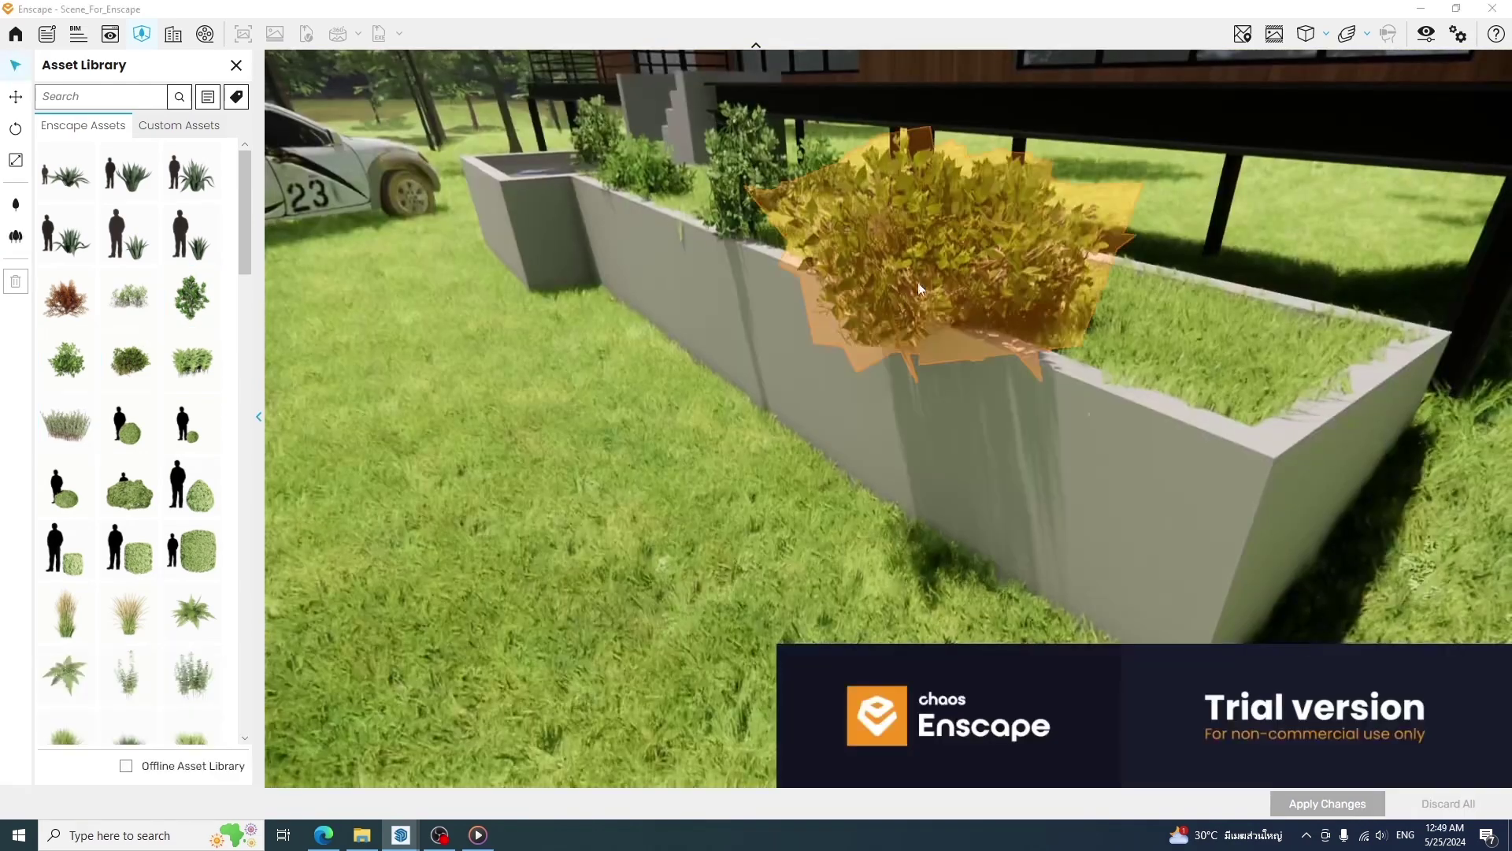
Select the large leafy bush in the planter and move it to a new spot along the bed
click(919, 281)
click(13, 104)
drag(913, 303, 991, 319)
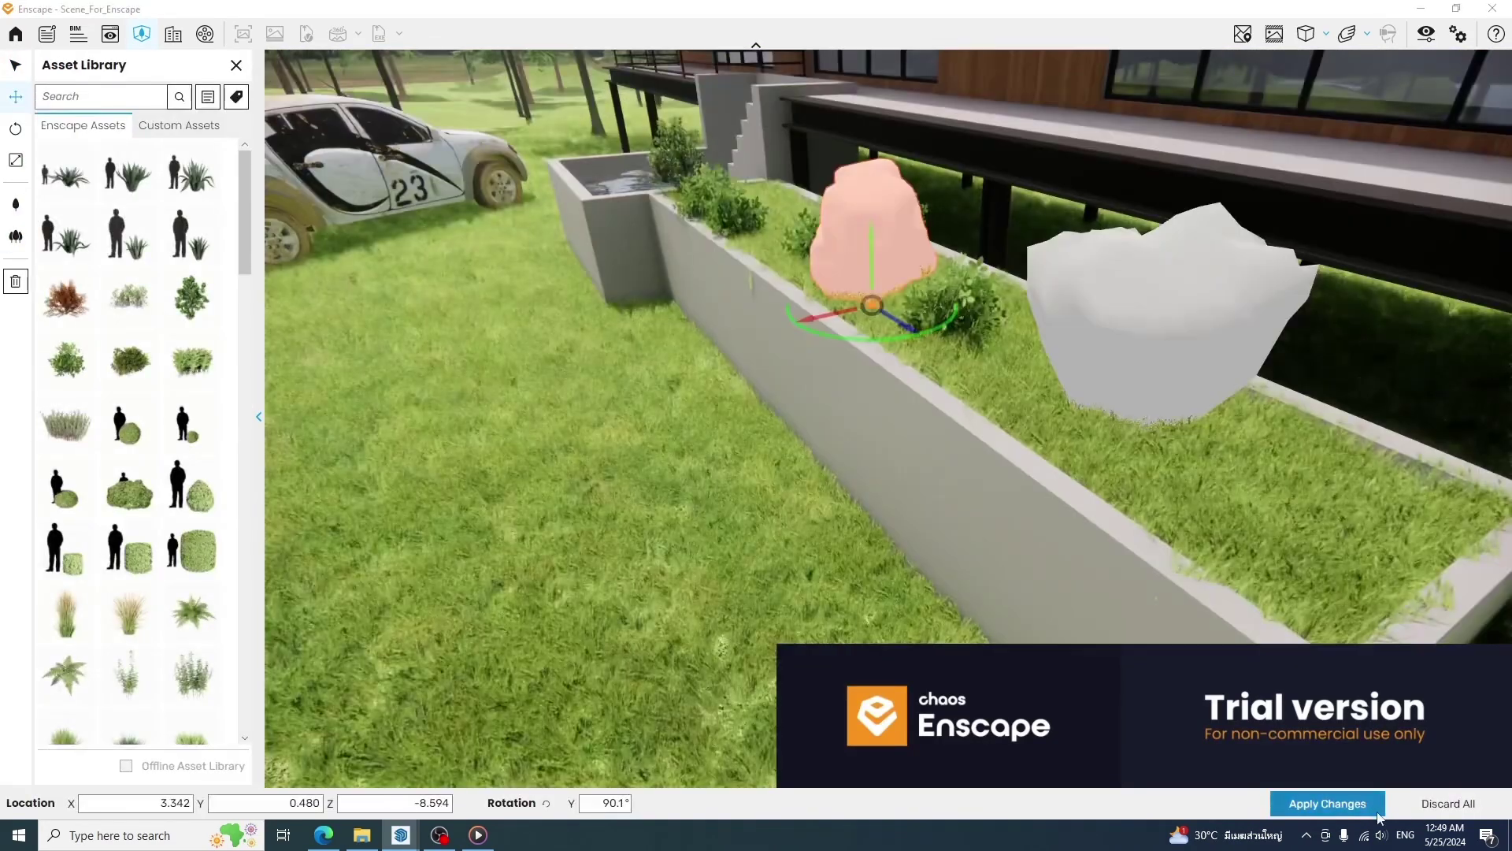
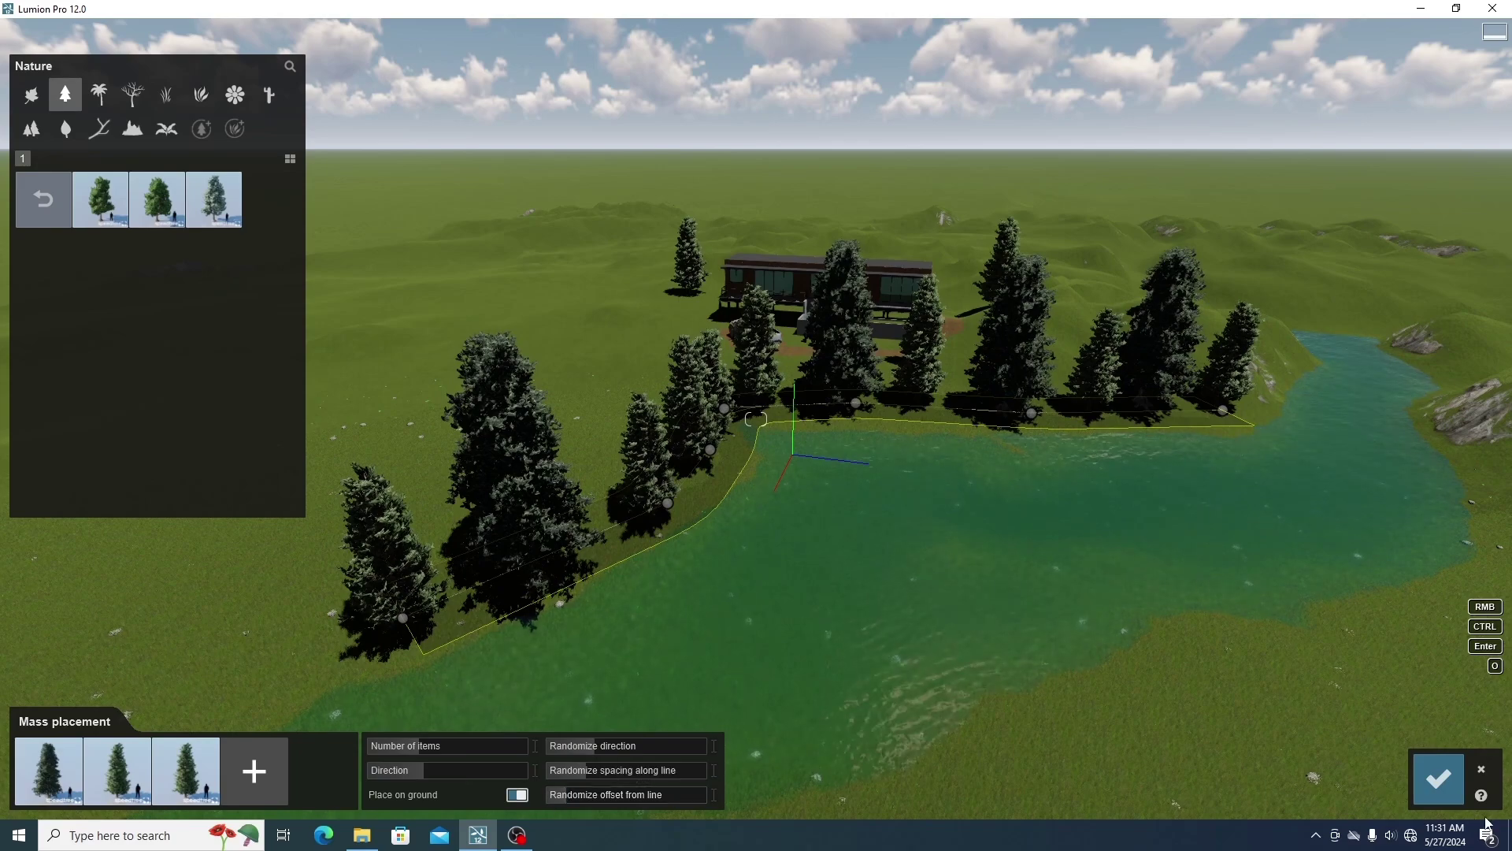
Switch to Lumion and confirm the mass placement of the conifers along the lakeshore
click(1436, 796)
key(w)
right_drag(790, 479, 842, 323)
key(w)
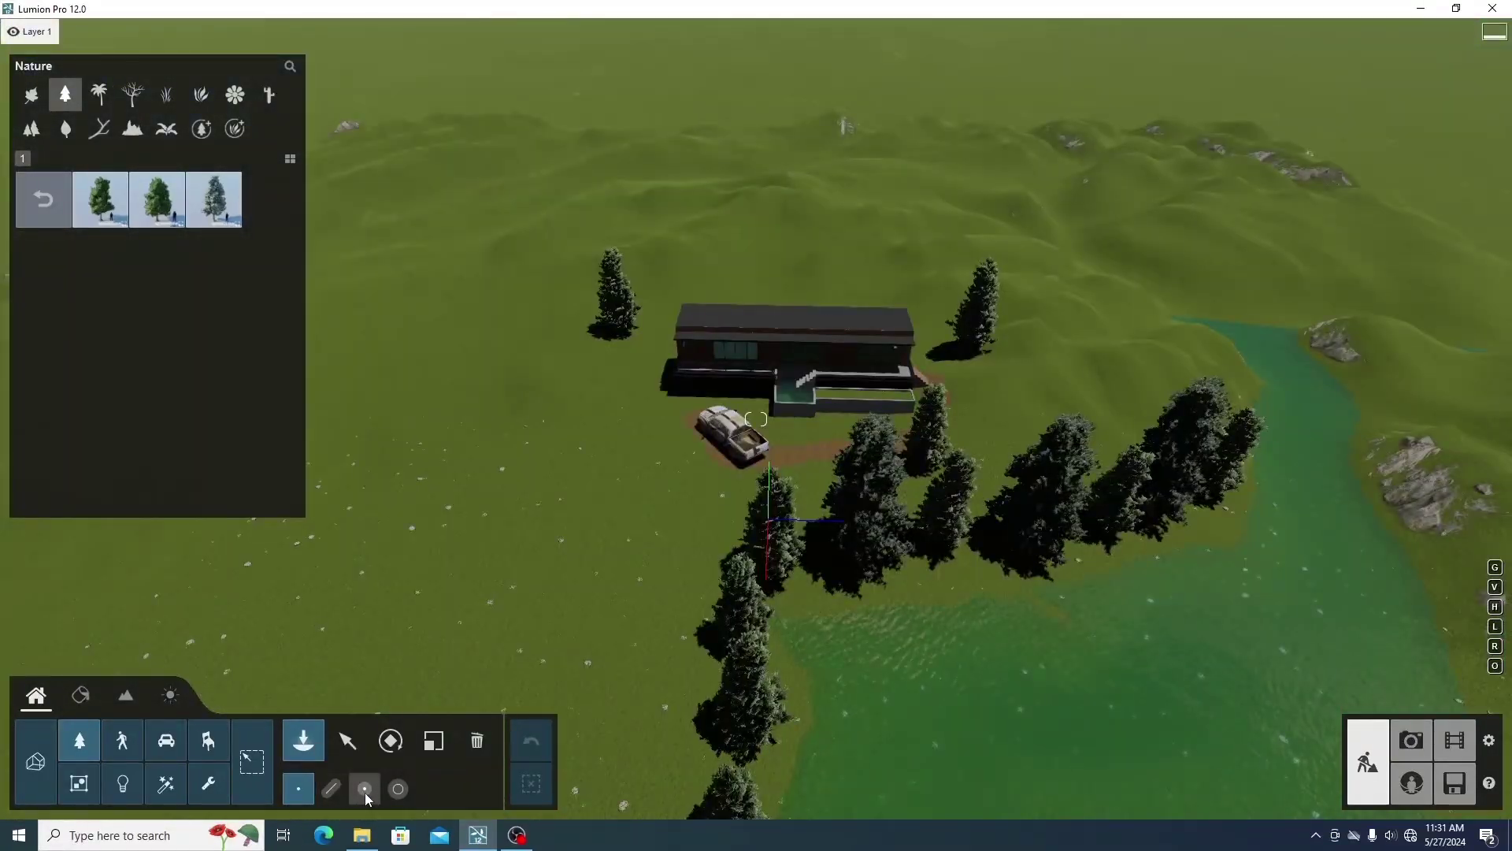
Place clusters of Christmas Scotch Pine RT on the lawn beside the truck and behind the house
click(365, 791)
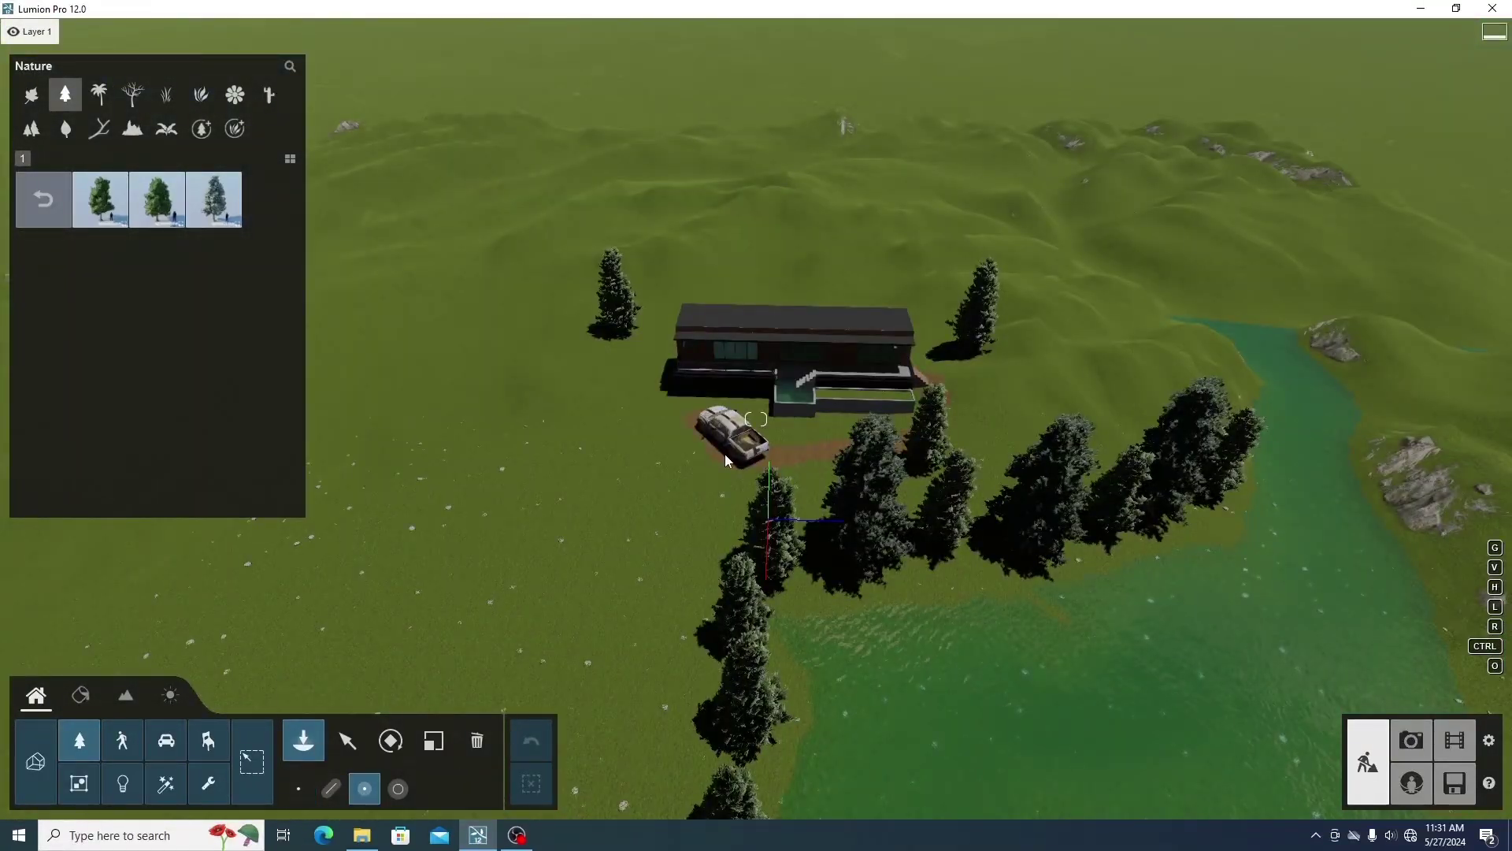
click(213, 256)
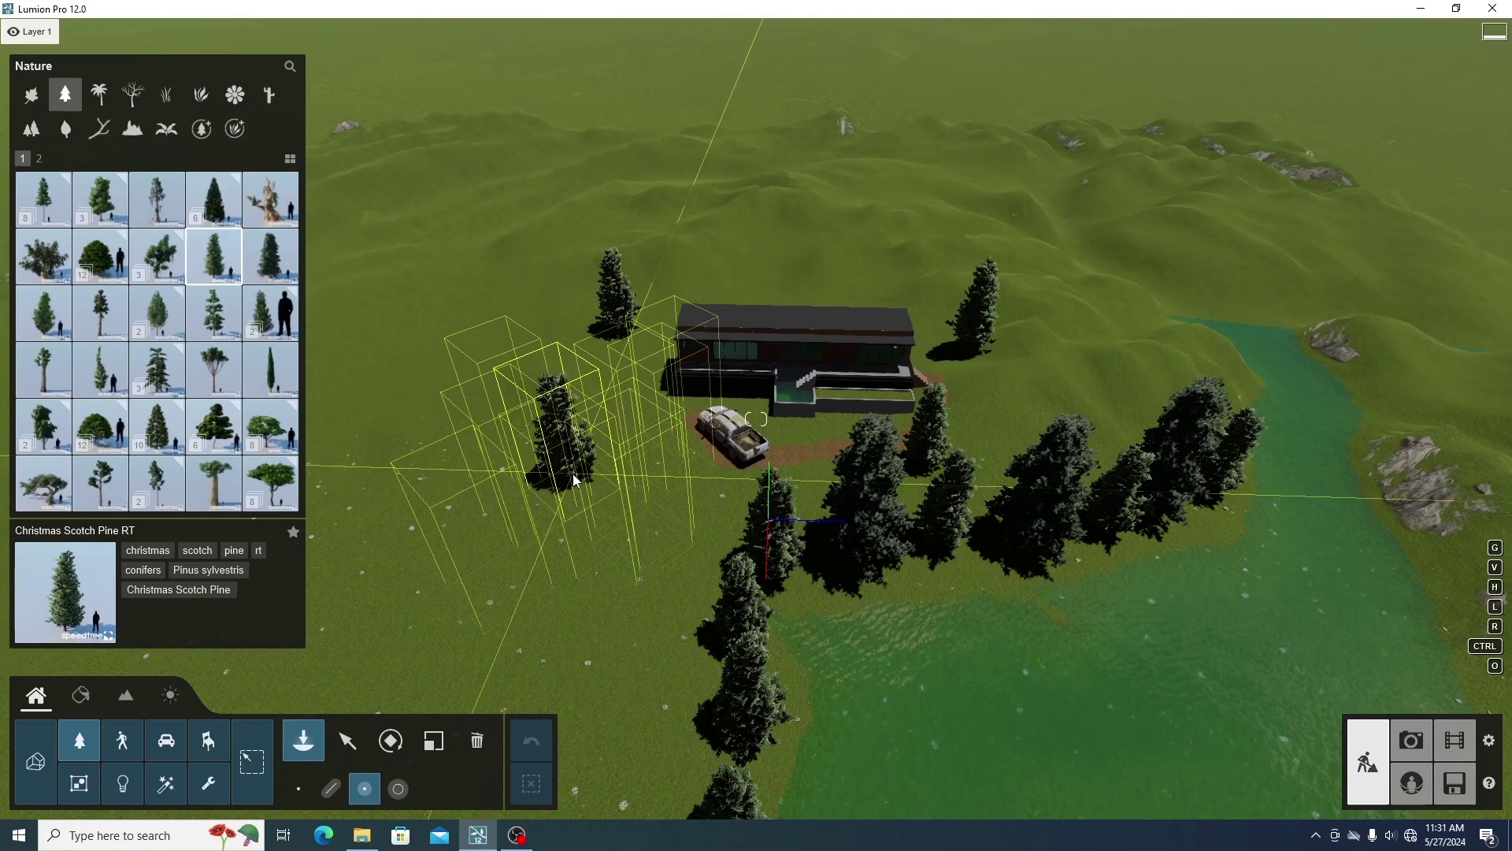
click(477, 438)
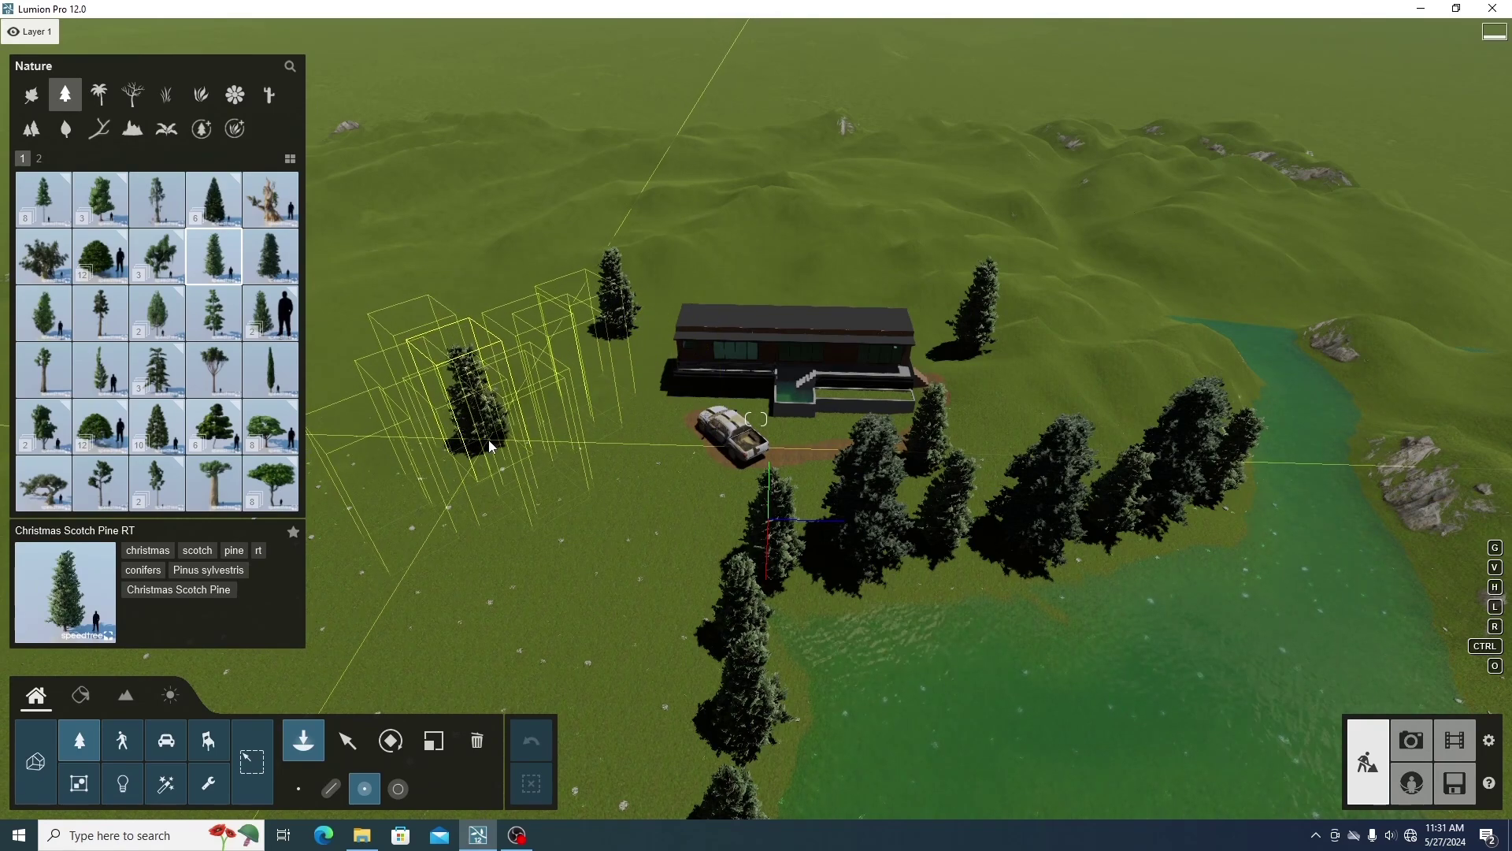
click(762, 260)
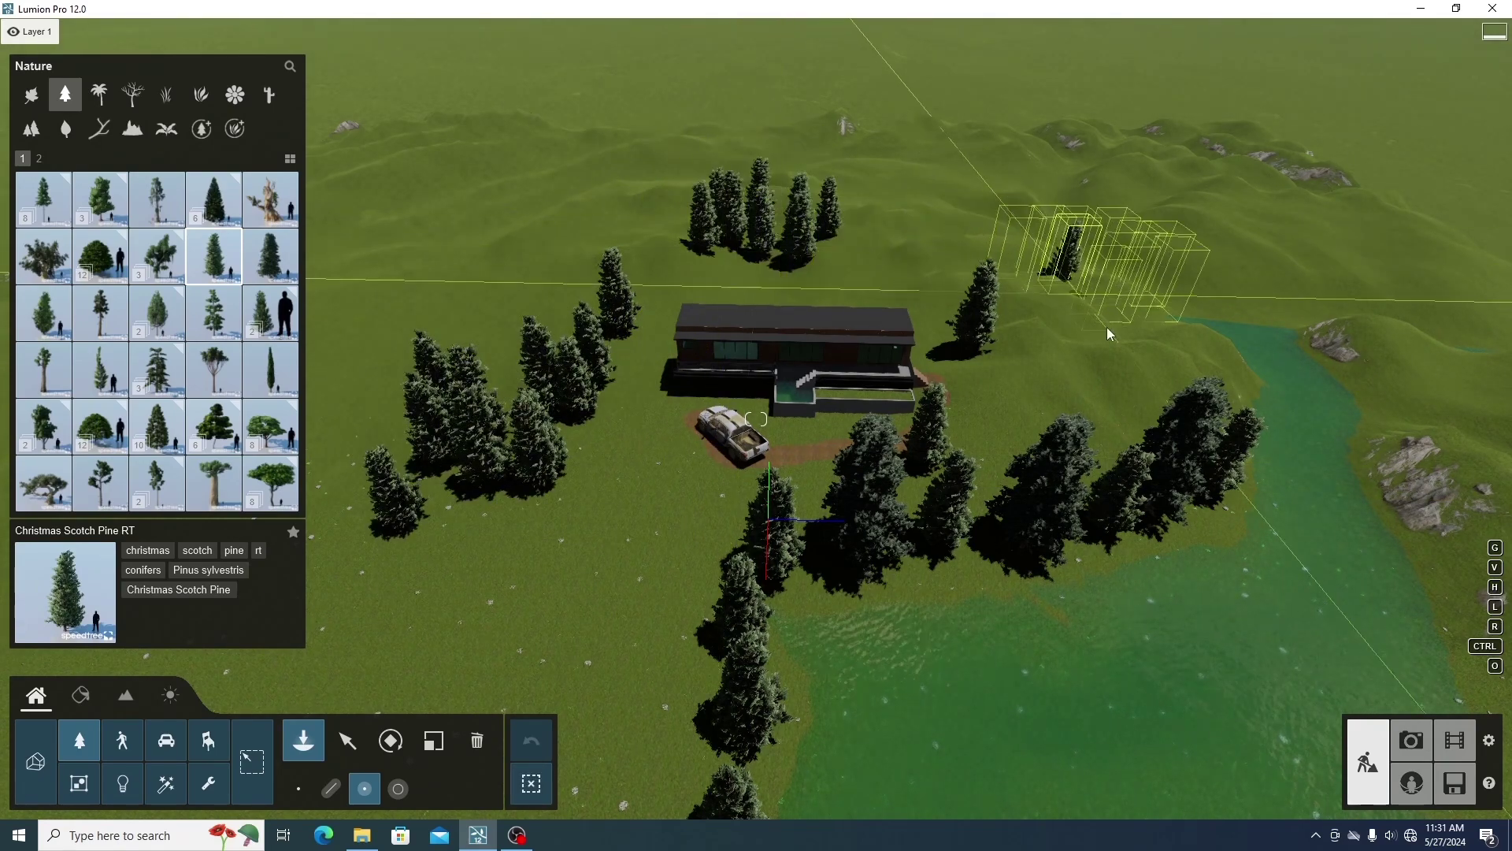
Place clusters of Colorado Blue Spruce RT behind the pines and between the house and the stream
click(273, 266)
click(516, 323)
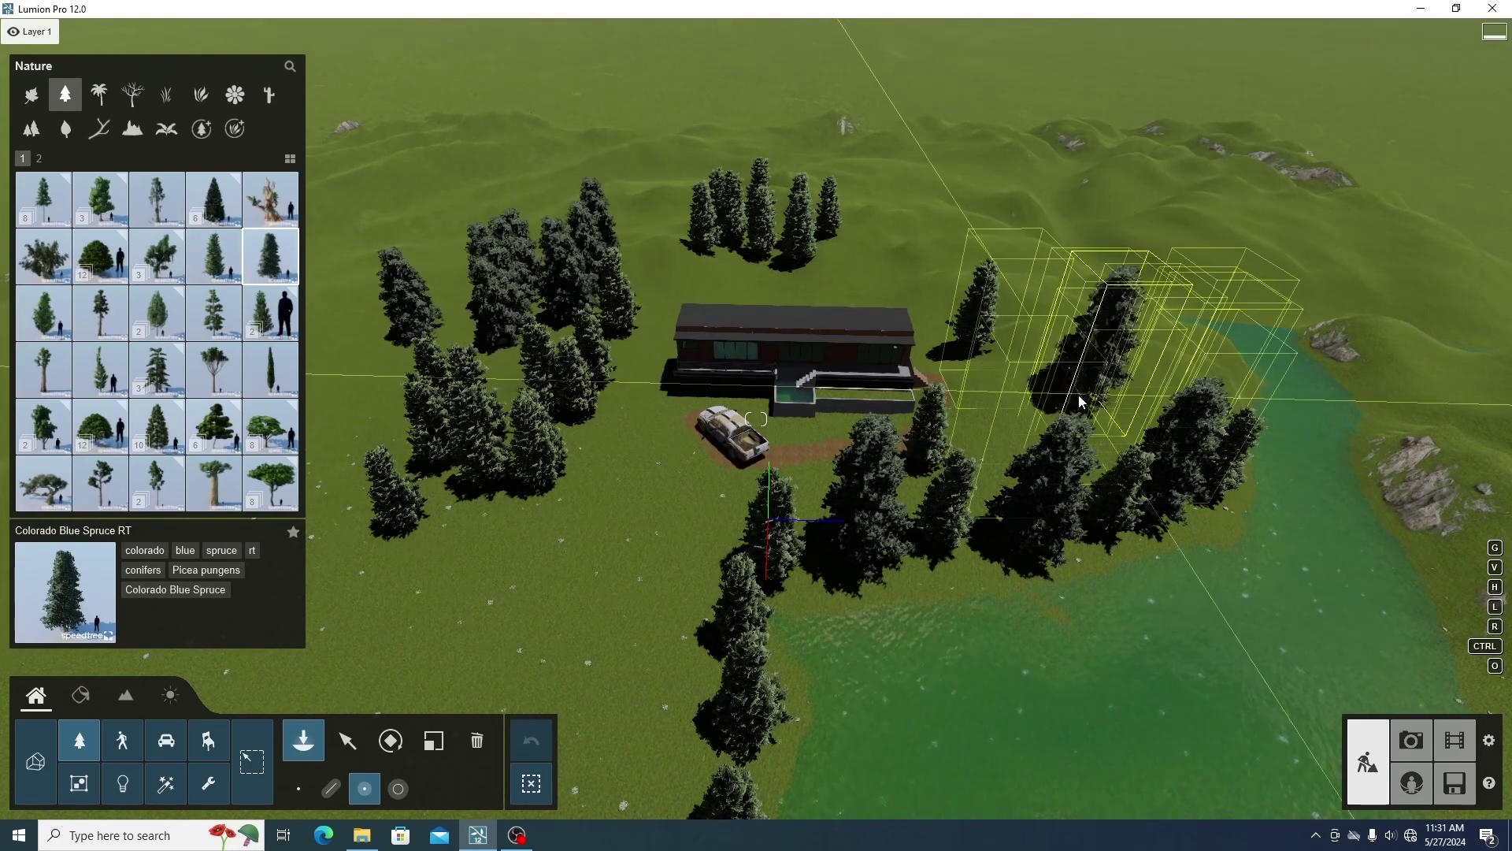
click(1079, 397)
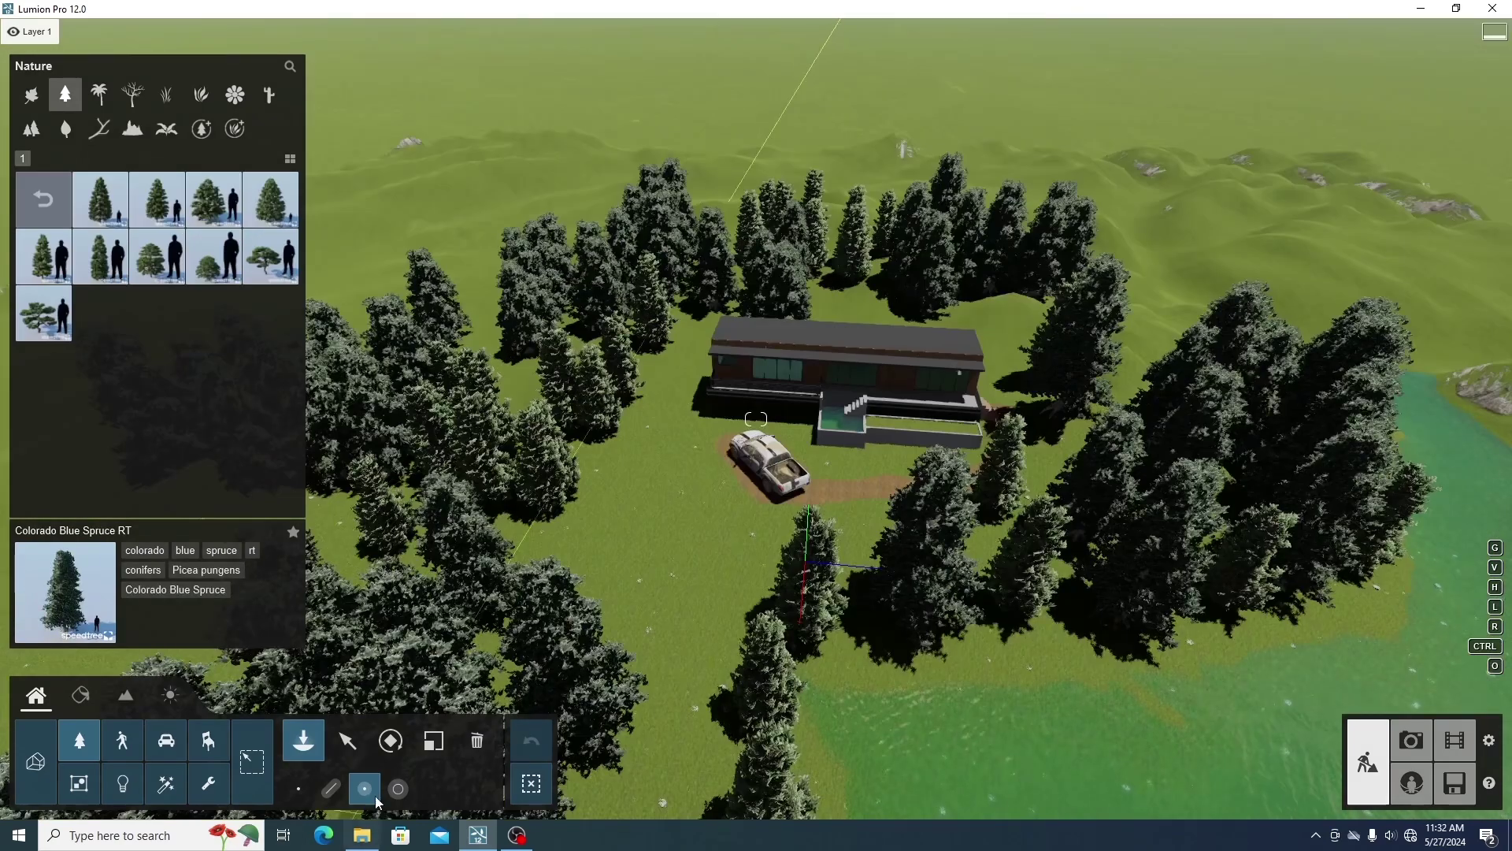
Paint Christmas Scotch Pine RT over the open land on the truck side, and Colorado Blue Spruce RT around the back of the house
click(397, 797)
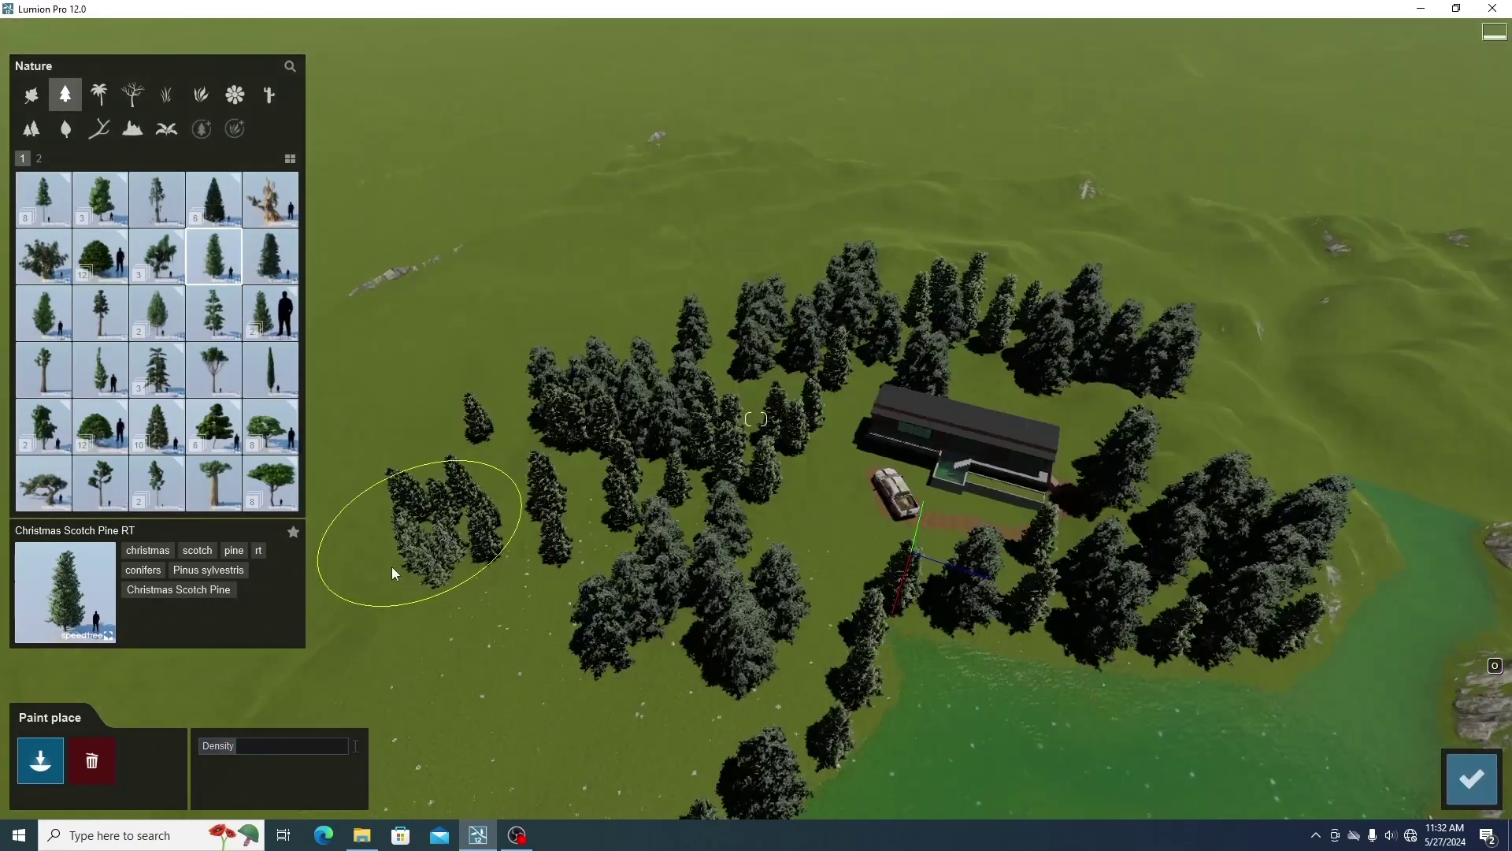
drag(395, 574, 526, 774)
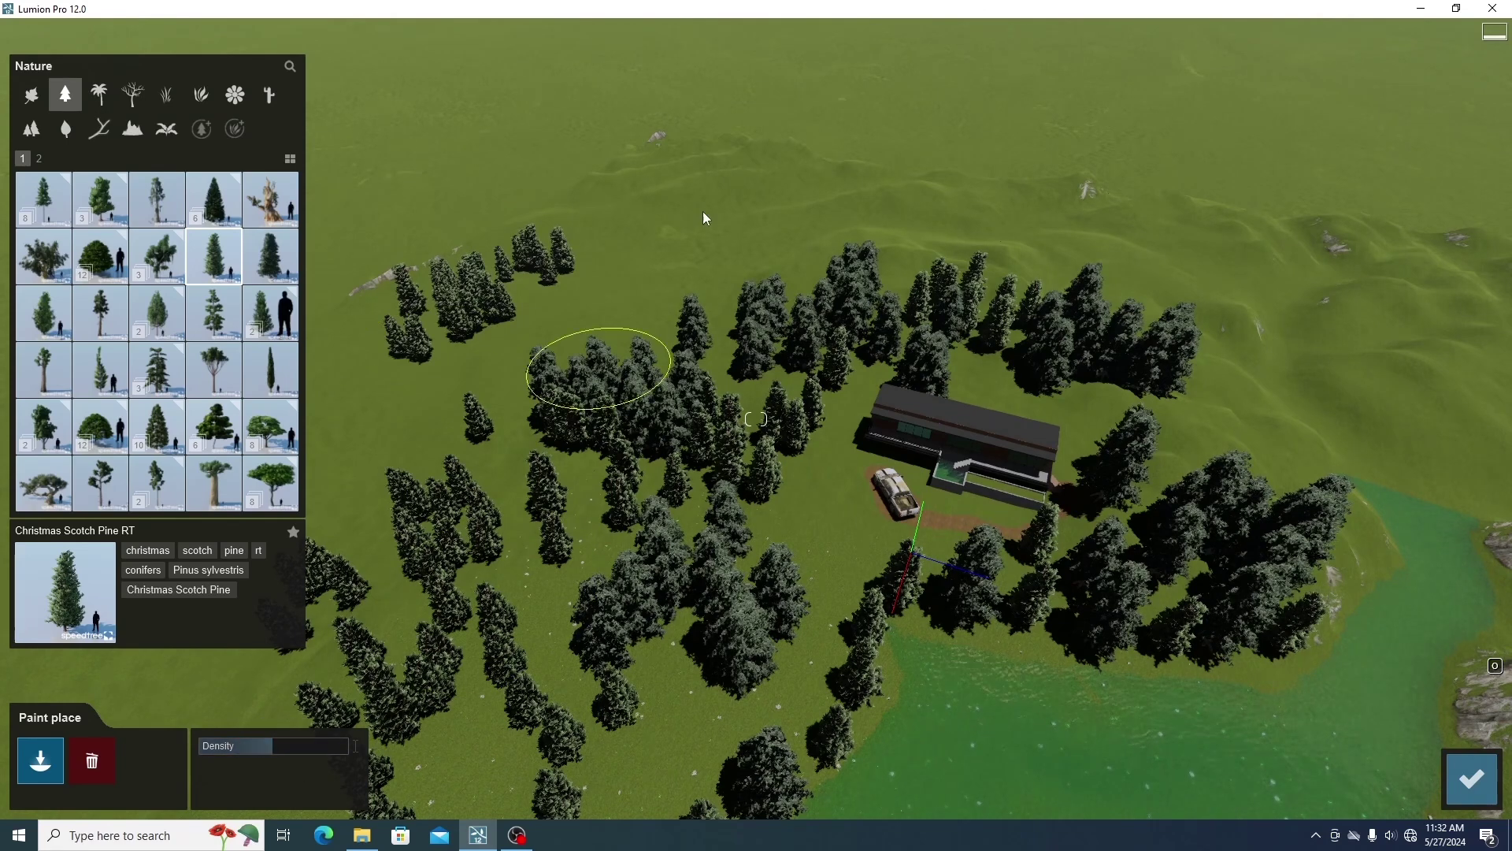
drag(508, 365, 371, 479)
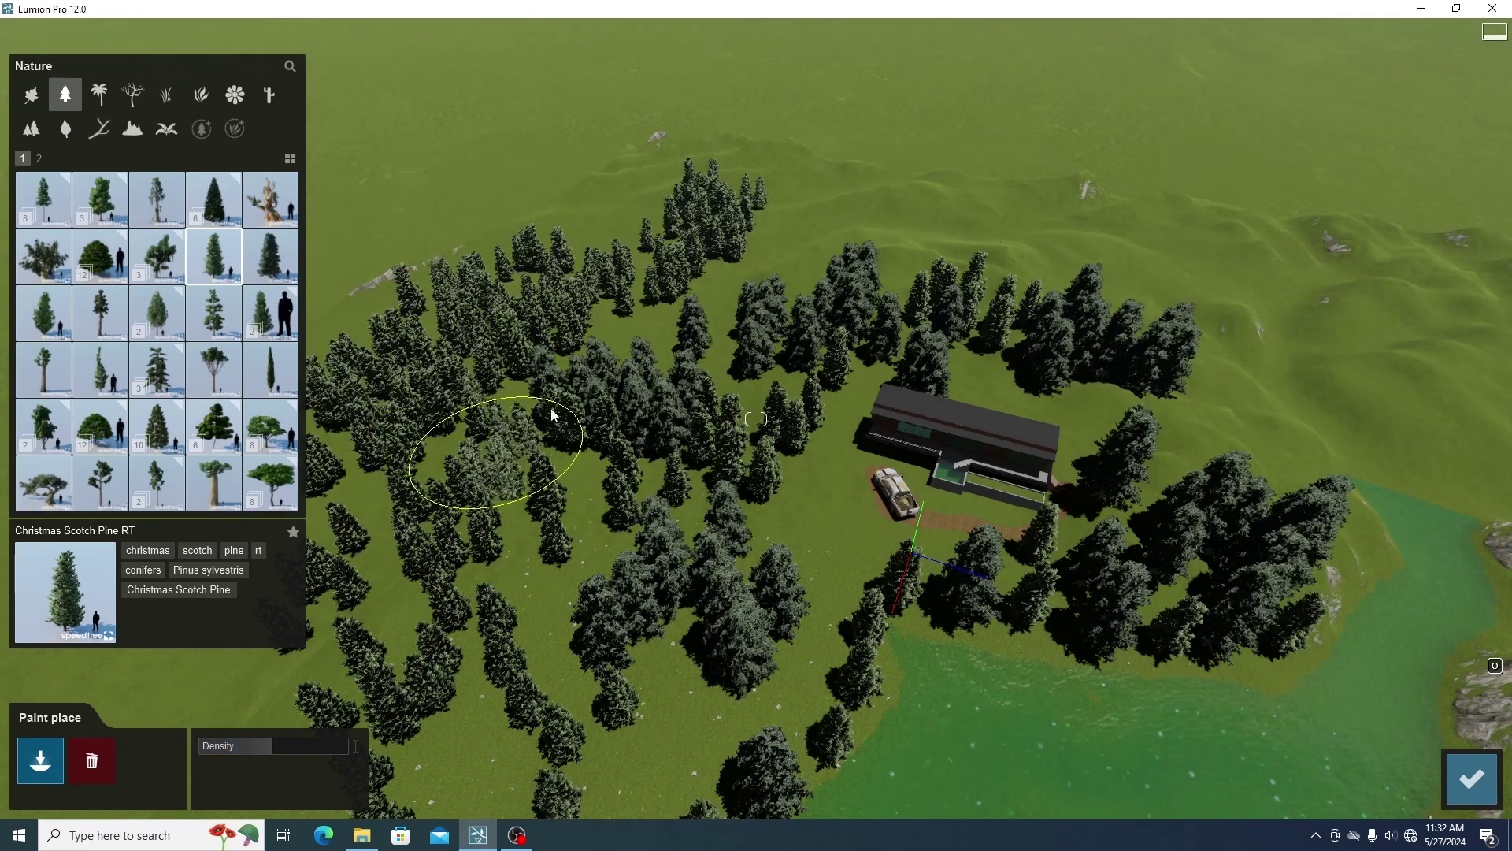
click(265, 258)
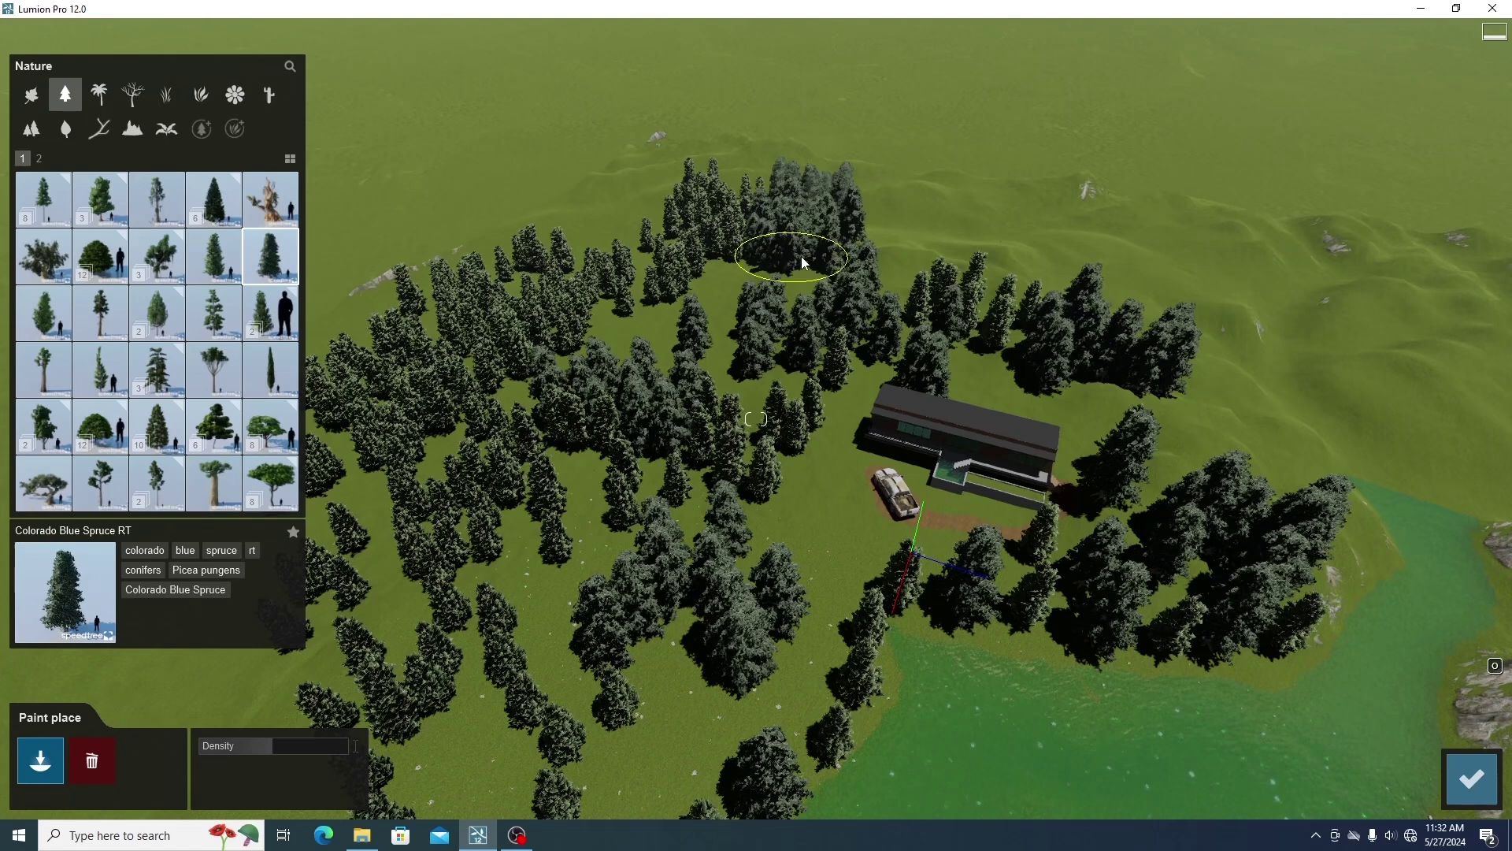
mouse_move(802, 262)
mouse_down()
mouse_move(1097, 274)
mouse_move(1289, 378)
mouse_move(1339, 449)
mouse_up()
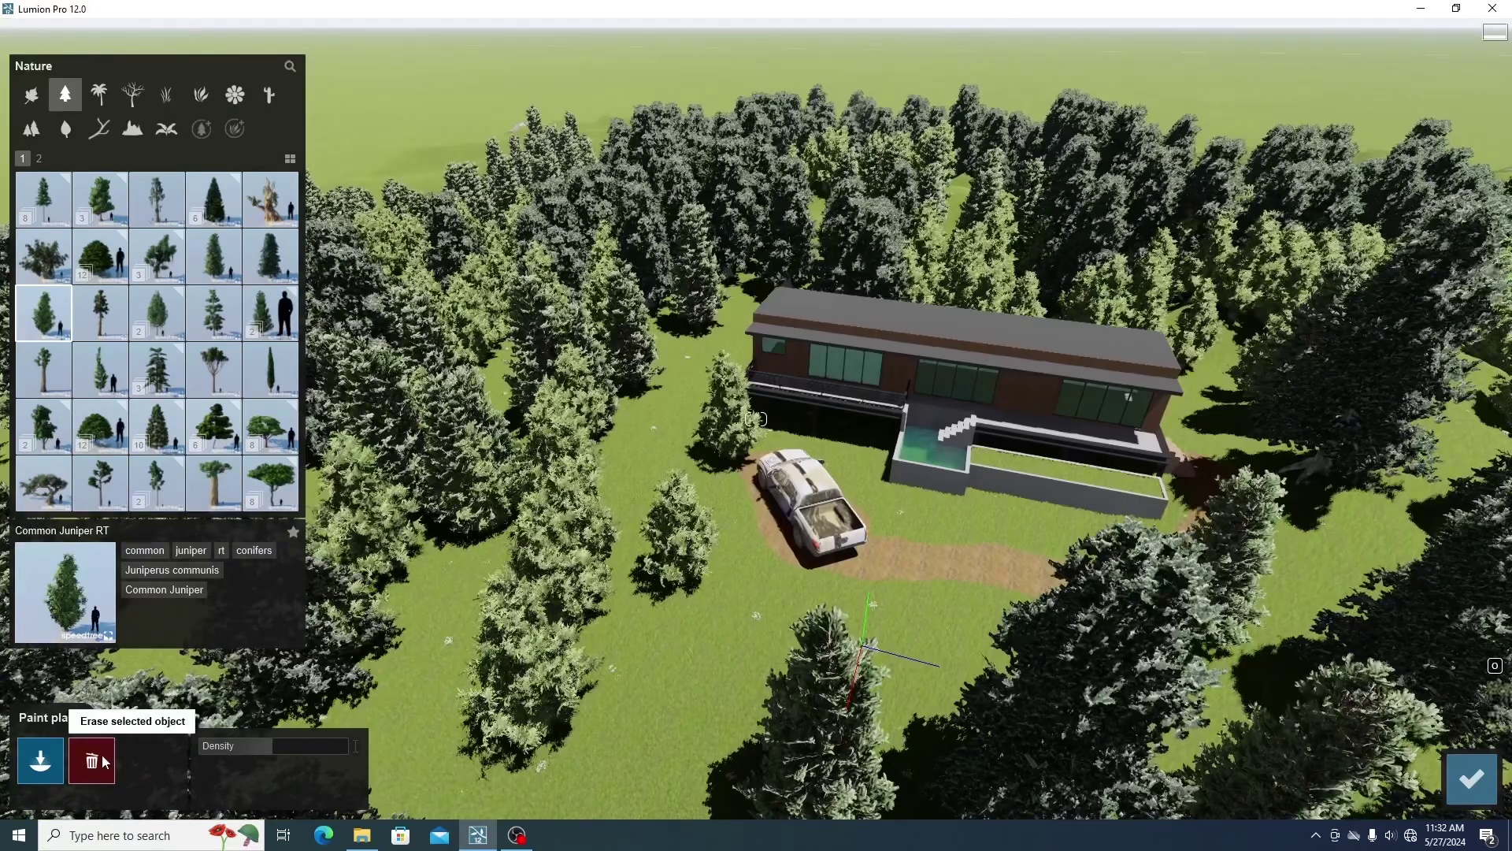
Erase the painted Common Juniper RT trees among the conifers on the lawn near the truck
click(104, 762)
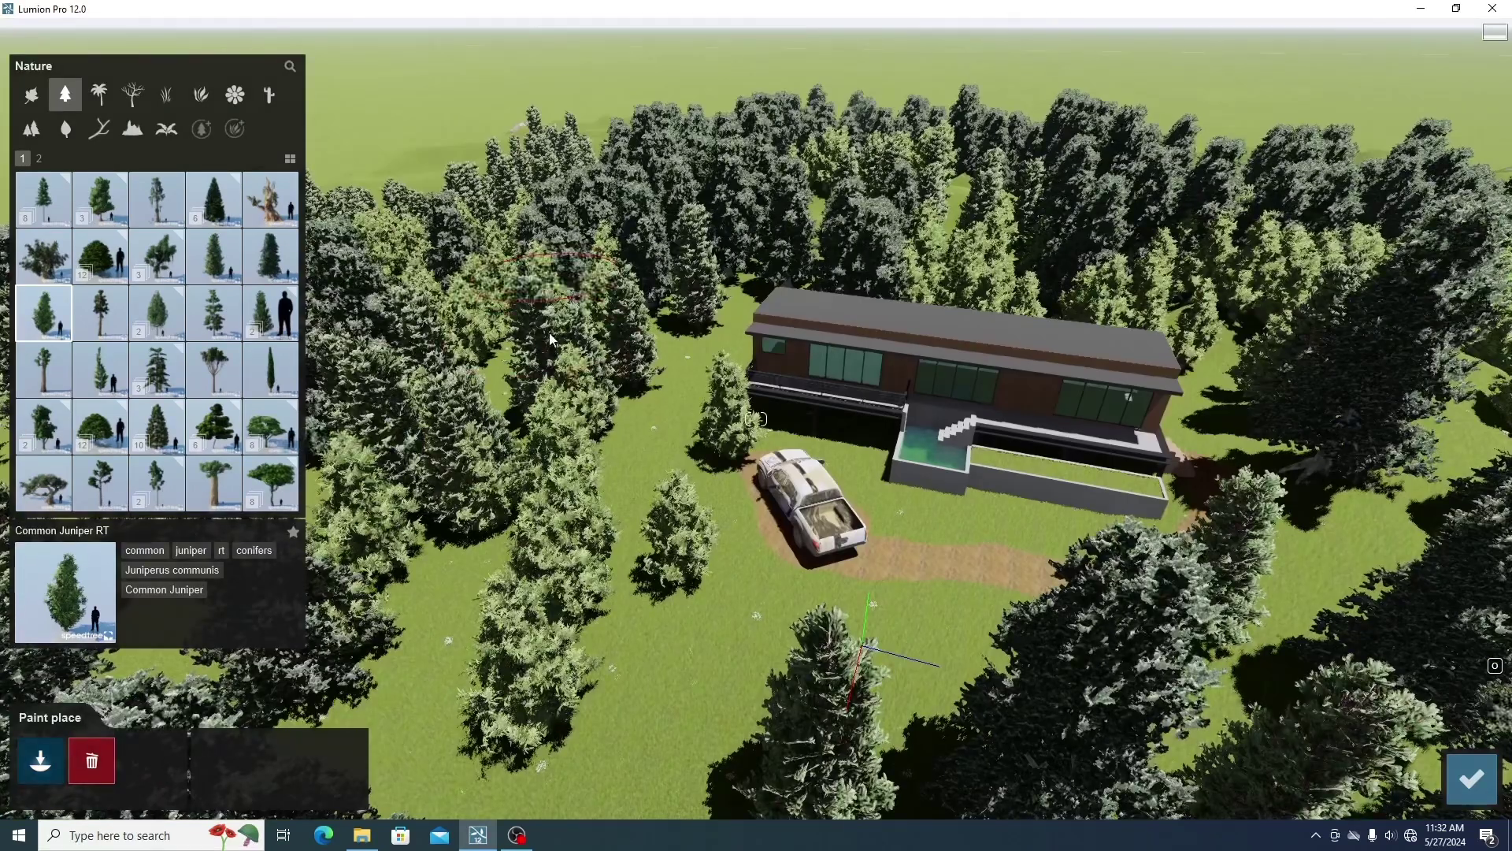
click(508, 489)
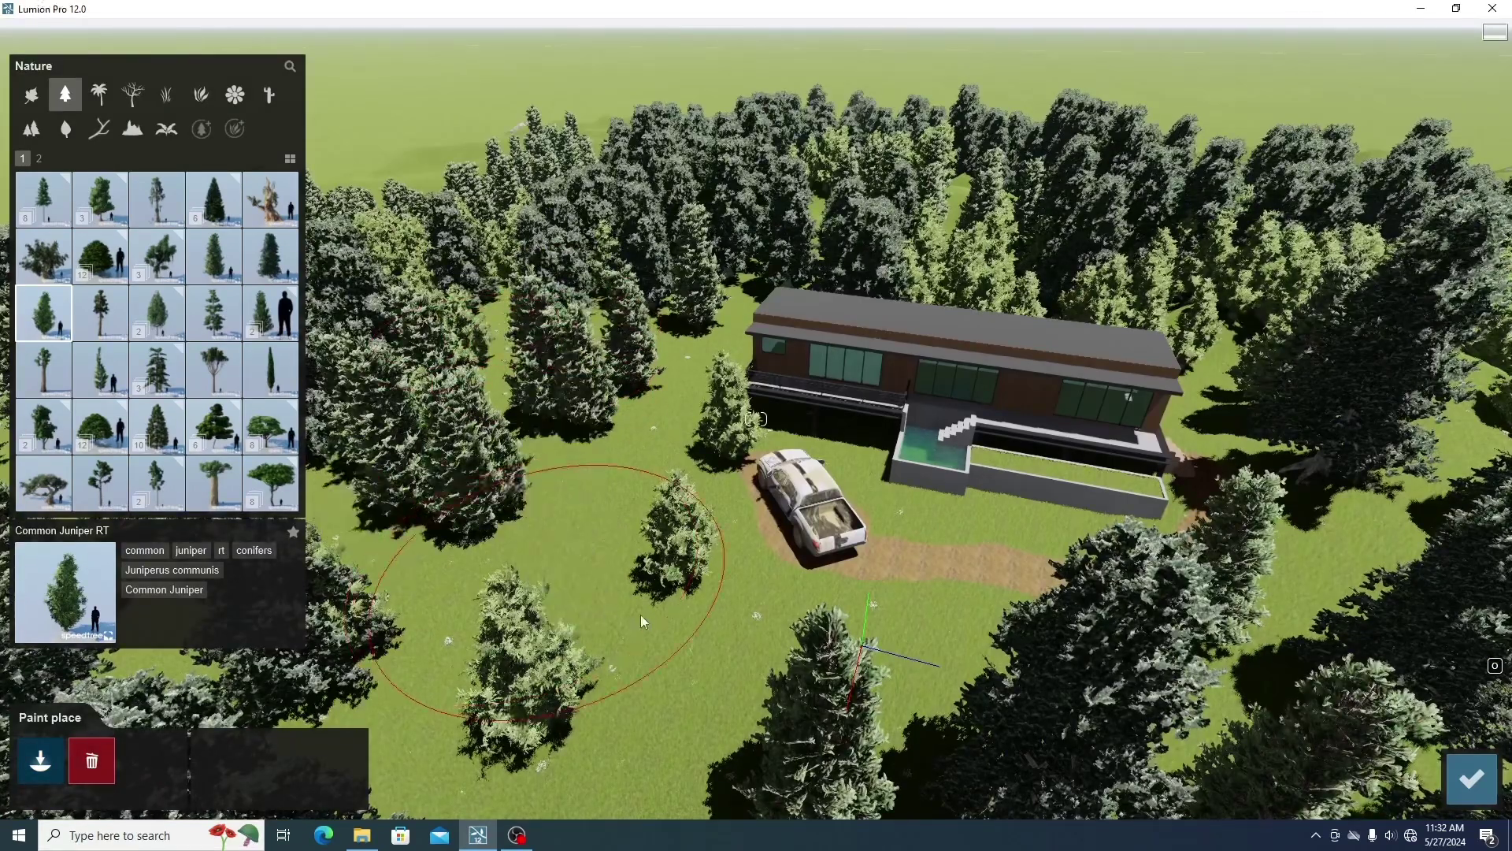
key(s)
right_drag(641, 617, 939, 290)
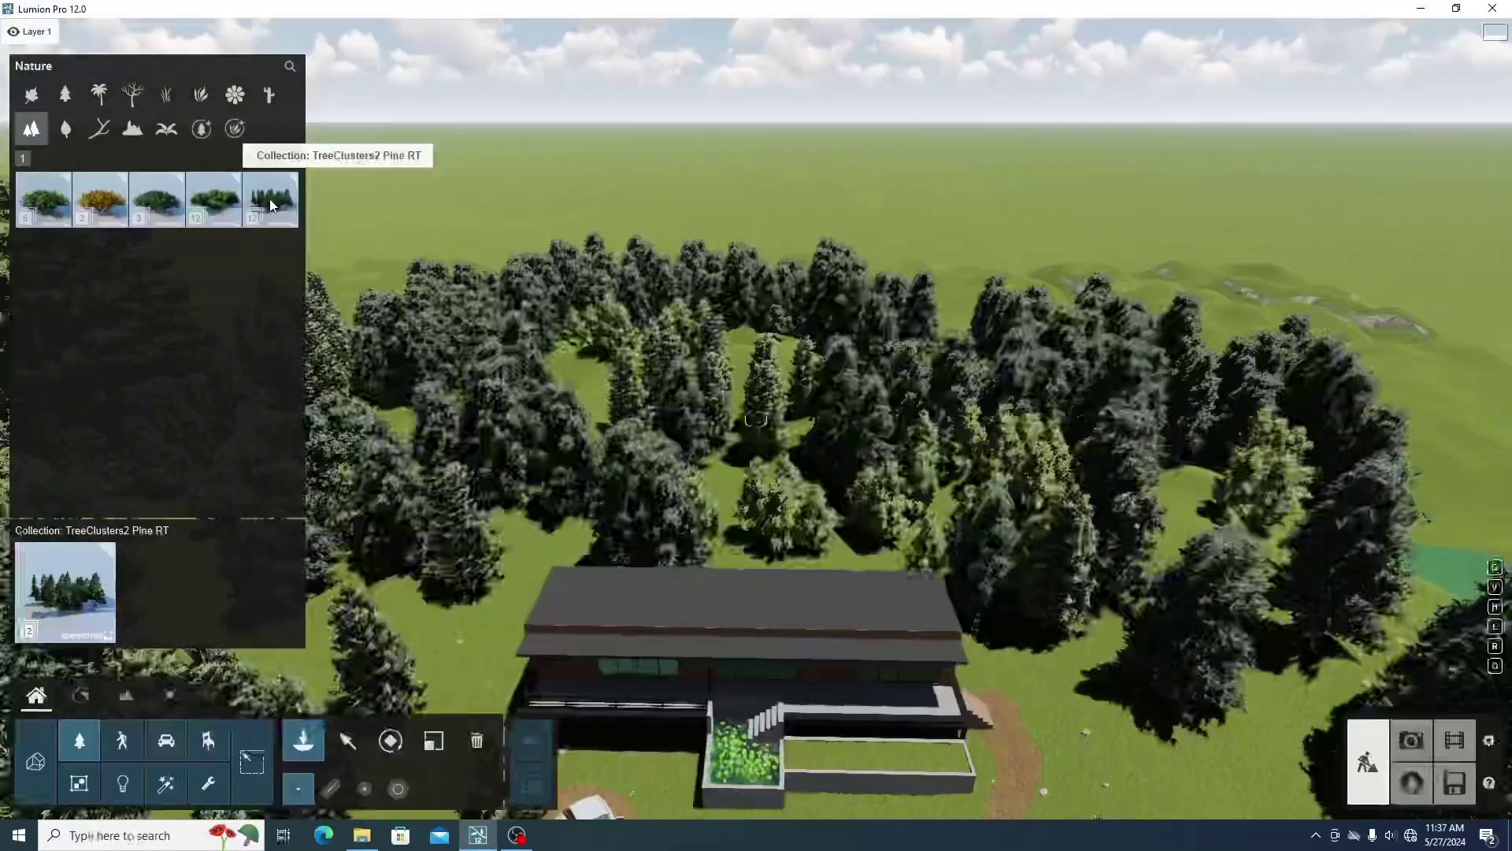
Add pine clusters from the TreeClusters2 Pine RT collection across the stream and inspect them up close
click(270, 198)
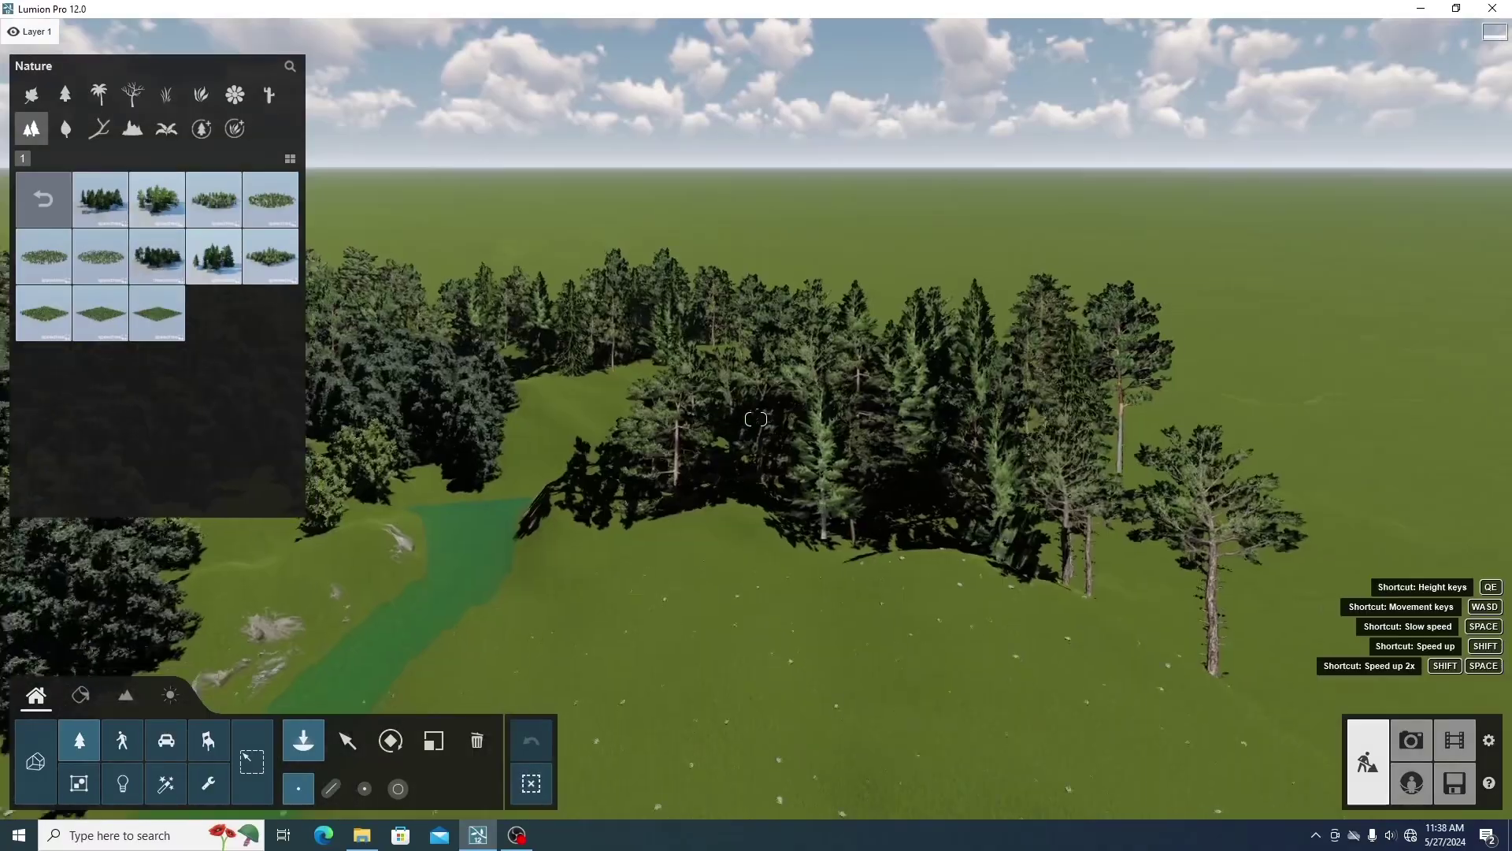
key(w)
key(s)
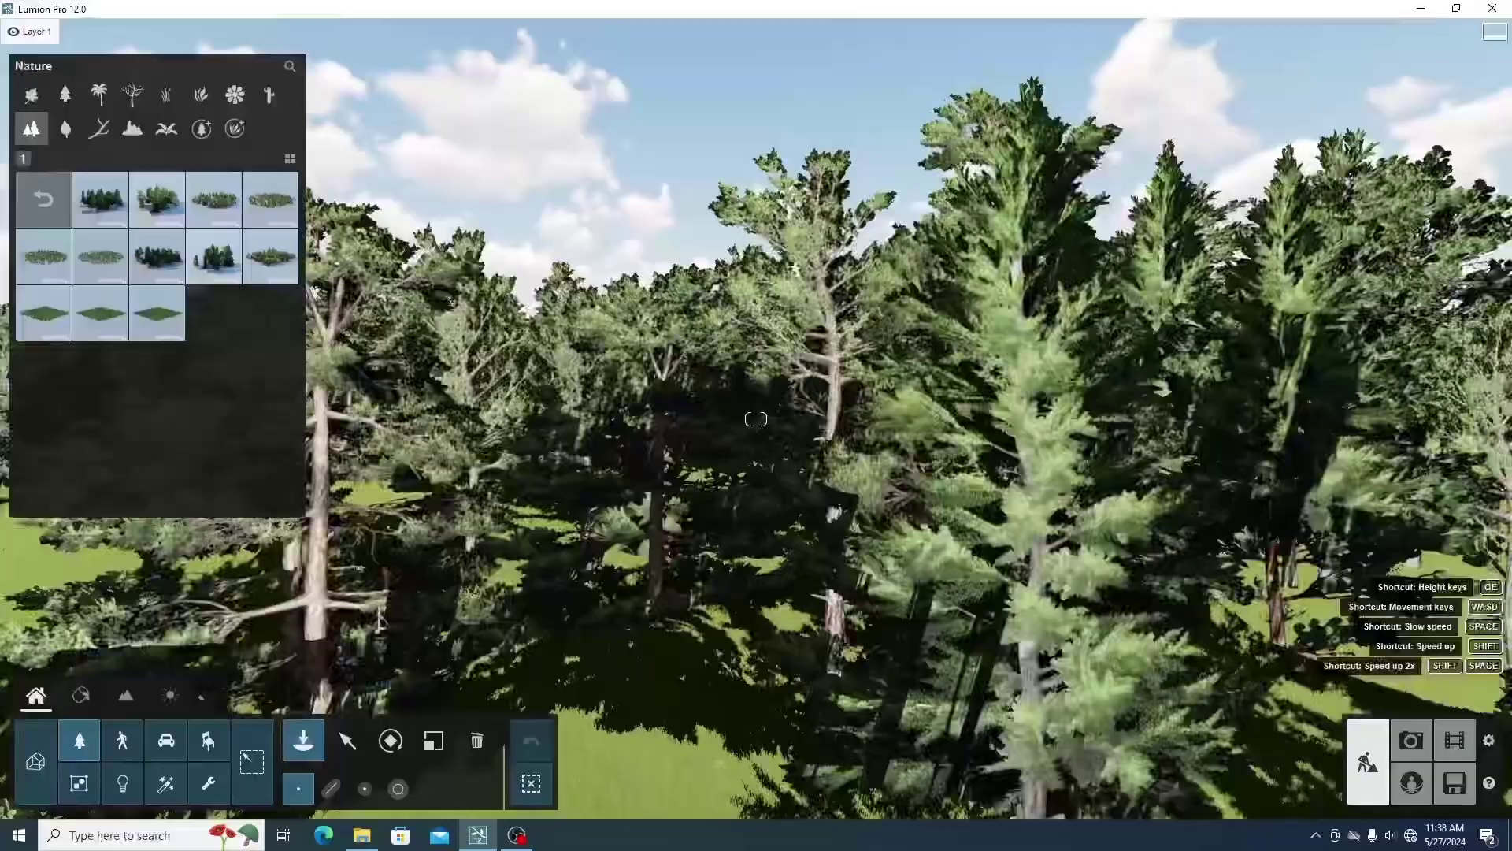
key(s)
key(d)
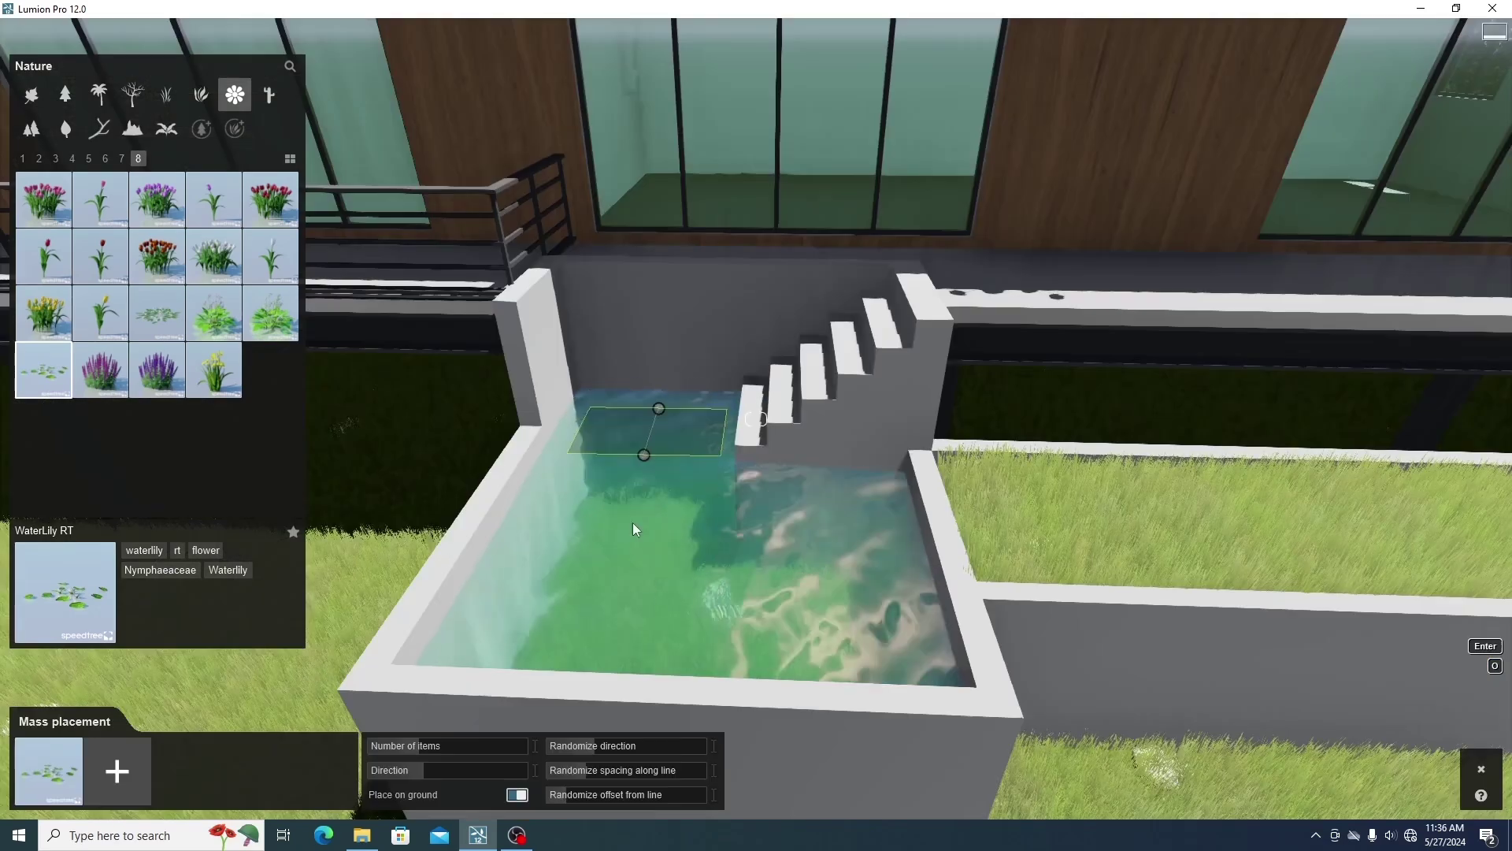
Cover the pool beside the stairs with WaterLily RT using mass placement, widening the planted area across the water
click(777, 618)
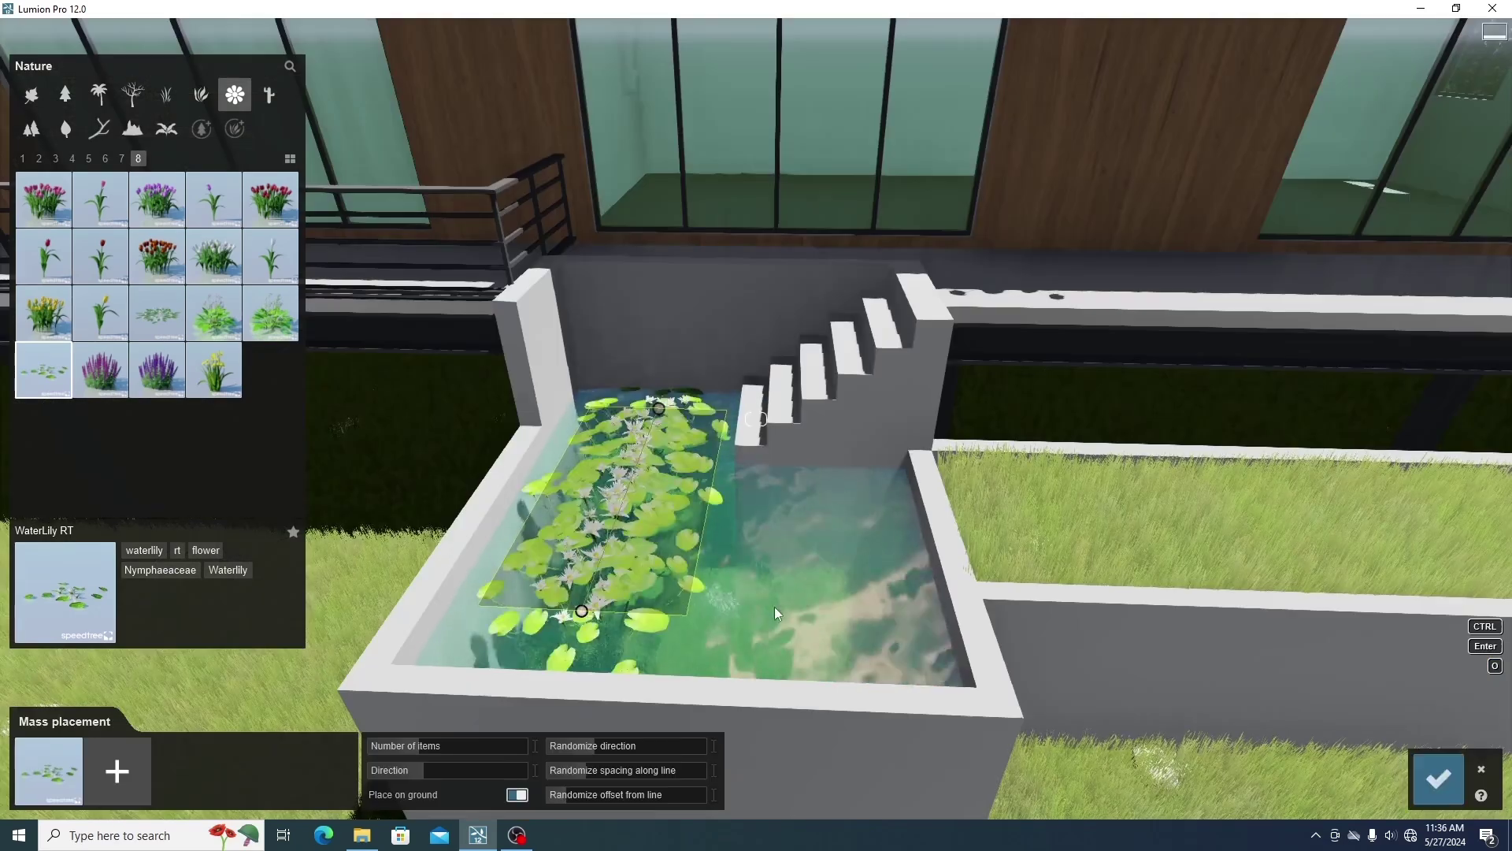
drag(777, 618, 872, 620)
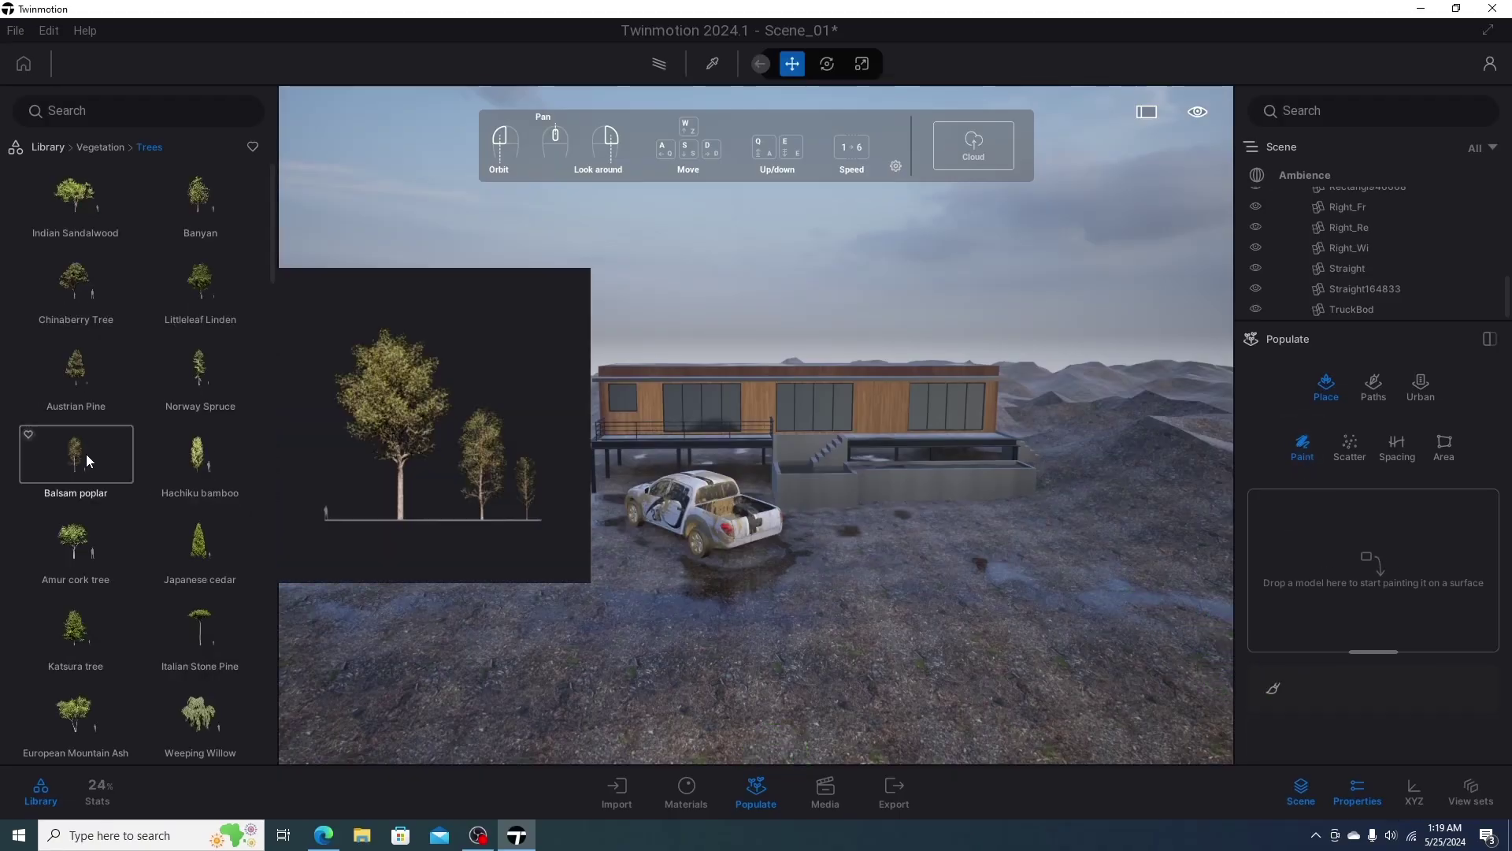
Switch to Twinmotion and add Balsam poplar, Austrian Pine and Norway Spruce to the vegetation paint set
drag(76, 453, 1331, 591)
drag(75, 369, 1387, 520)
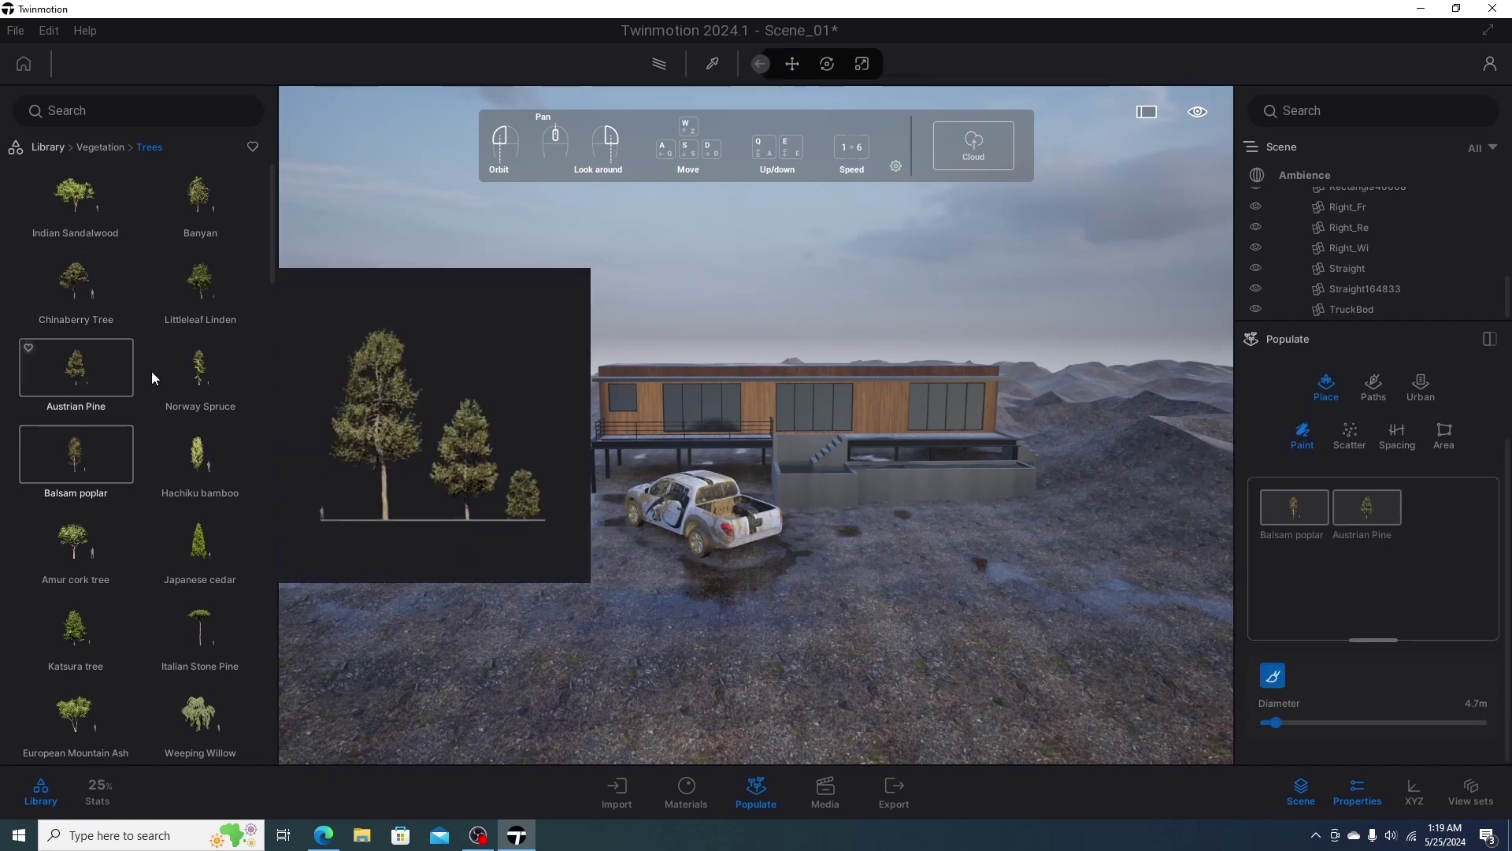
drag(211, 386, 1430, 564)
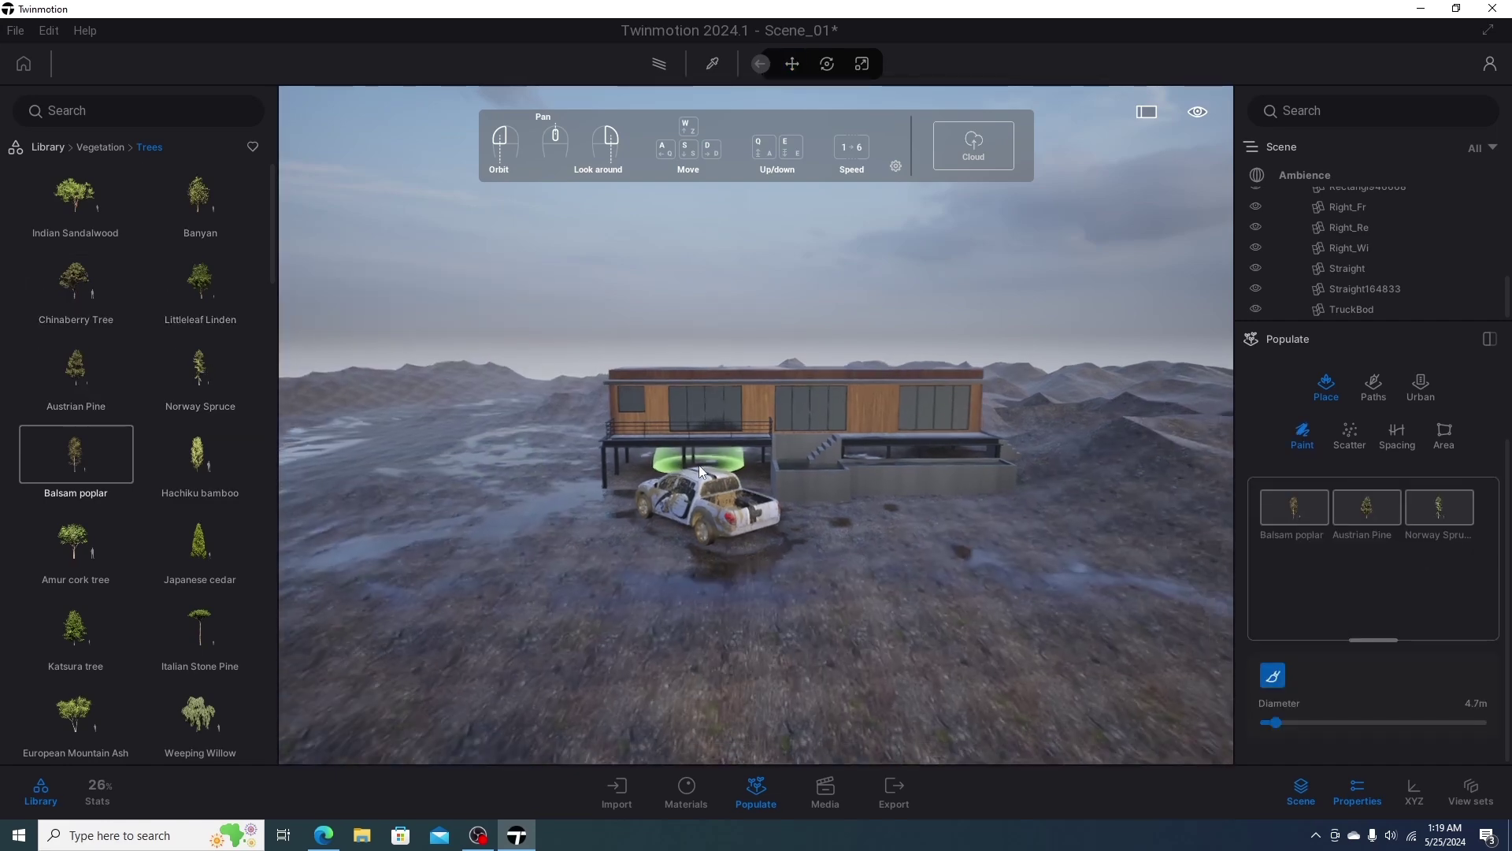
Paint Balsam poplar, Austrian Pine and Norway Spruce in a wide ring on the ground around the house and truck
mouse_move(517, 447)
mouse_down()
mouse_move(350, 547)
mouse_move(515, 616)
mouse_up()
scroll(733, 490, down, 5)
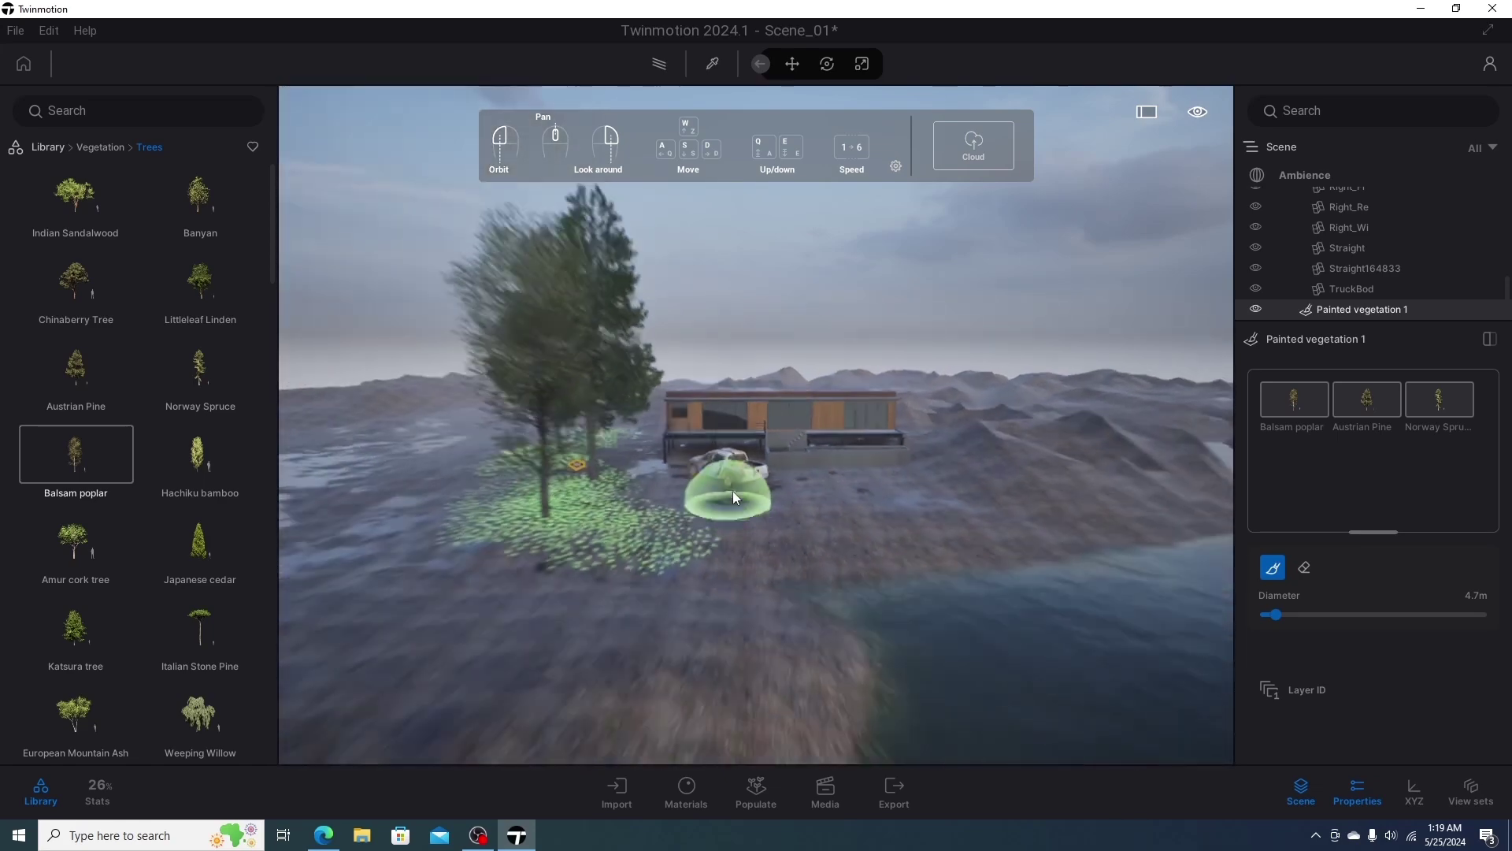
right_drag(732, 490, 849, 593)
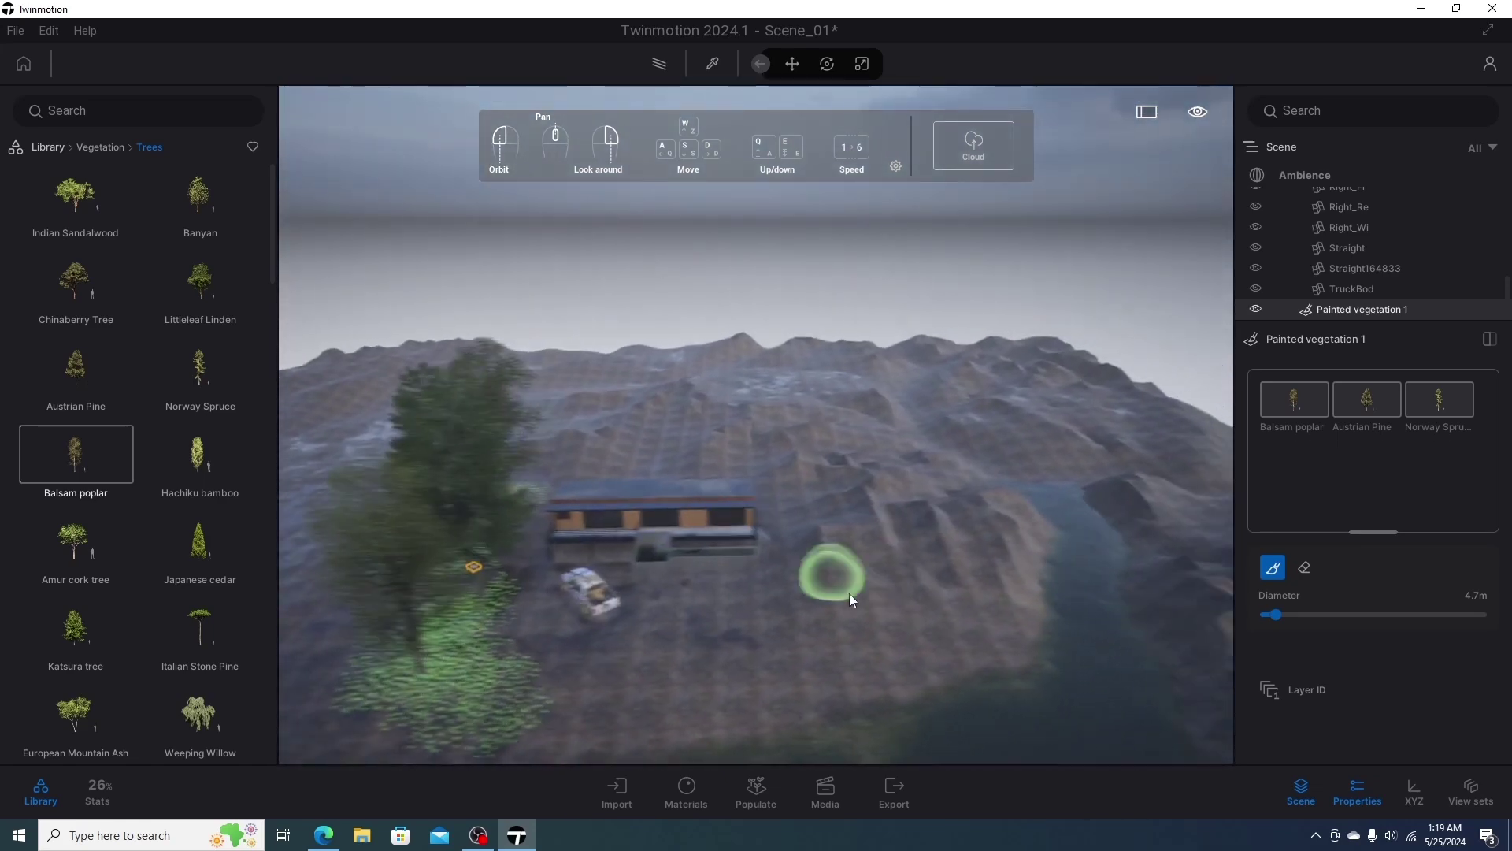
mouse_move(849, 593)
mouse_down()
mouse_move(628, 447)
mouse_move(603, 471)
mouse_up()
drag(816, 545, 437, 711)
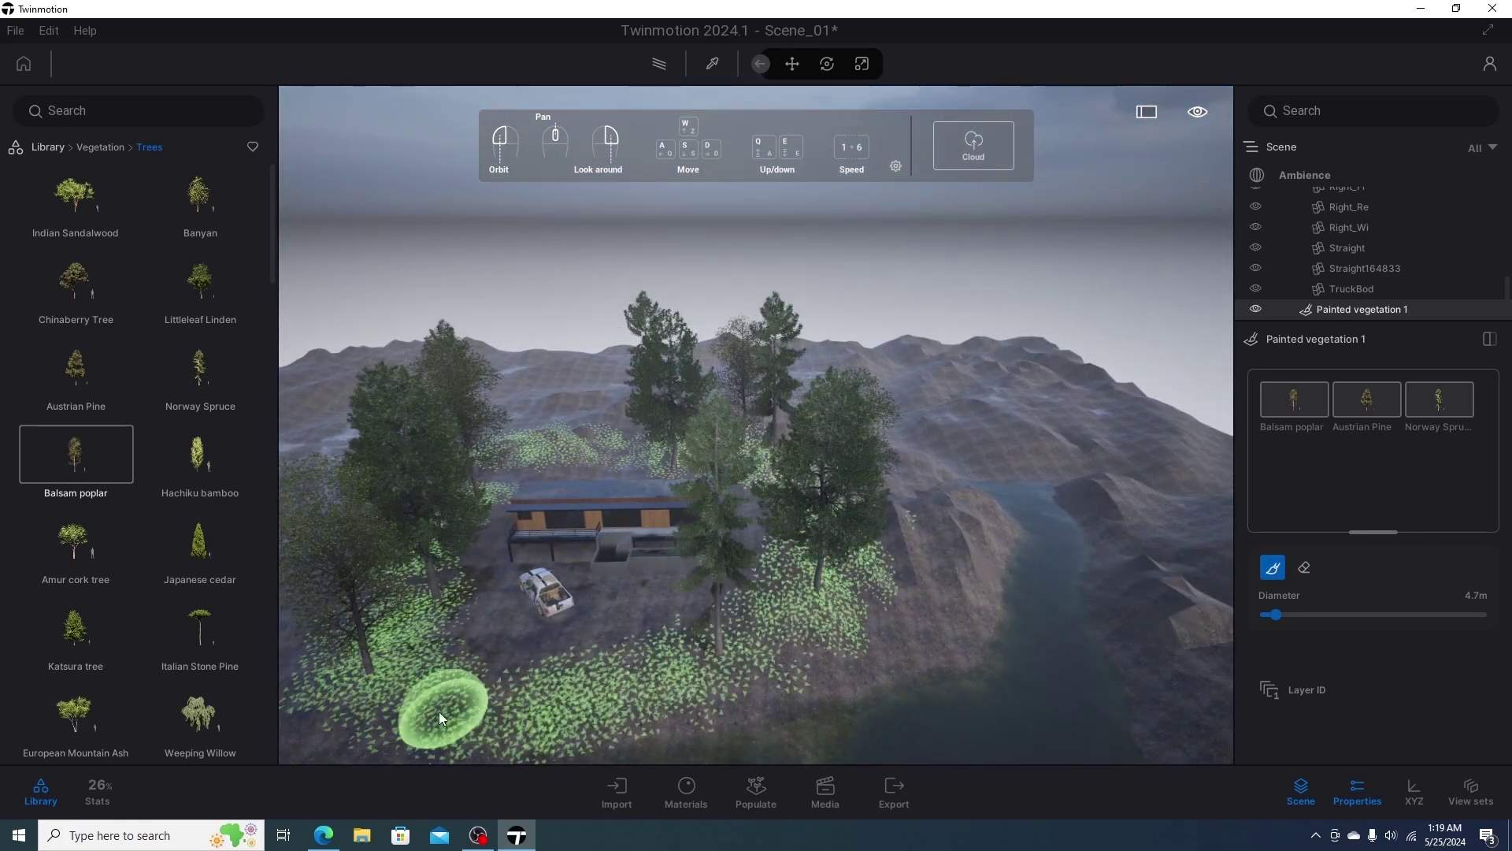
scroll(438, 712, down, 3)
right_drag(437, 711, 391, 673)
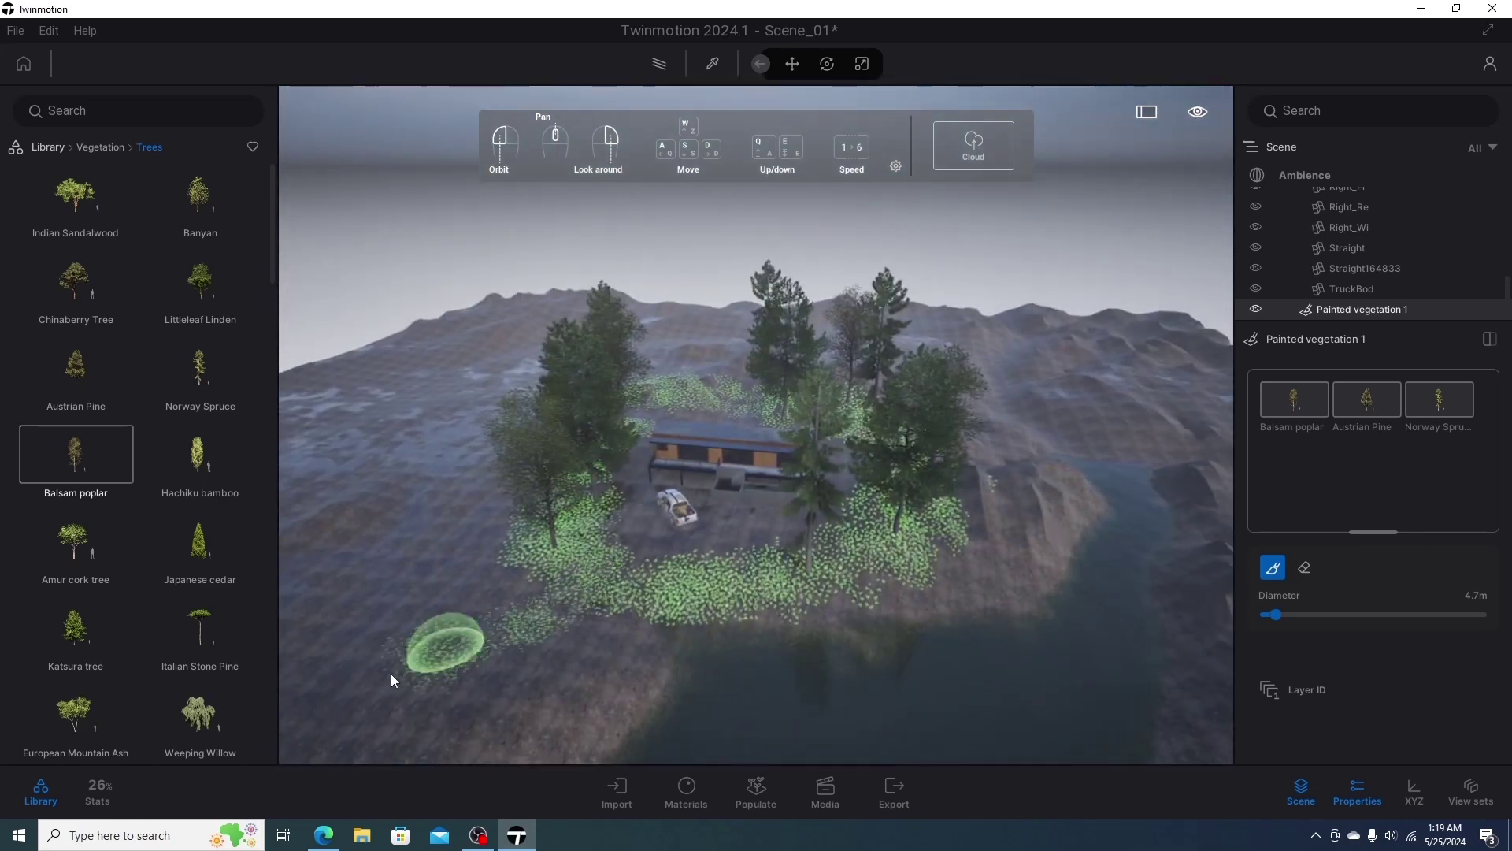
mouse_move(390, 673)
mouse_down()
mouse_move(465, 396)
mouse_move(685, 337)
mouse_move(963, 531)
mouse_move(990, 340)
mouse_up()
click(1273, 567)
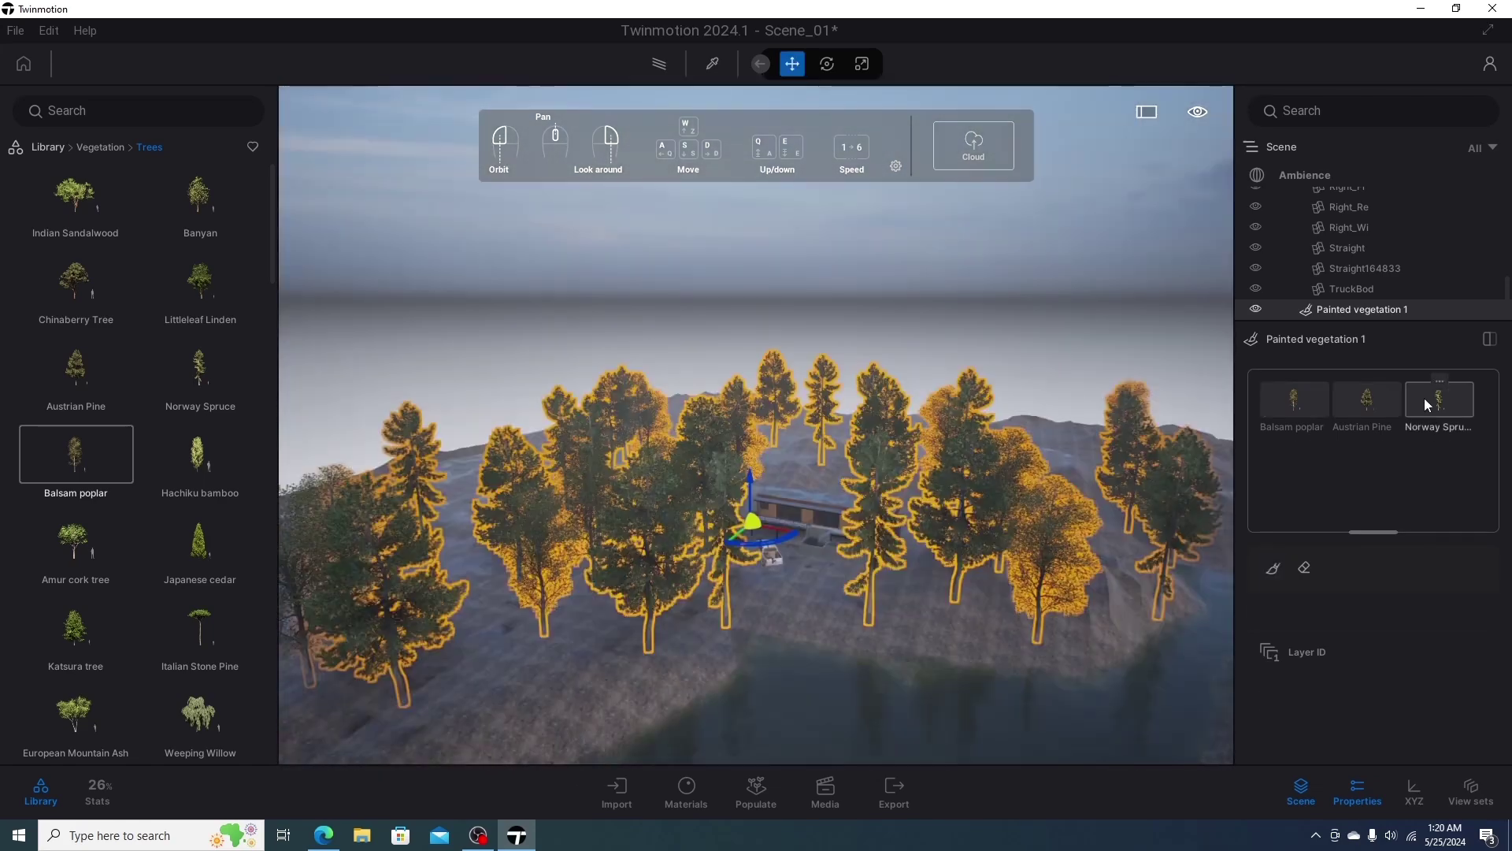
Adjust the painted vegetation per species, setting the density to 47% and the age to 50%, and inspect the trees around the house
click(1297, 404)
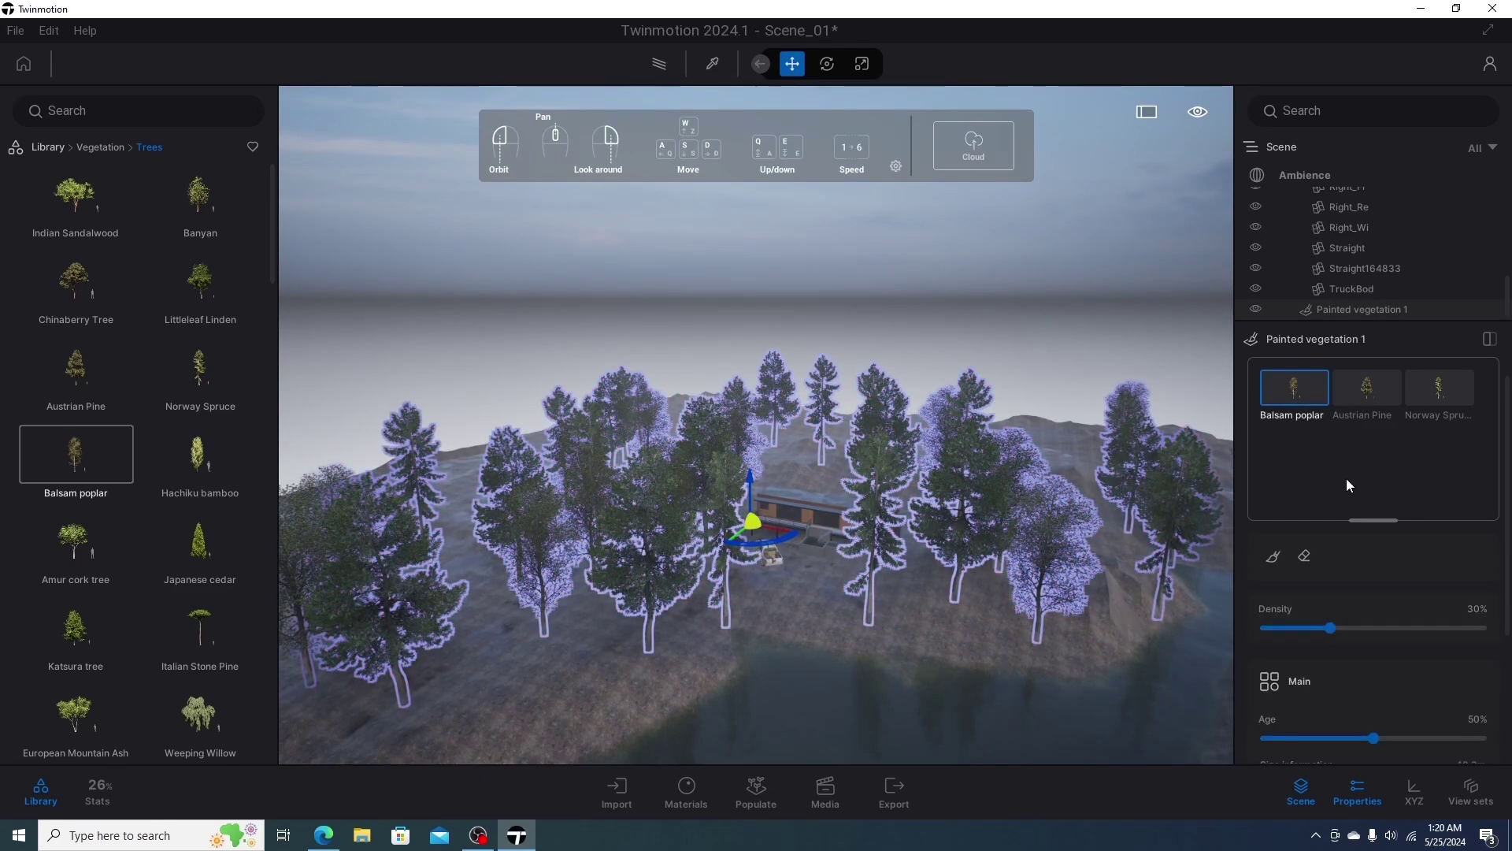
mouse_move(1331, 628)
mouse_down()
mouse_move(1263, 635)
mouse_move(1374, 644)
mouse_move(1320, 641)
mouse_up()
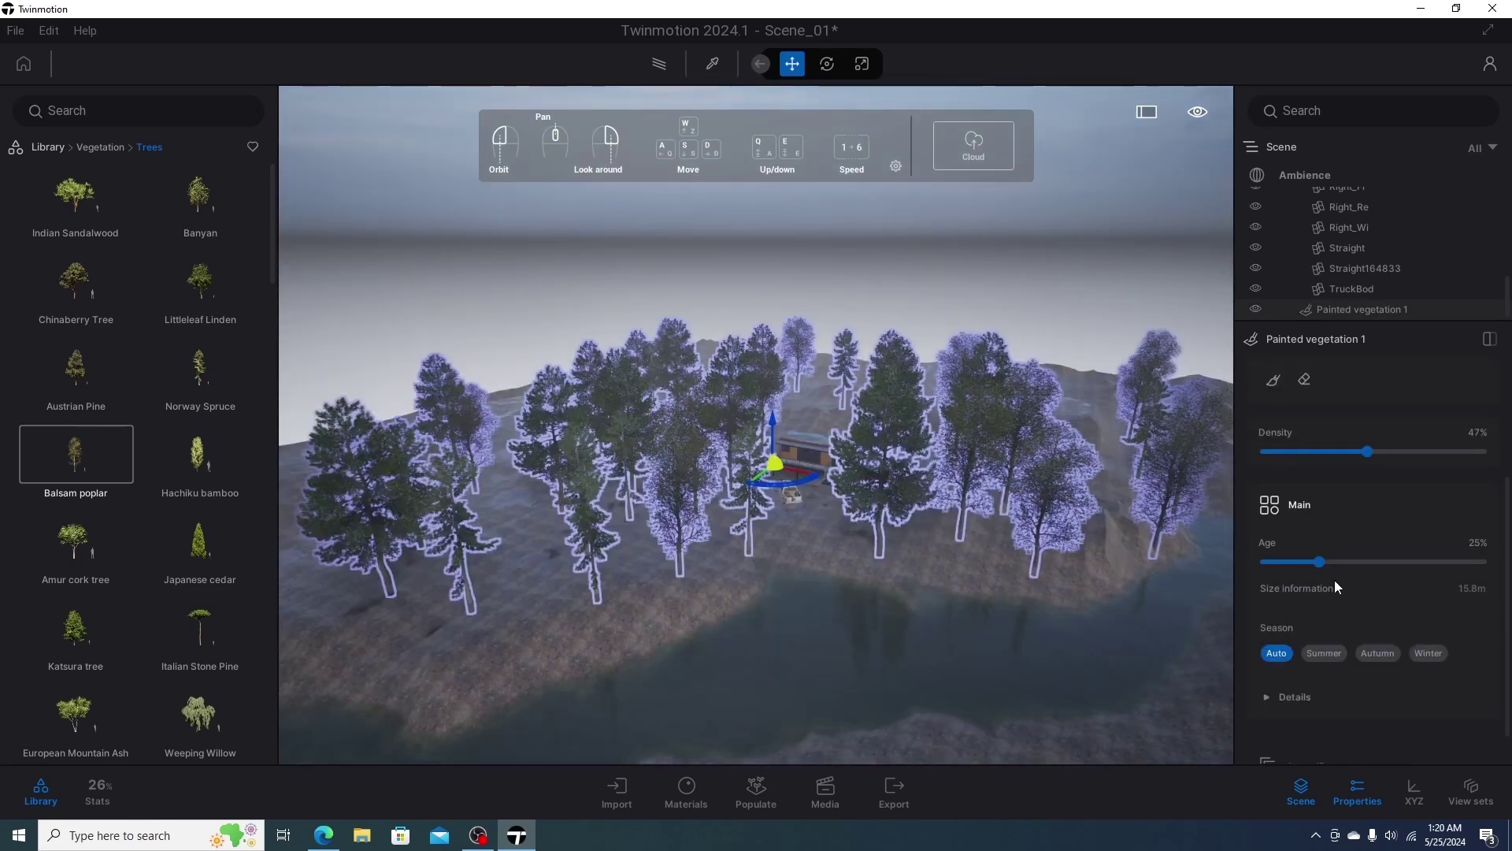
drag(1319, 562, 1377, 601)
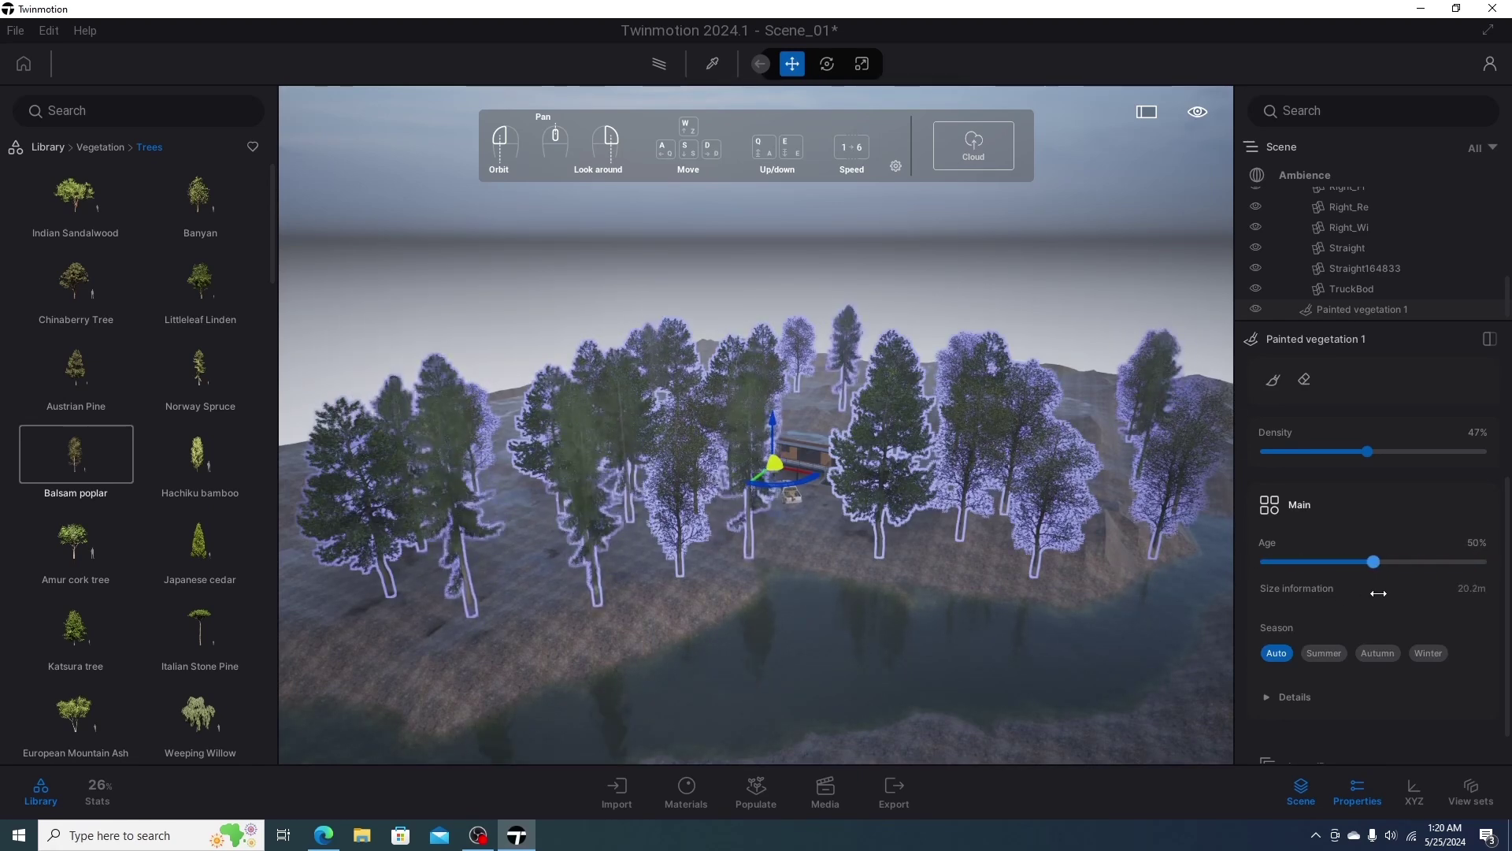
click(850, 523)
key(w)
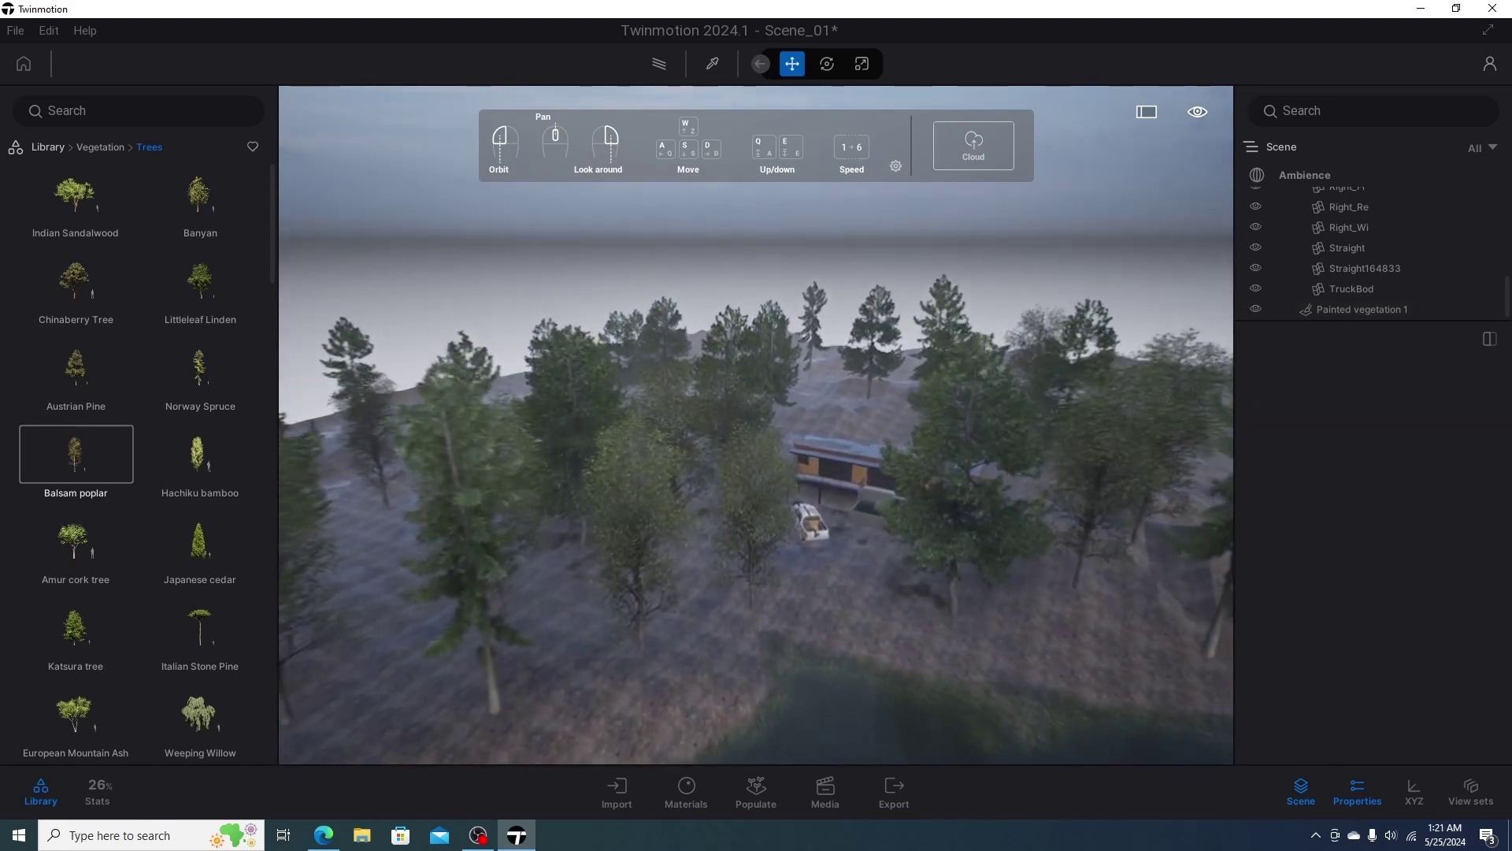
right_drag(850, 523, 852, 417)
key(w)
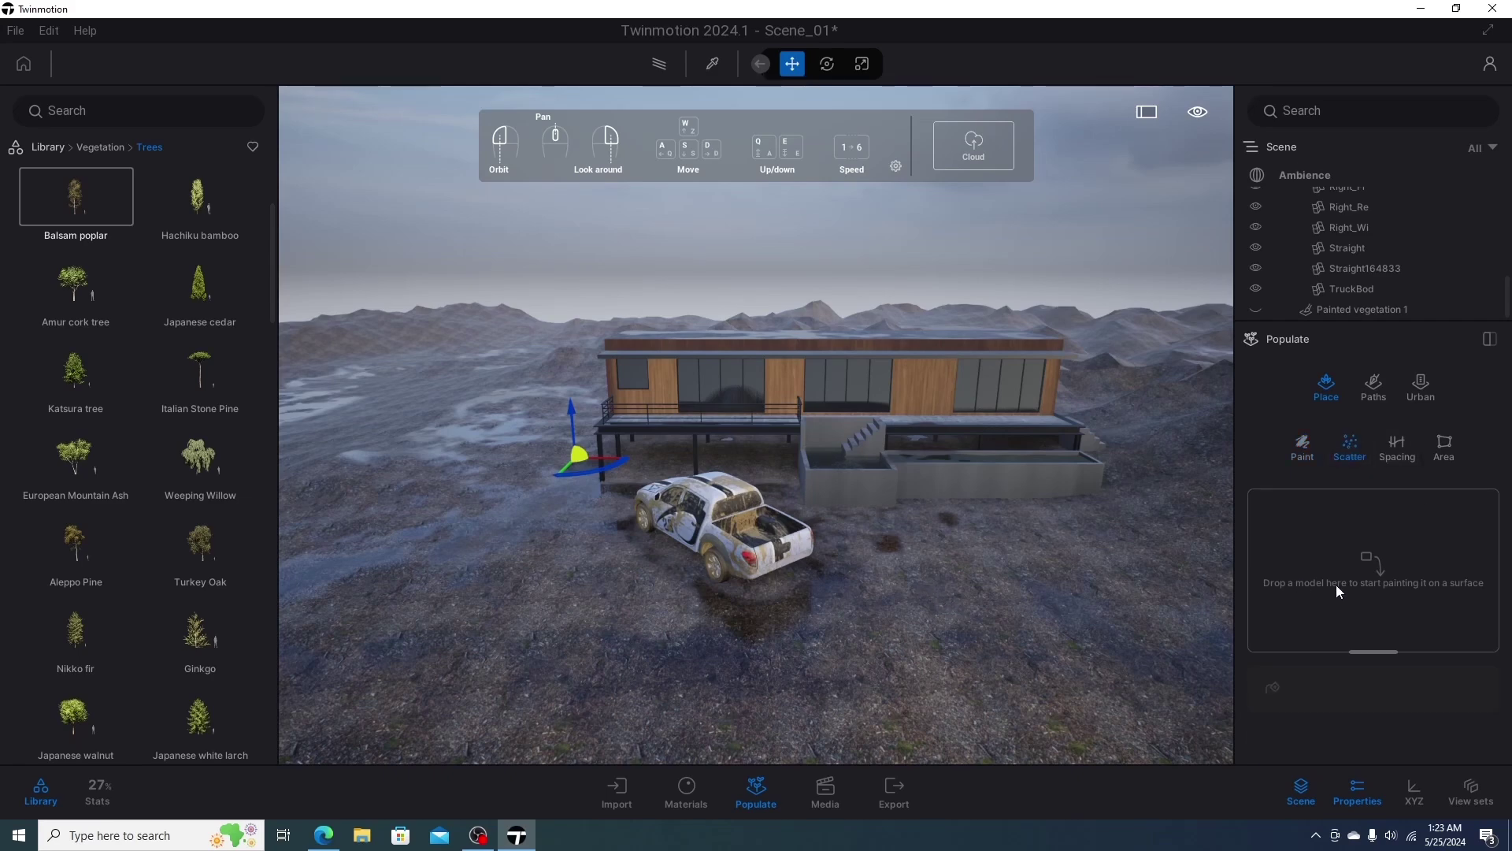
Add Balsam poplar, Austrian Pine, Nikko fir and Koyama spruce to the Scatter vegetation set
mouse_move(216, 354)
scroll(173, 481, up, 2)
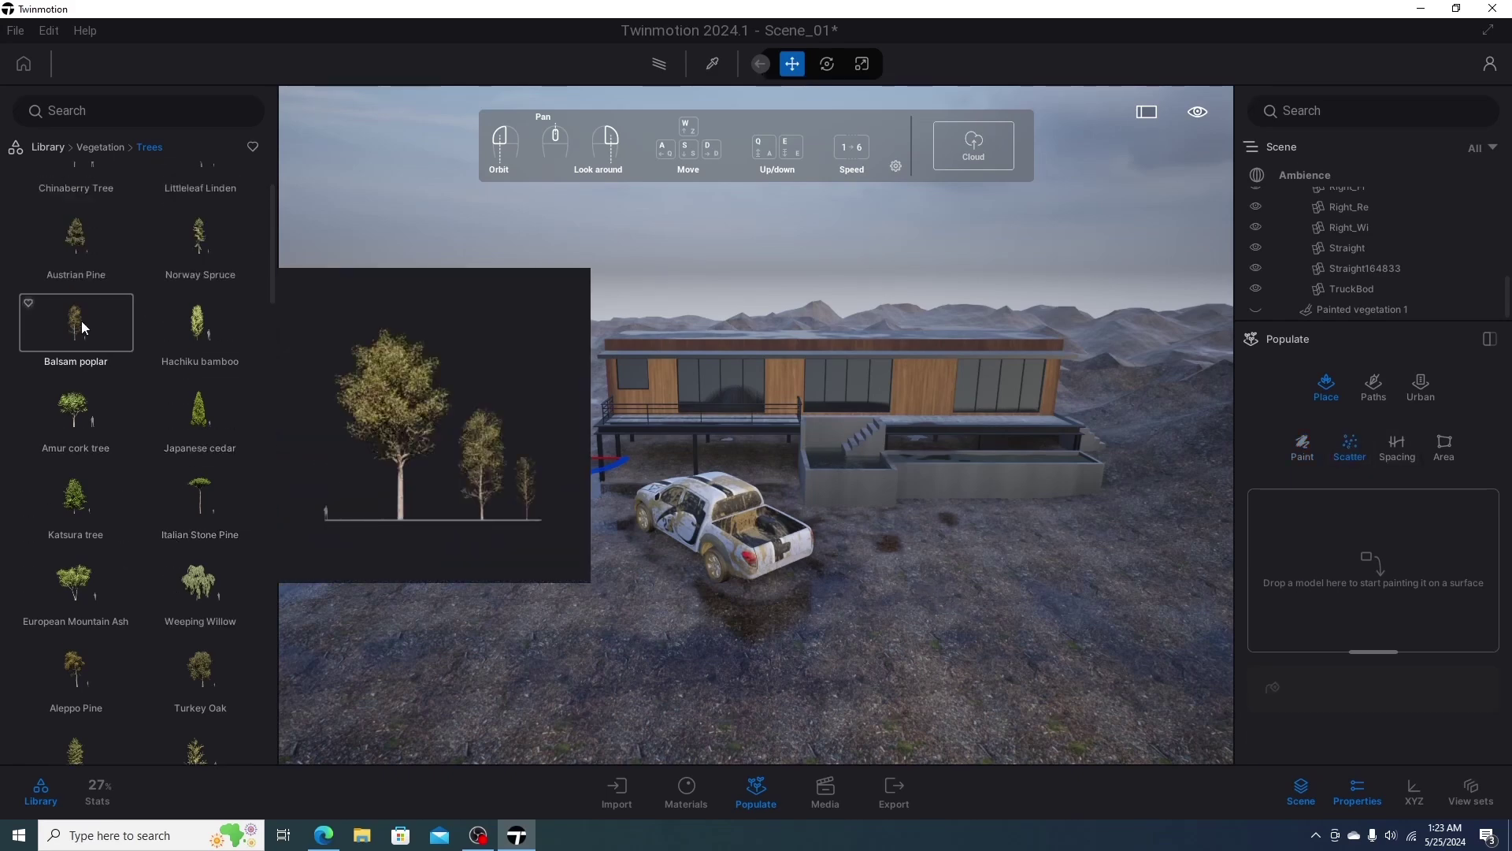
drag(82, 327, 1413, 553)
scroll(82, 315, up, 2)
drag(80, 303, 1339, 551)
scroll(171, 630, down, 7)
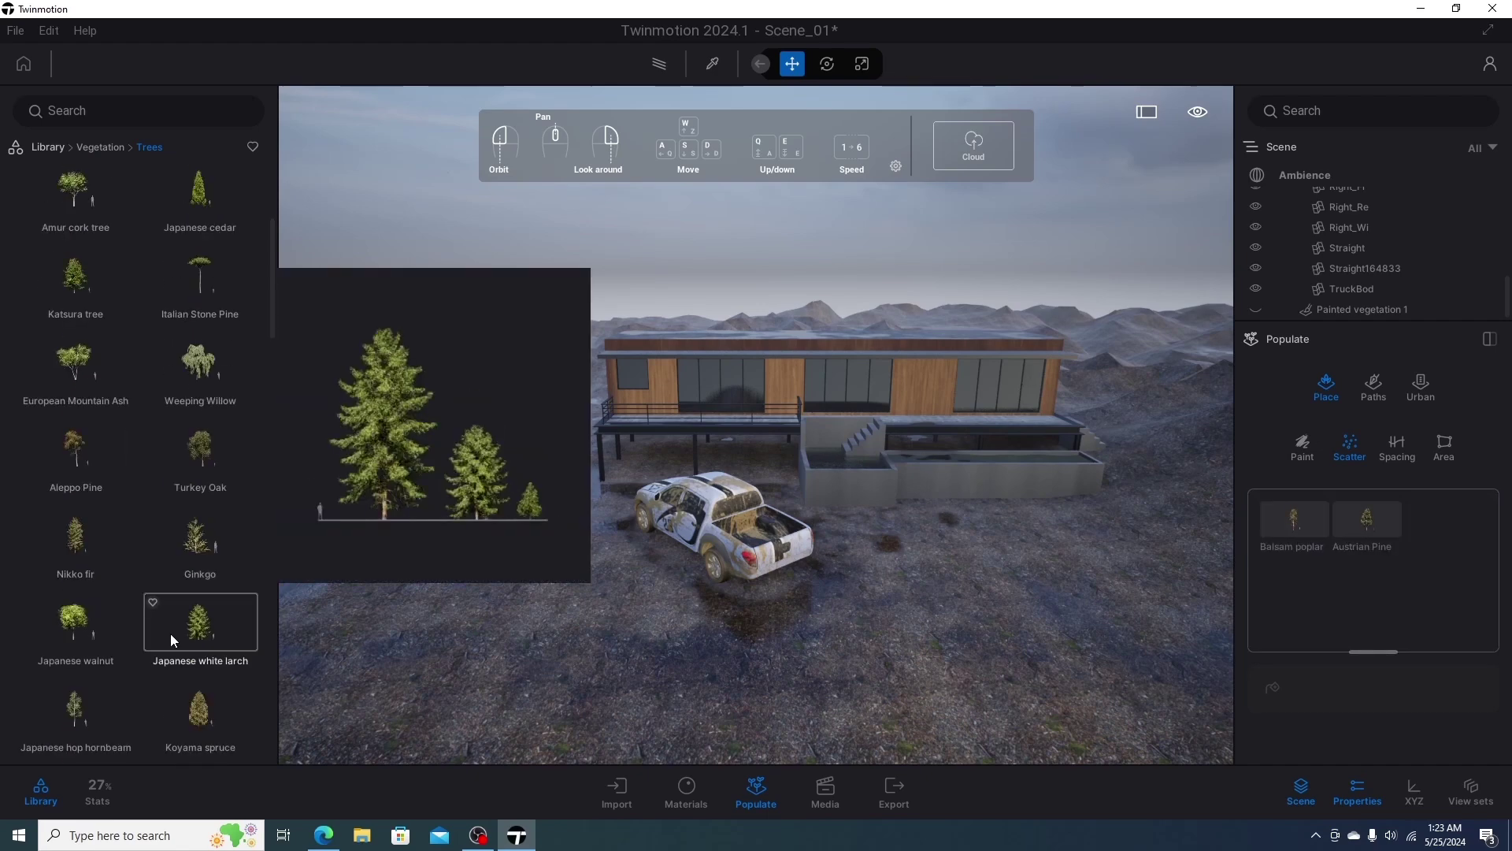
drag(86, 540, 1469, 621)
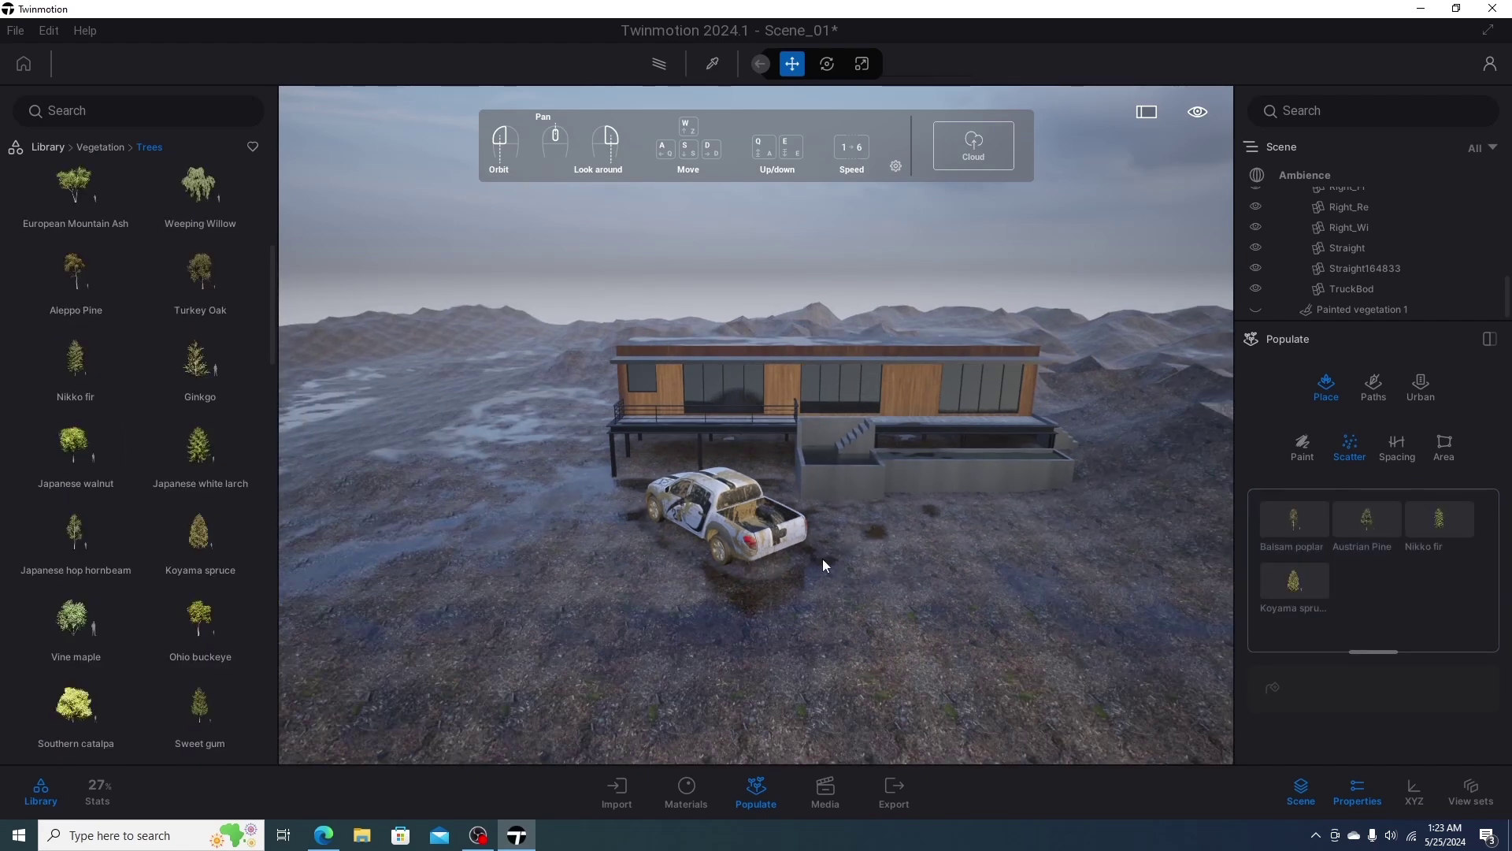
key(d)
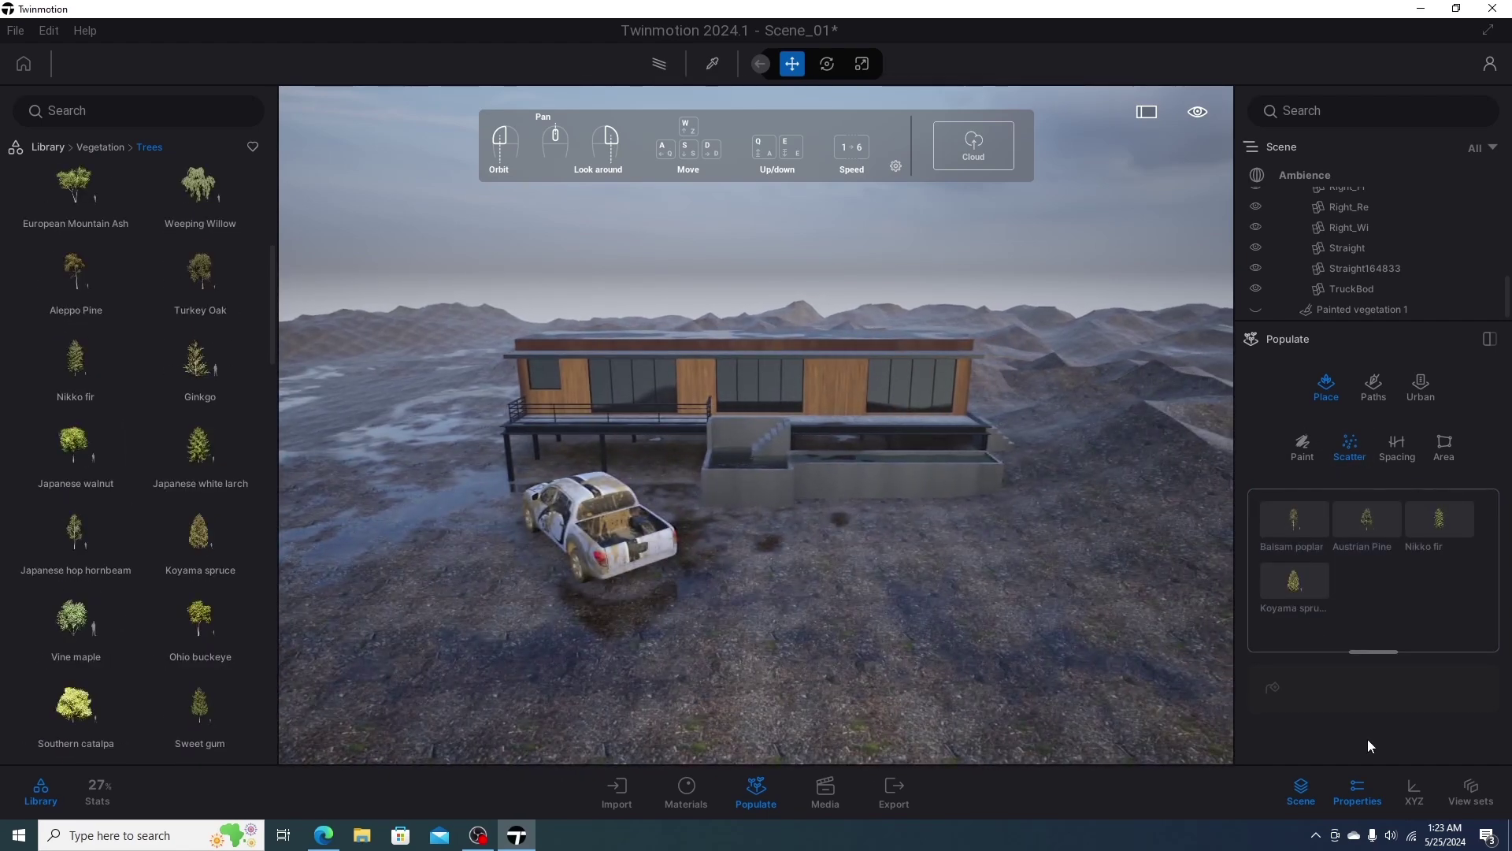
Scatter all four tree species across the terrain around the house, applying the tool repeatedly for a denser forest
click(1304, 537)
shift+click(1308, 592)
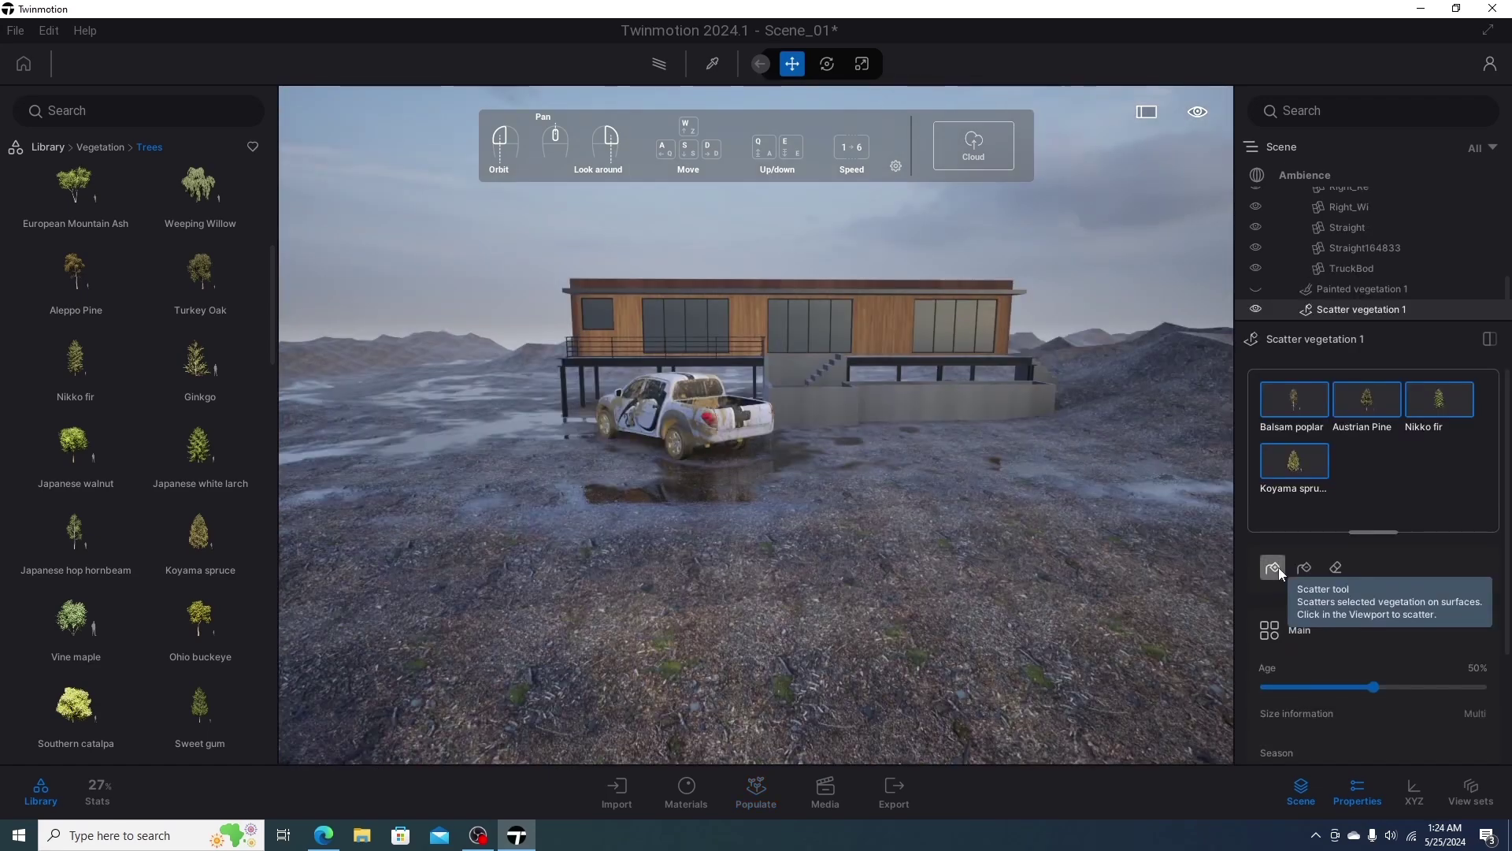
click(1272, 568)
click(888, 550)
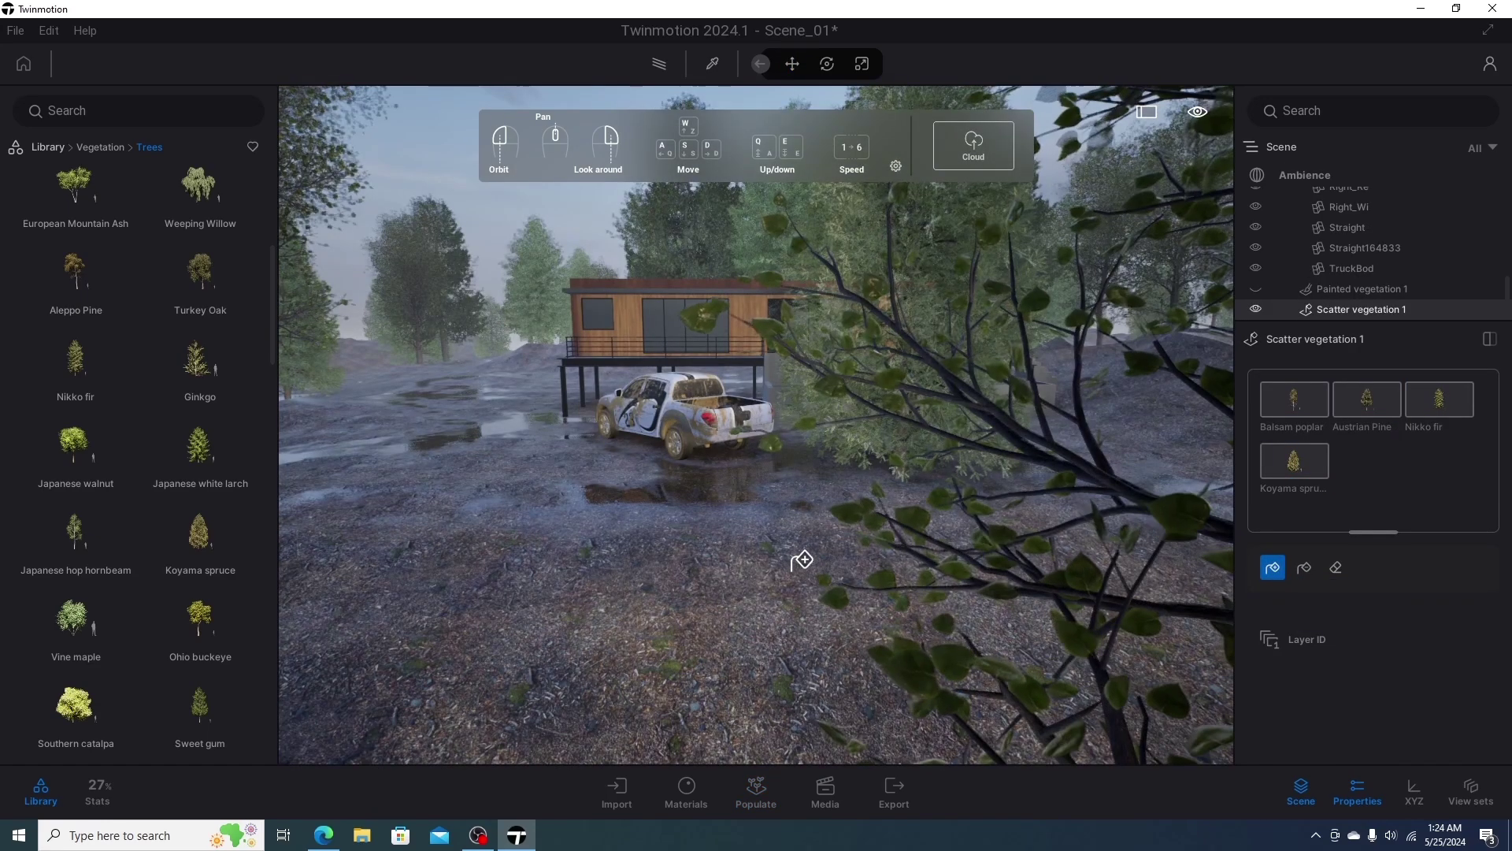
key(s)
key(q)
key(s)
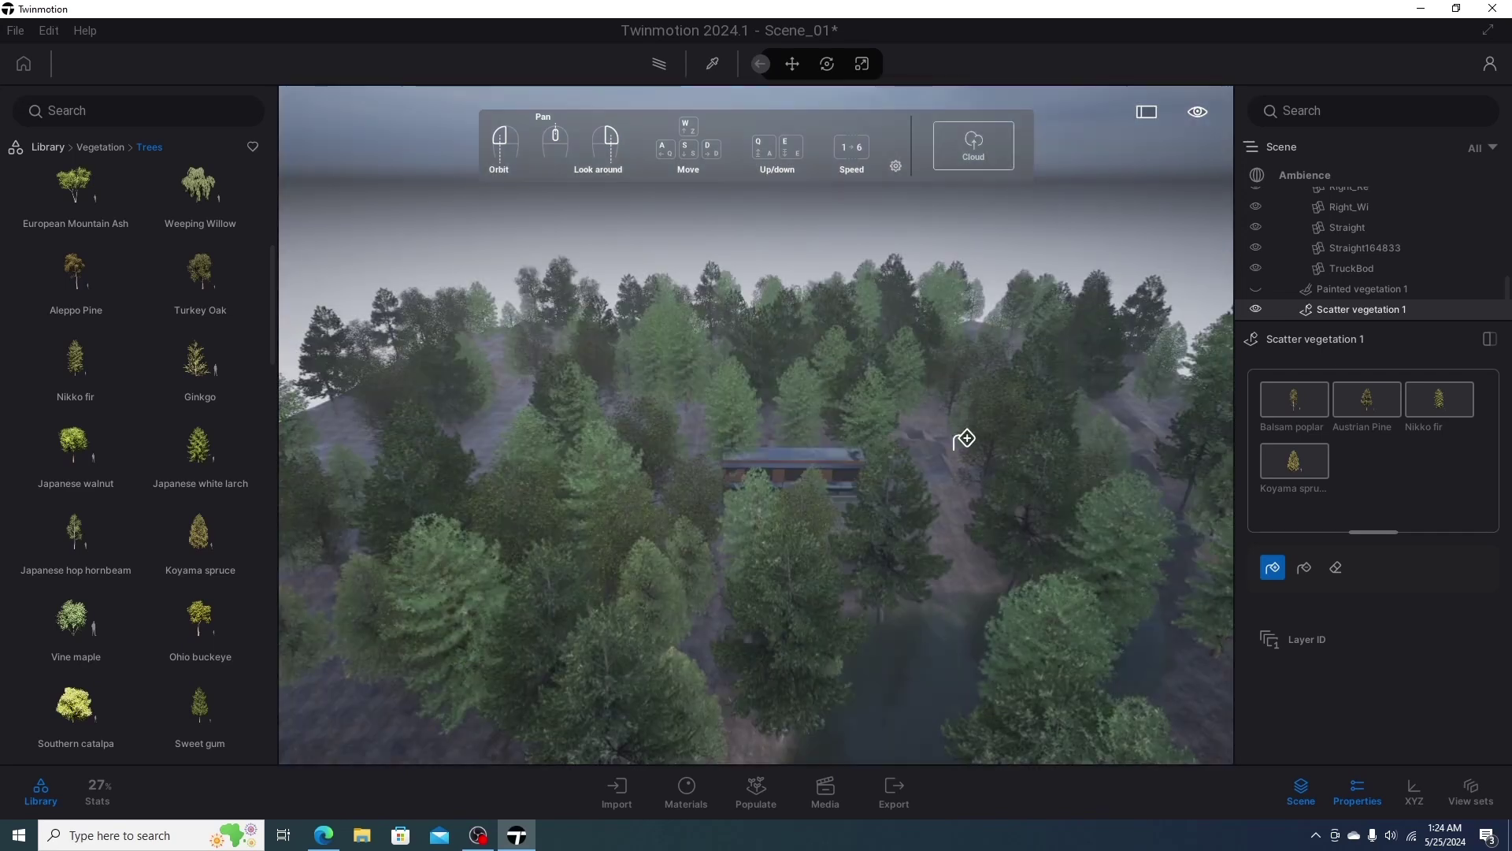
drag(964, 439, 953, 441)
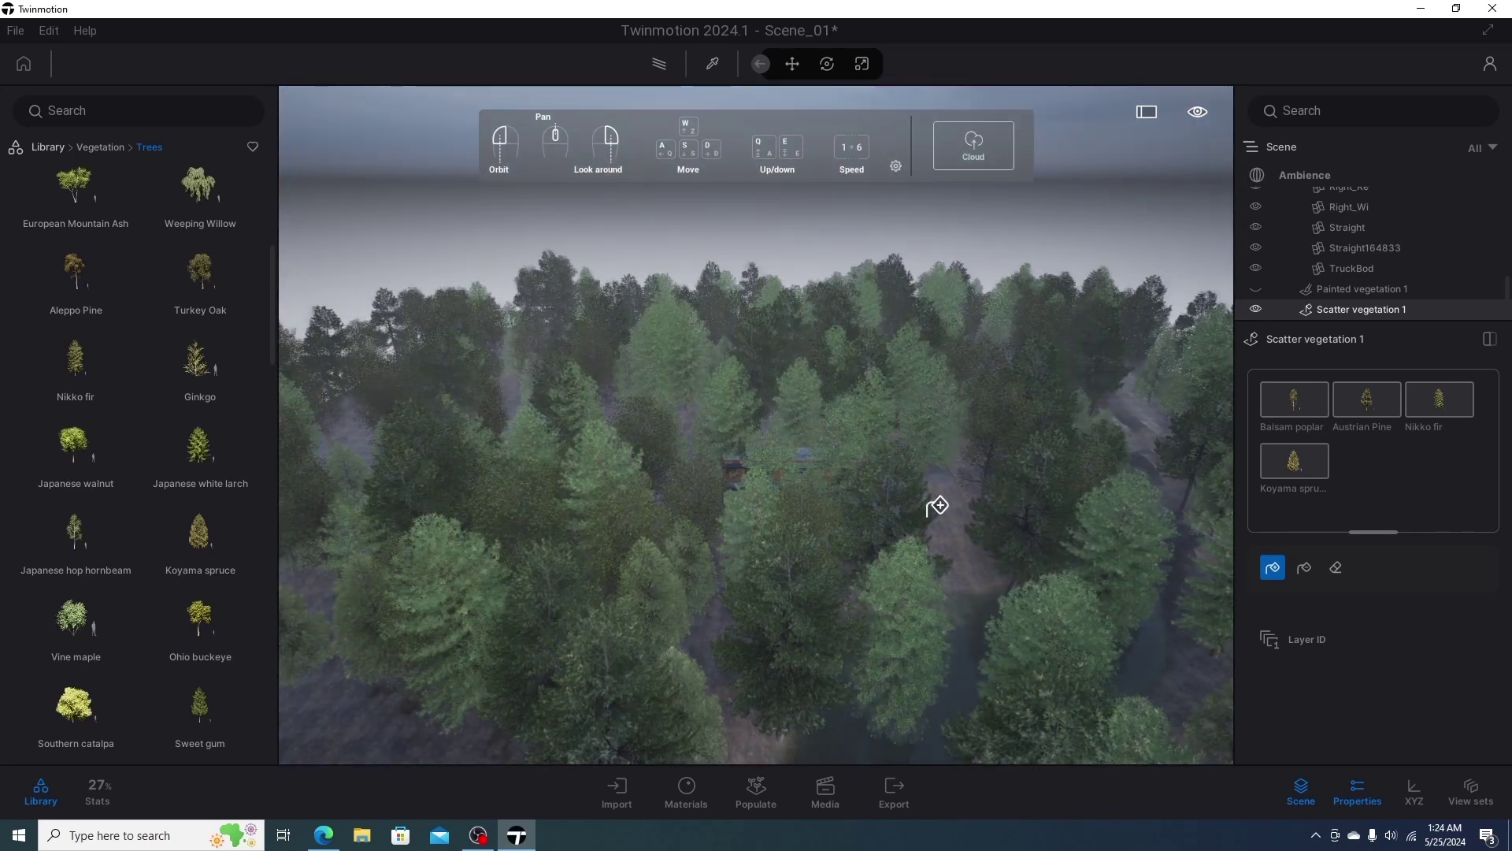
Adjust the scattered Balsam poplar's age, and thin out the forest by randomly removing scattered trees from the terrain
click(1294, 398)
drag(1276, 686, 1414, 689)
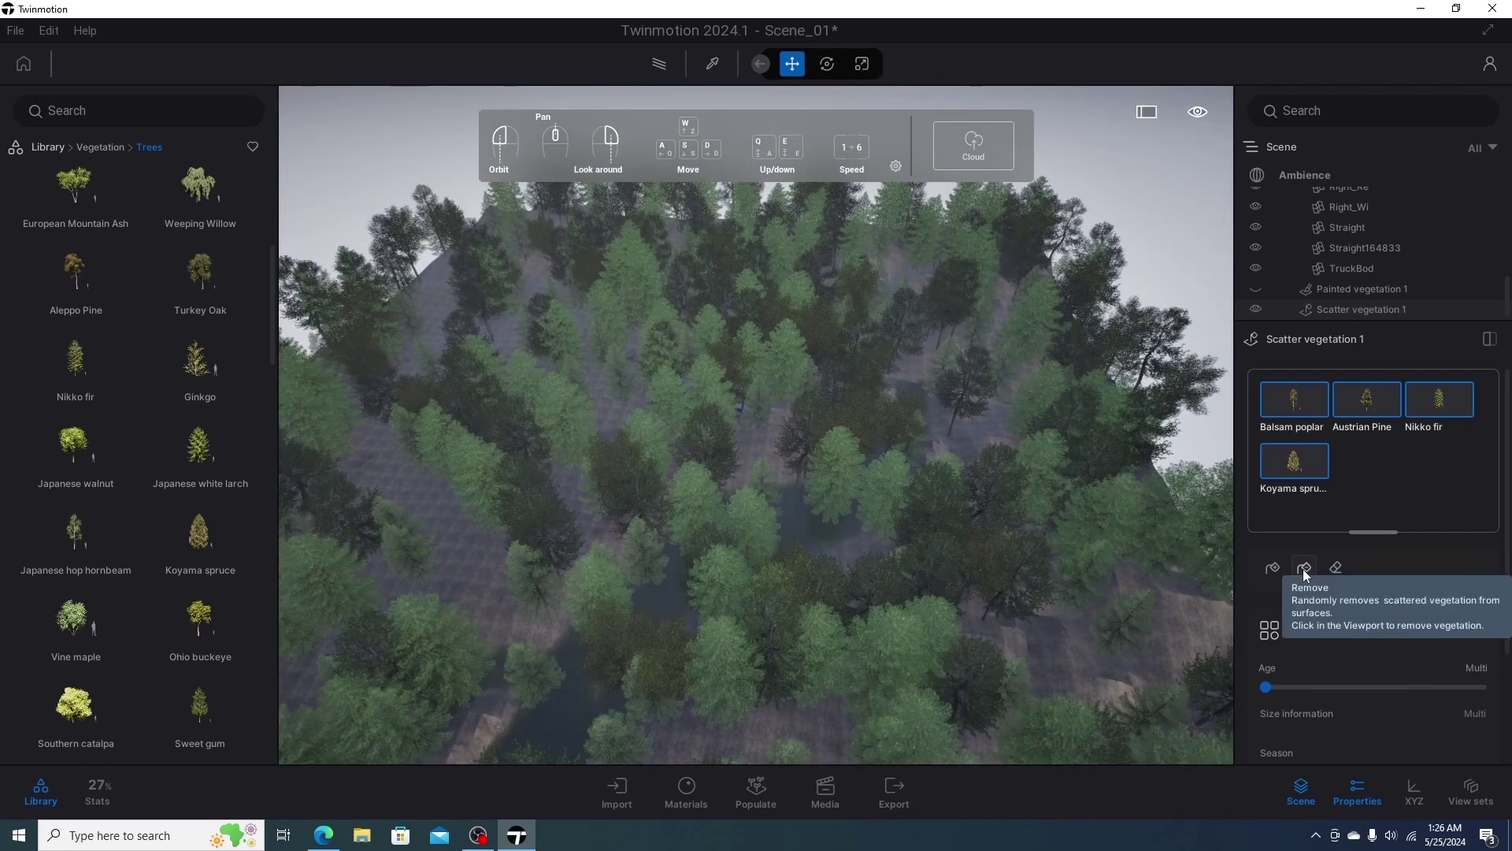
click(1304, 567)
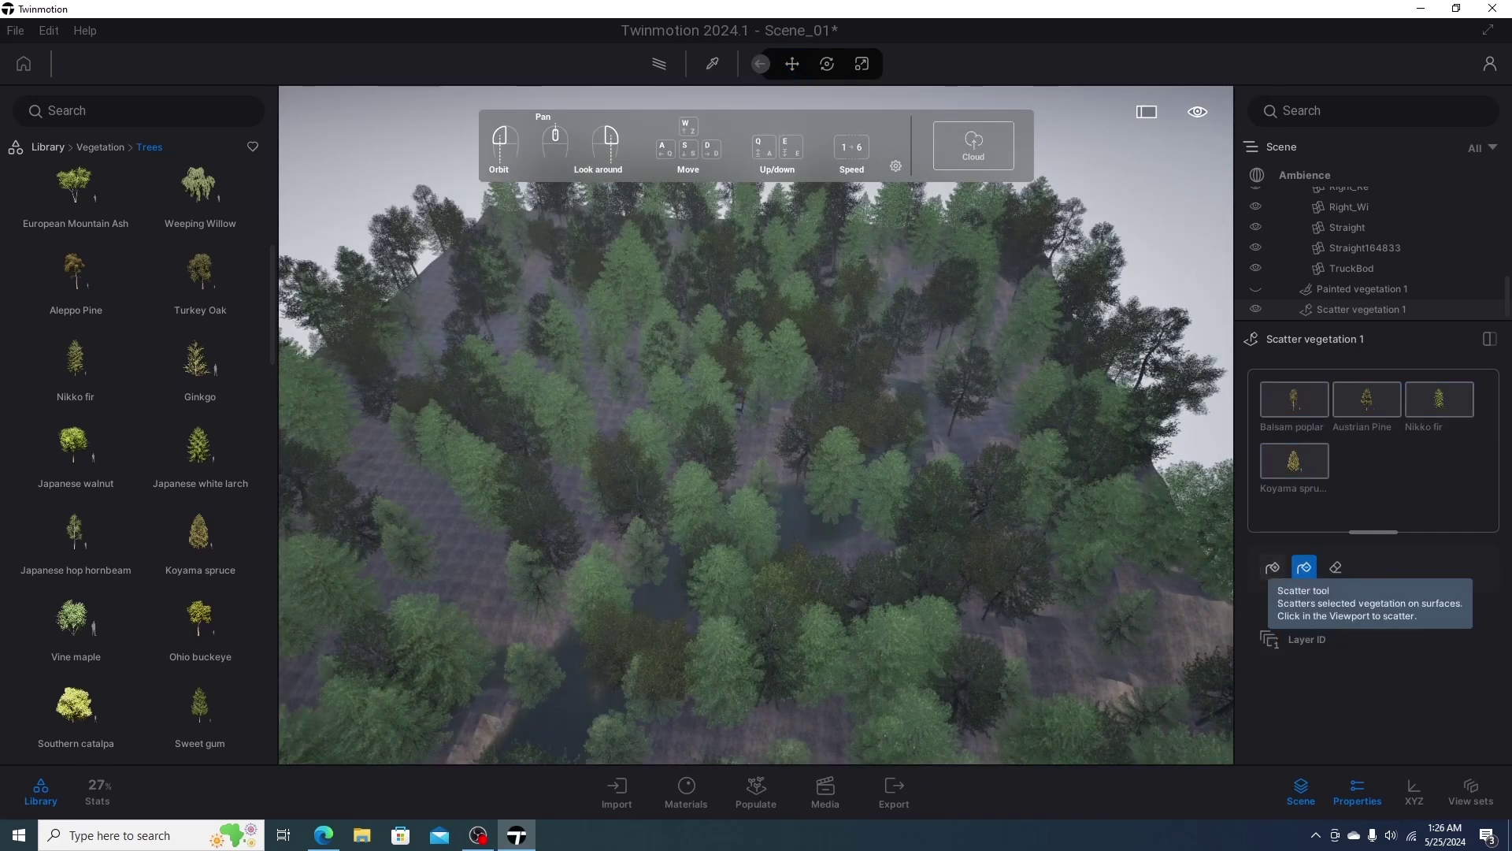
click(988, 436)
click(987, 435)
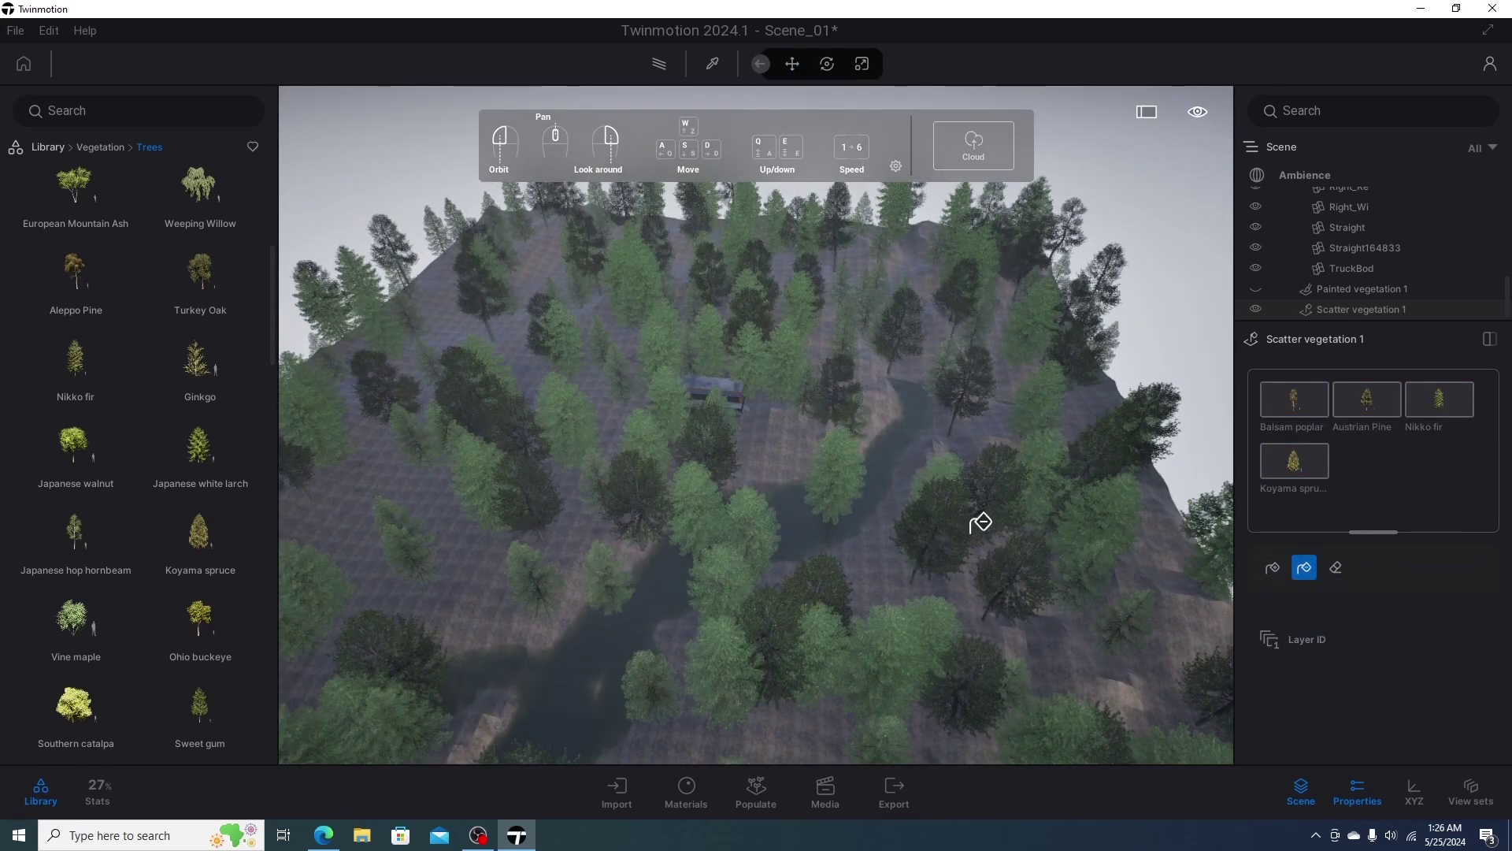
click(981, 522)
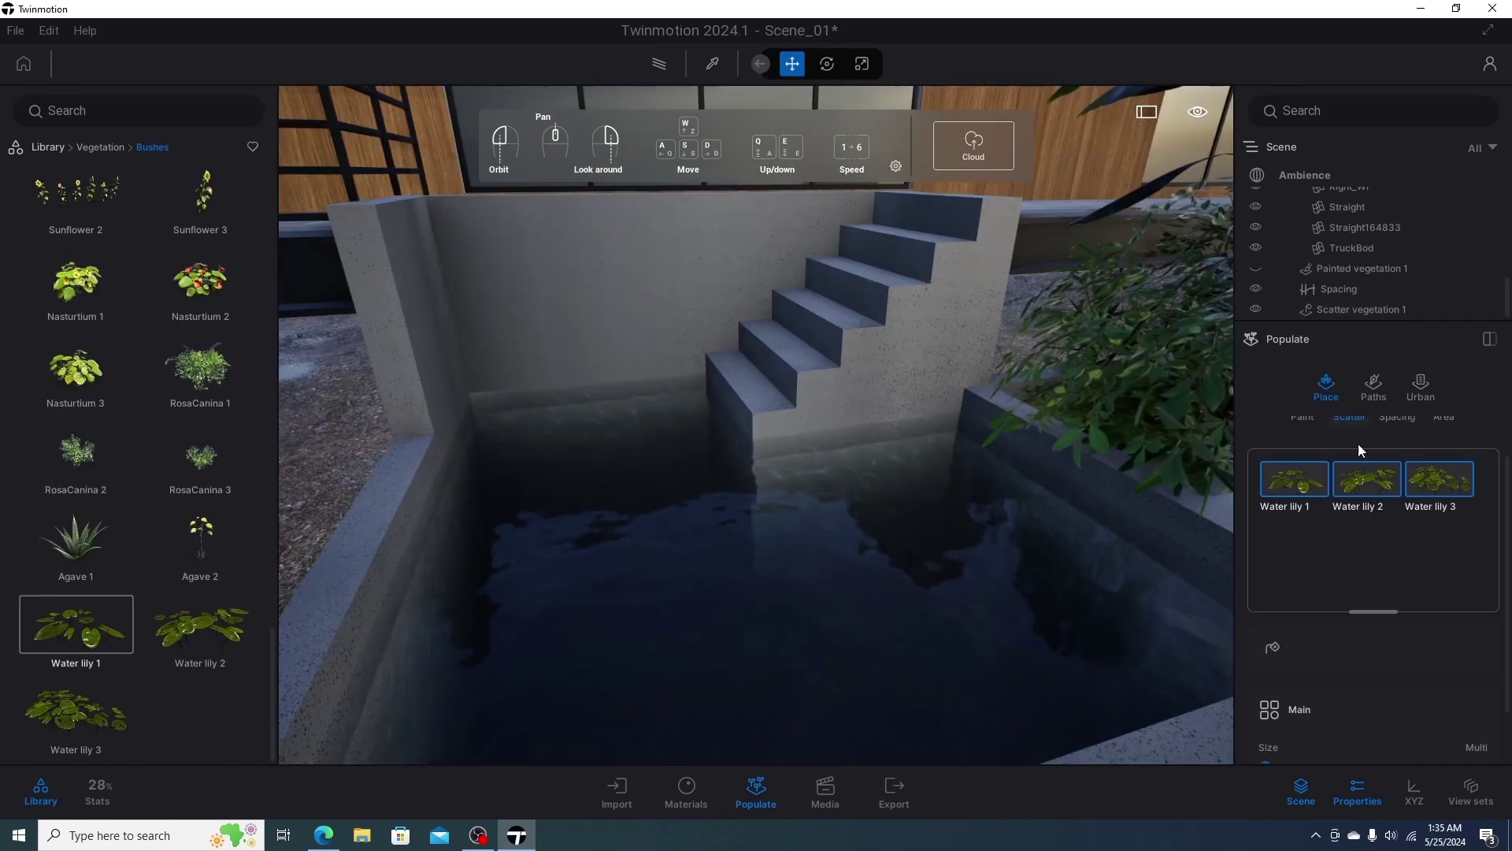
Scatter Water lily 1, 2 and 3 over the pool beside the stairs and randomly remove some of the scattered plants
click(833, 574)
click(1062, 579)
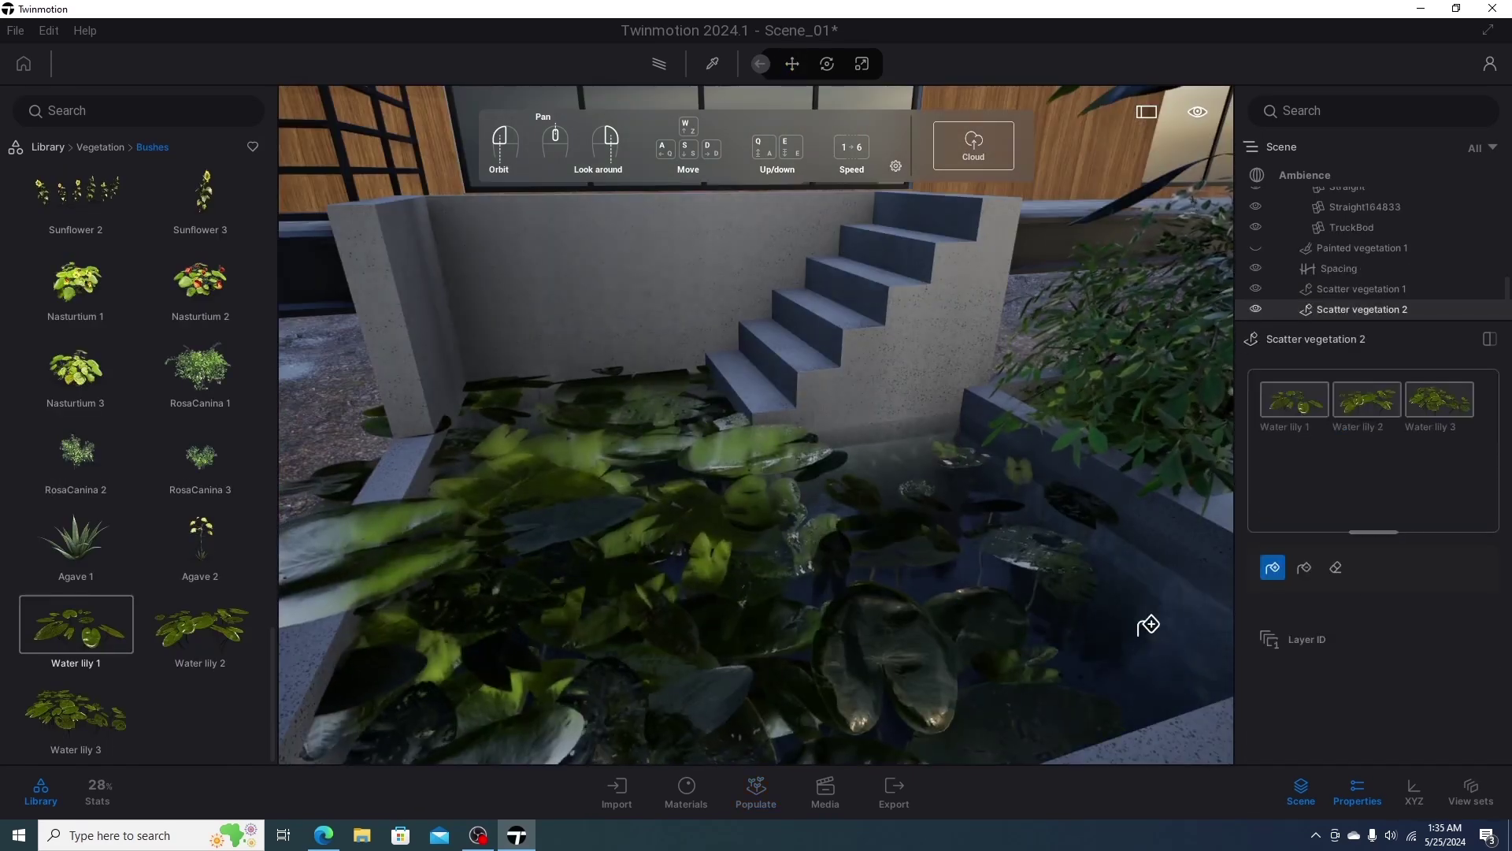
key(s)
key(a)
right_drag(1194, 618, 1126, 618)
key(s)
click(690, 526)
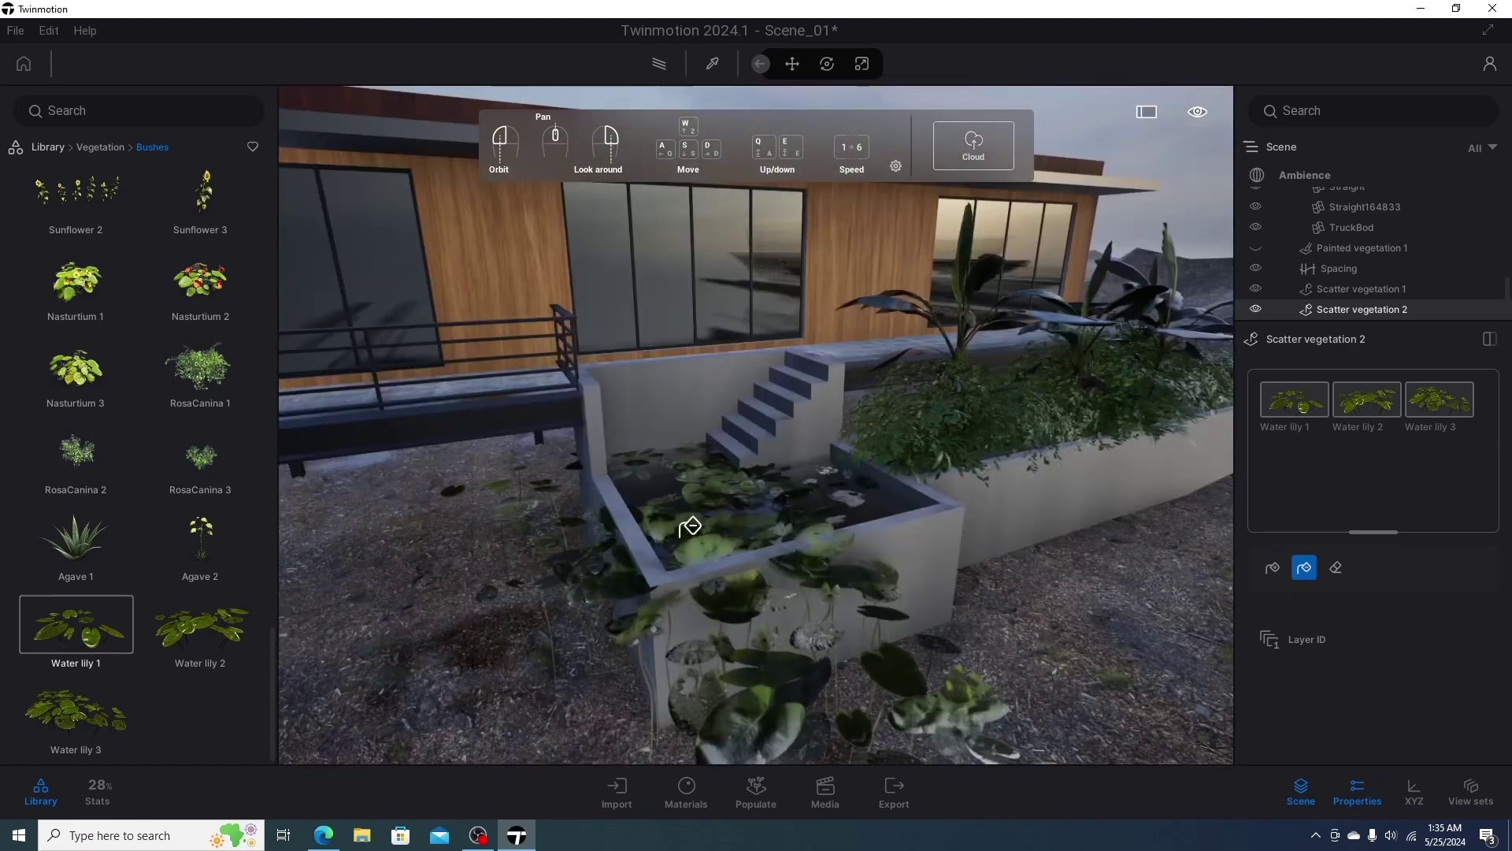
click(731, 621)
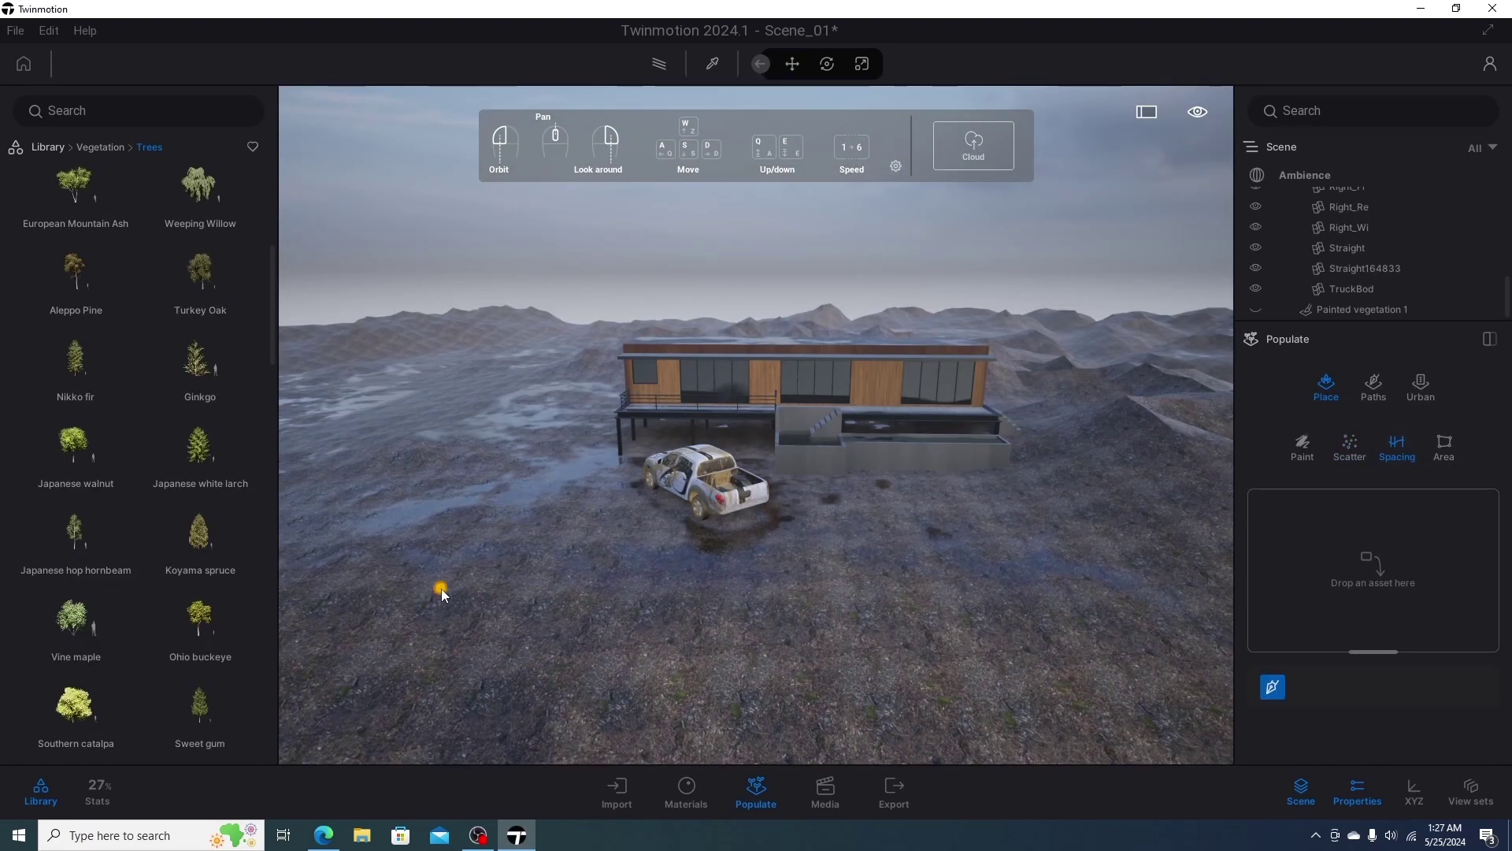
Draw a Spacing path along the shoreline and set the object count by count to 37
drag(442, 594, 424, 627)
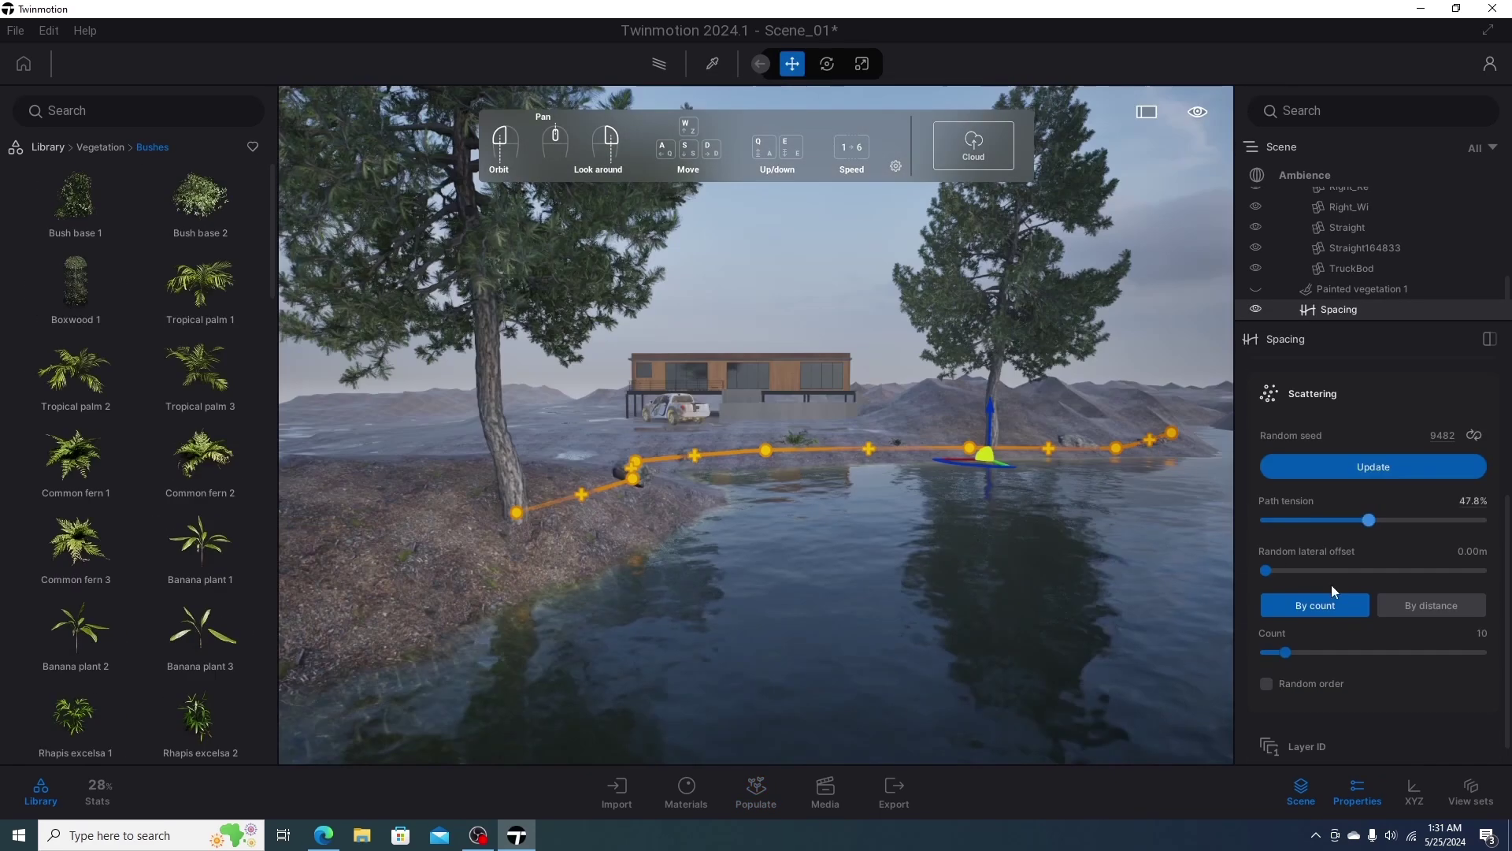
scroll(1327, 630, down, 1)
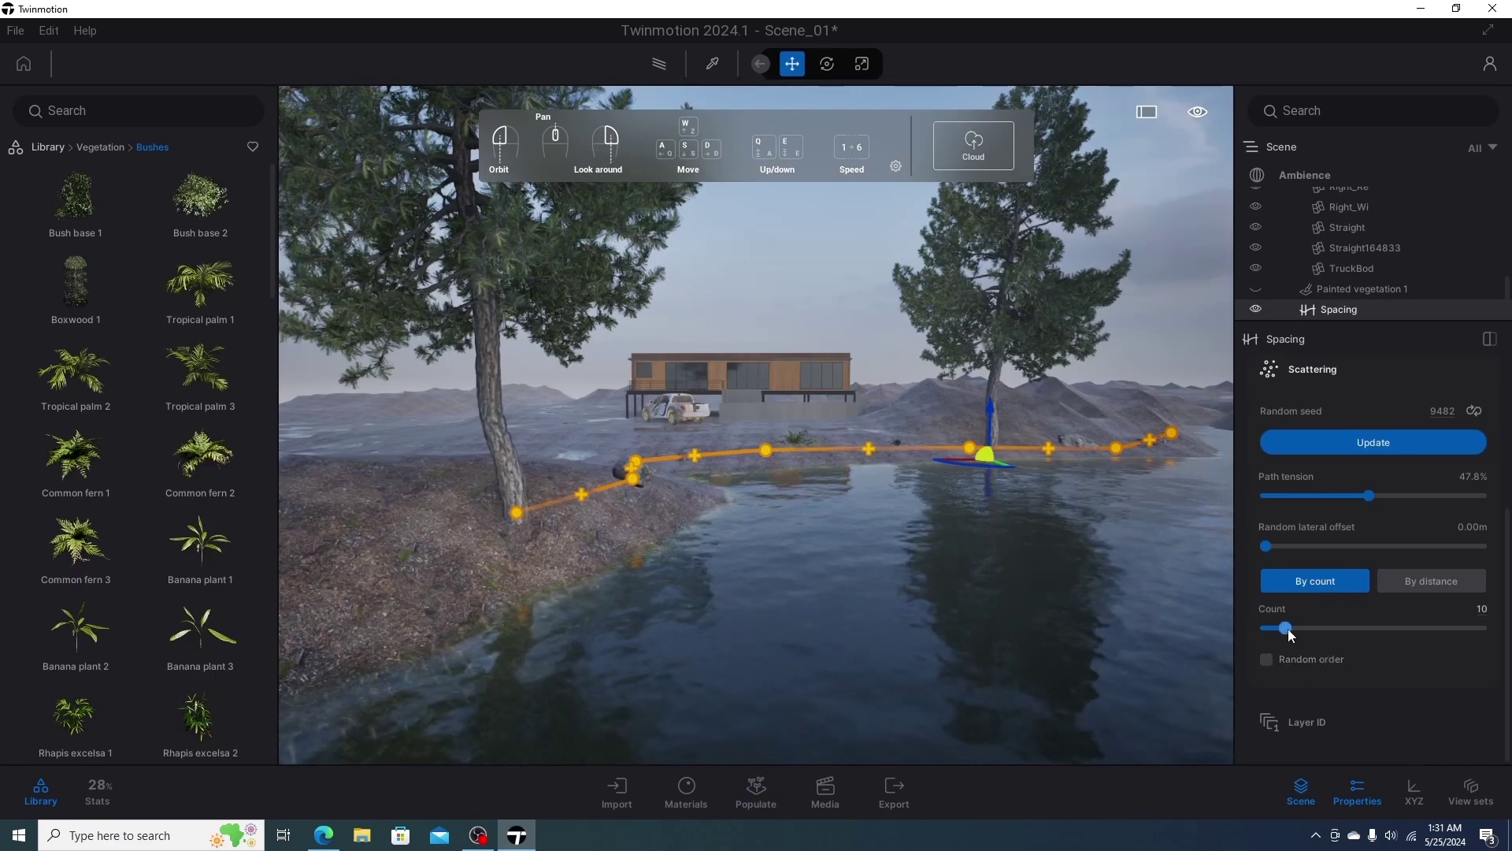
drag(1287, 628, 1334, 627)
drag(1334, 627, 1345, 627)
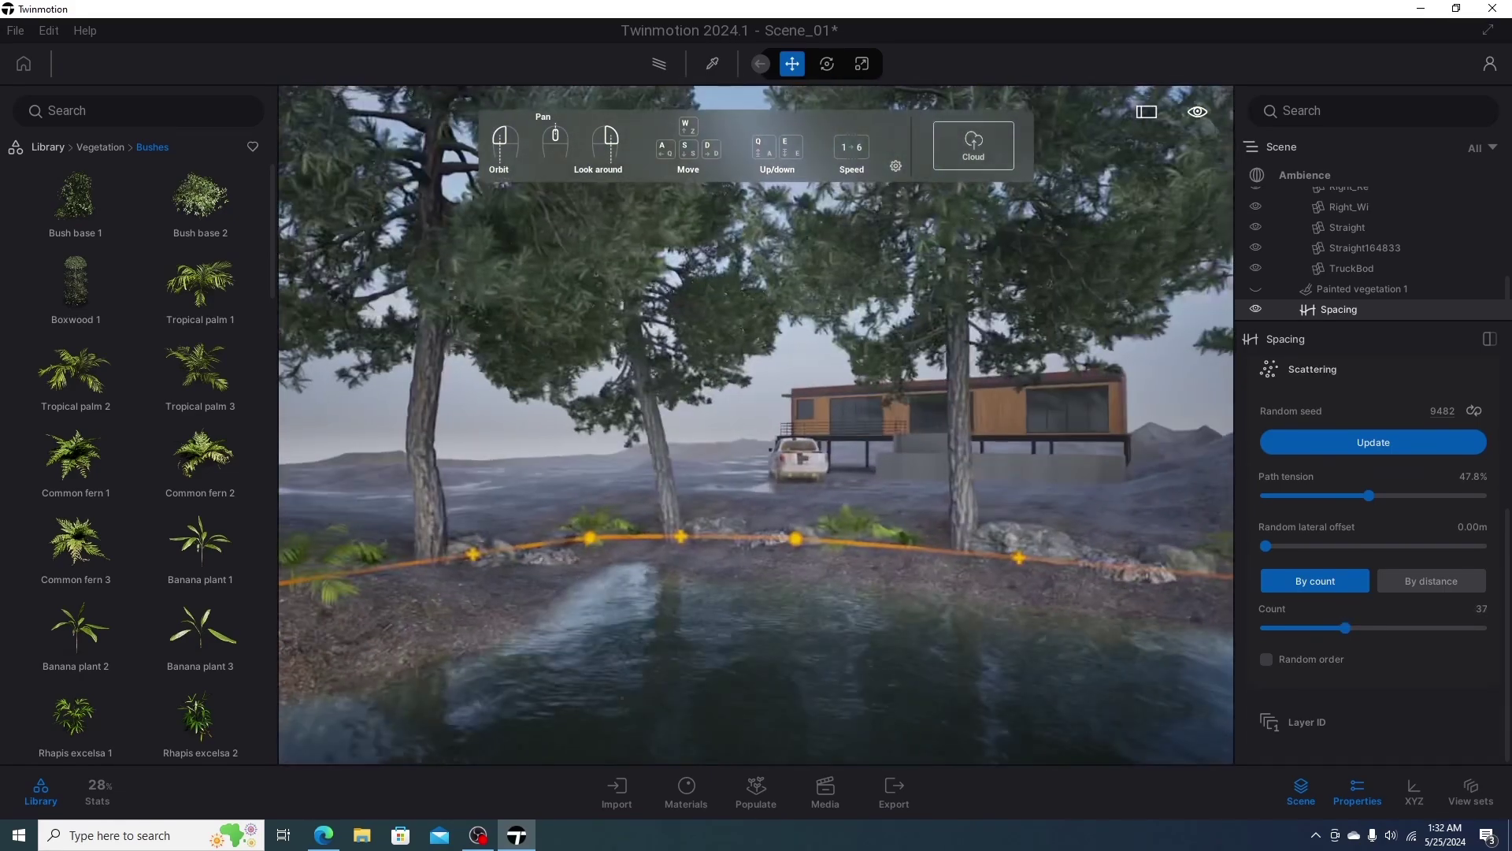
Adjust the per-object settings of the shoreline spacing set: scale offset 0.85 and a larger rotation offset, leaving Align off
scroll(1391, 453, up, 3)
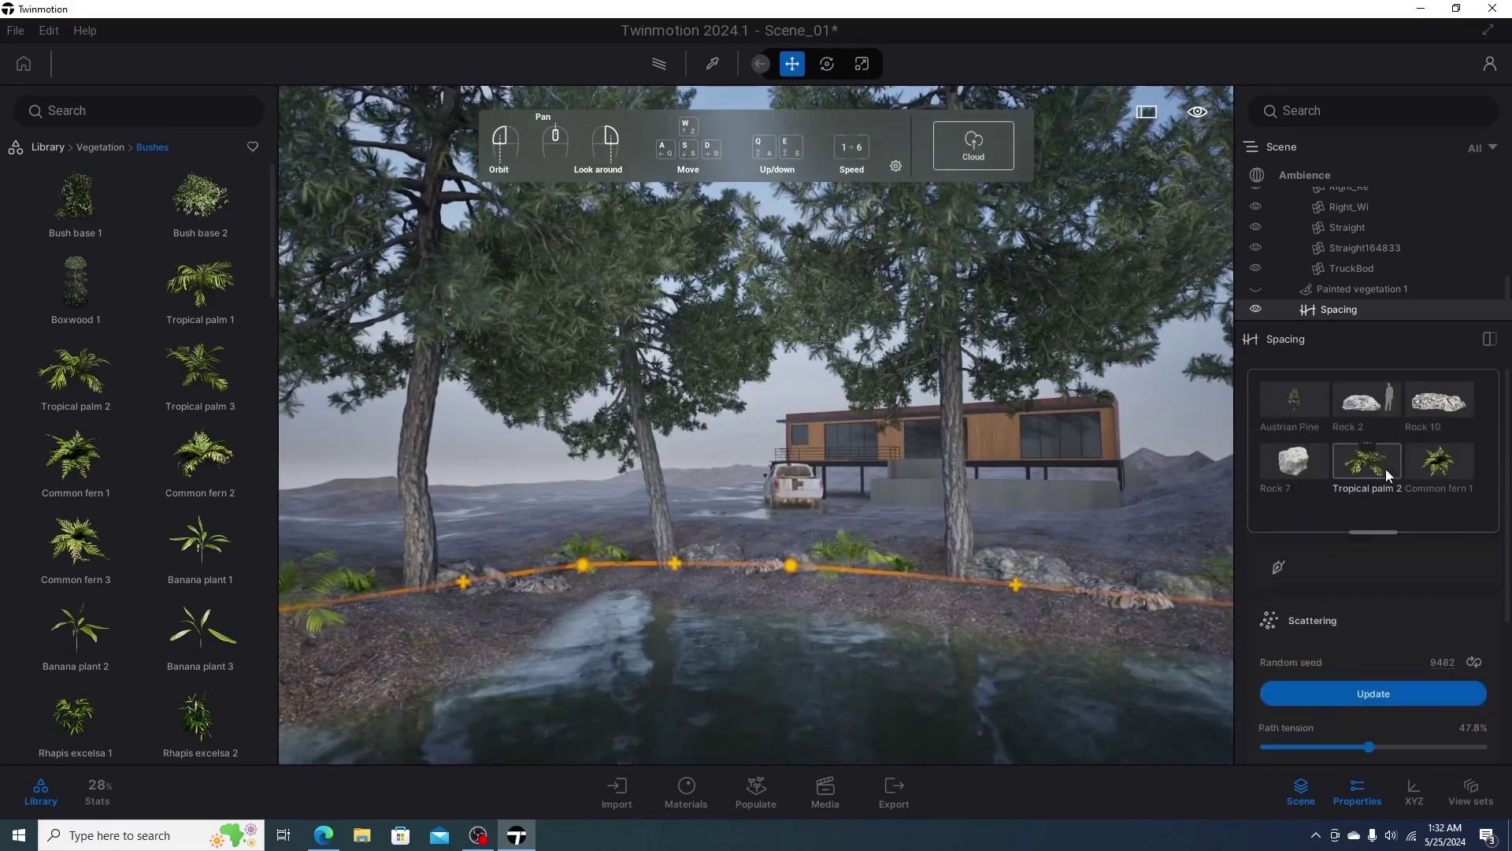
scroll(1403, 638, down, 5)
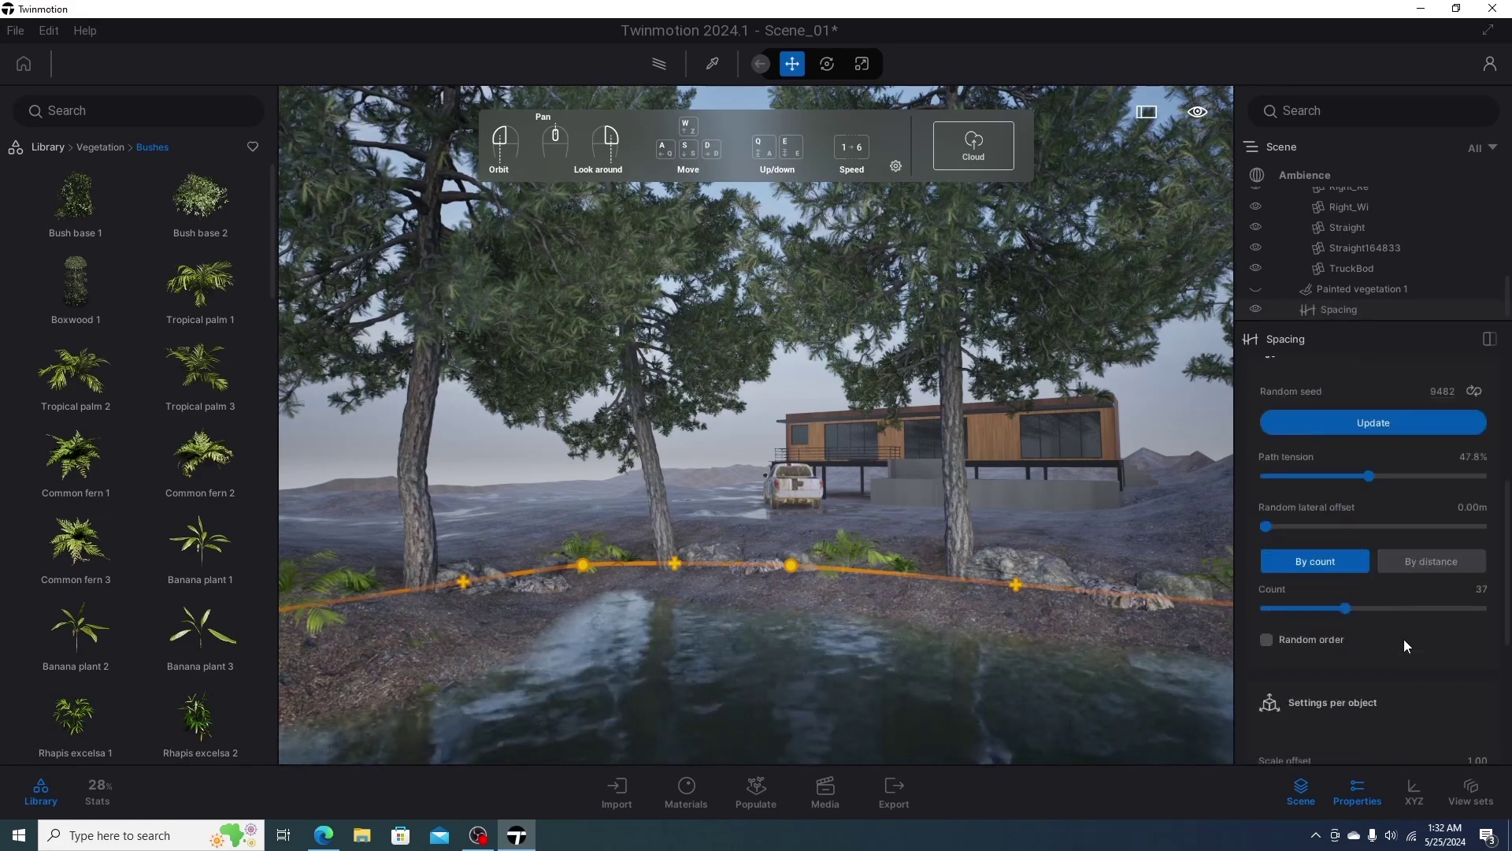
click(1266, 659)
click(1266, 659)
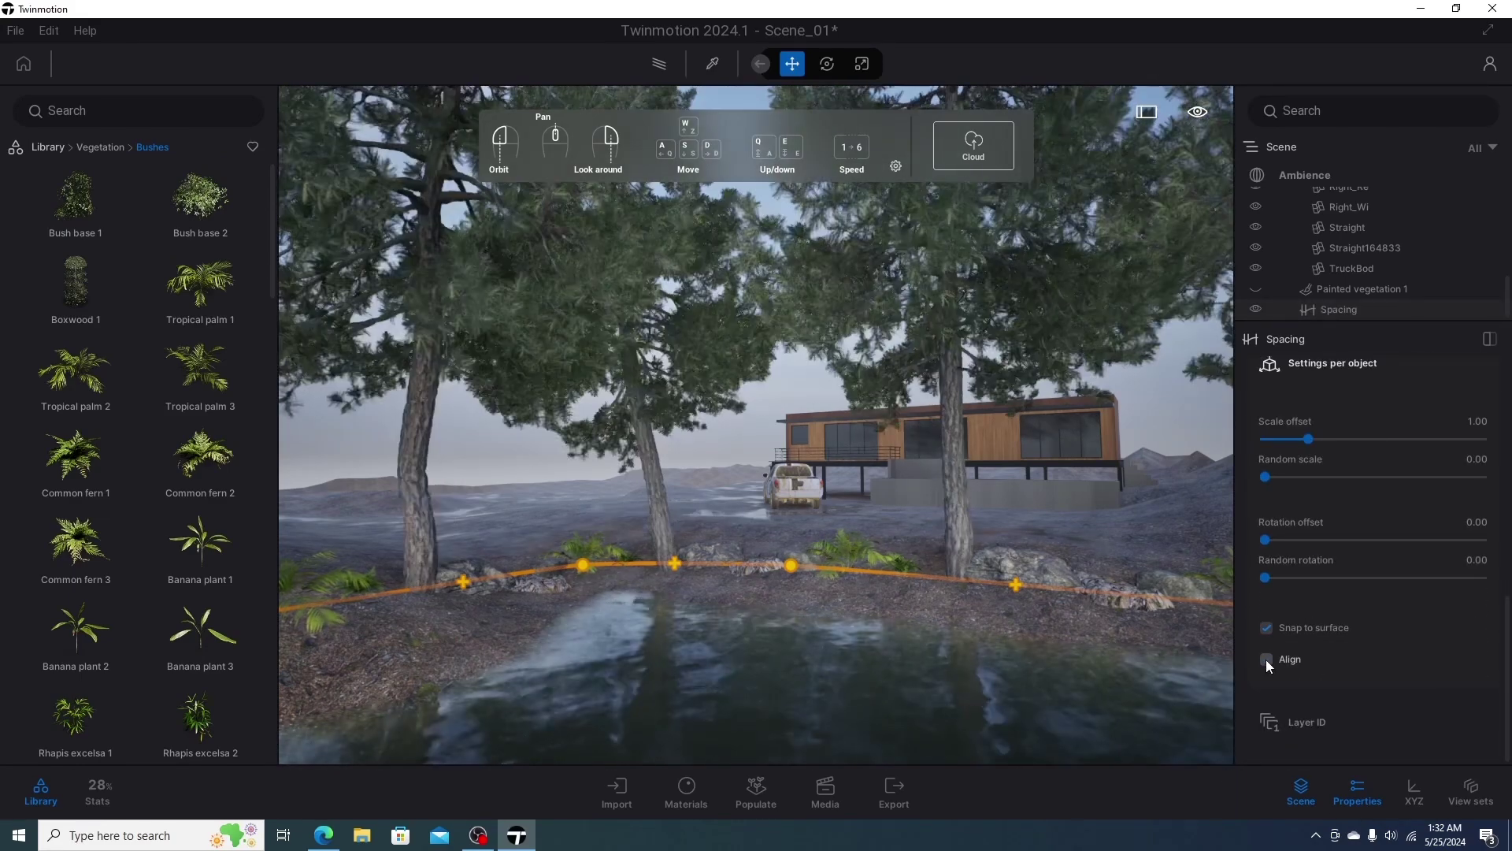
drag(1287, 540, 1297, 540)
right_drag(918, 526, 1126, 527)
key(s)
mouse_move(1308, 440)
mouse_down()
mouse_move(1328, 441)
mouse_move(1308, 440)
mouse_up()
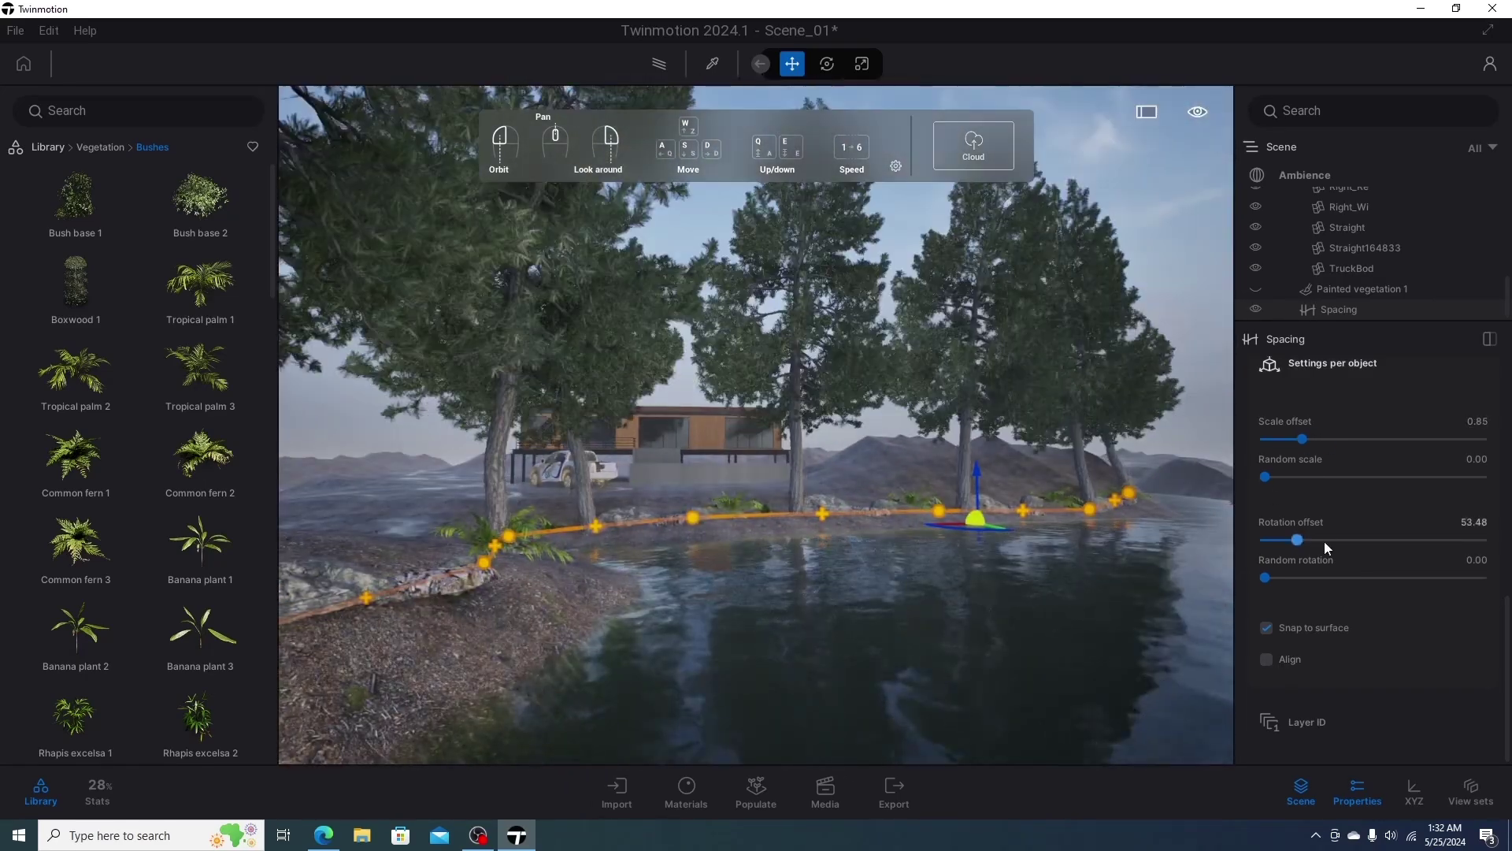
drag(1301, 540, 1344, 539)
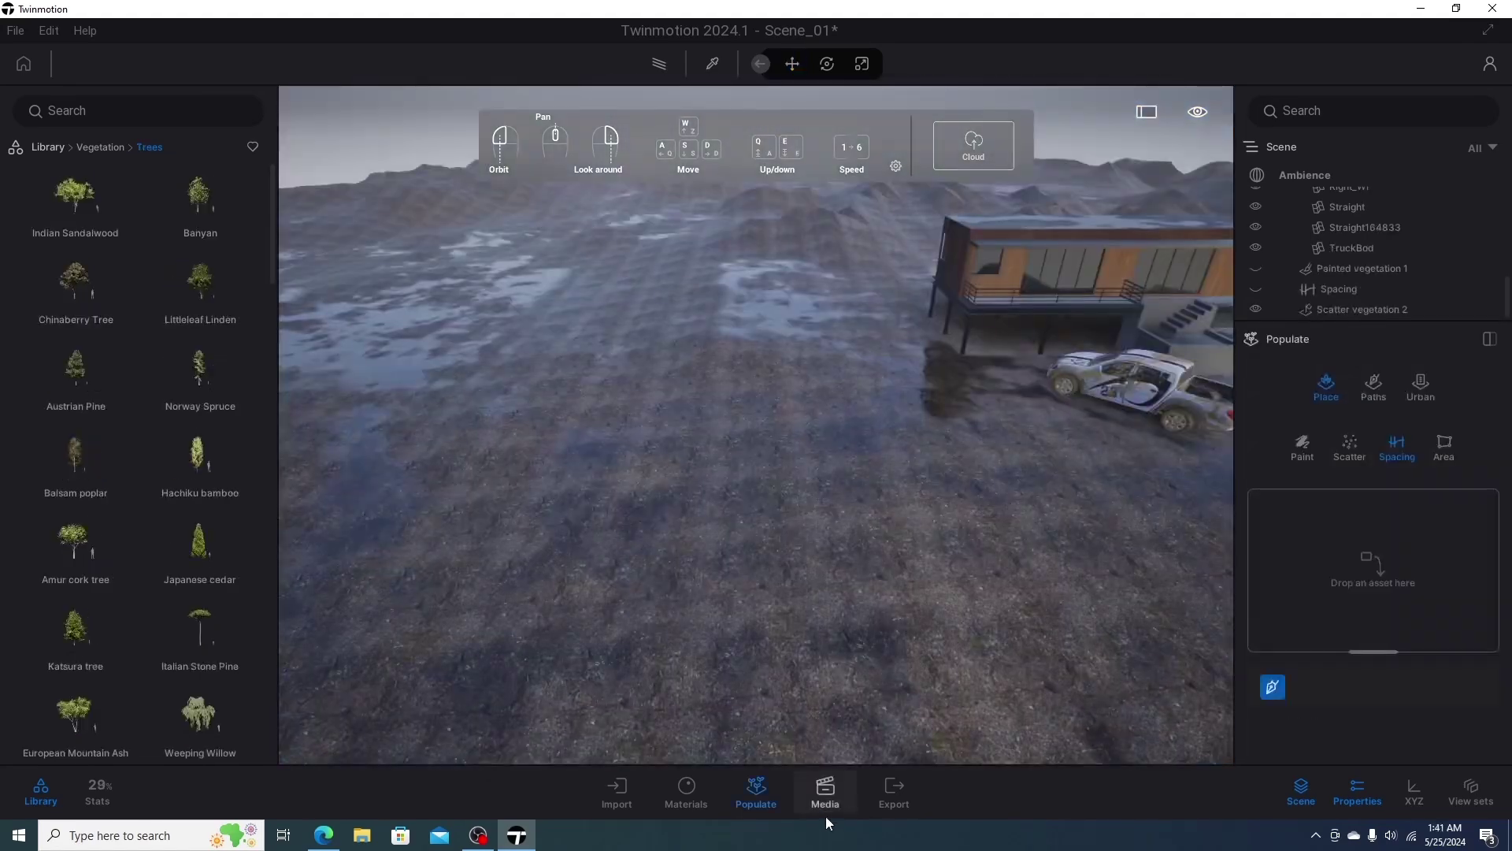
Draw a closed Area outline with five points on the open terrain beside the house and truck
drag(697, 448, 659, 361)
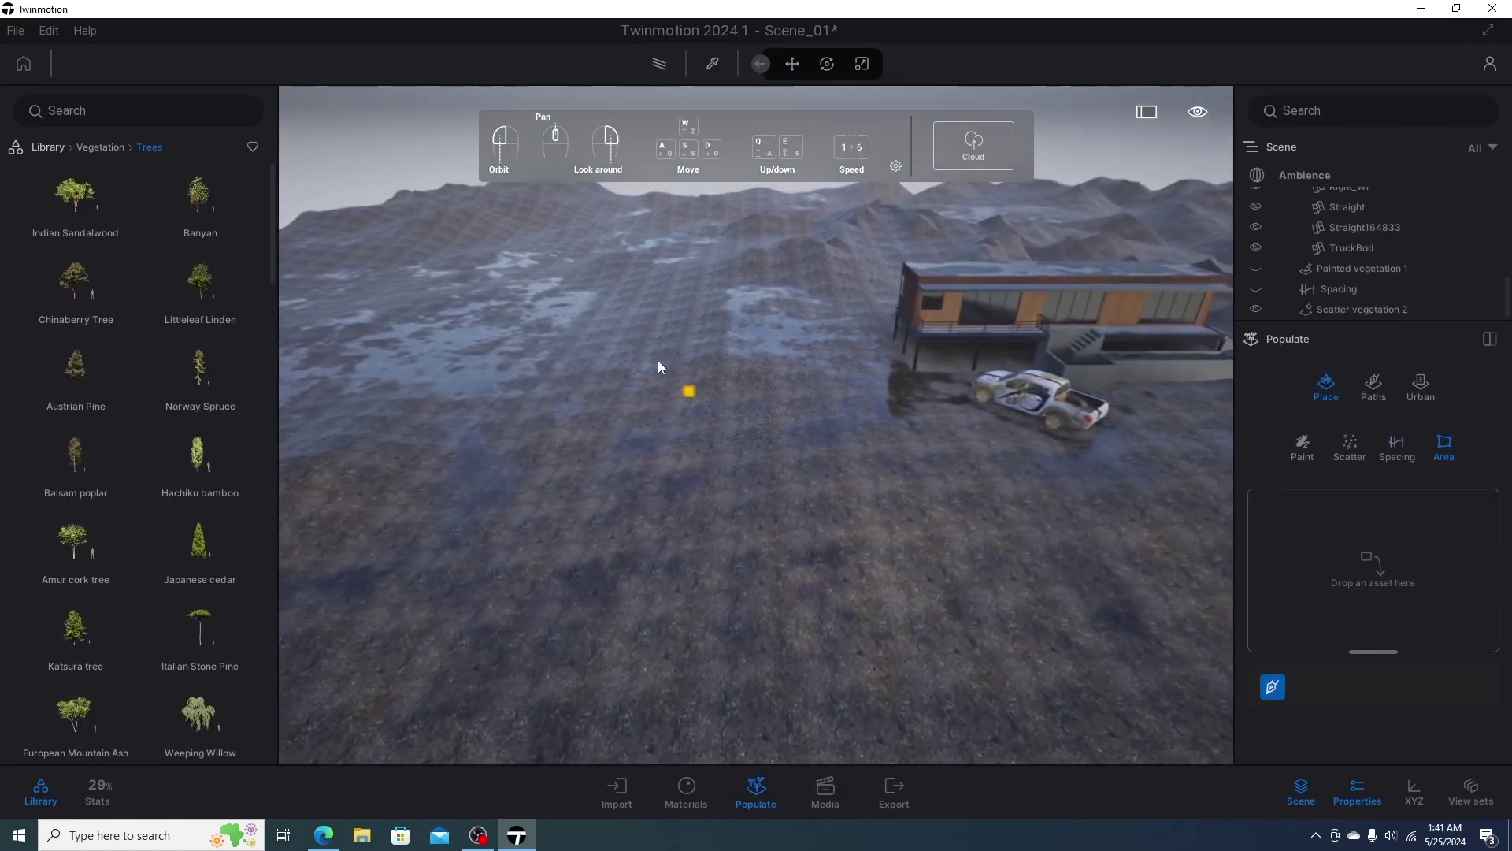
click(841, 338)
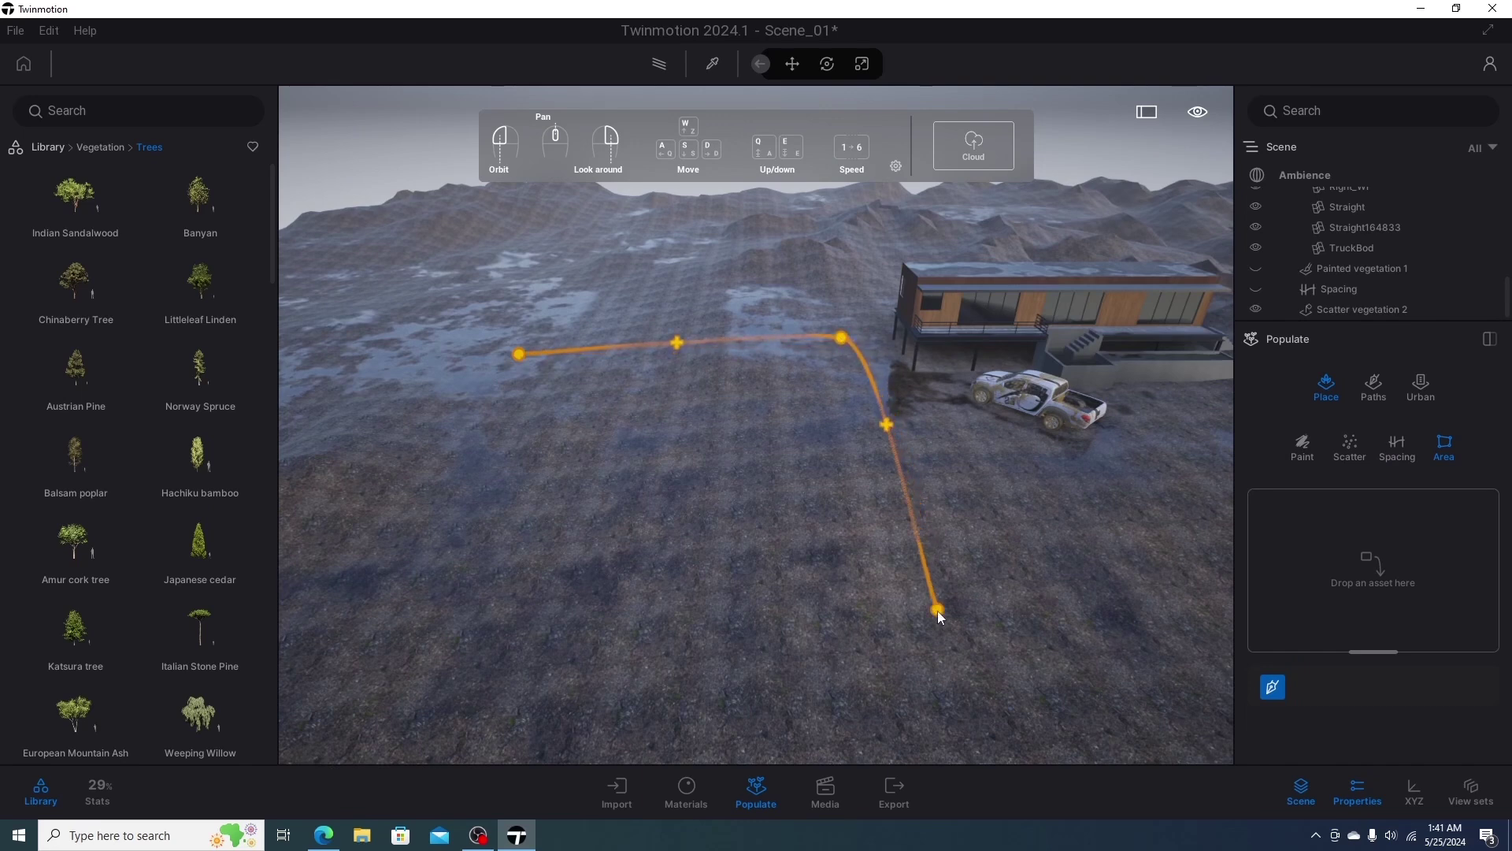
click(946, 651)
click(487, 732)
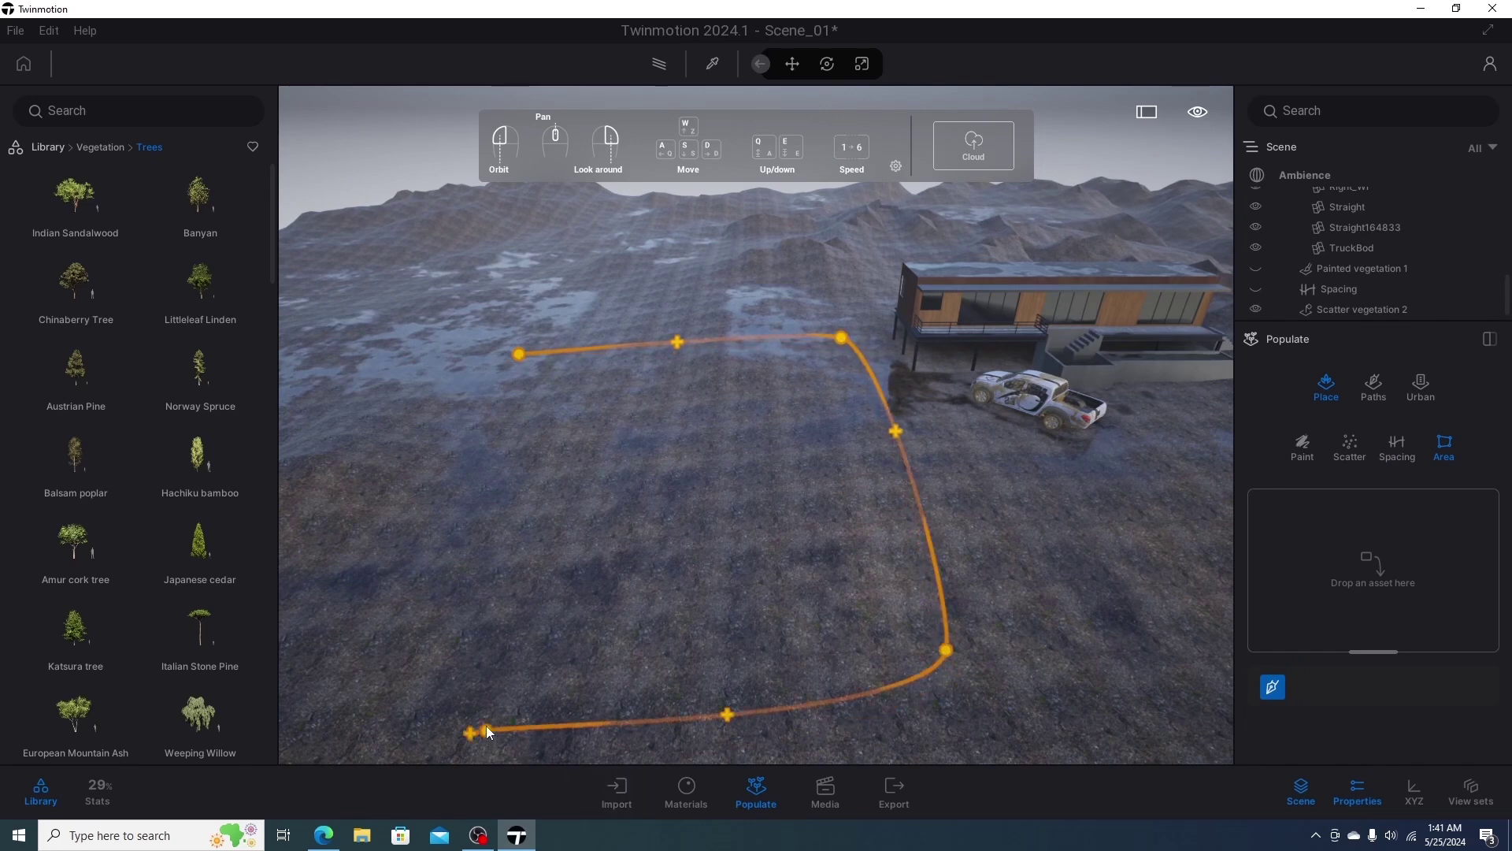
click(366, 544)
click(517, 356)
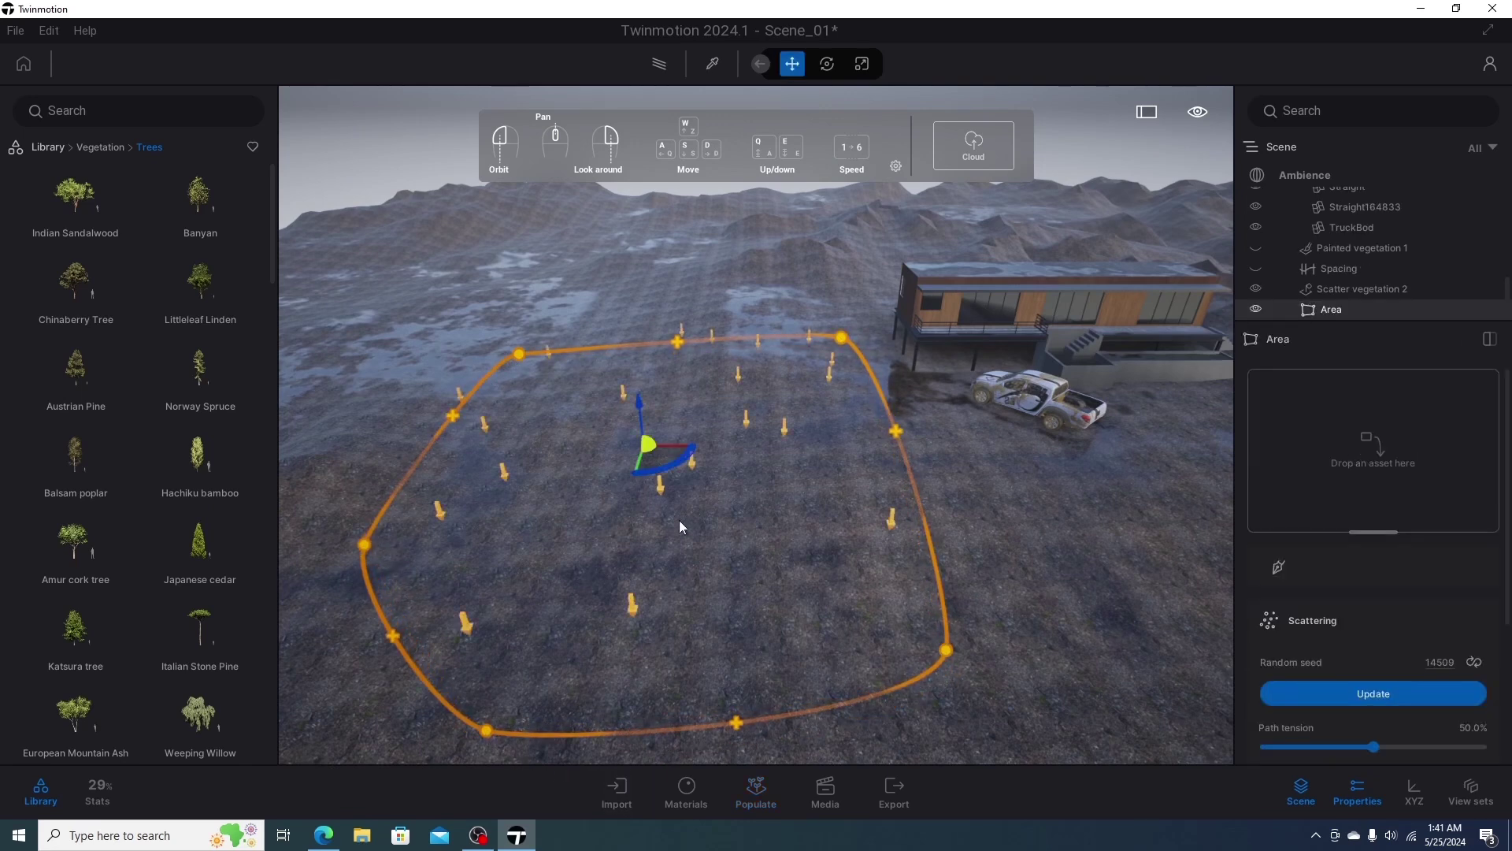
Fill the new Area with Norway Spruce, Austrian Pine and Nikko fir
mouse_move(679, 521)
middle_down()
mouse_move(685, 315)
mouse_move(692, 500)
middle_up()
scroll(701, 512, up, 3)
click(715, 530)
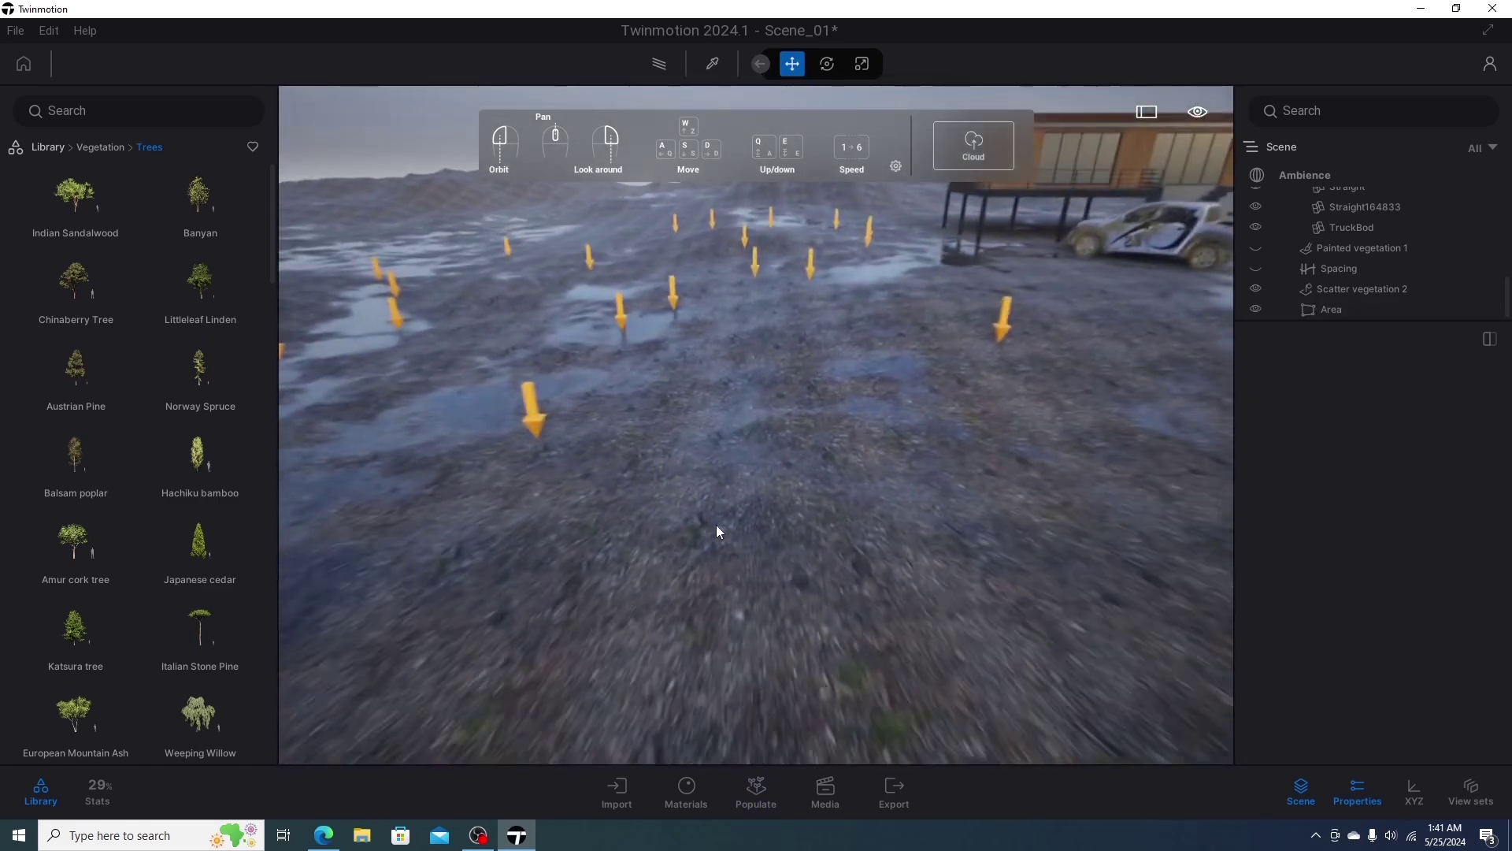
click(531, 412)
drag(73, 455, 1321, 480)
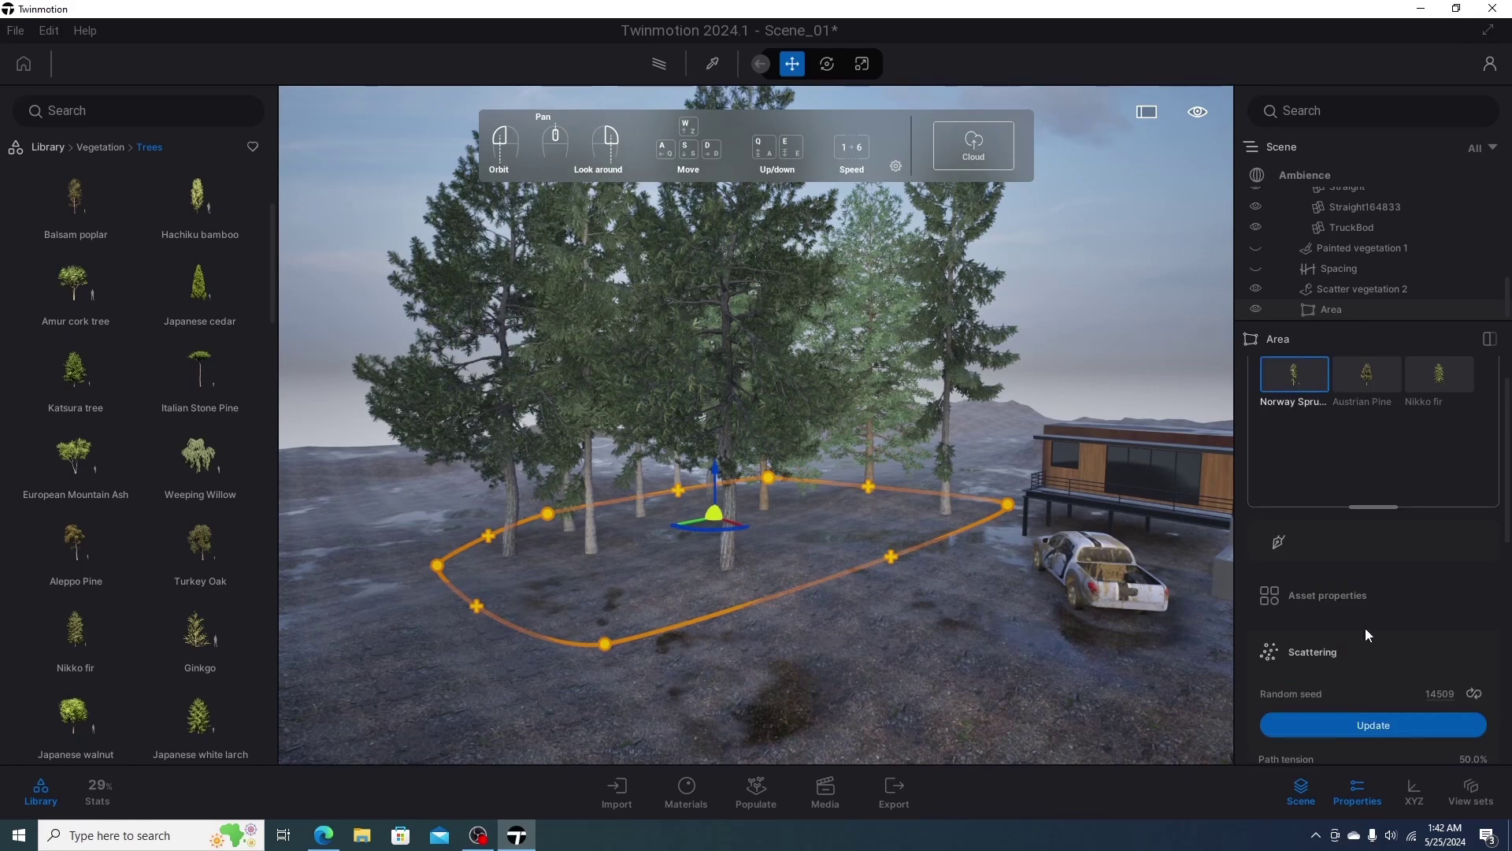
Set the Area's spacing to 4.50 m, random spacing to 0.19 and probability to 0.62
scroll(1376, 687, down, 2)
scroll(1377, 687, down, 2)
scroll(1377, 687, down, 2)
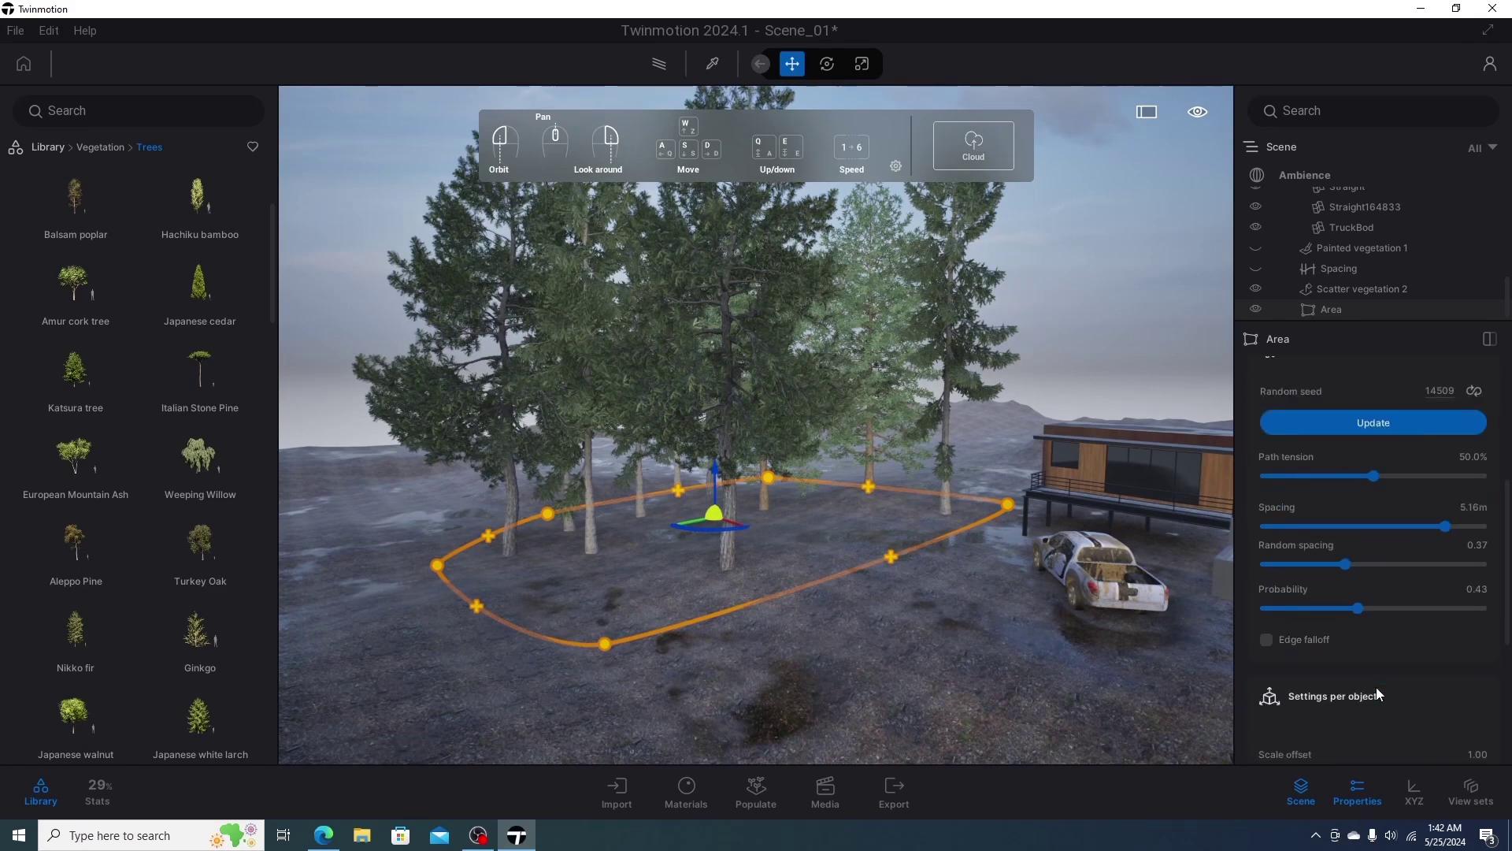
drag(1445, 526, 1422, 527)
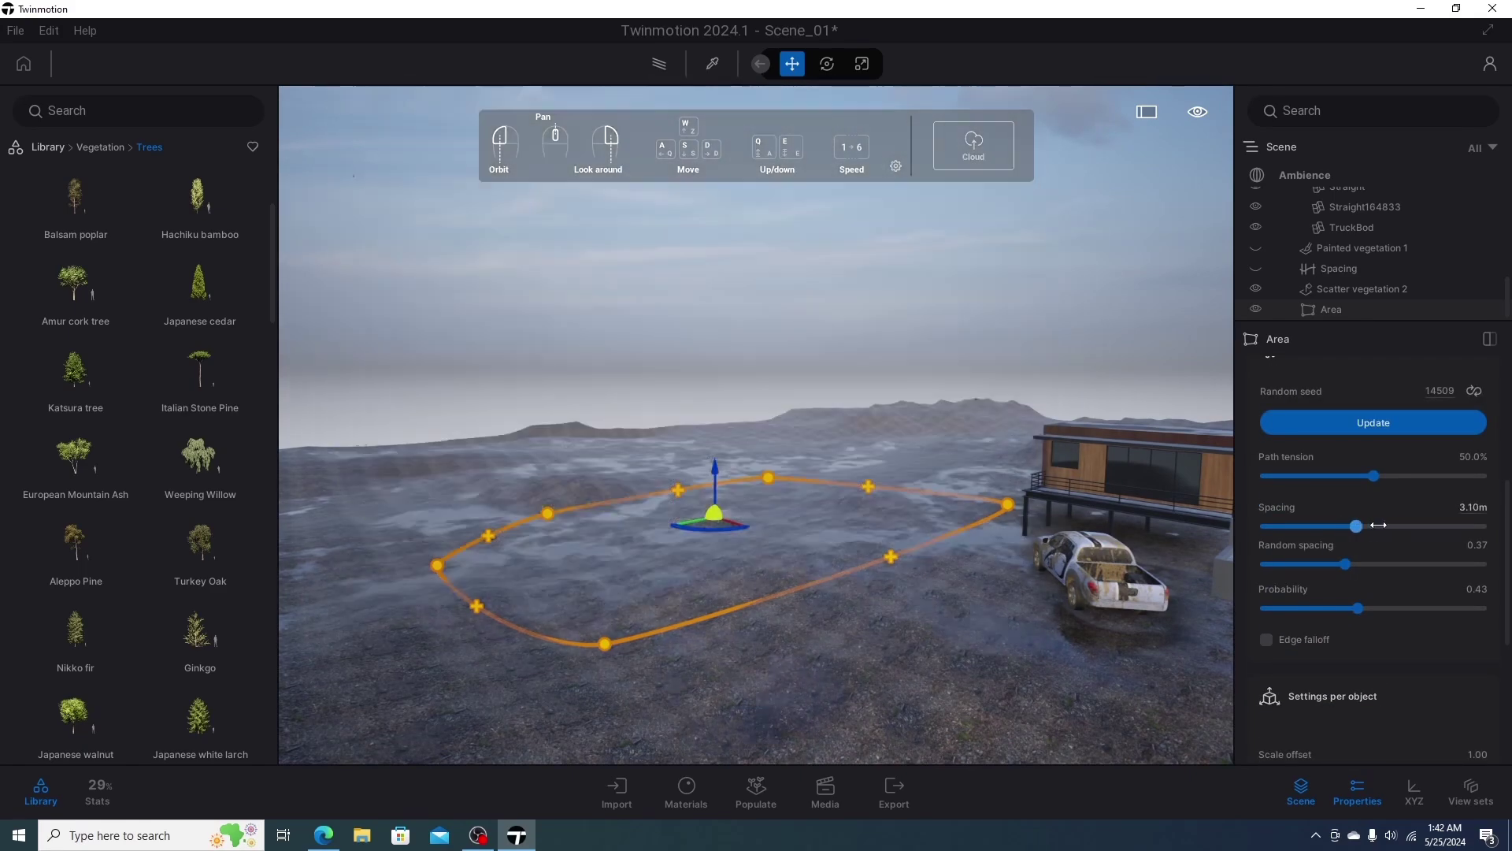
drag(1346, 564, 1309, 564)
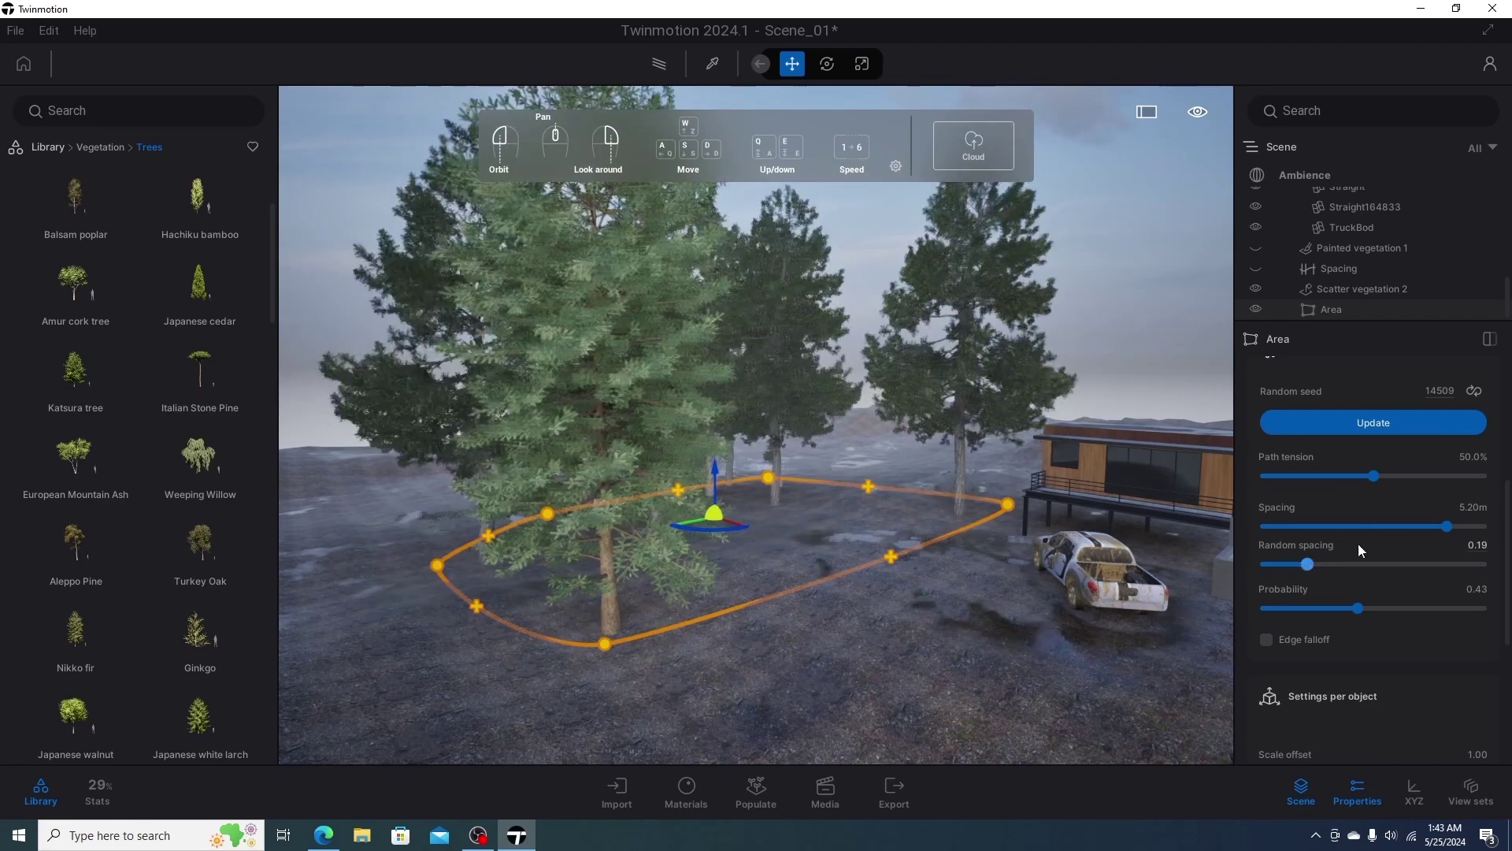
drag(1358, 608, 1455, 607)
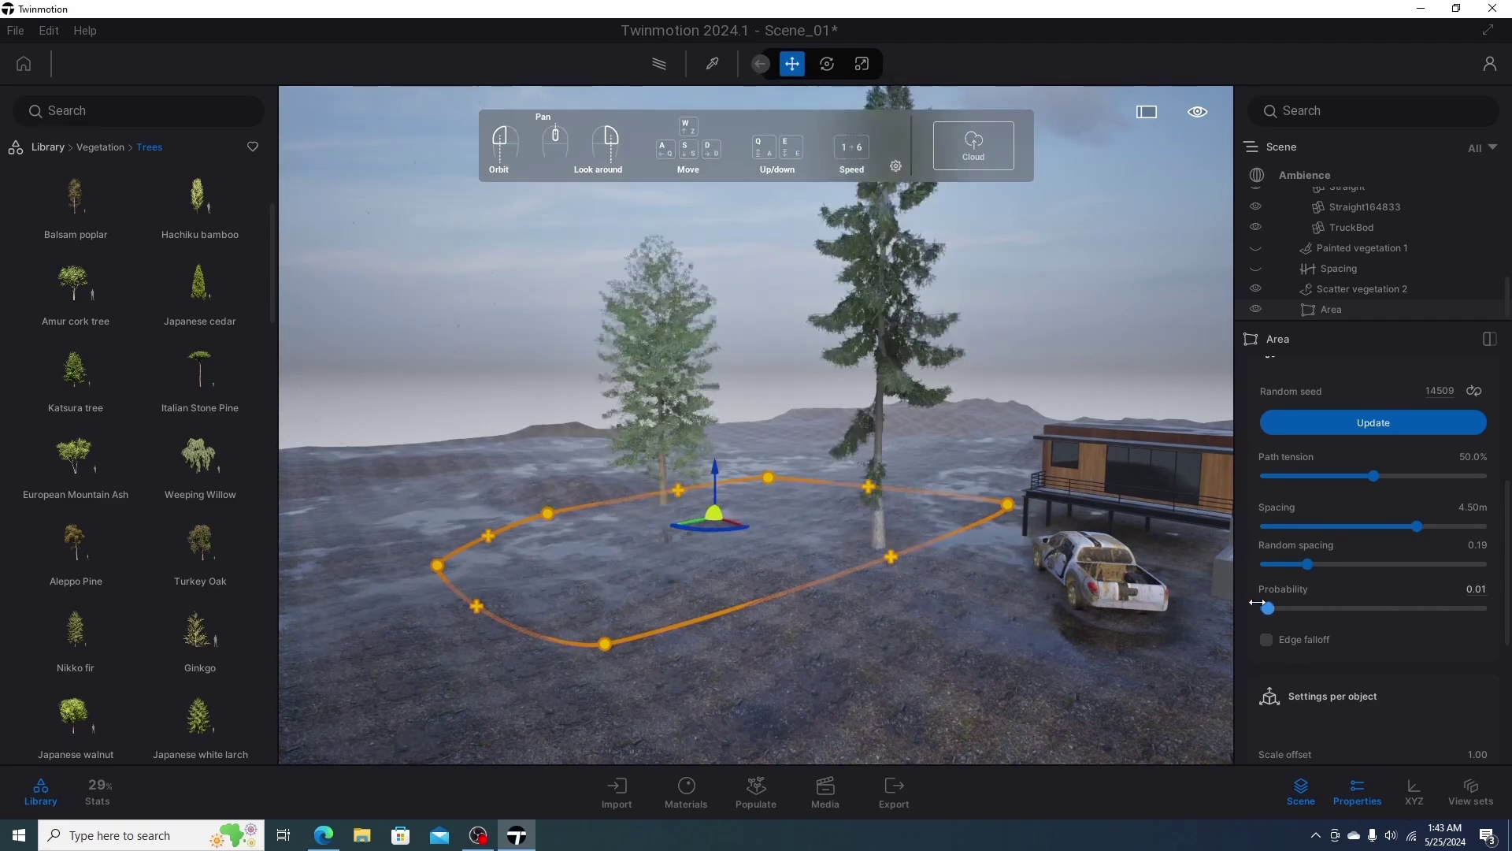
drag(1257, 603, 1399, 607)
Reshape and enlarge the tree Area beside the truck by moving its outline points outward
drag(653, 480, 398, 557)
click(607, 369)
drag(611, 378, 671, 449)
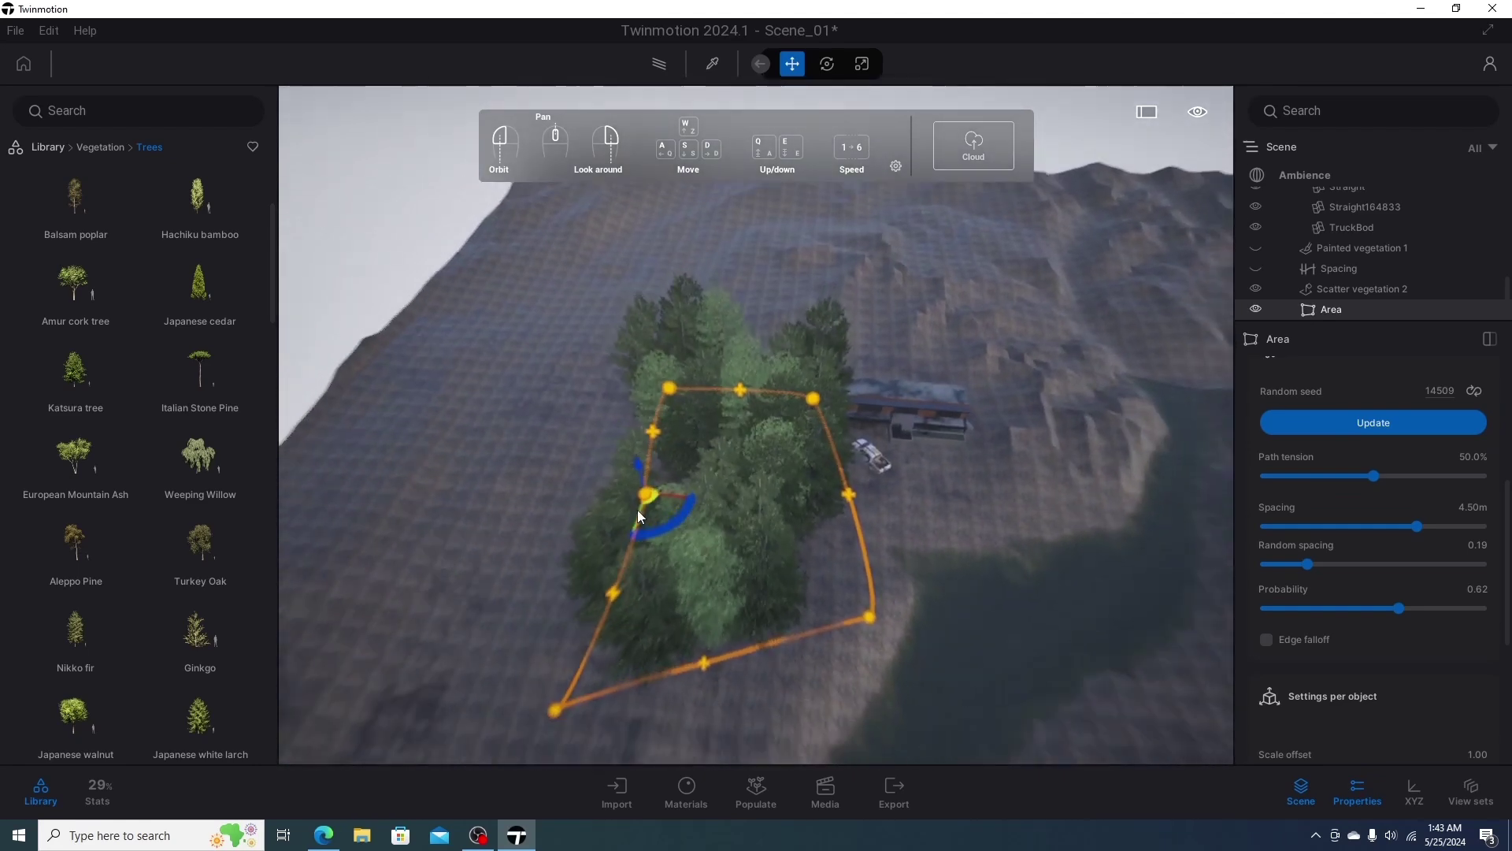
drag(642, 504, 494, 430)
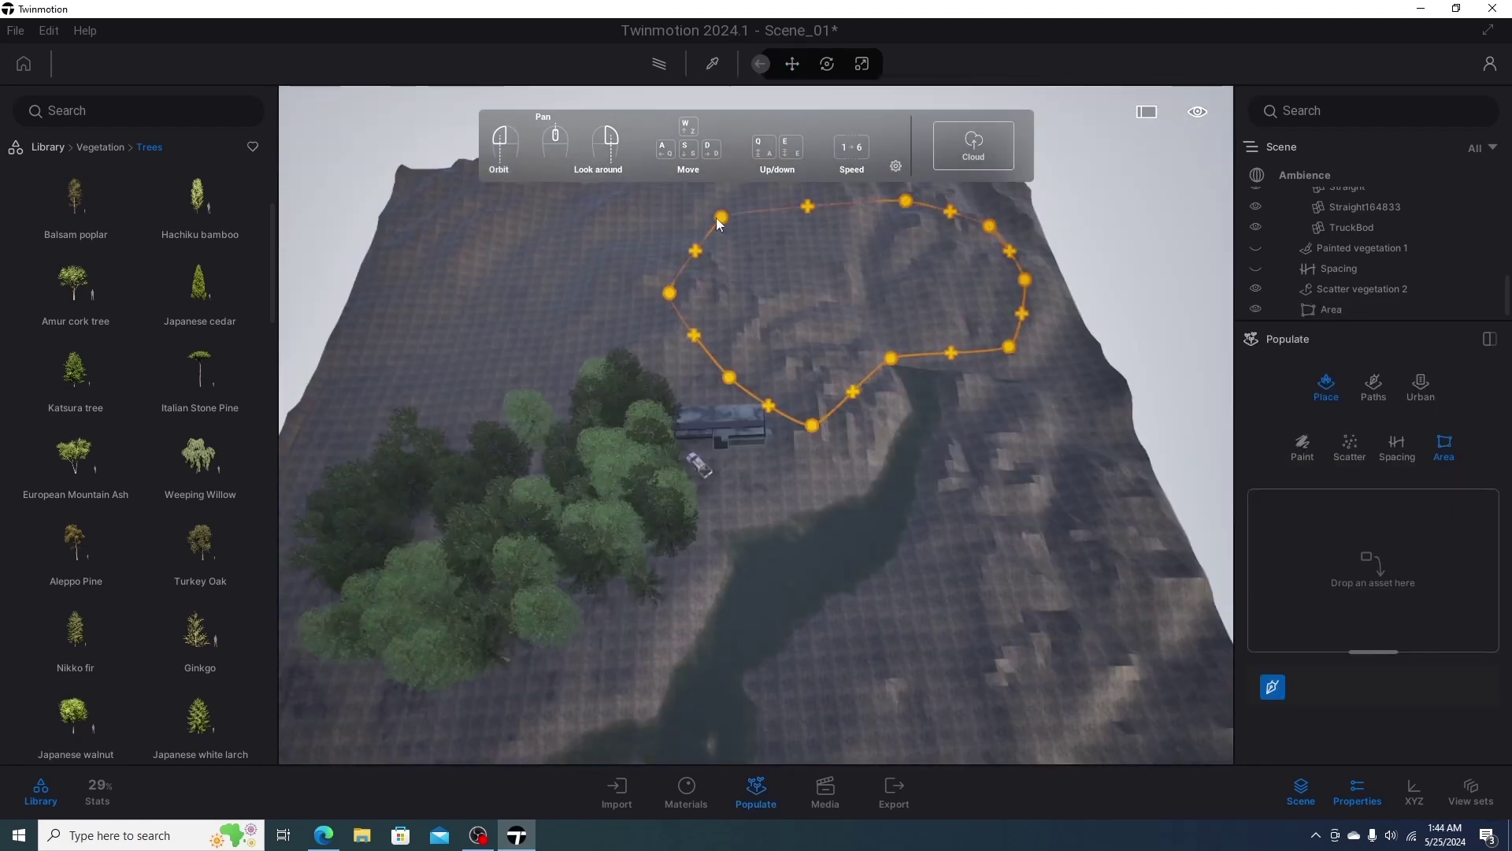
Close a second Area on the hills behind the house and fill it with Katsura tree, Aleppo Pine and Ginkgo
click(720, 219)
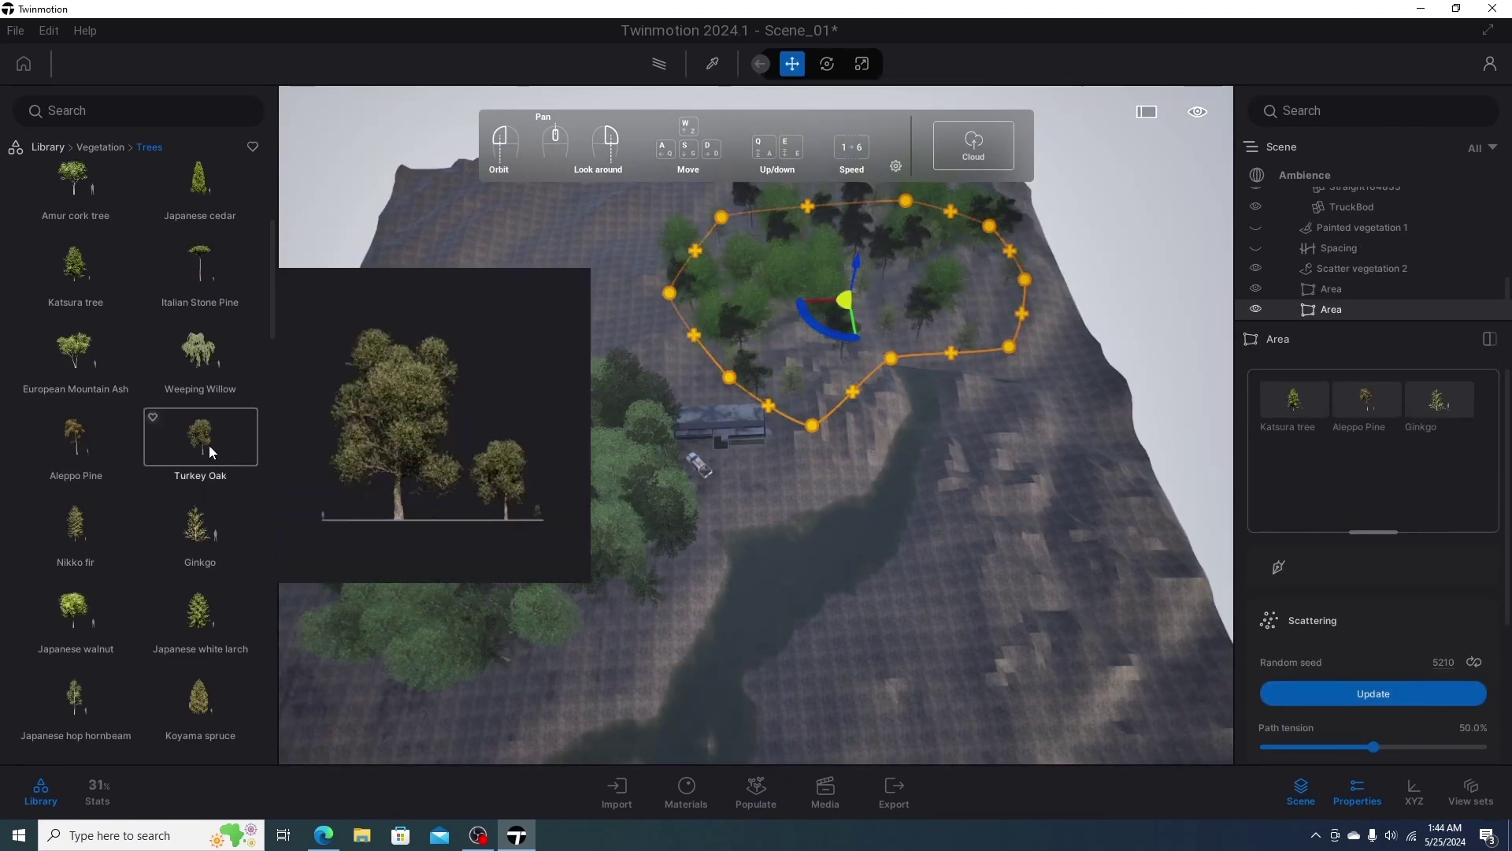
drag(200, 543, 827, 299)
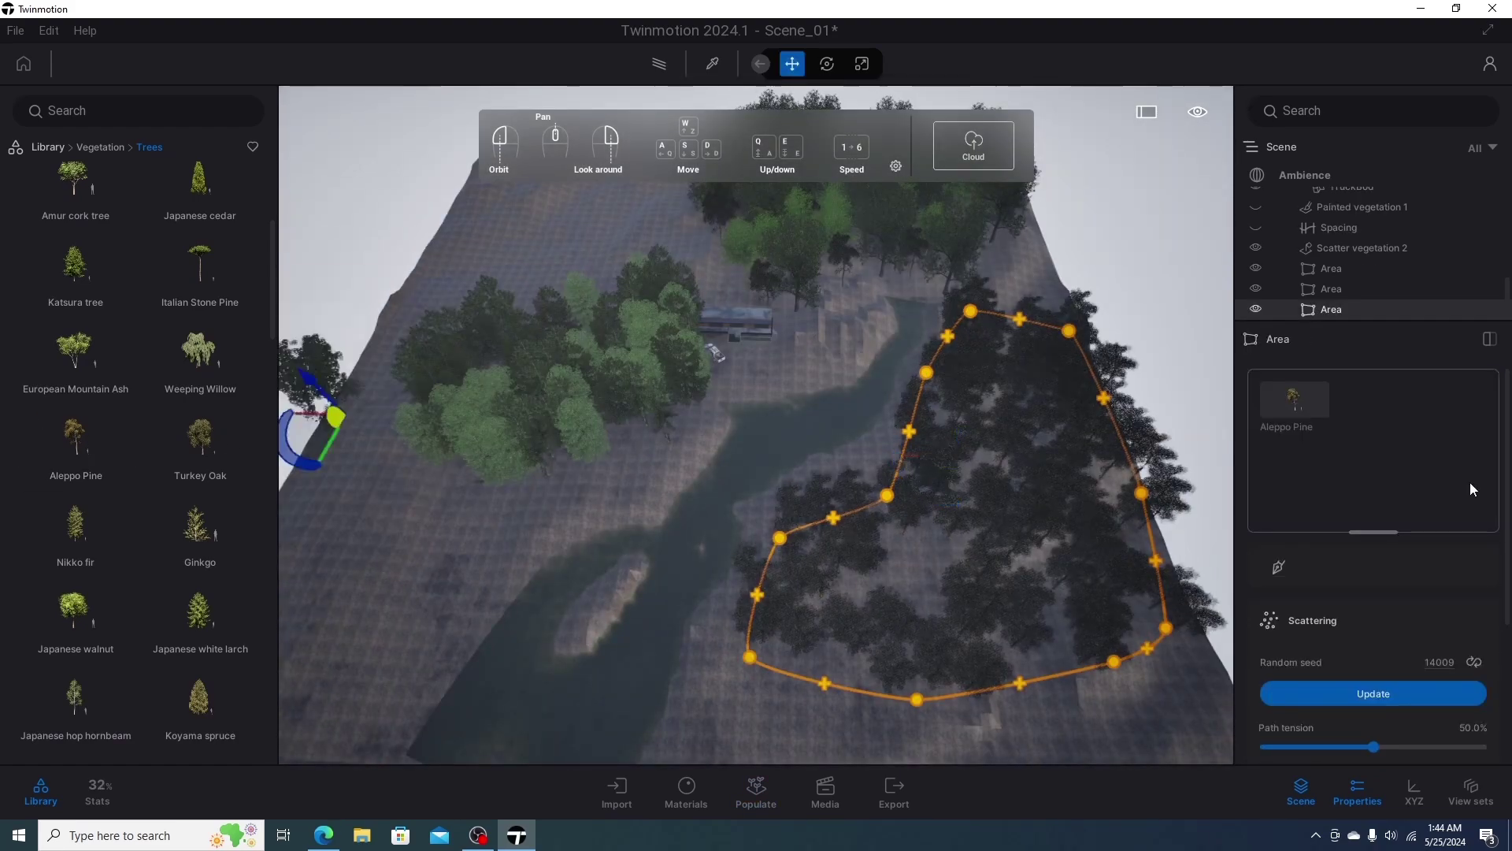
scroll(1310, 589, down, 3)
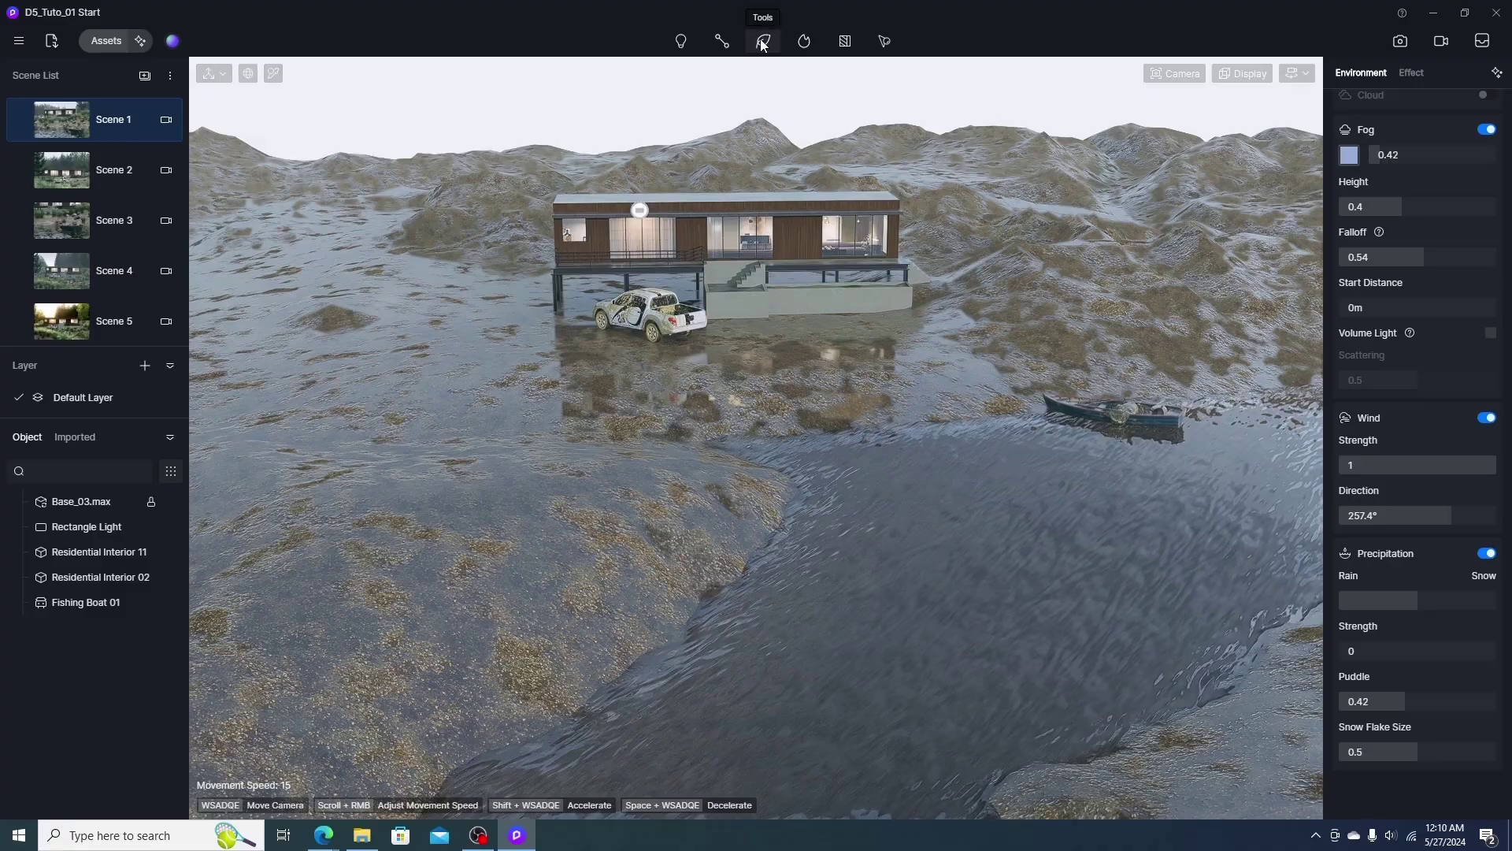
Switch to D5 Render and draw a vegetation Path of conifers, including Abies nordmanniana 01, along the shoreline in front of the house
click(762, 44)
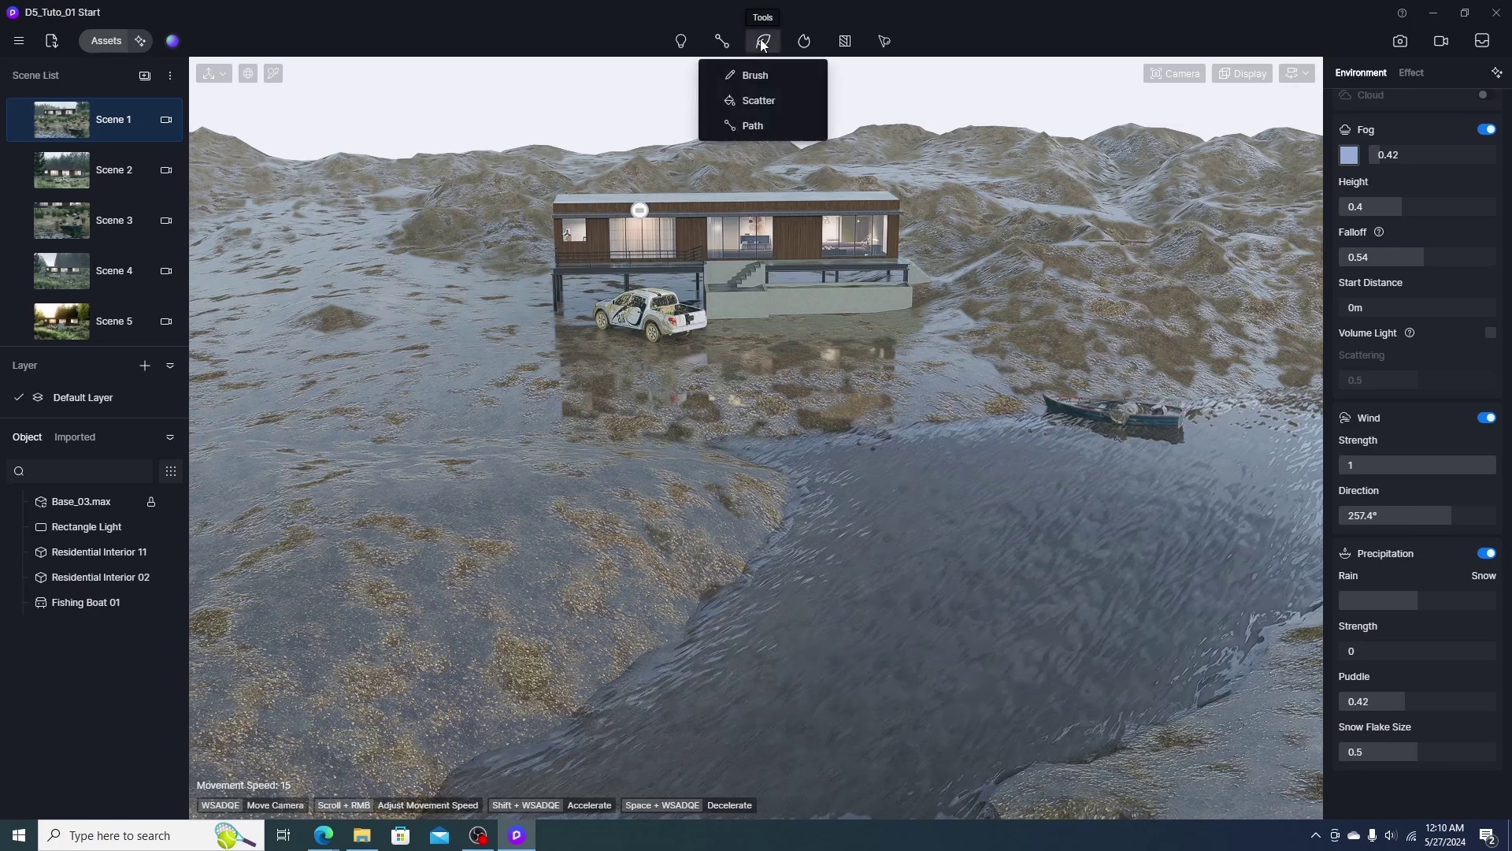
click(752, 125)
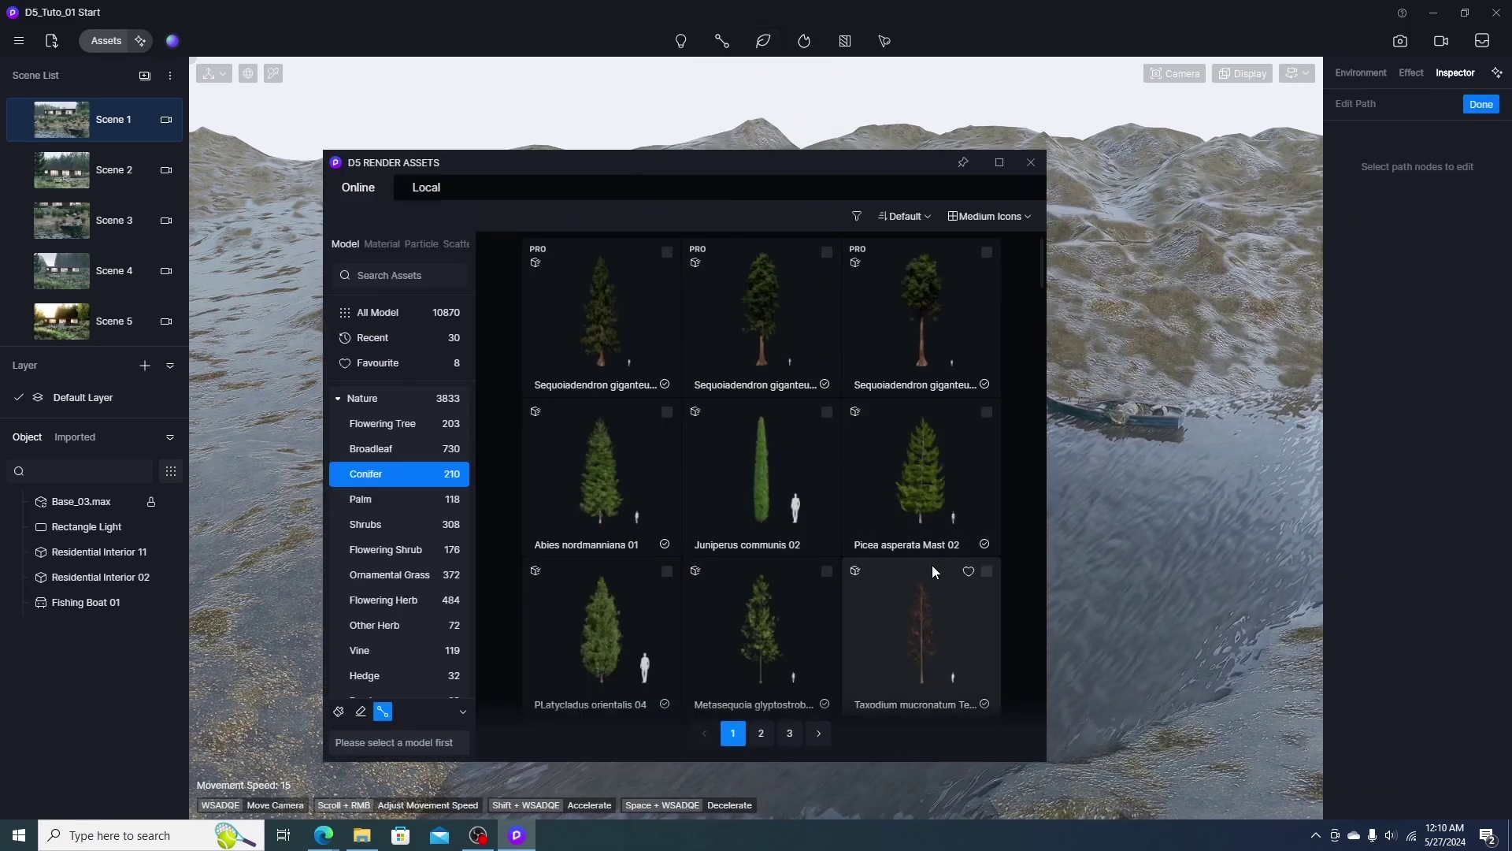
click(601, 472)
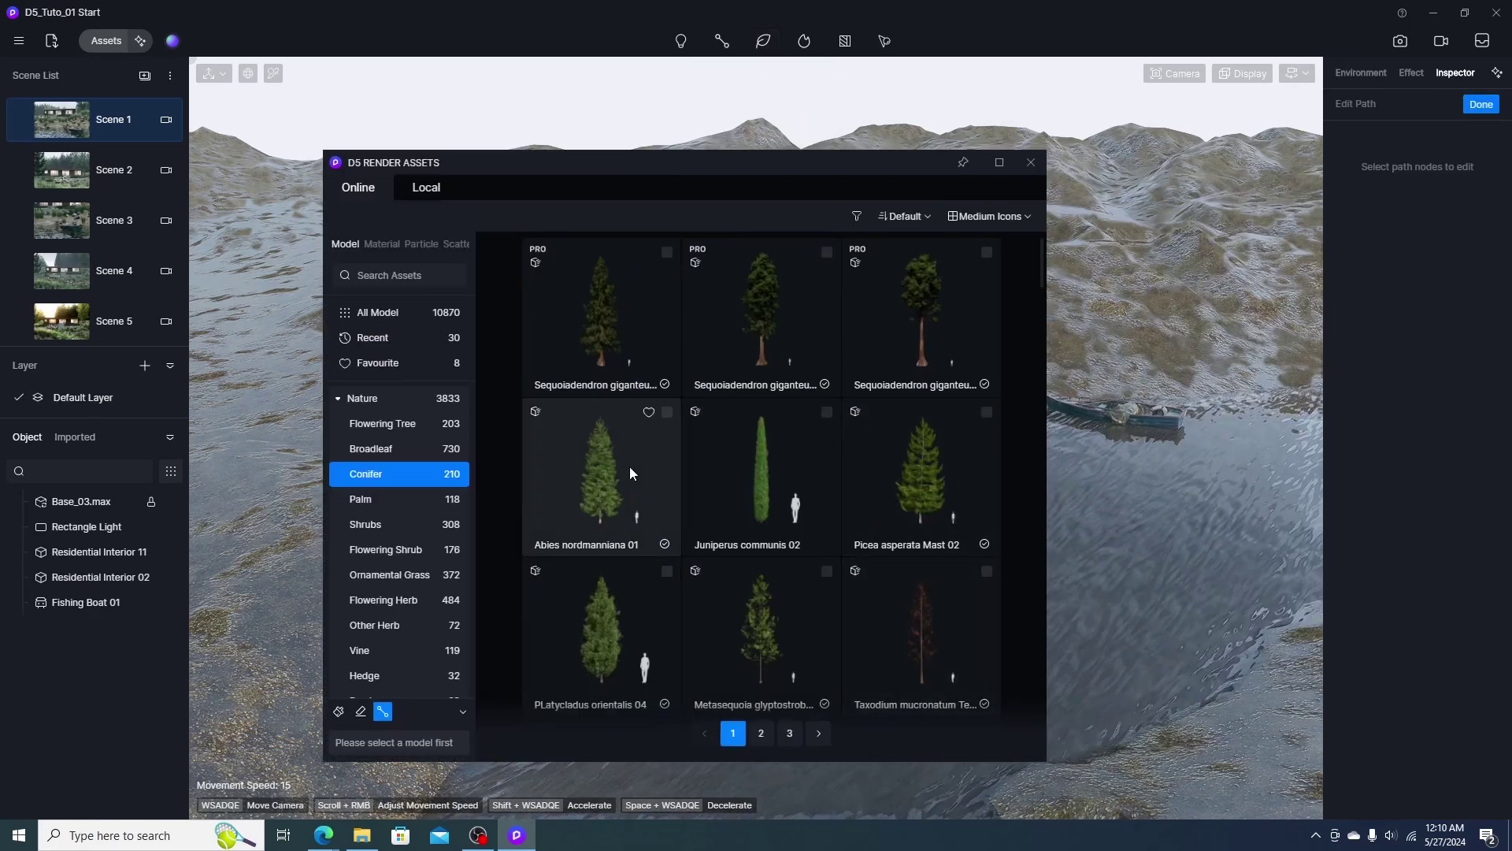
scroll(983, 621, down, 1)
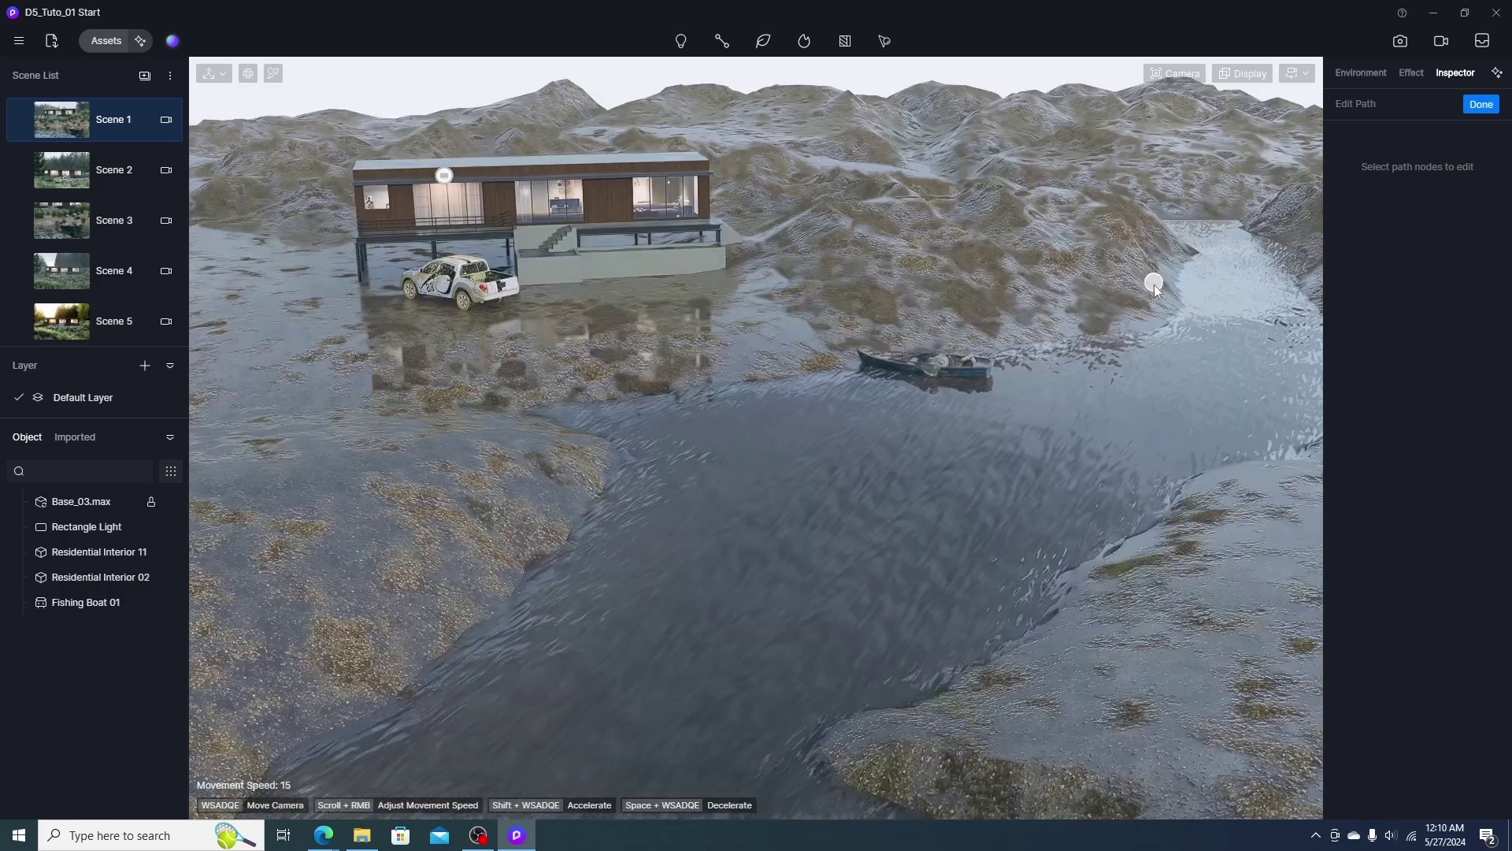
click(1150, 288)
click(1032, 312)
click(915, 320)
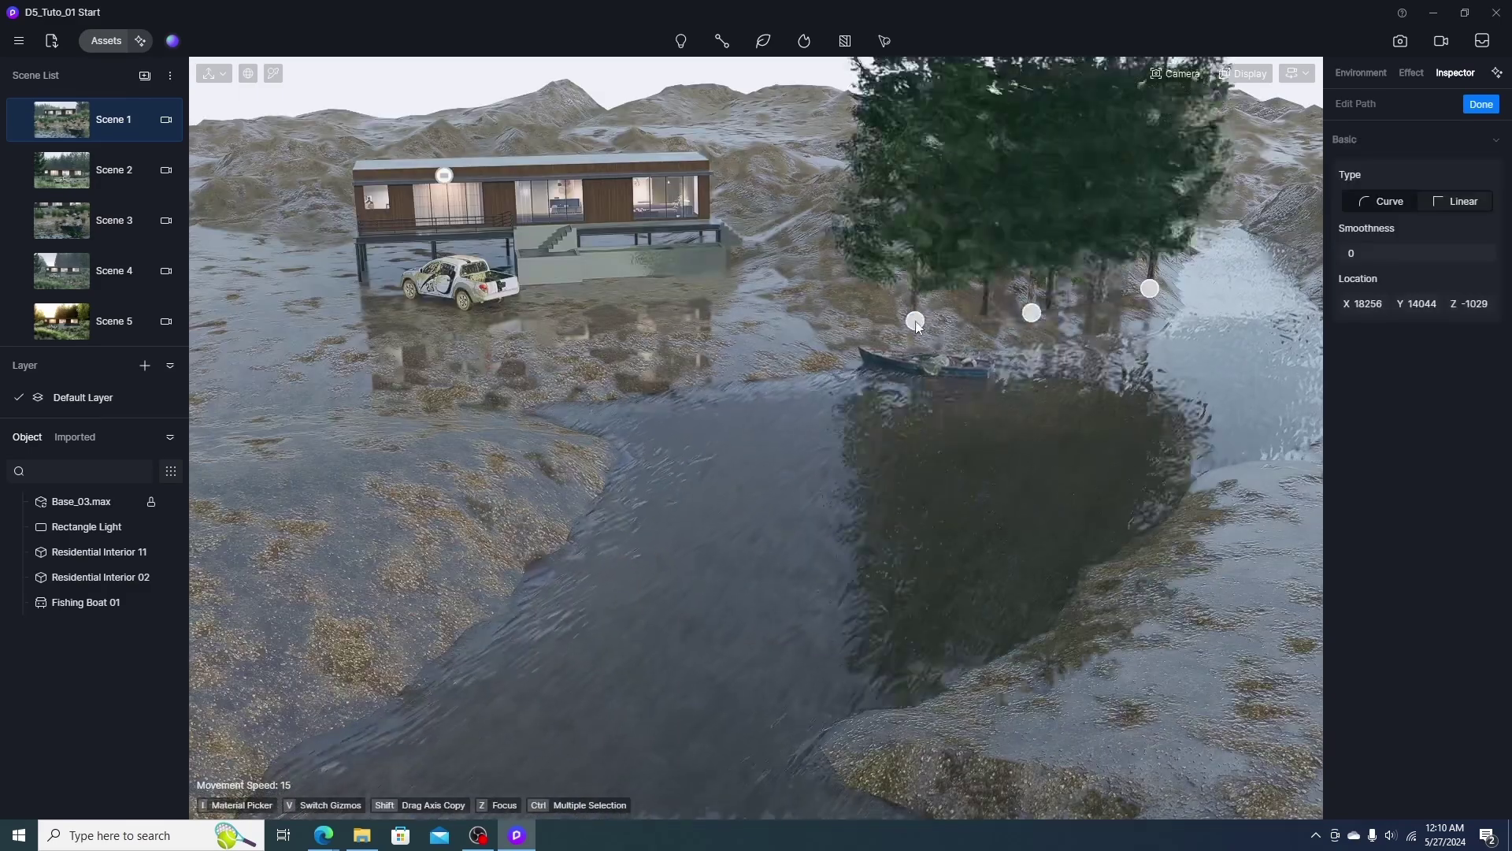
click(767, 346)
click(641, 358)
click(505, 379)
click(486, 423)
click(578, 456)
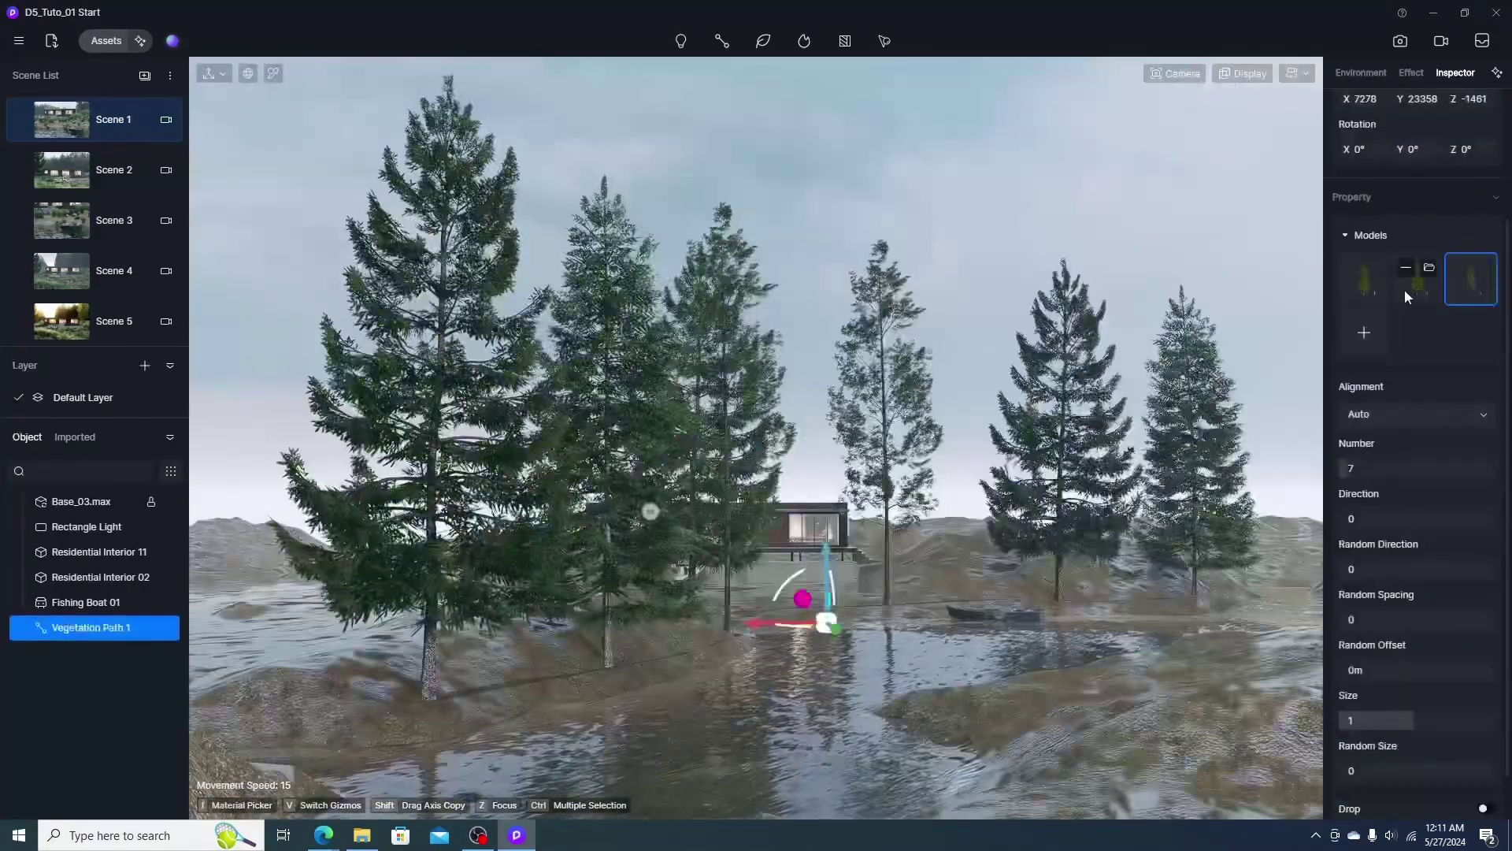
Replace the third tree model of the vegetation path with Abies nordmanniana 03
click(1471, 279)
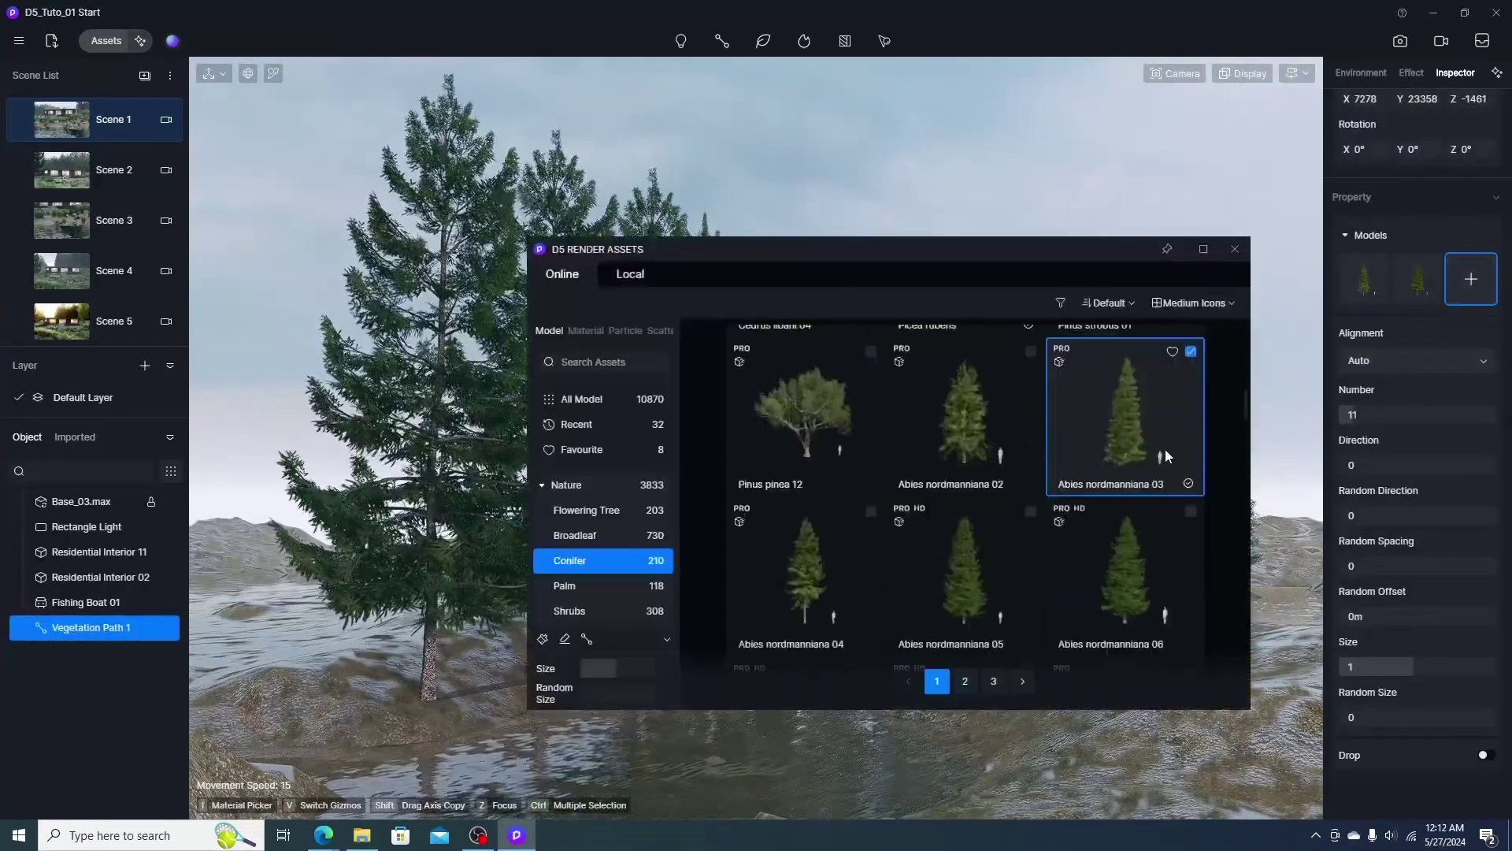
click(1165, 449)
click(1231, 252)
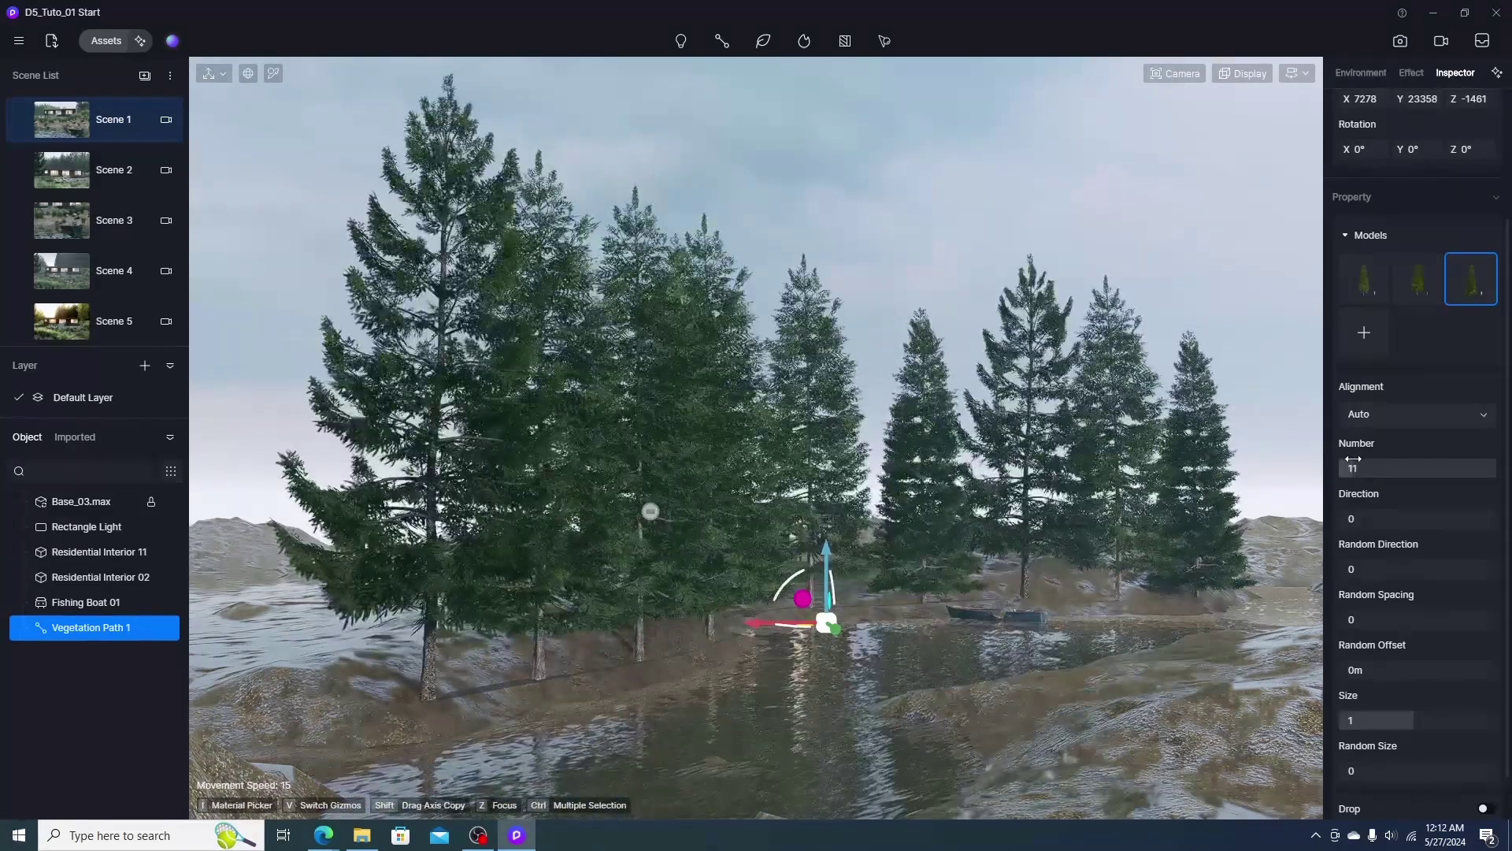
Set the path's number to 10, direction 45, random direction 0.23, random spacing 0.2, size 0.95 and random size 0.29
drag(1352, 459, 1351, 459)
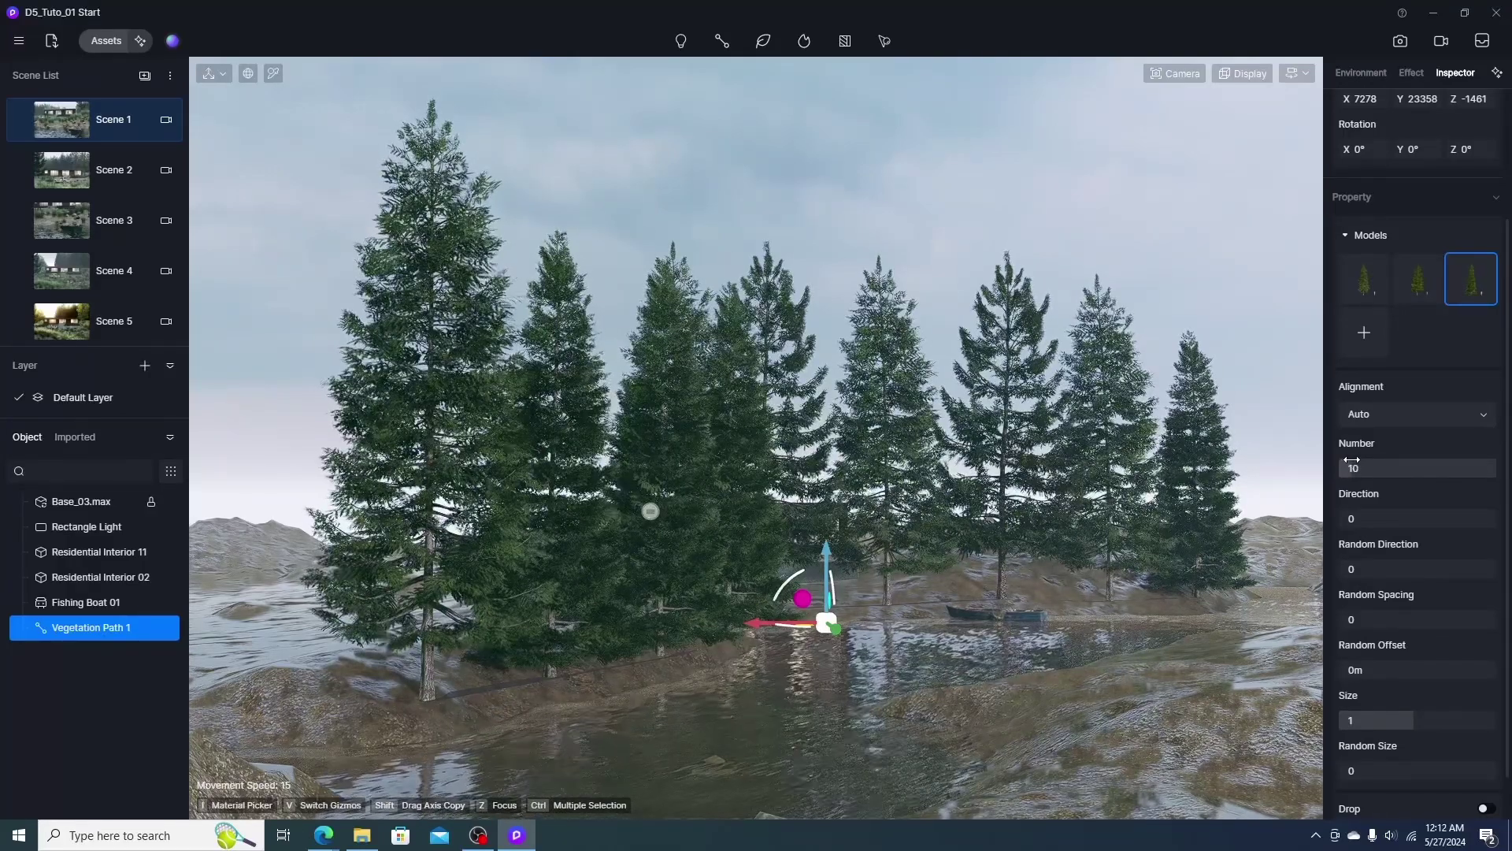
drag(1360, 519, 1437, 518)
drag(1365, 568, 1368, 636)
mouse_move(1399, 720)
mouse_down()
mouse_move(1378, 724)
mouse_move(1404, 724)
mouse_up()
scroll(1386, 720, down, 1)
scroll(1421, 394, up, 5)
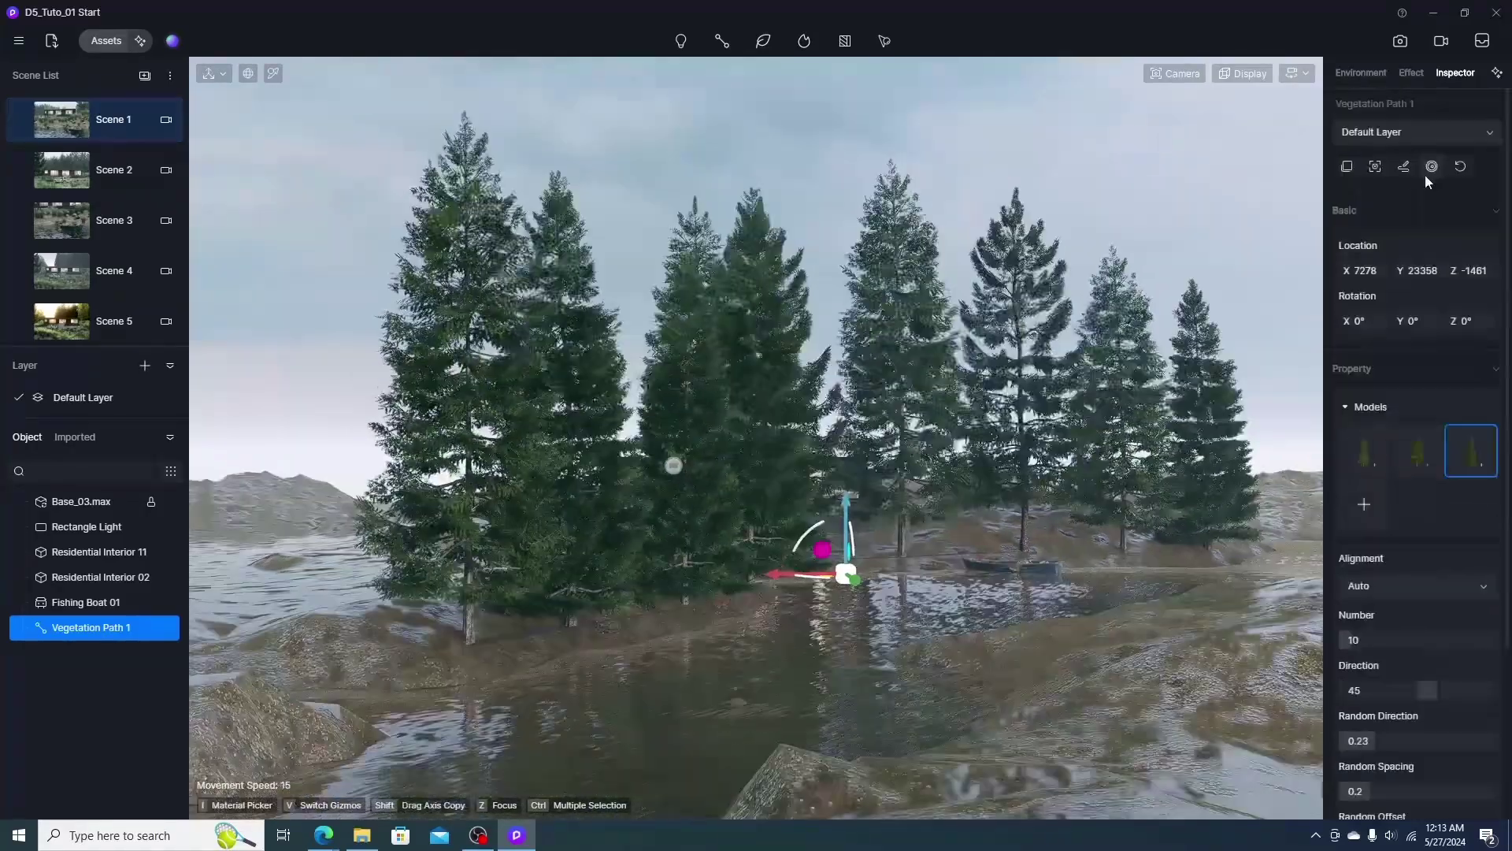
Edit the vegetation path's course and place a copy of the path on the opposite side of the river
click(1403, 167)
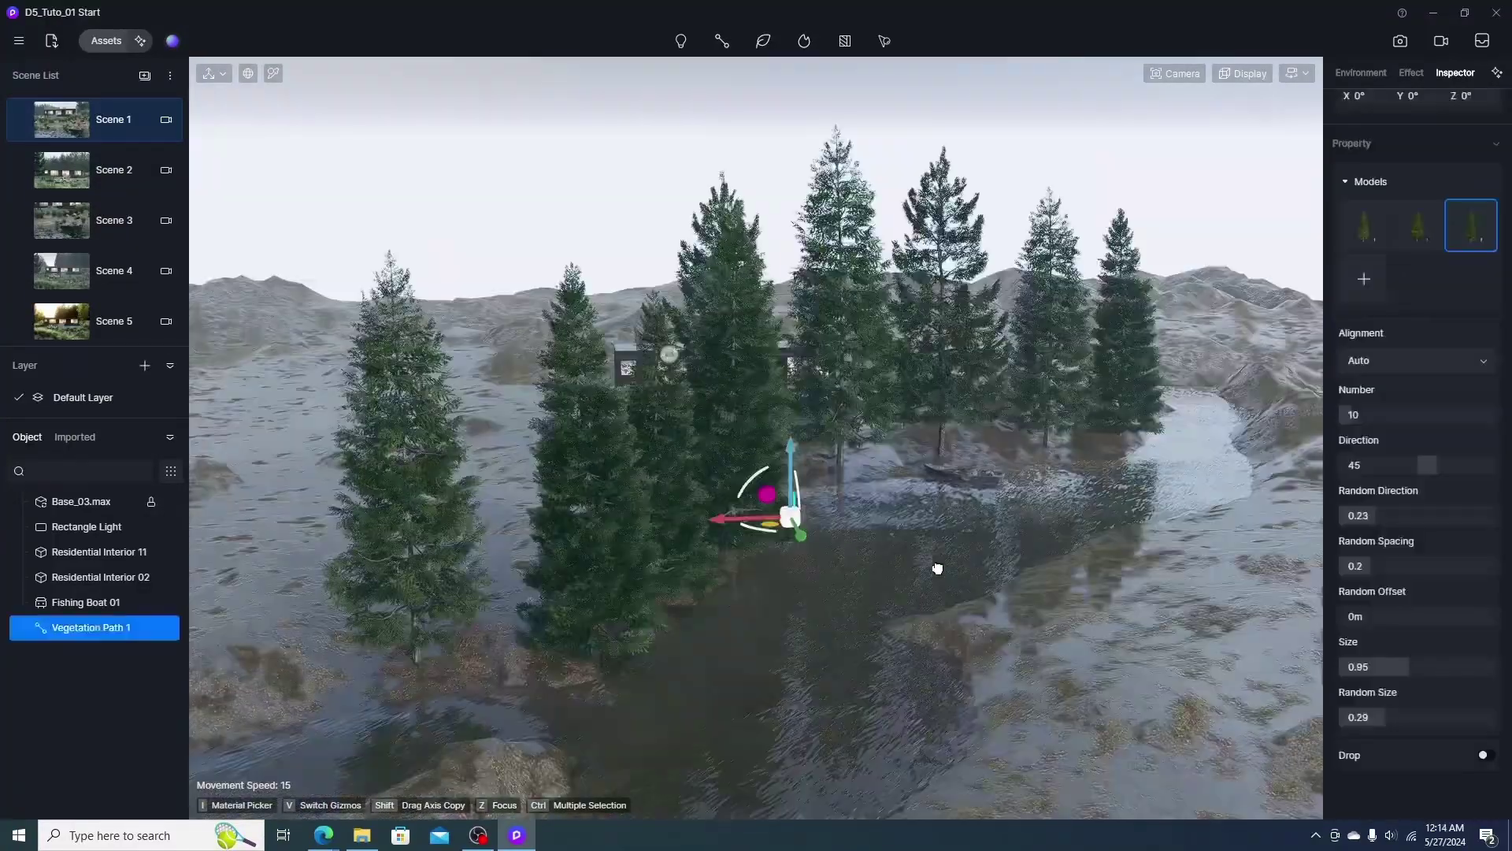
shift+drag(781, 529, 1280, 665)
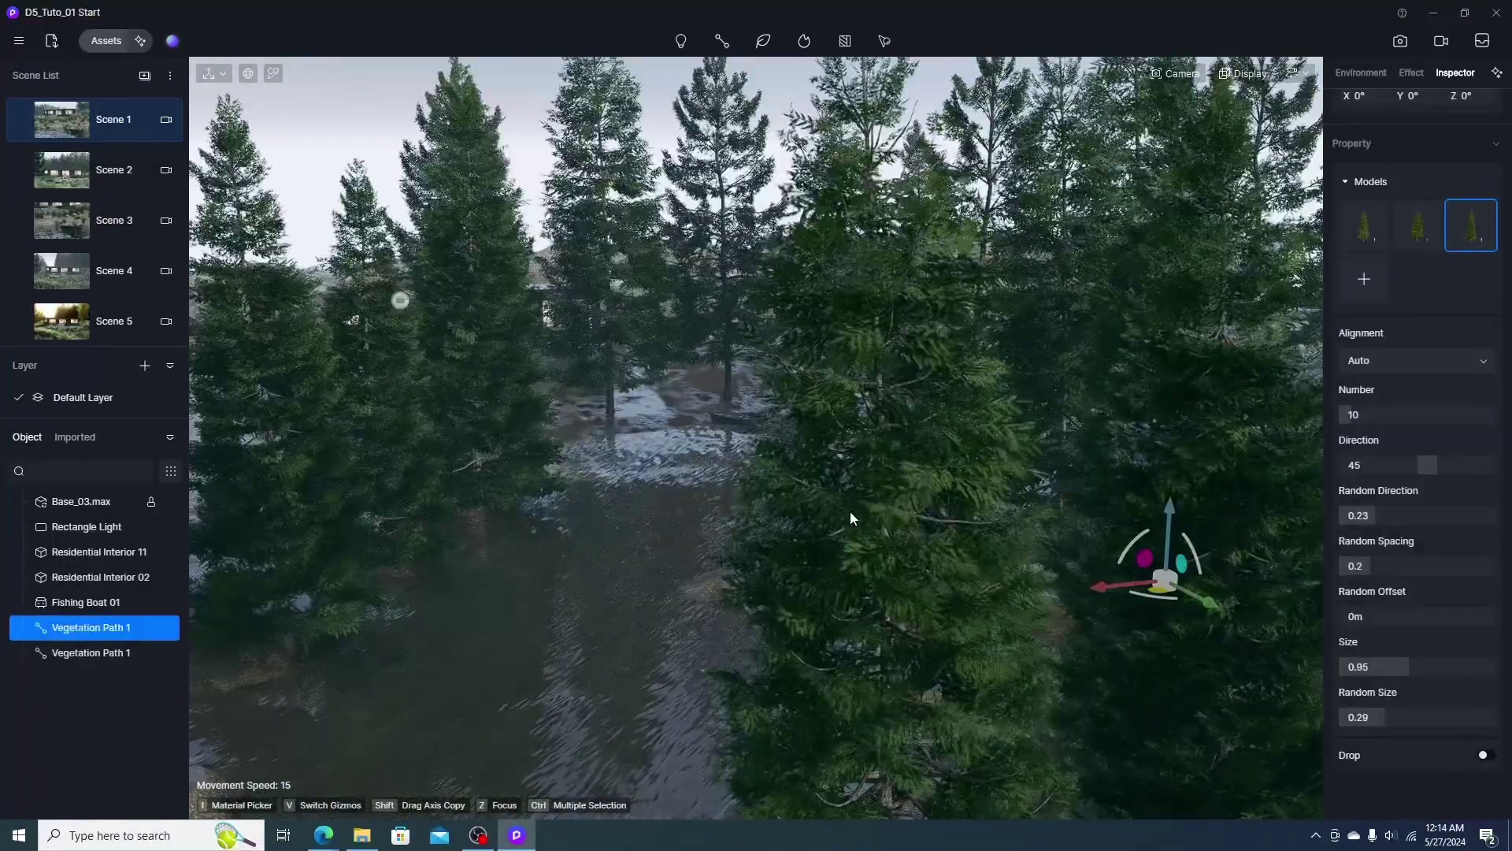
key(a)
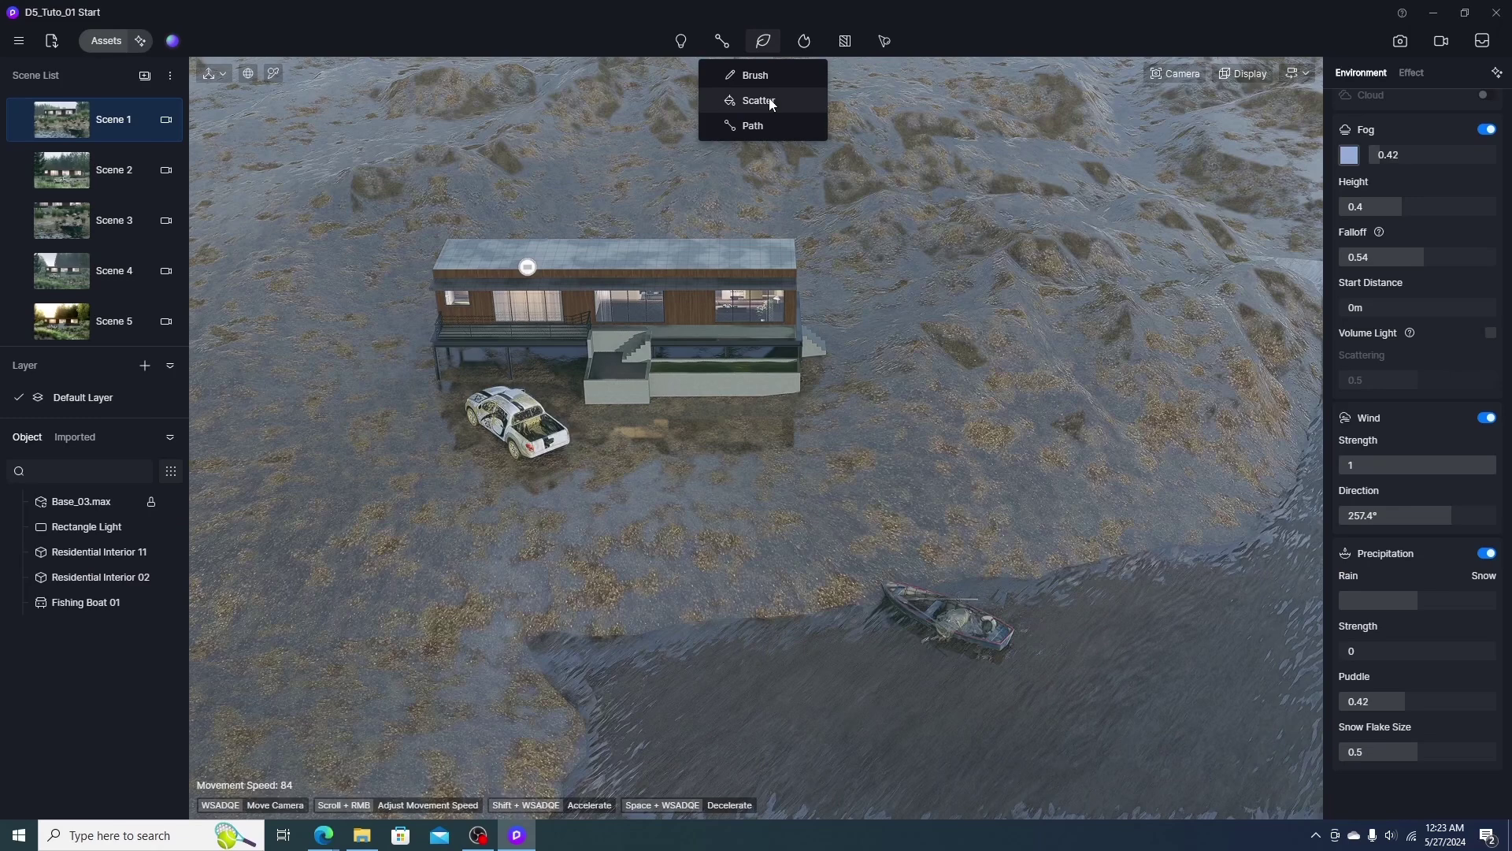
Scatter the three selected conifer models over the terrain around the house and inspect the forest
click(757, 101)
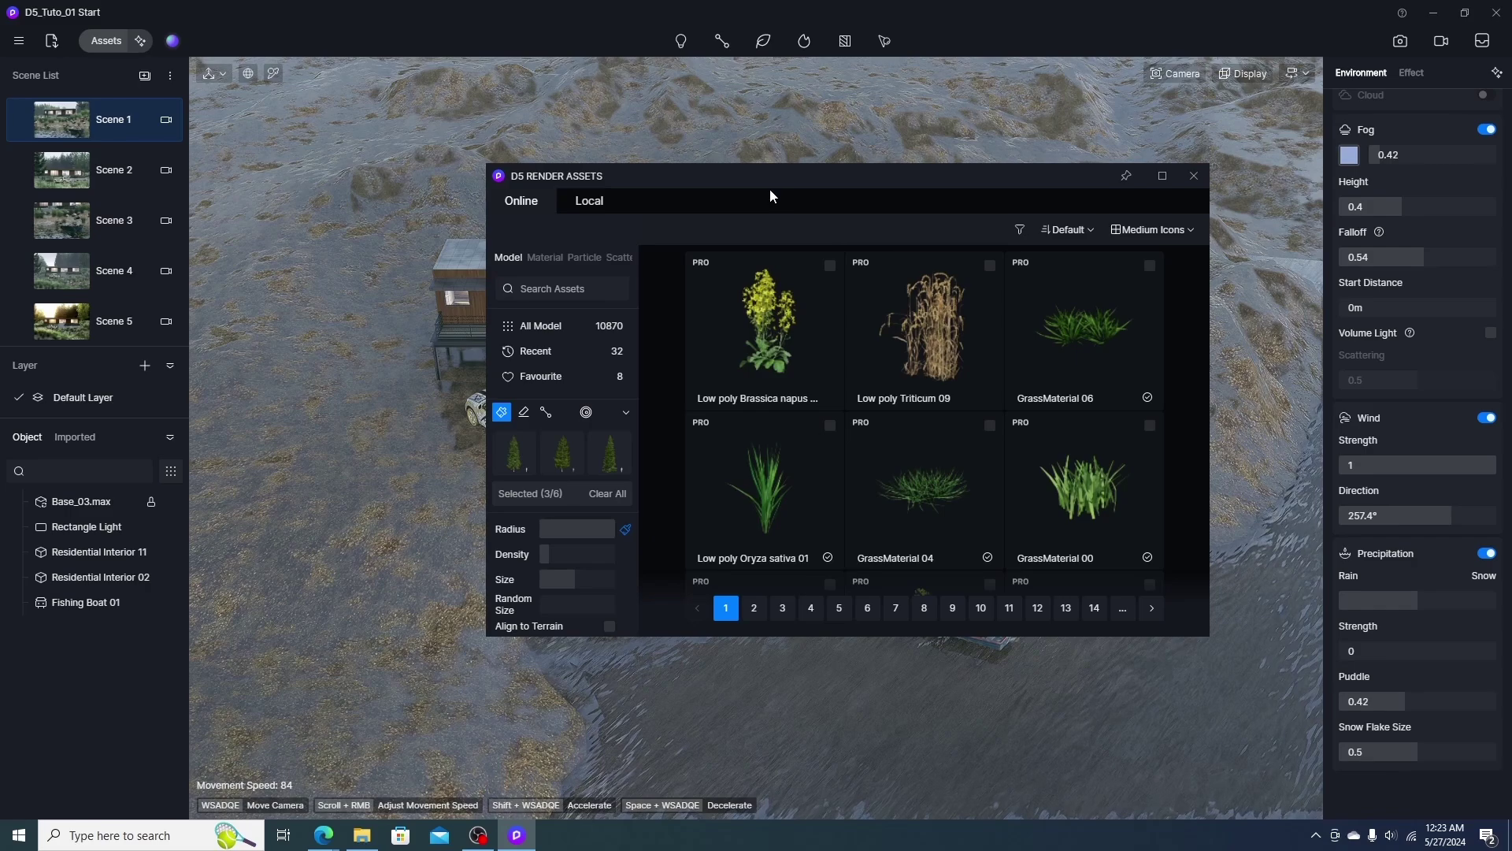
drag(770, 195, 1189, 179)
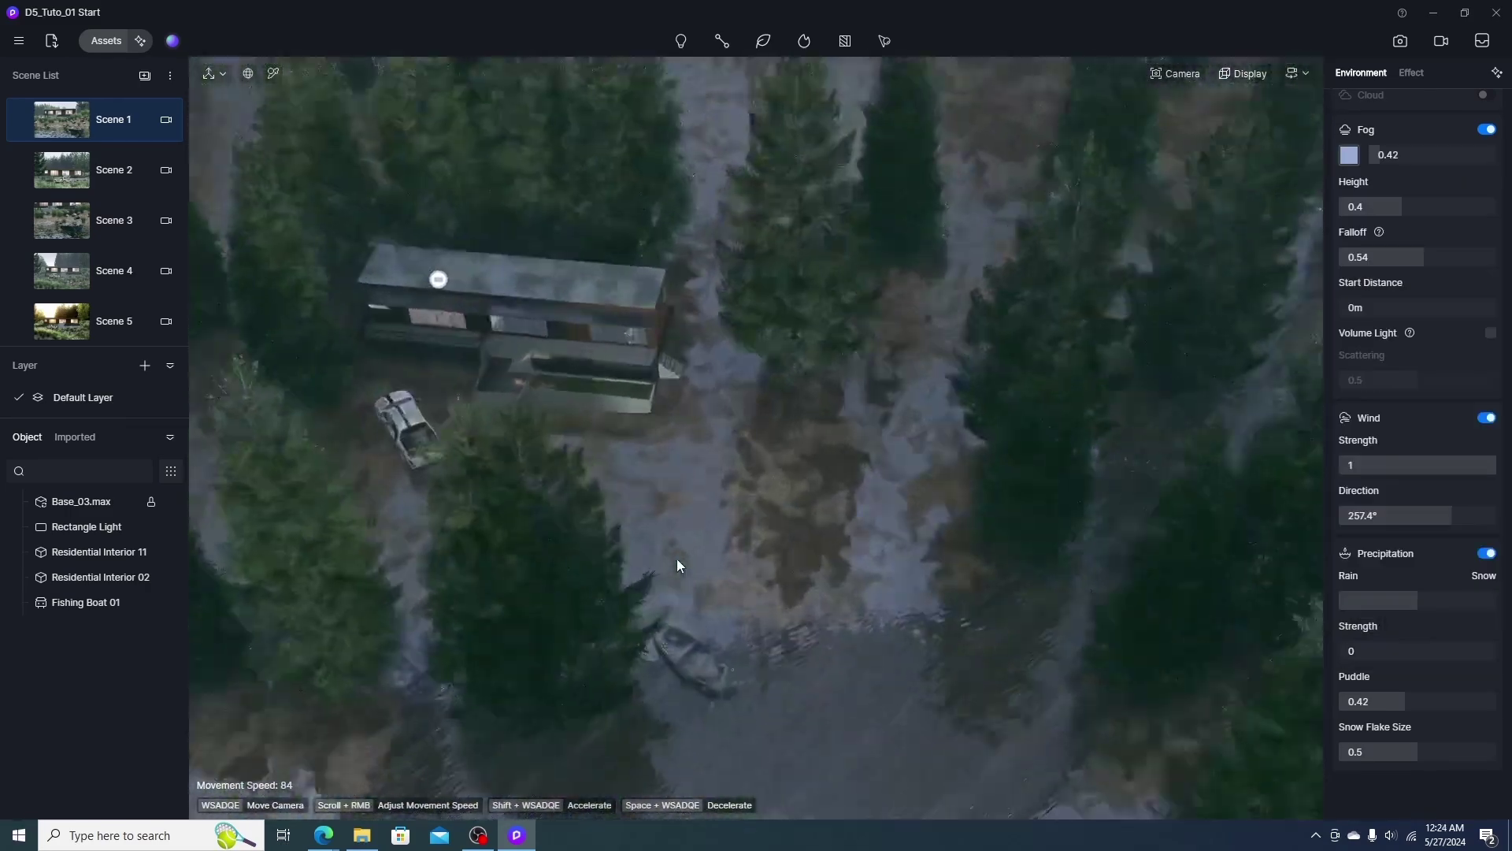
key(w)
right_drag(678, 559, 688, 424)
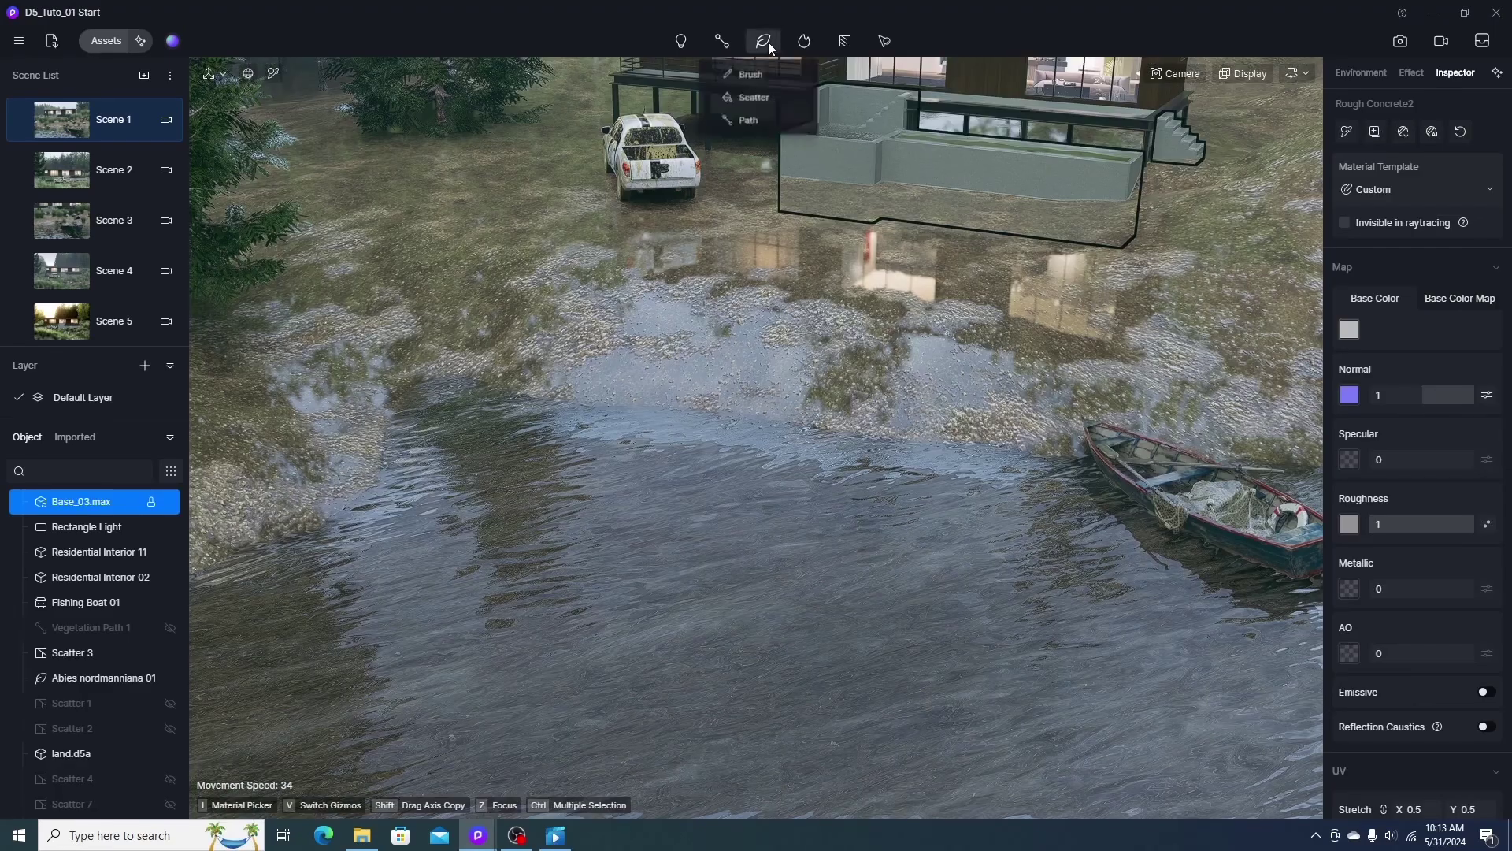
Start a vegetation brush and choose five Nature Rocks models for it, including Rock 02, Rock 01, Rock 04 and Rock 15
click(775, 79)
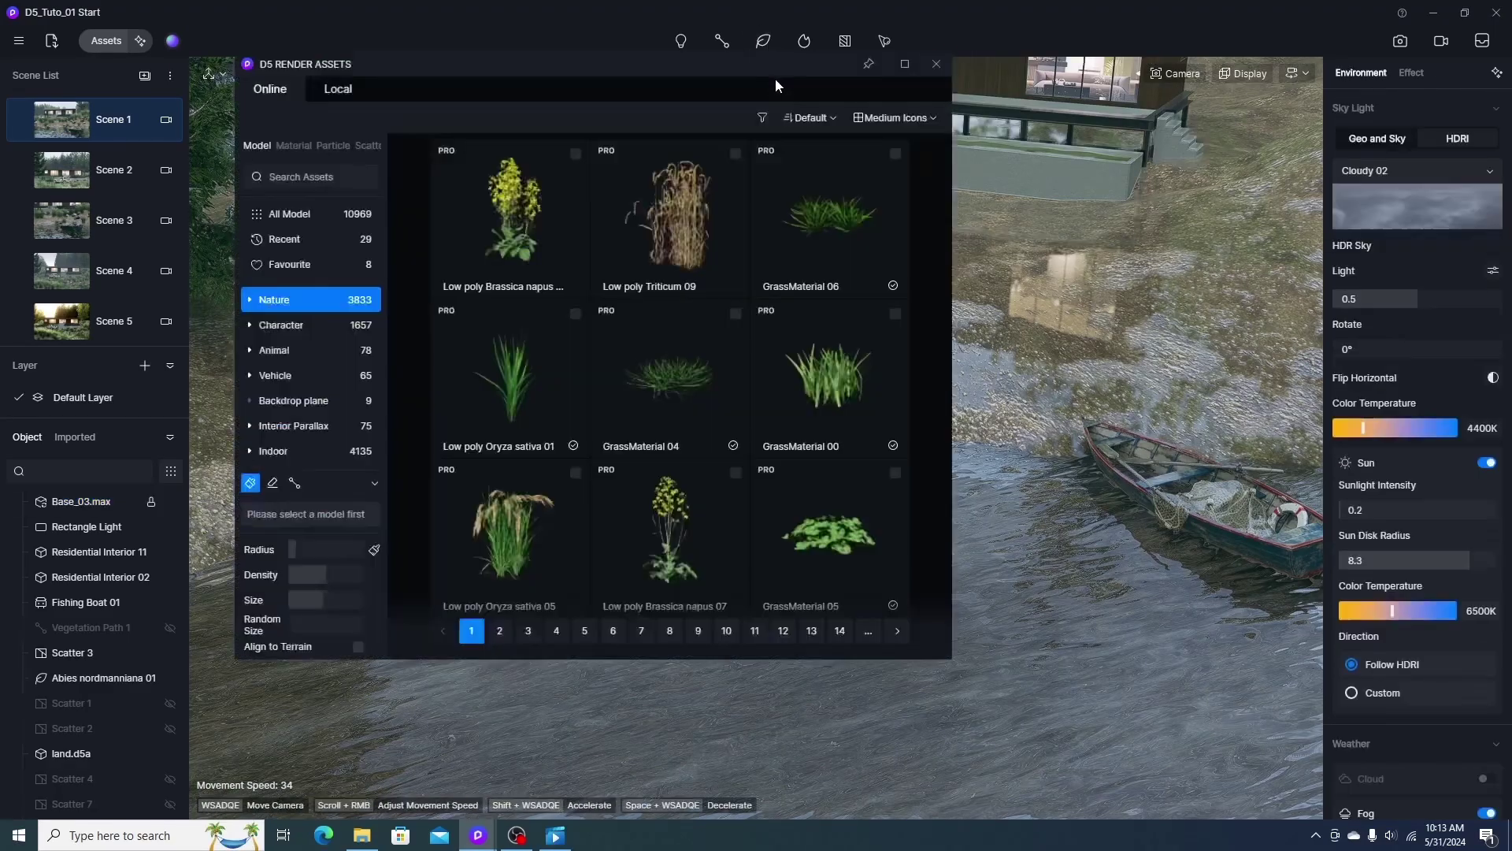
drag(678, 86, 758, 159)
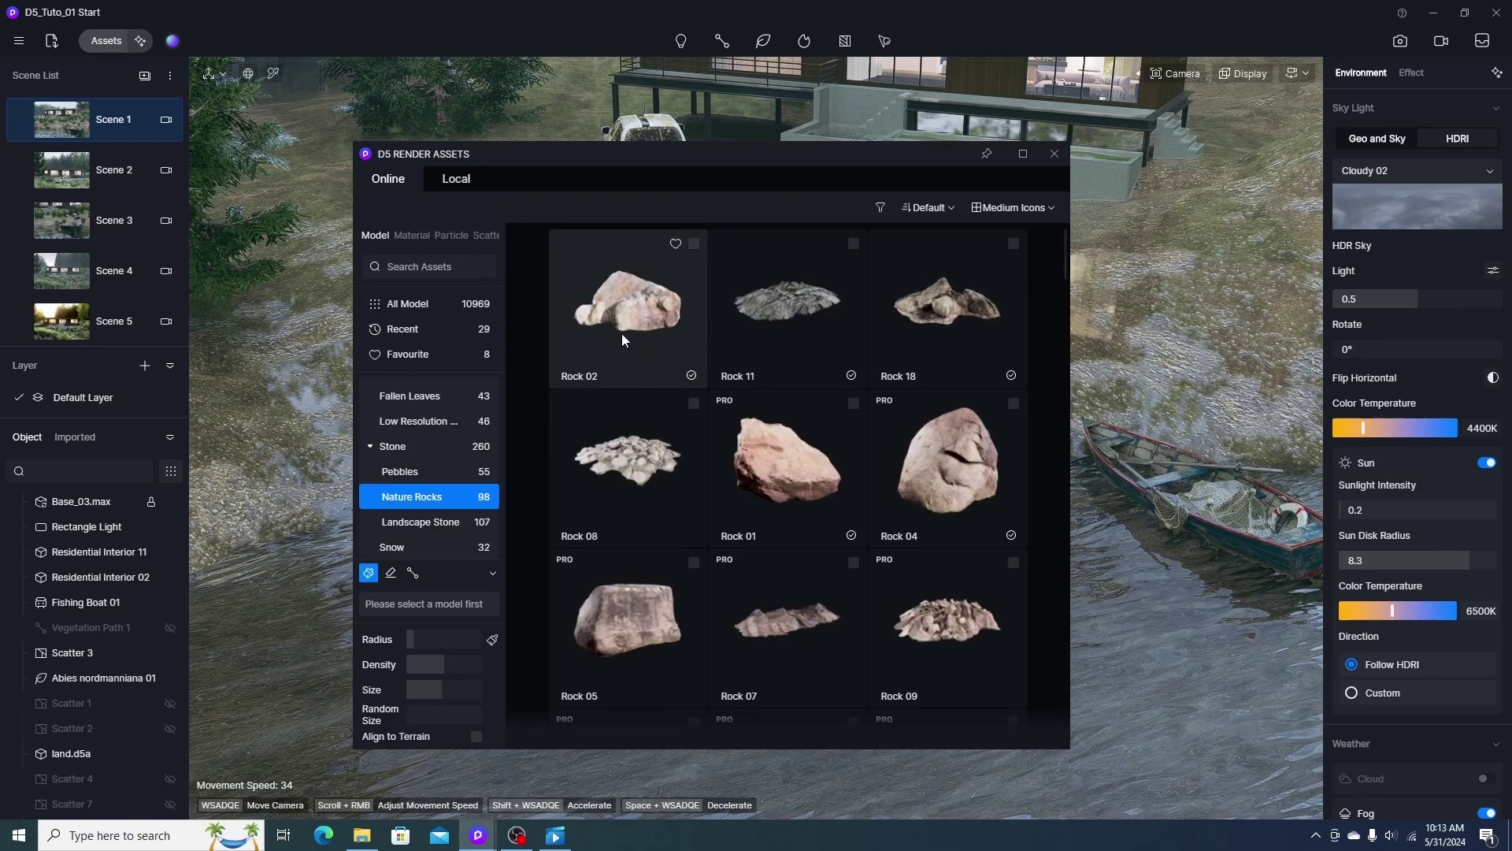
click(636, 314)
click(797, 457)
click(944, 459)
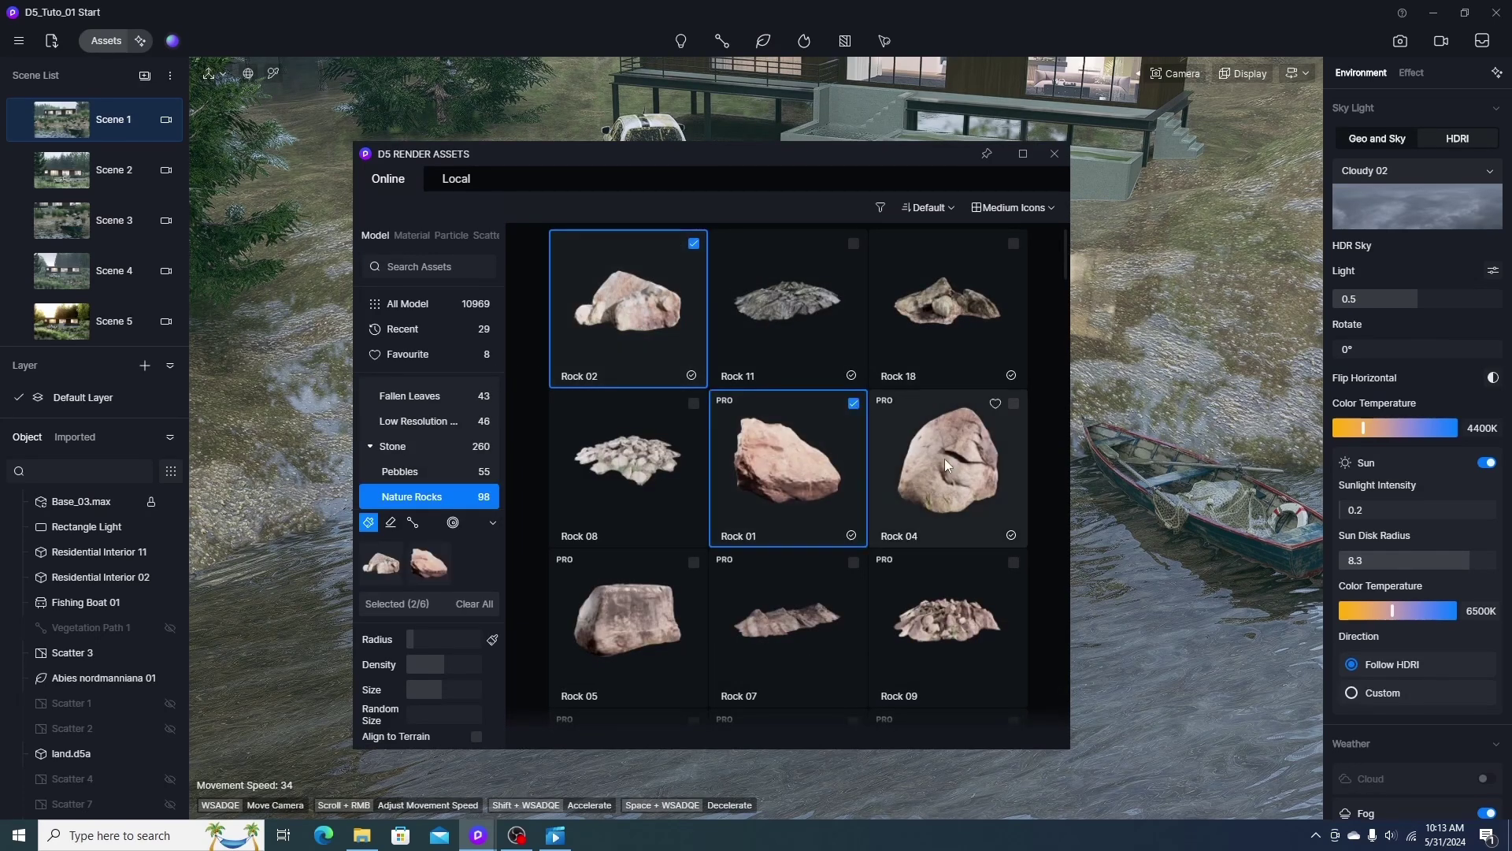
scroll(831, 600, down, 2)
click(820, 589)
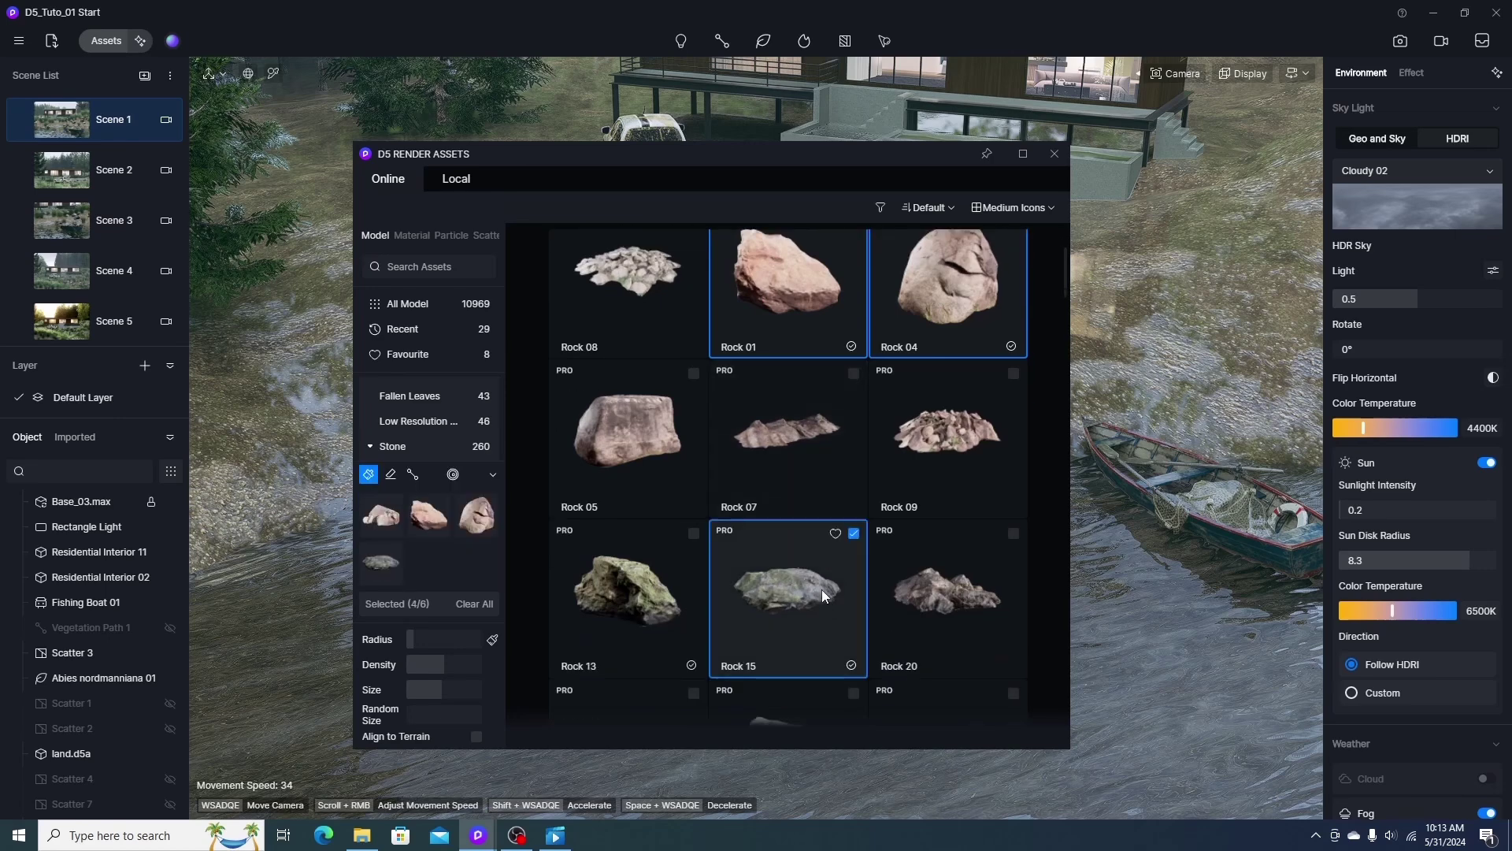
scroll(820, 589, down, 1)
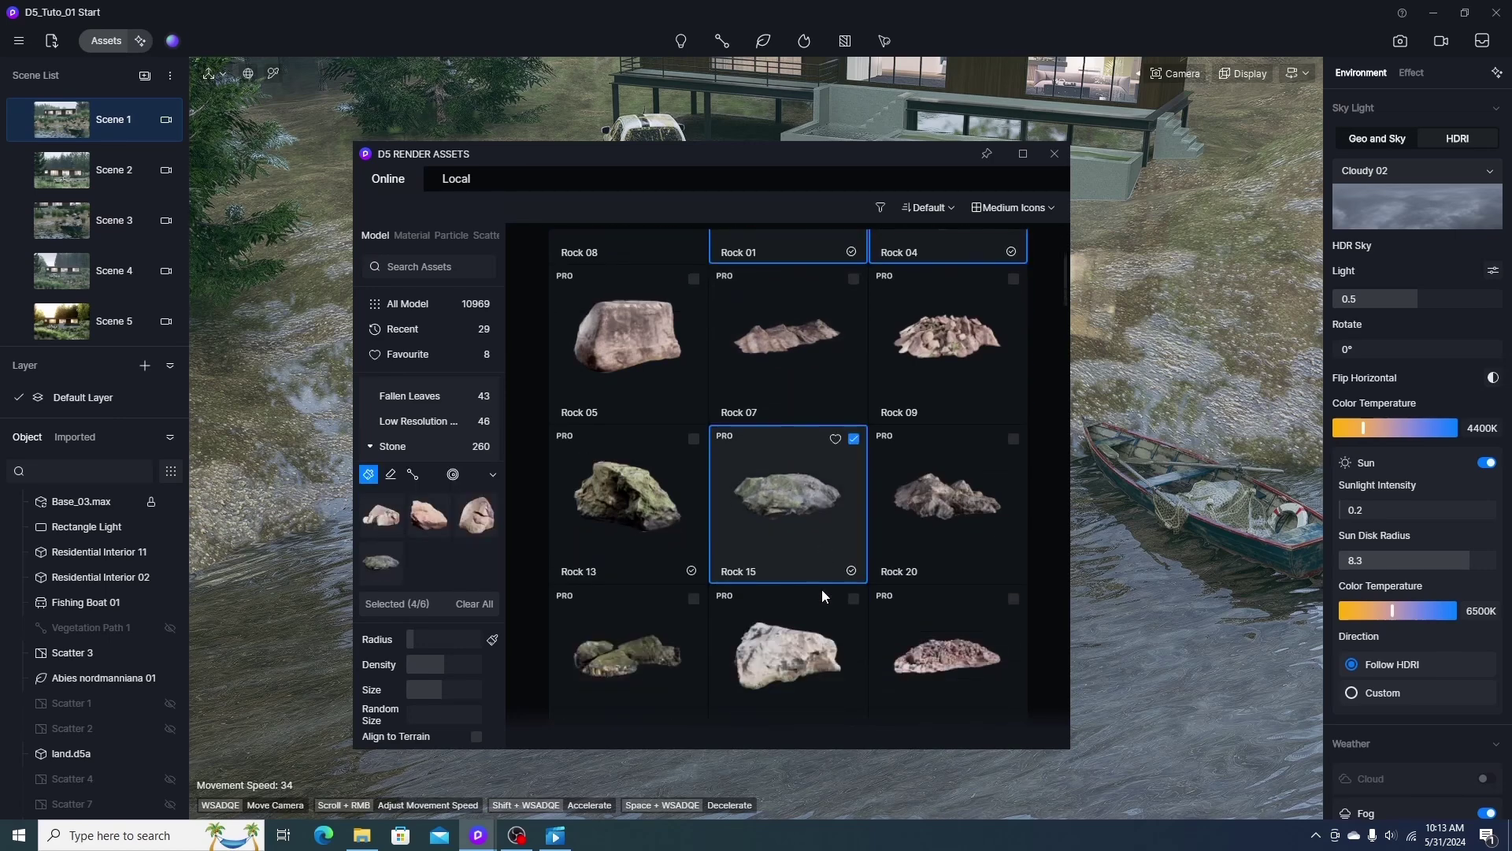
scroll(834, 679, down, 1)
click(833, 675)
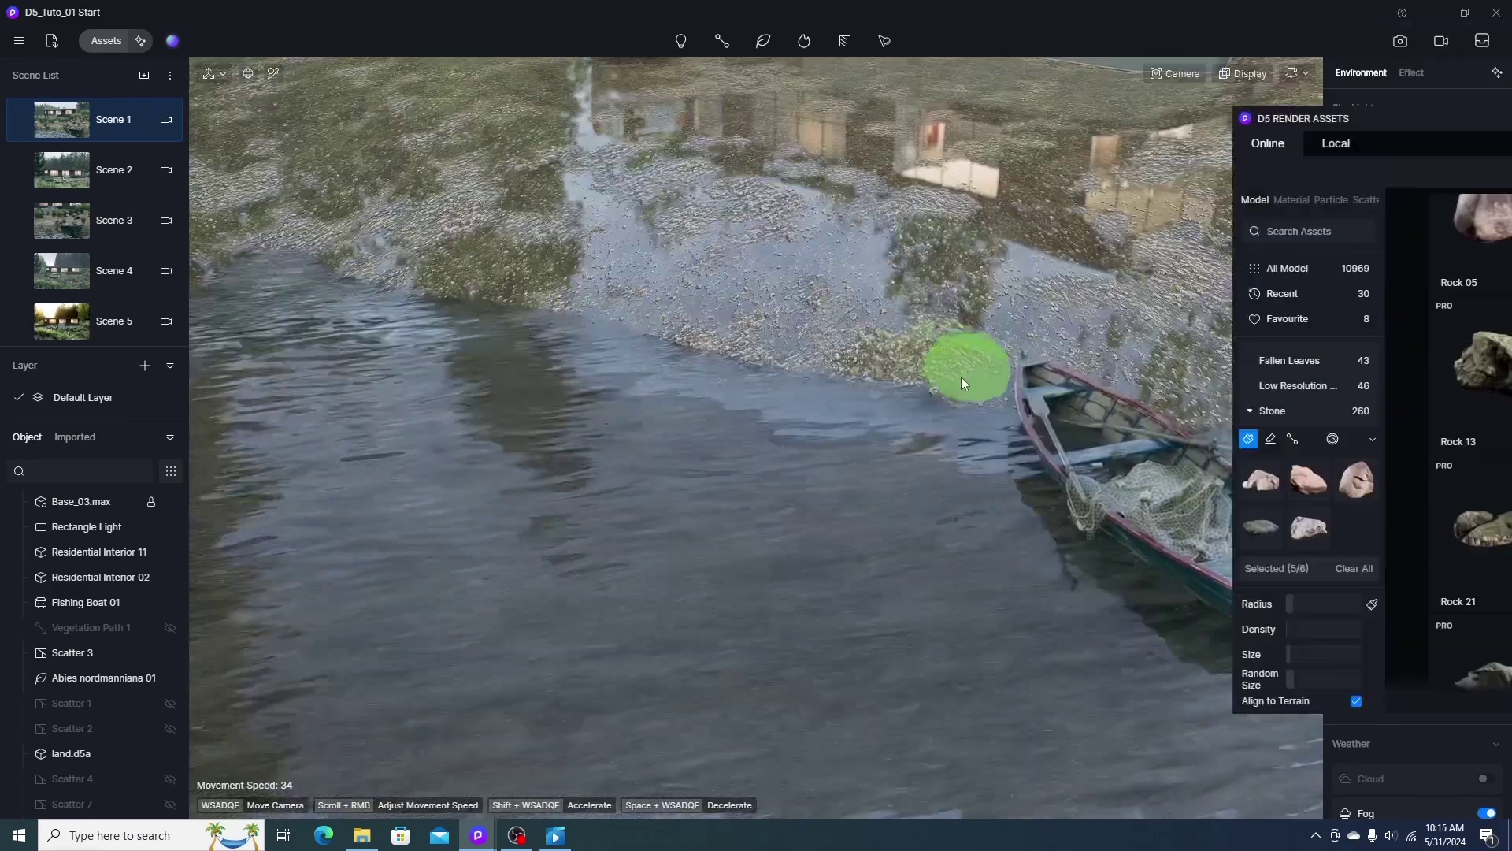
Paint the five selected rock models along the river's shoreline and in loose groups across the shallow water
mouse_move(961, 376)
mouse_down()
mouse_move(714, 339)
mouse_move(276, 224)
mouse_up()
mouse_move(647, 271)
mouse_down()
mouse_move(881, 611)
mouse_move(721, 535)
mouse_move(479, 582)
mouse_move(418, 440)
mouse_move(844, 686)
mouse_up()
right_drag(845, 687, 895, 659)
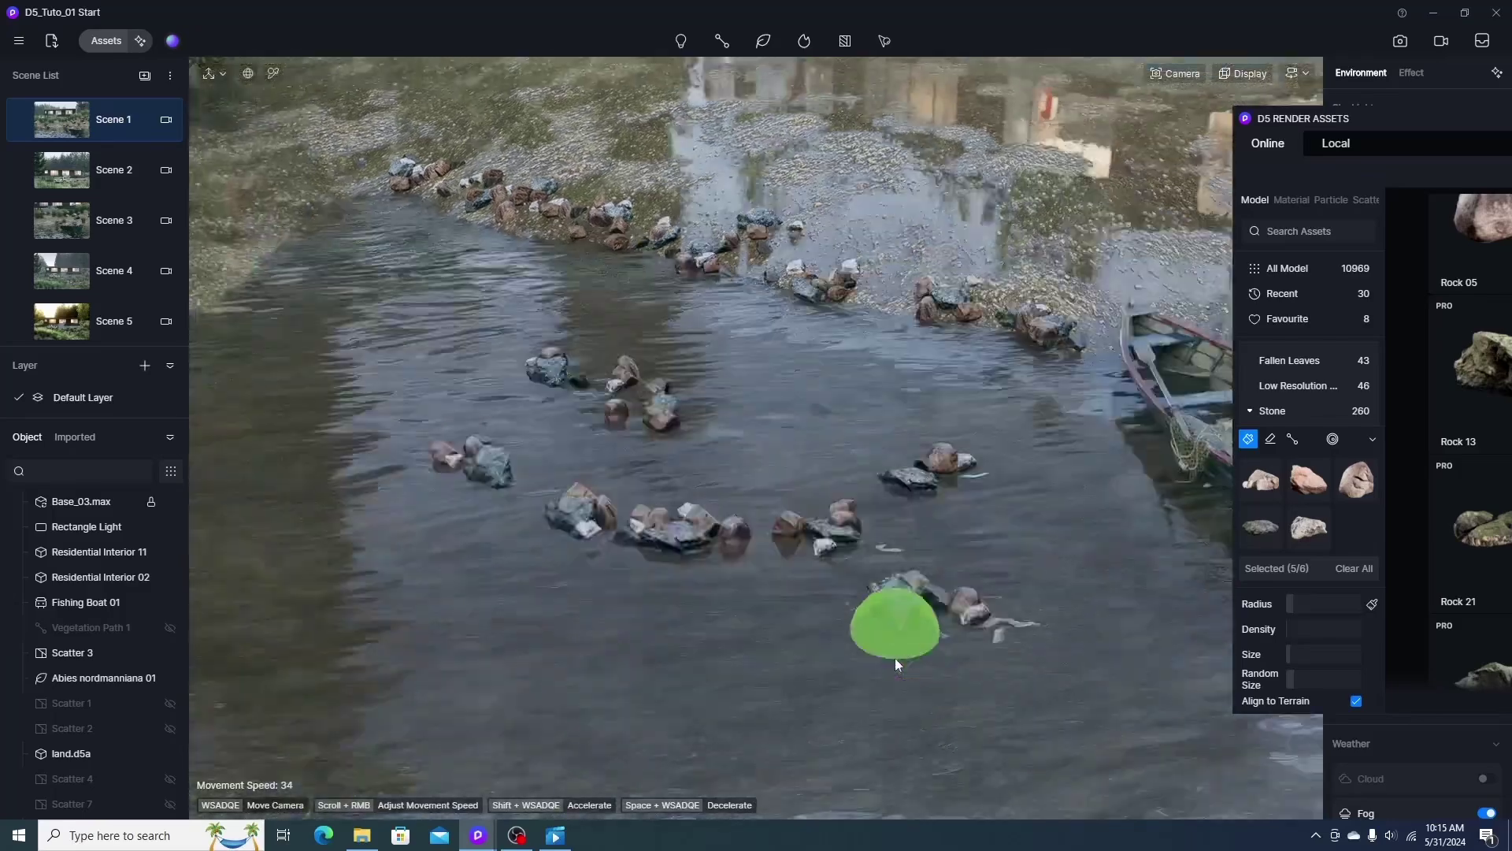
scroll(890, 651, up, 2)
drag(894, 659, 860, 566)
right_drag(860, 565, 995, 555)
Erase some of the painted rocks in the water and along the shoreline with the brush's eraser
click(1270, 438)
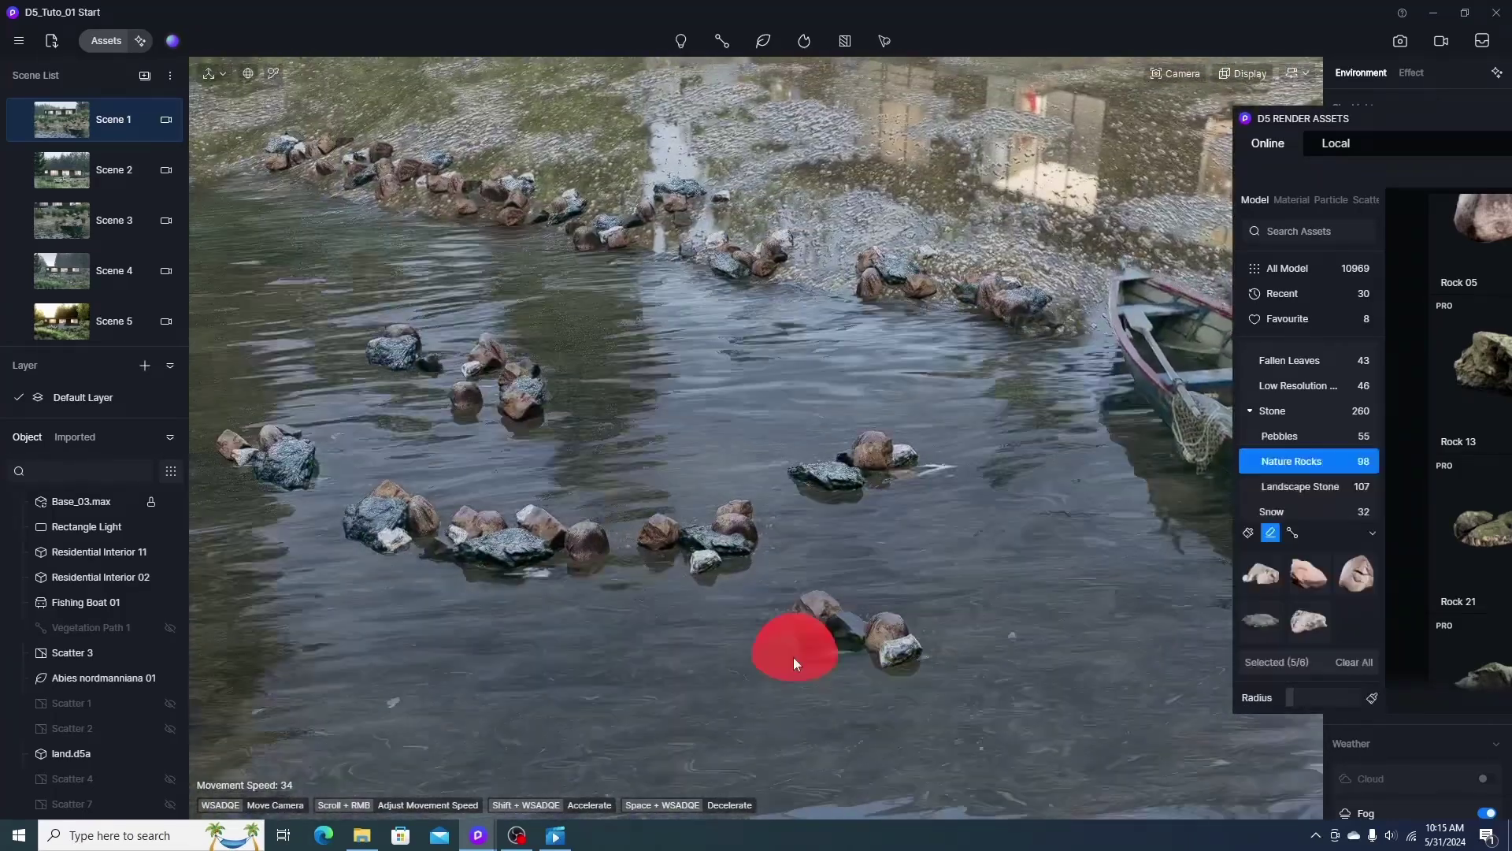
drag(793, 656, 843, 646)
shift+drag(664, 194, 710, 208)
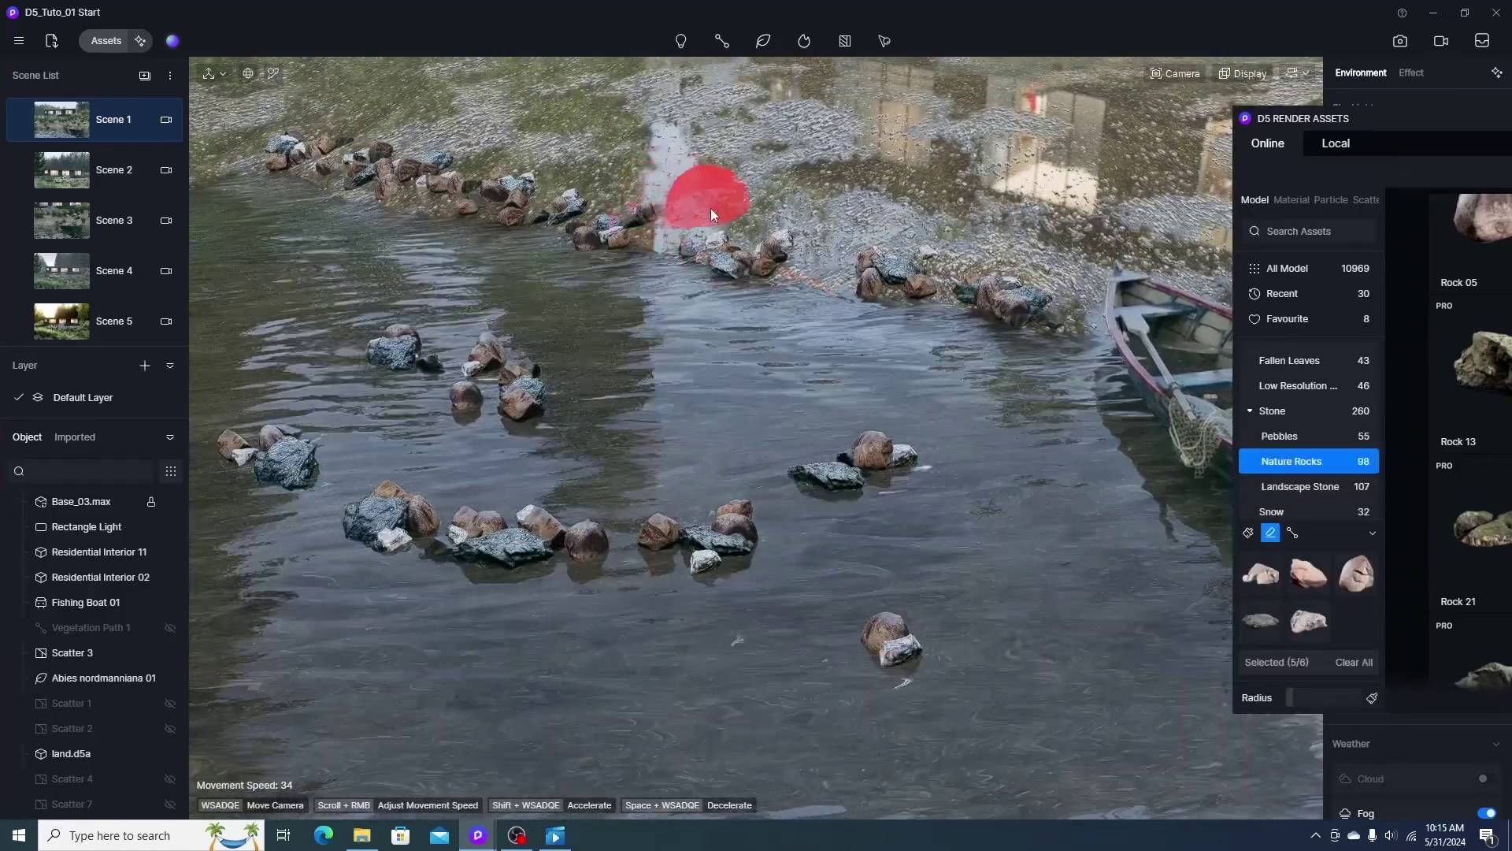
shift+drag(255, 157, 326, 150)
shift+click(425, 370)
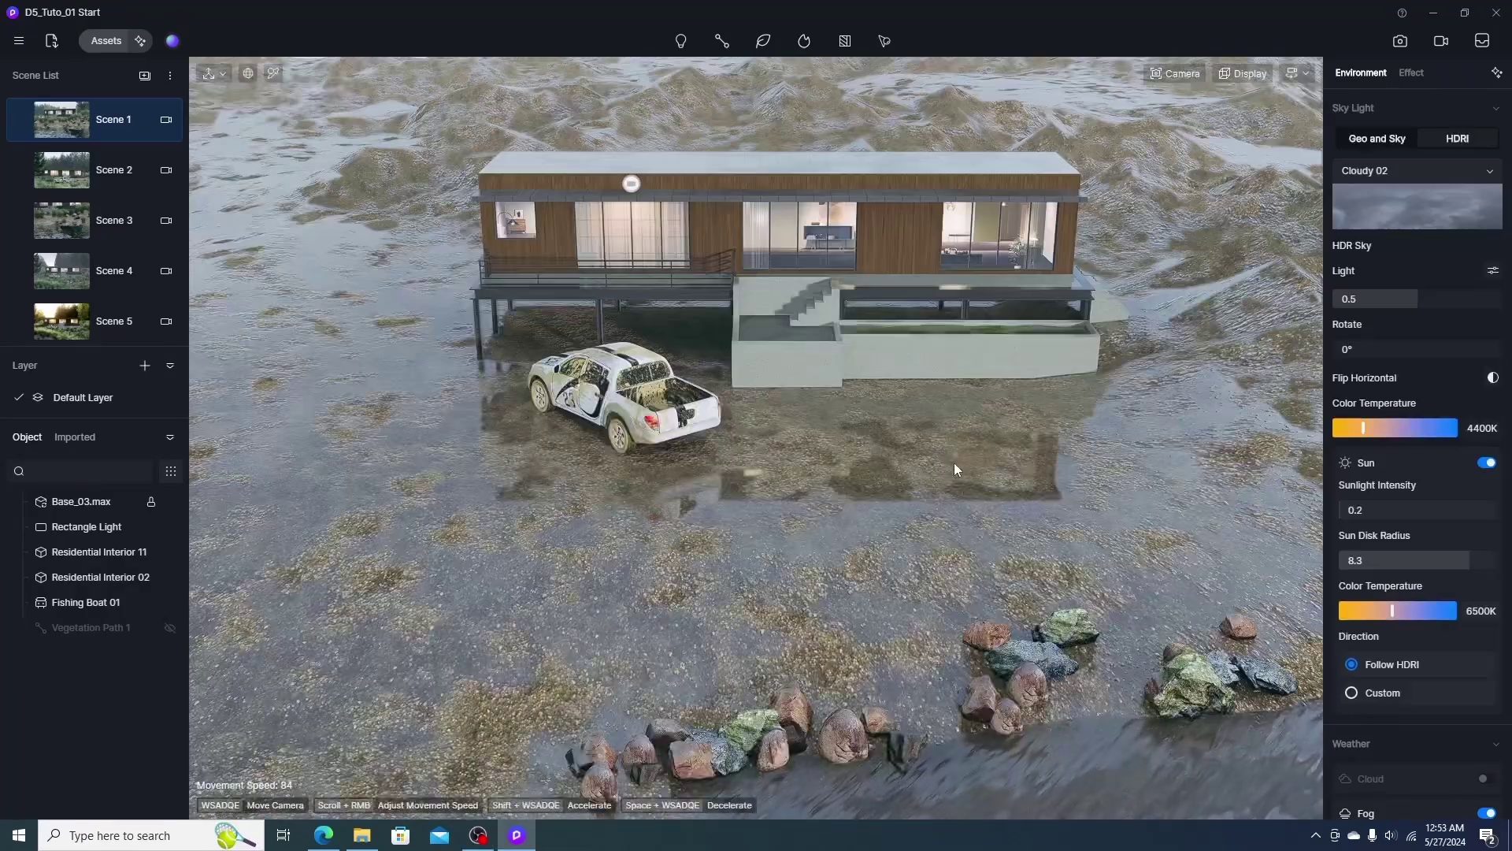
Create a scatter area over the terrain, using the Select Material option
click(884, 42)
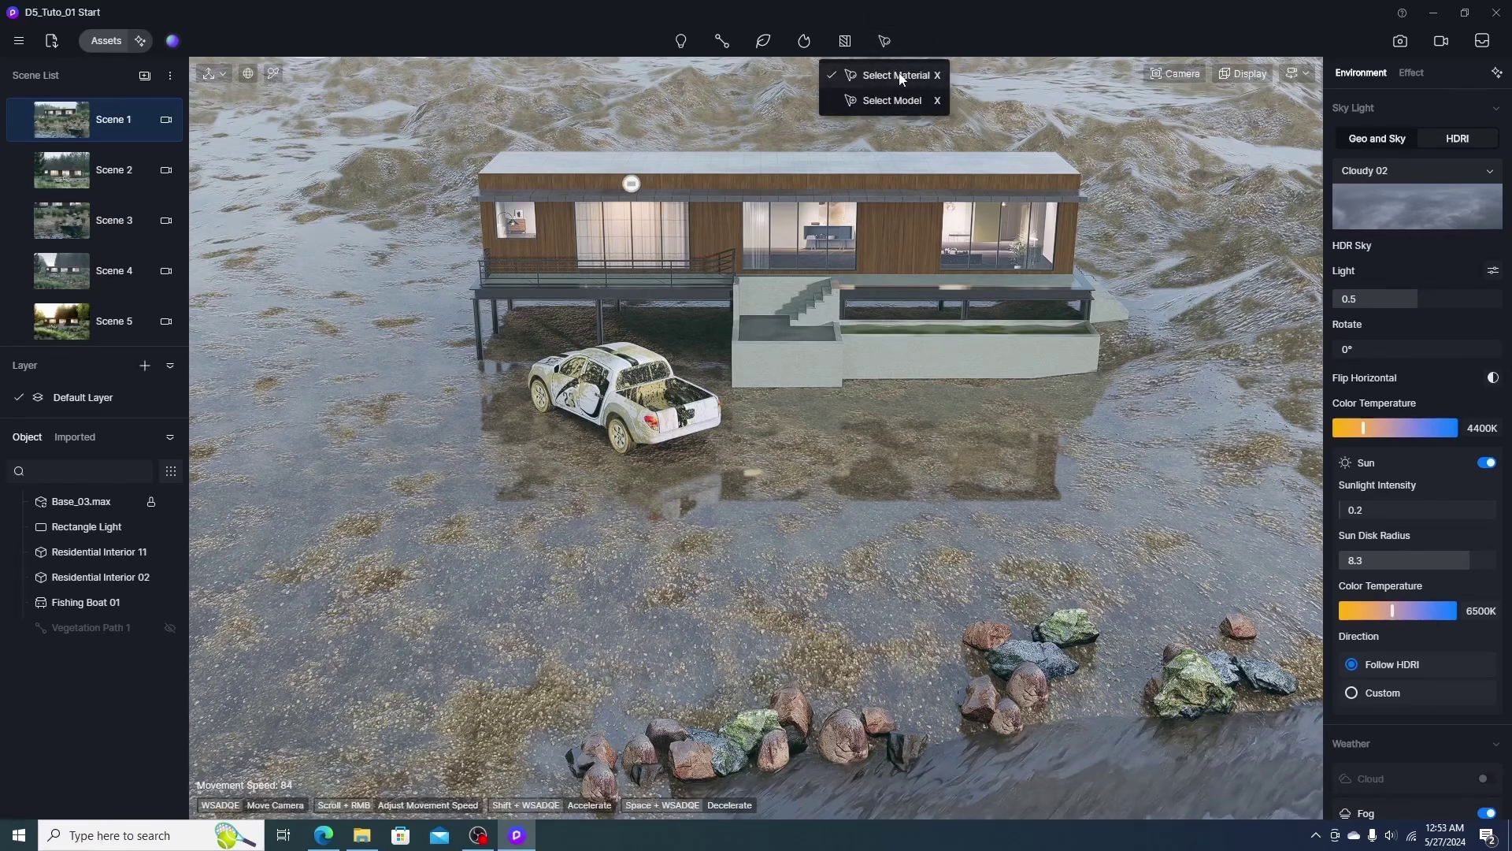
click(898, 76)
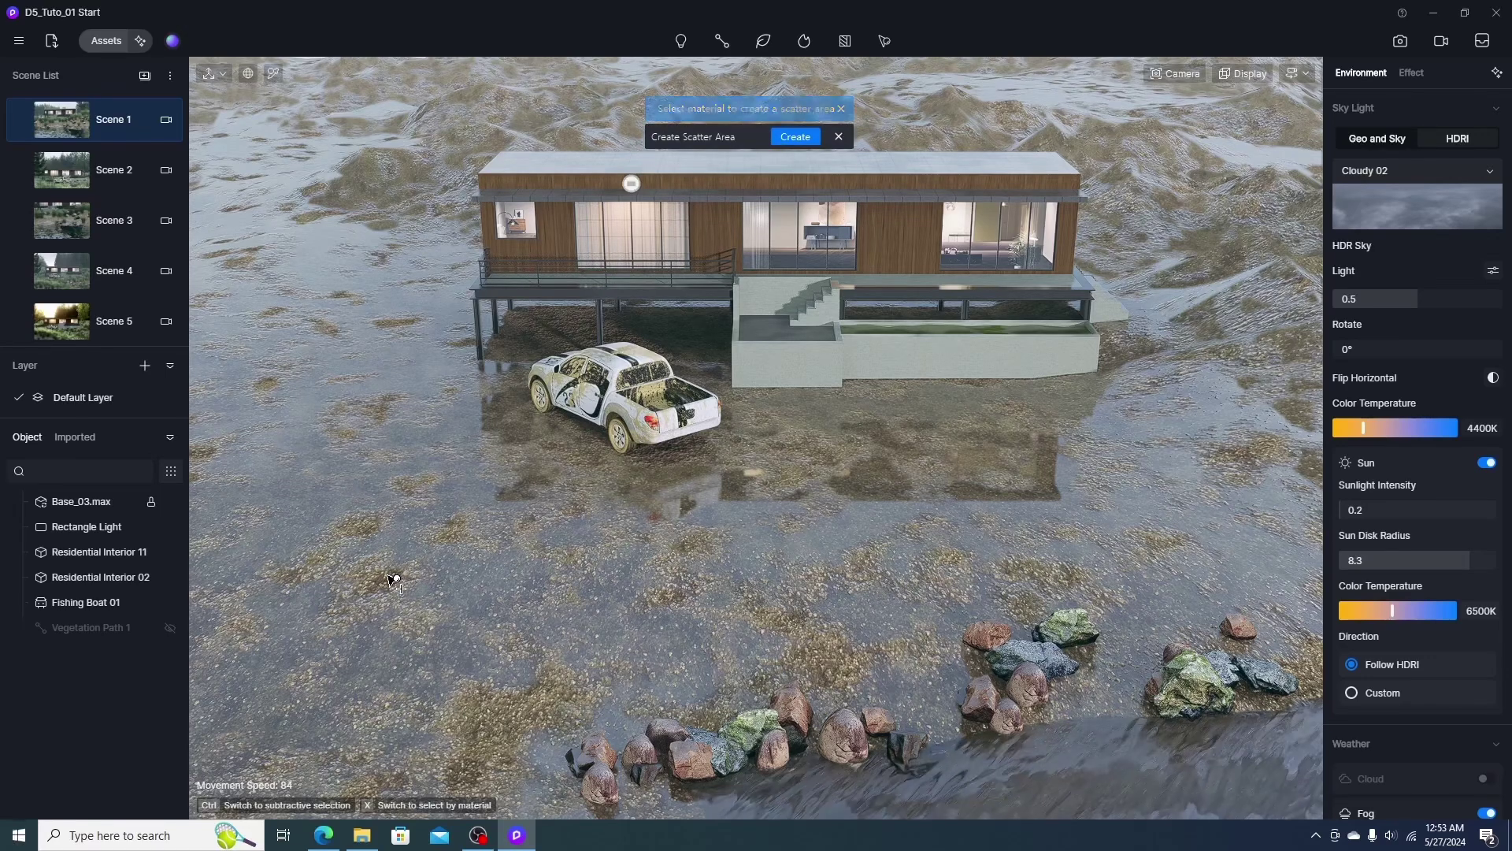
click(721, 233)
click(805, 138)
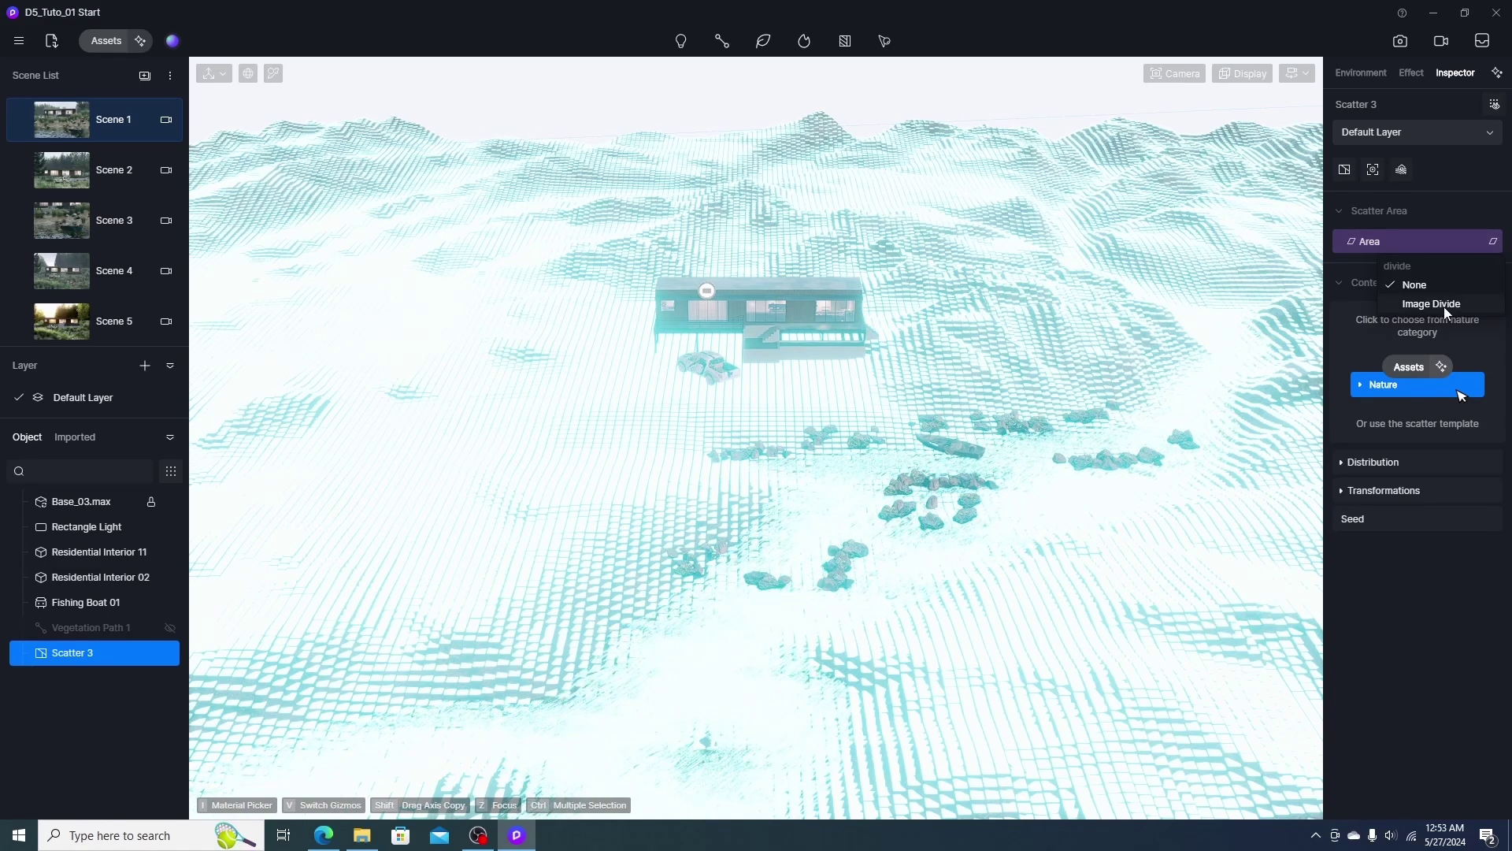
Divide the scatter area by image with the large-patch red and magenta preset, using 5 divisions
click(1444, 306)
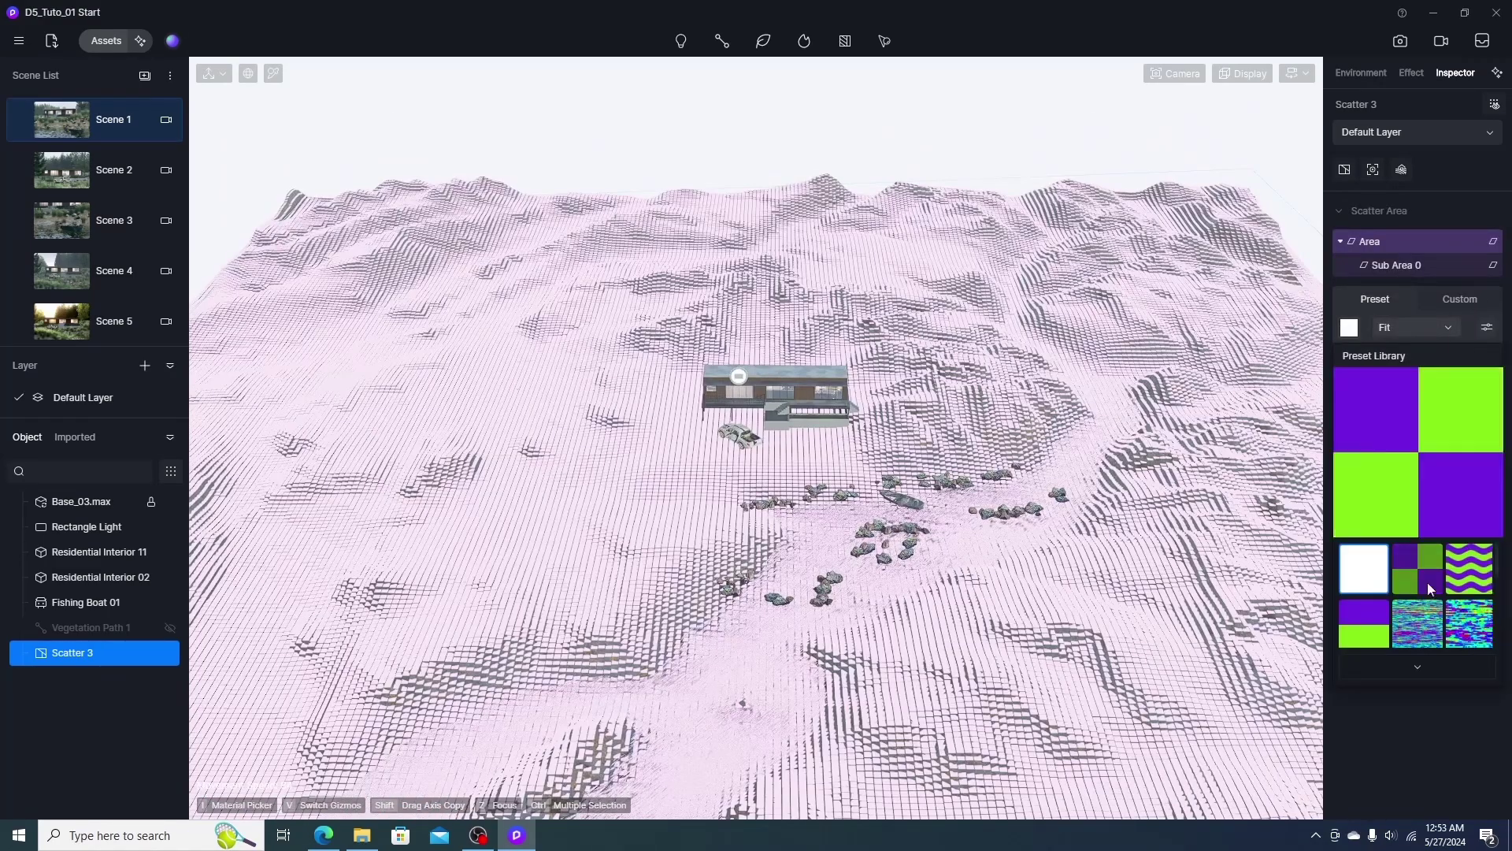
scroll(1427, 583, down, 2)
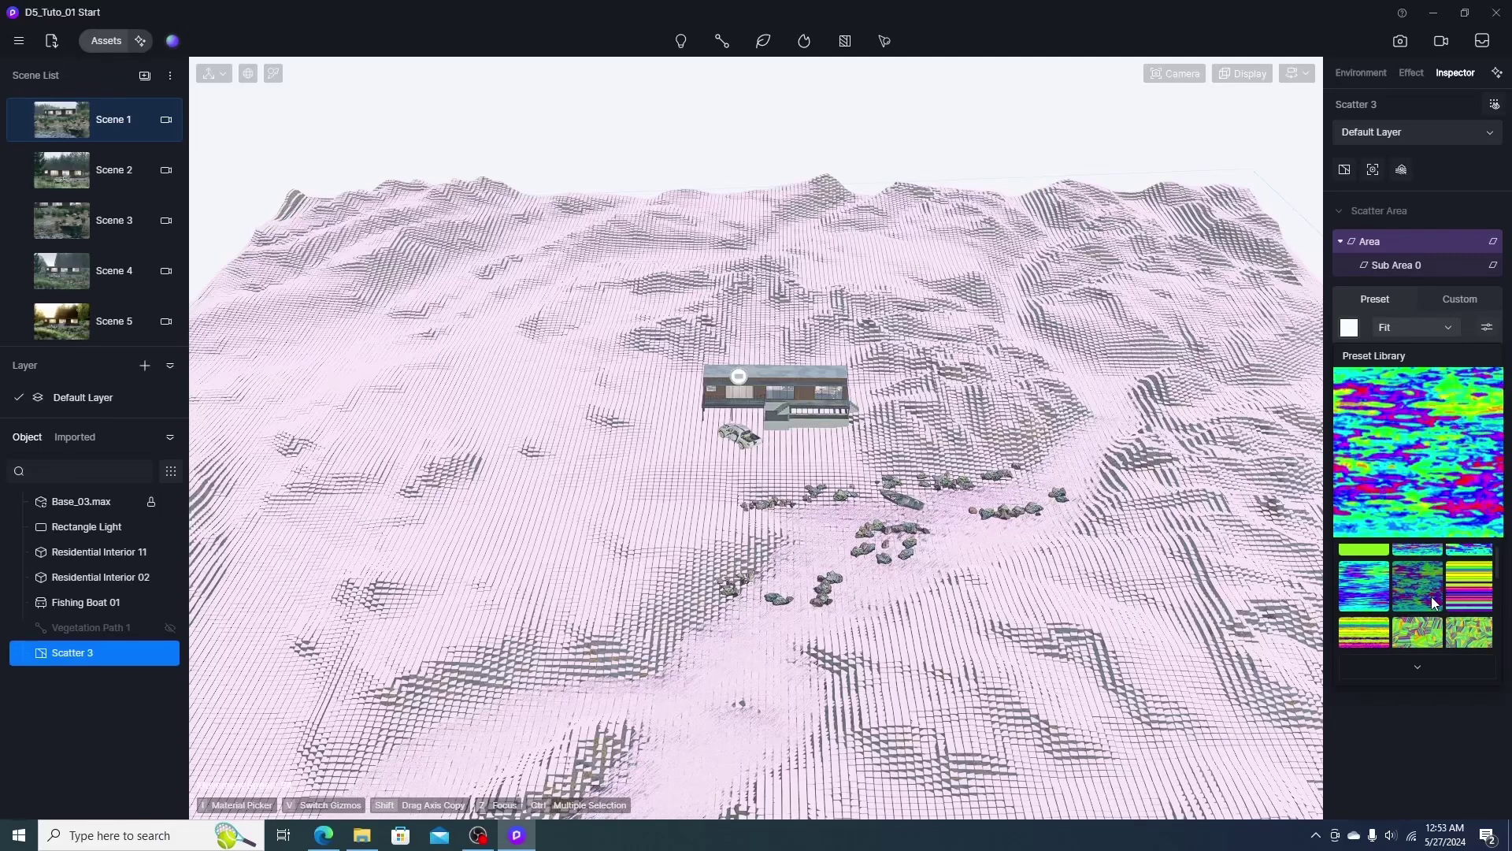
scroll(1432, 600, down, 2)
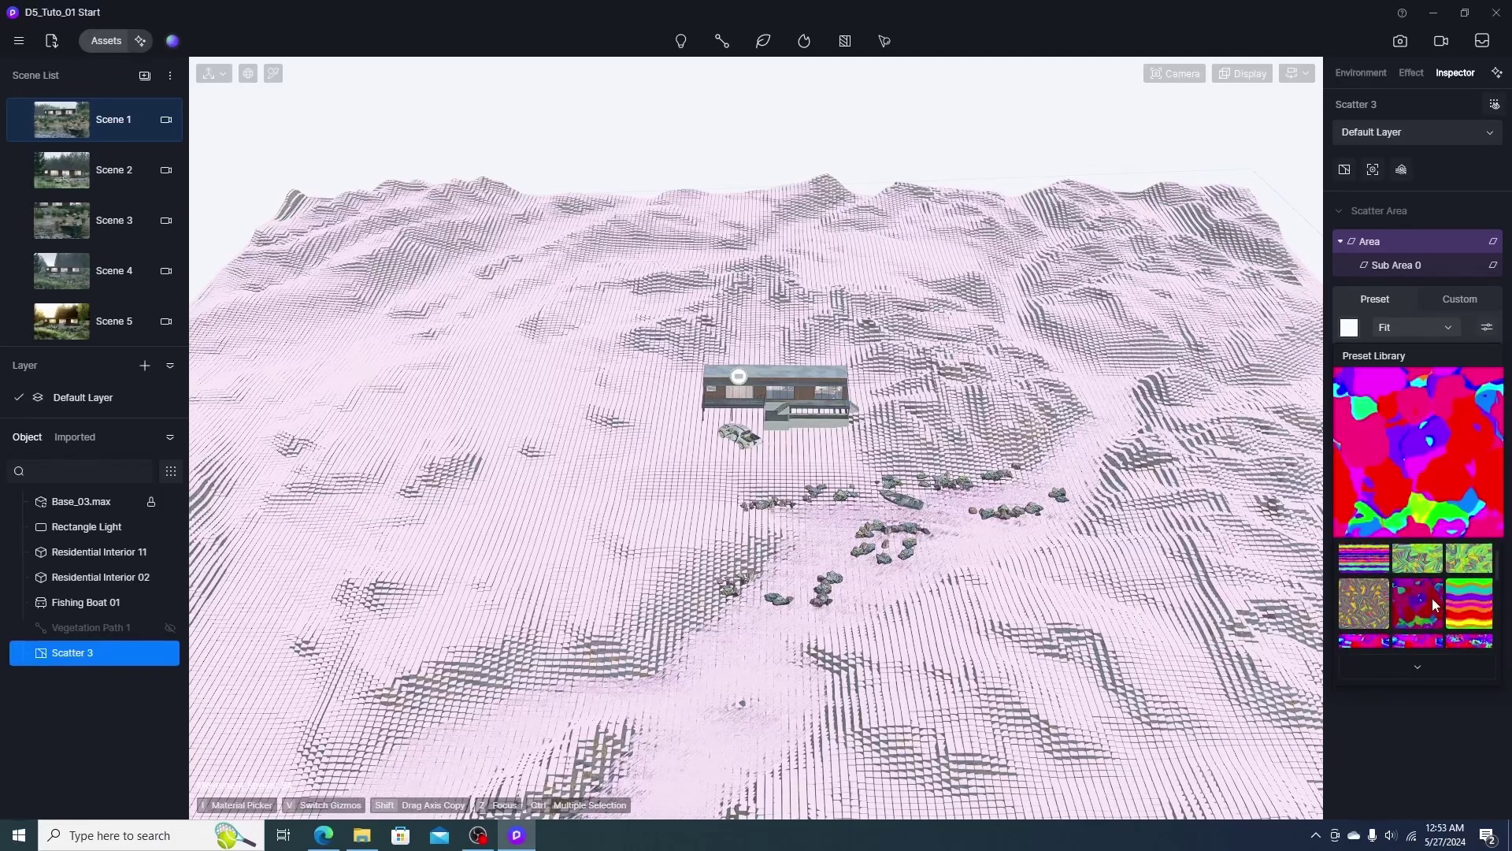
click(1430, 605)
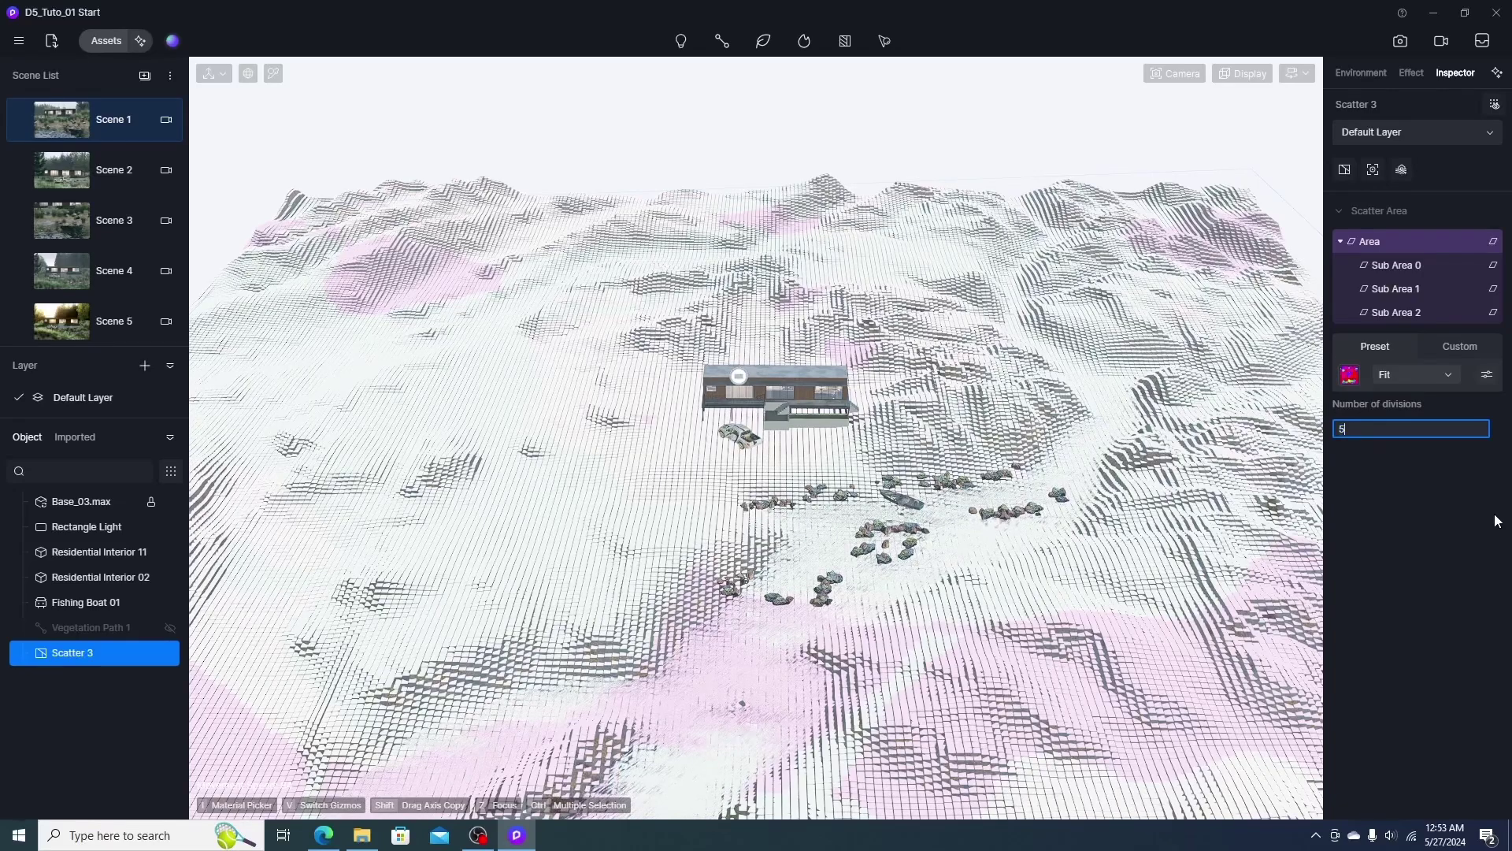
key(Return)
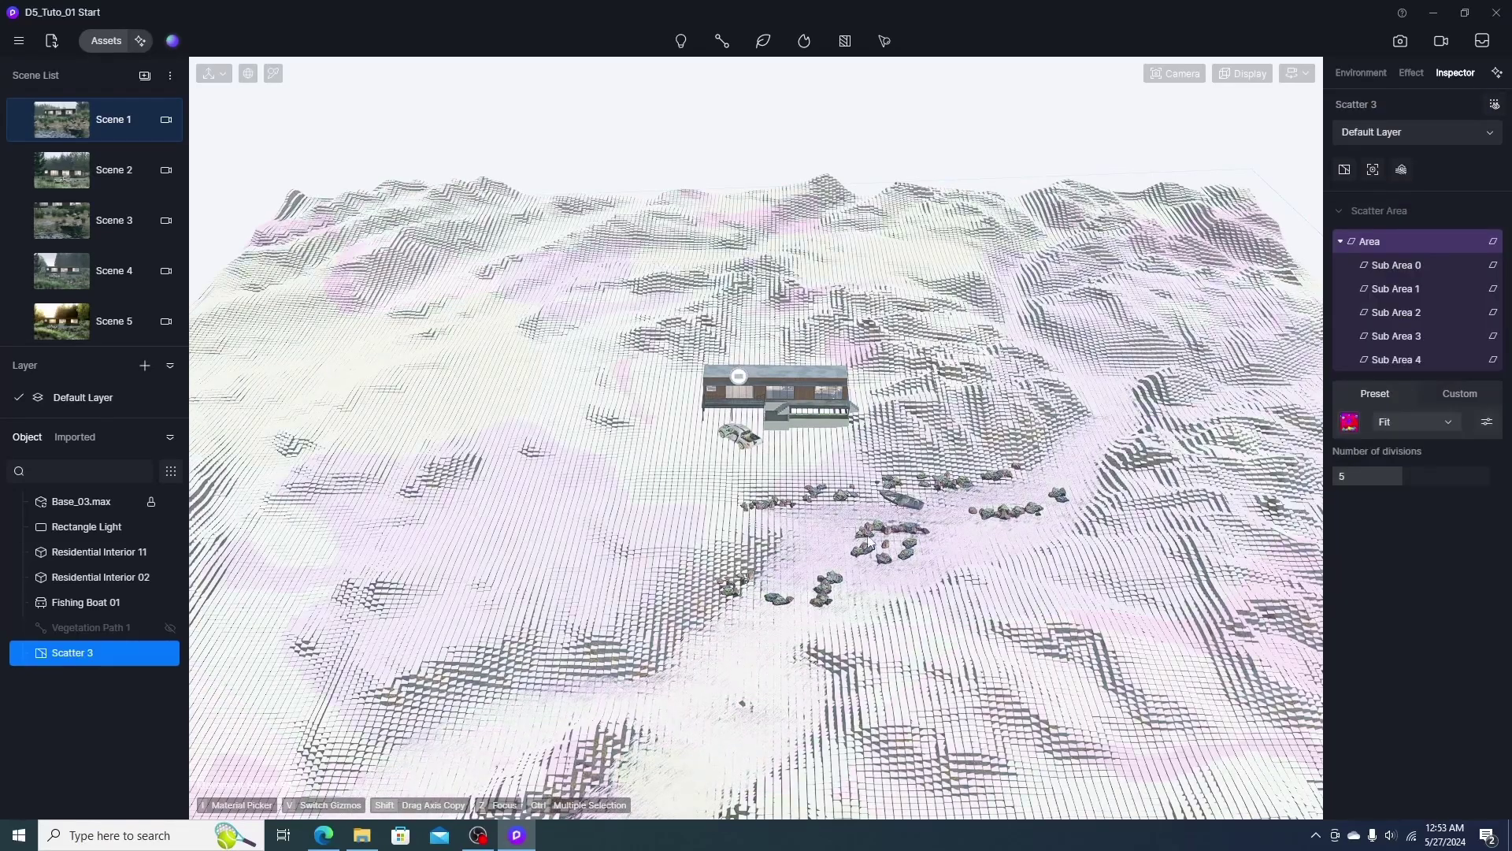
right_drag(869, 542, 869, 622)
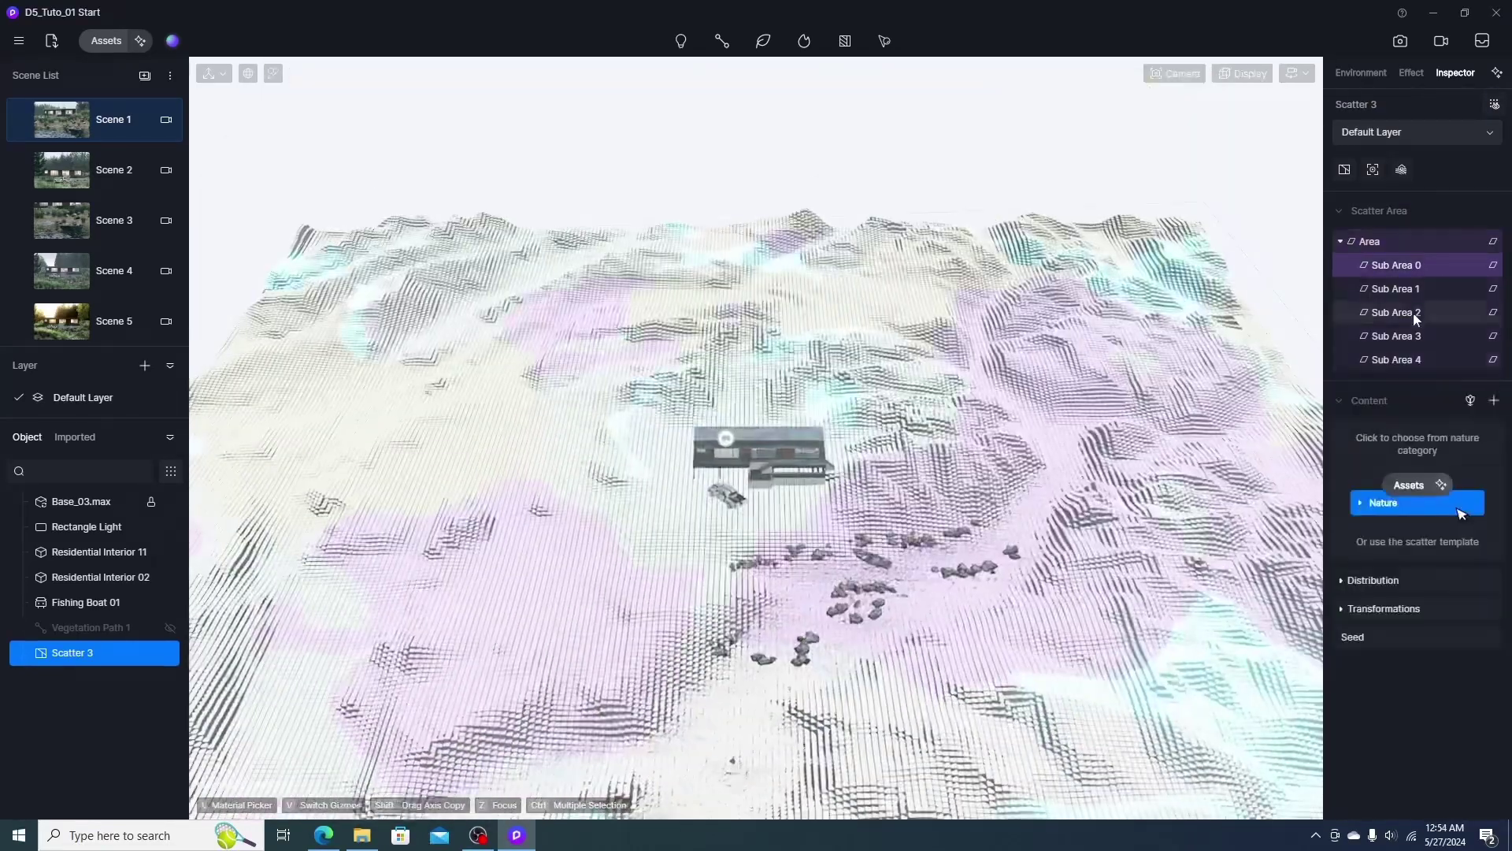
Check the sub areas in turn, fill Sub Area 4 with a Picea asperata Mast conifer and turn off the scatter area highlight
click(1407, 285)
click(1403, 313)
click(1399, 337)
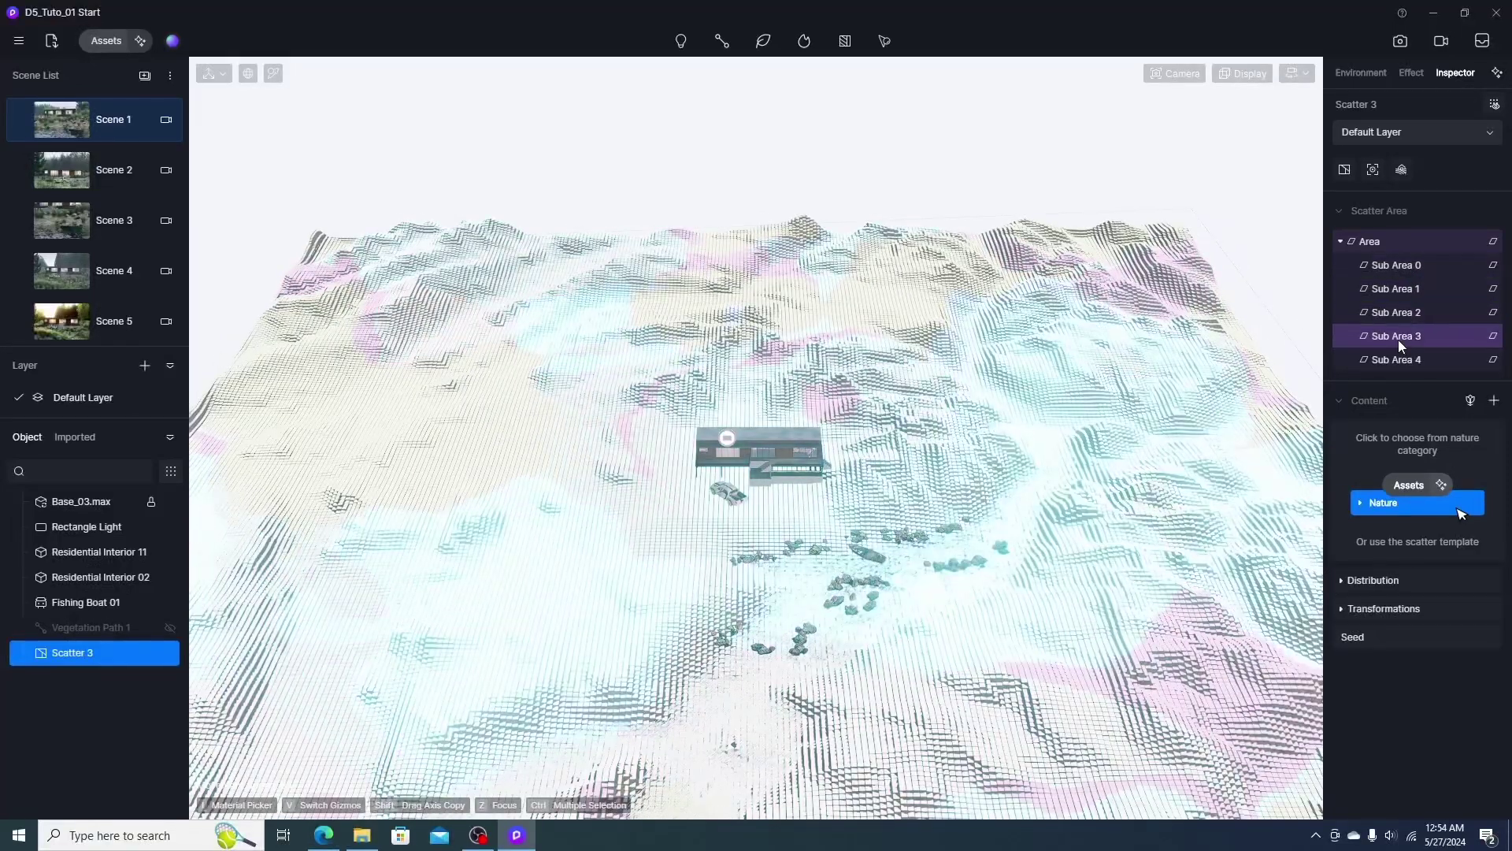
click(1402, 362)
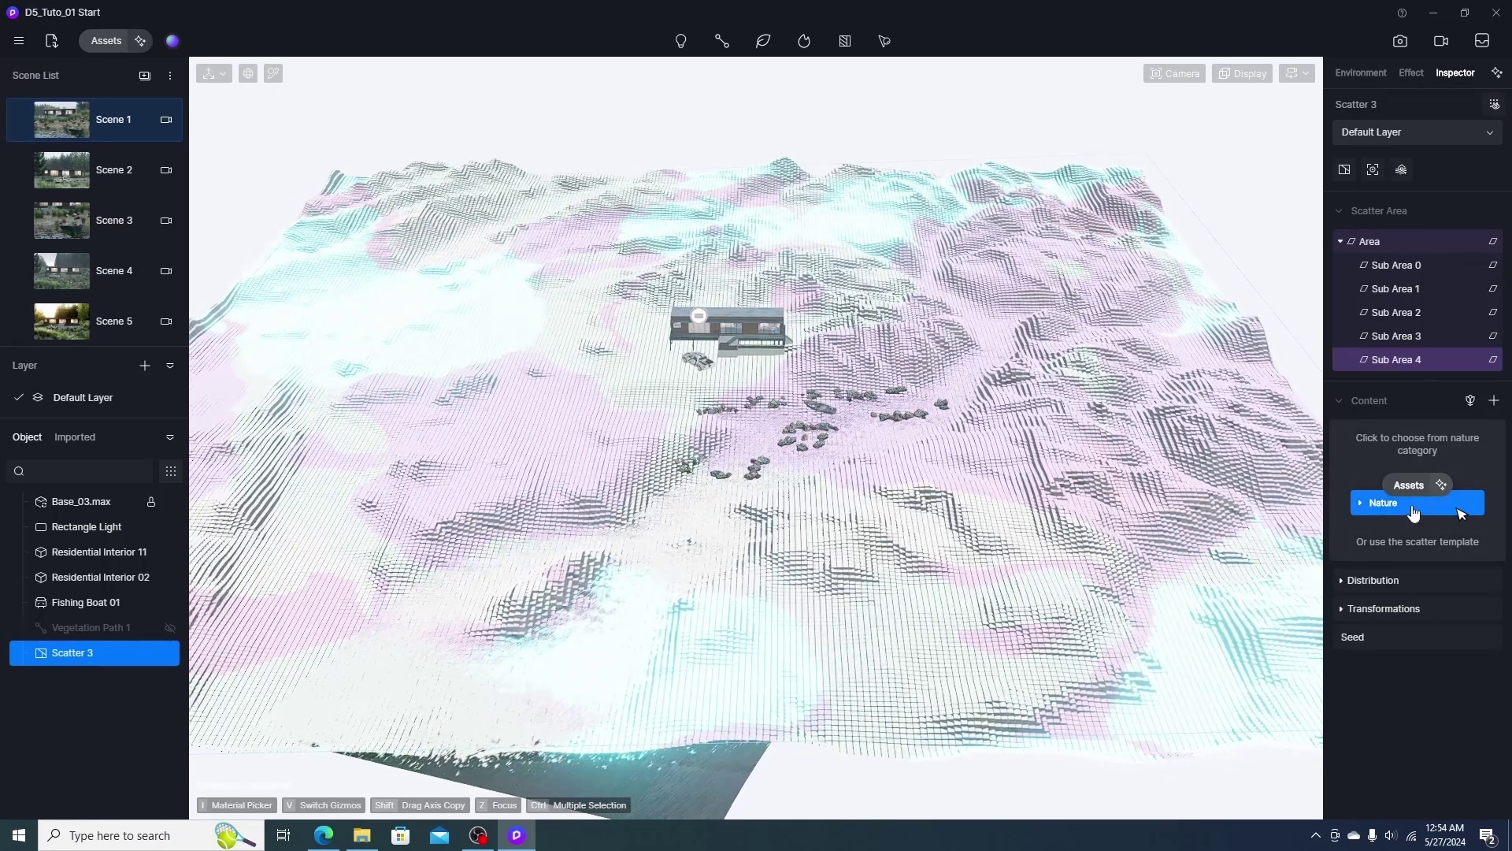
click(1413, 510)
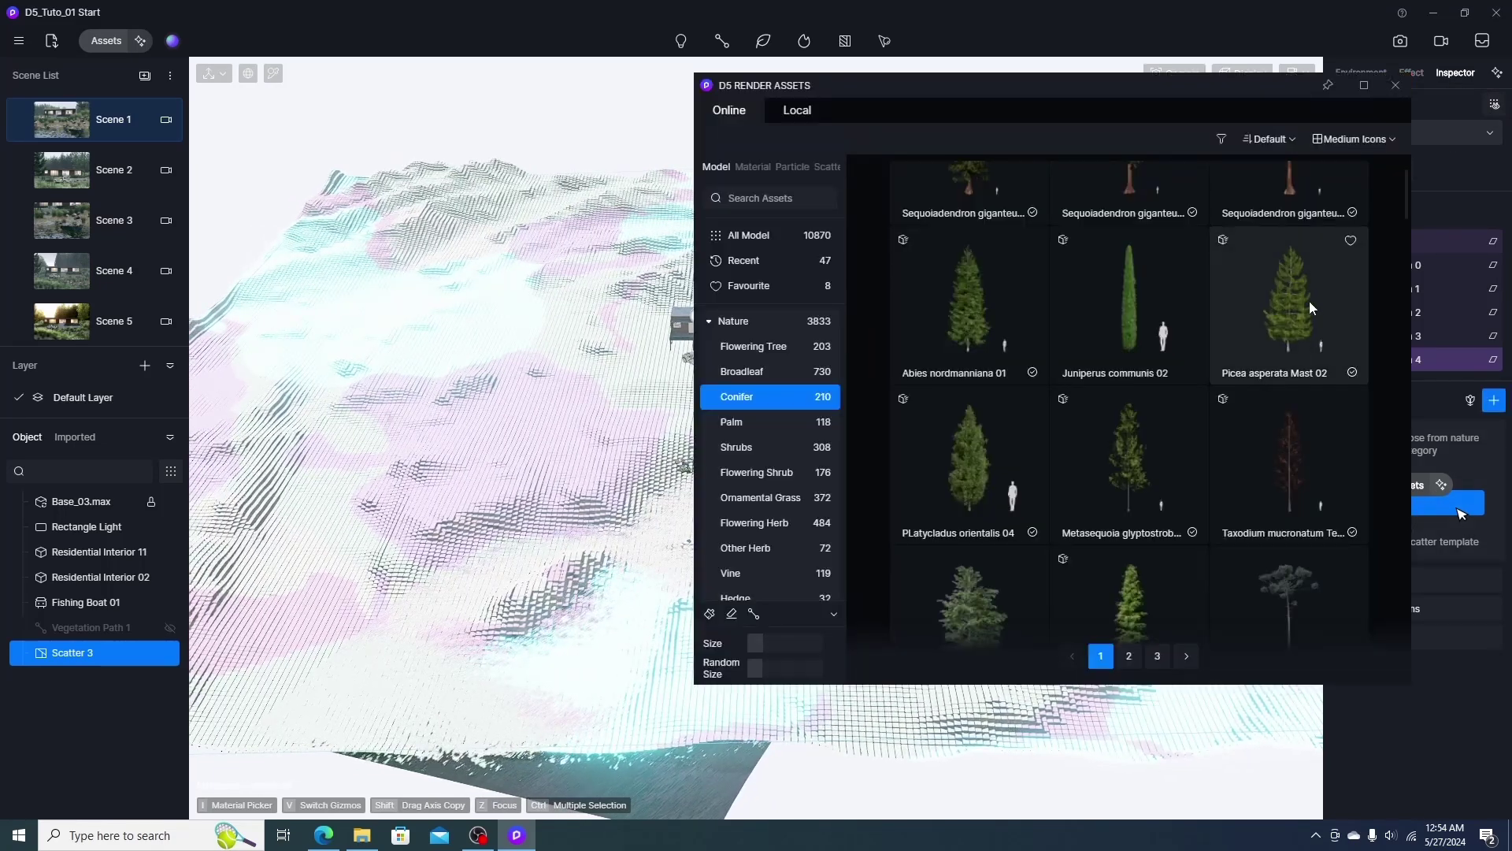
click(1150, 471)
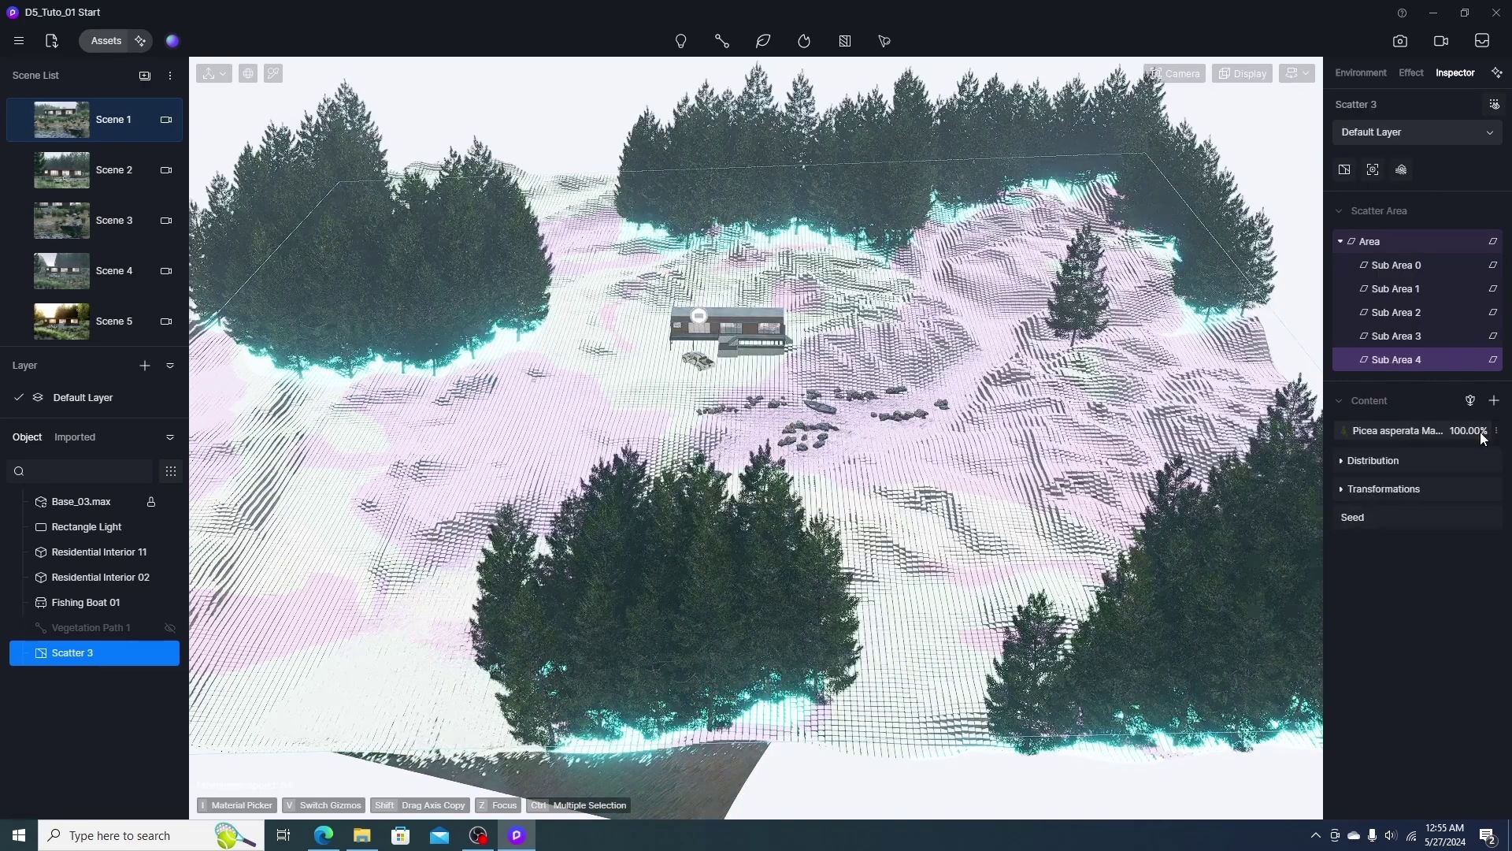
click(1494, 107)
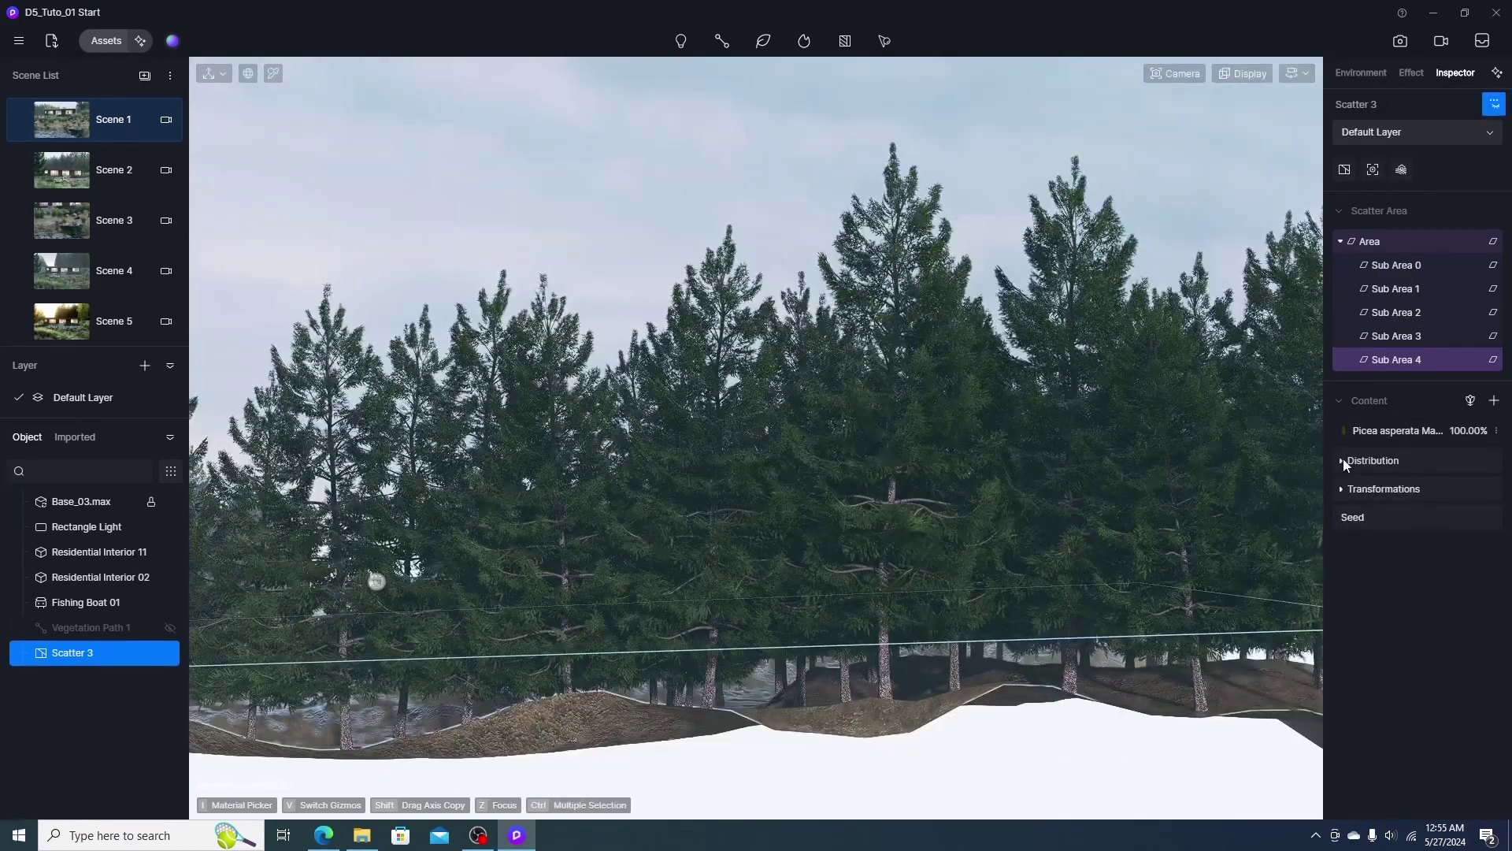
Try several black-and-white distribution presets on Sub Area 4's trees, ending with a sparse speckled pattern
click(1344, 461)
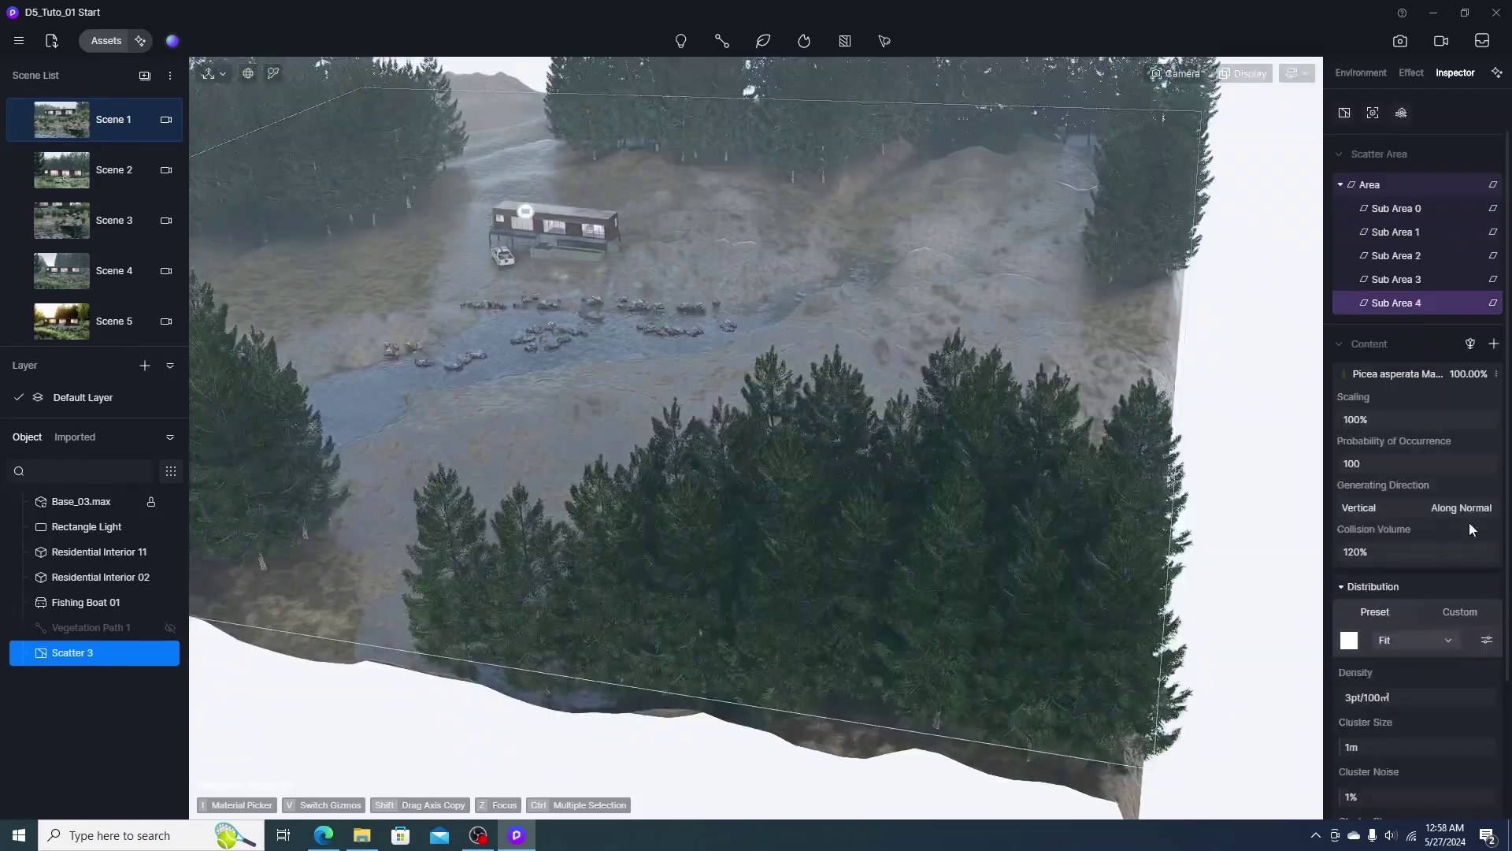
click(1349, 639)
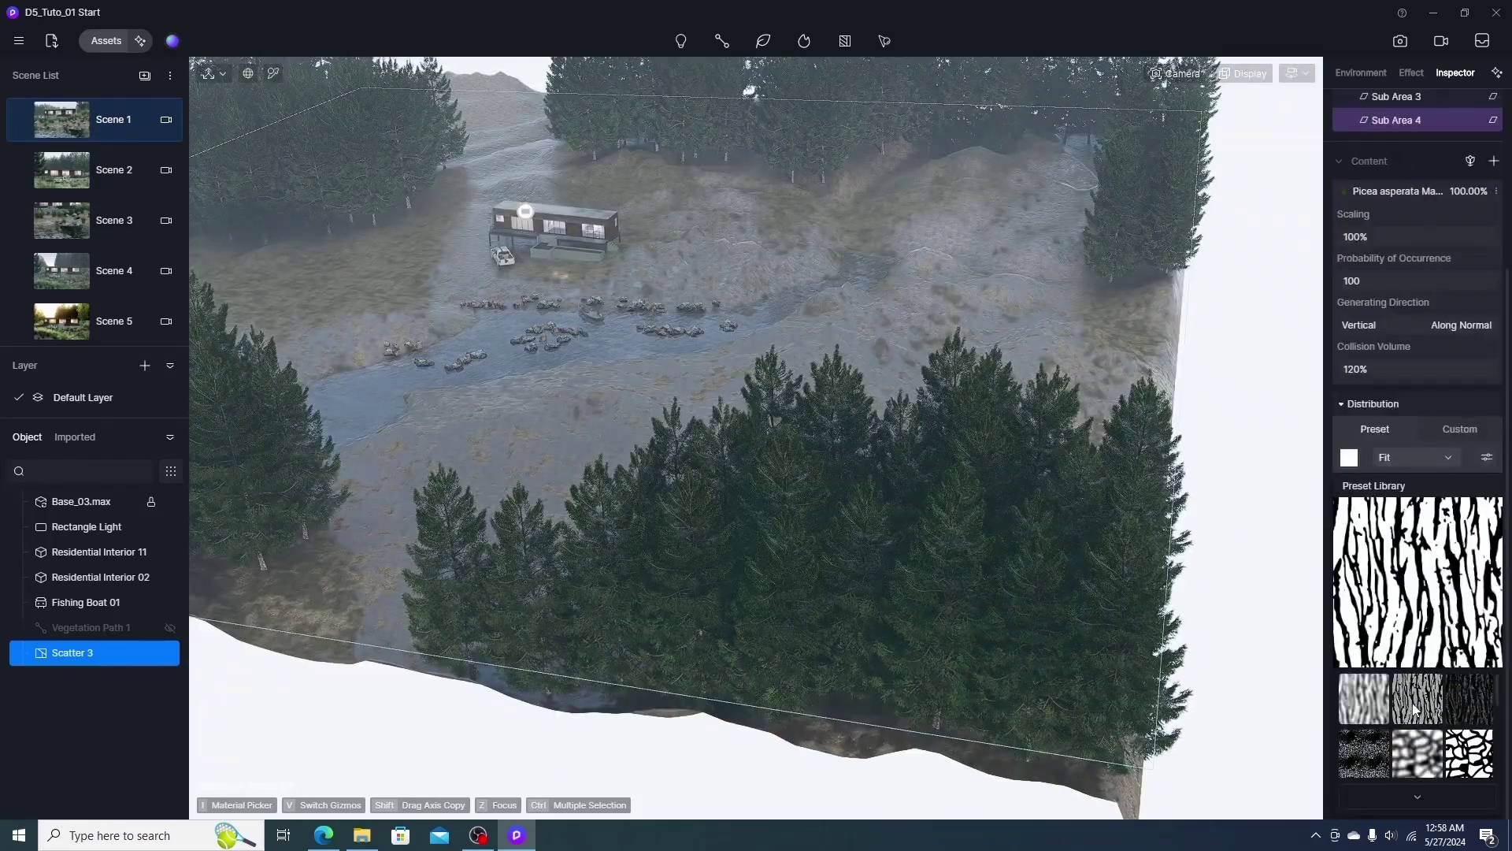
click(1422, 720)
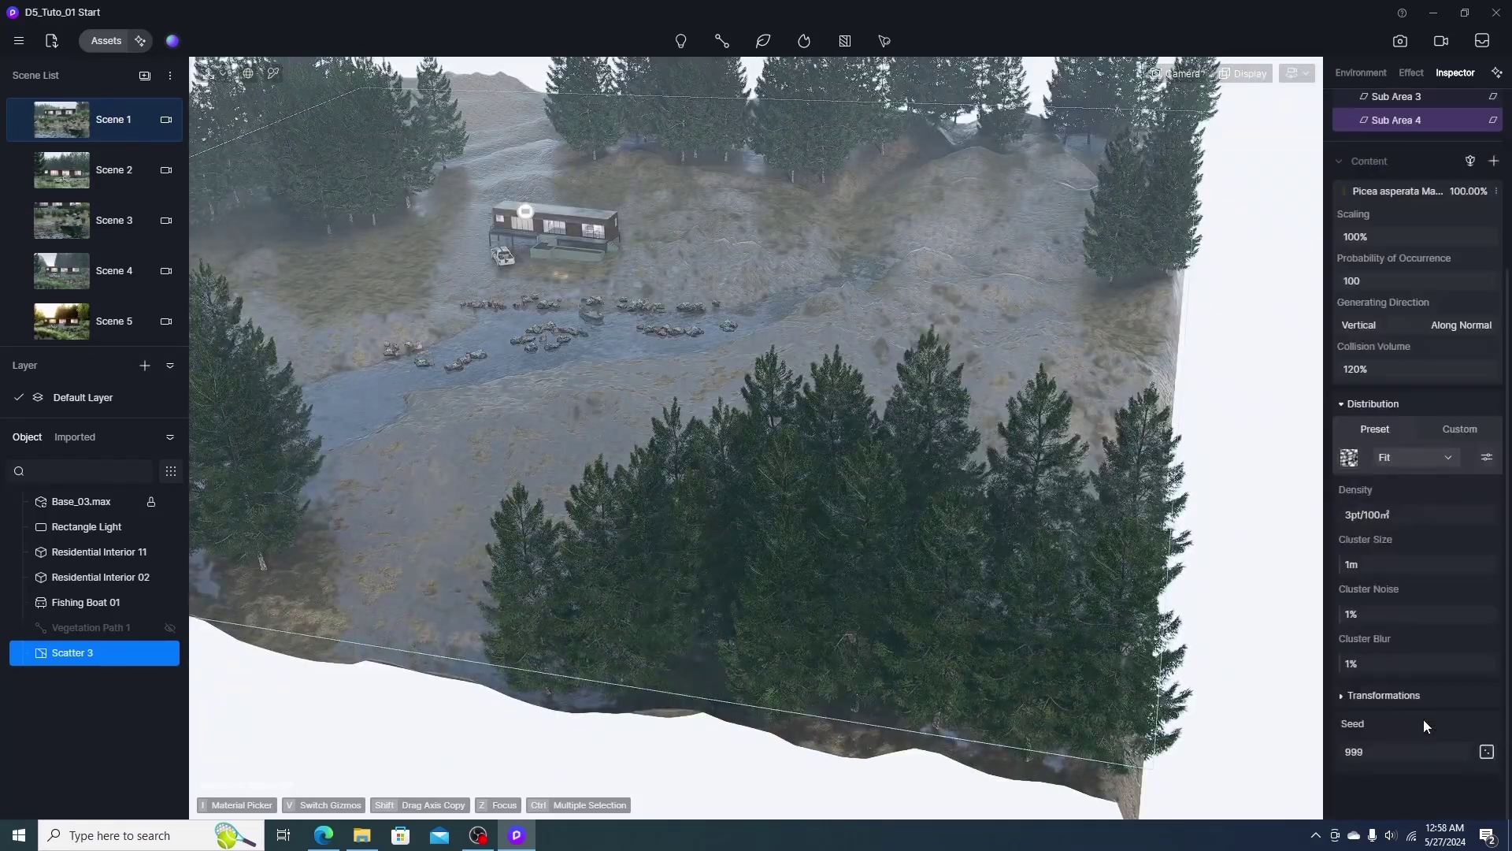
click(1351, 460)
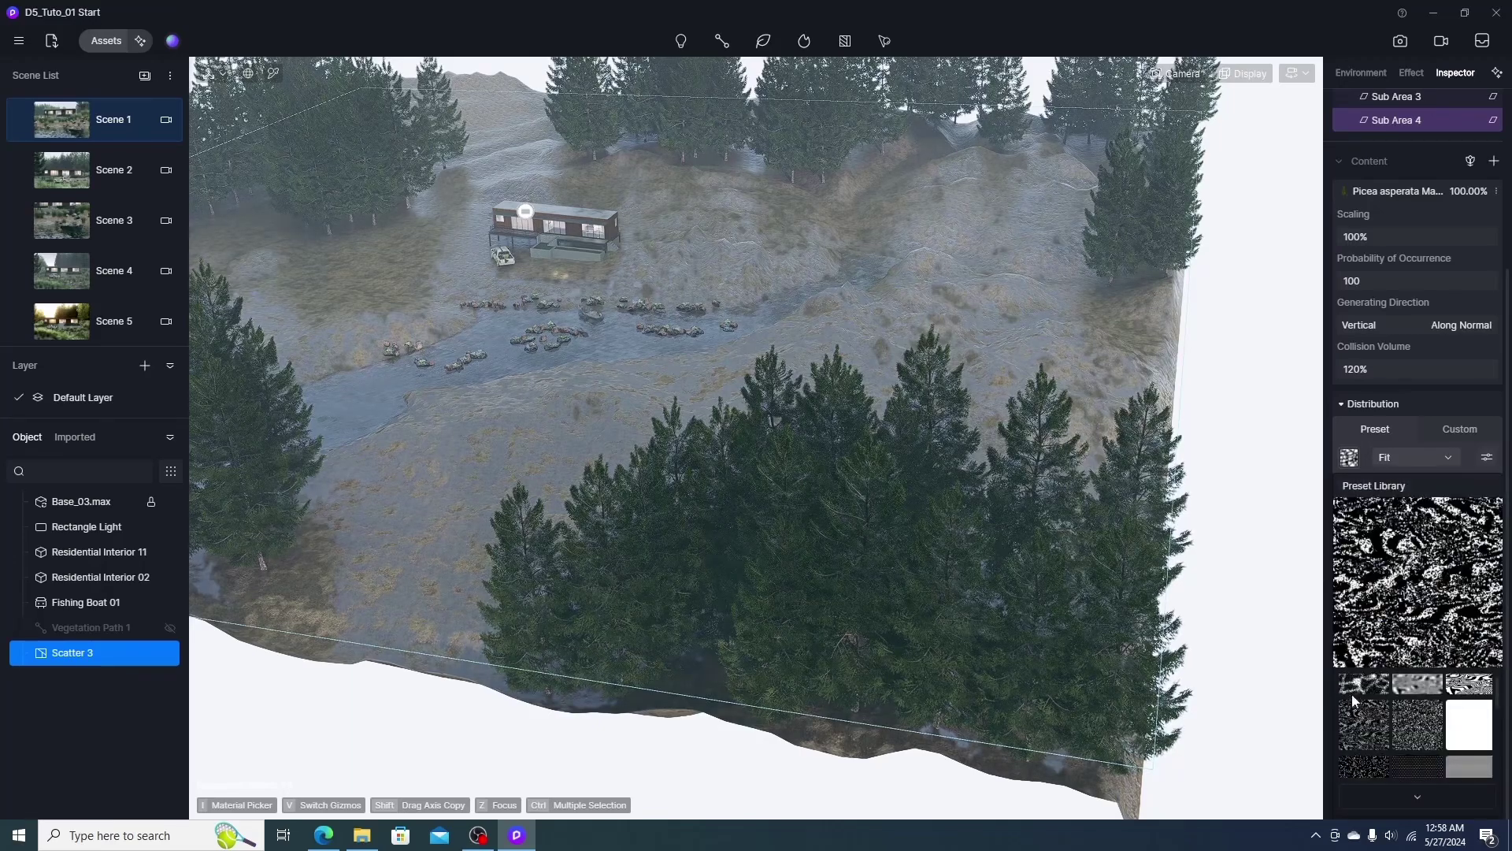
click(1351, 689)
right_drag(847, 504, 819, 517)
click(1350, 459)
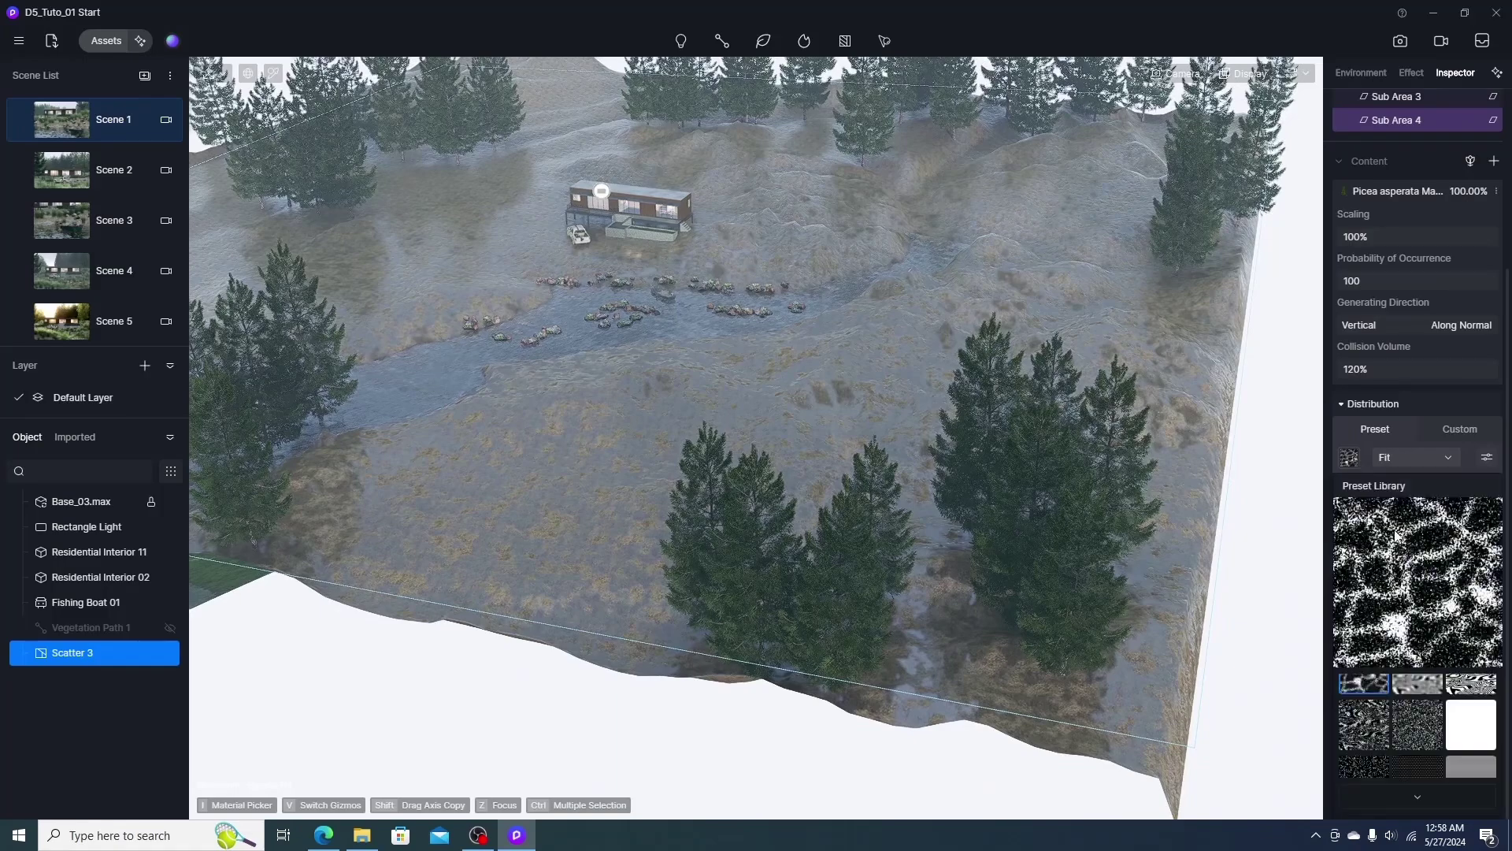
click(1482, 748)
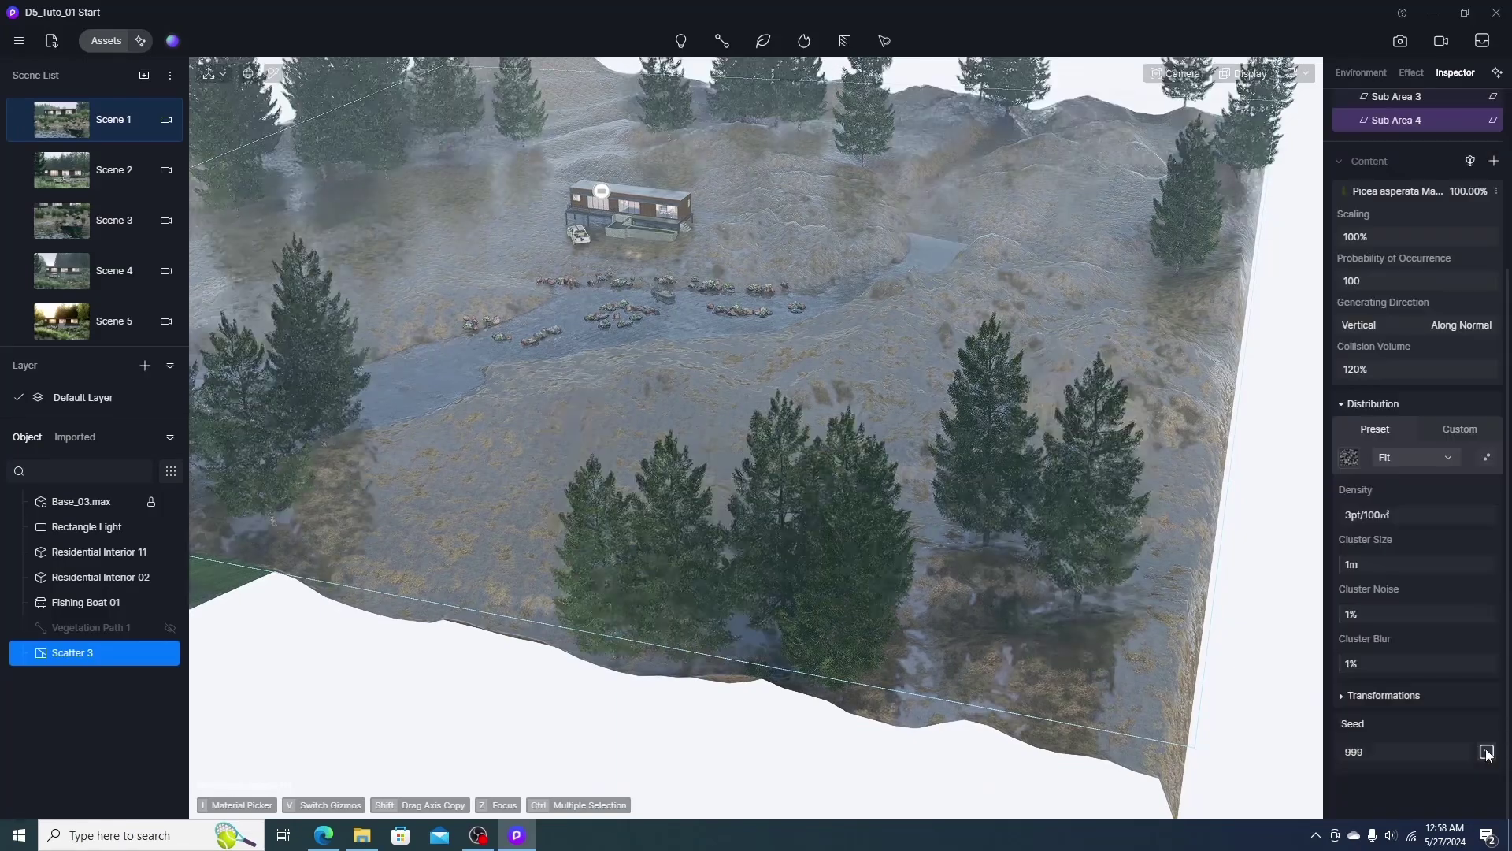
right_drag(835, 562, 835, 579)
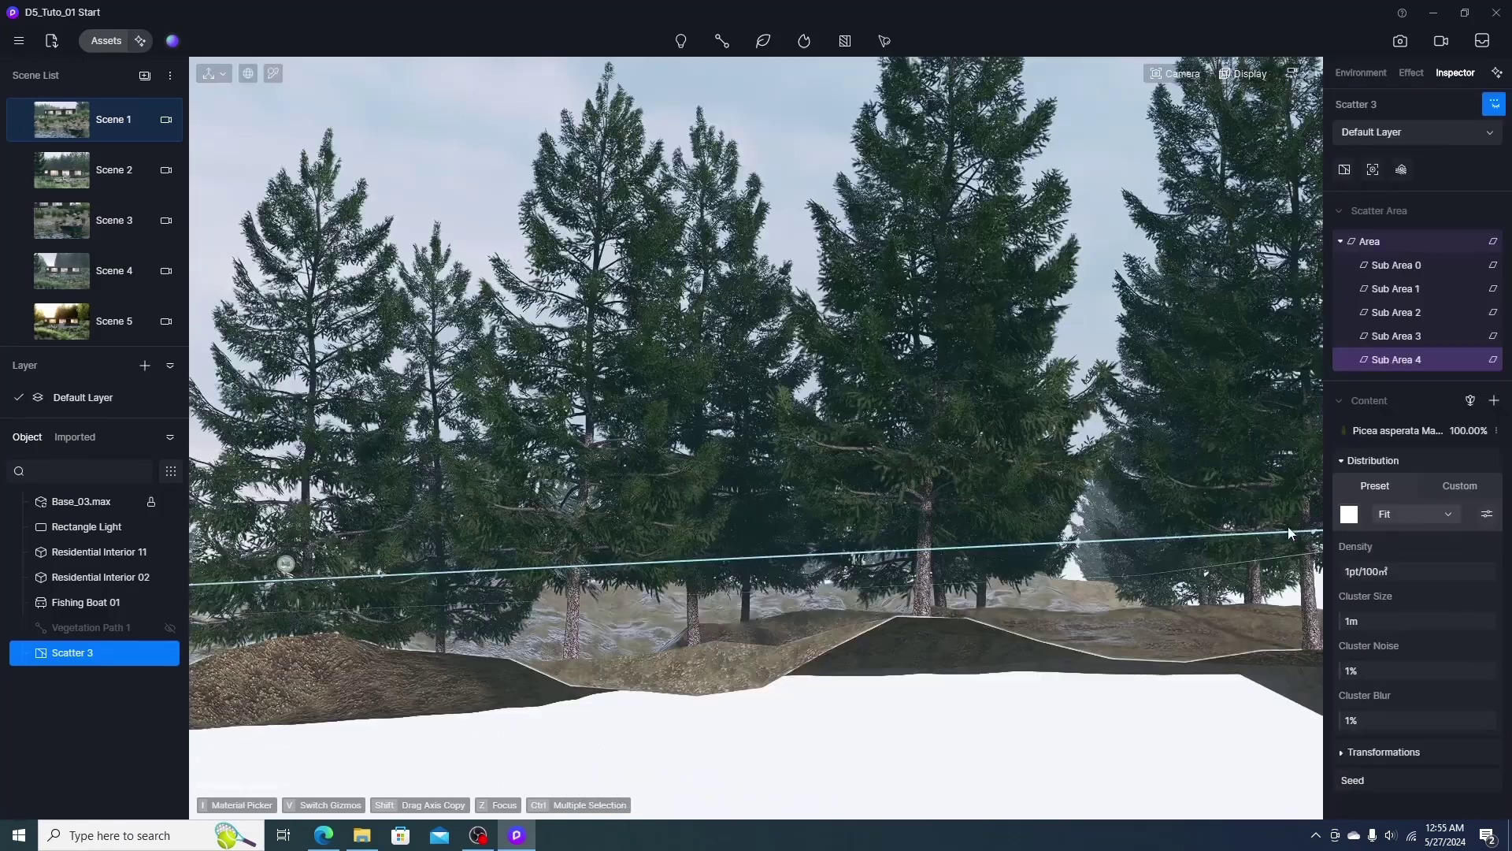
Set the tree density of Sub Area 4 to 3 points per 100 m²
click(1418, 571)
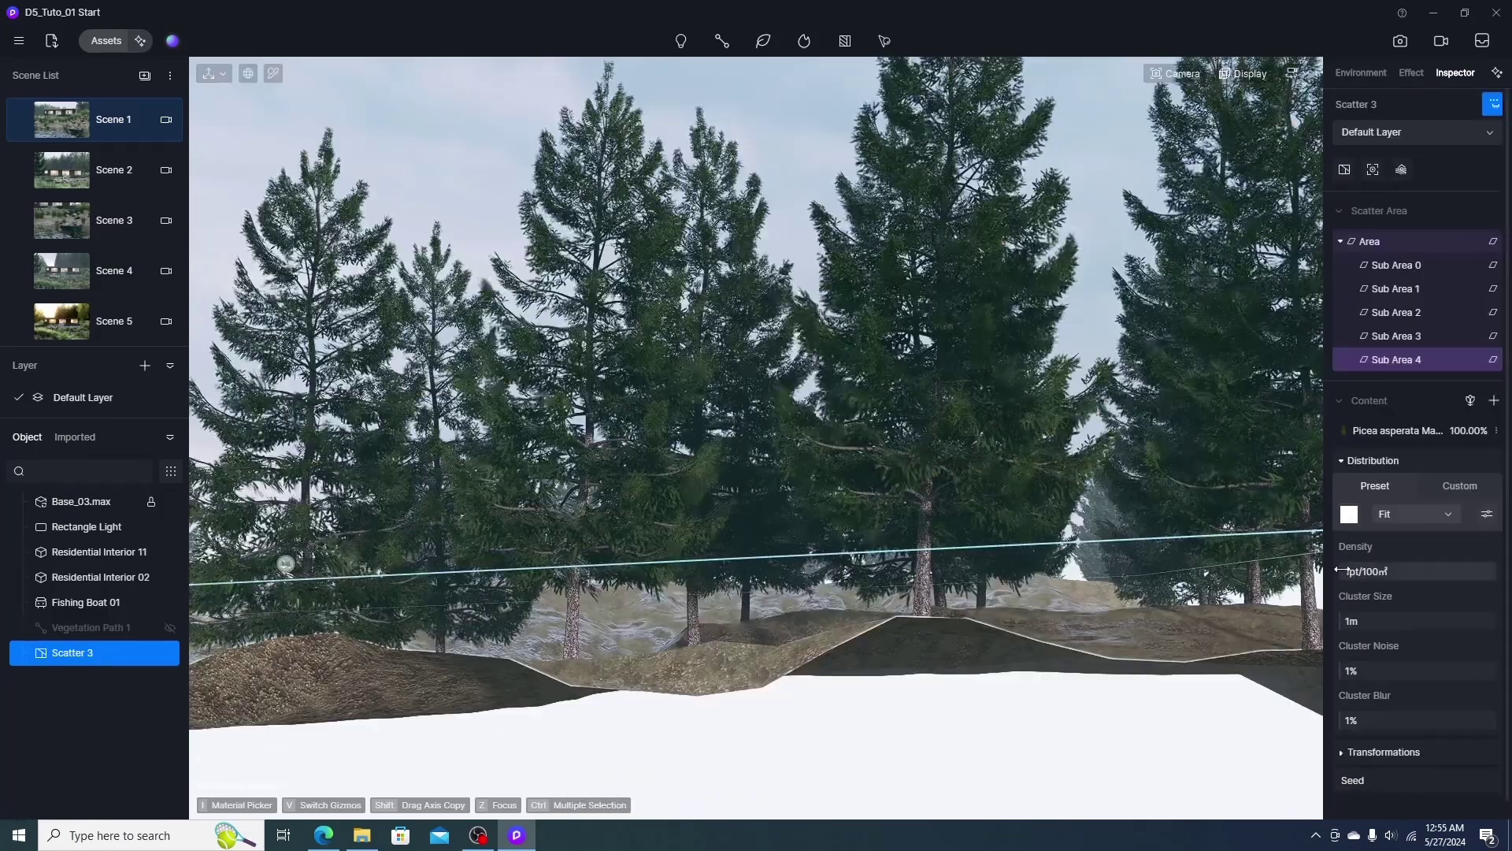
key(Return)
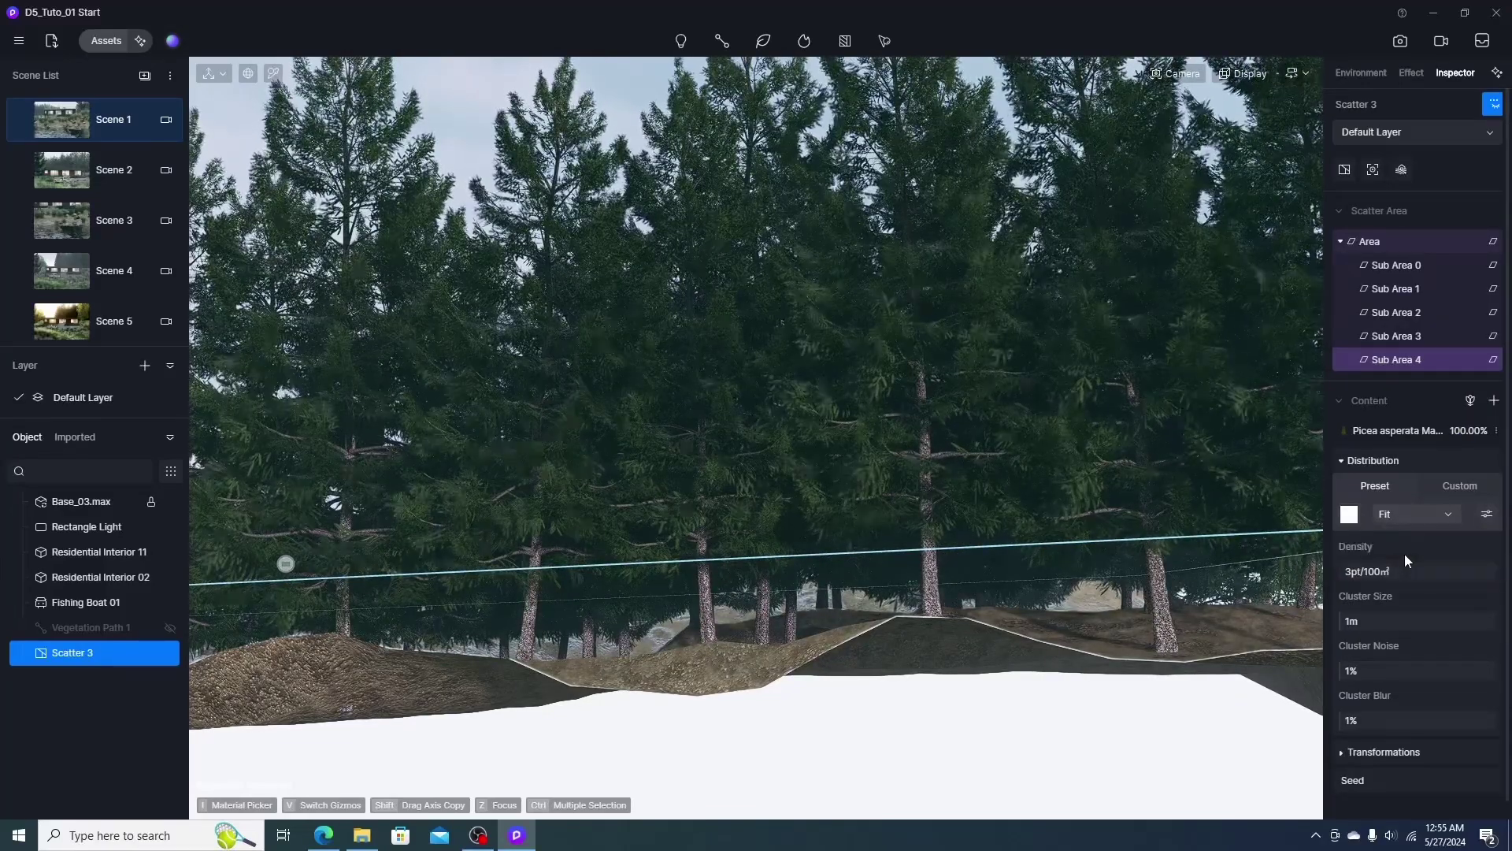
Try a tree density of 100 points per 100 m² for Sub Area 4
mouse_move(1405, 555)
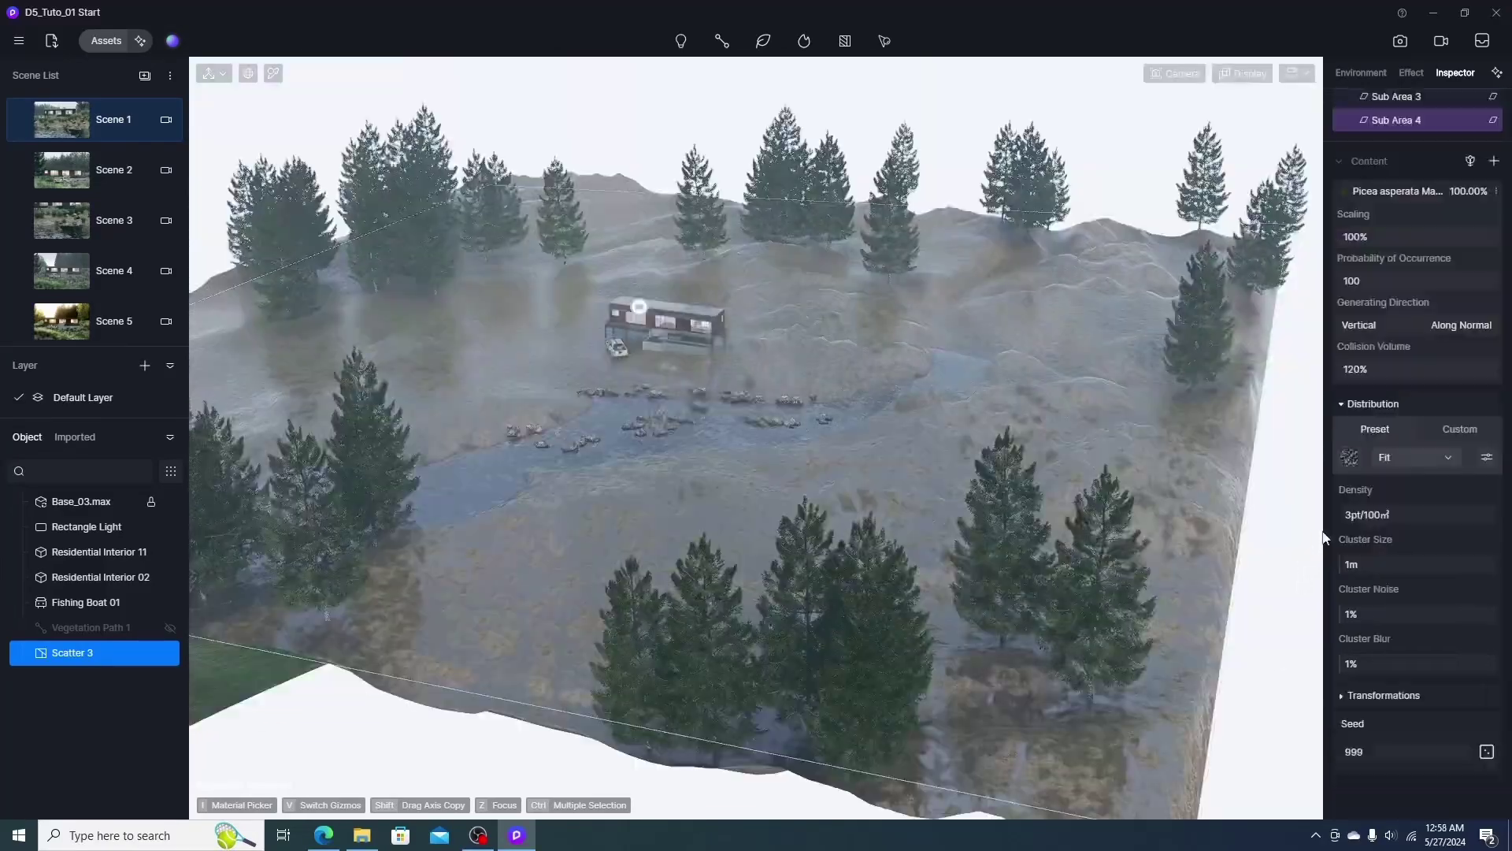
text(100)
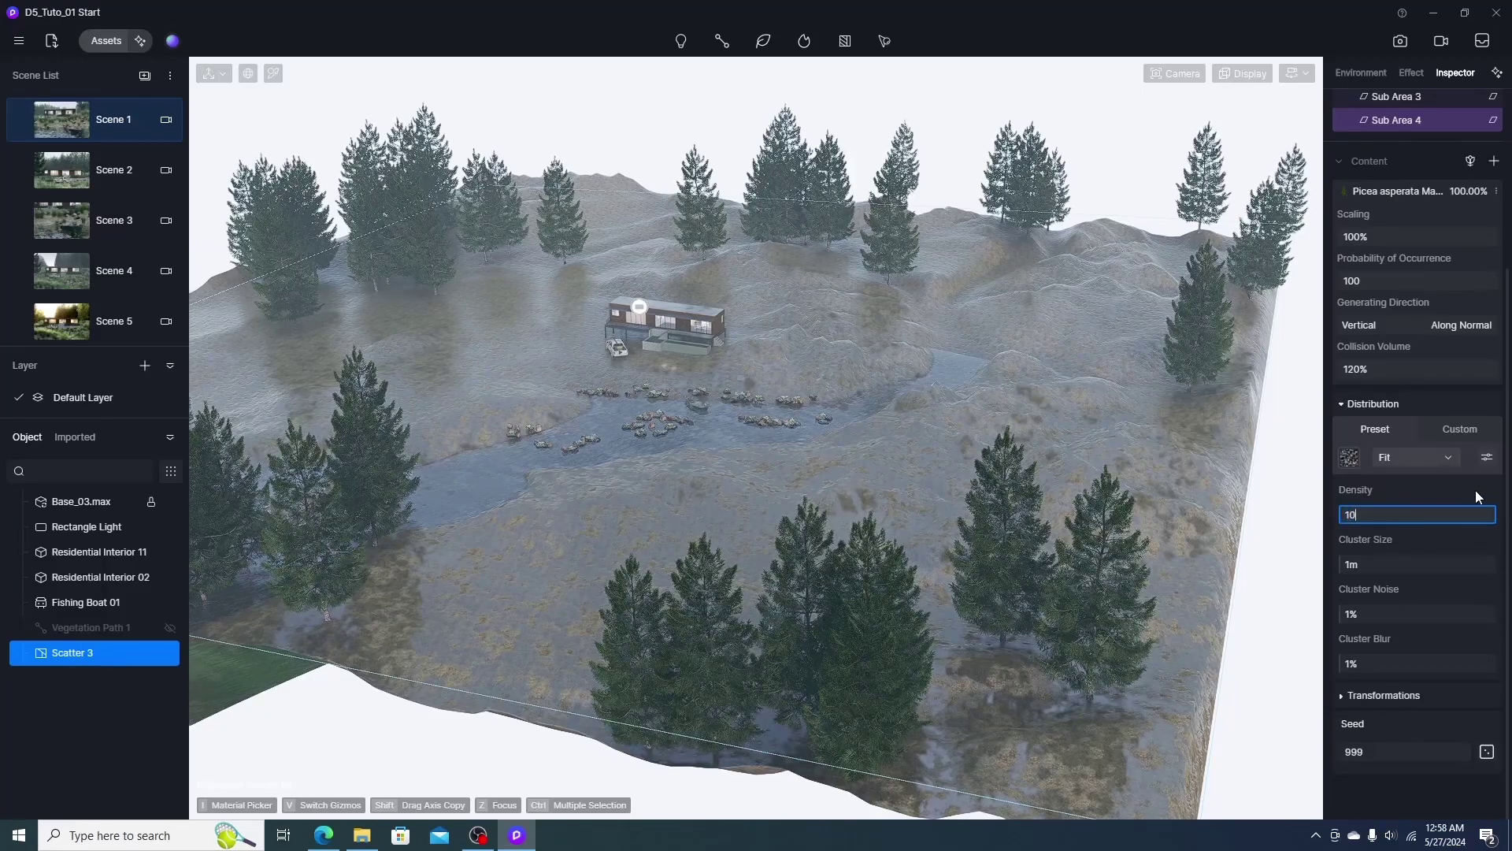
key(Return)
click(1415, 515)
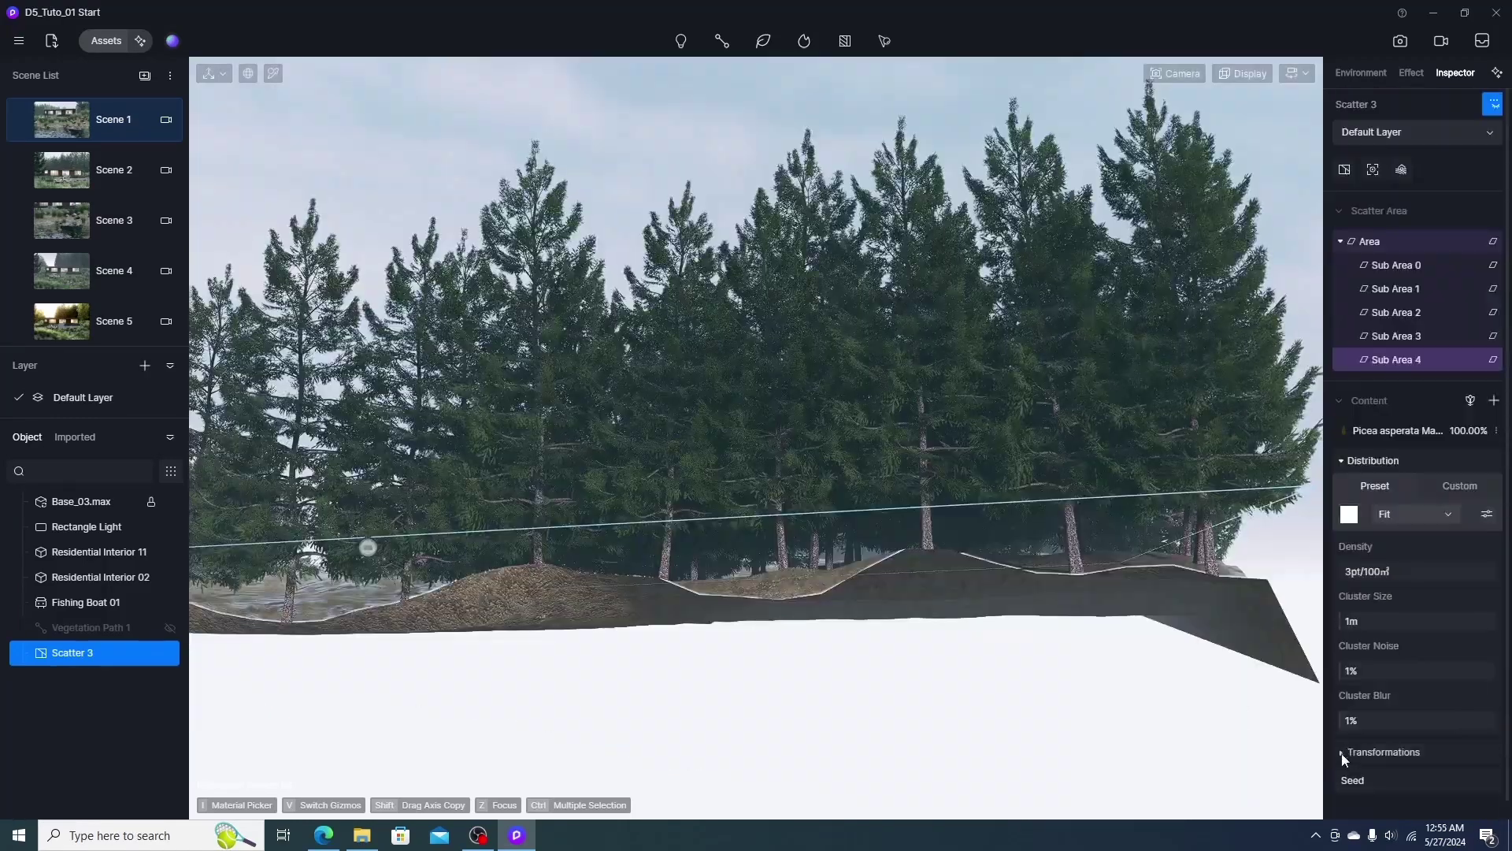
Turn off random scaling, random rotation and random offset for Sub Area 4's trees and check the row without the scatter selected
click(1340, 753)
scroll(1457, 741, down, 3)
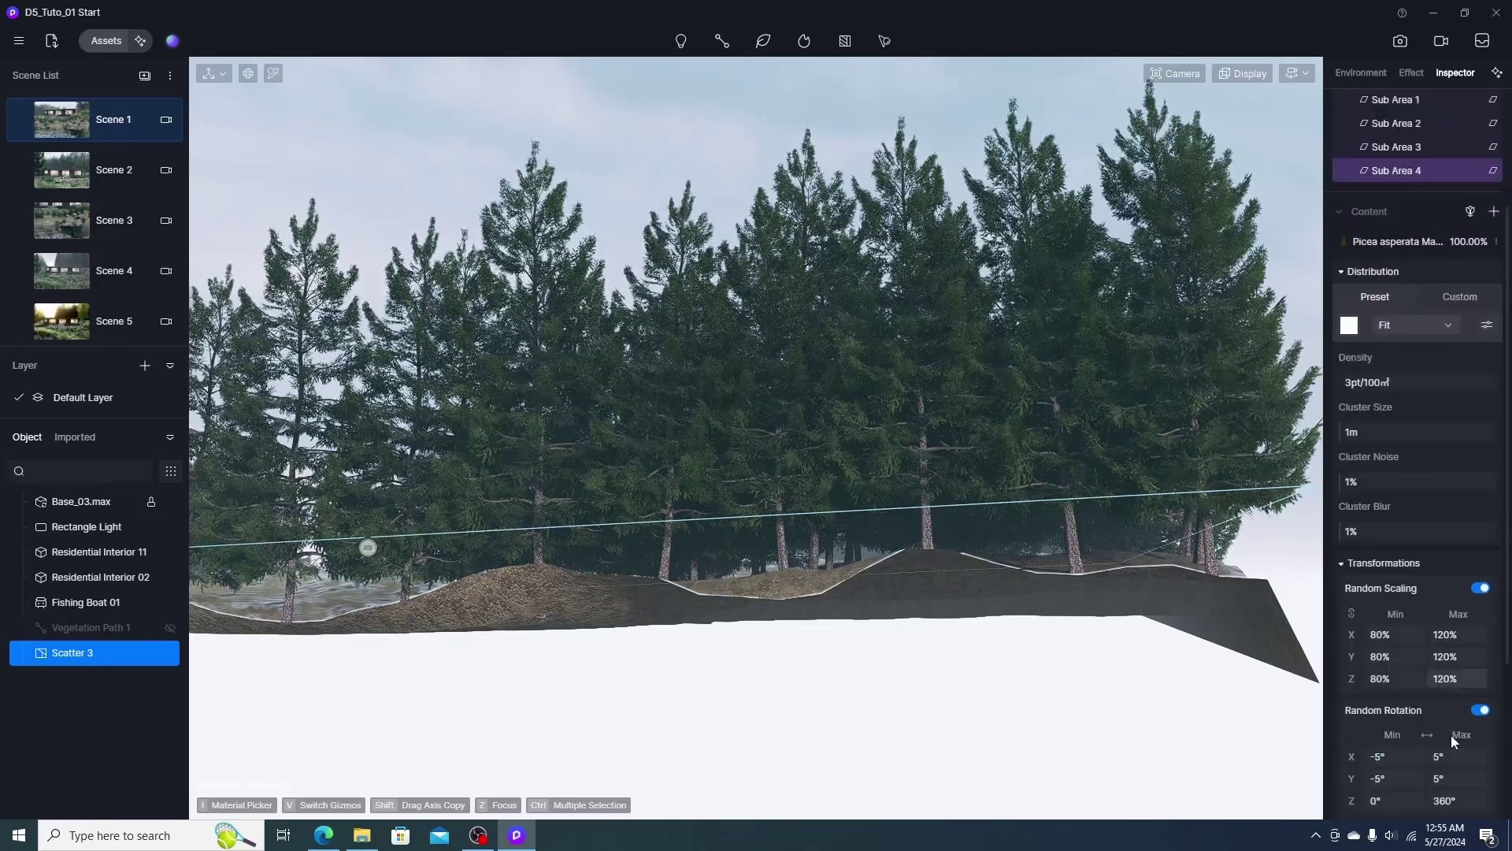
click(1478, 589)
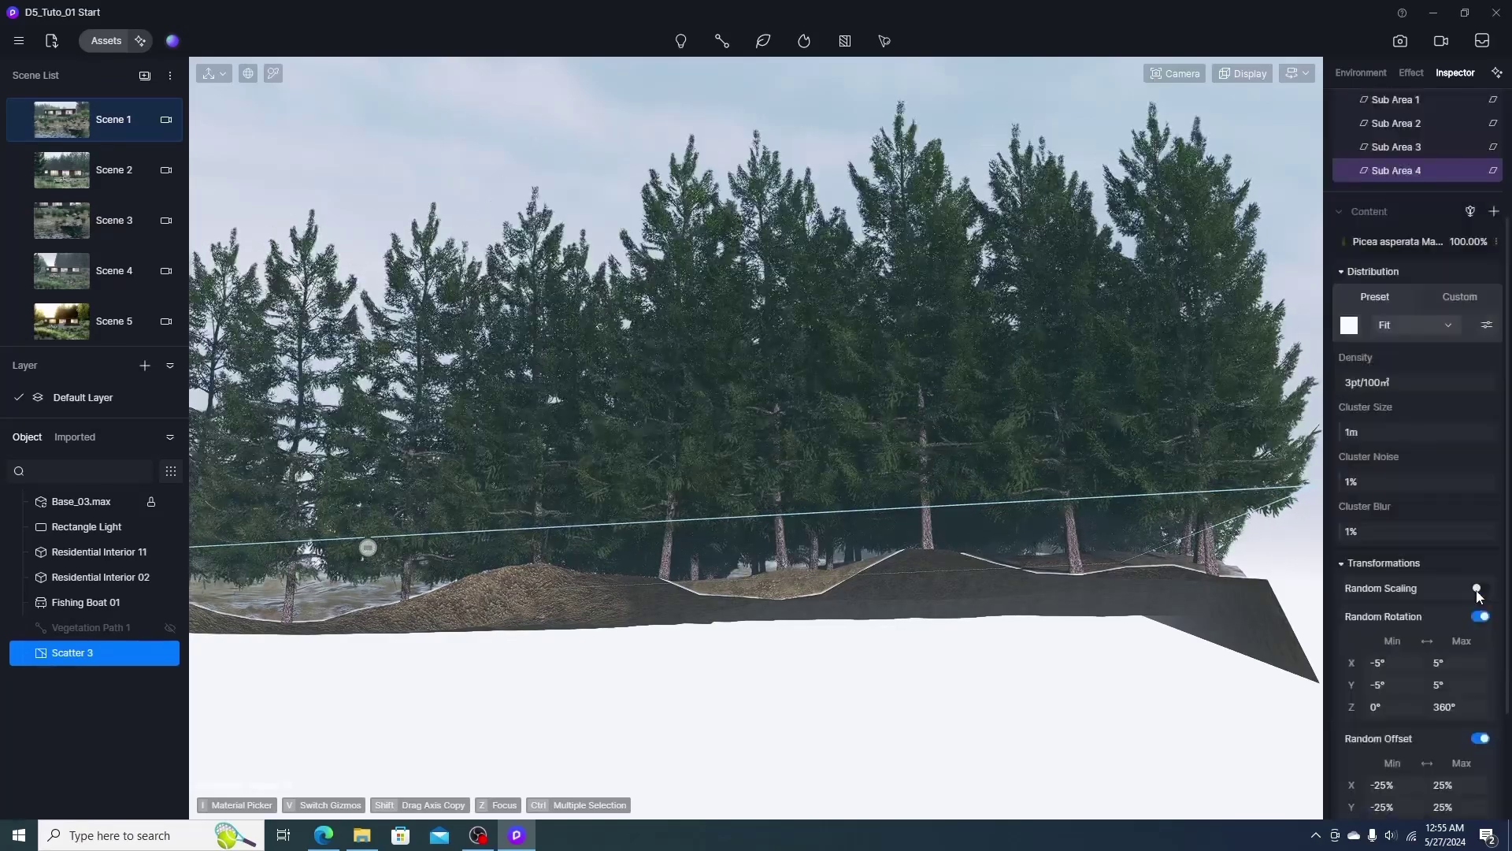
click(1480, 616)
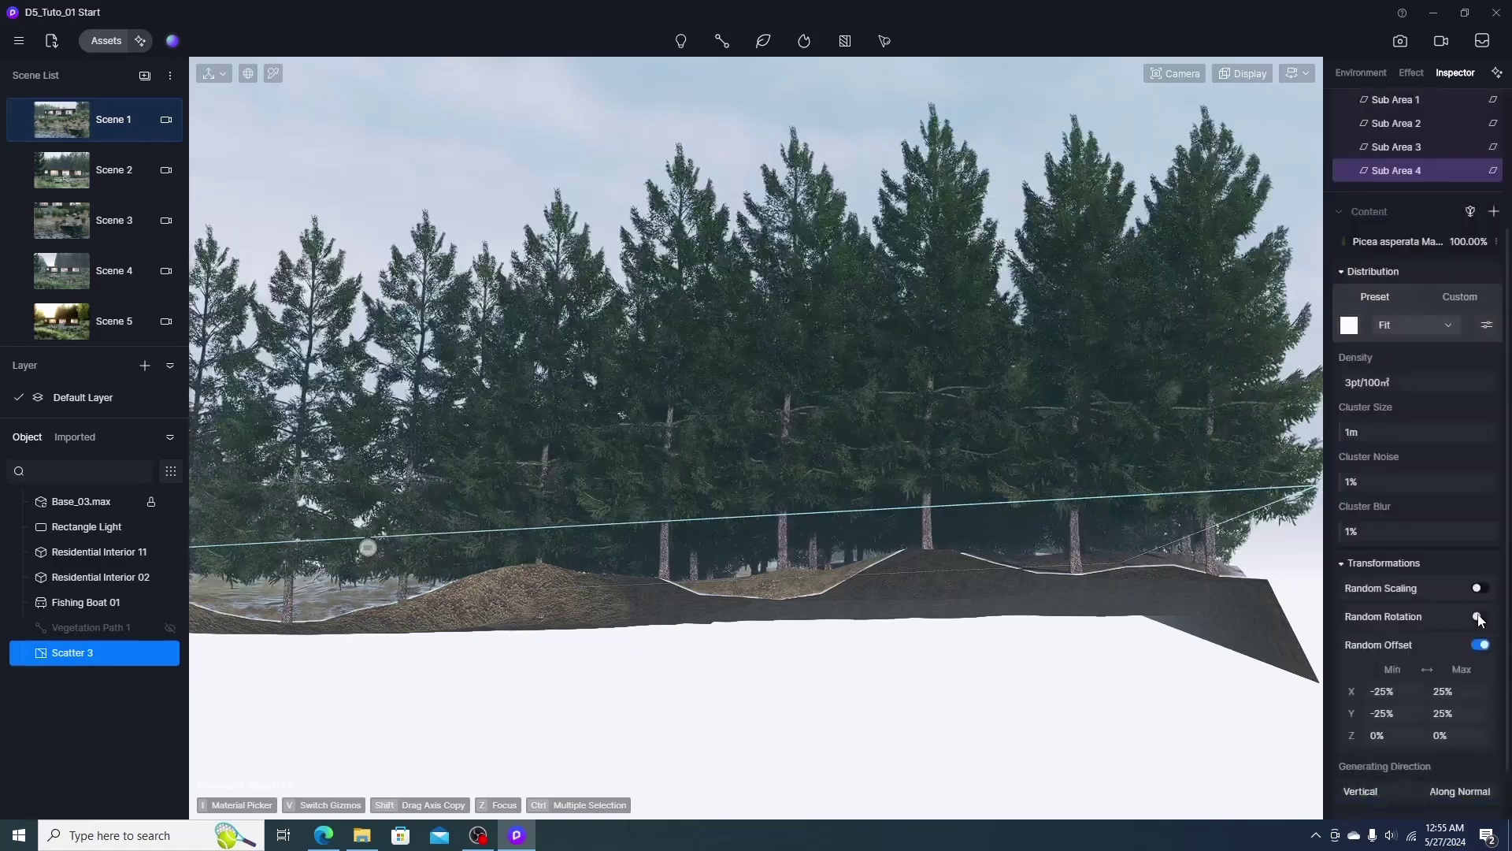
click(1480, 646)
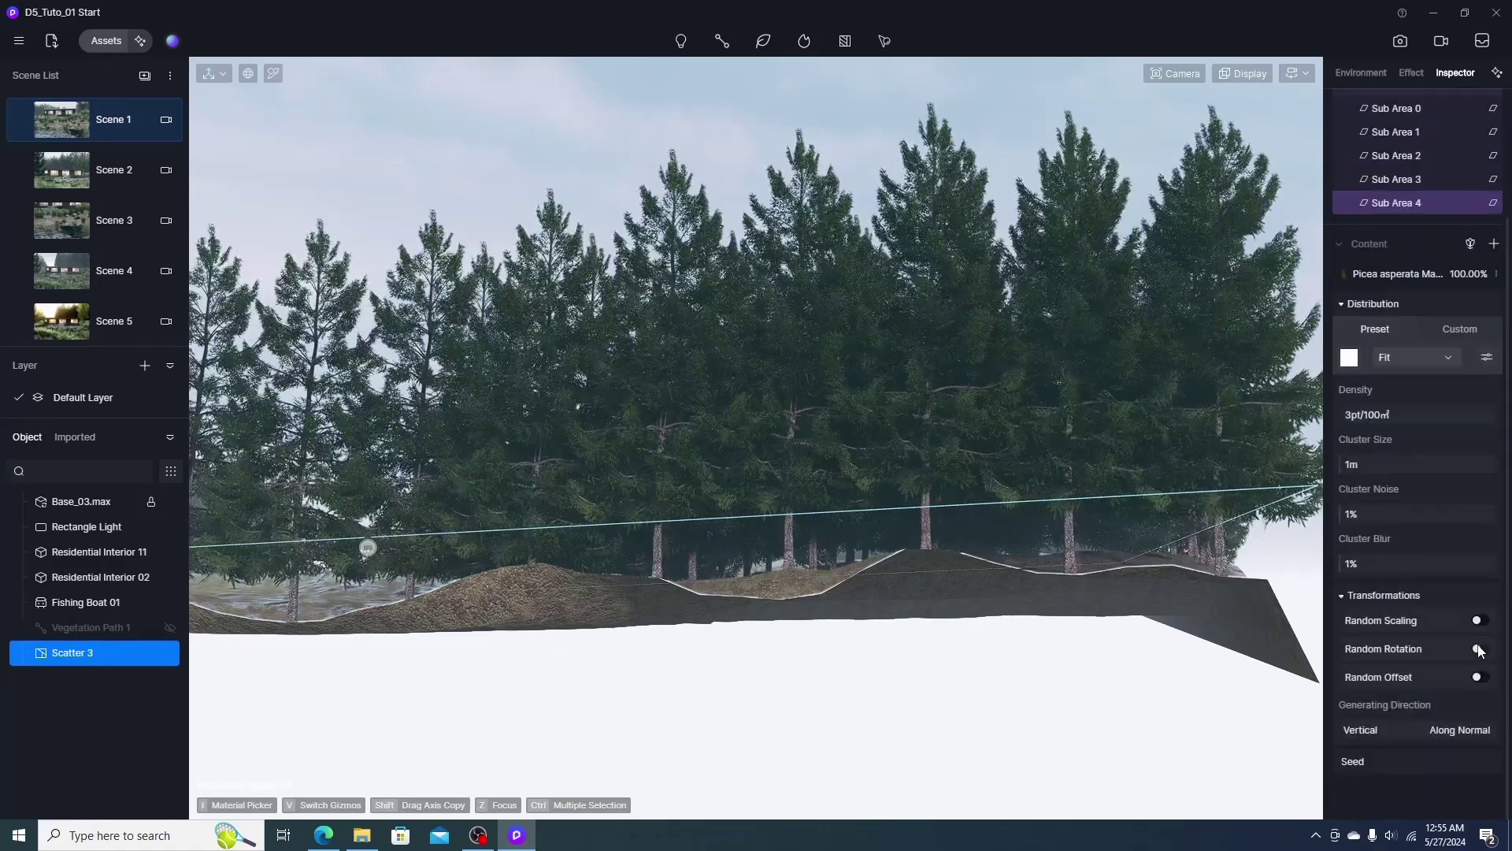
click(1046, 713)
scroll(890, 479, up, 3)
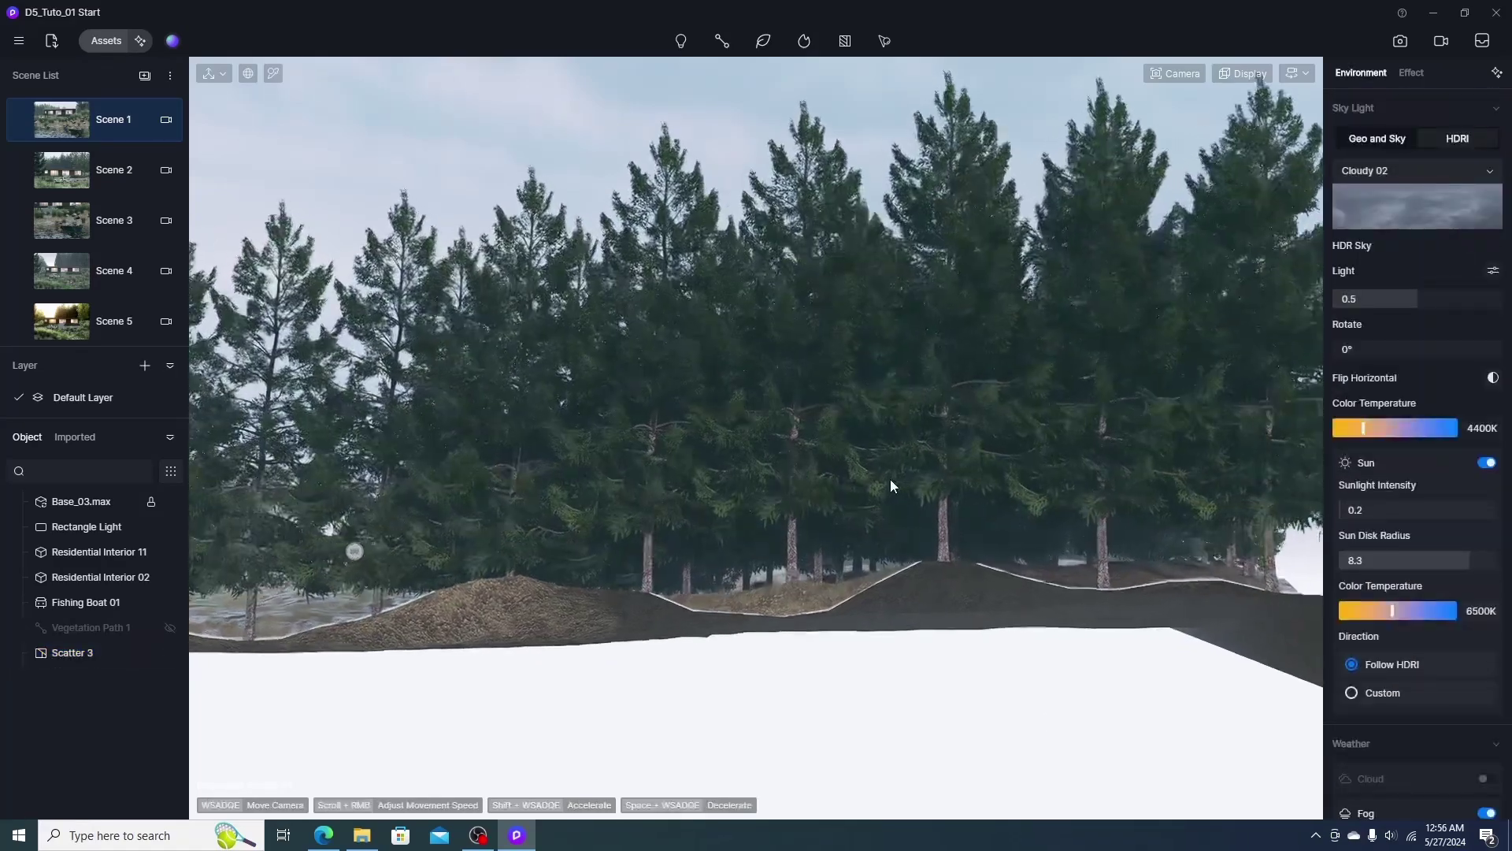
right_drag(894, 488, 901, 485)
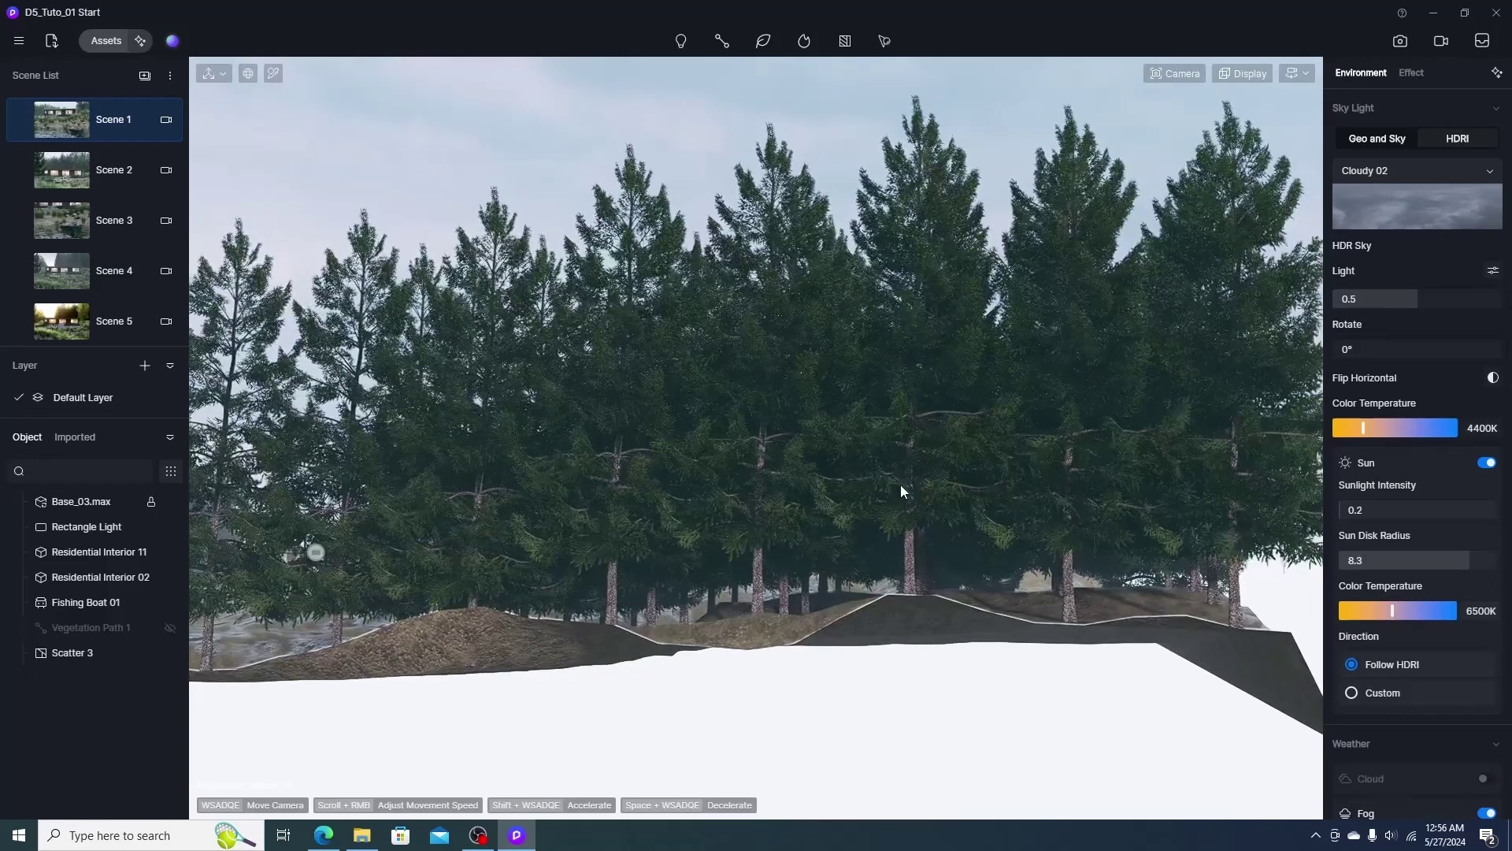
Reselect the tree scatter, turn random scaling back on for Sub Area 4 and set its minimum to 60%
click(997, 456)
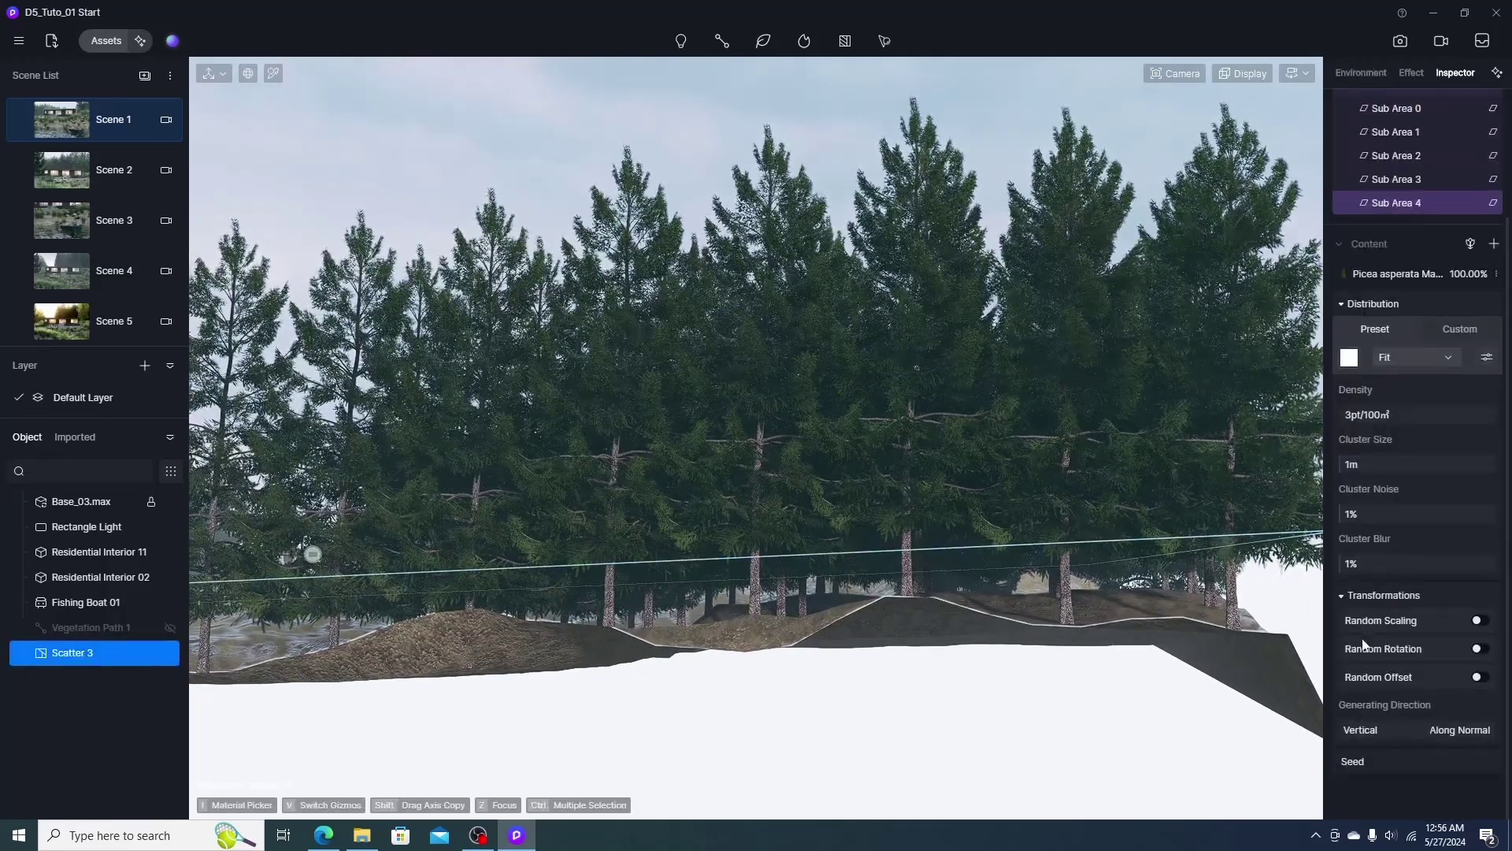
click(1482, 623)
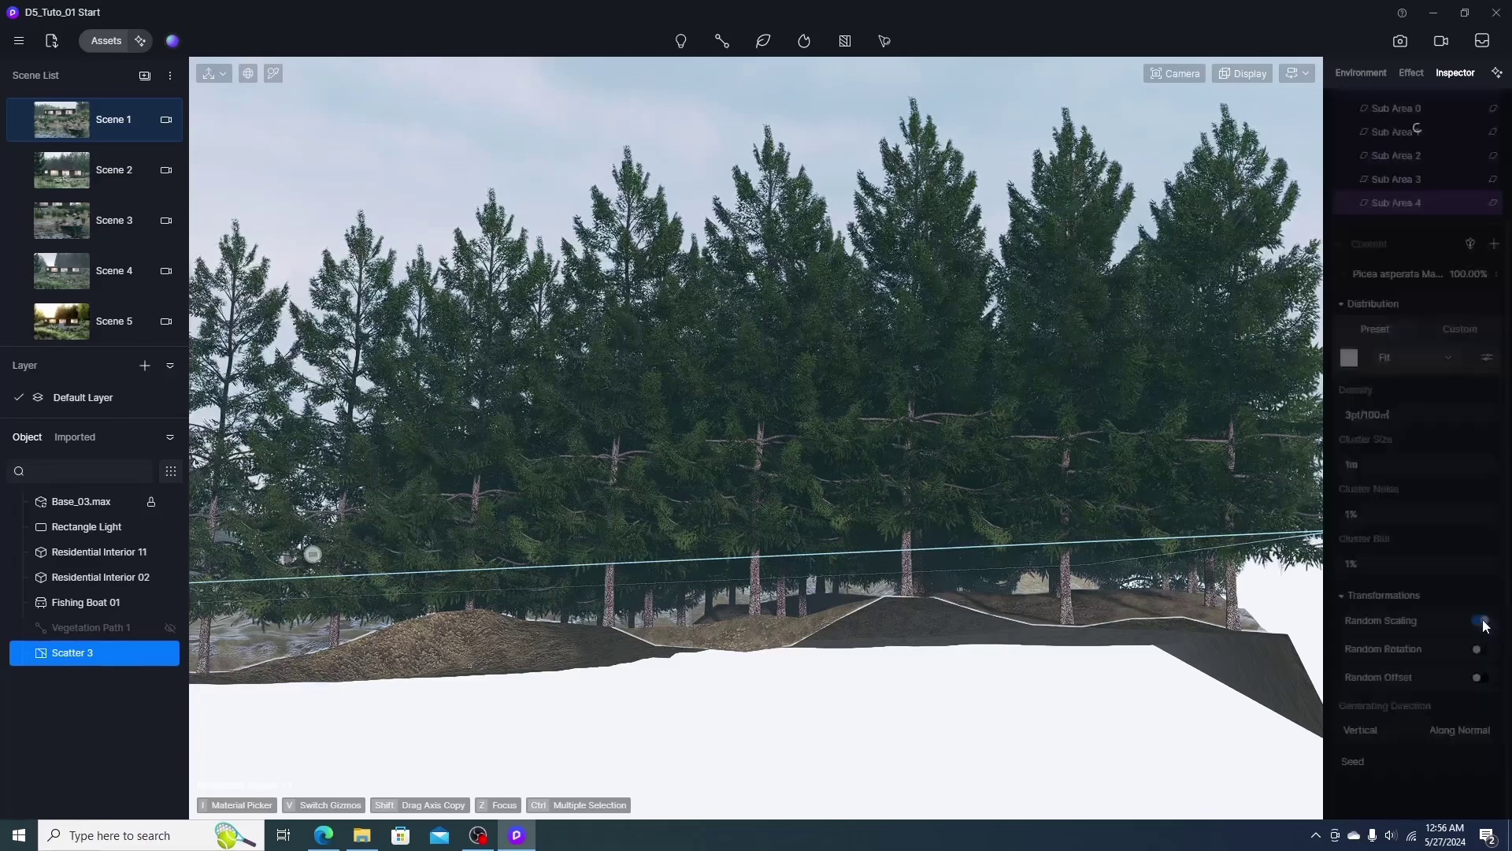
click(1394, 668)
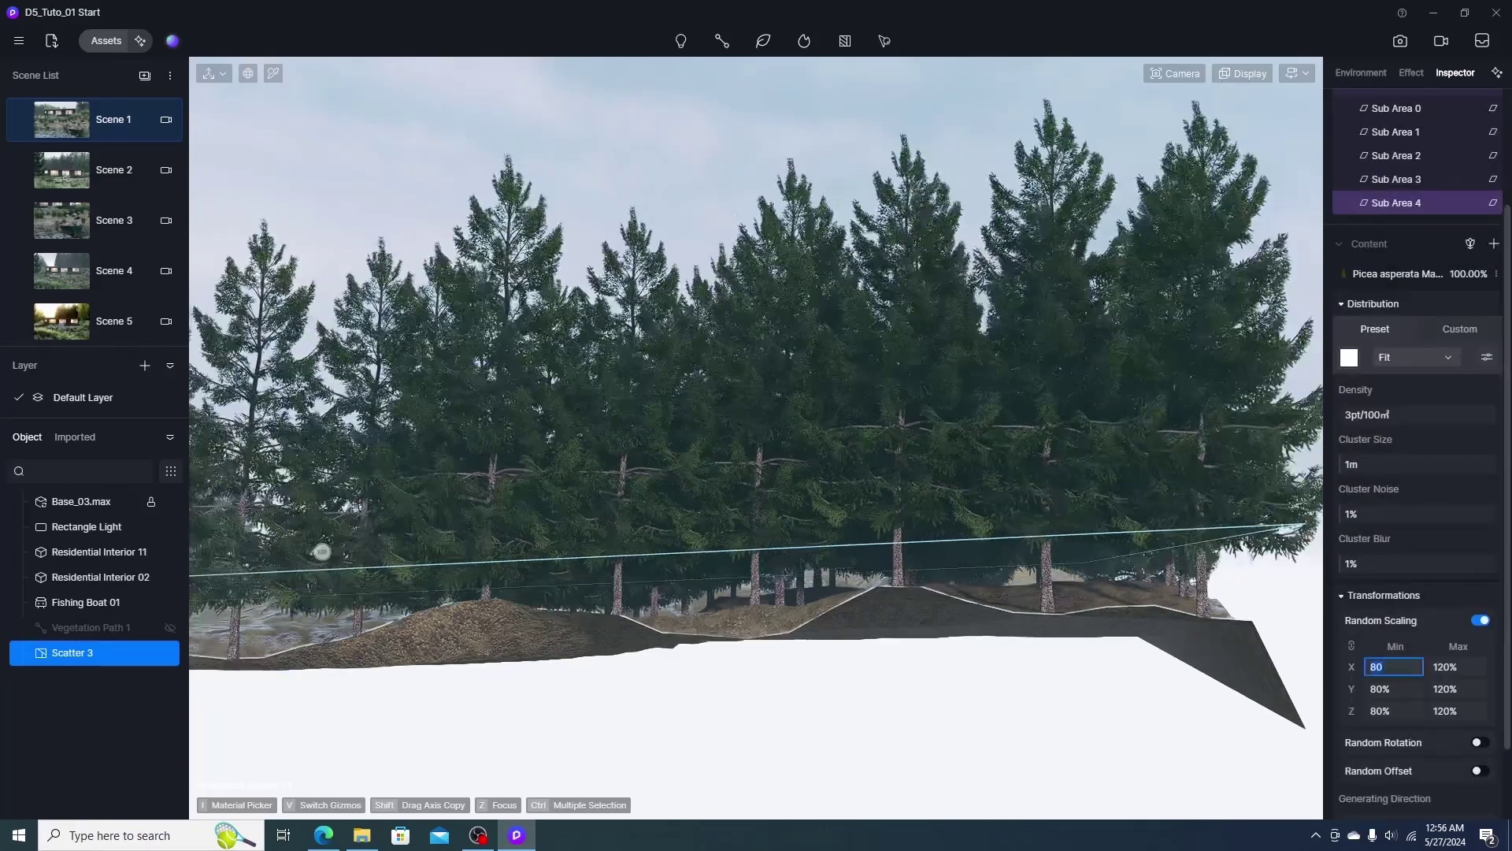
text(60)
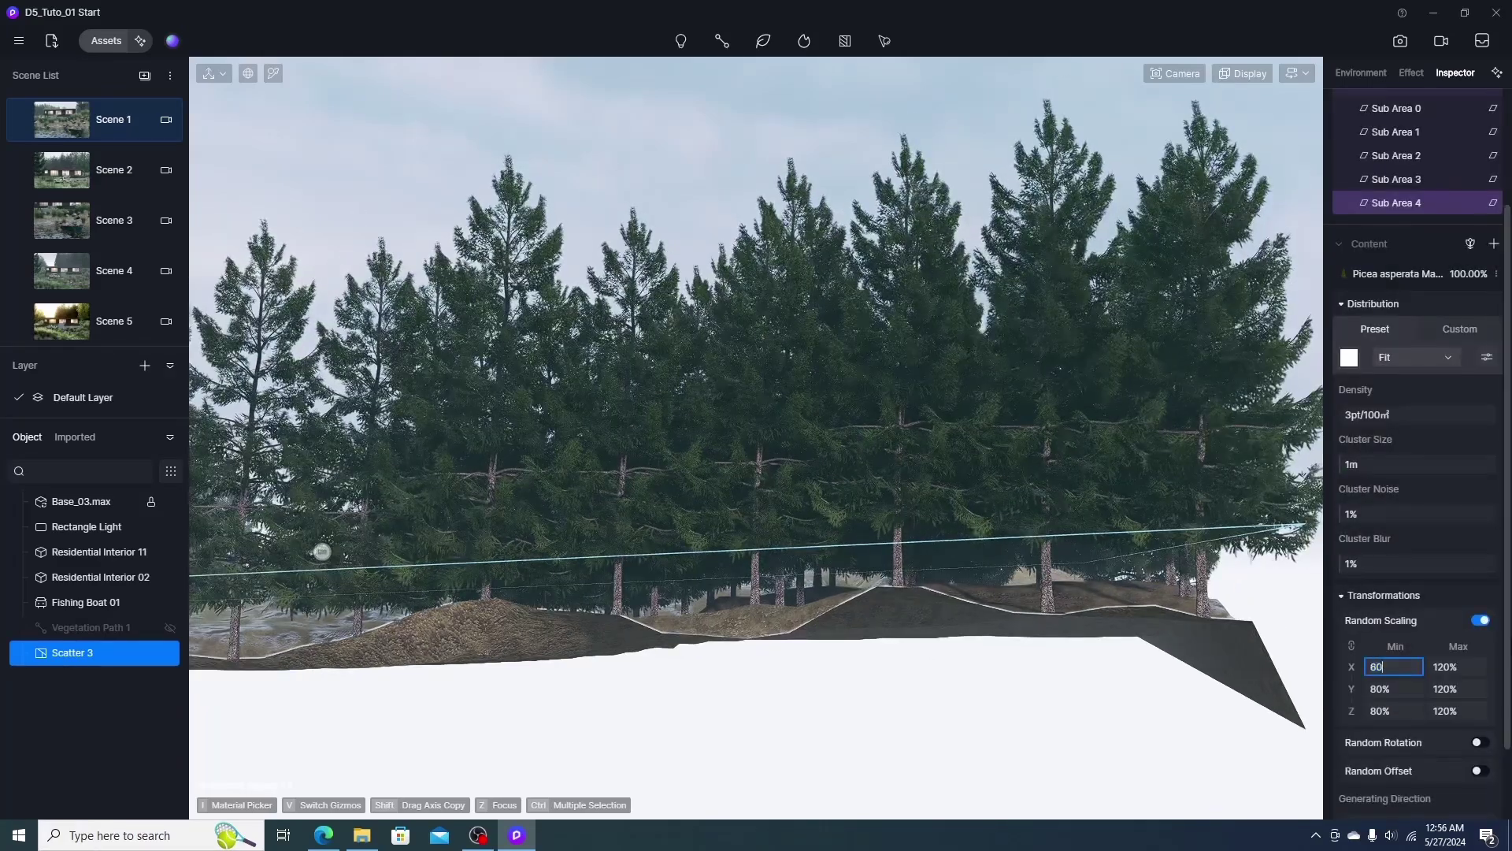
key(Return)
text(30)
key(Return)
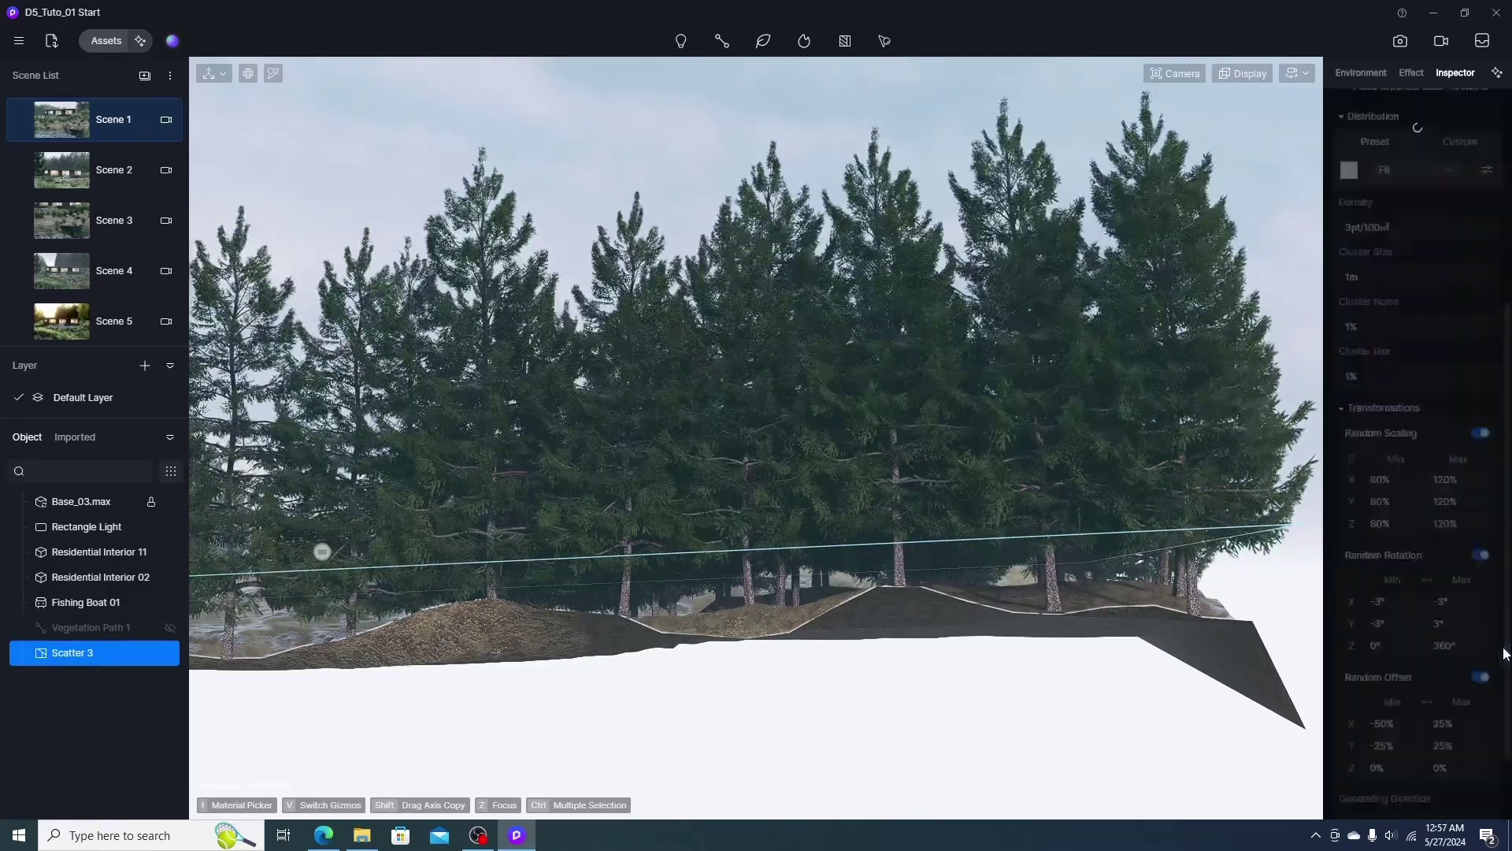
click(630, 291)
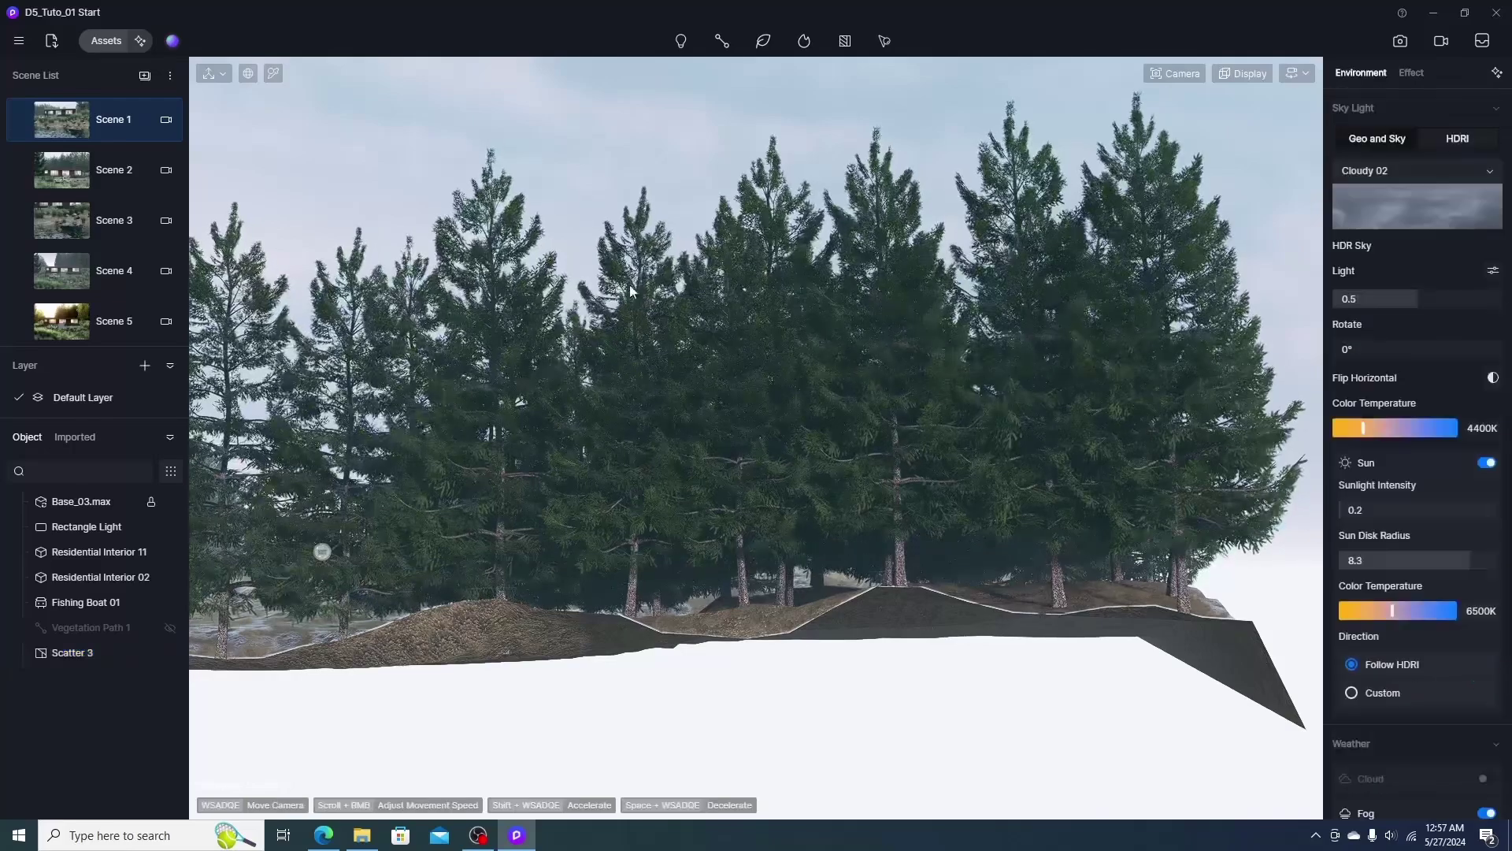
Randomize the seed of Sub Area 4's tree scatter repeatedly, stopping at seed 999
click(1155, 583)
click(1485, 752)
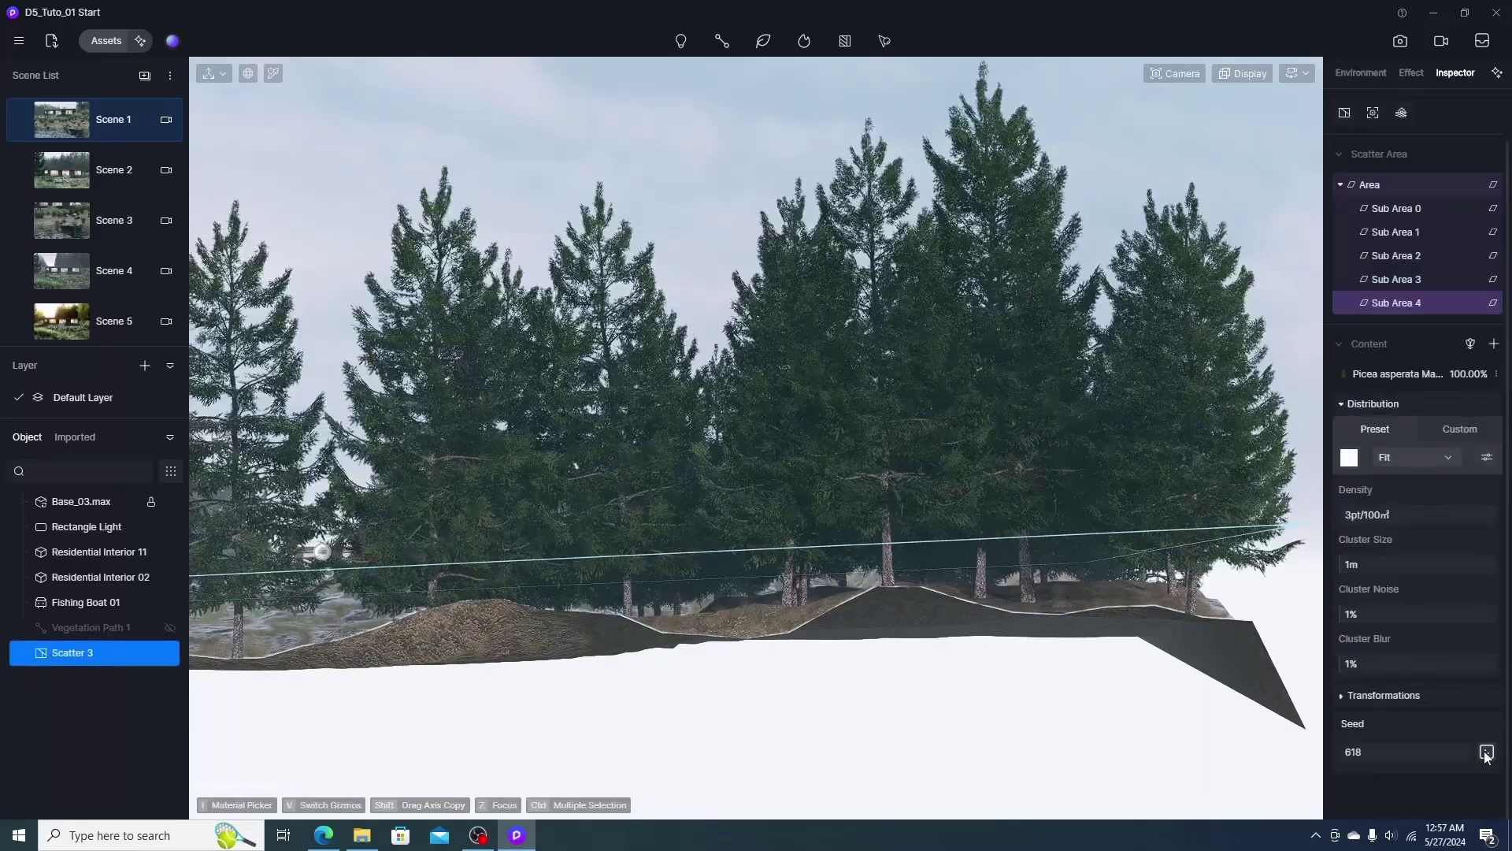
click(1485, 752)
click(1485, 752)
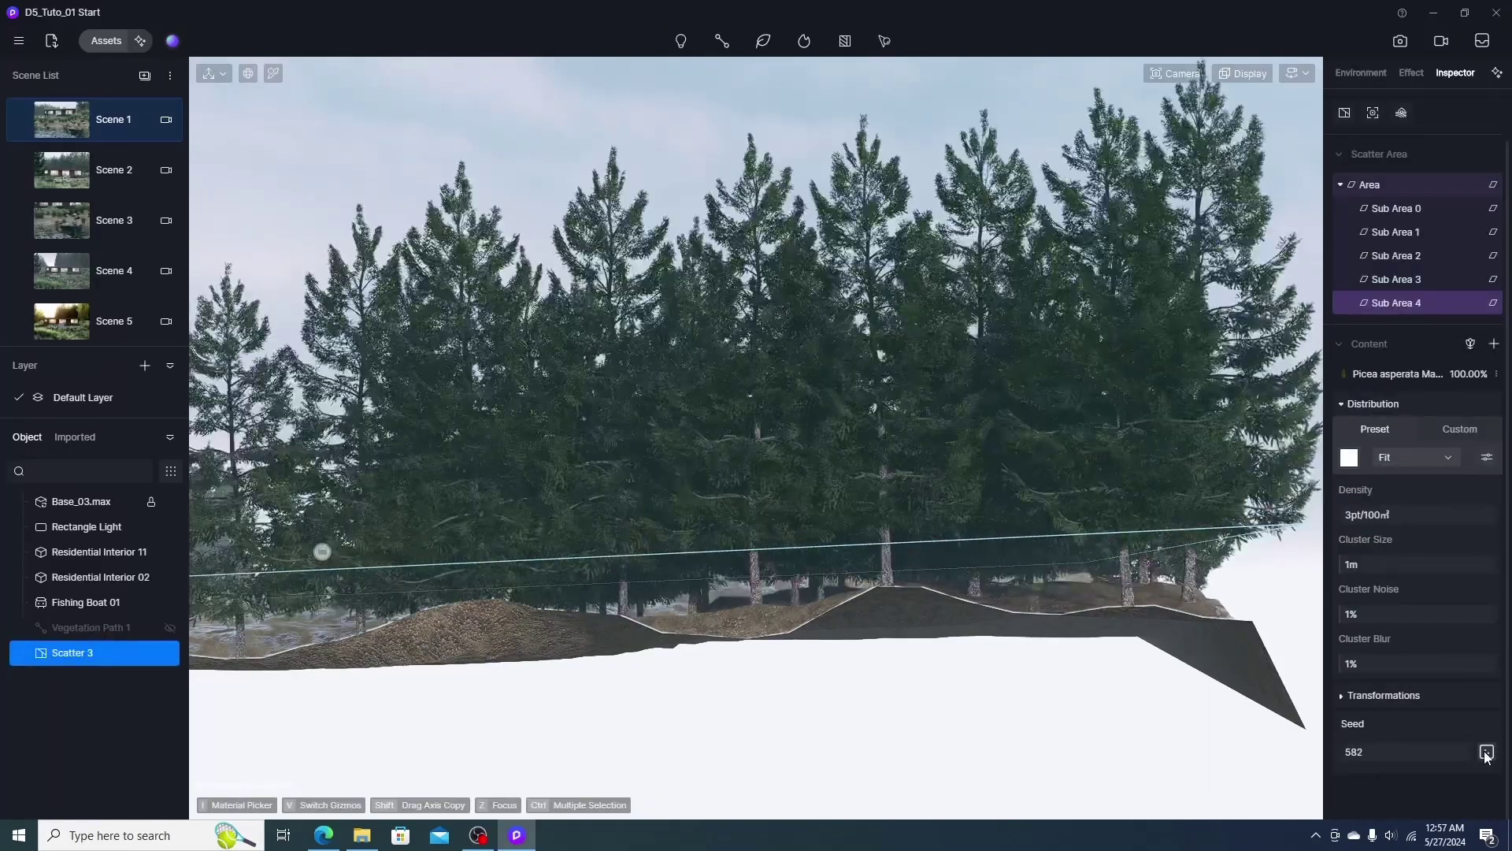
click(1485, 752)
click(1485, 755)
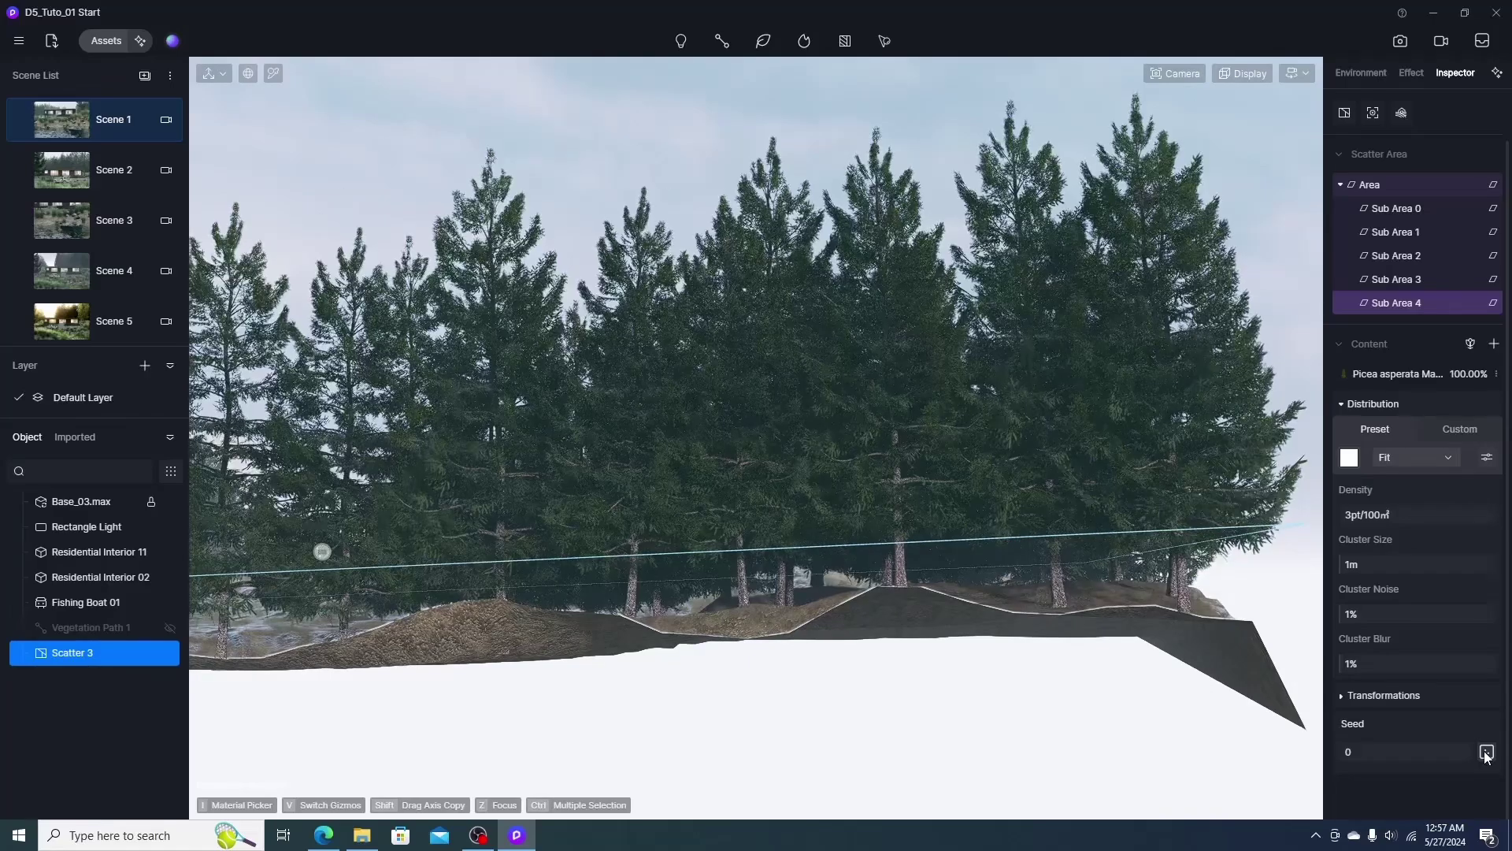
click(1486, 755)
click(1486, 755)
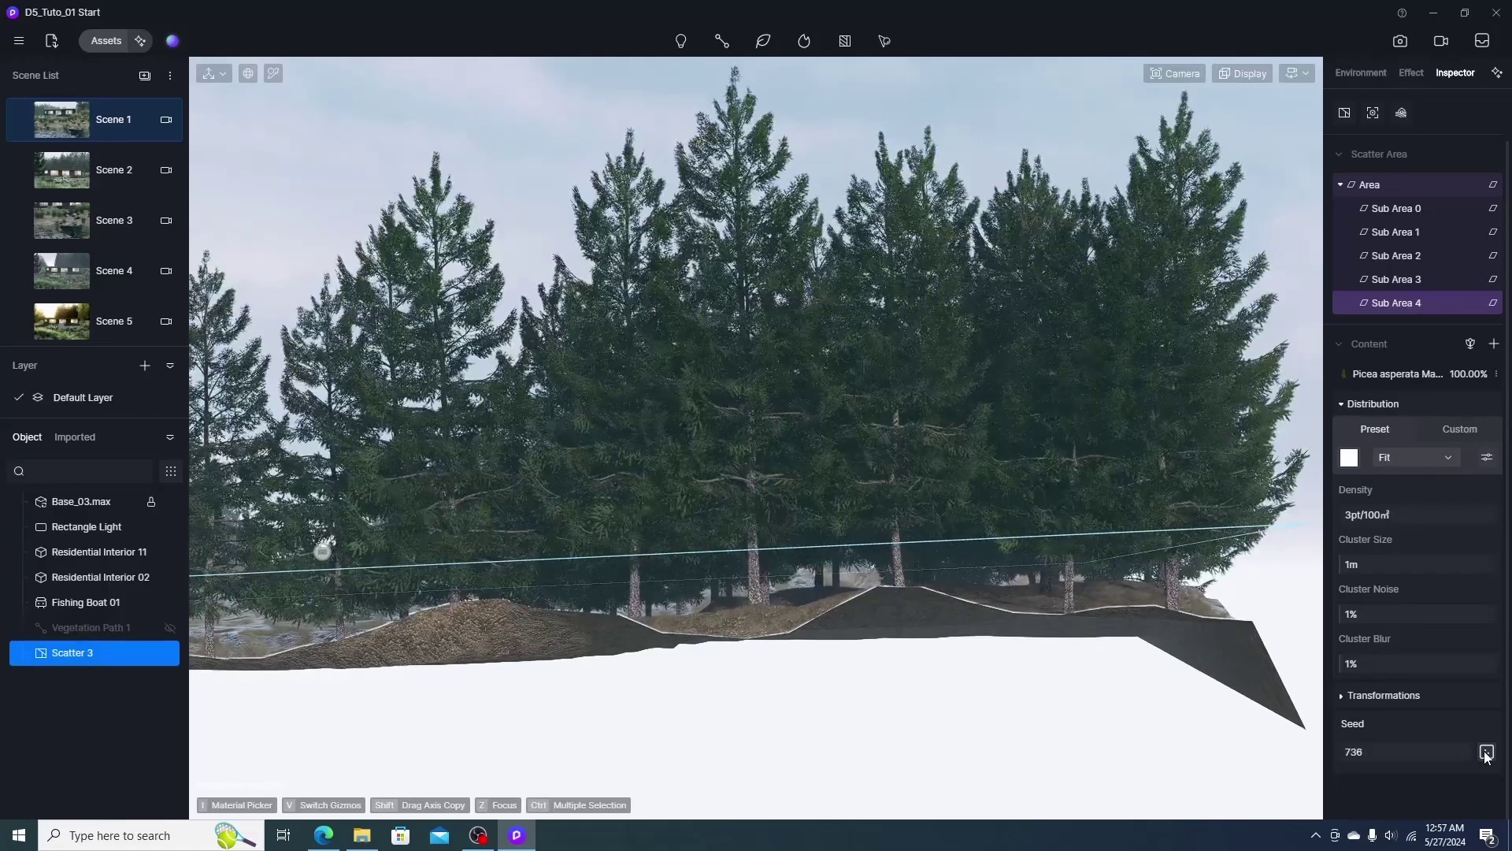
click(1485, 752)
click(1485, 752)
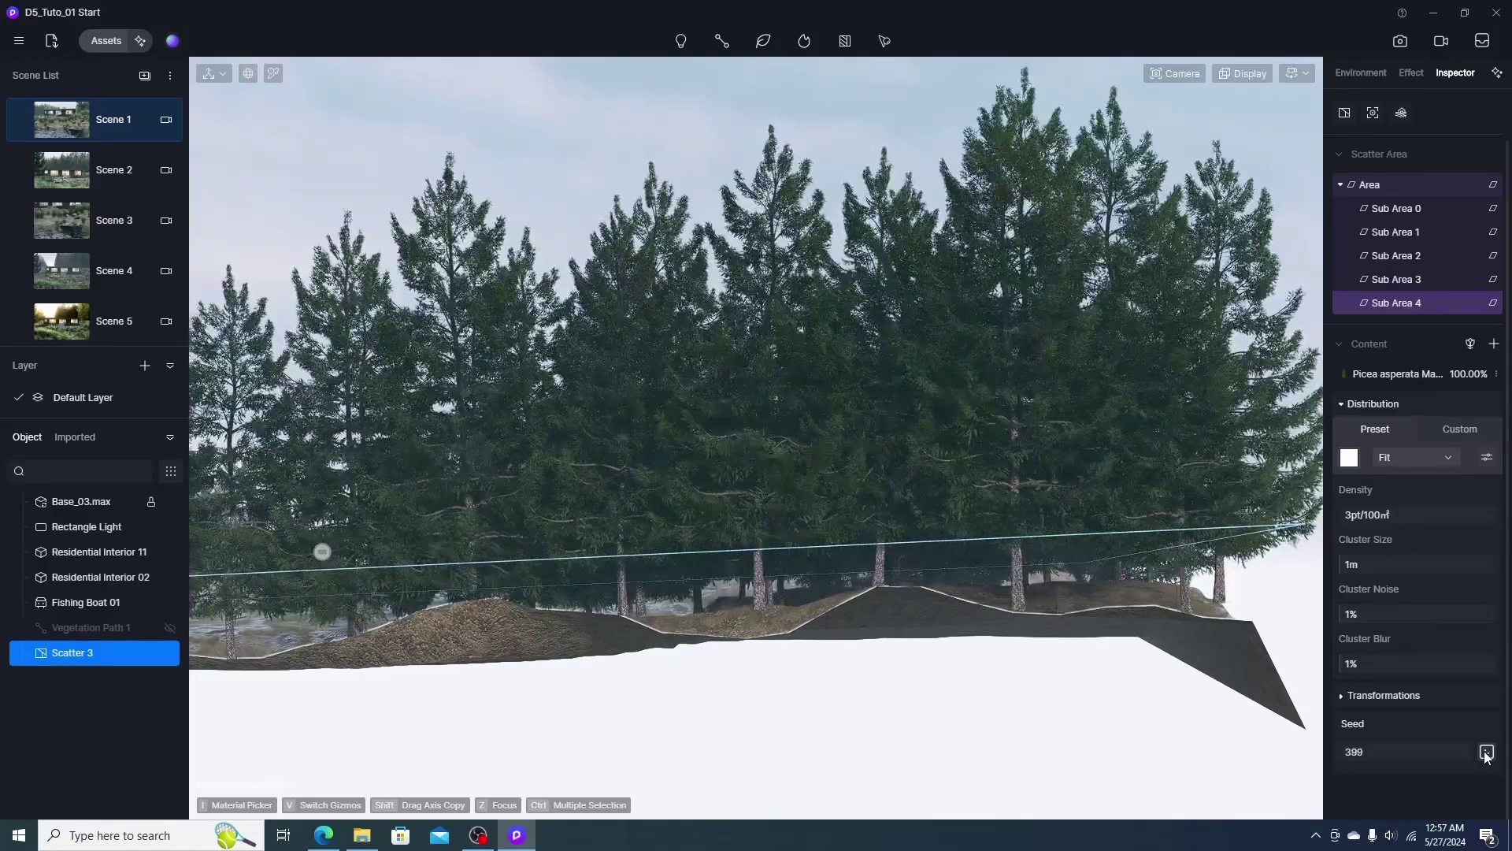
click(1485, 752)
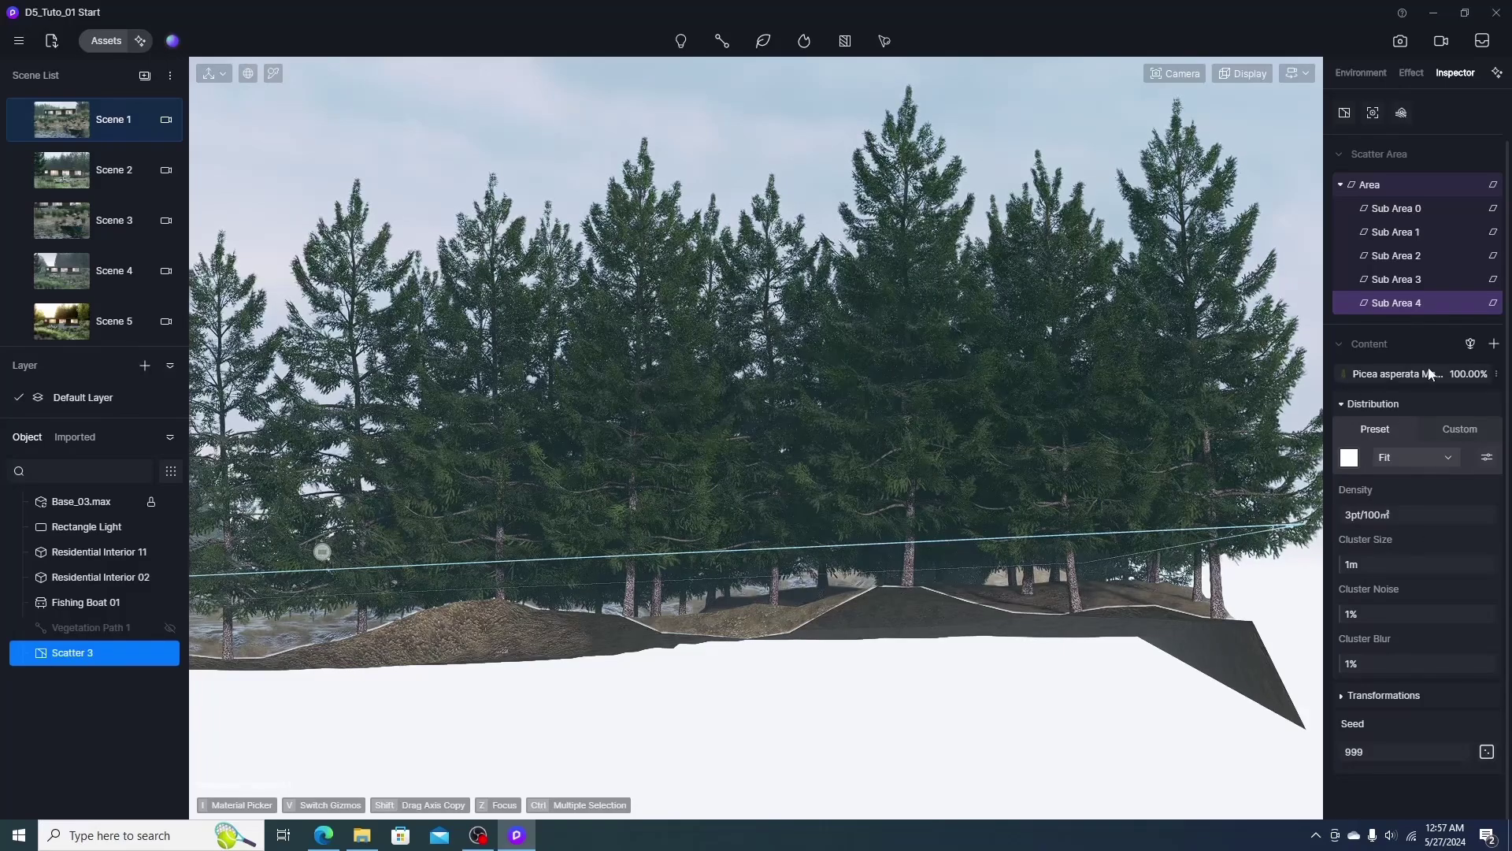
Open the Picea asperata Mast's scatter settings and review its generating direction options
click(1399, 374)
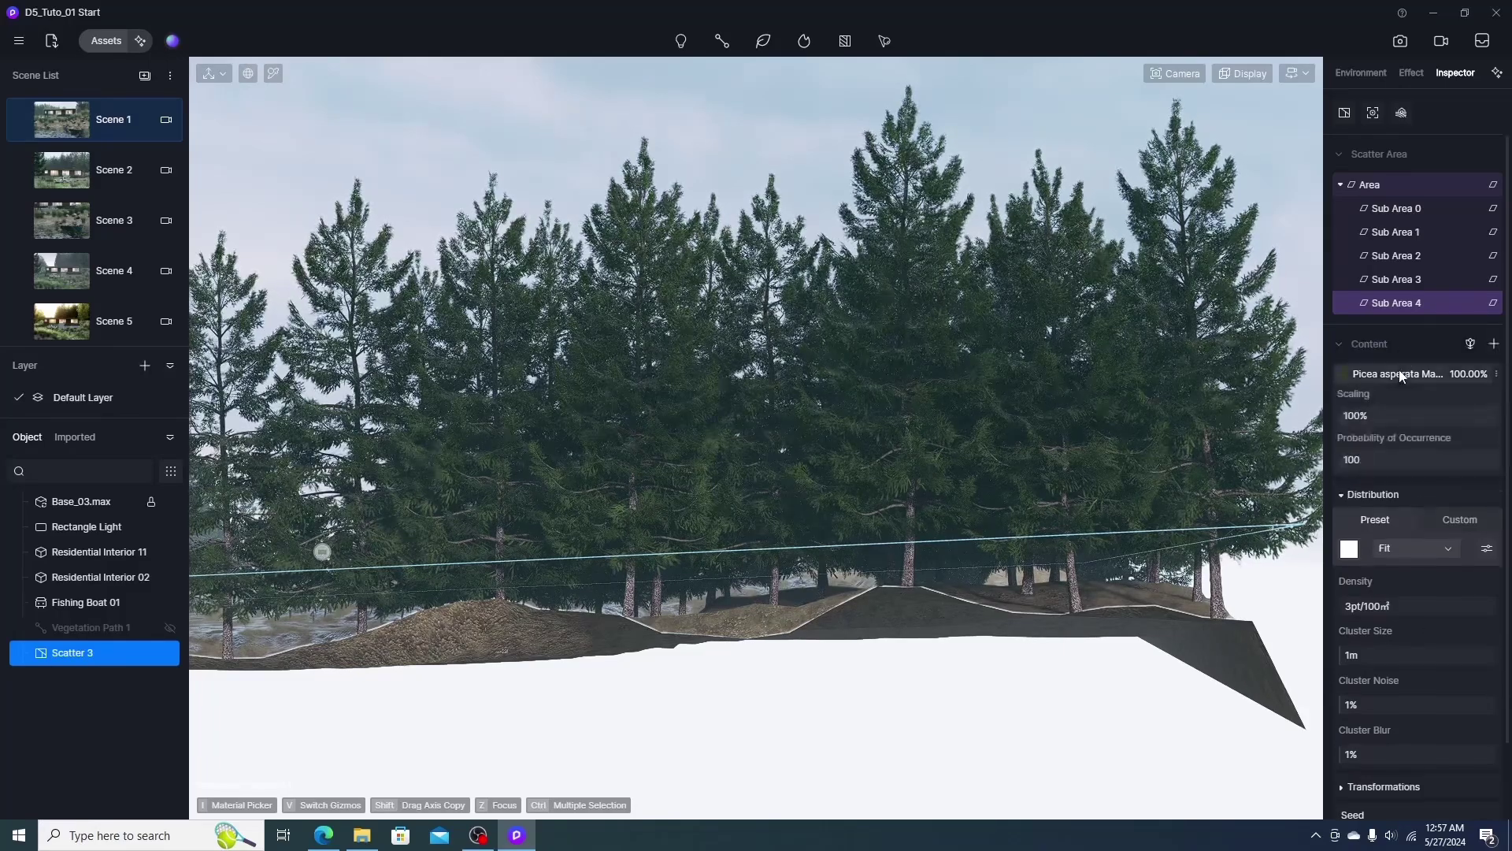
scroll(929, 757, up, 5)
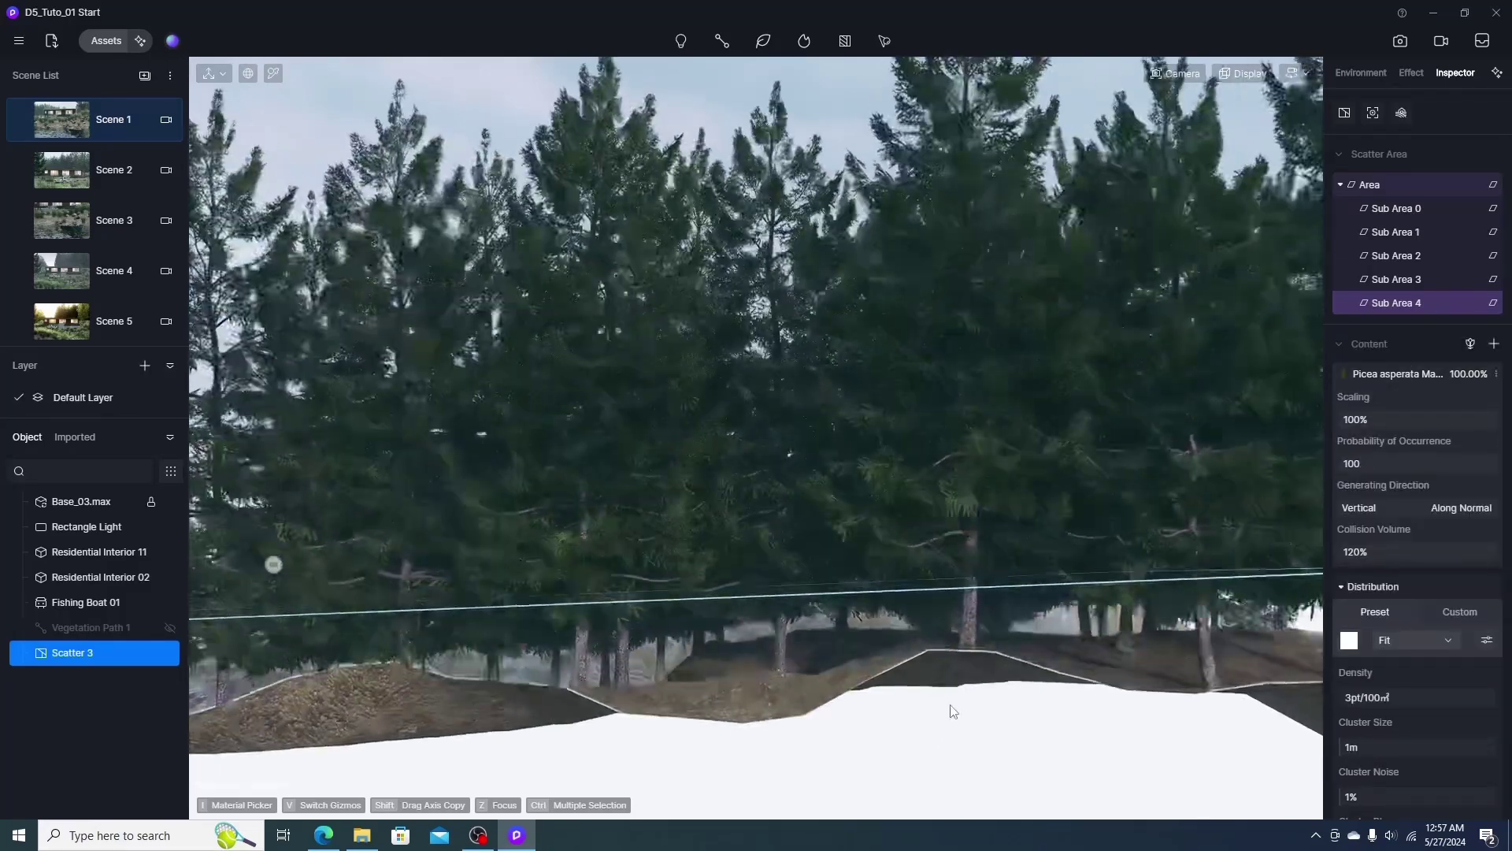
scroll(945, 681, down, 5)
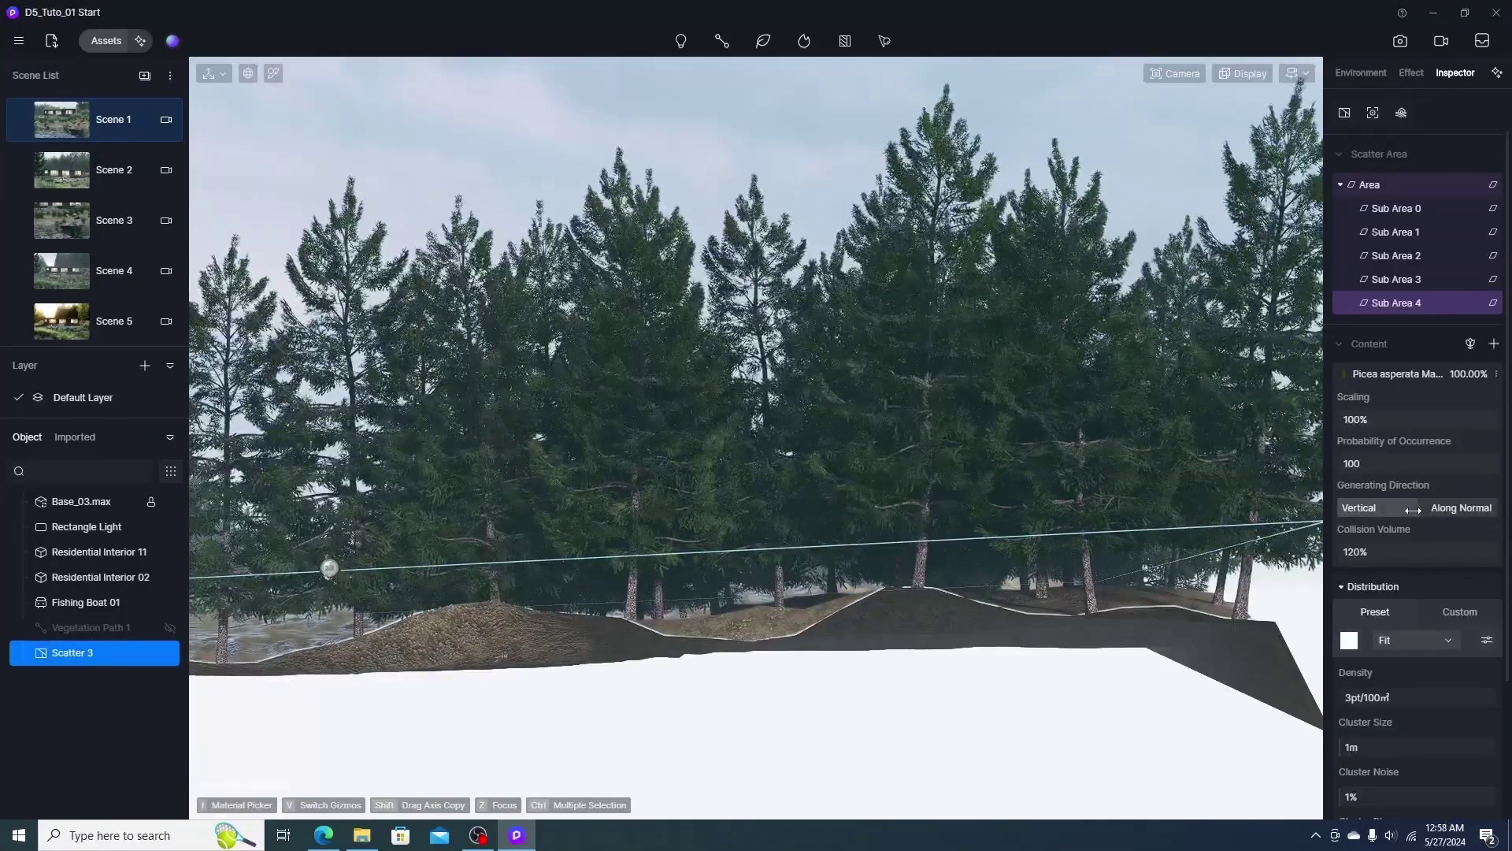
drag(1413, 511, 1441, 510)
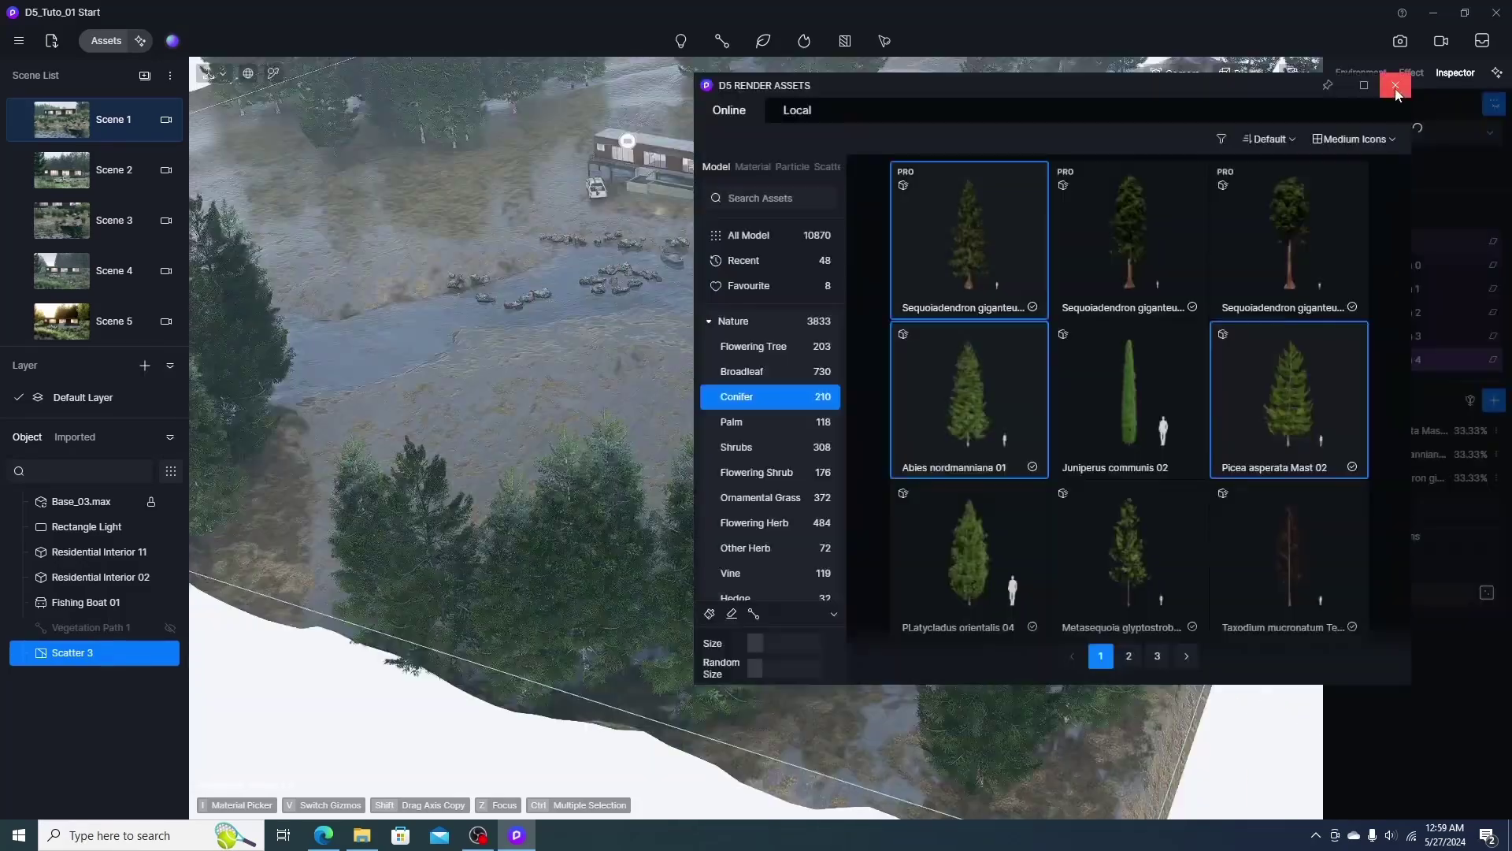
Close the asset library and try scaling Sub Area 4's Sequoiadendron trees to 50%, 80% and 70%
click(1397, 87)
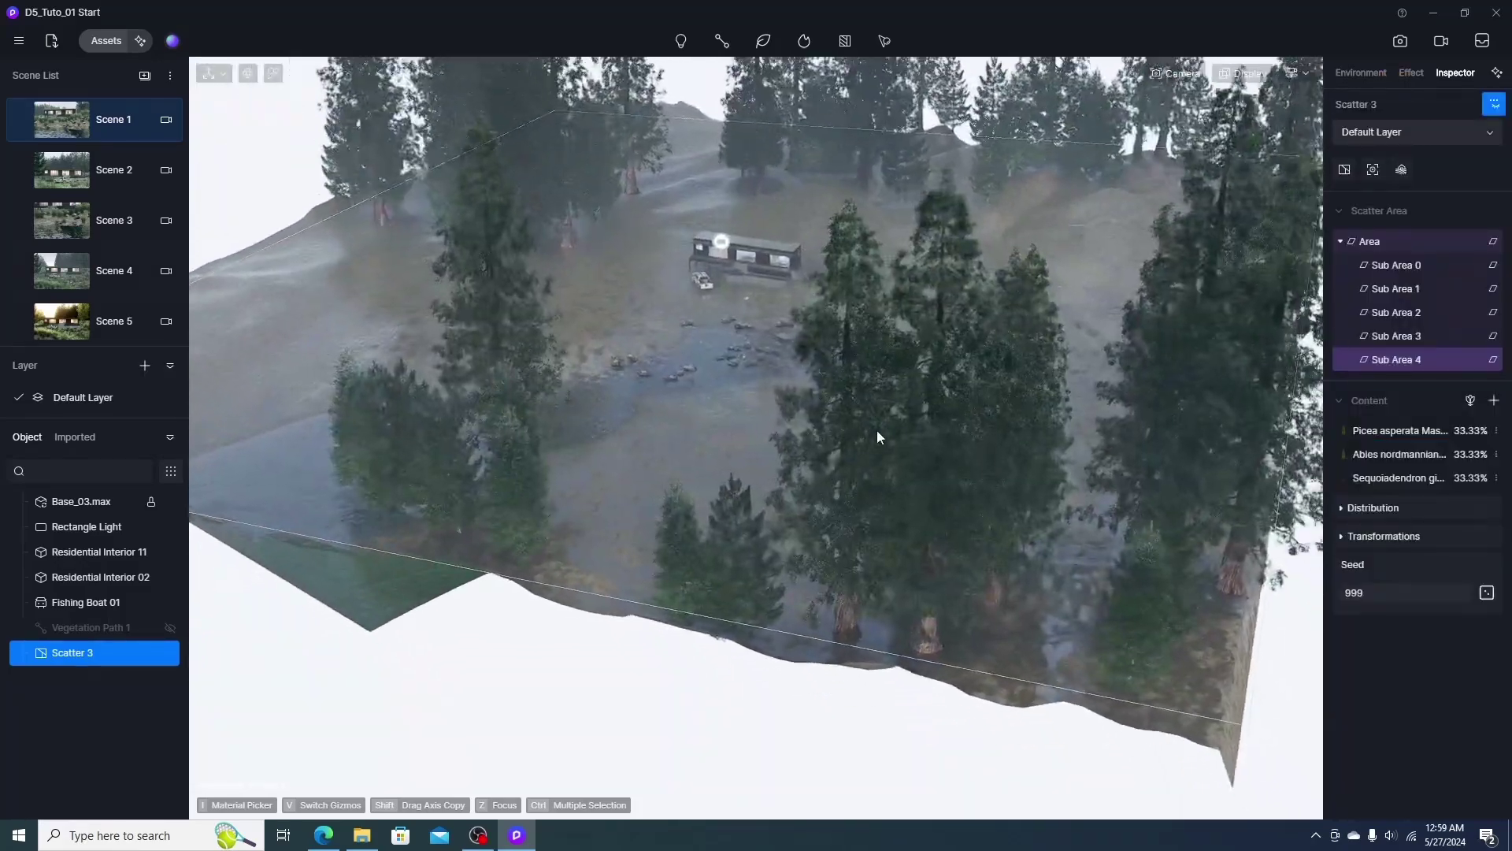
click(1398, 477)
click(1416, 523)
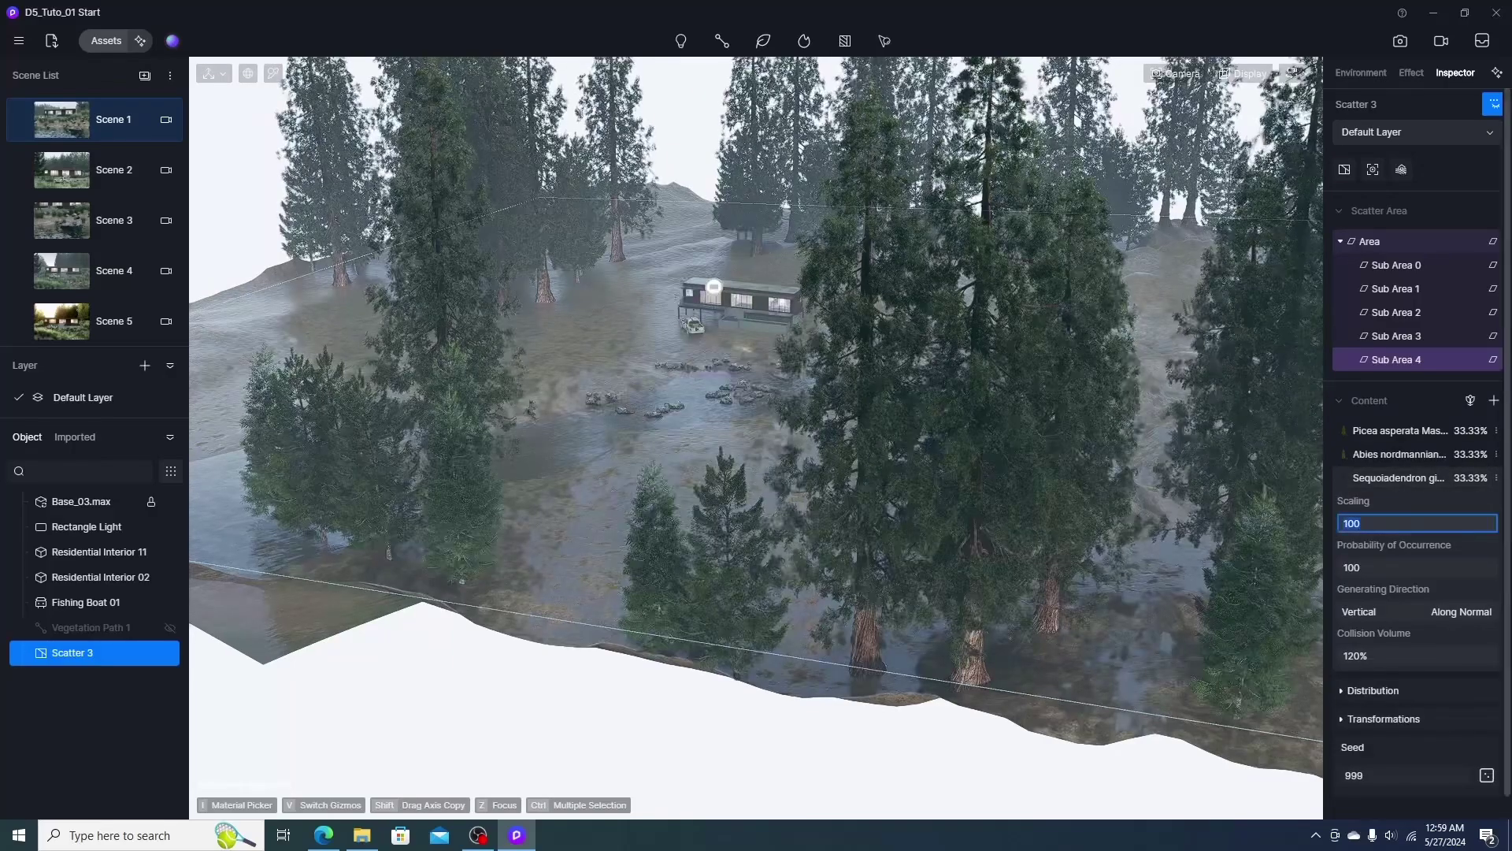
text(50)
key(Return)
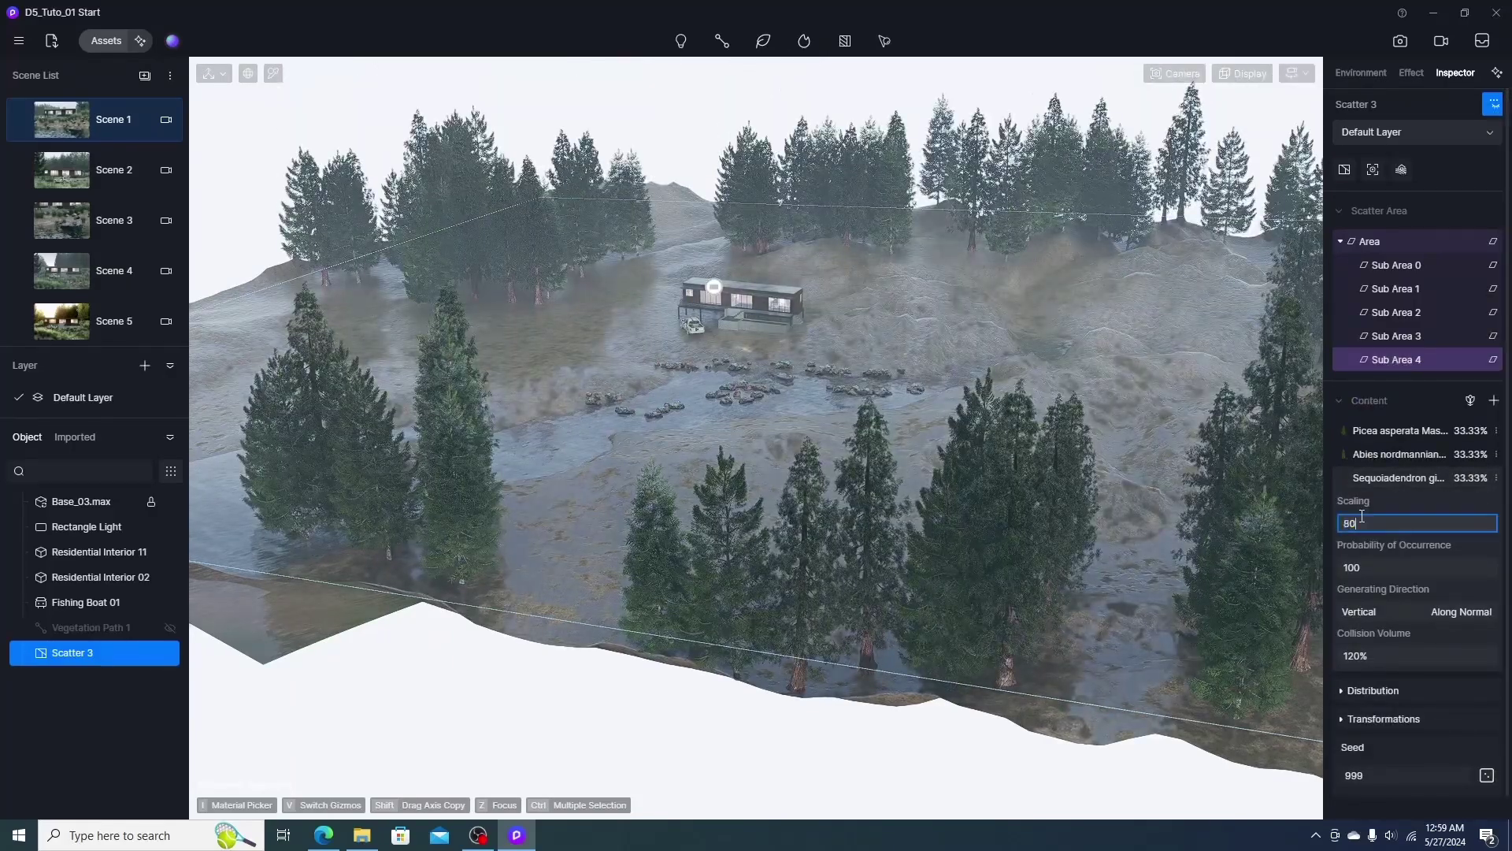
key(Return)
click(1373, 527)
text(70)
key(Return)
right_drag(1142, 471, 1109, 470)
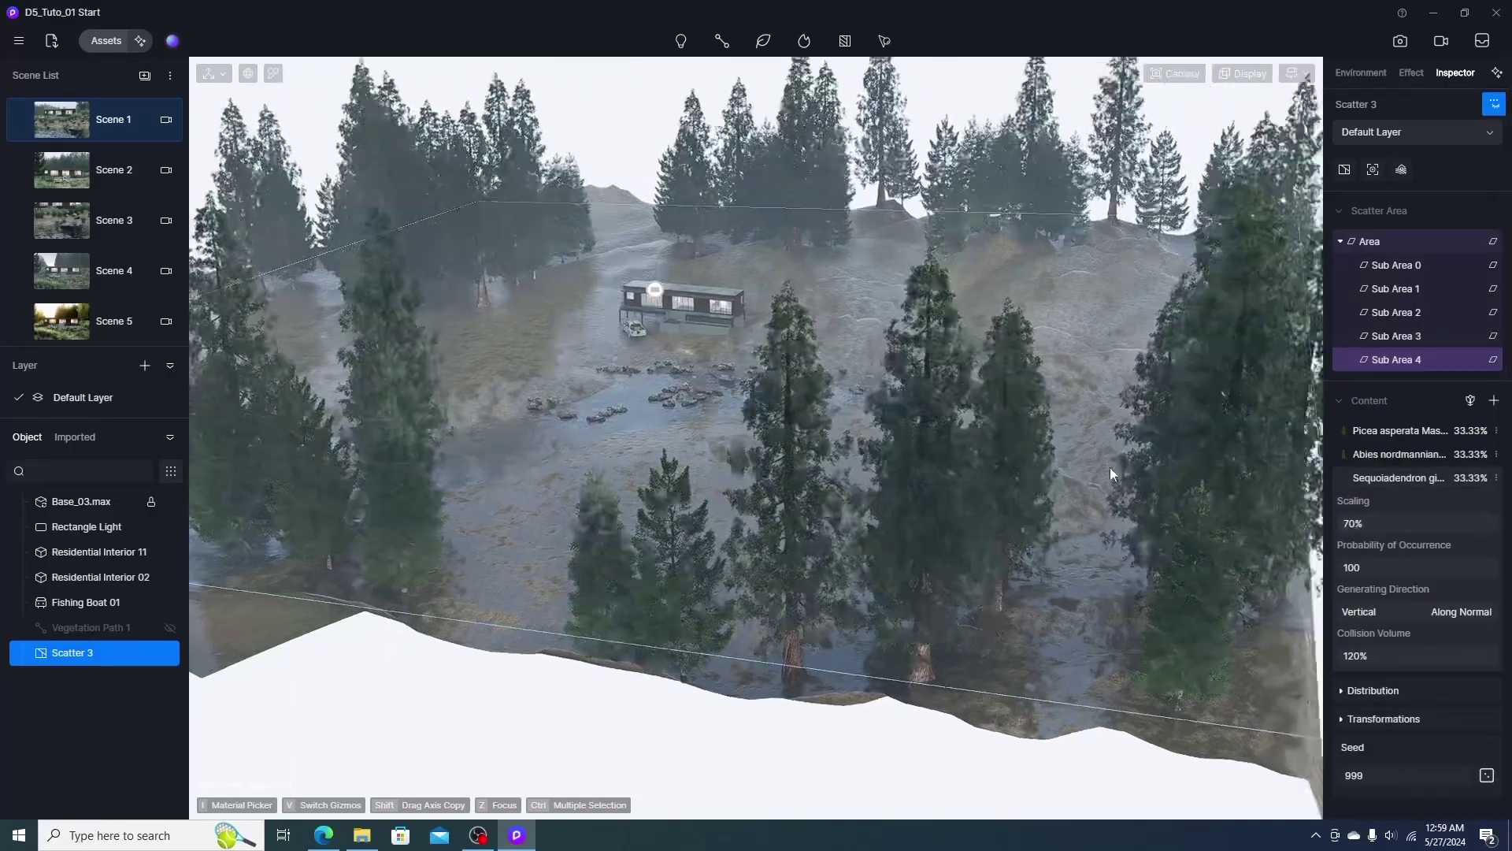
Reduce the Sequoiadendron's probability of occurrence in Sub Area 4 to 20, then to 10, and collapse its settings
click(1457, 579)
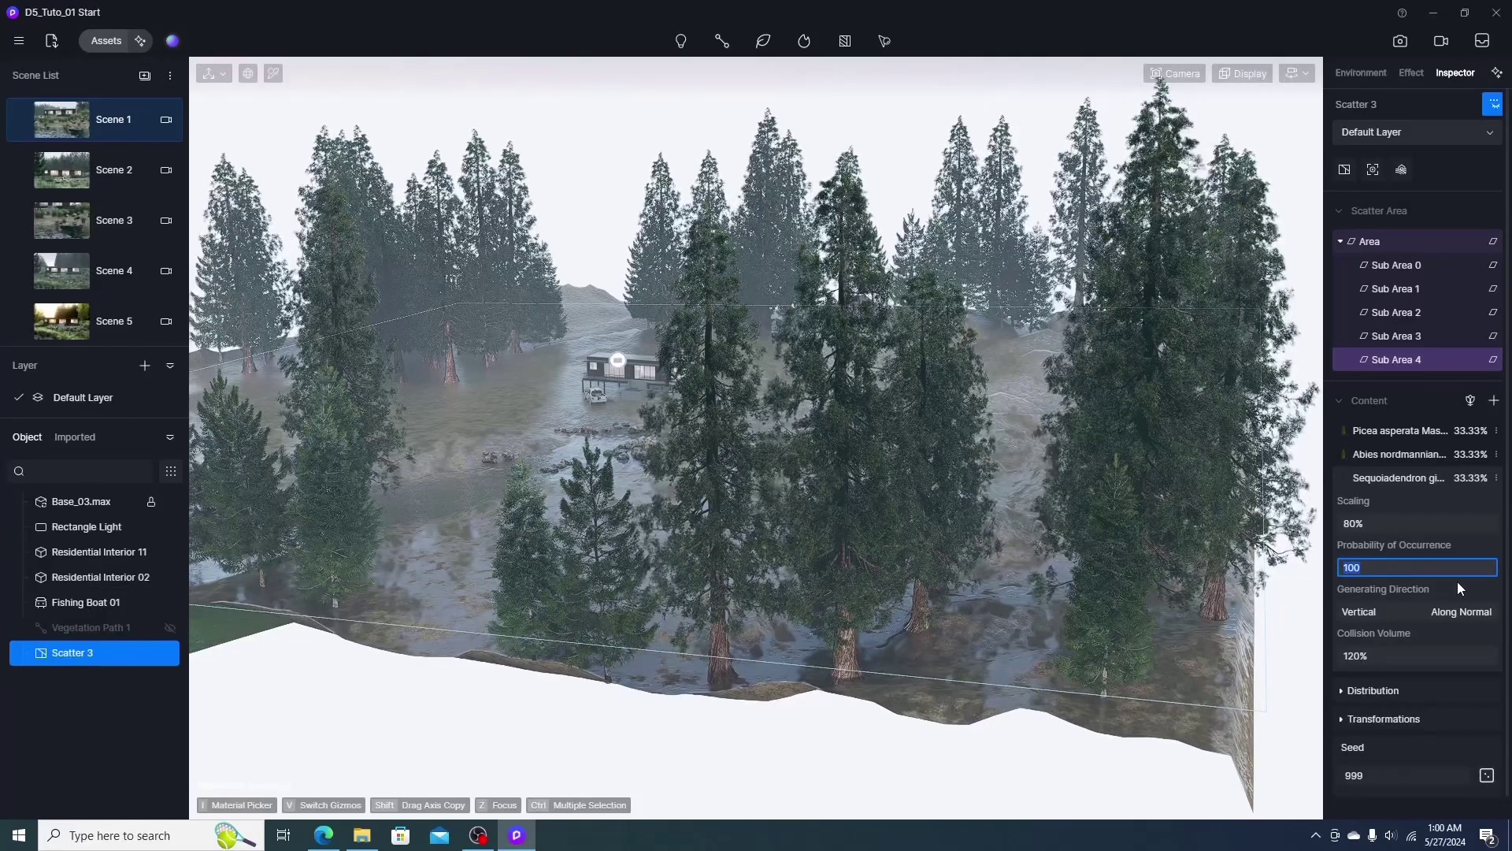
text(20)
key(Return)
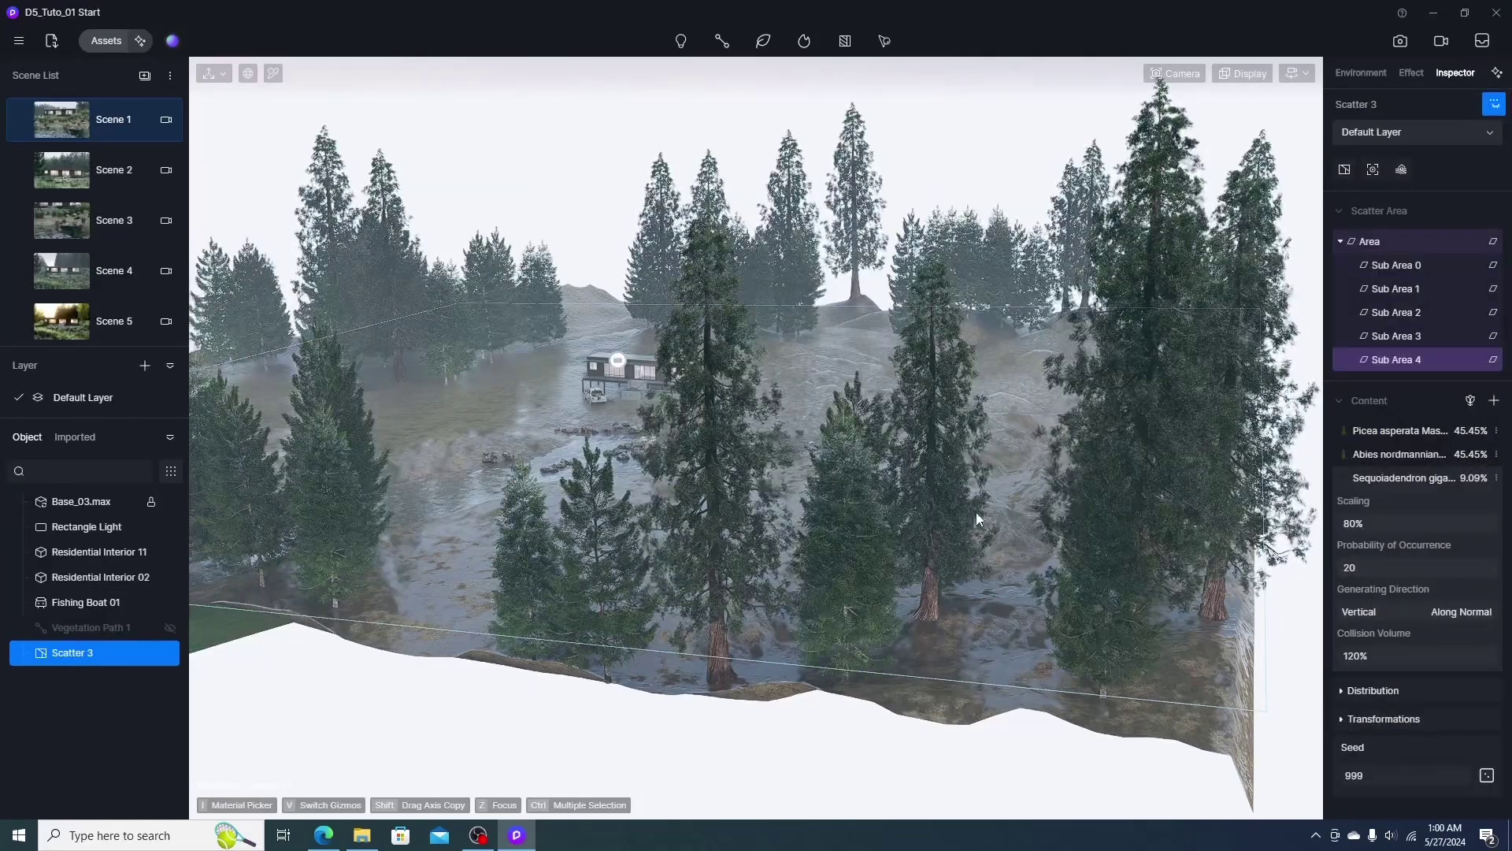
right_drag(976, 512, 967, 510)
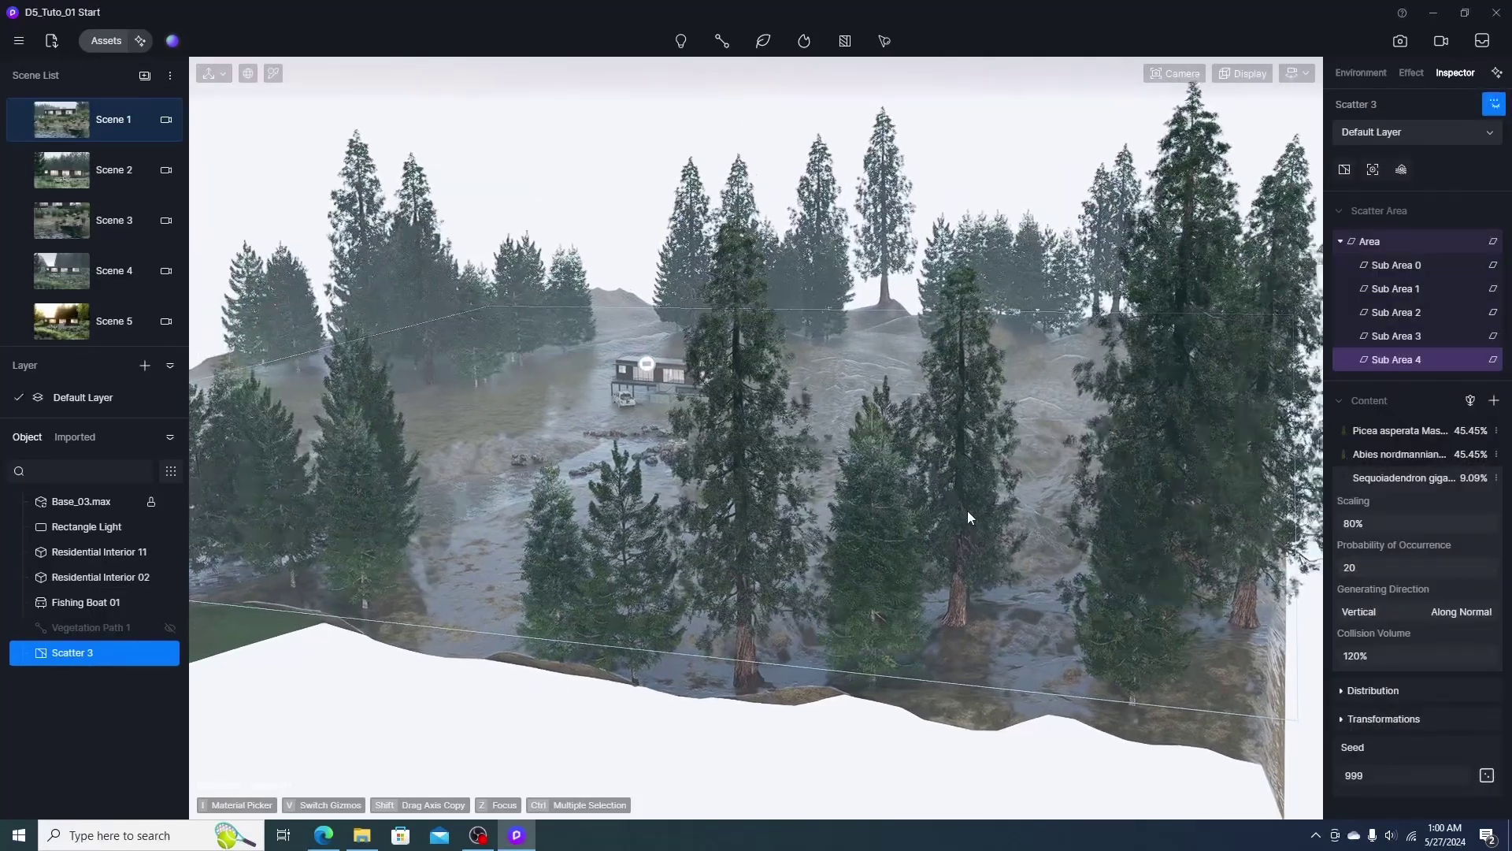
click(1351, 566)
text(10)
key(Return)
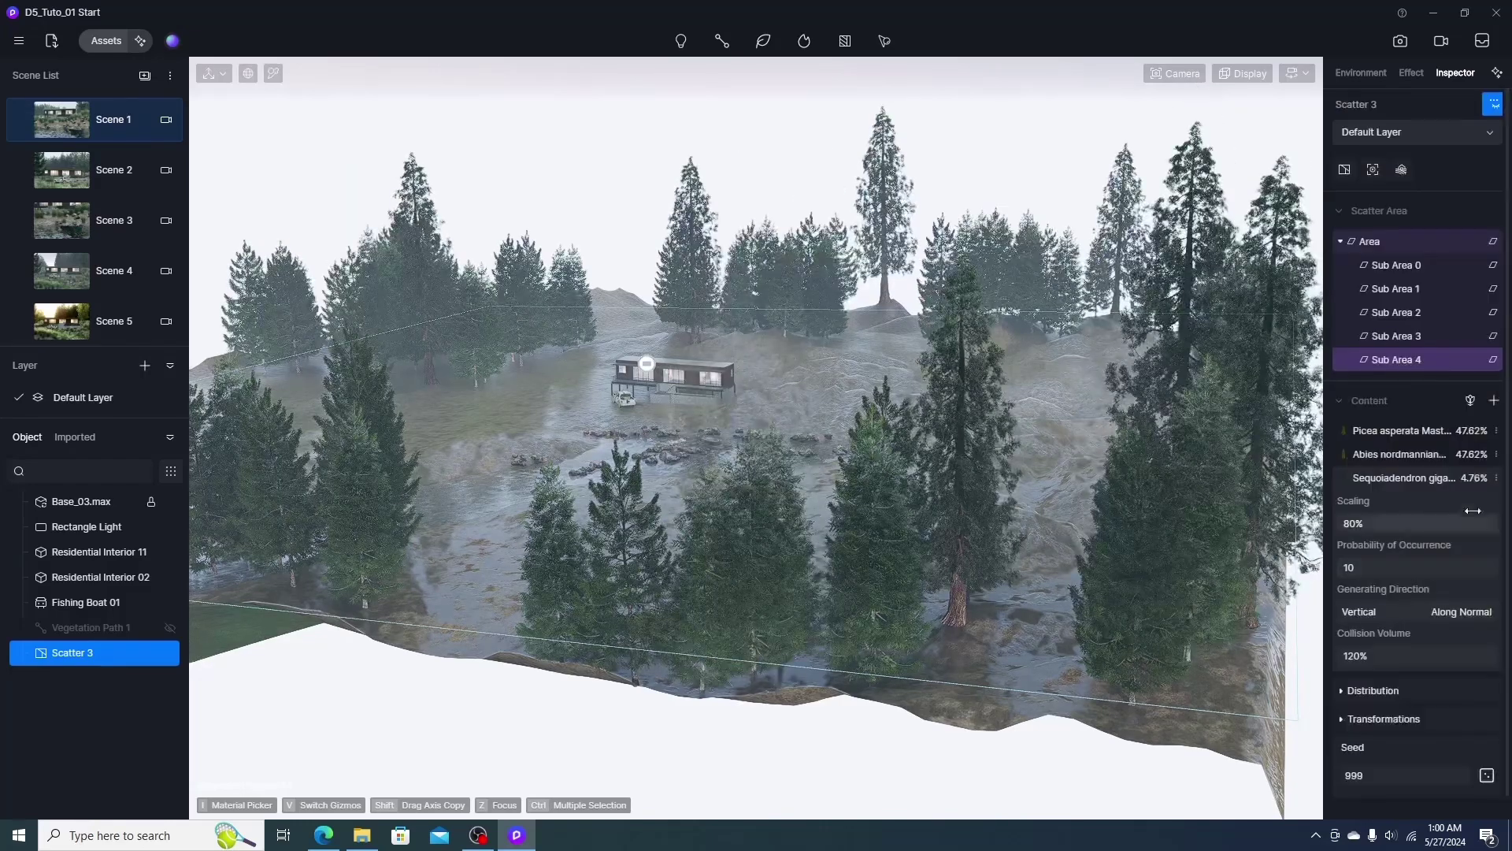
click(1494, 481)
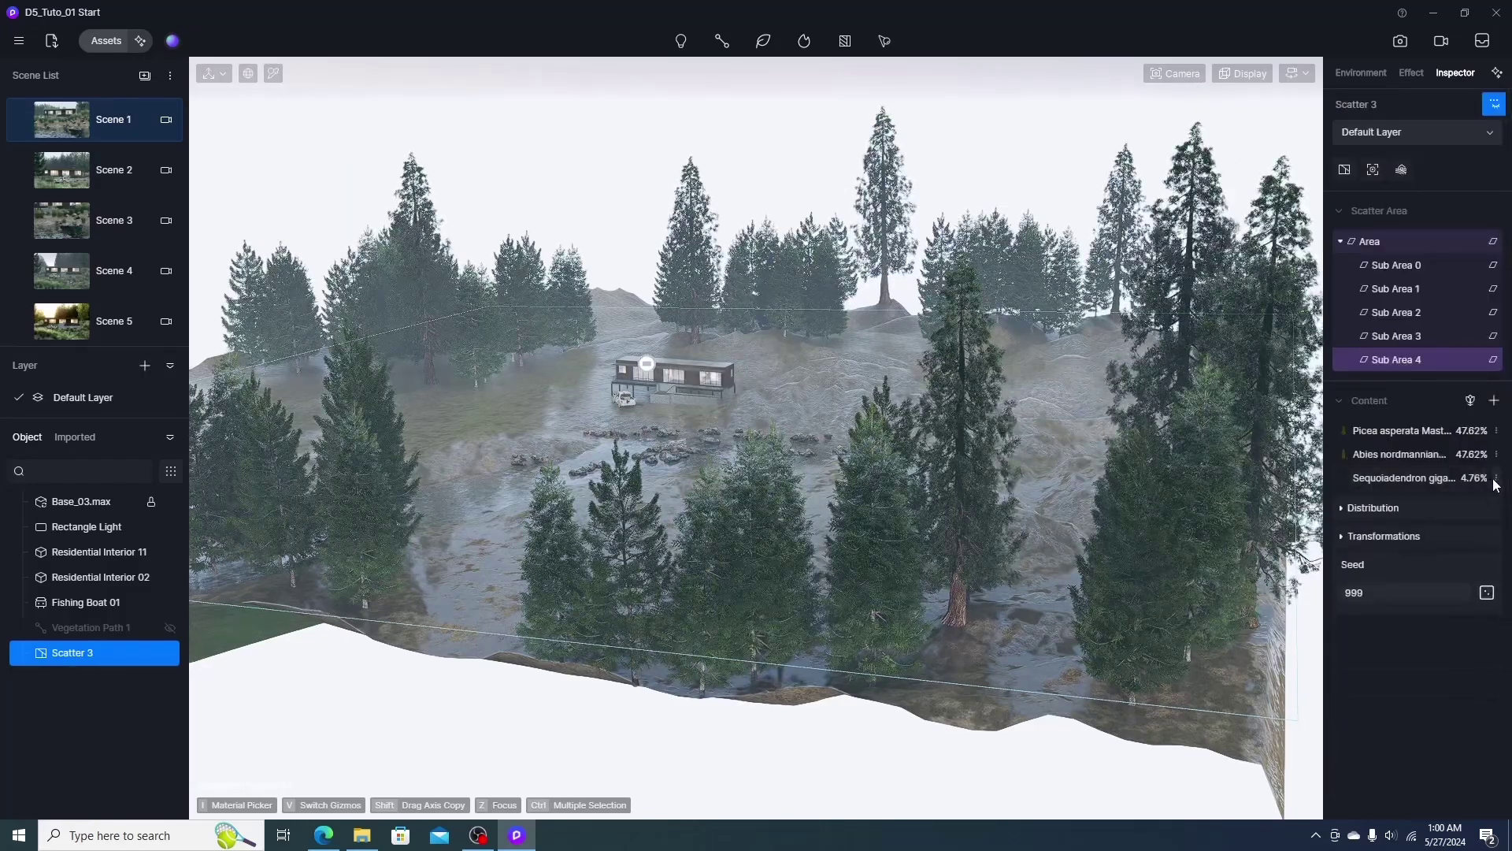
Fill Sub Area 2 around the house with a Lawn scatter template from the asset library
click(1398, 312)
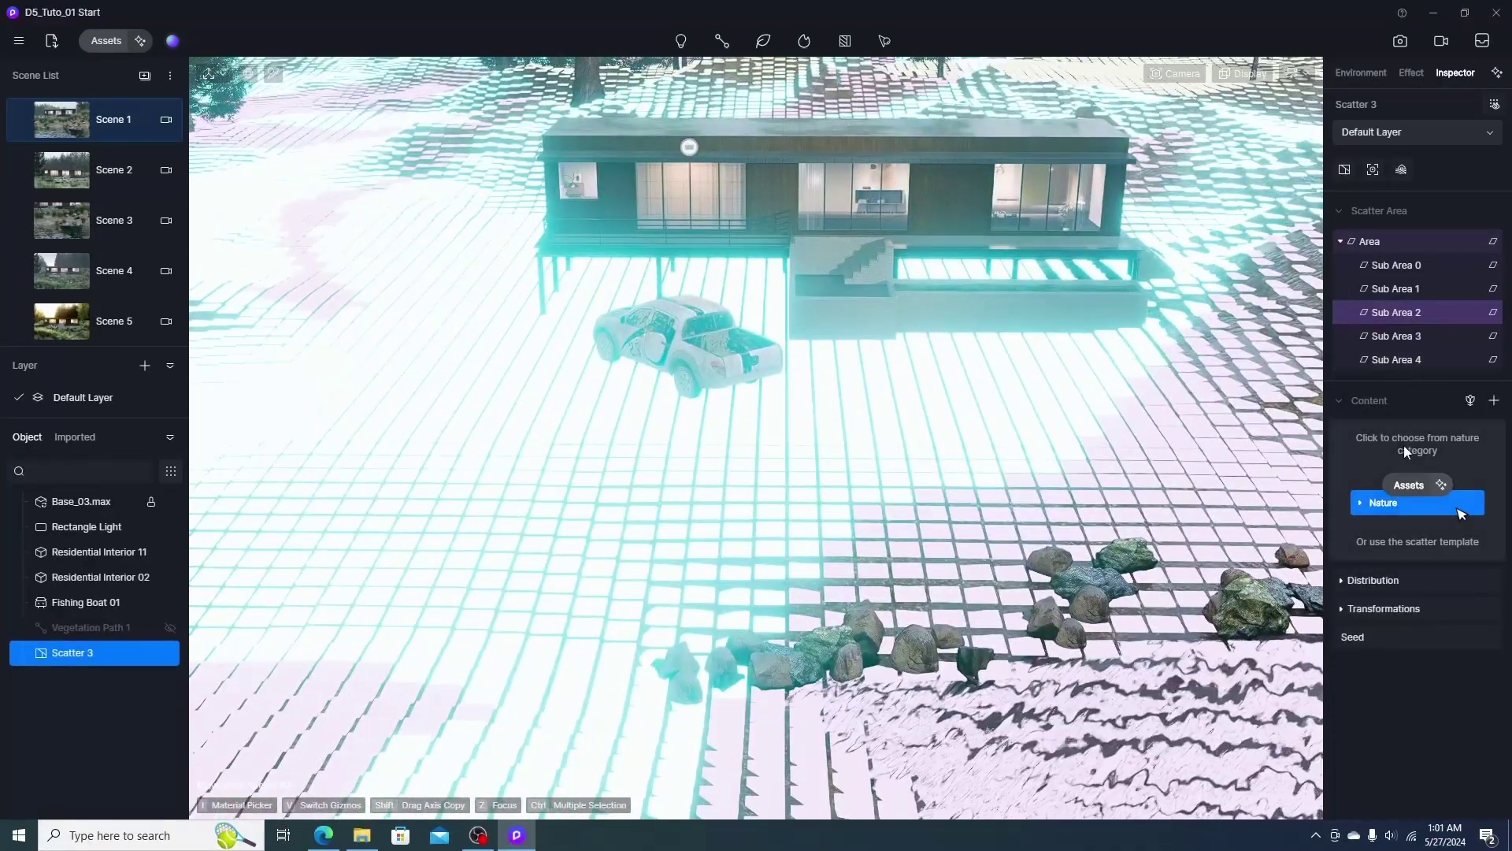
click(1470, 400)
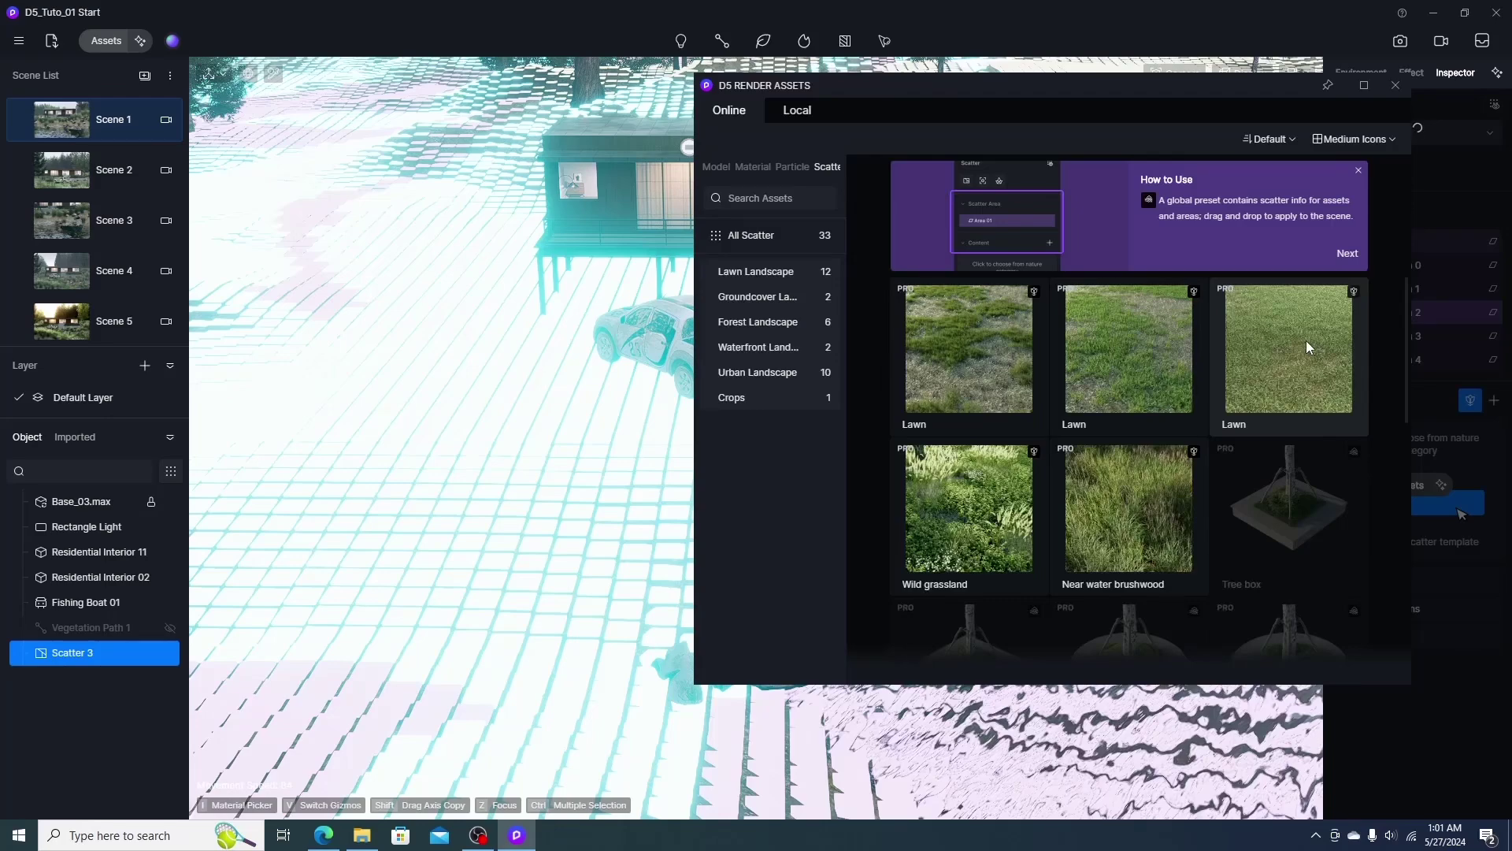
click(1308, 339)
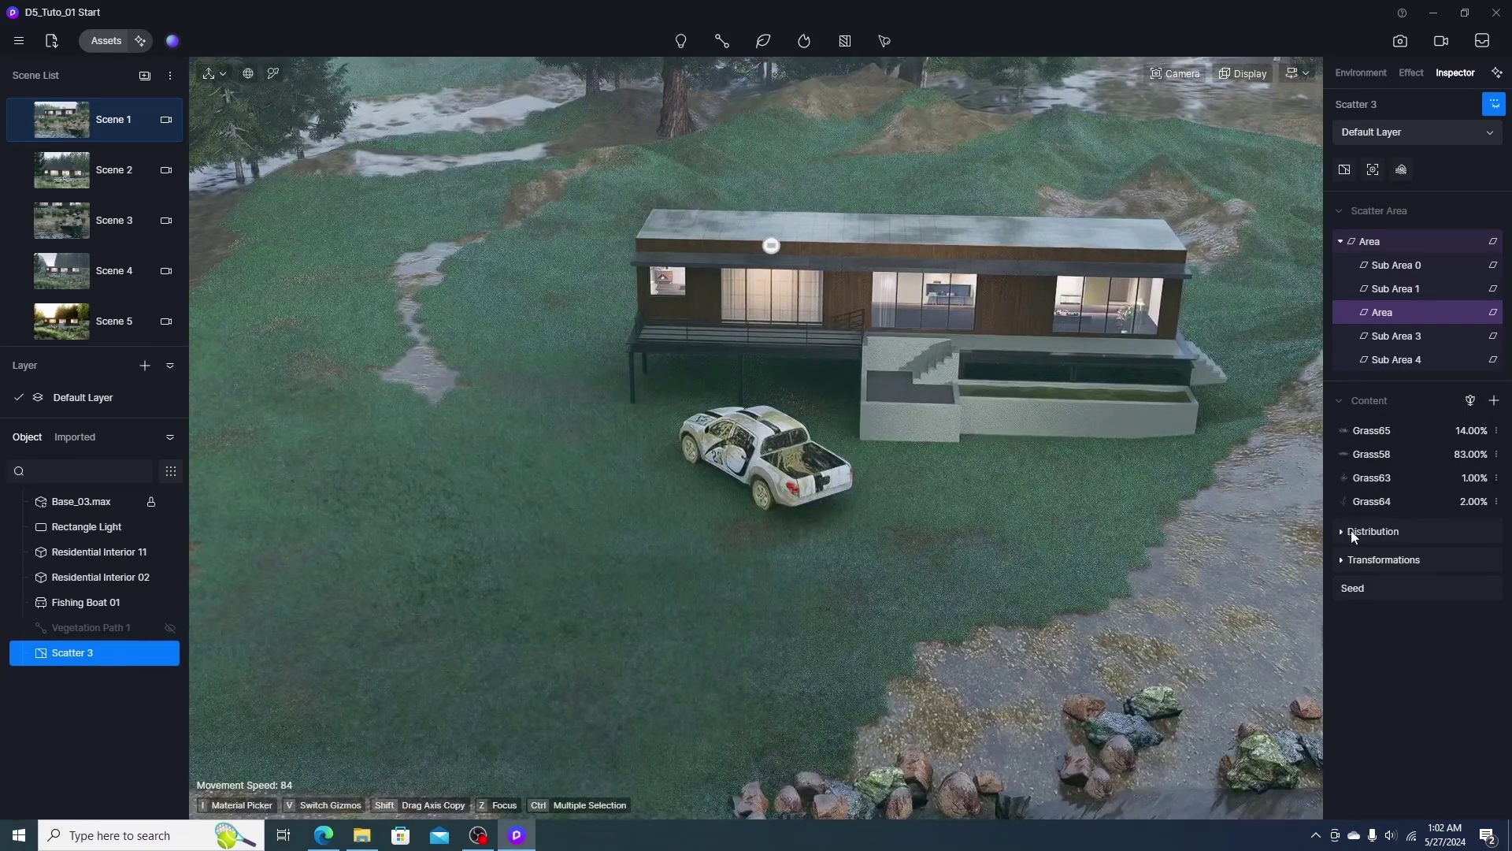
Try a hard-edged patchy distribution pattern on the lawn around the house and adjust the pattern's stretch
click(1343, 531)
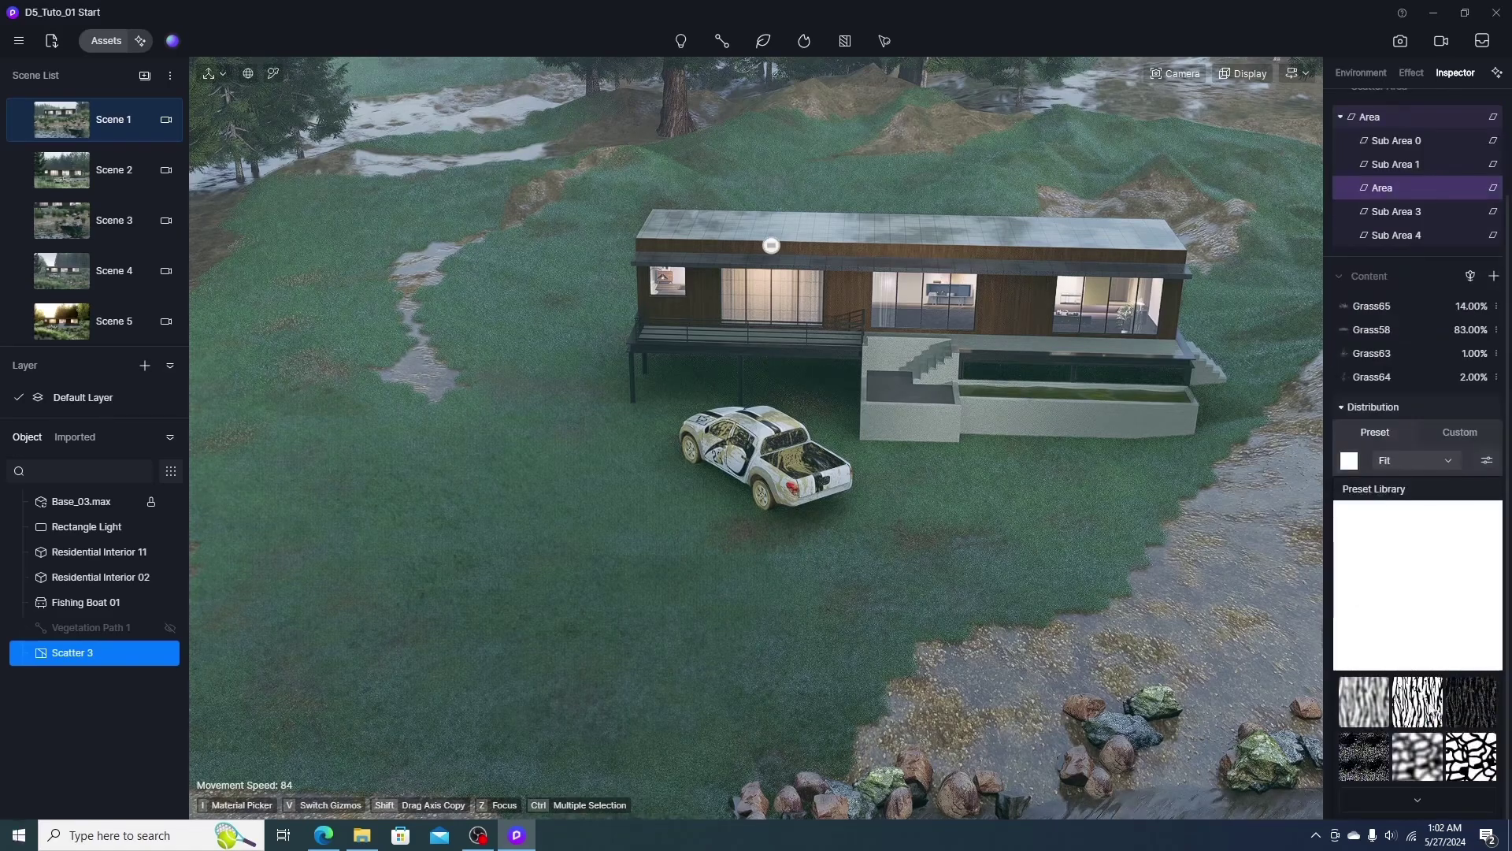
click(1371, 716)
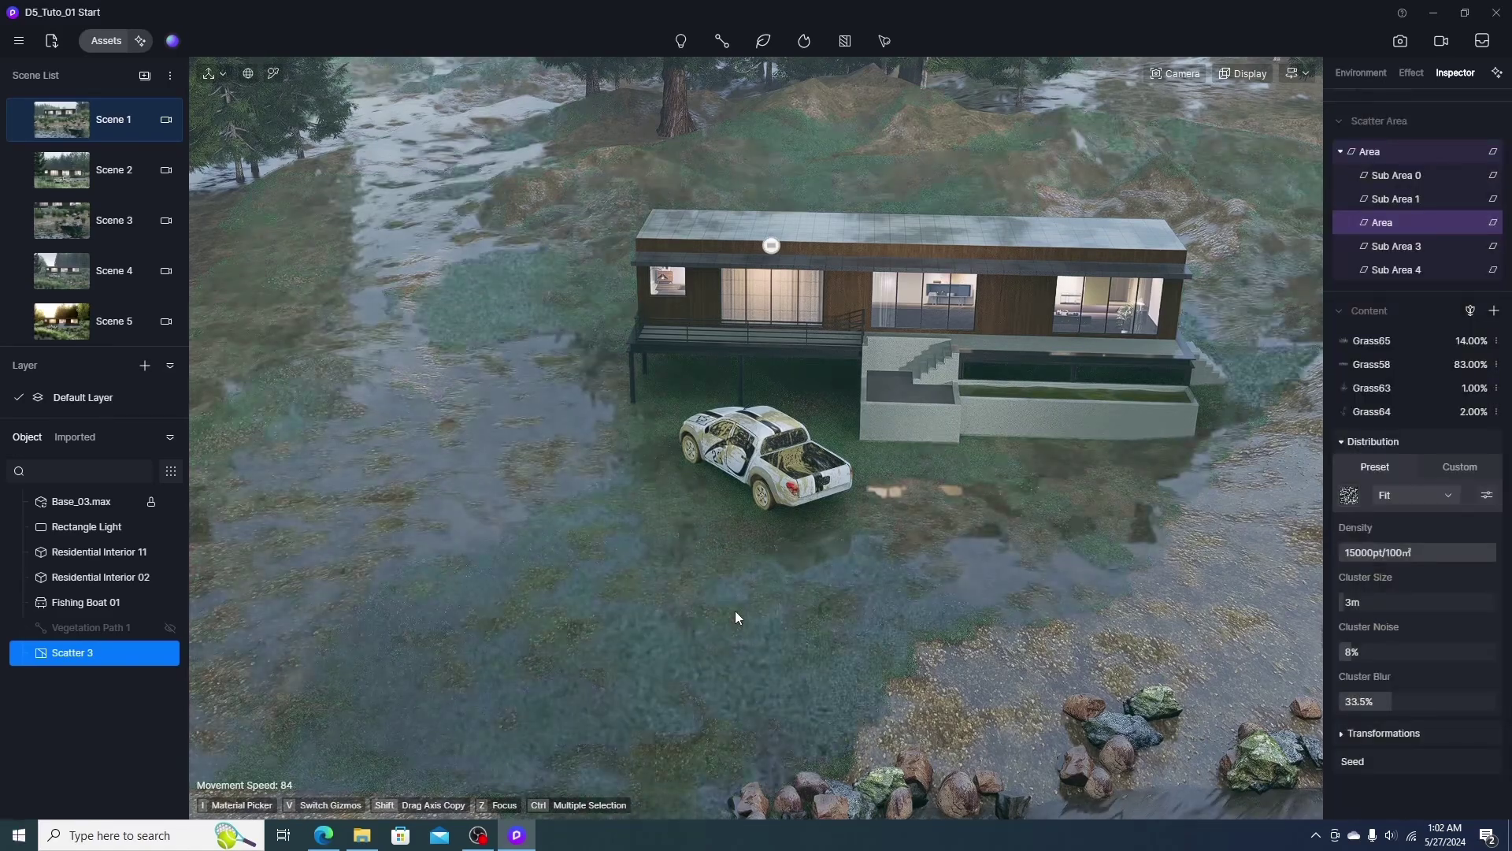
right_drag(854, 563, 834, 552)
key(d)
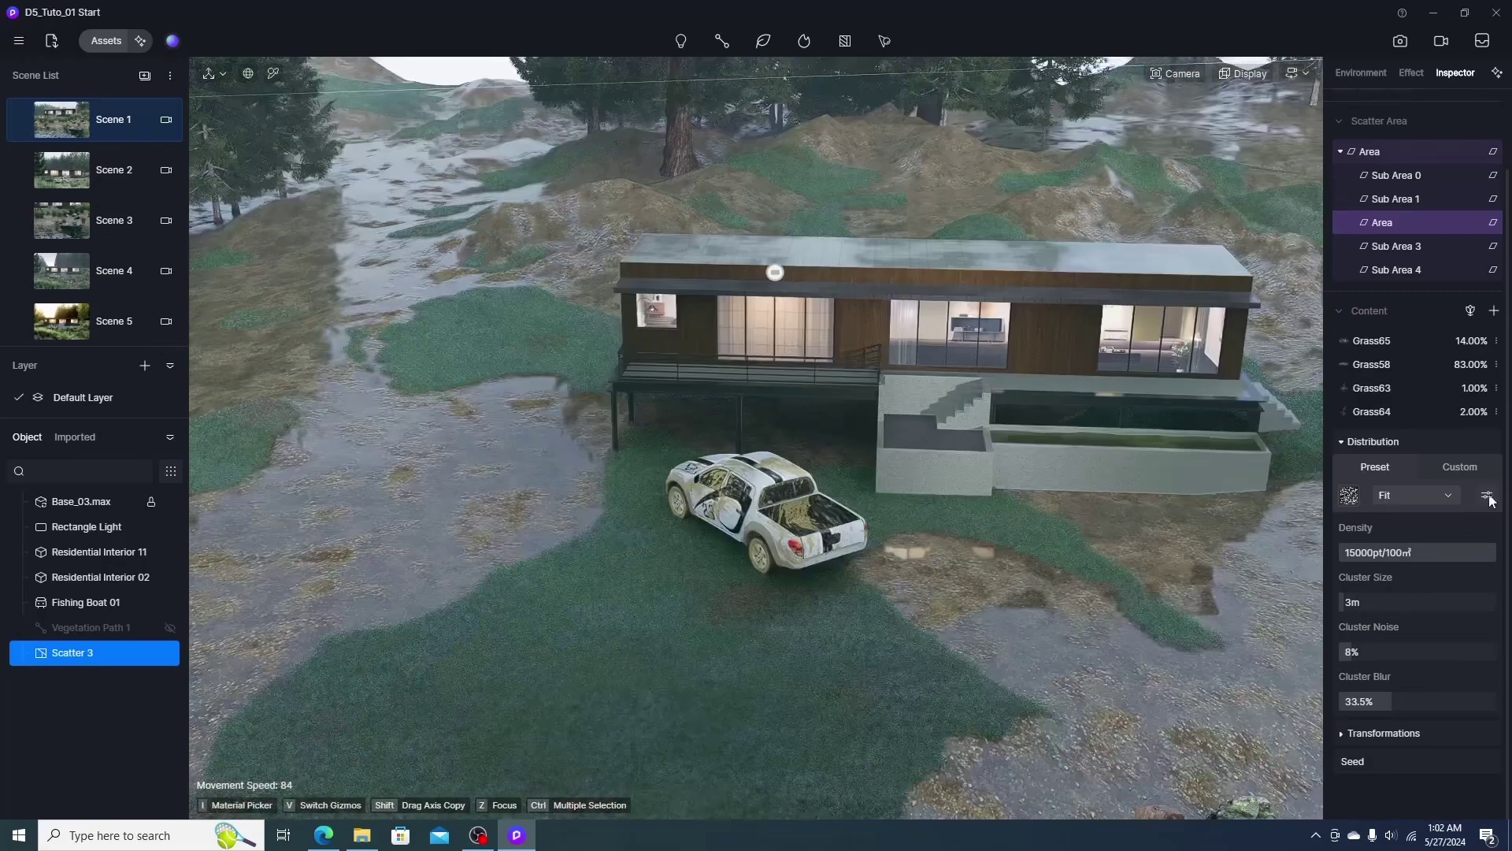
click(1487, 495)
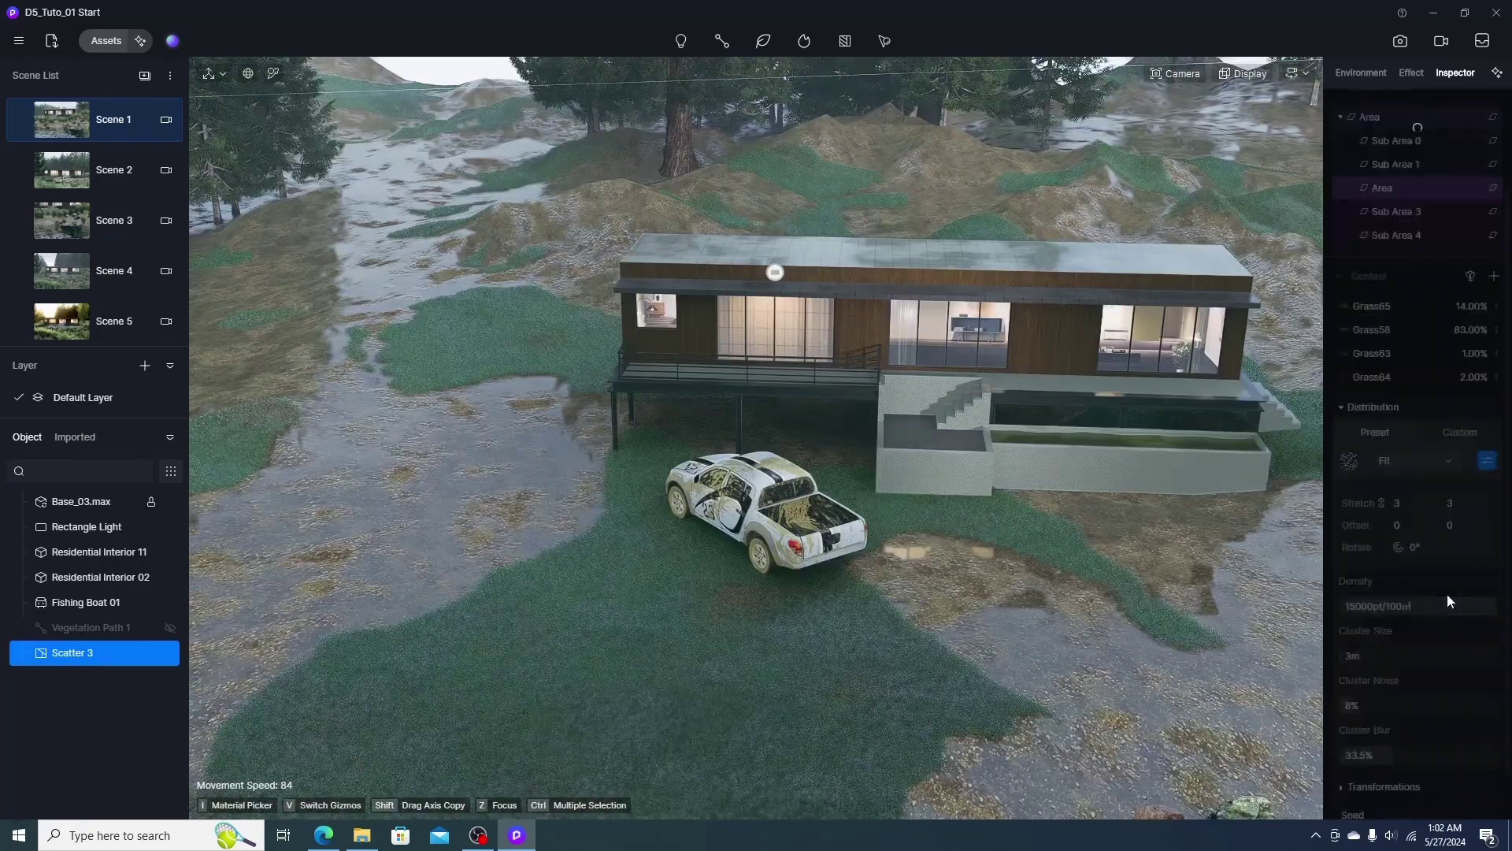
click(937, 551)
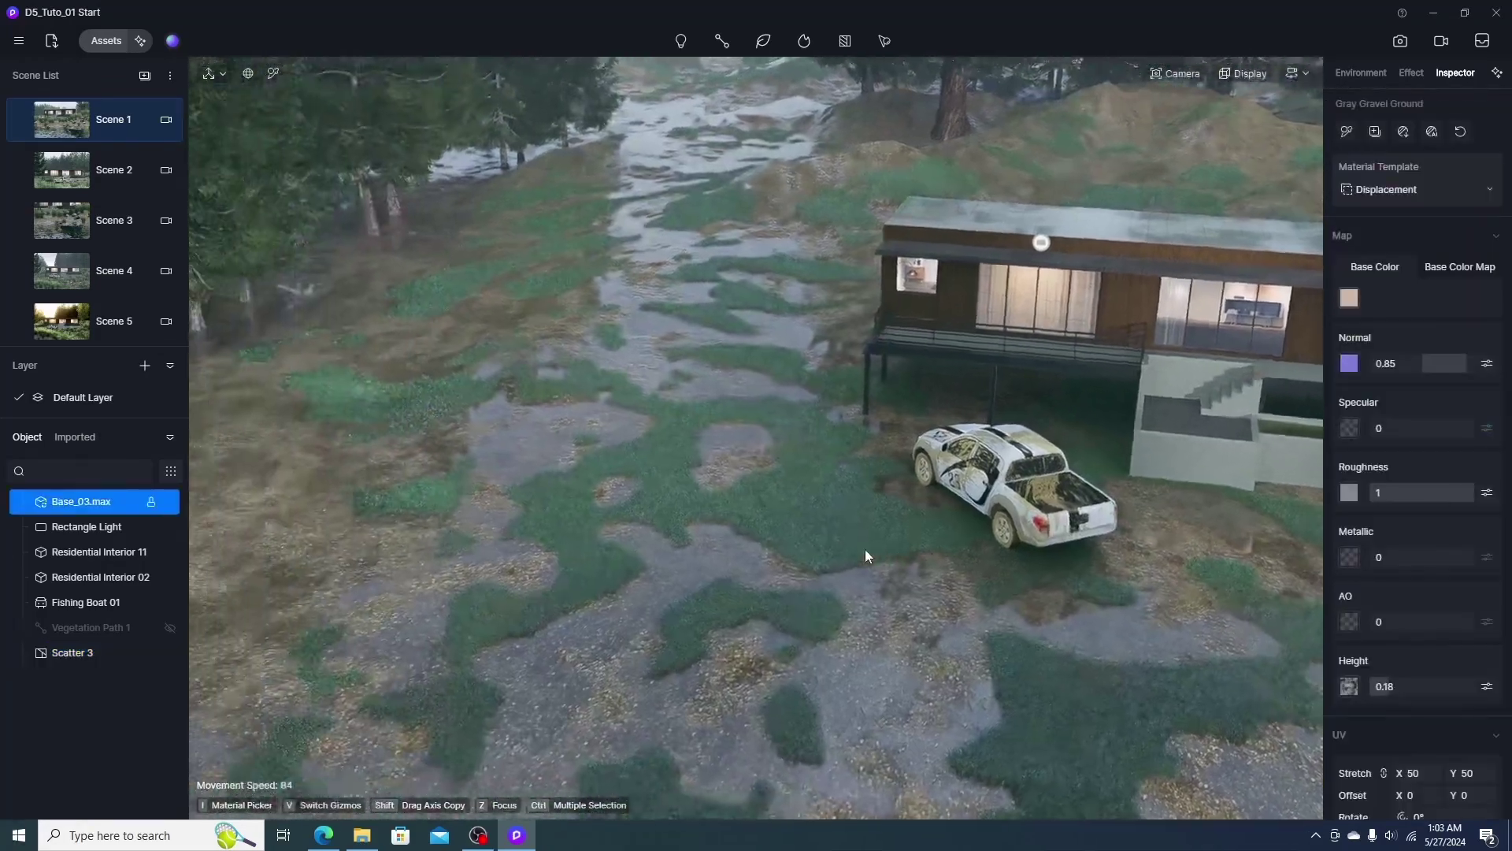
right_drag(913, 551, 951, 588)
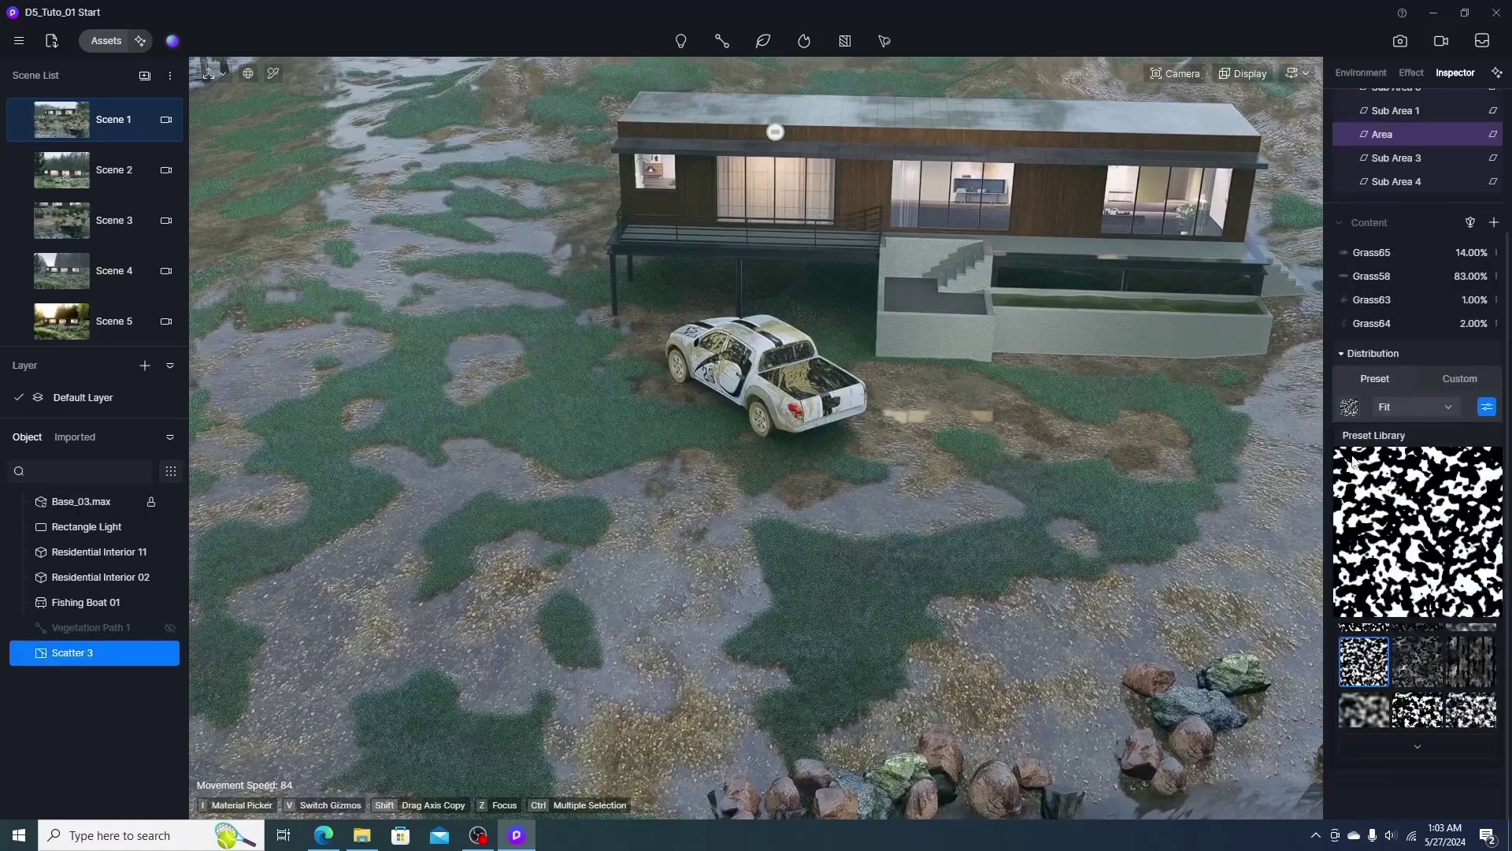
Switch the lawn's distribution to the blurred noise preset, inspect the grass coverage, and set the density to 5000
scroll(1429, 690, up, 1)
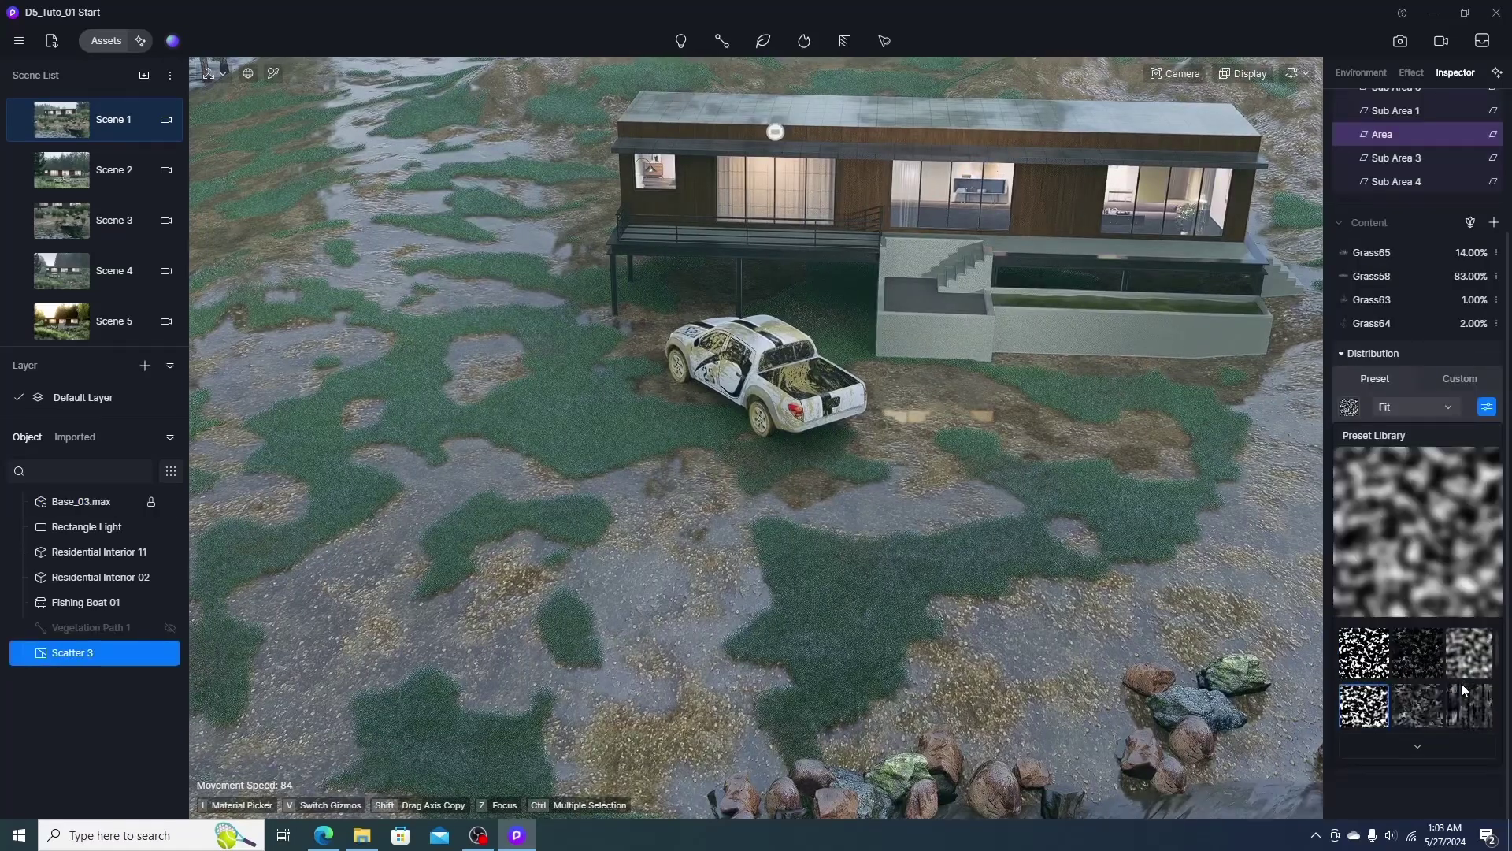
click(1472, 663)
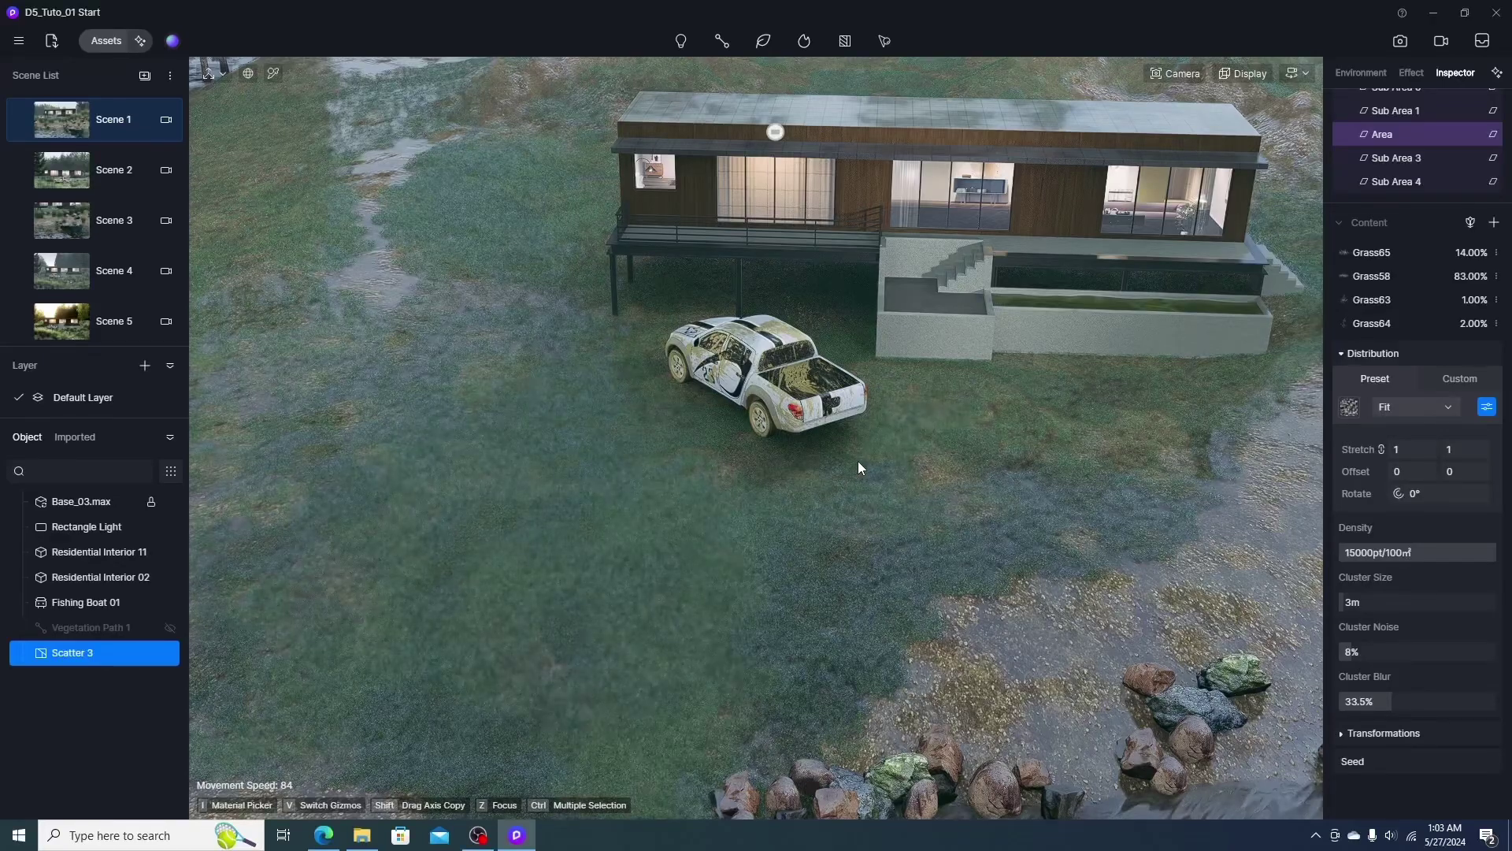
scroll(841, 505, up, 3)
right_drag(841, 504, 735, 540)
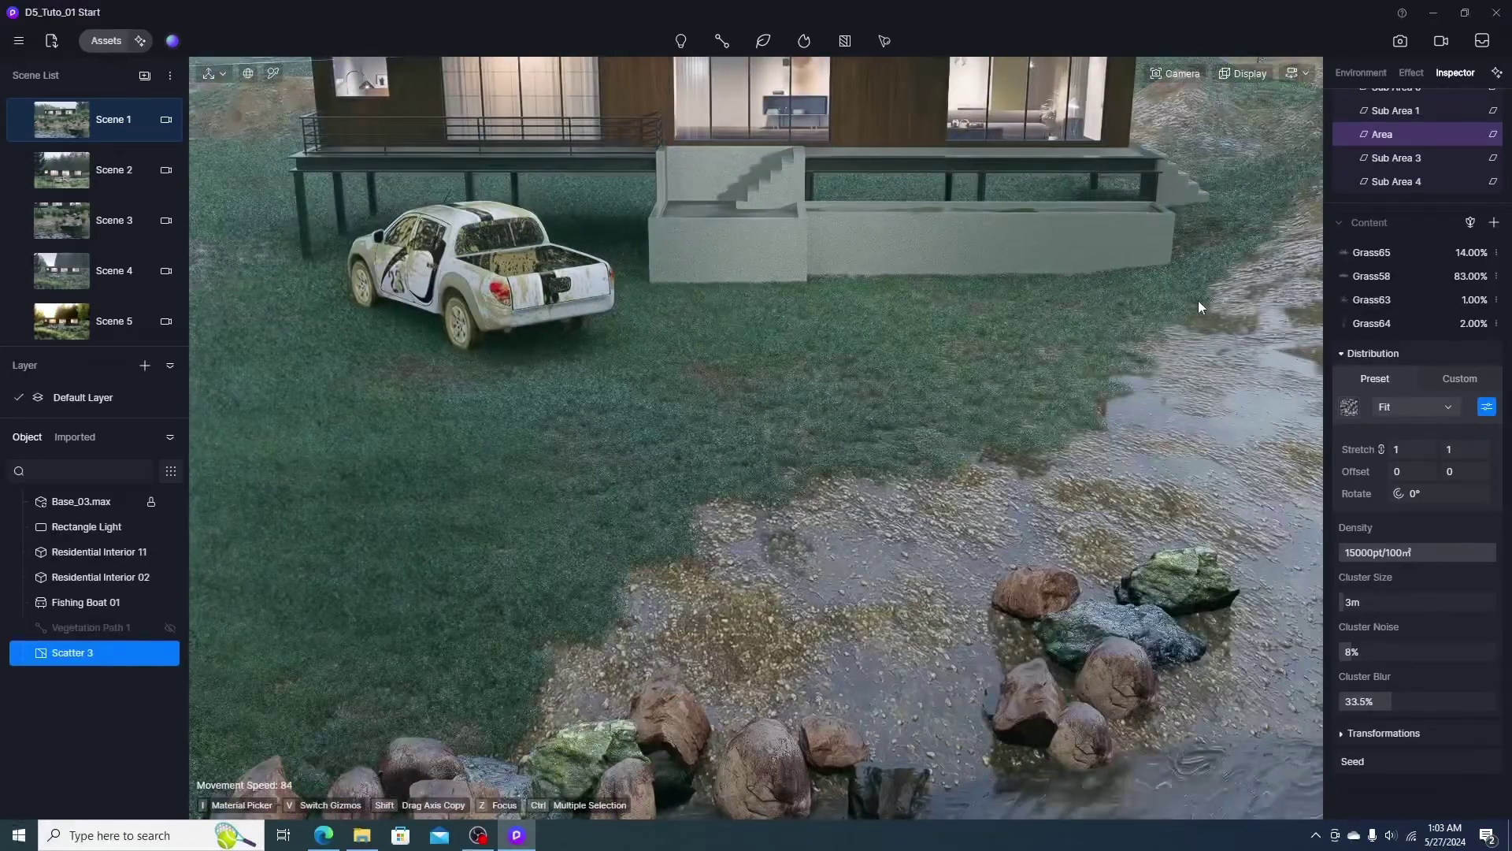
key(a)
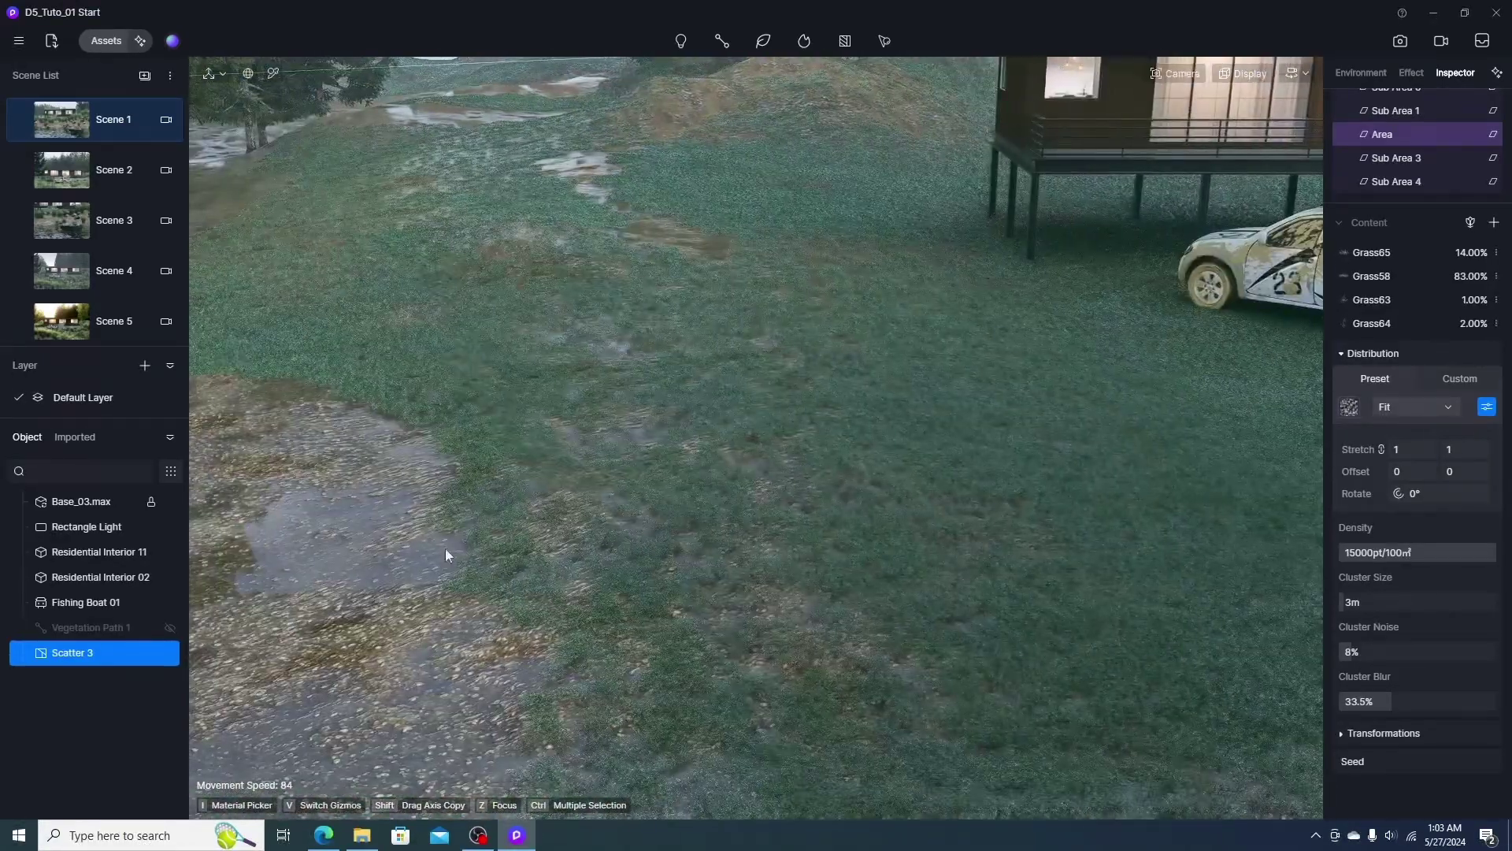
key(a)
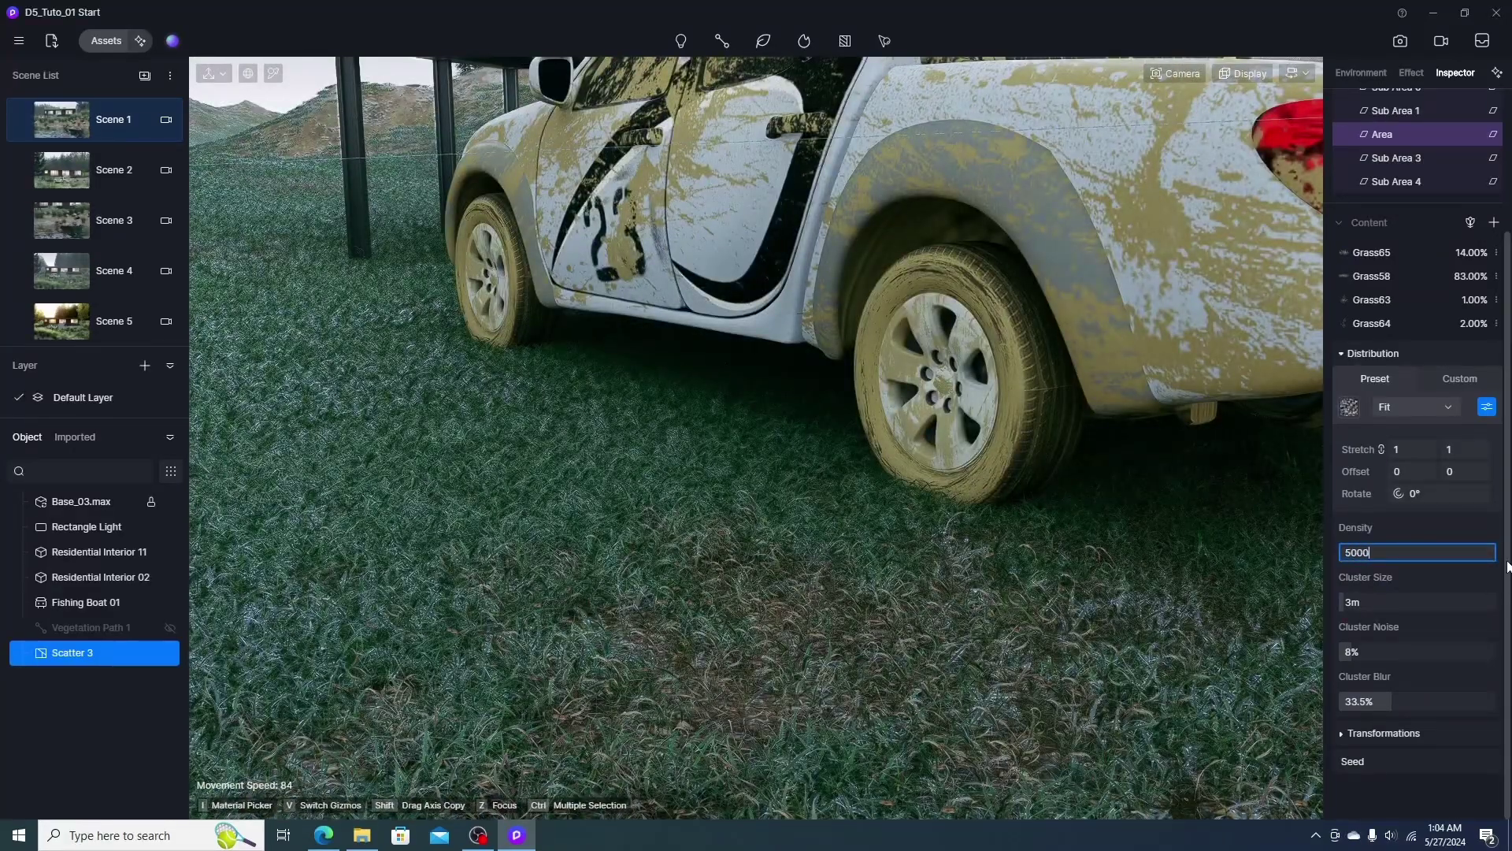
key(Return)
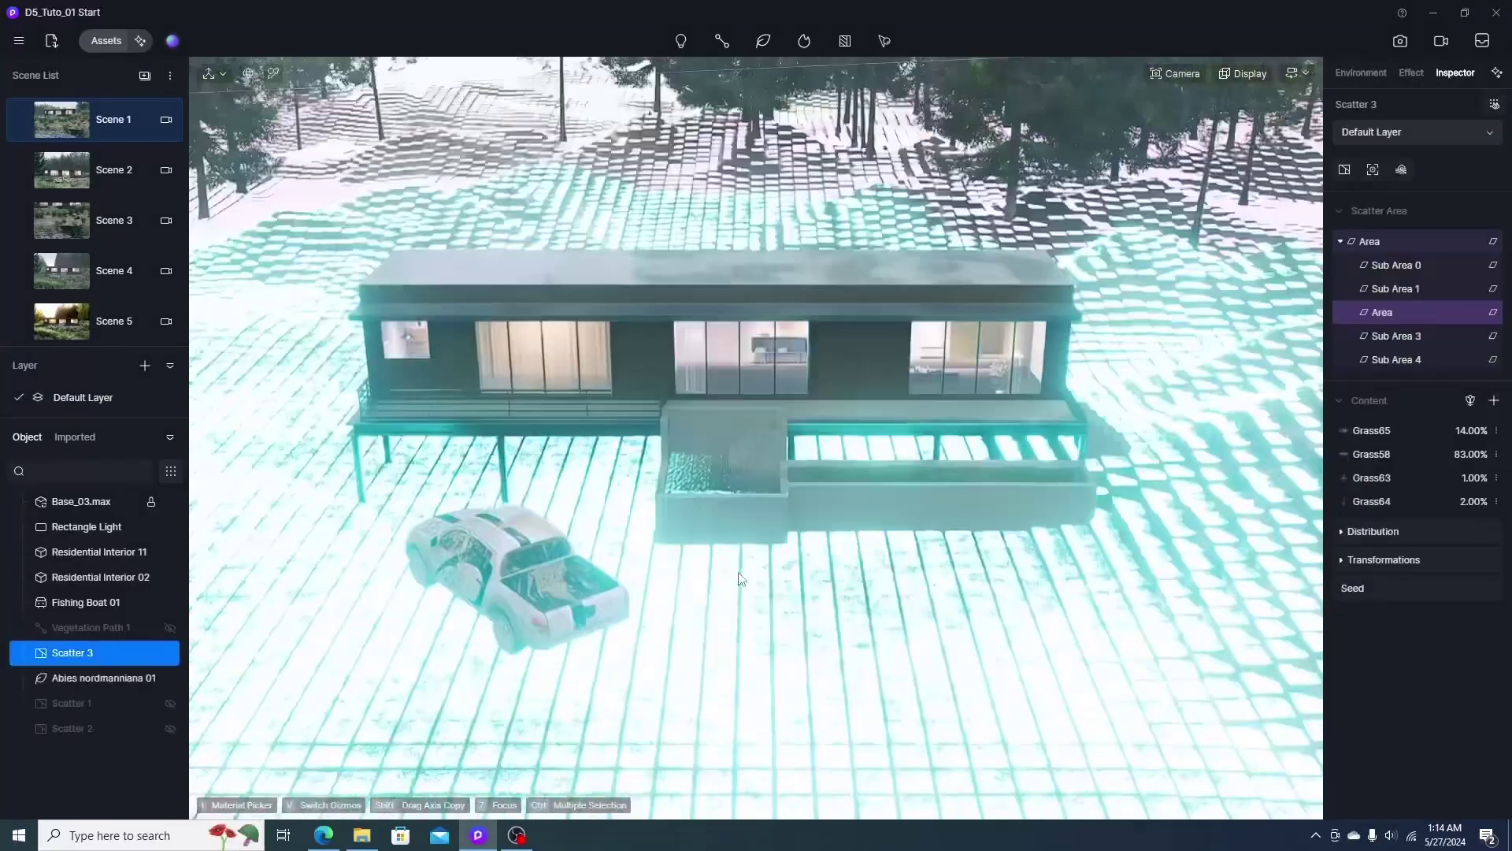
Split the lawn scatter area around the house using Image Divide
right_drag(740, 579, 743, 593)
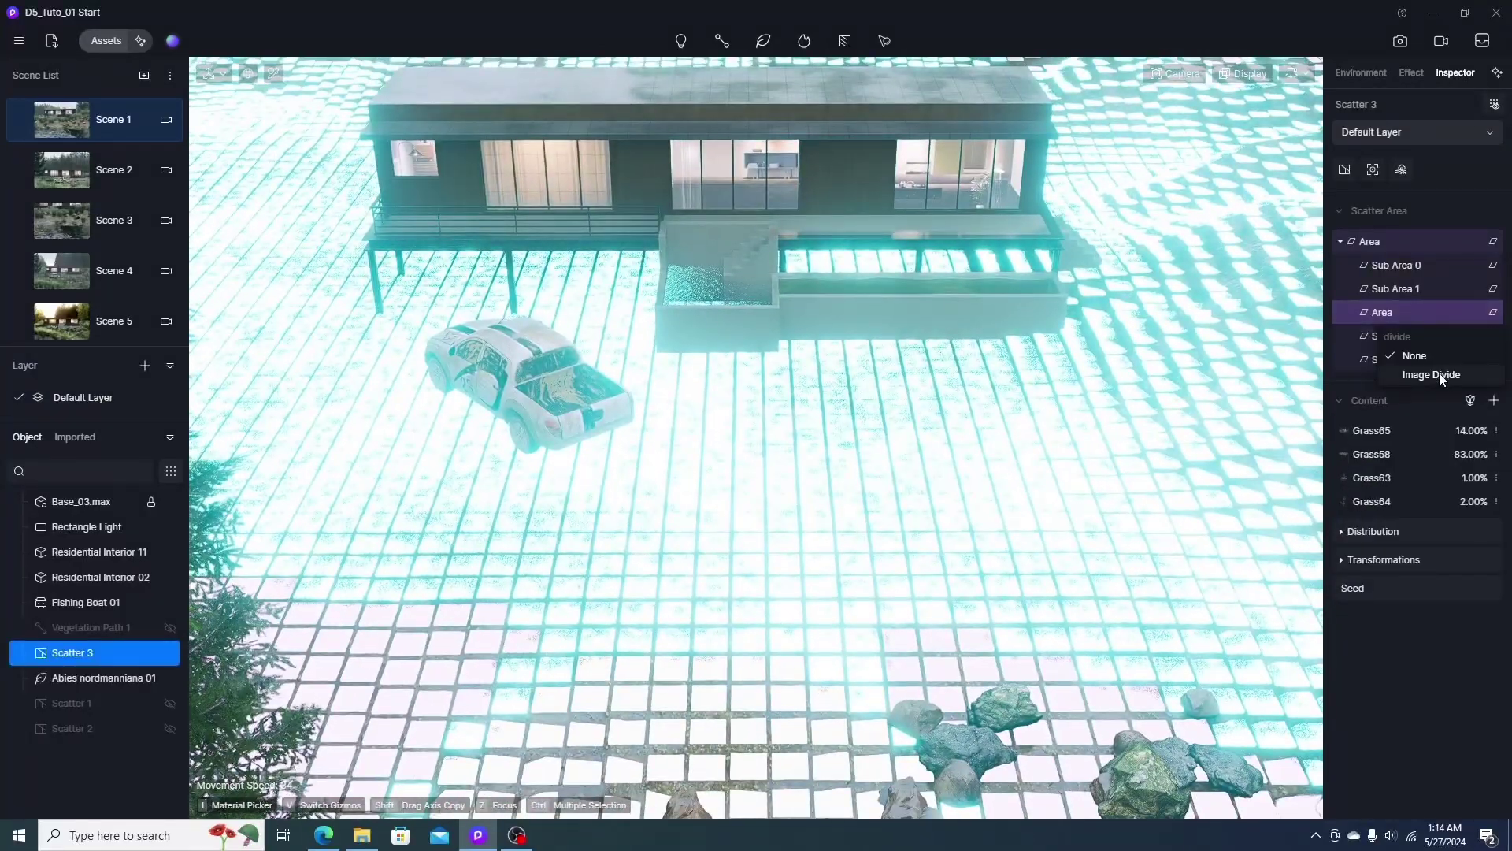
click(1431, 375)
click(1425, 720)
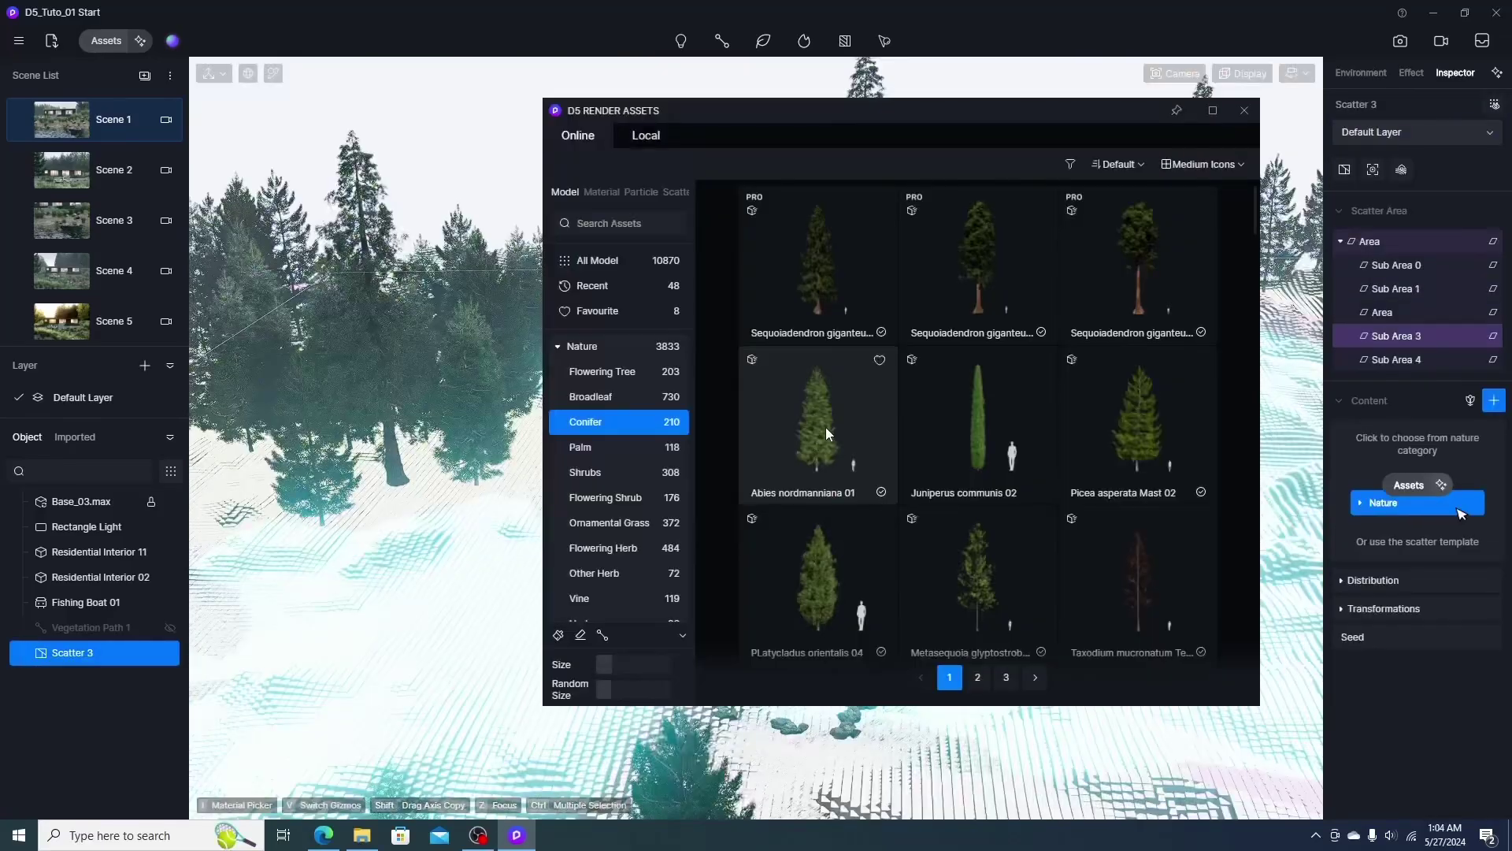
Fill Sub Area 3 with Abies nordmanniana 01 and Metasequoia conifers, close the asset library, and expand the distribution settings
click(825, 427)
click(1003, 583)
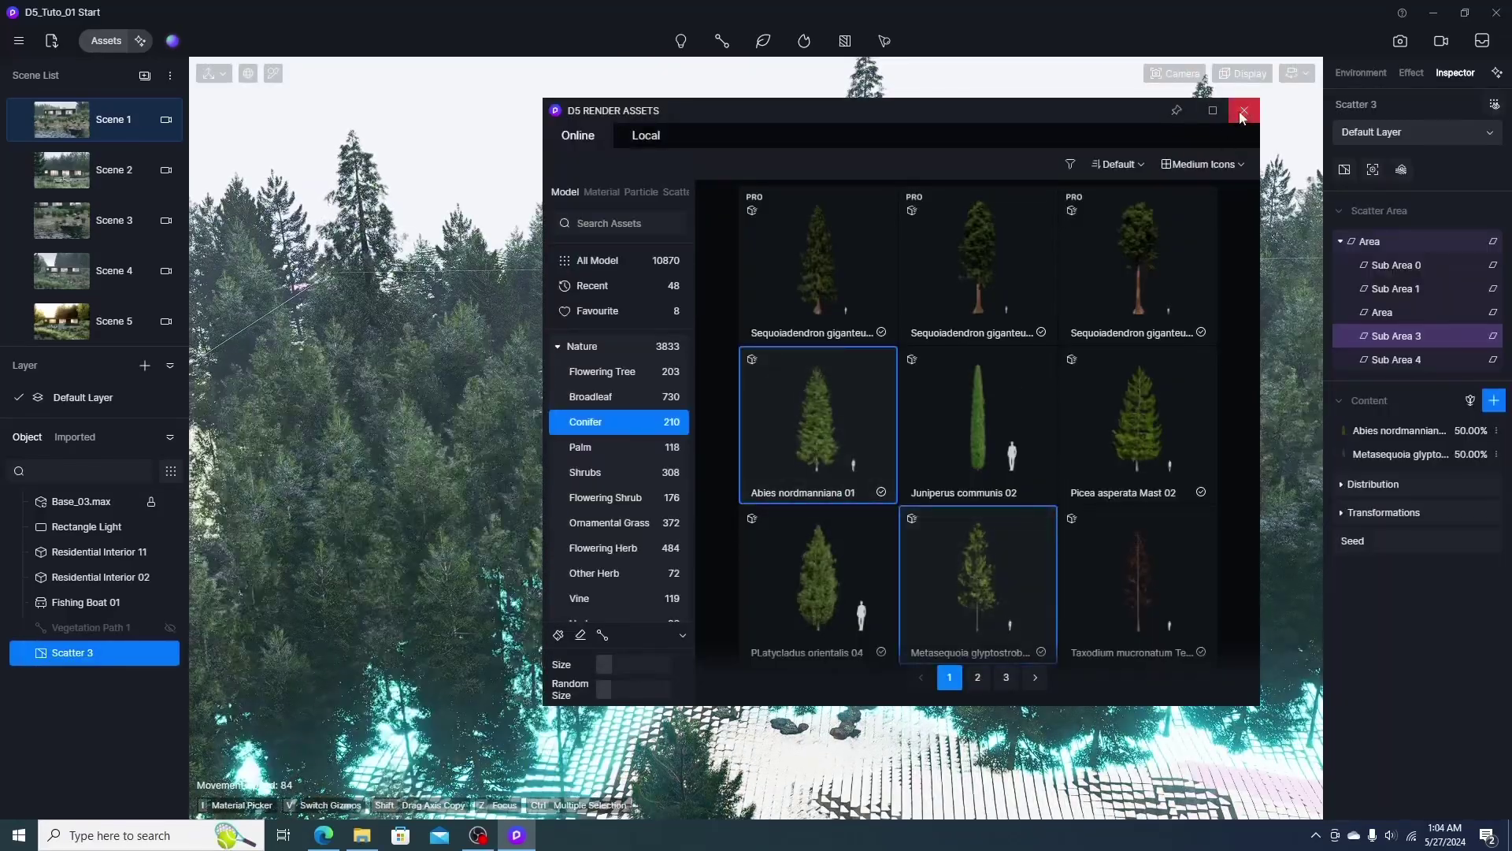
click(1244, 110)
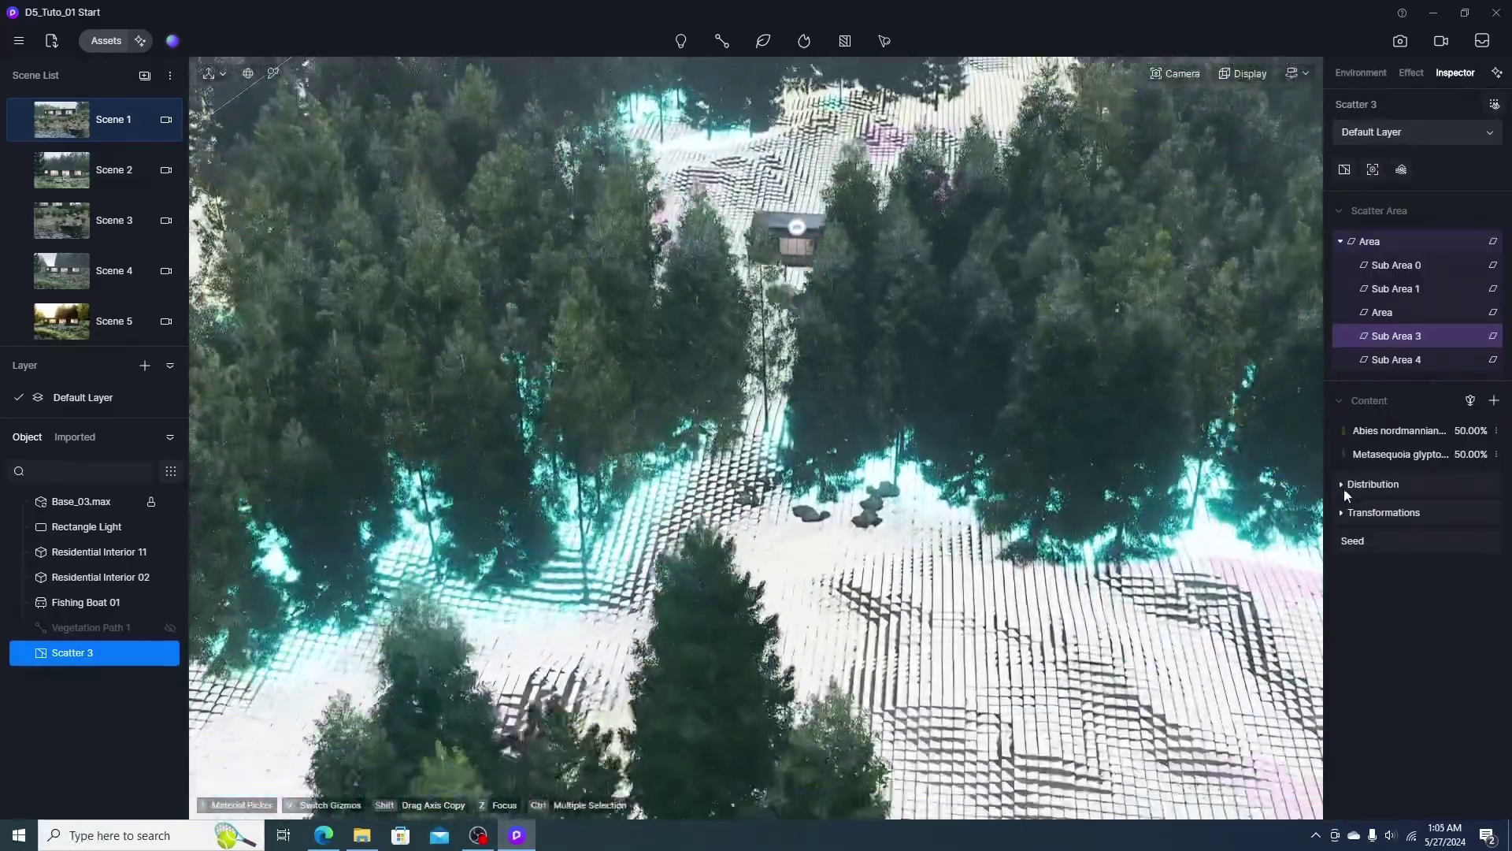
click(1342, 484)
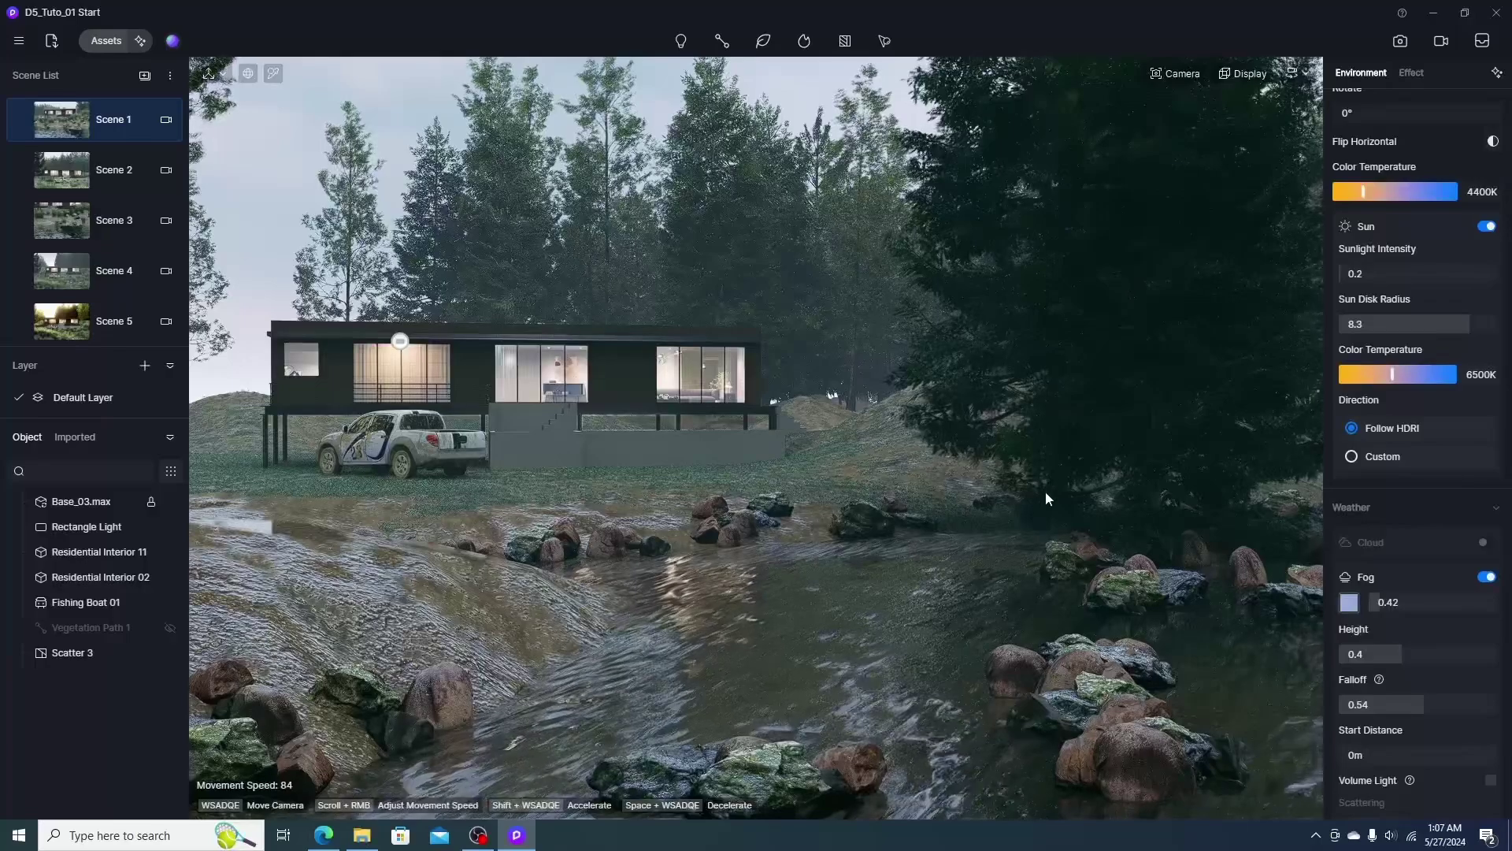
Detach the large foreground conifer from Sub Area 0's scatter and move it across the creek to the opposite bank
click(1089, 322)
double_click(1118, 221)
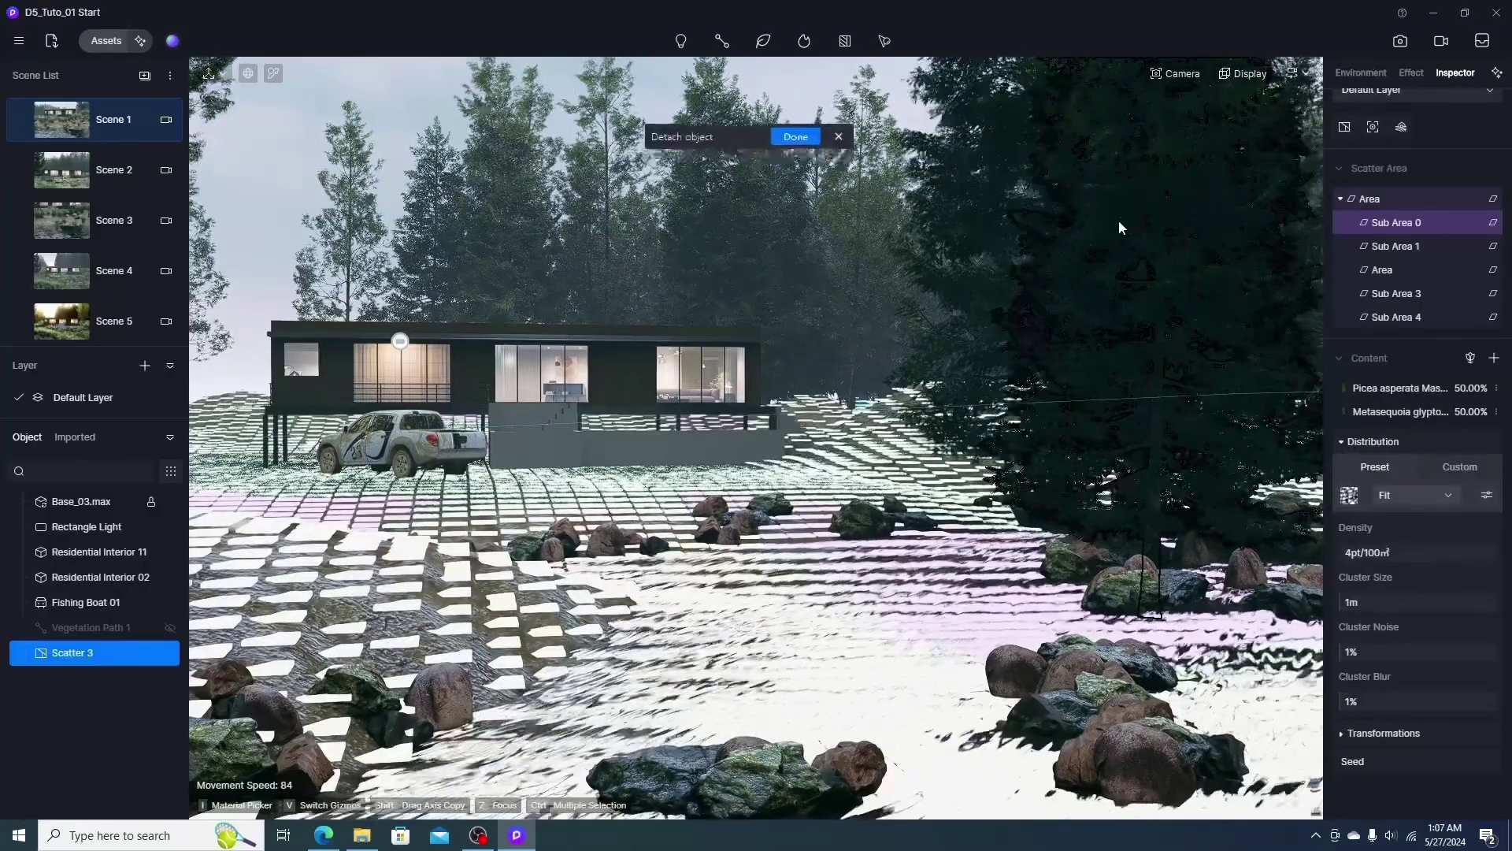
click(794, 137)
drag(1172, 630, 280, 630)
middle_drag(240, 752, 386, 584)
drag(436, 678, 328, 717)
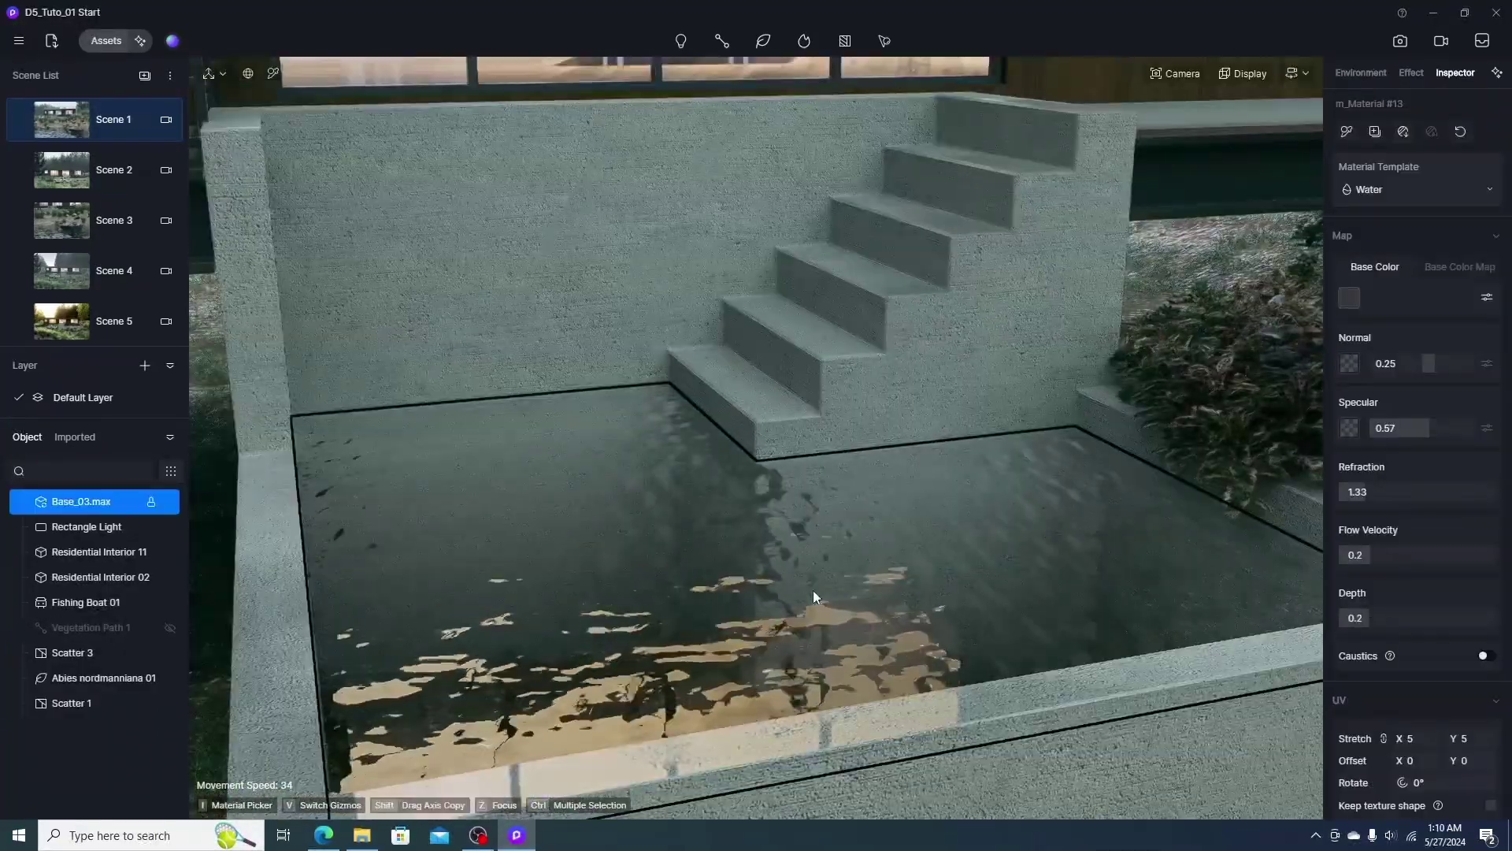
Create a material-based scatter on the pool's water surface with Nymphaea, Lemna minor 05 and Eichhornia crassipes
key(Escape)
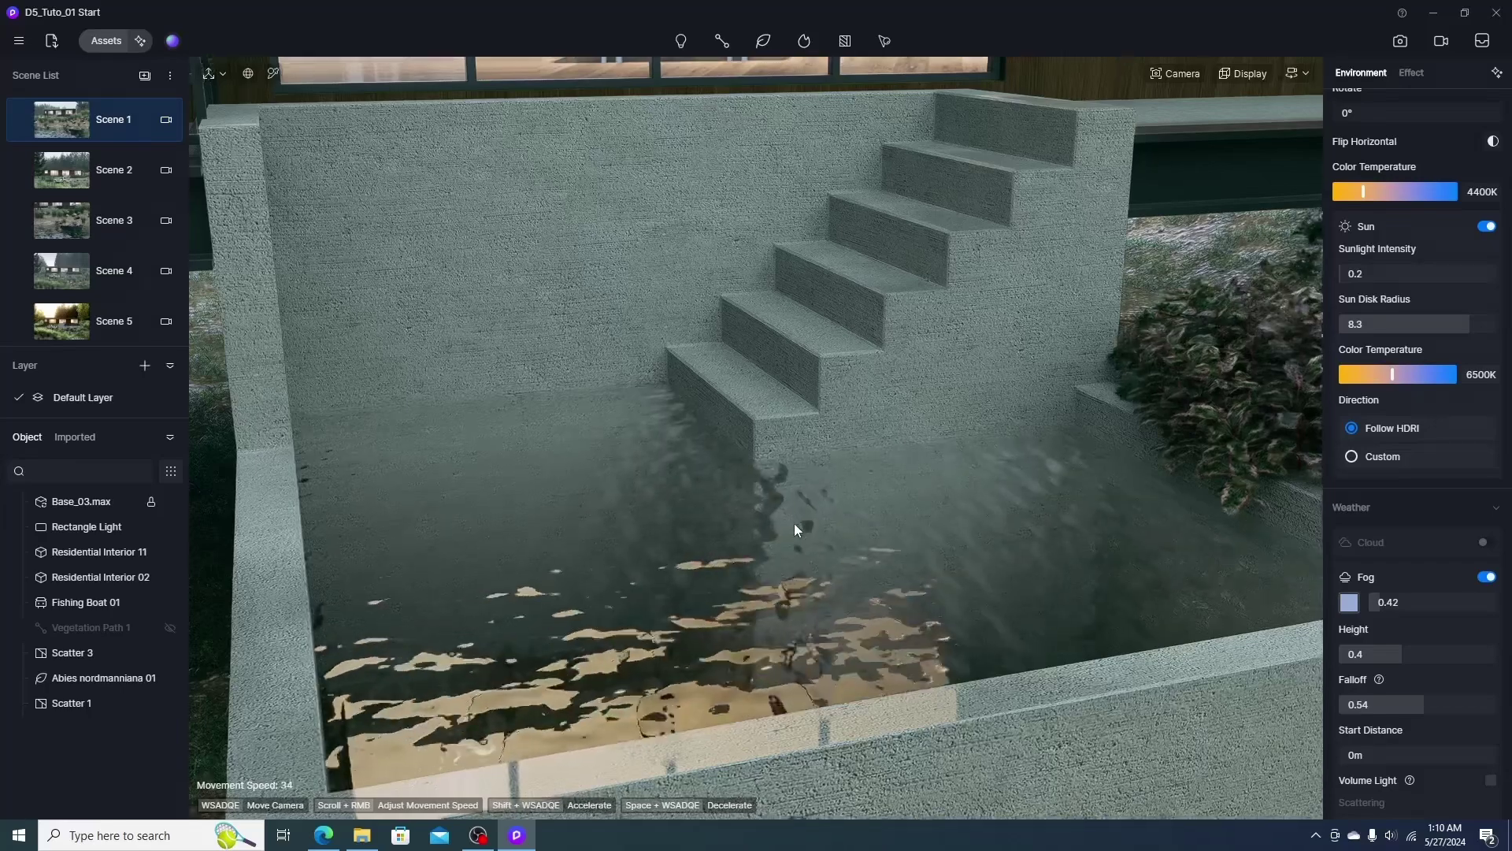
right_drag(794, 523, 791, 541)
click(884, 41)
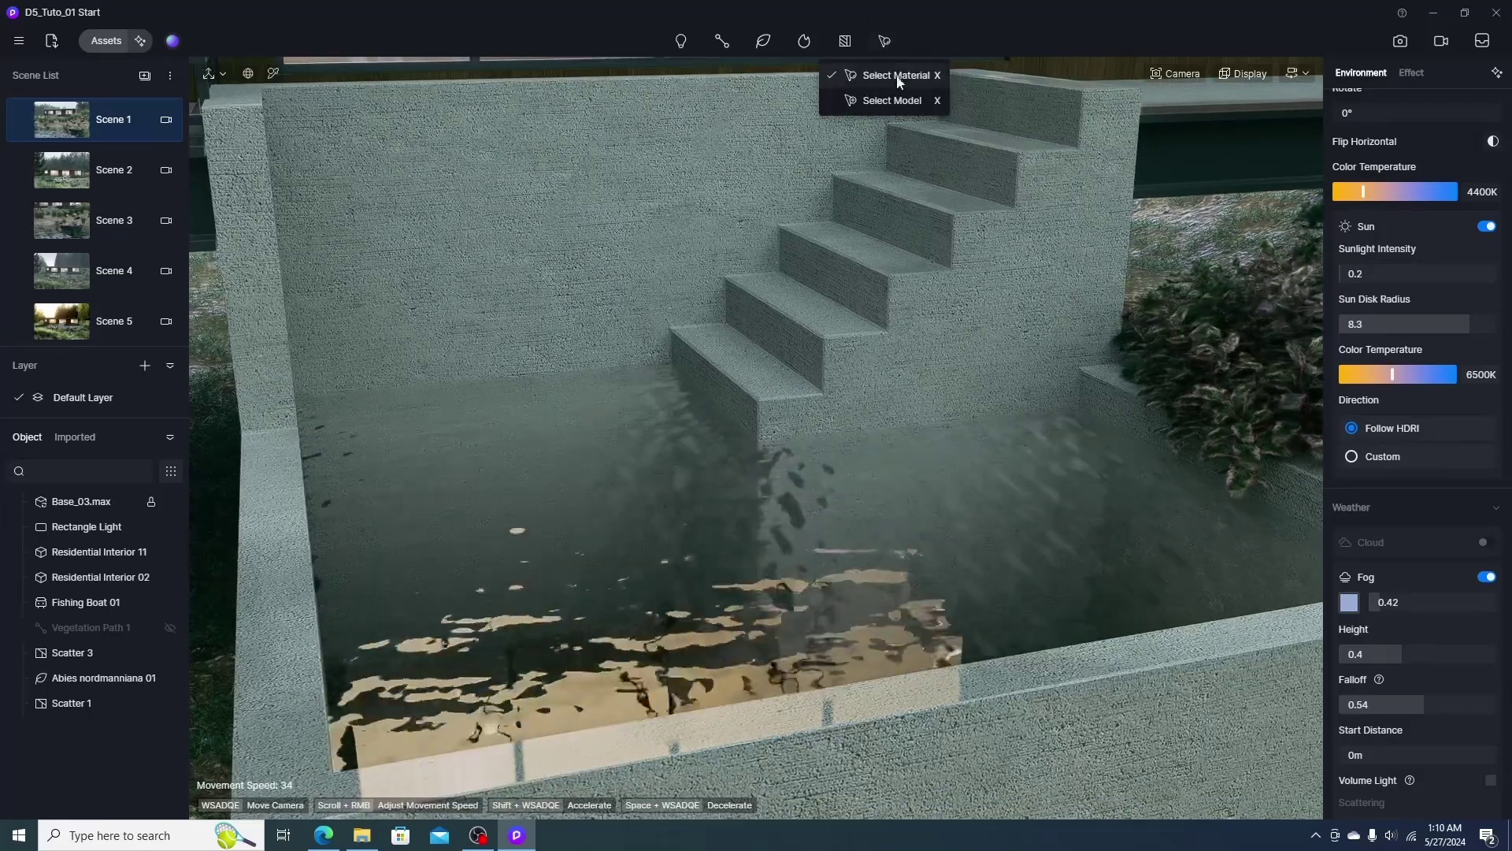
click(886, 72)
click(642, 514)
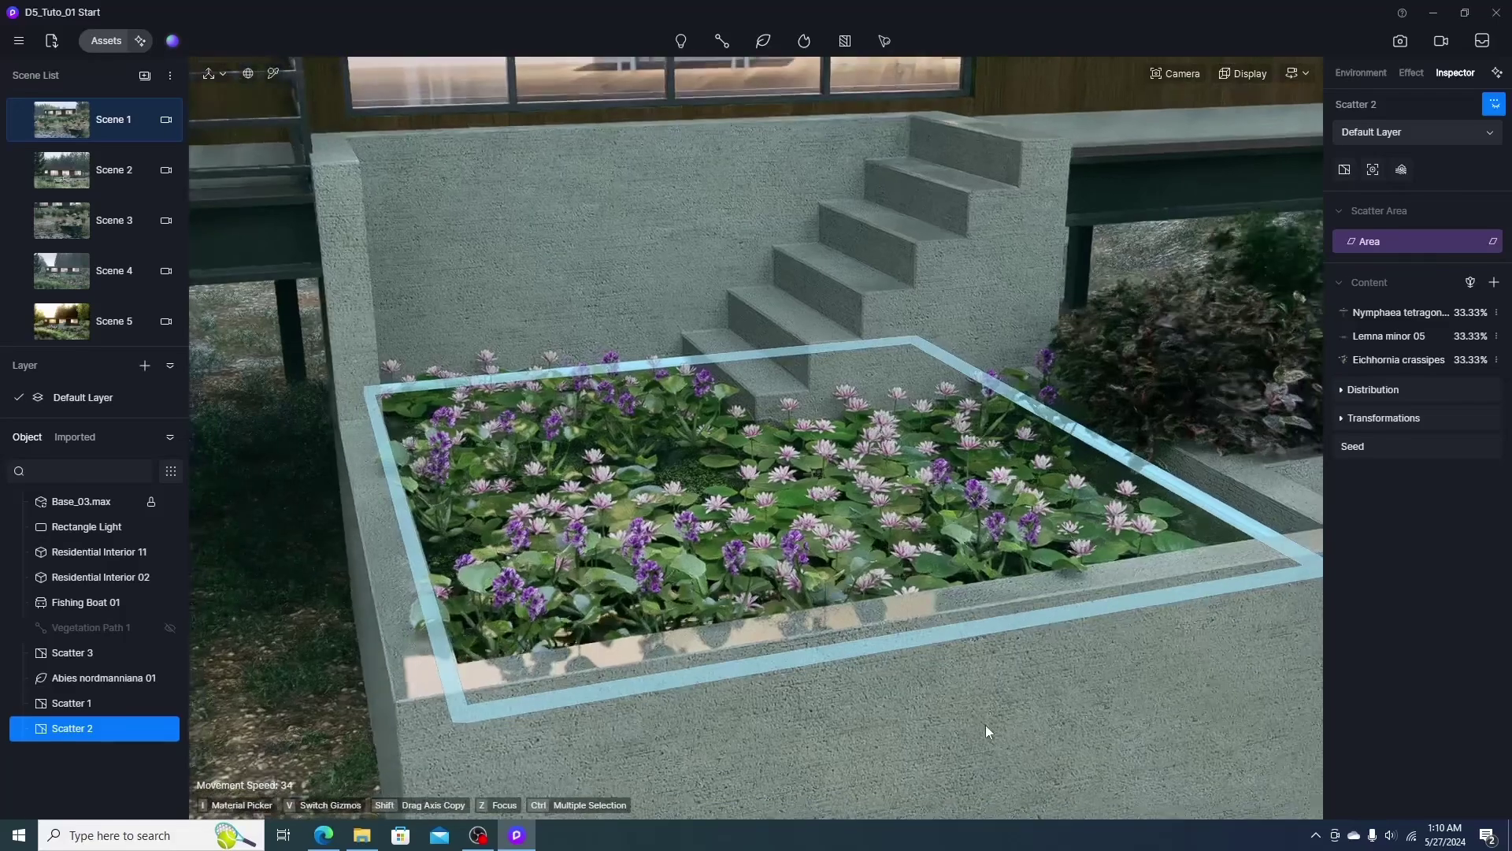
key(Escape)
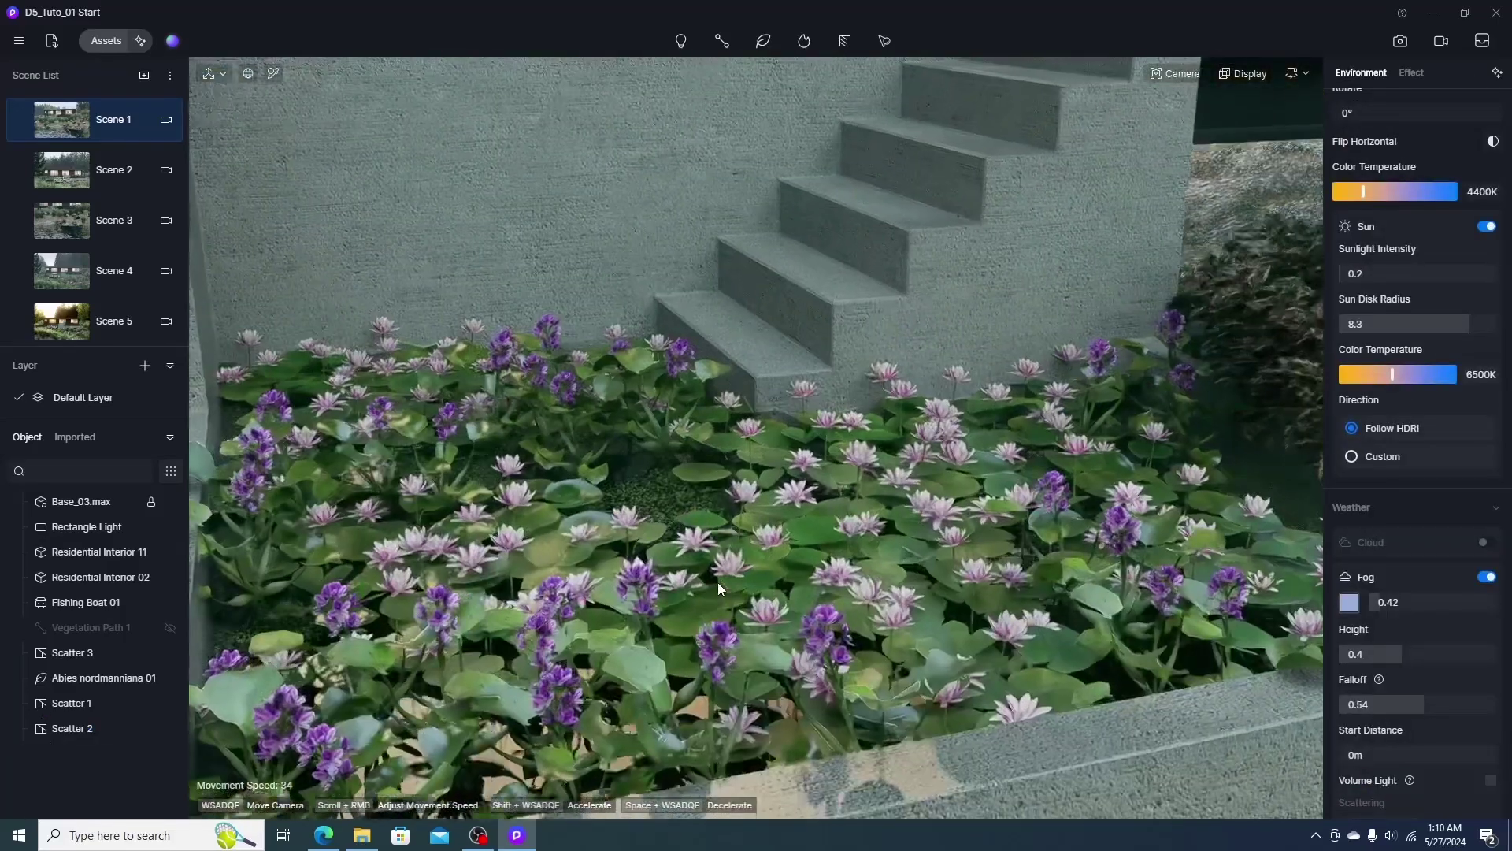
scroll(717, 582, down, 2)
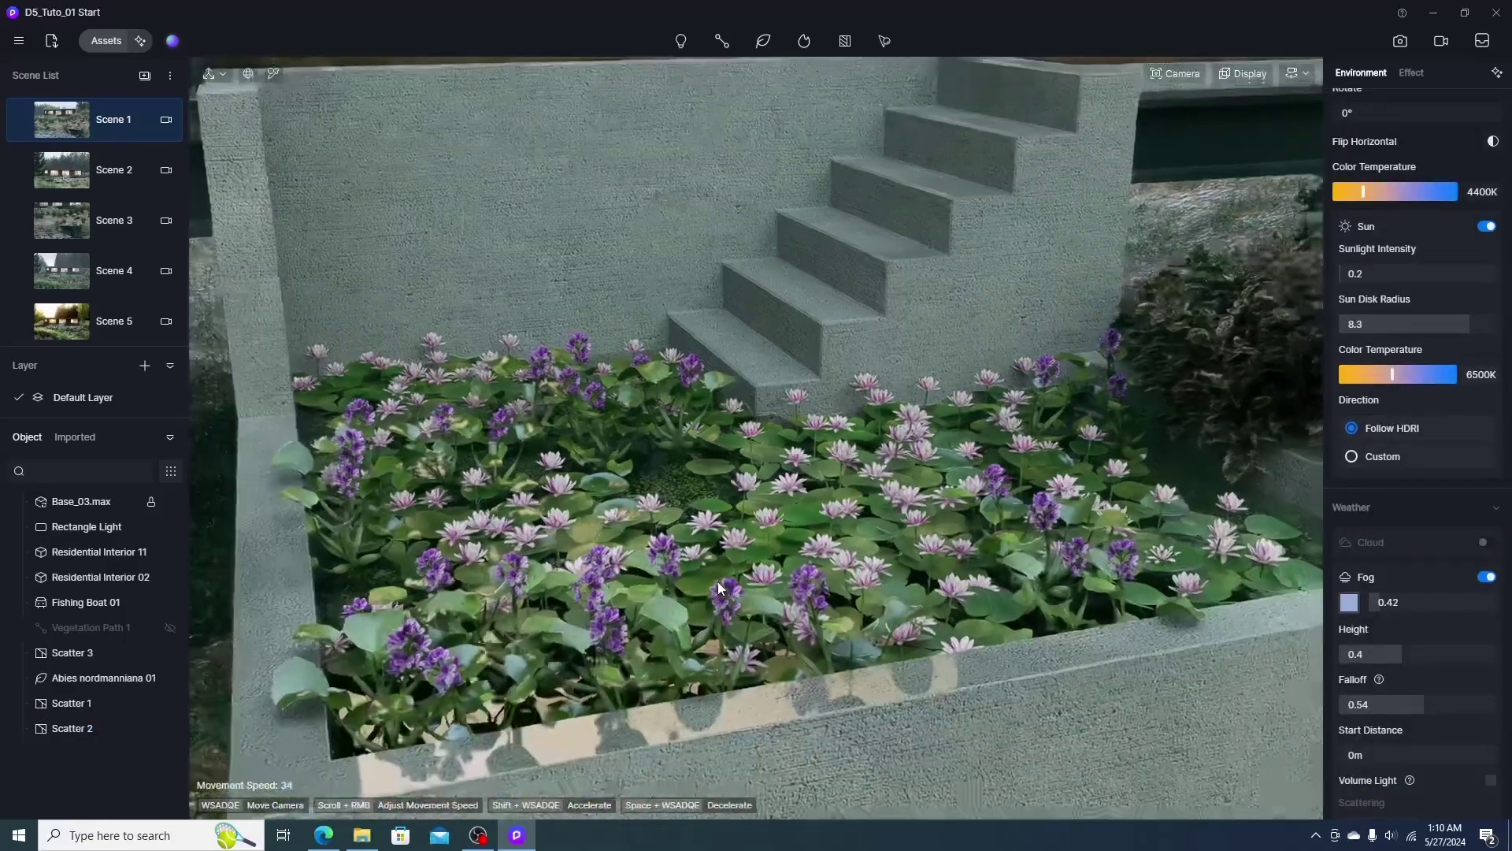
Apply a preset distribution pattern to the pool's water plant scatter so the plants grow in patches
click(855, 557)
click(1373, 389)
click(1348, 443)
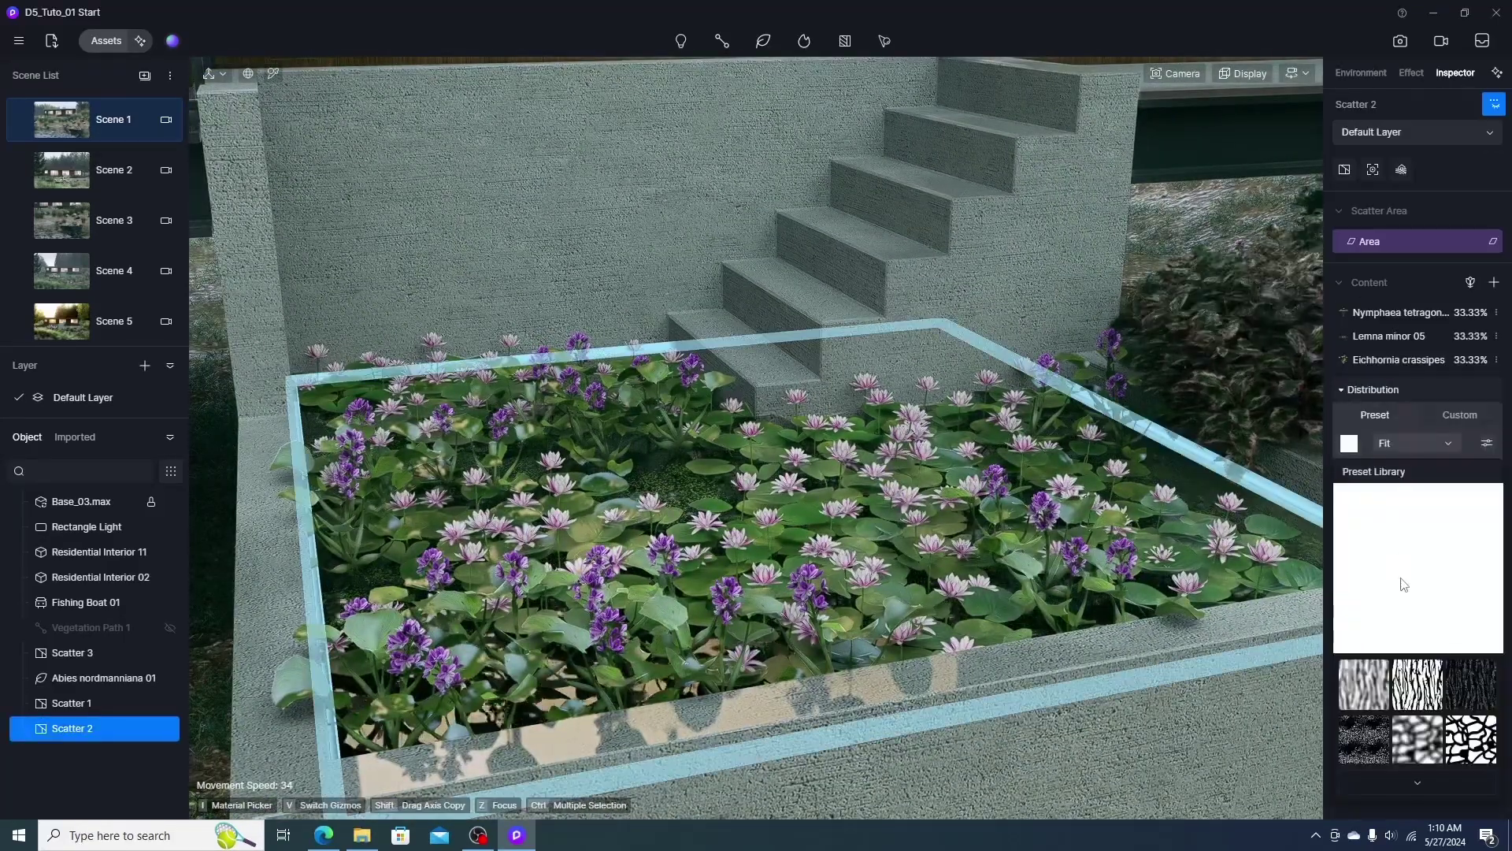
click(1375, 713)
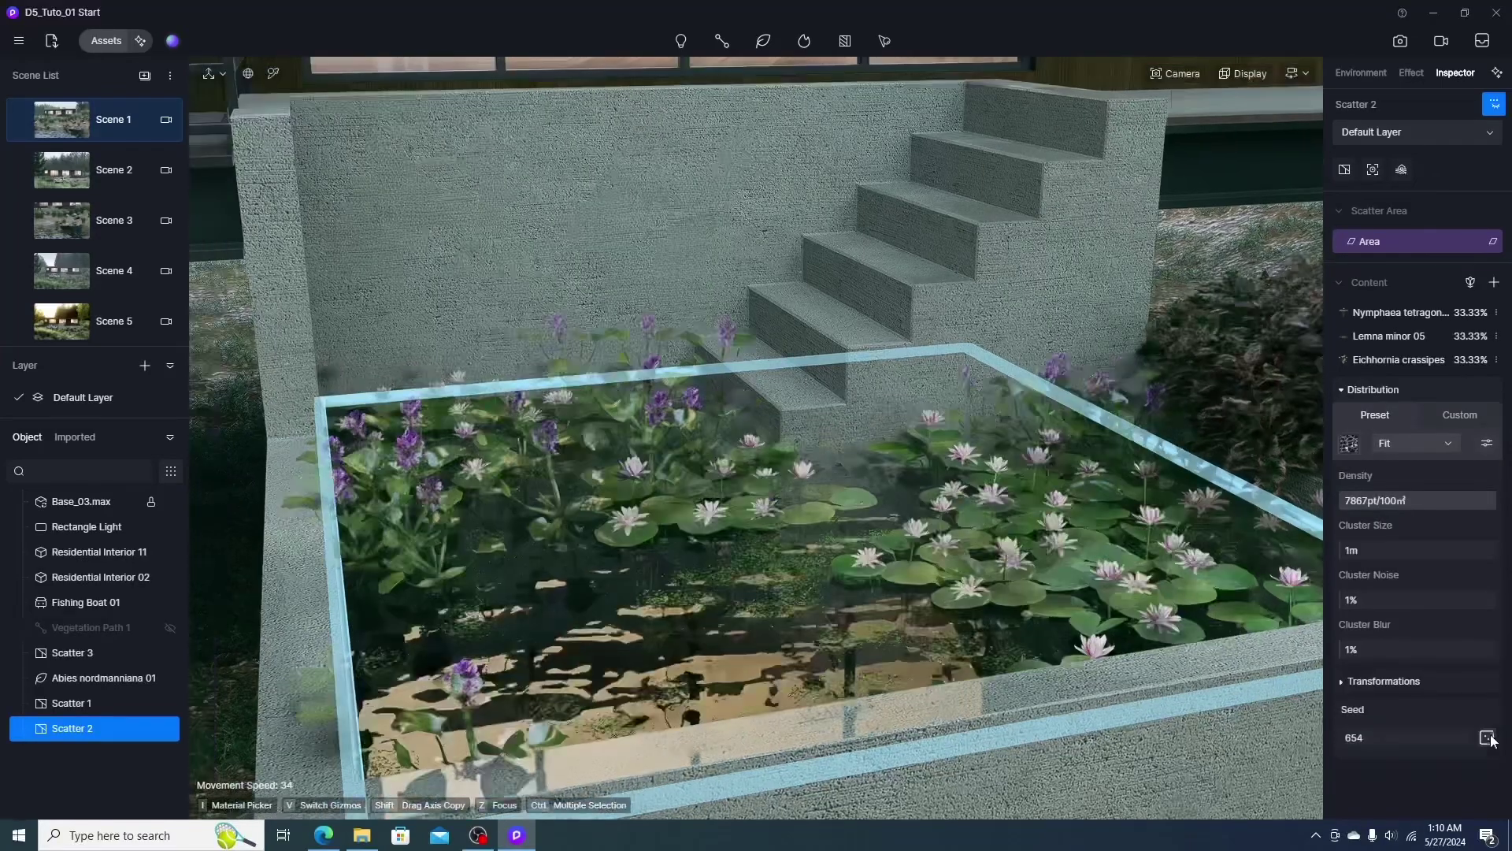
Randomize the seed of the pool's water plant scatter several times and deselect it
click(1489, 738)
click(1490, 738)
click(1490, 739)
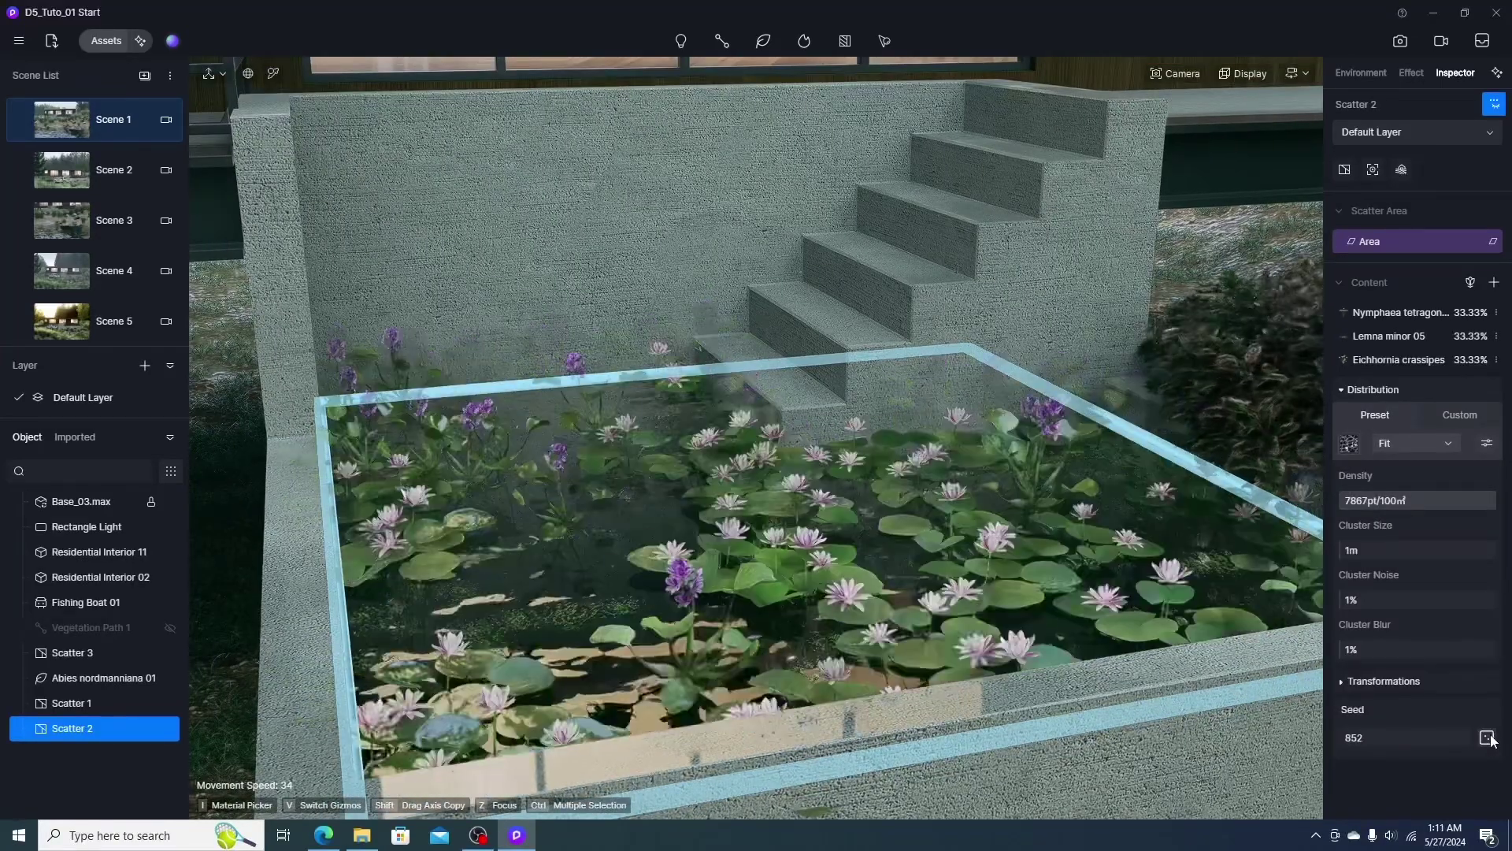
click(1490, 740)
key(Escape)
right_drag(914, 542, 968, 548)
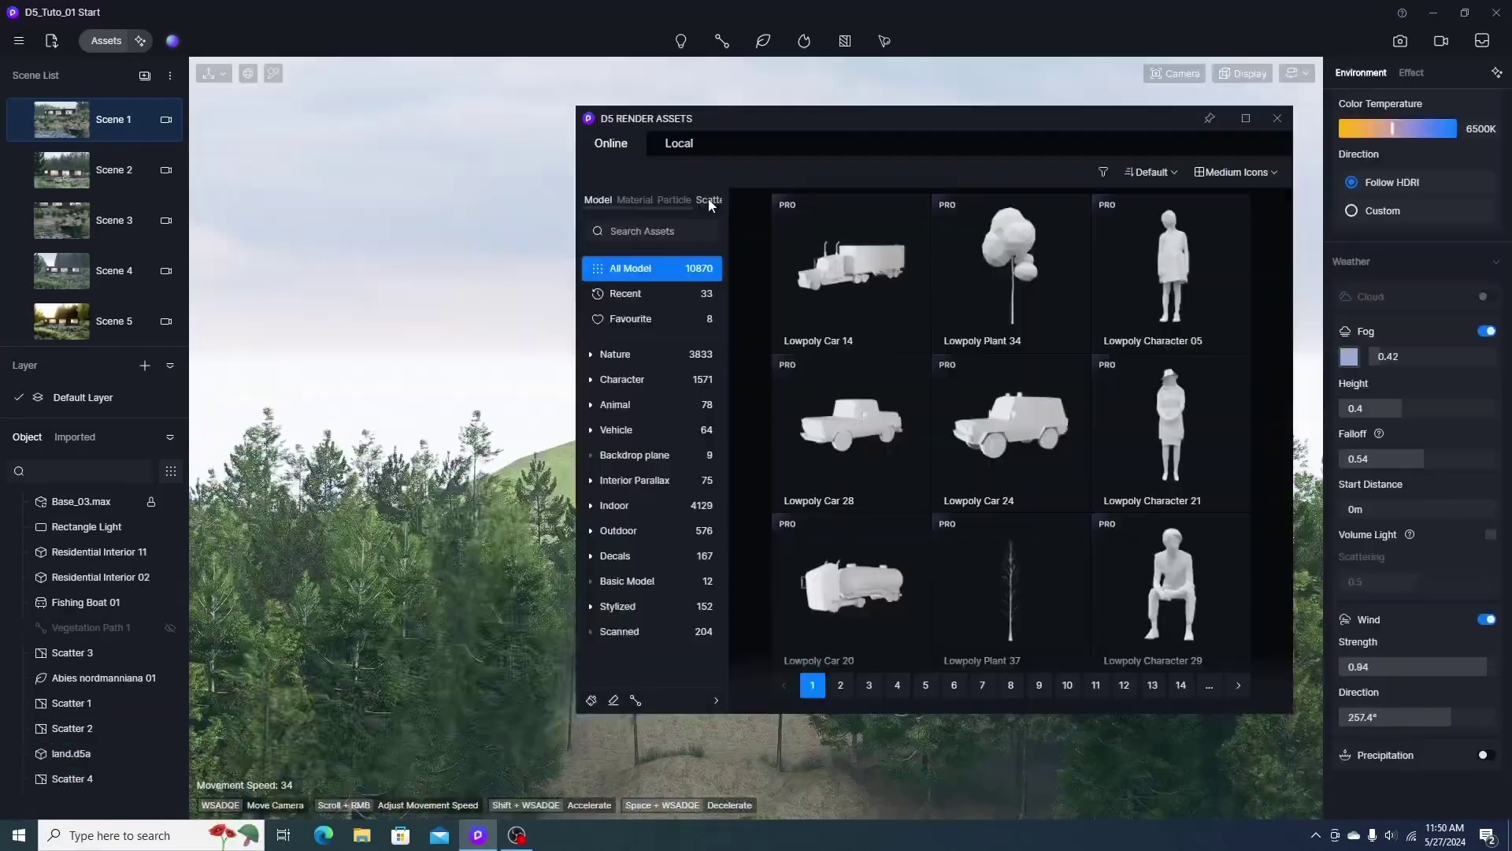
Browse the scatter templates and apply a Broadleaf forest template to the background hill terrain
click(707, 200)
scroll(1115, 568, down, 10)
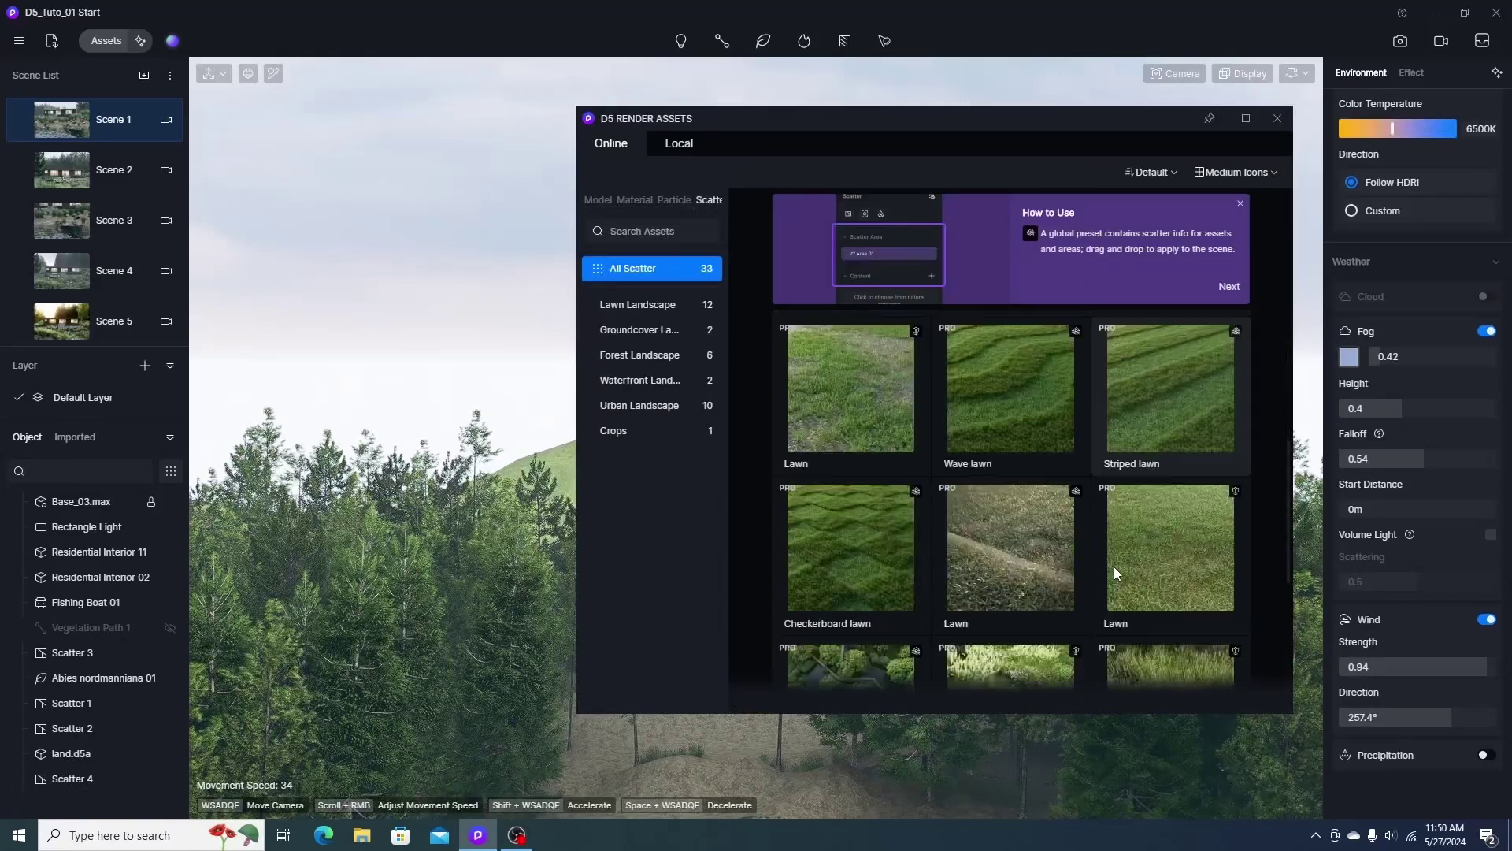
scroll(1114, 565, down, 2)
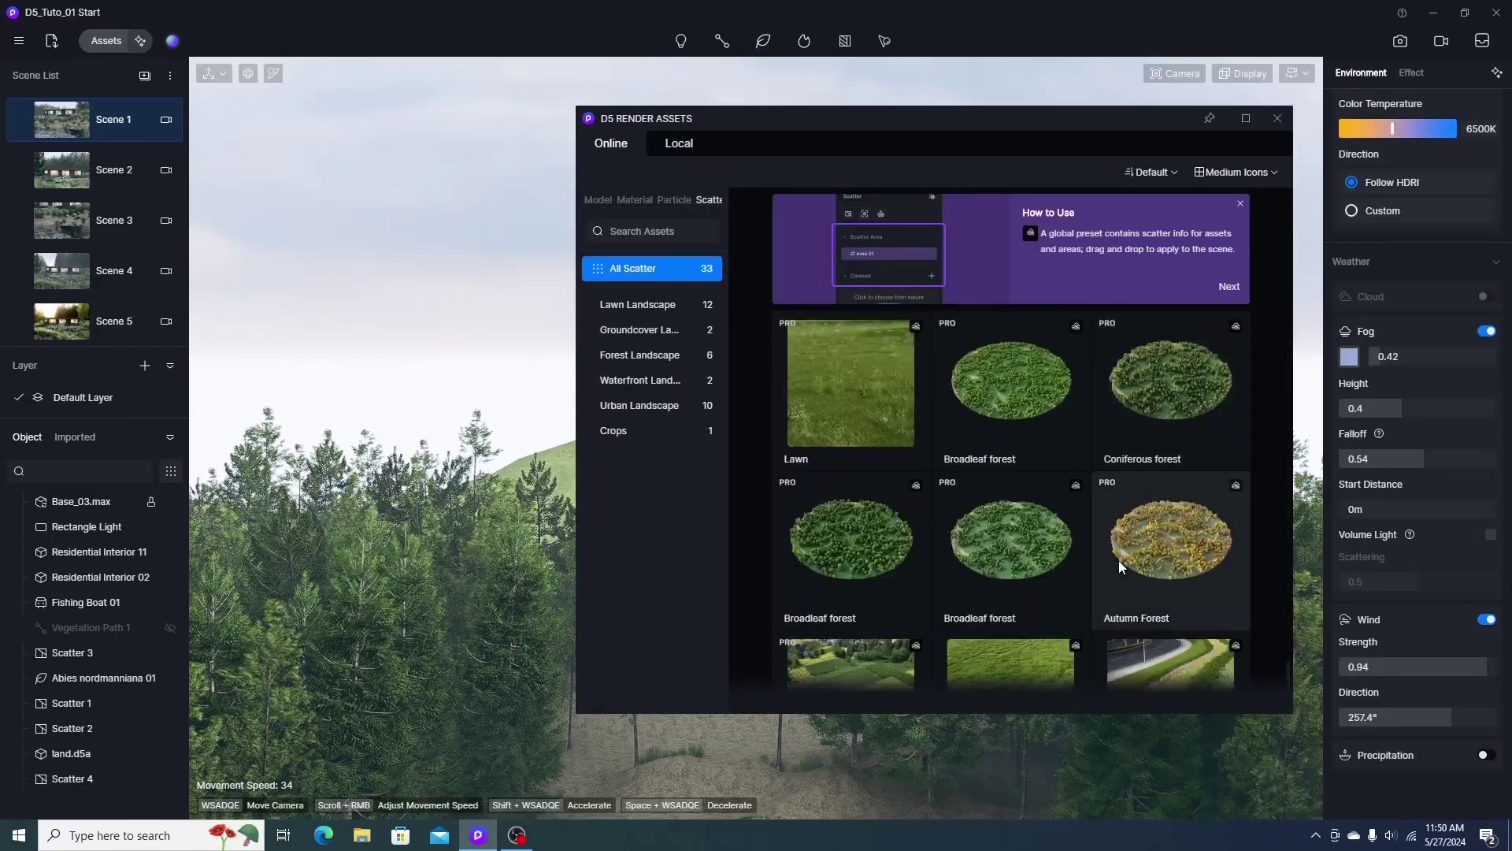
drag(962, 120, 1113, 121)
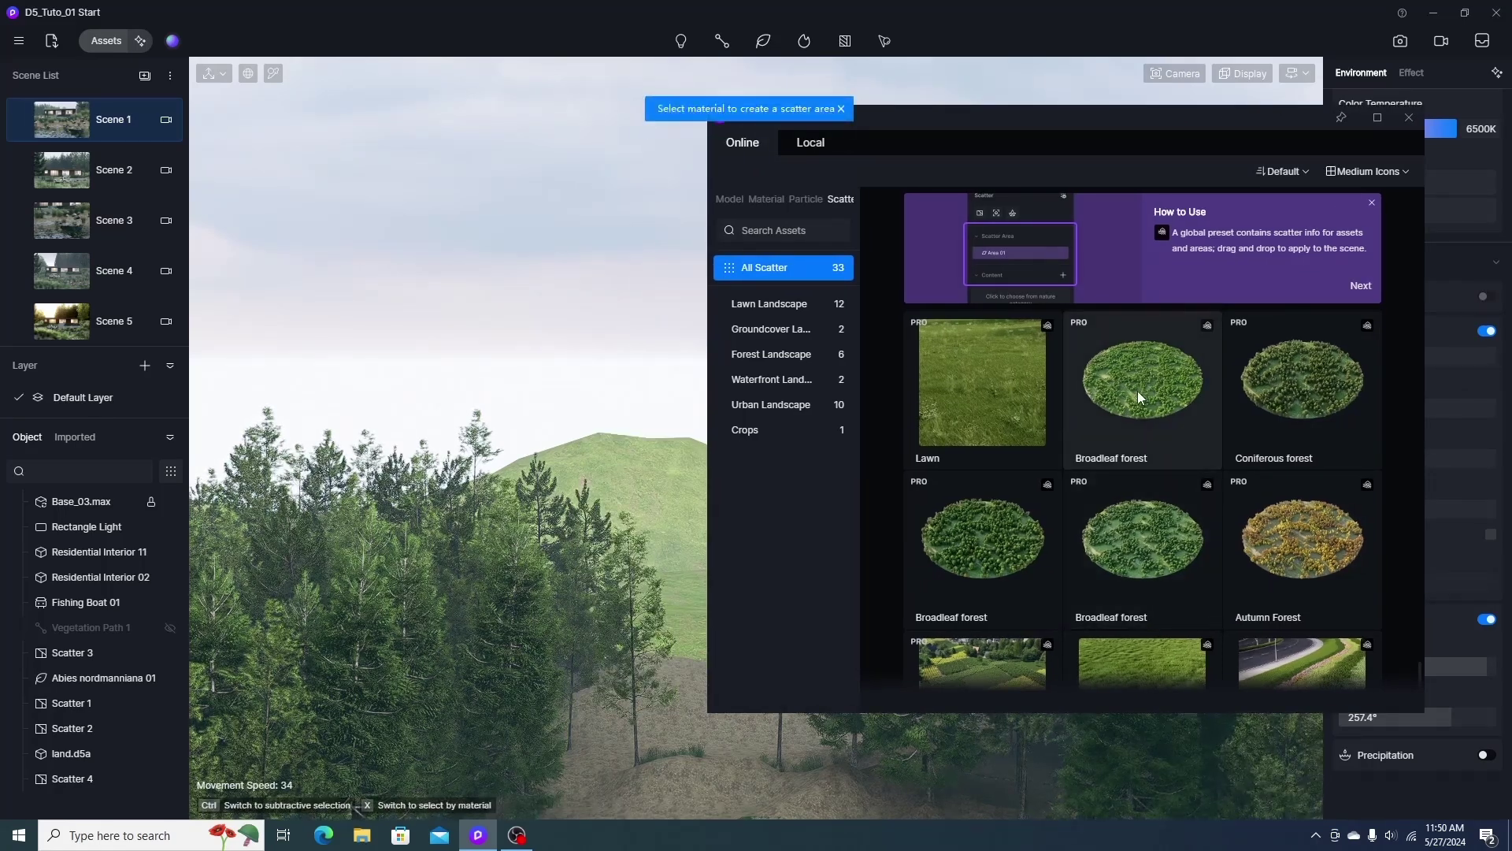
drag(1137, 391, 613, 492)
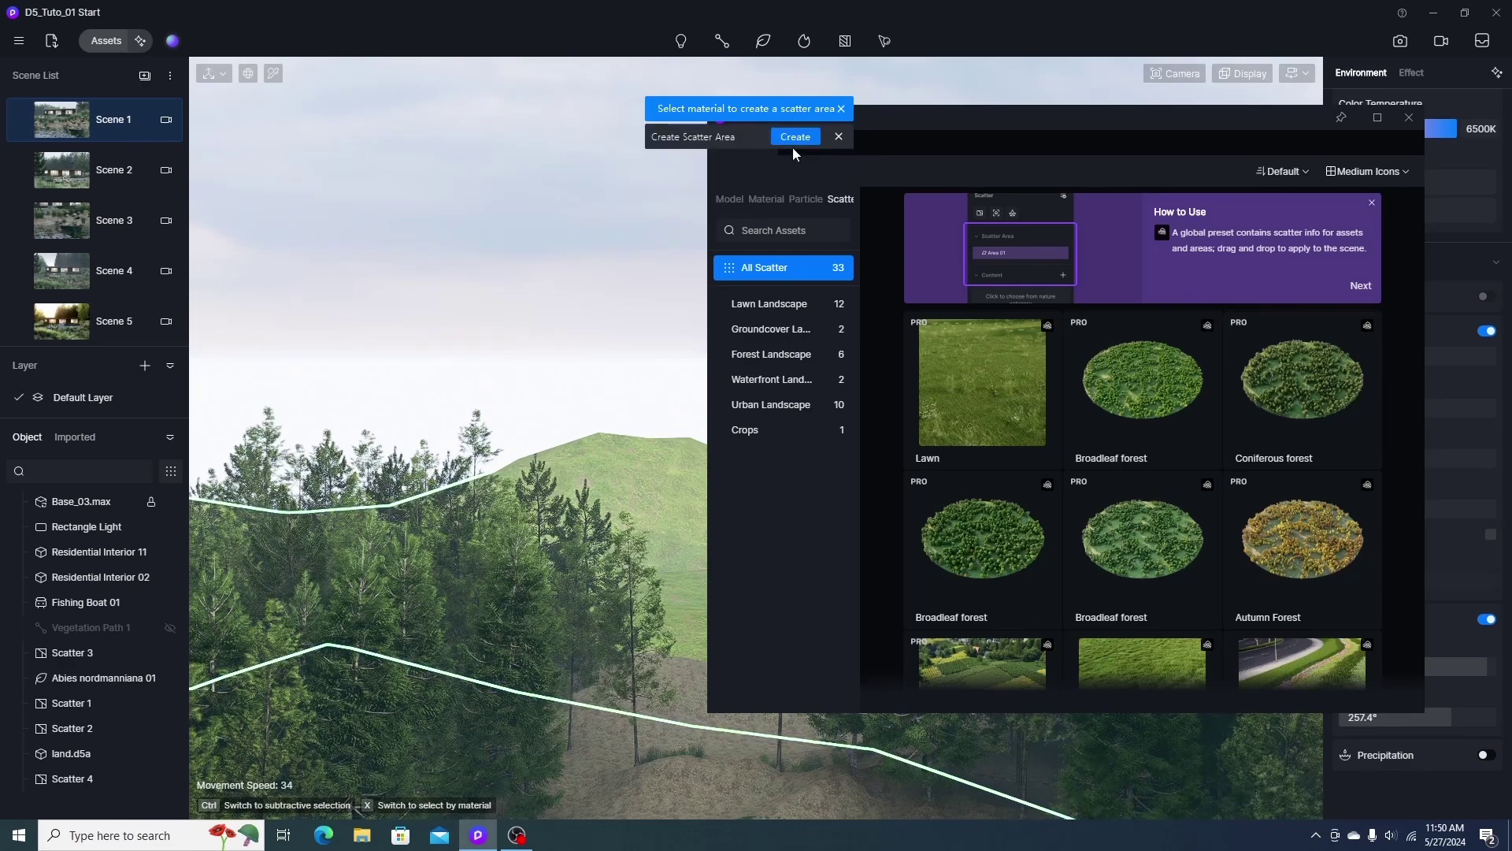
click(1408, 118)
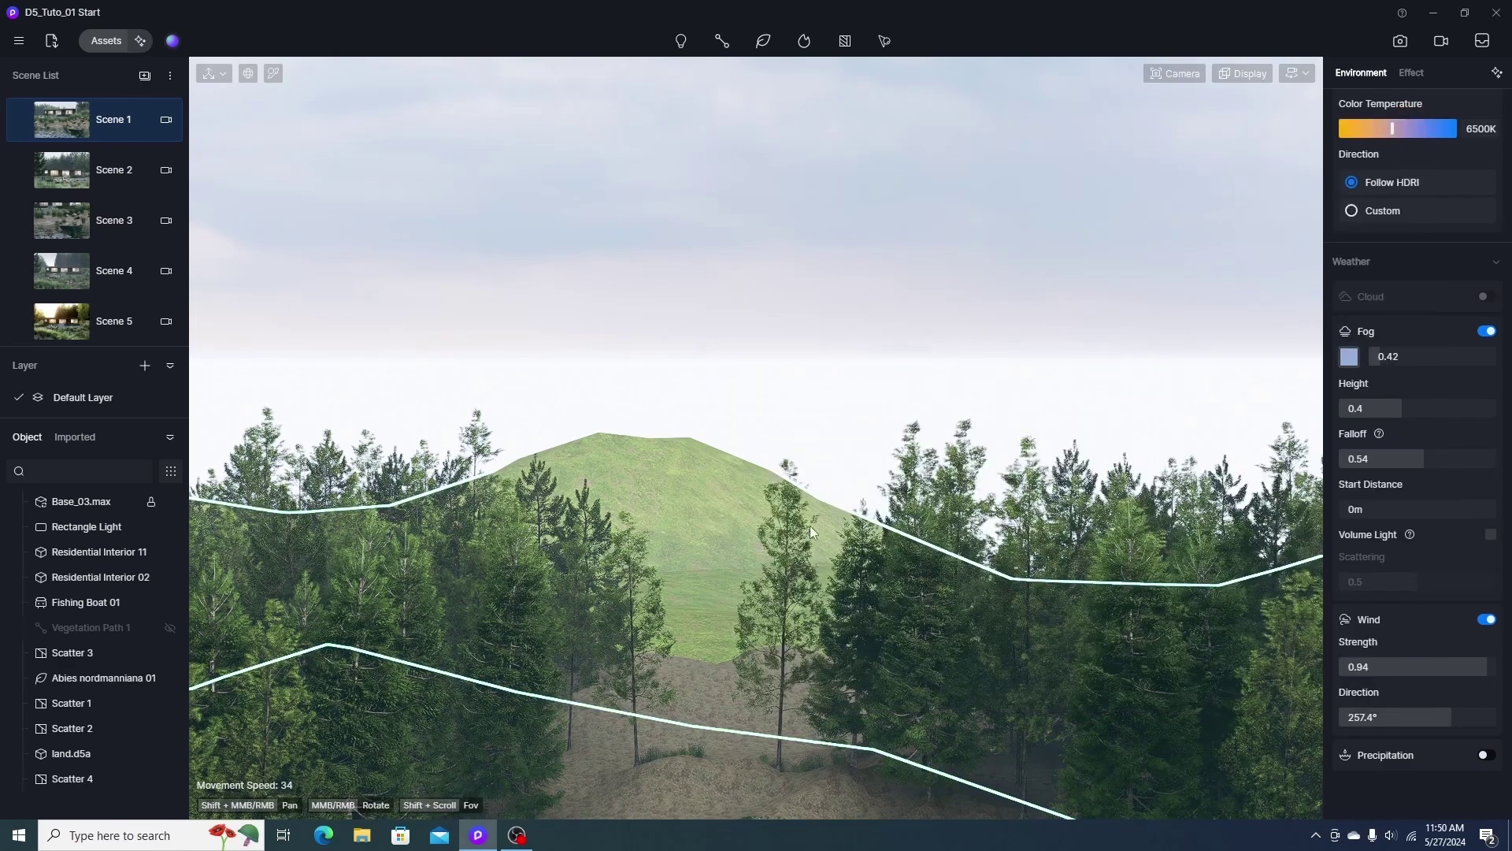
key(w)
right_drag(692, 537, 720, 479)
key(Escape)
key(s)
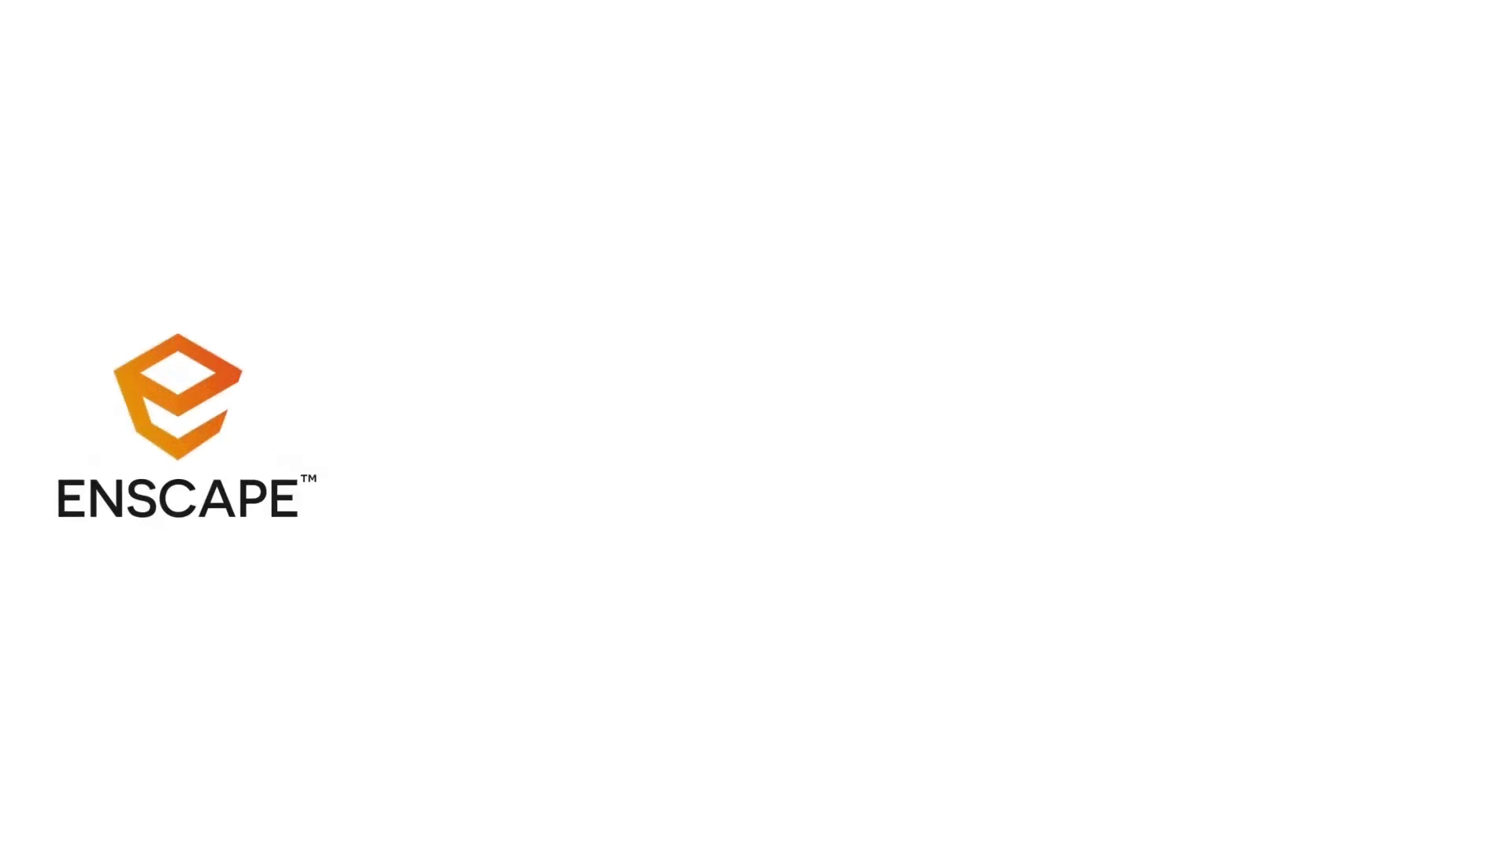